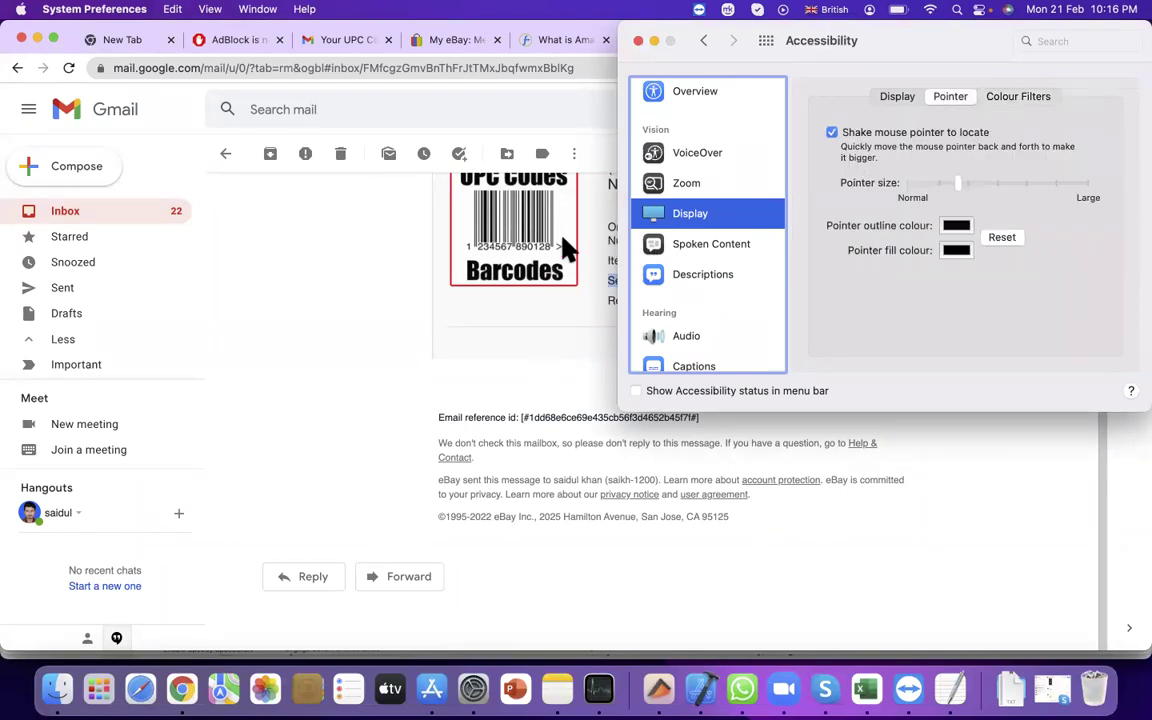
# Set the pointer fill colour to Red, enlarge the pointer slightly, then close Accessibility settings
pyautogui.click(956, 251)
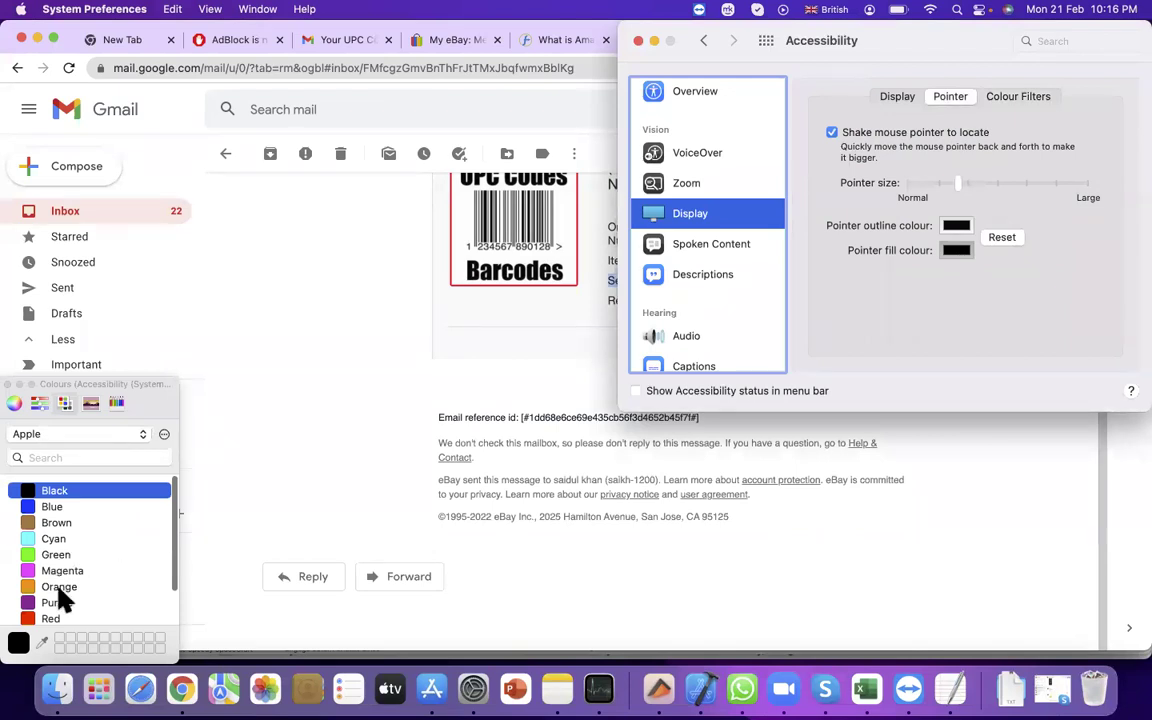
pyautogui.click(60, 617)
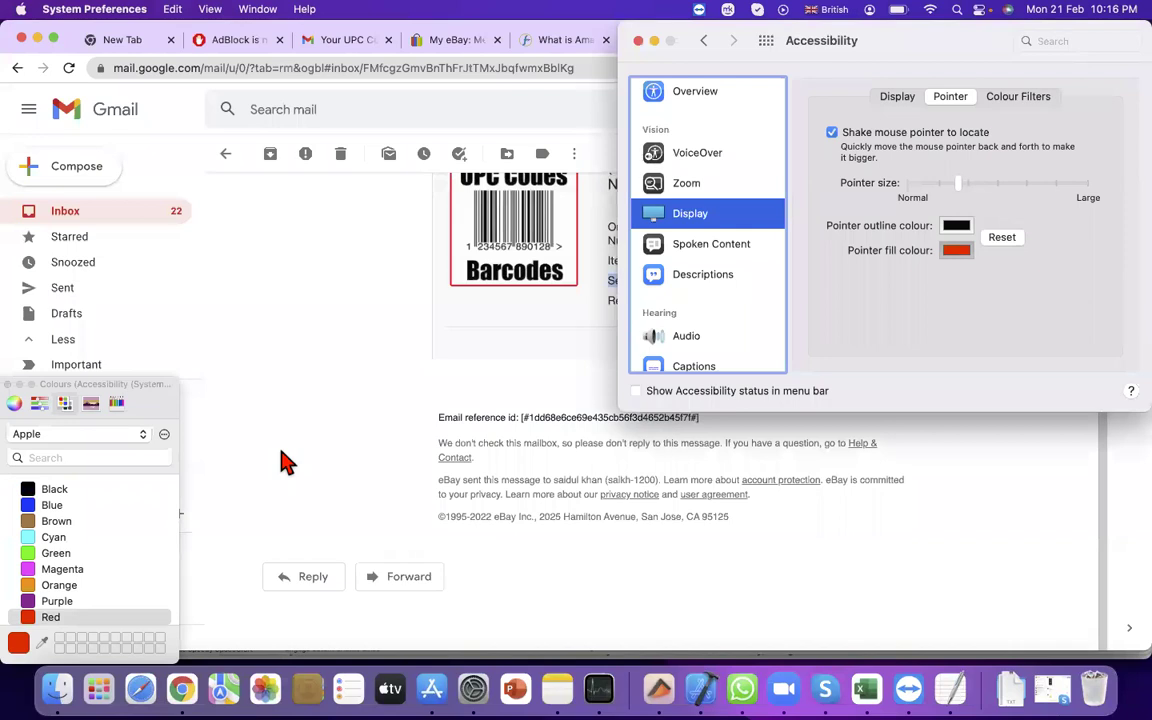
pyautogui.scroll(-2, 78, 552)
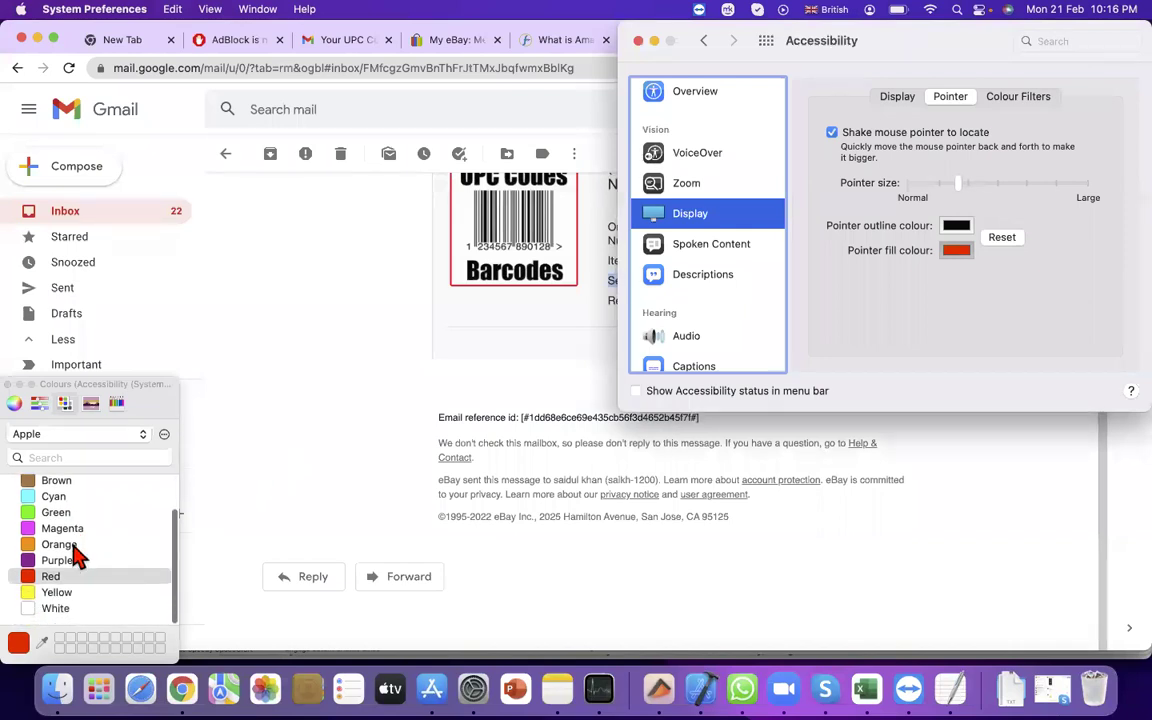
pyautogui.click(70, 593)
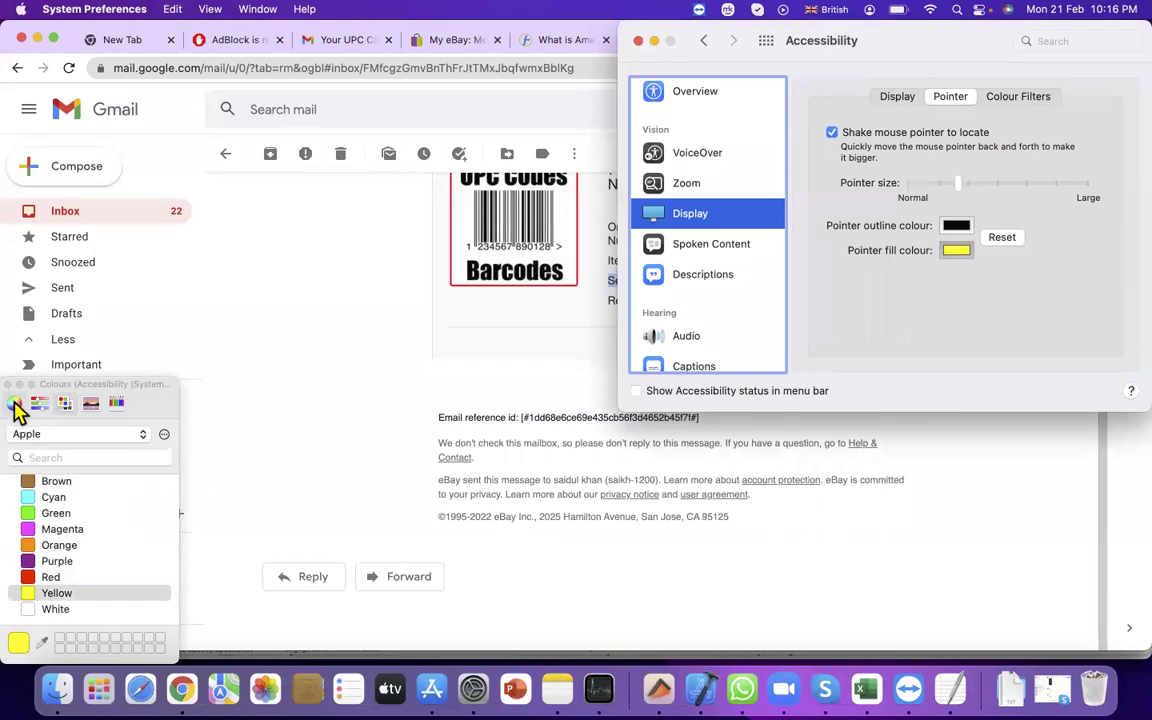
pyautogui.click(48, 578)
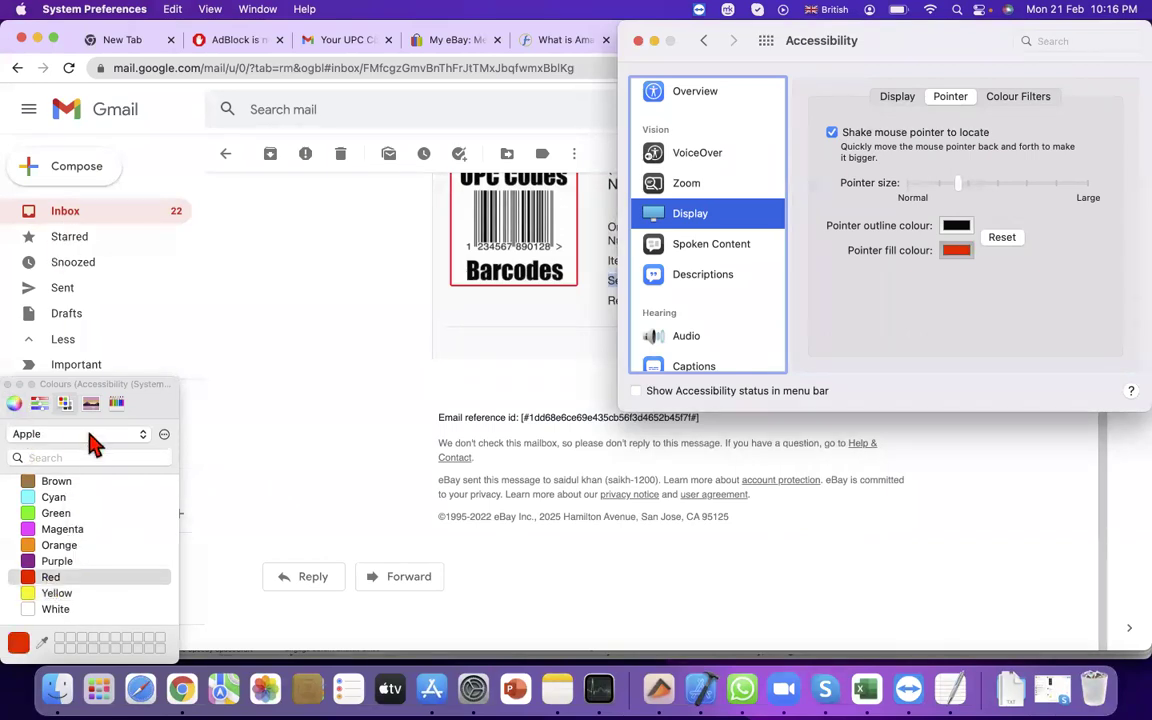
pyautogui.click(8, 385)
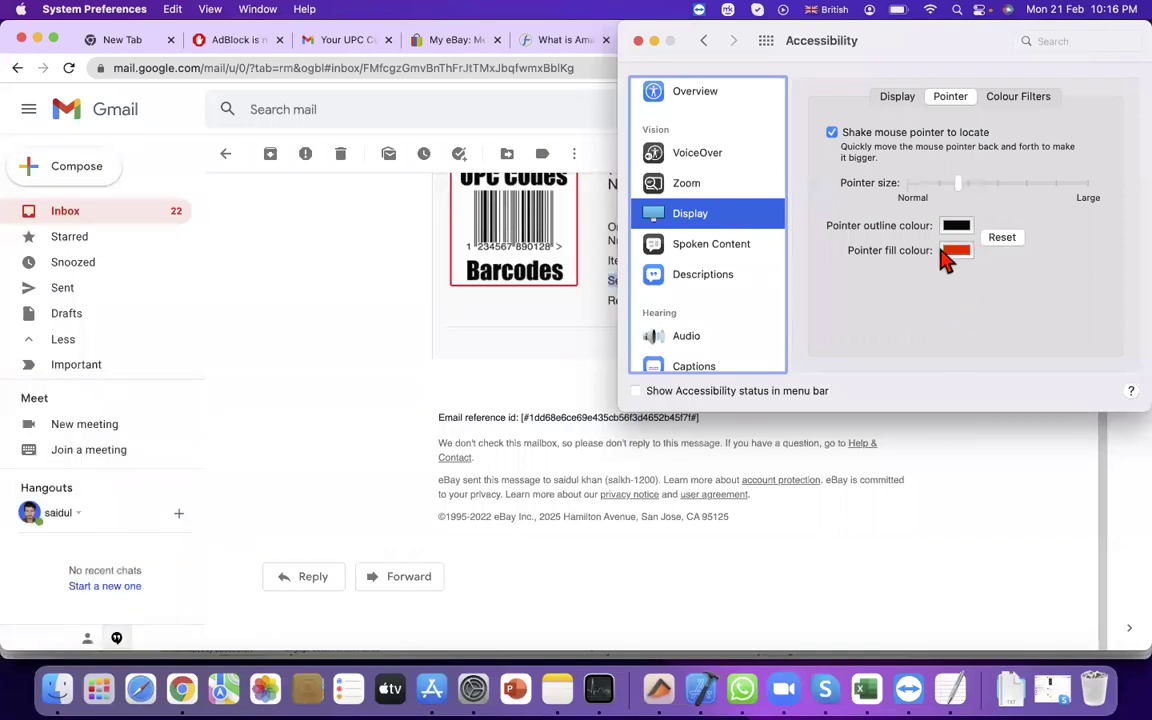
pyautogui.moveTo(957, 186); pyautogui.dragTo(990, 185)
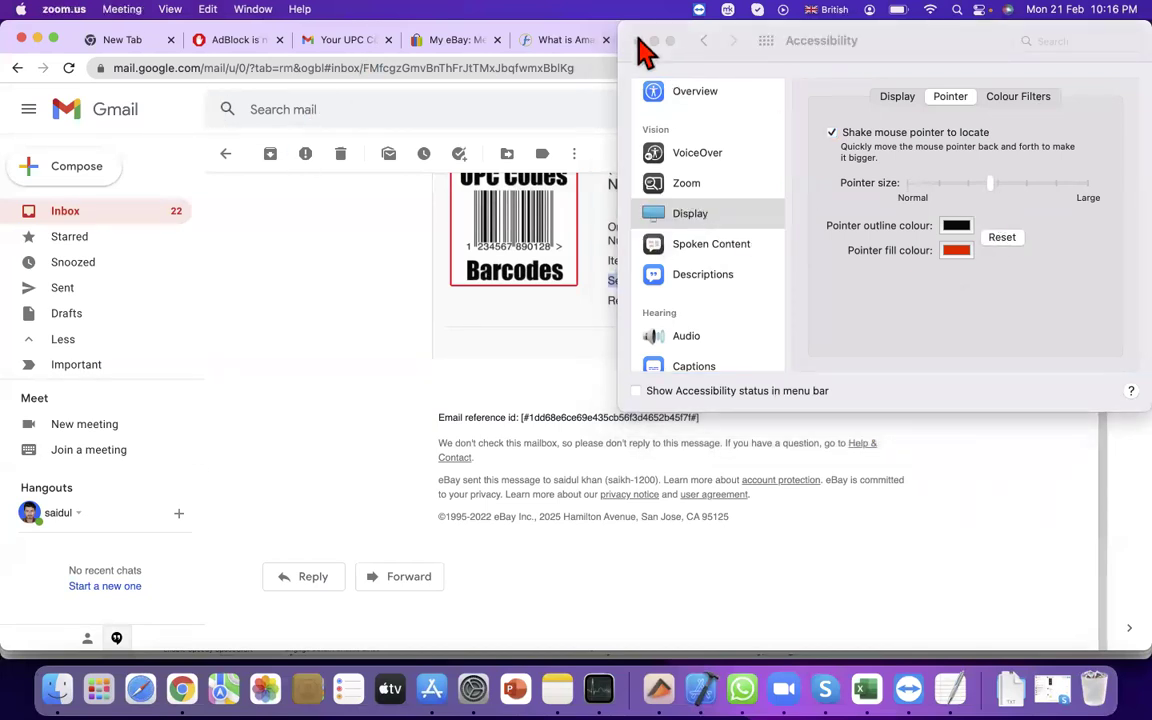
pyautogui.click(638, 41)
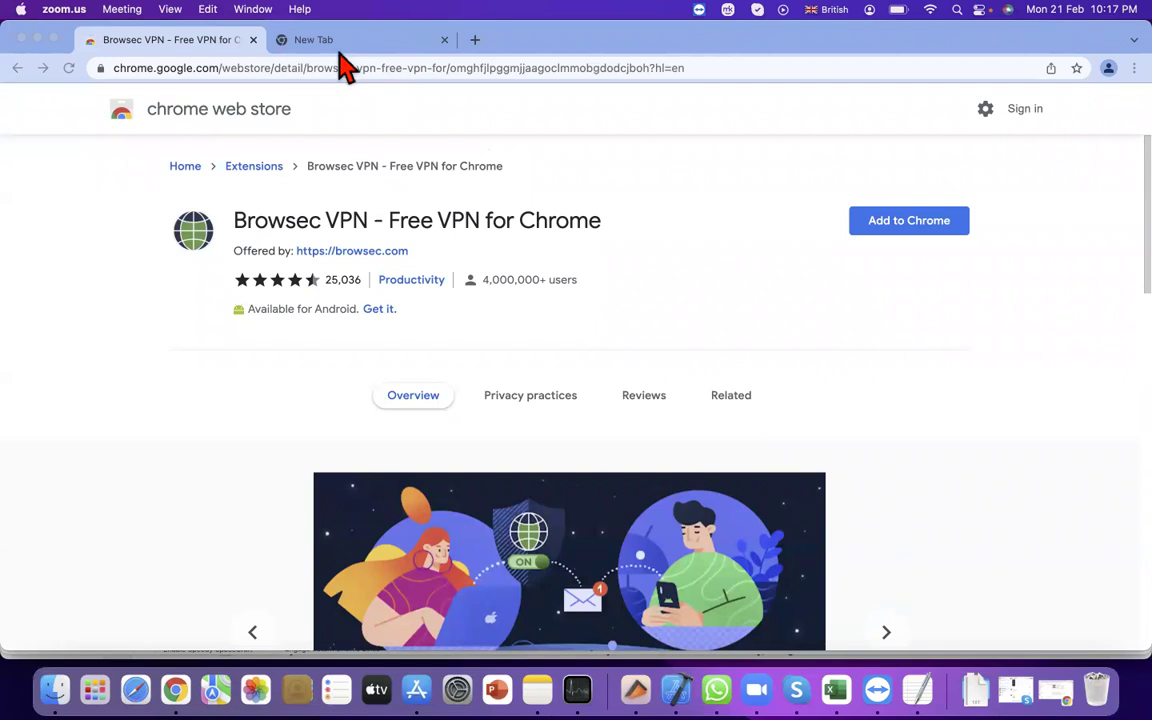
# Add the Browsec VPN extension to Chrome
pyautogui.click(940, 232)
pyautogui.click(900, 228)
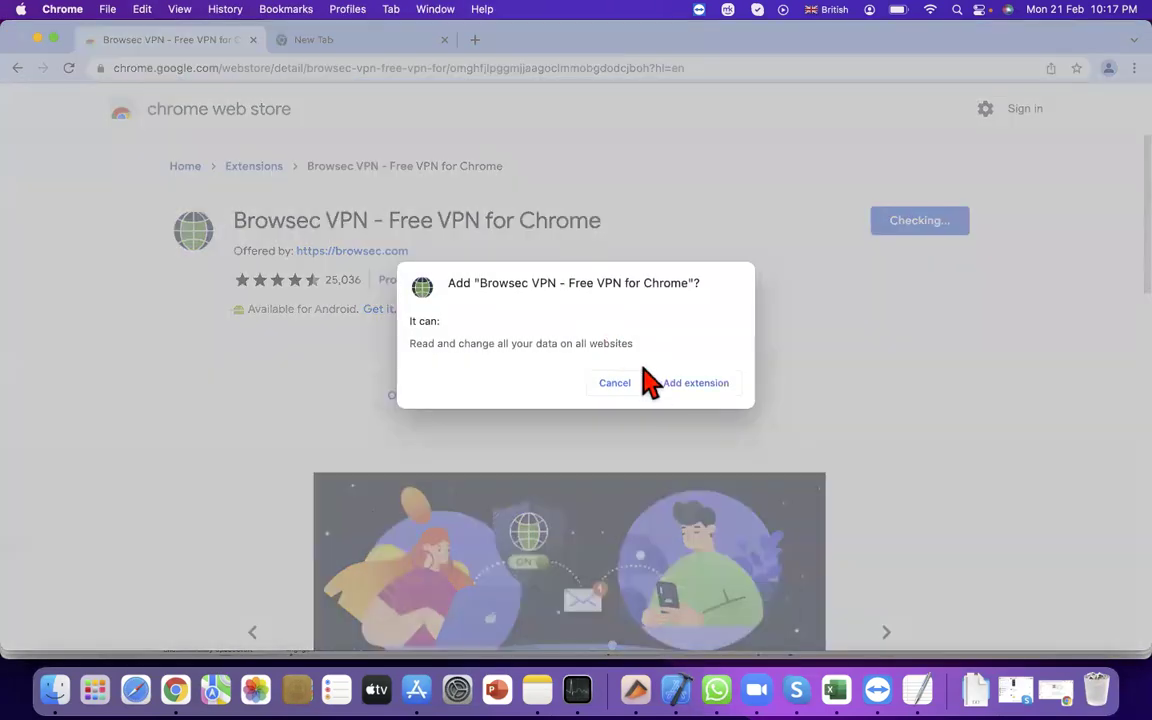
pyautogui.click(679, 381)
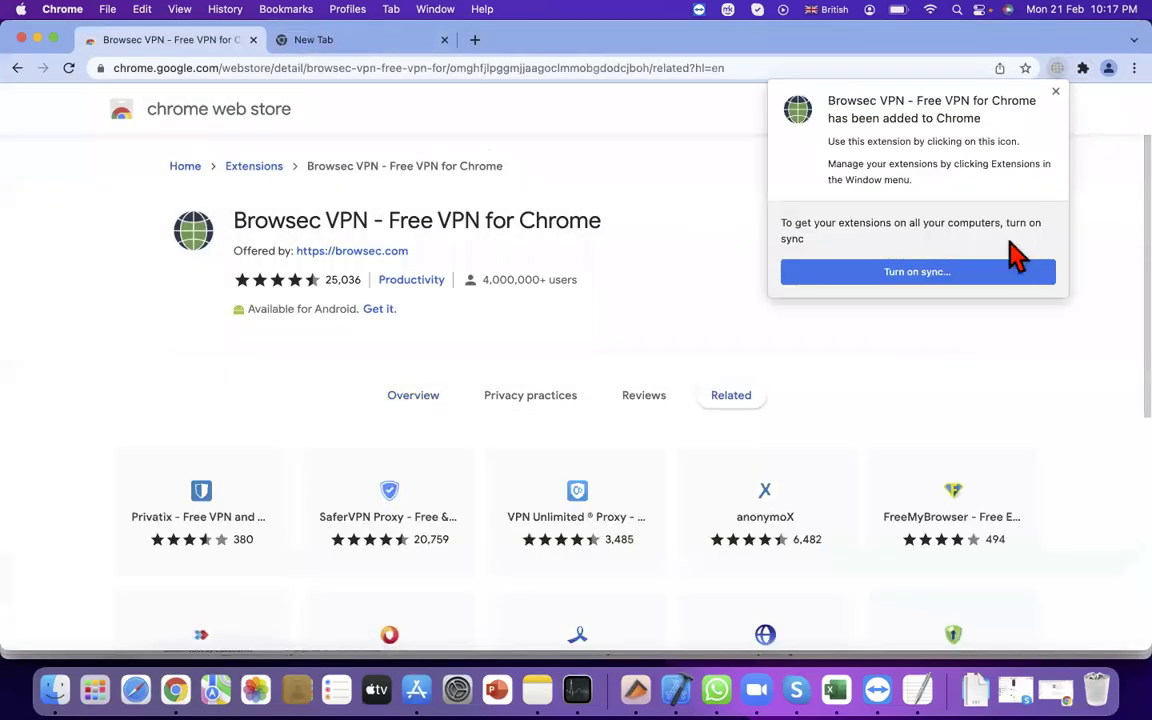
# Turn Browsec VPN on with Singapore as the location, then switch to the New Tab
pyautogui.click(1057, 68)
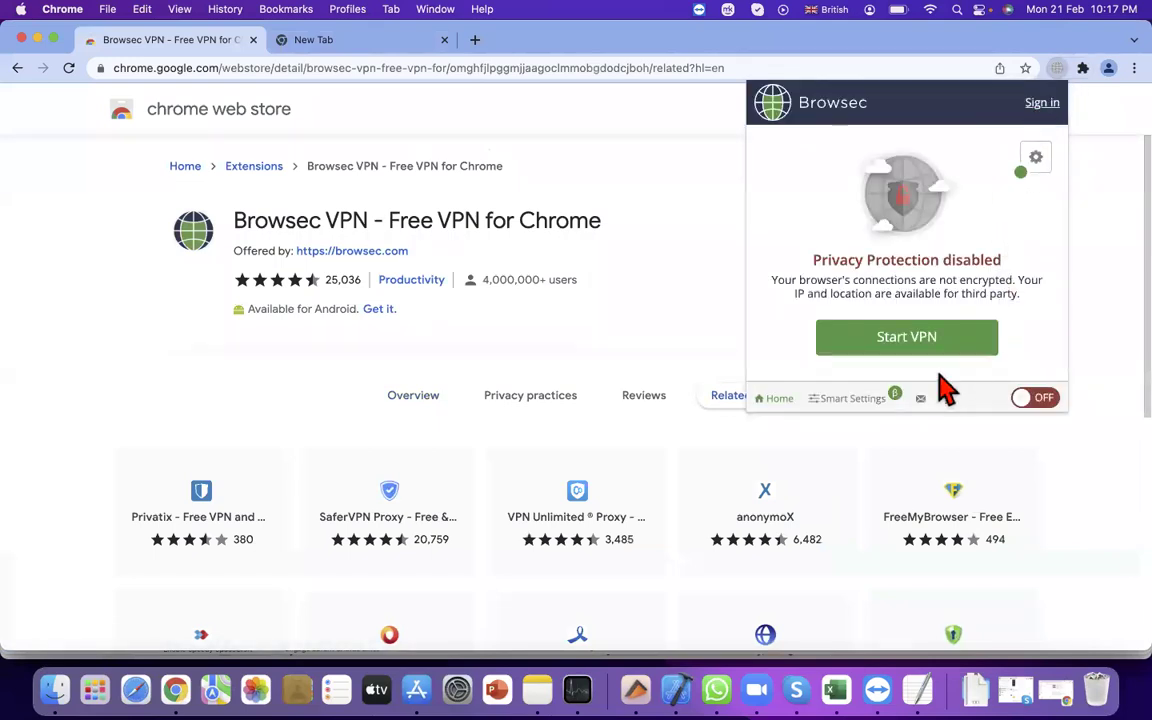
pyautogui.click(914, 344)
pyautogui.click(918, 340)
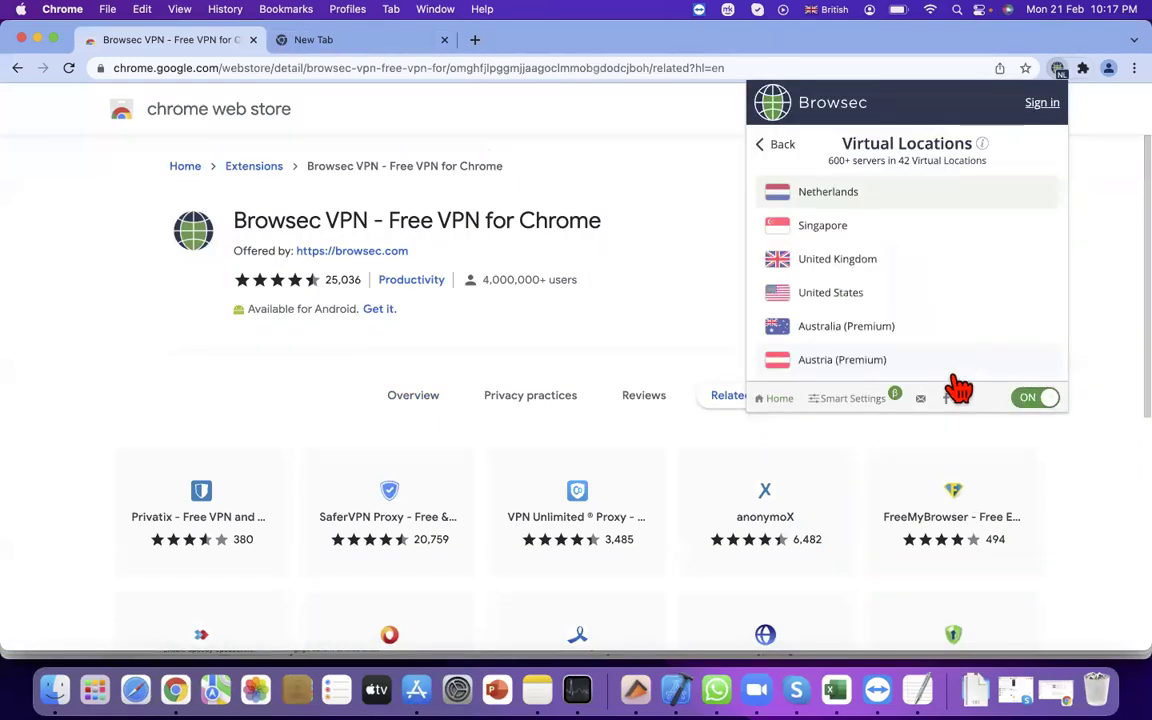
pyautogui.click(830, 226)
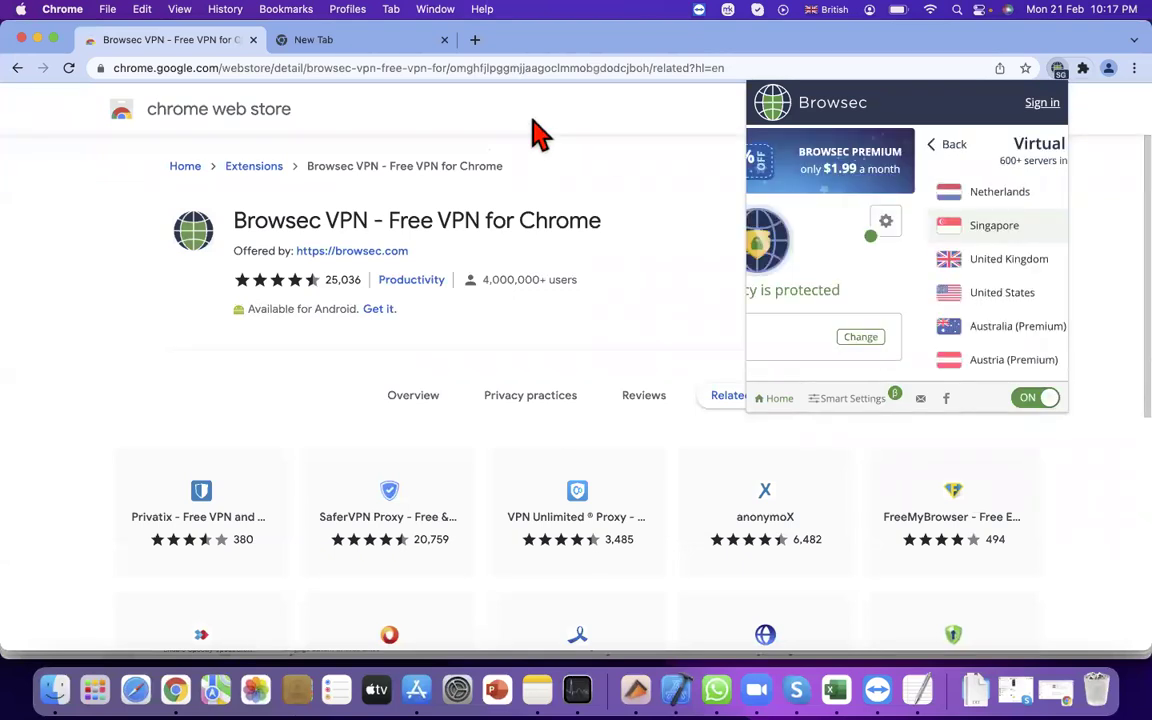
pyautogui.click(320, 42)
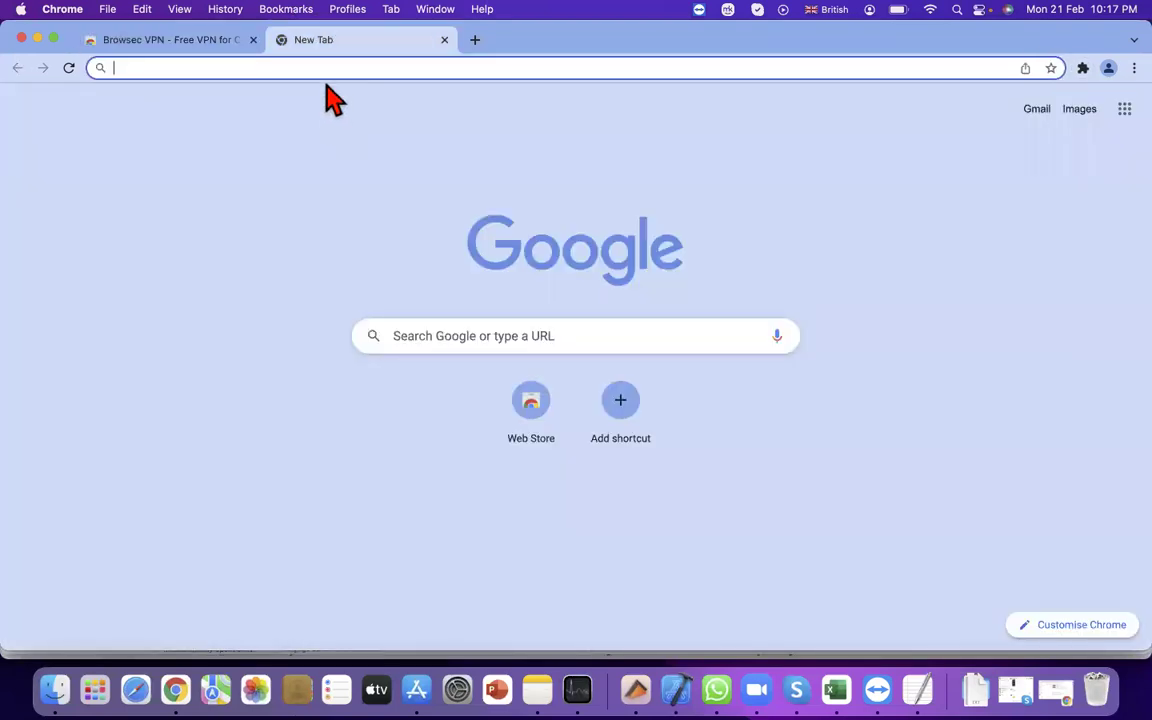
# Search Google for 'iphone' and switch to its Shopping results
pyautogui.write('iph')
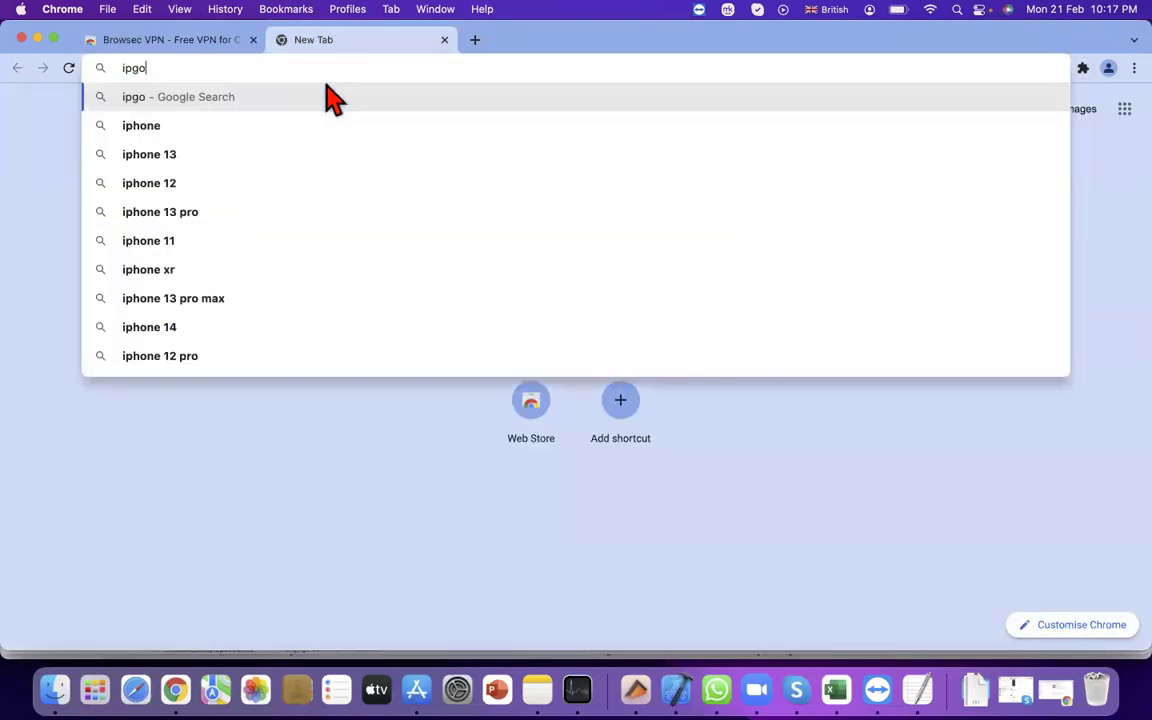
pyautogui.write('one')
pyautogui.press('Return')
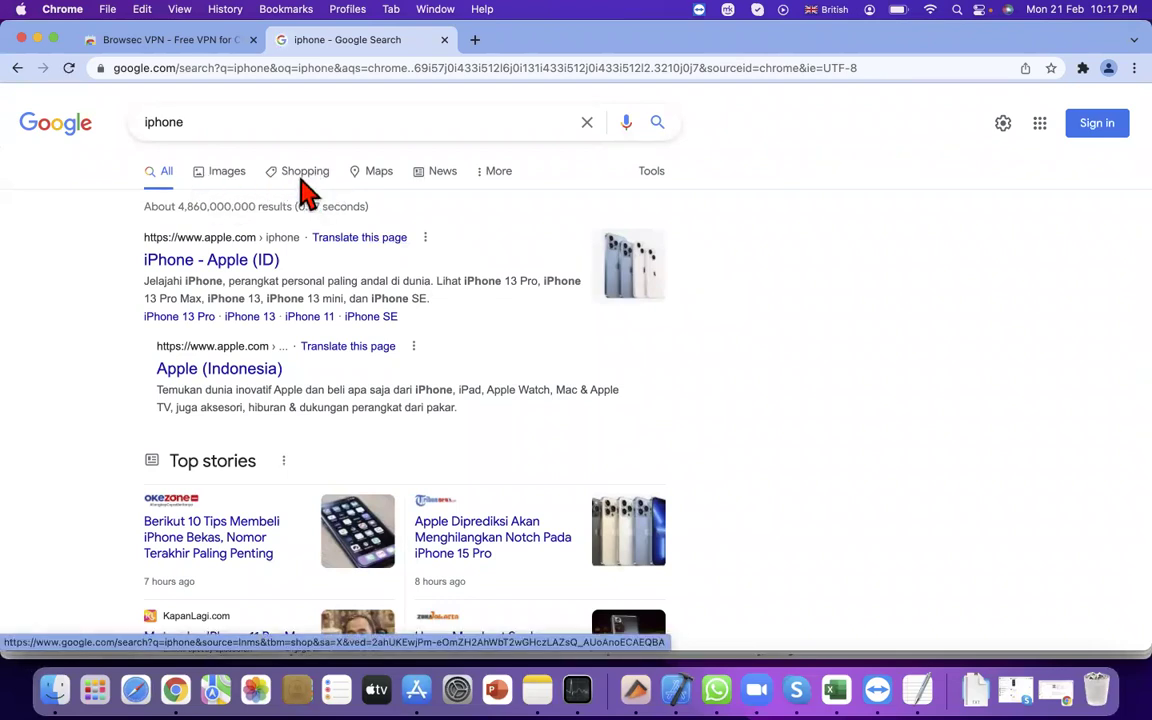
pyautogui.moveTo(265, 175); pyautogui.dragTo(305, 185)
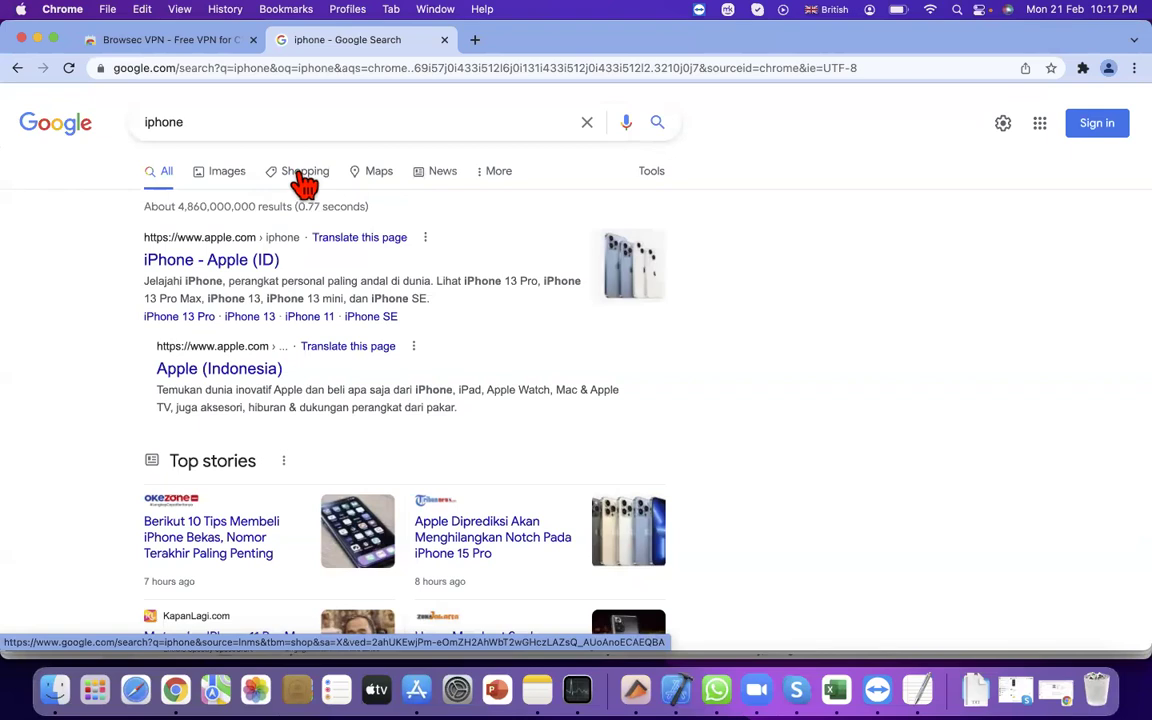
pyautogui.click(303, 185)
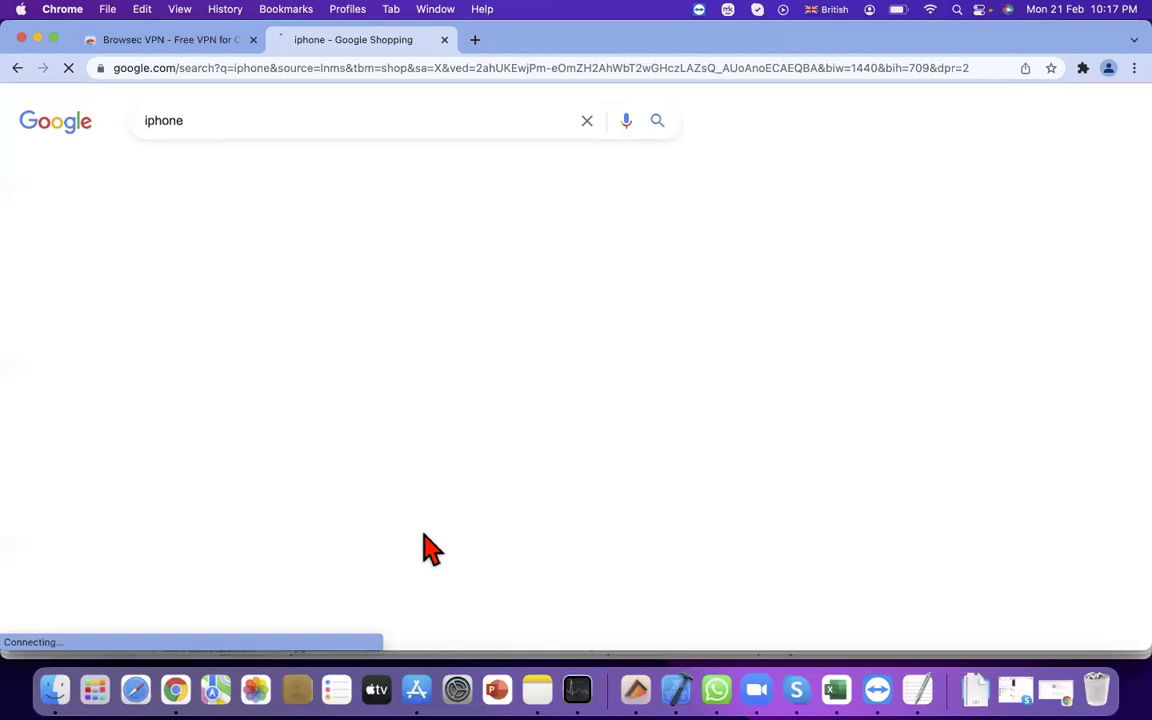
# Close the leftover Browsec tab and scroll through the iphone Shopping results
pyautogui.click(253, 40)
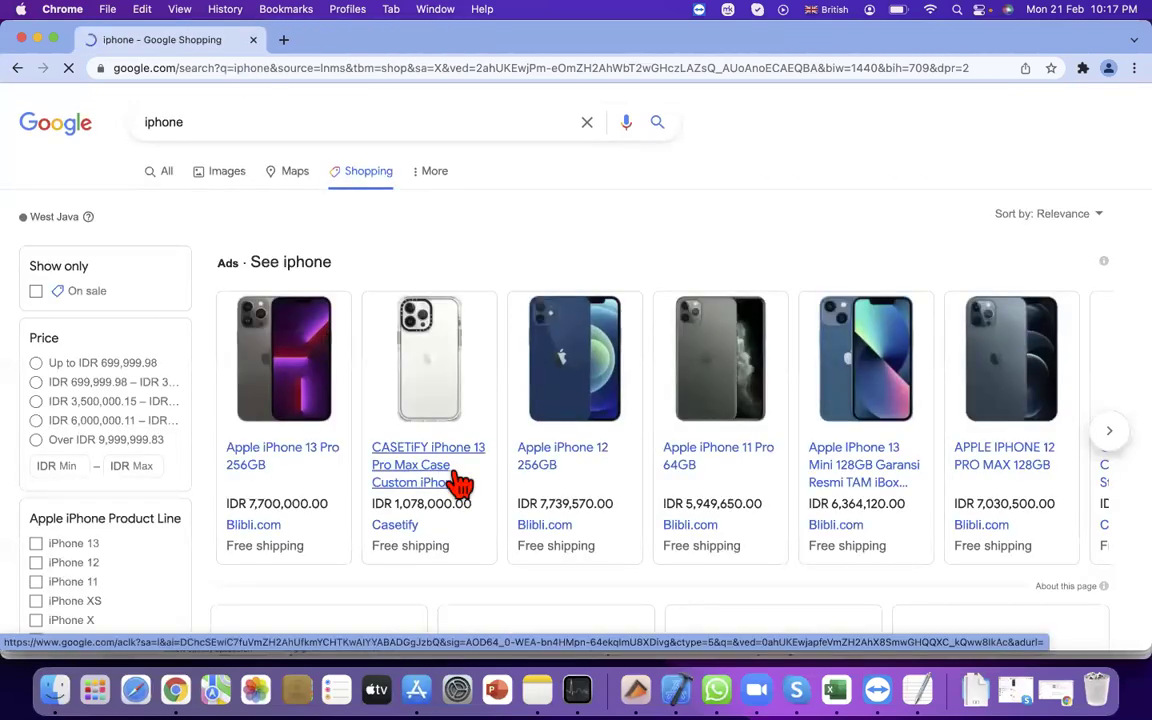
pyautogui.scroll(-1, 460, 490)
pyautogui.scroll(-3, 520, 455)
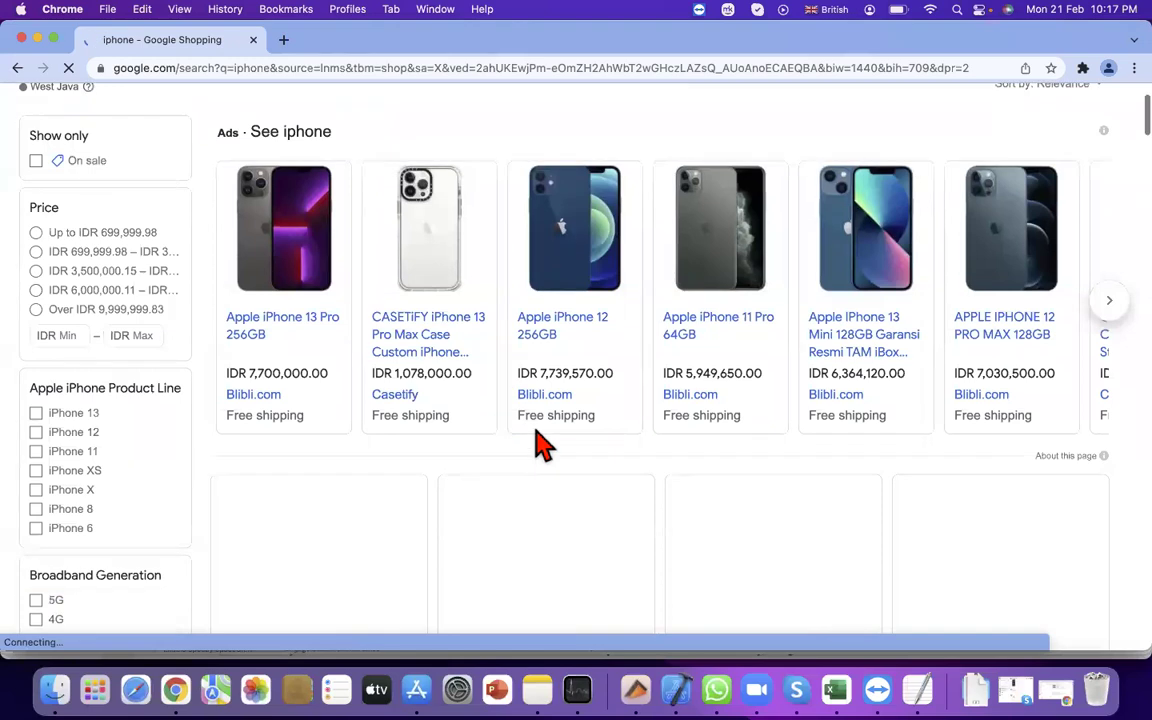
pyautogui.scroll(-1, 706, 456)
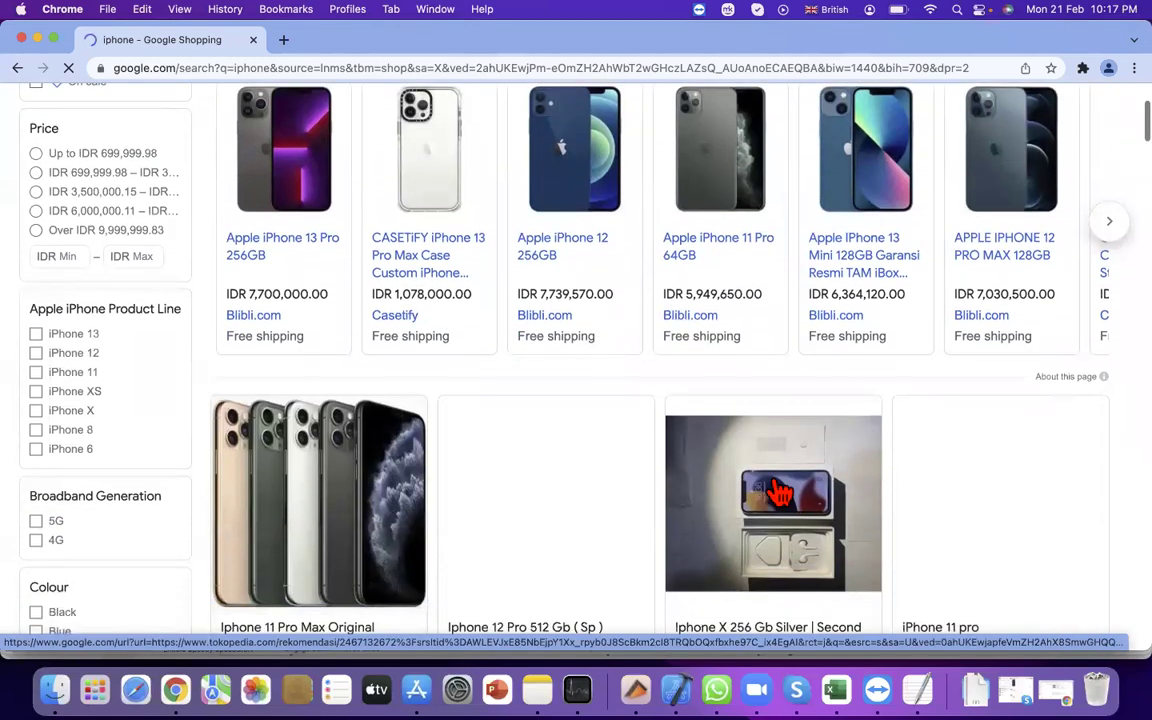
pyautogui.scroll(-6, 780, 492)
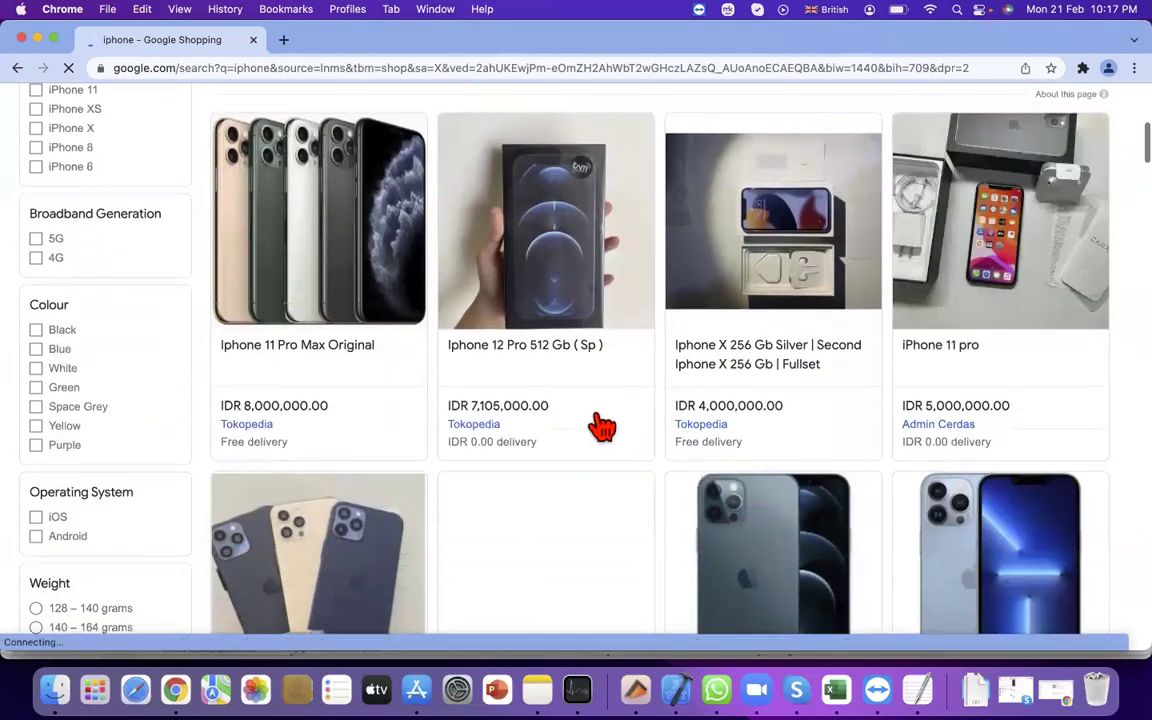
pyautogui.scroll(-12, 775, 437)
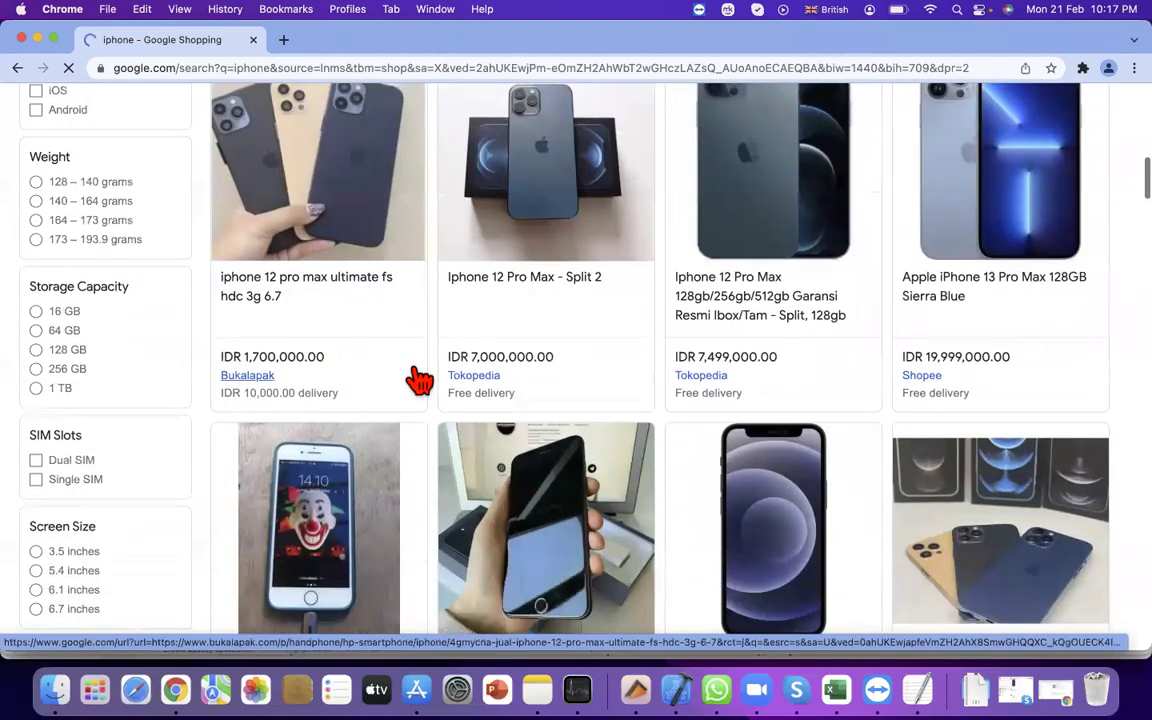
pyautogui.scroll(-6, 538, 458)
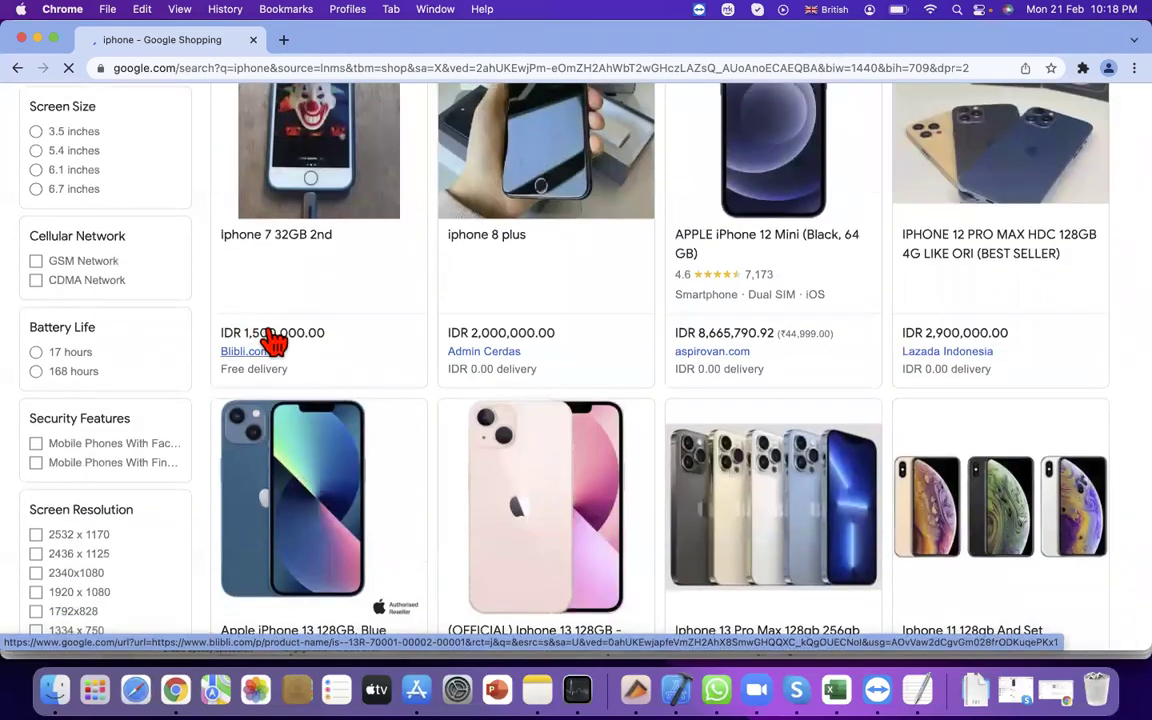
# Open the iphone 8 plus product page showing the IDR 2,000,000.00 seller offer
pyautogui.click(527, 165)
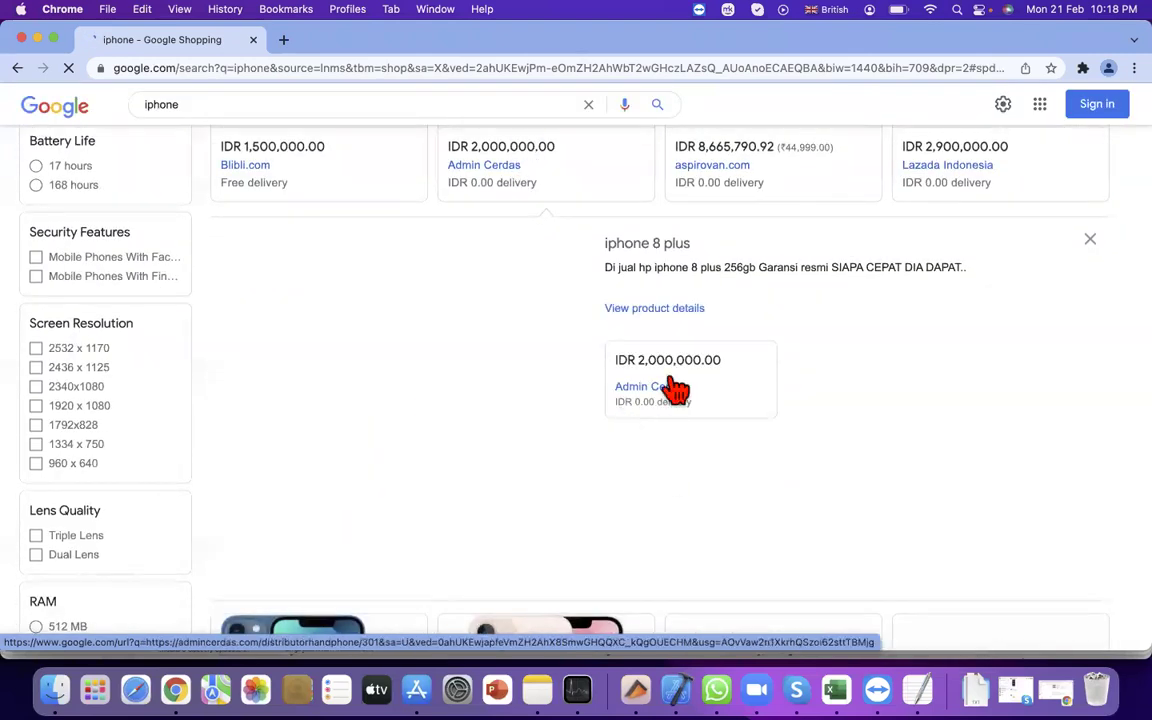
pyautogui.click(676, 312)
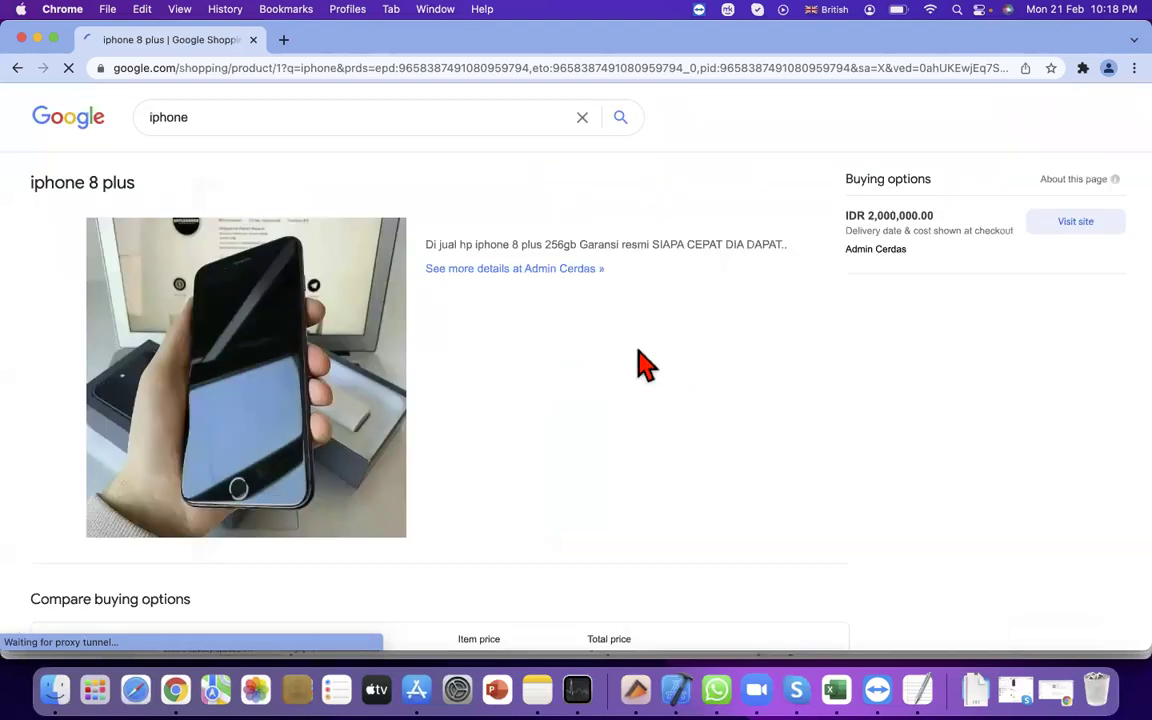
pyautogui.scroll(-5, 428, 437)
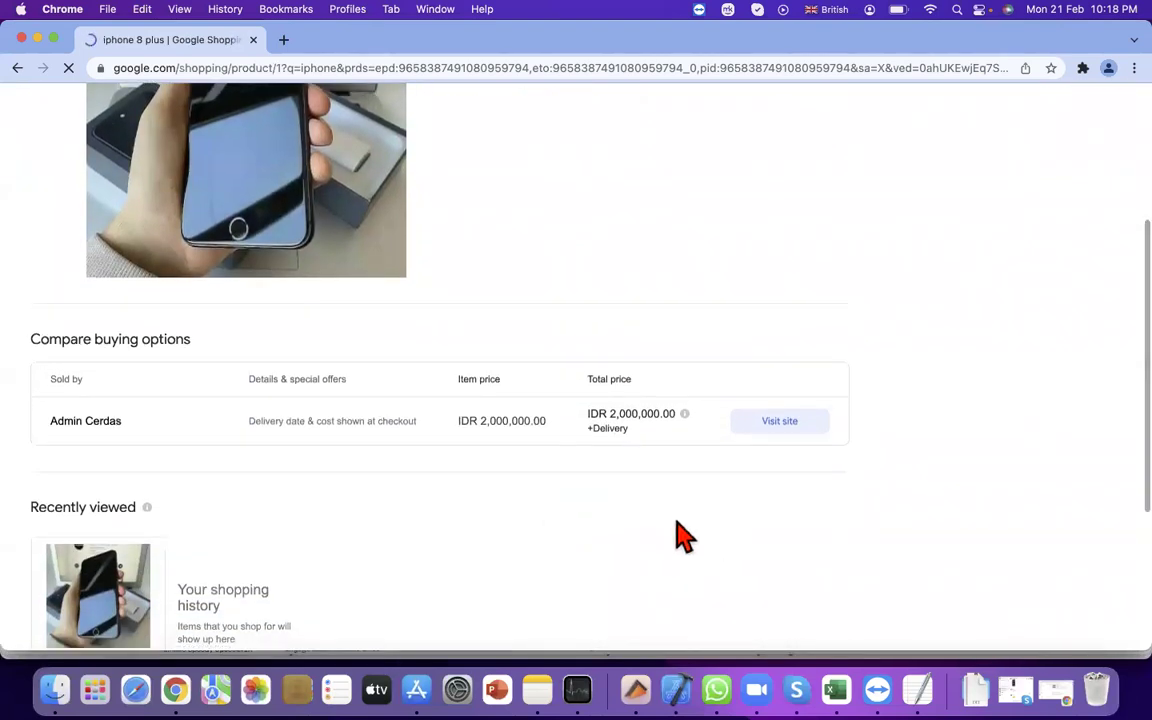
pyautogui.scroll(4, 678, 530)
pyautogui.scroll(-2, 730, 520)
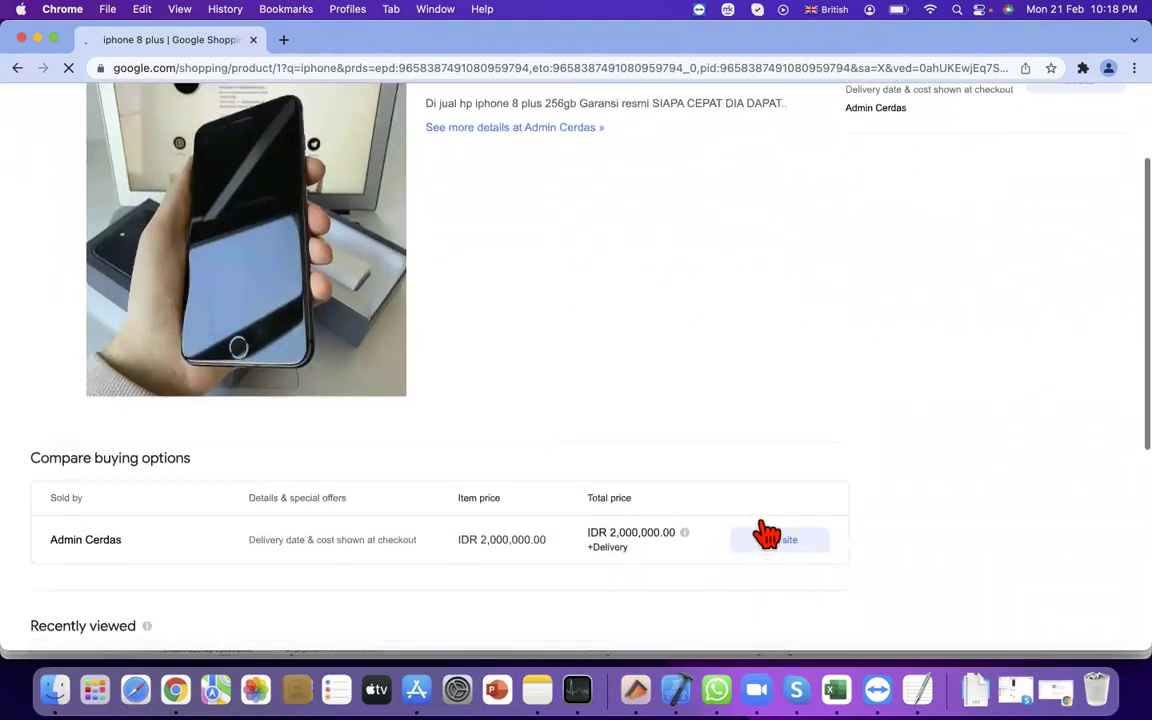
# Open the seller's iphone 8 plus site in a new tab, then return to the iphone Shopping results
pyautogui.click(779, 510)
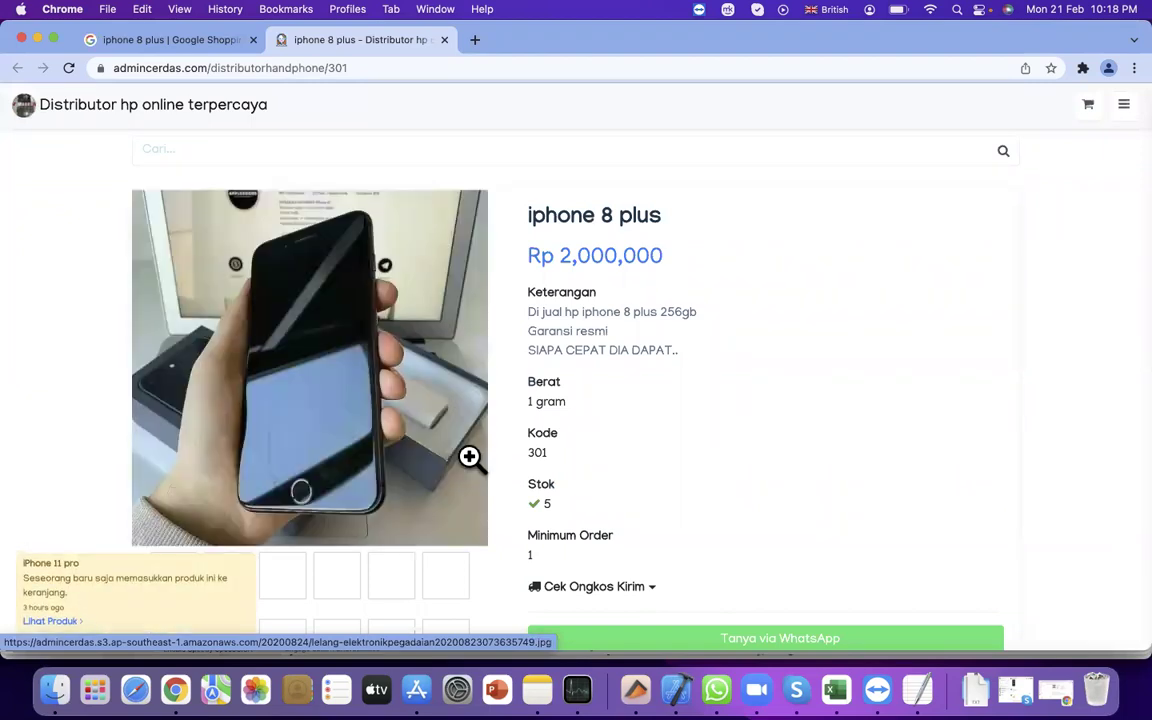
pyautogui.click(140, 42)
pyautogui.click(17, 68)
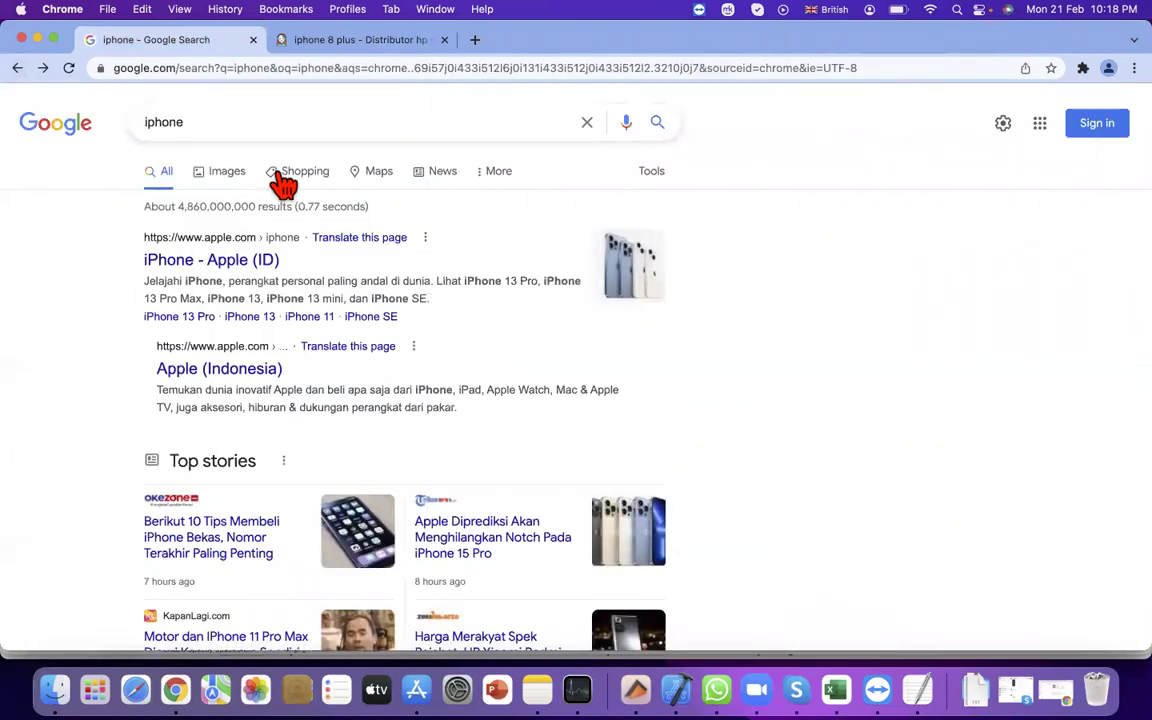
pyautogui.click(279, 178)
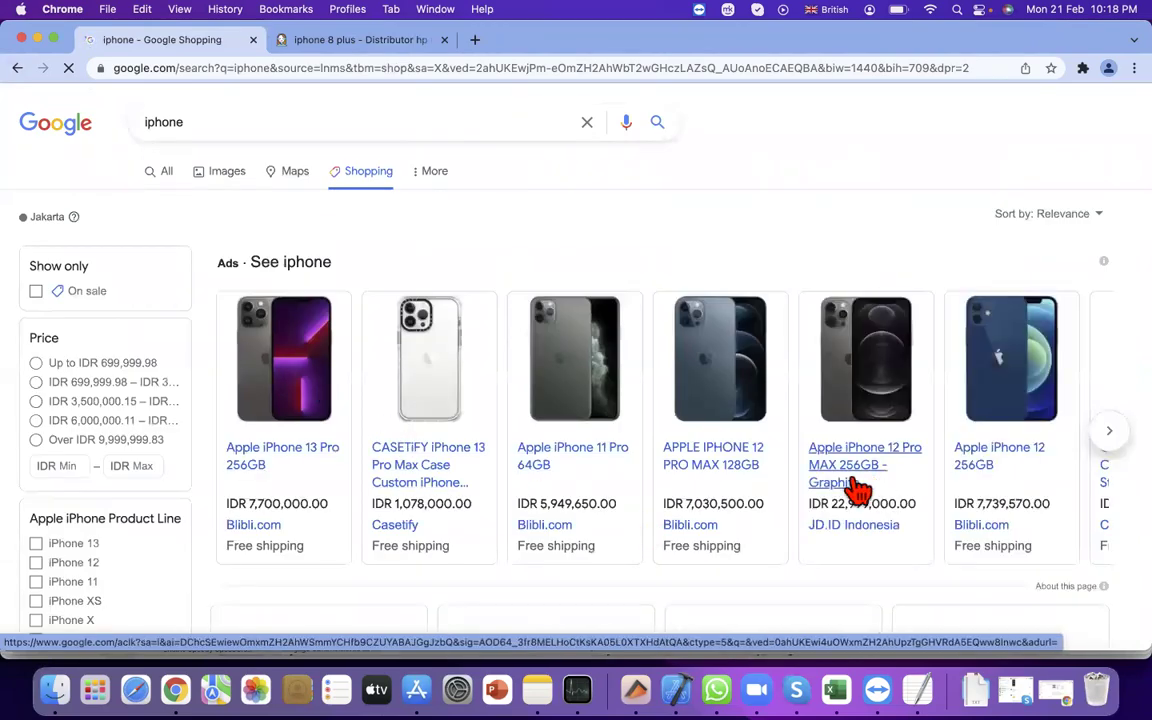
pyautogui.scroll(-10, 858, 488)
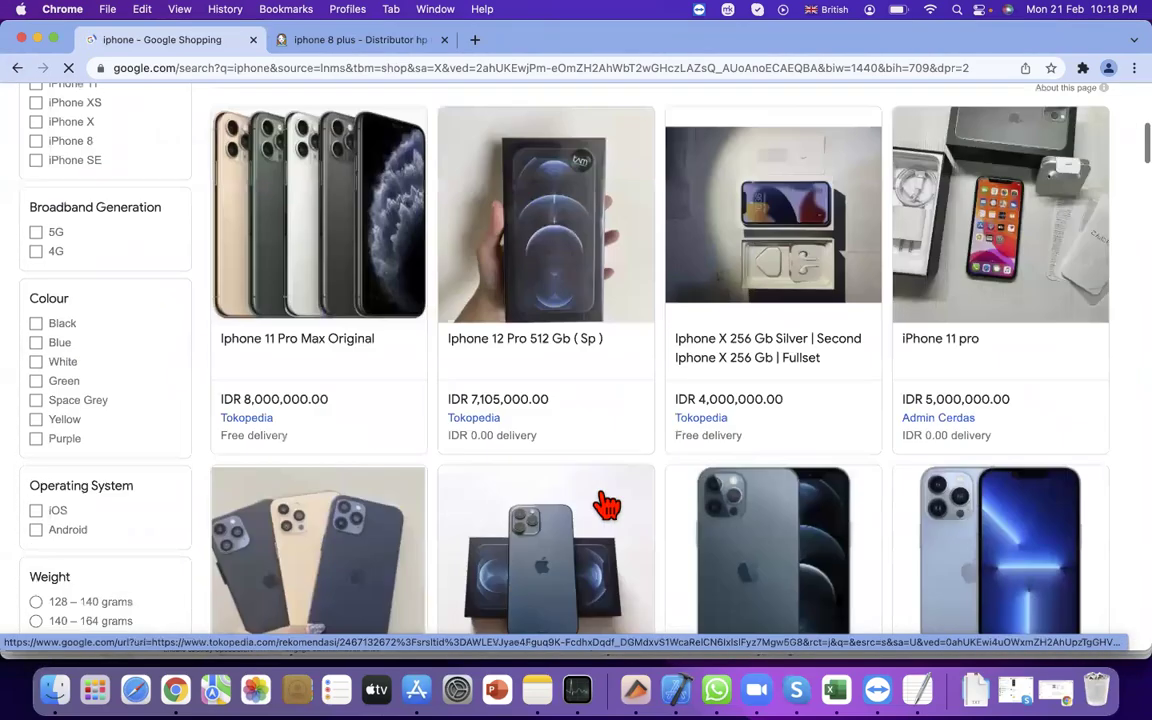
pyautogui.scroll(10, 231, 283)
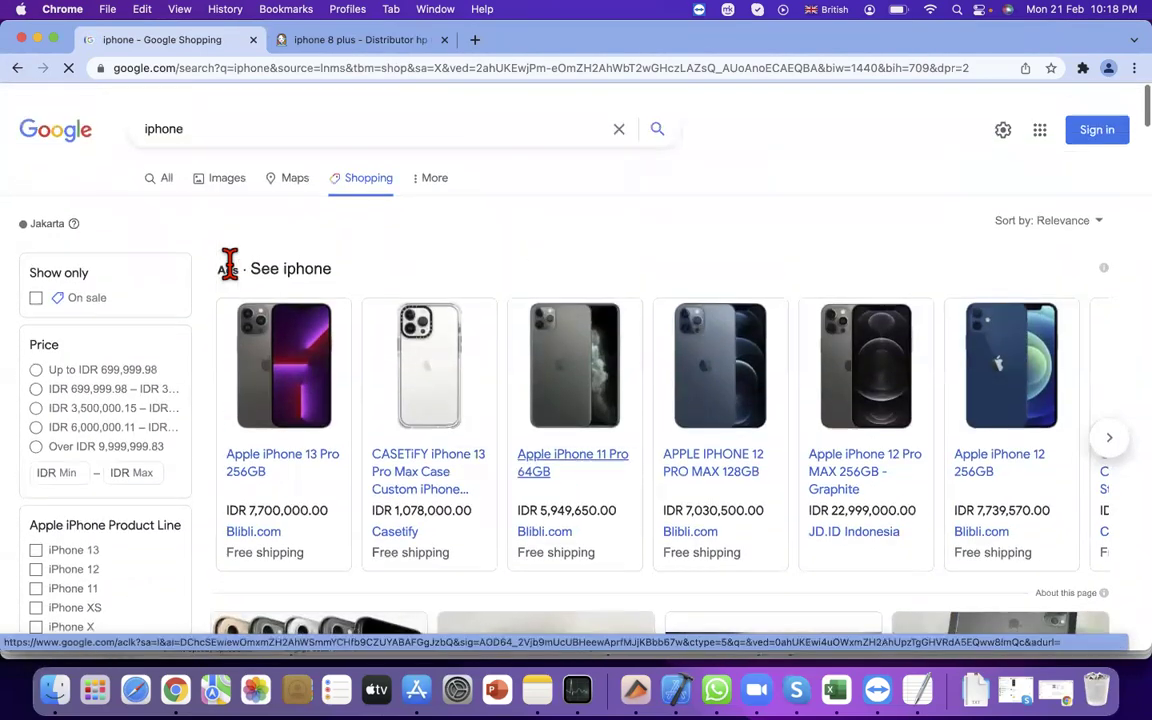
pyautogui.scroll(-1, 229, 265)
pyautogui.moveTo(229, 263); pyautogui.dragTo(226, 224)
pyautogui.scroll(-1, 236, 280)
pyautogui.scroll(-1, 226, 224)
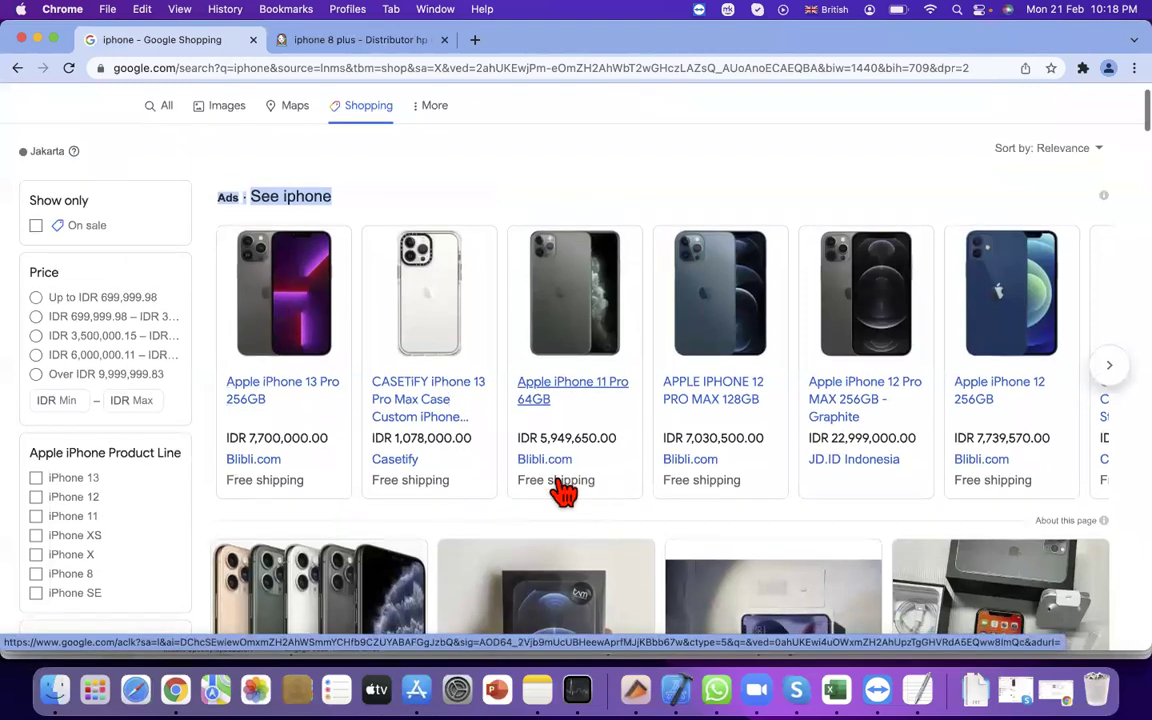
pyautogui.scroll(-3, 560, 489)
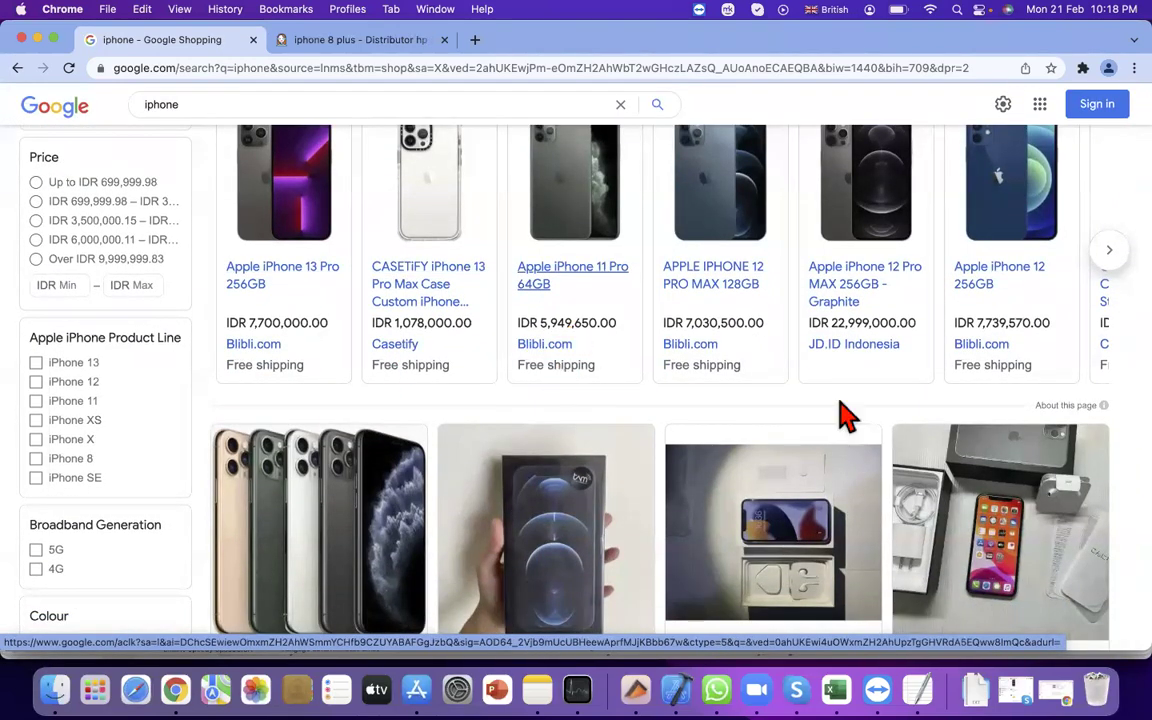
pyautogui.scroll(2, 893, 362)
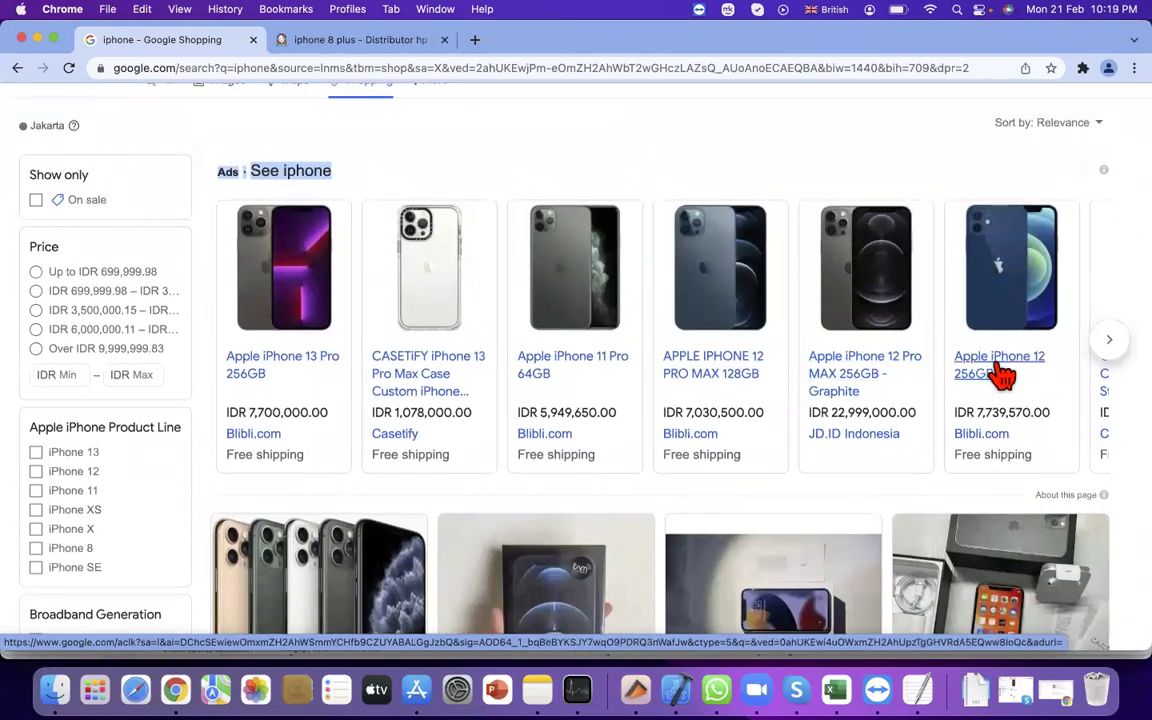
pyautogui.scroll(-3, 303, 579)
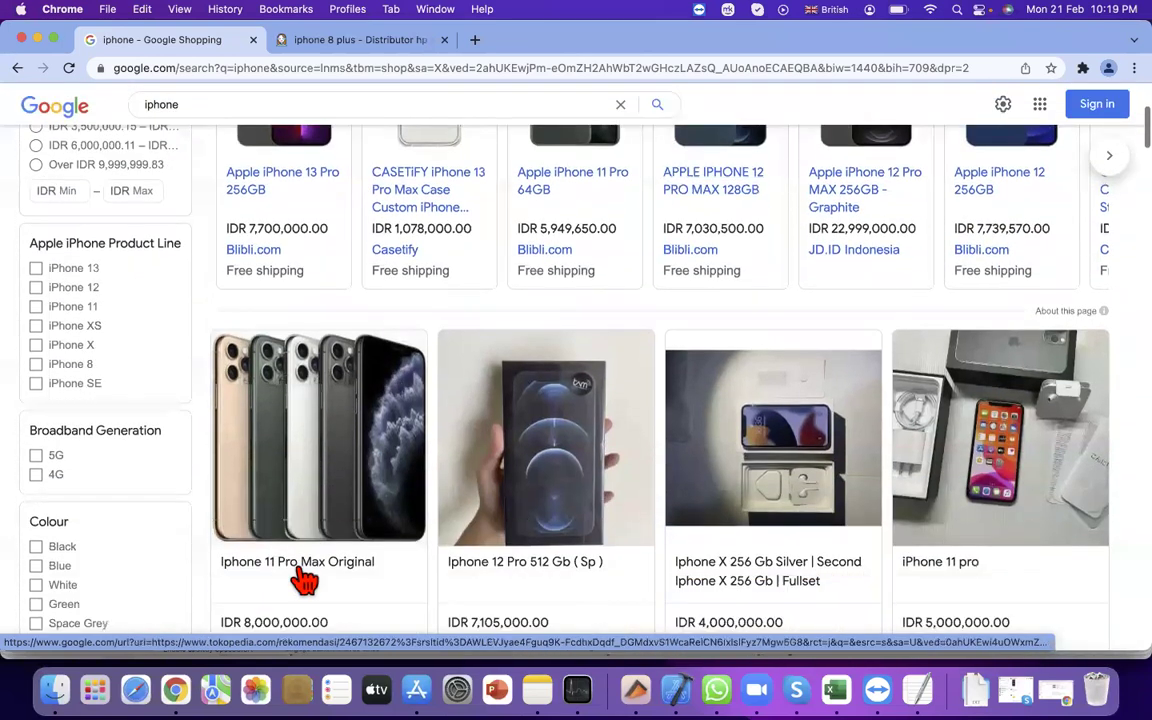
pyautogui.scroll(-1, 790, 520)
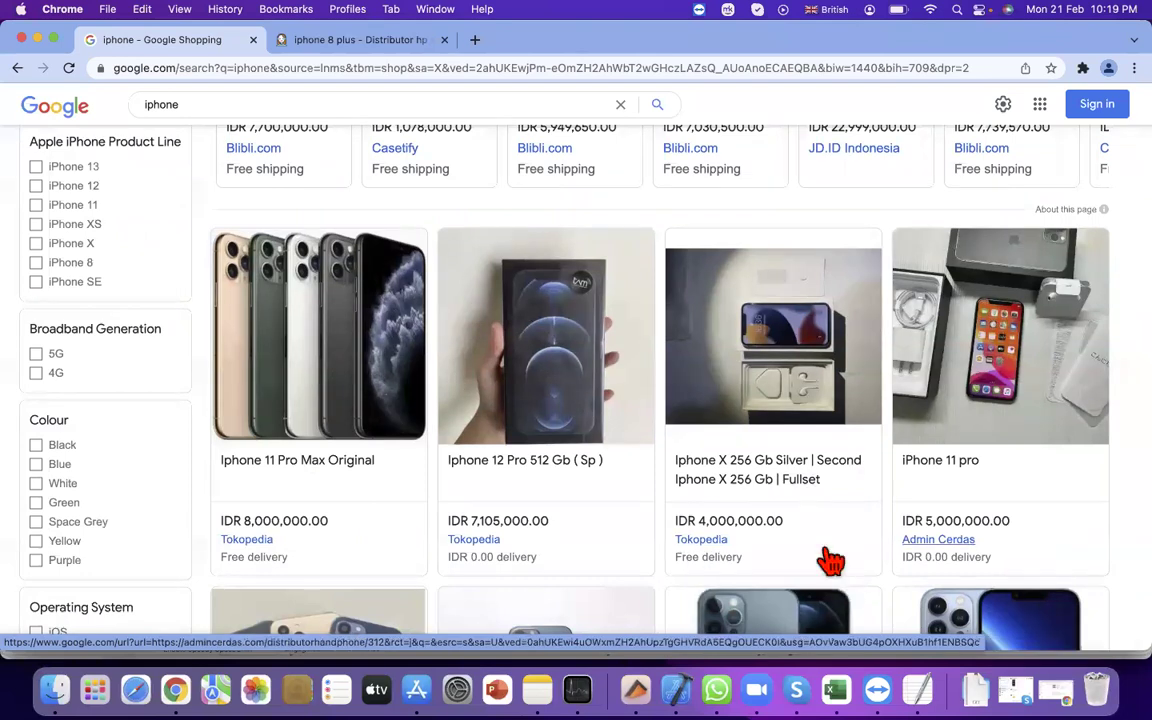
pyautogui.scroll(-2, 715, 453)
pyautogui.scroll(-3, 715, 453)
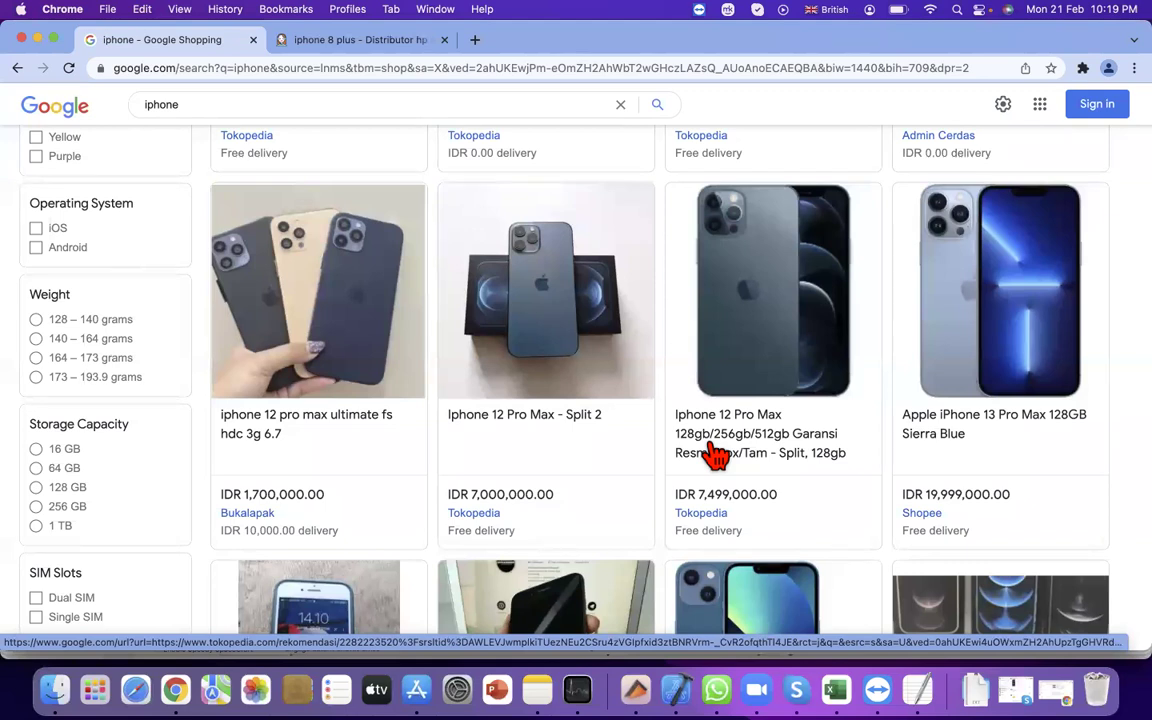
# Open a third blank tab, then go back to the iphone Google Shopping tab
pyautogui.click(475, 41)
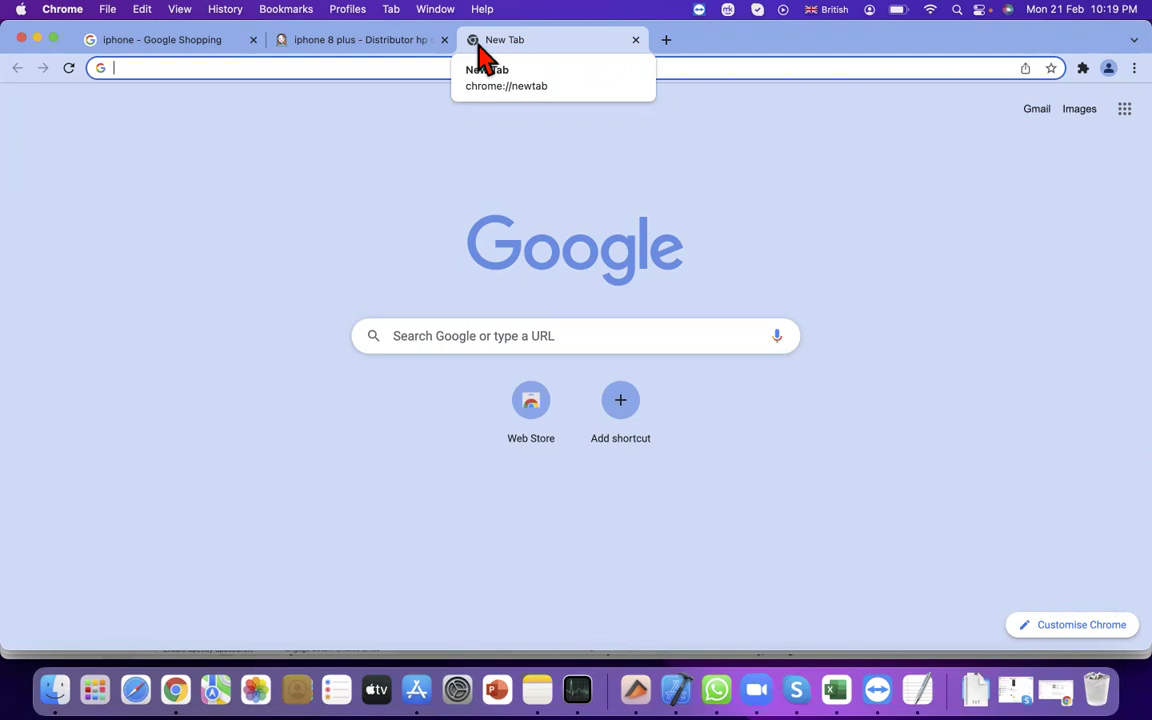
pyautogui.click(206, 44)
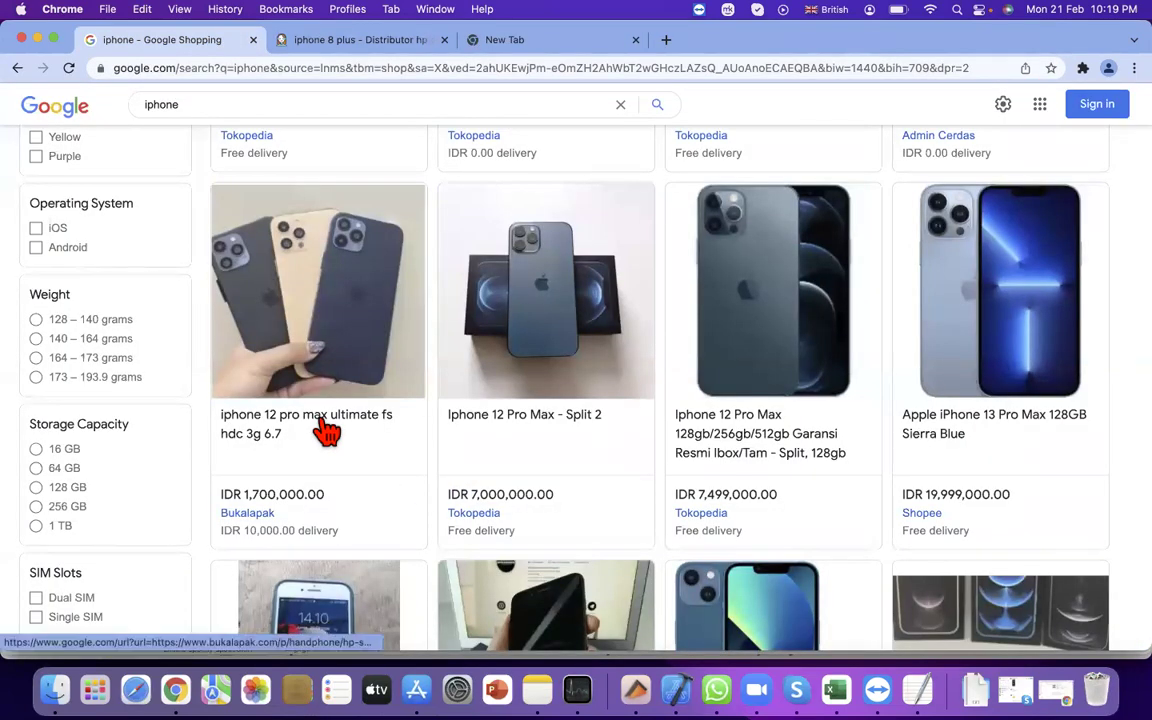
# Open the first iPhone 12 Pro Max result's Bukalapak listing, then return to the Shopping results
pyautogui.click(277, 515)
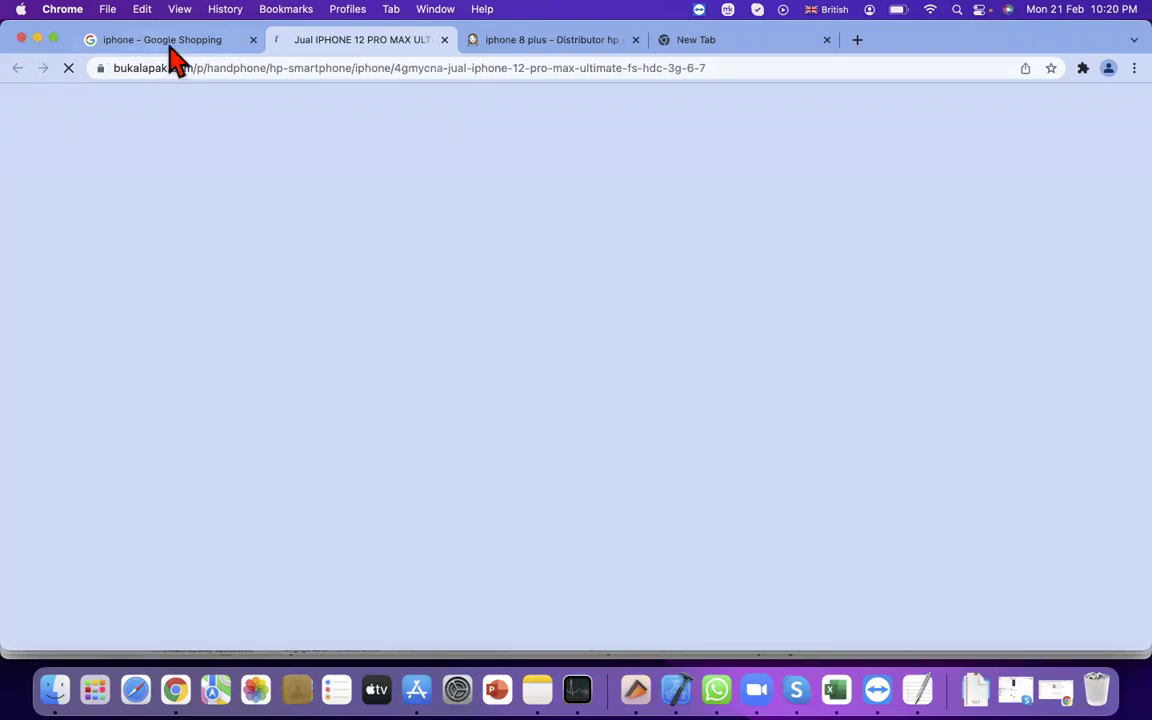
pyautogui.click(168, 41)
pyautogui.scroll(10, 303, 231)
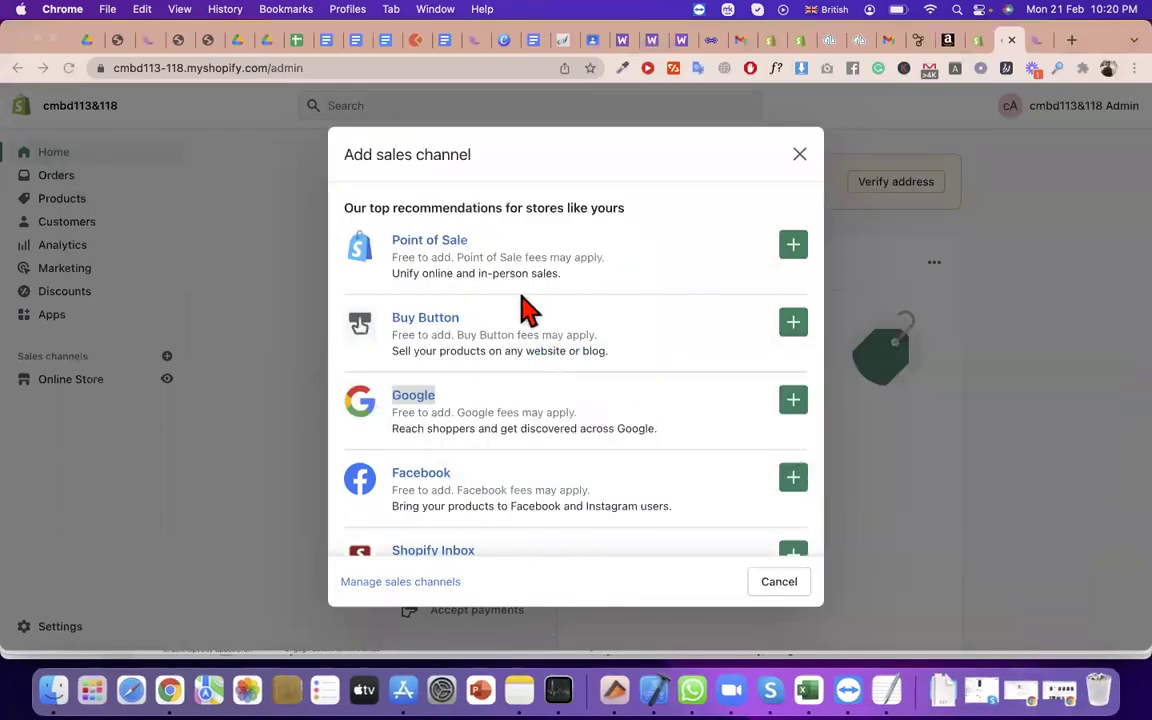
# Review the top sales channels, highlighting Point of Sale and Buy Button
pyautogui.click(527, 306)
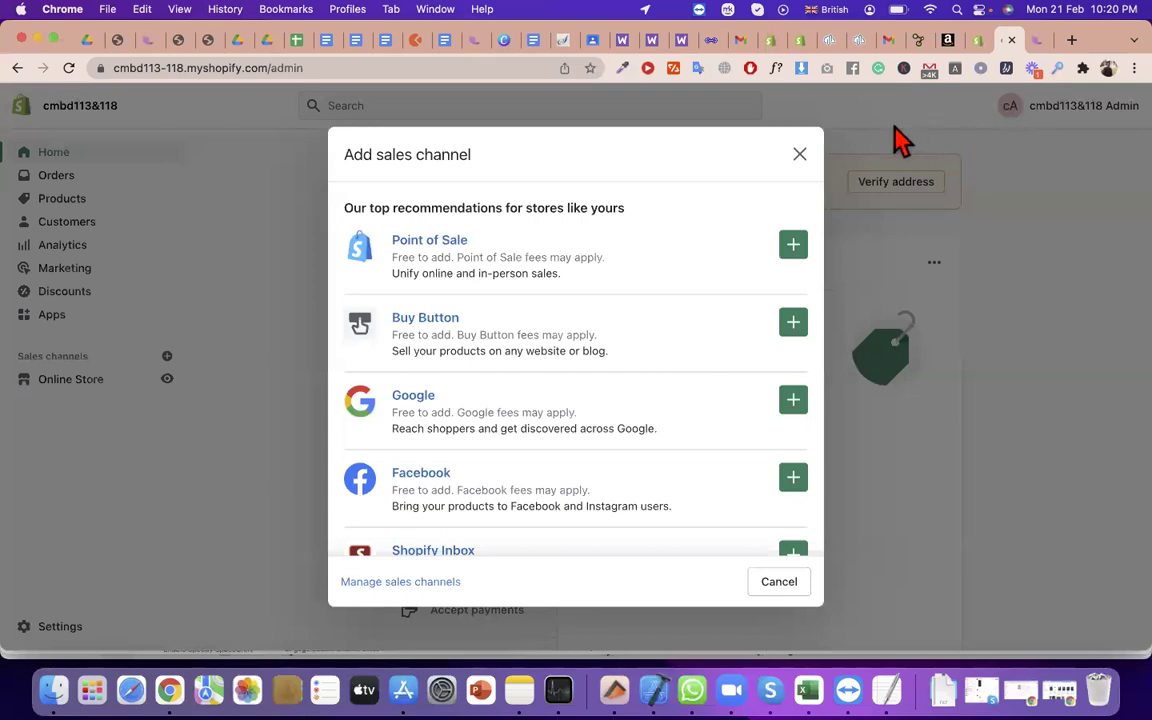
pyautogui.scroll(-5, 575, 300)
pyautogui.scroll(5, 480, 280)
pyautogui.moveTo(466, 243); pyautogui.dragTo(389, 241)
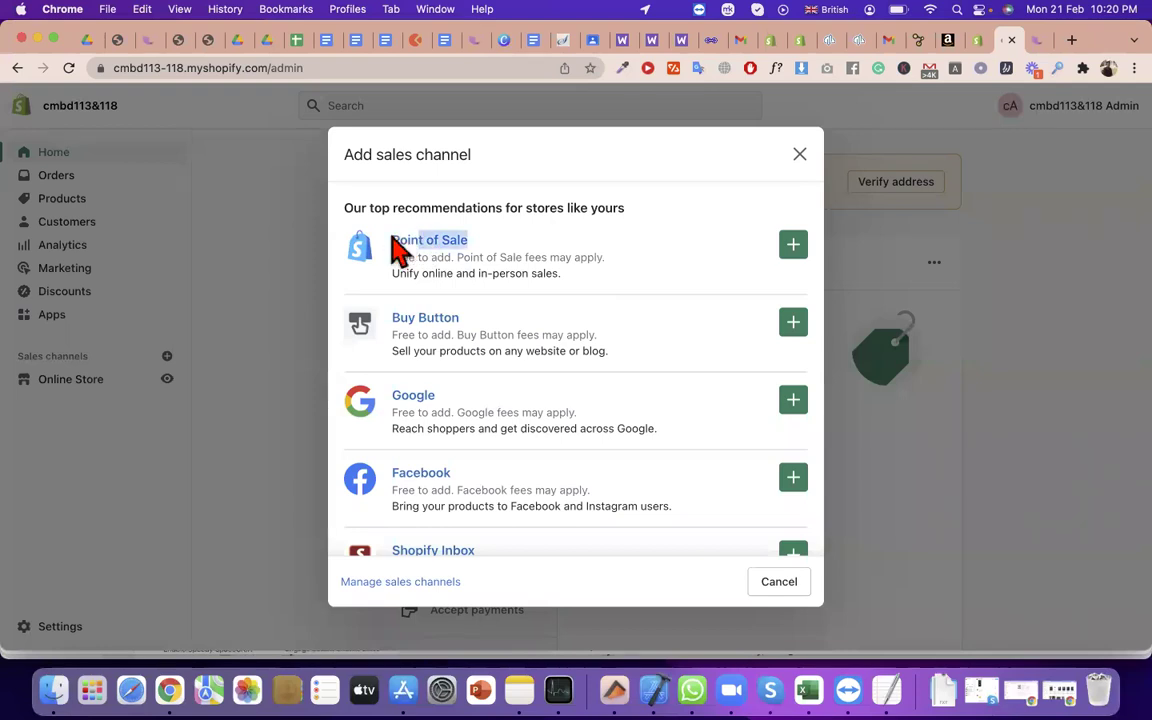
pyautogui.tripleClick(385, 314)
pyautogui.click(512, 406)
# Continue past Shopify Inbox and Handshake to the Unavailable section, then open a new tab
pyautogui.scroll(-3, 514, 429)
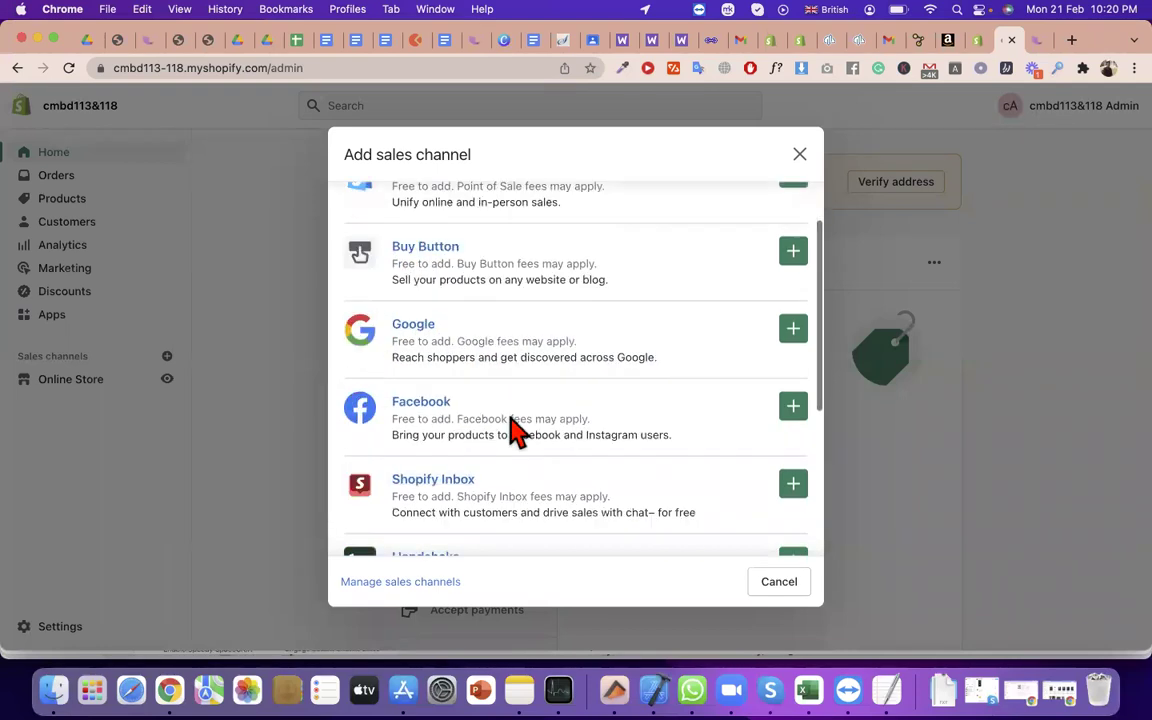
pyautogui.moveTo(455, 410); pyautogui.dragTo(388, 410)
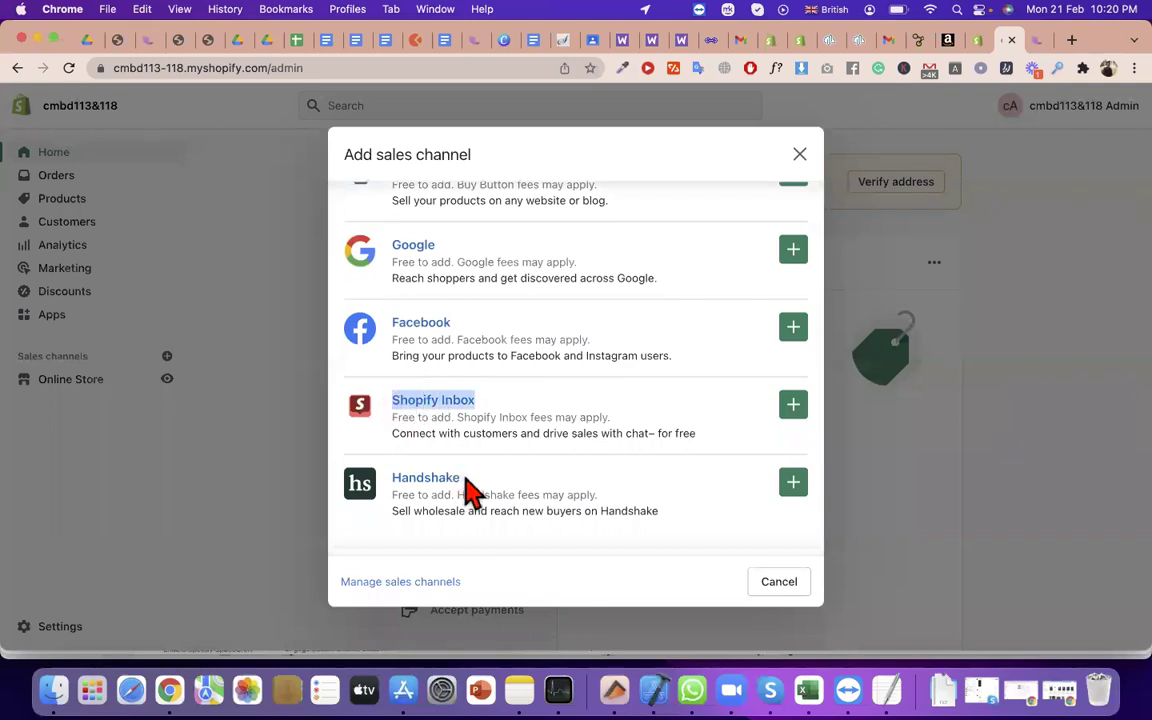
pyautogui.tripleClick(400, 488)
pyautogui.scroll(-1, 398, 488)
pyautogui.click(380, 522)
pyautogui.doubleClick(399, 534)
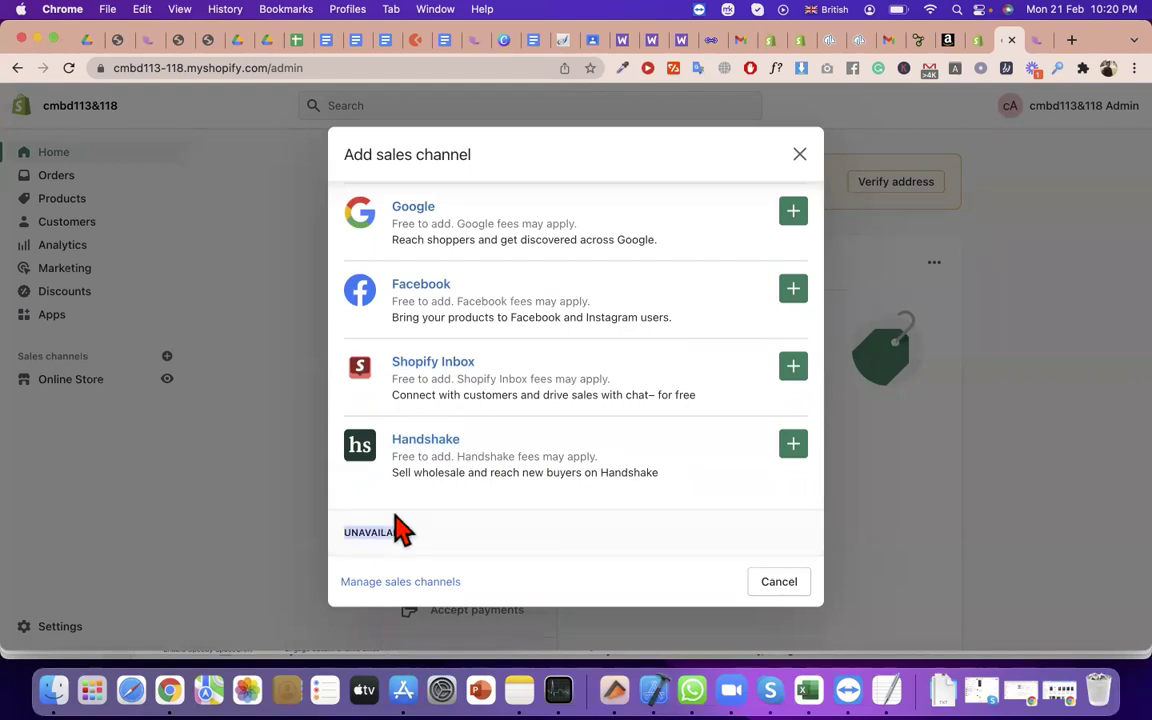
pyautogui.click(1071, 40)
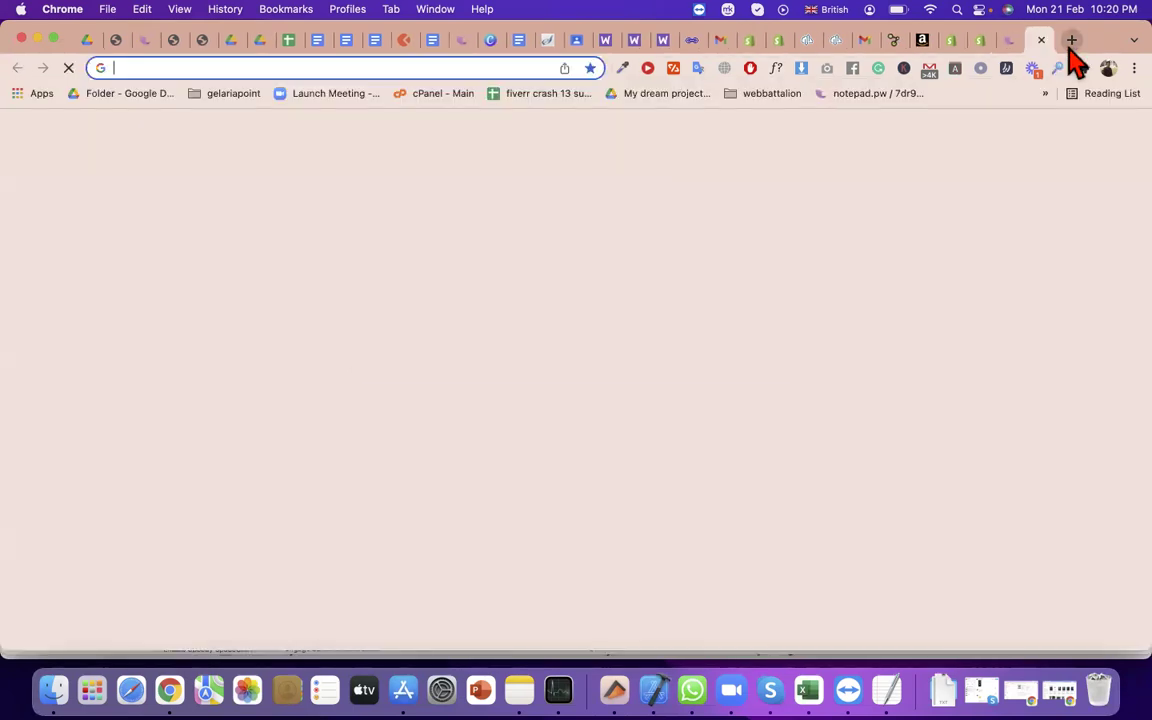
# Search 'etsy', open the Etsy homepage, then return to the Shopify admin tab
pyautogui.write('e')
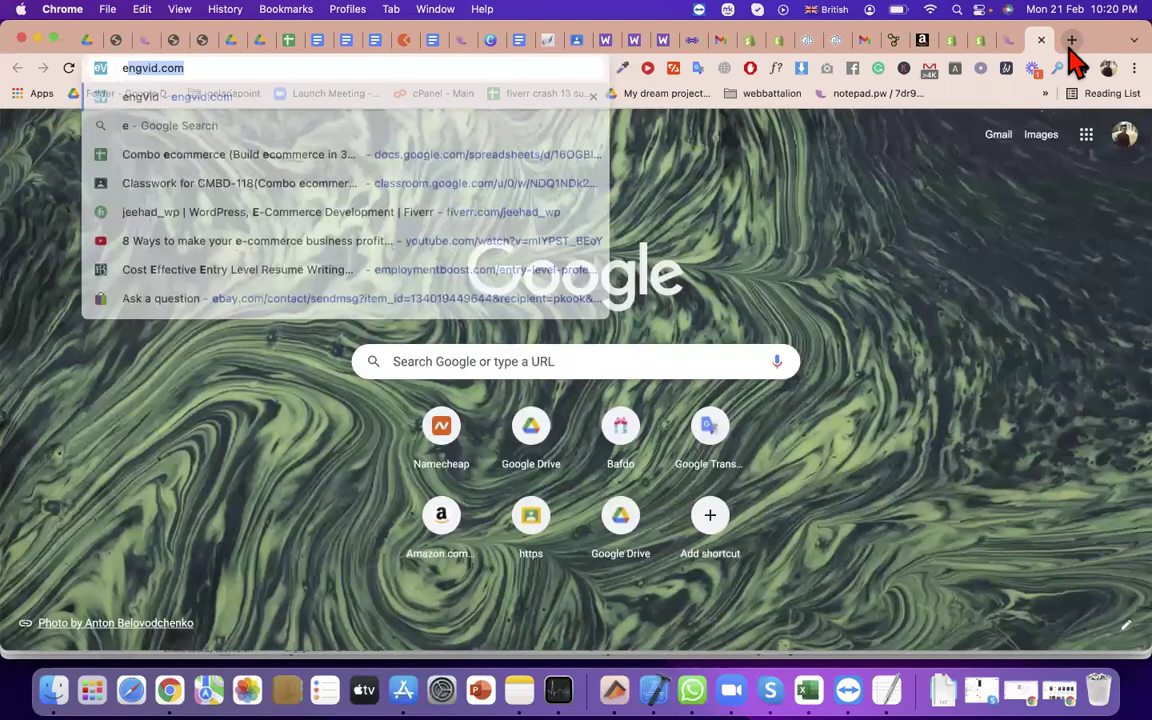
pyautogui.write('tsy')
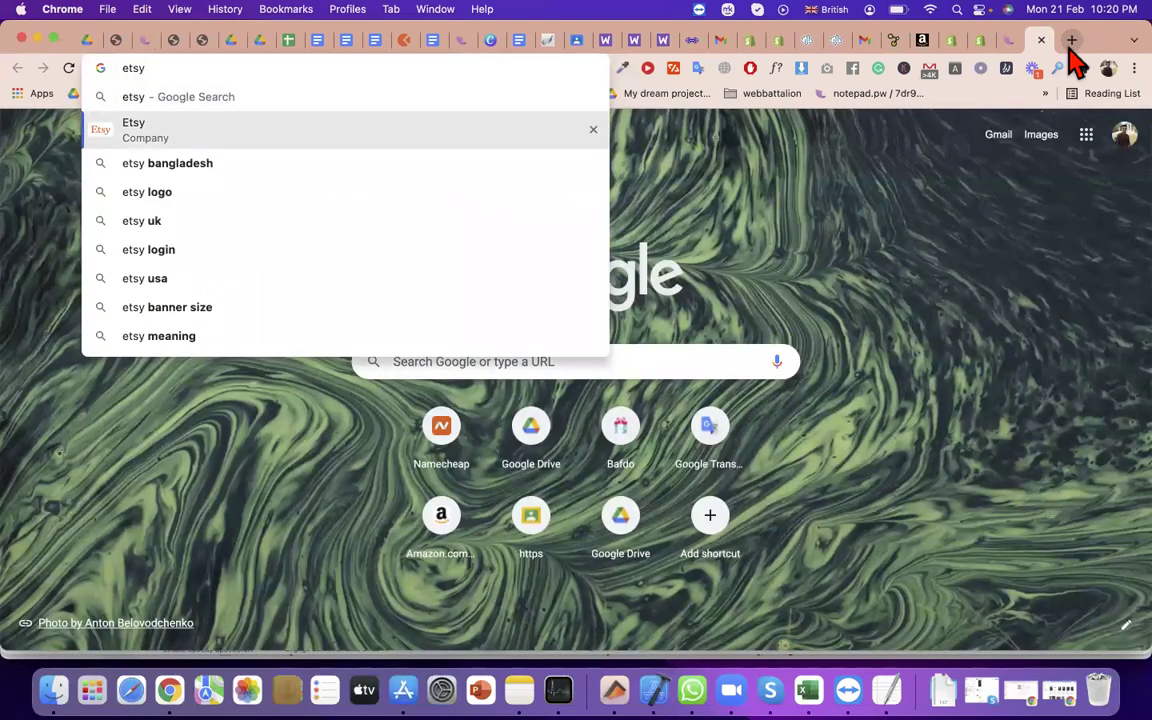
pyautogui.press('Return')
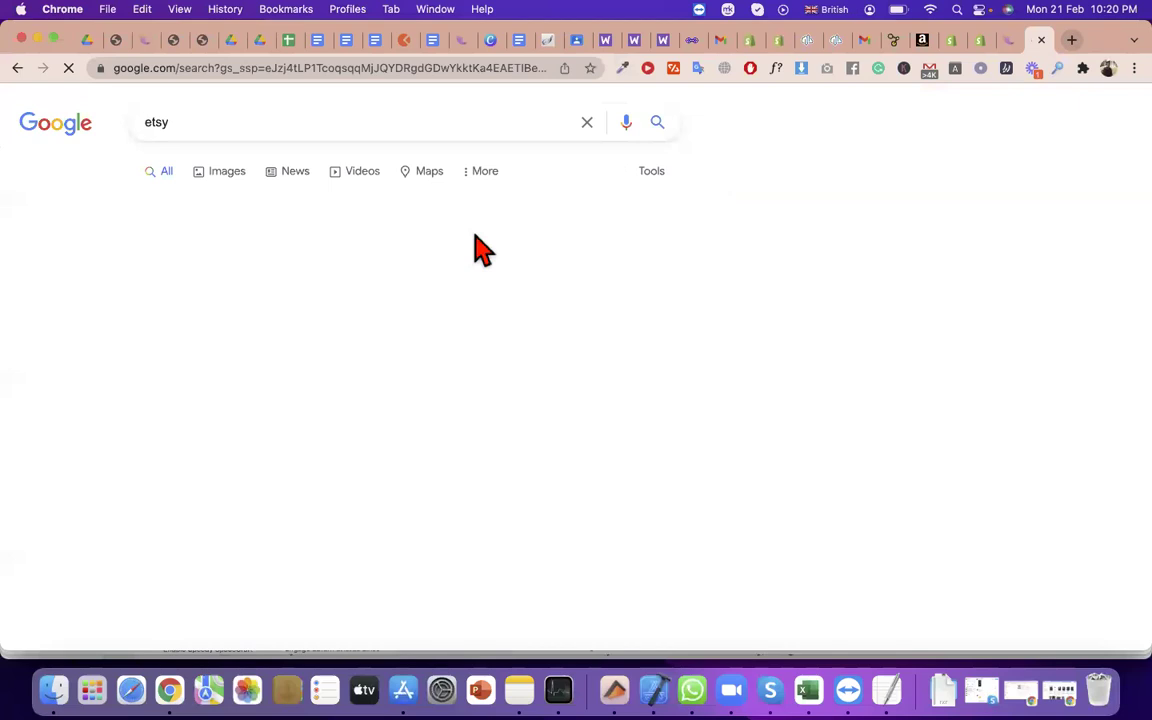
pyautogui.click(452, 260)
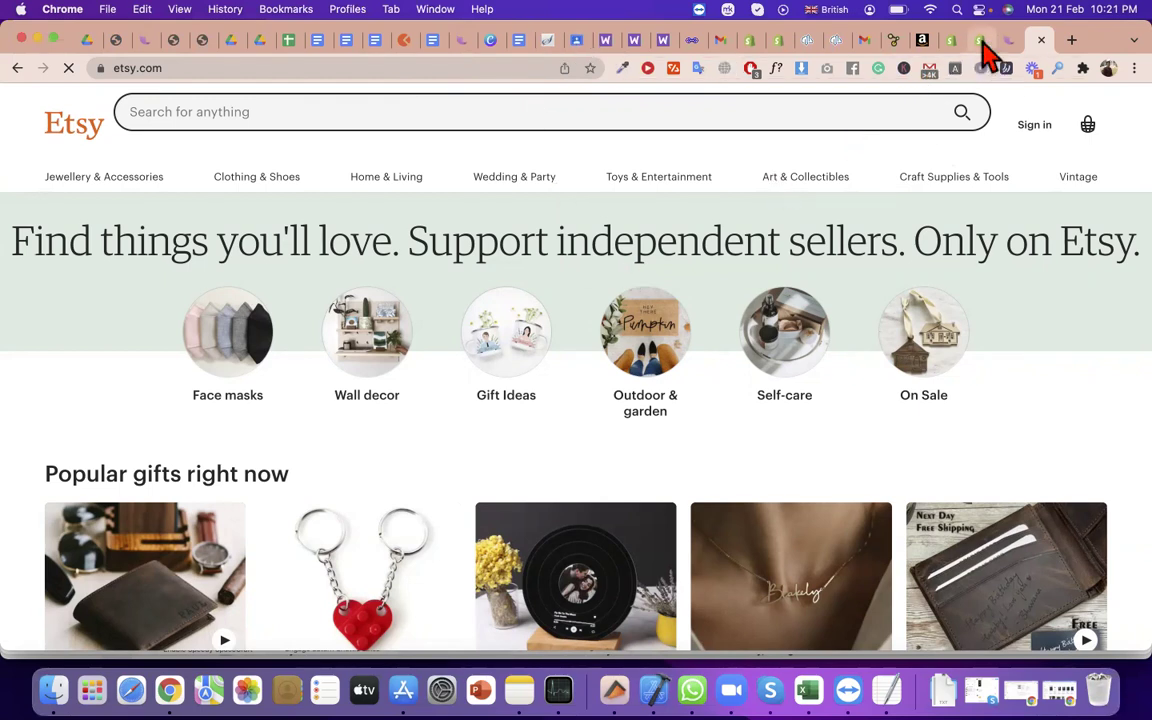
pyautogui.click(951, 40)
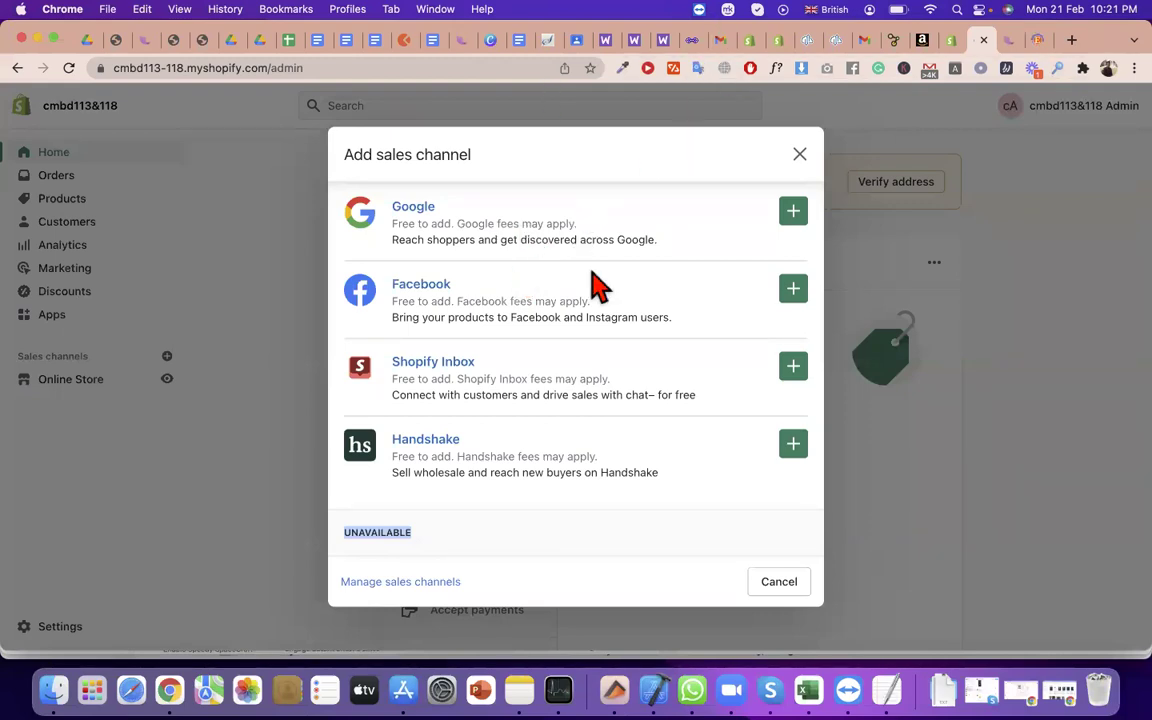
# Scroll the Add sales channel list back up to Point of Sale, then start a new tab
pyautogui.scroll(4, 520, 265)
pyautogui.moveTo(441, 240); pyautogui.dragTo(498, 258)
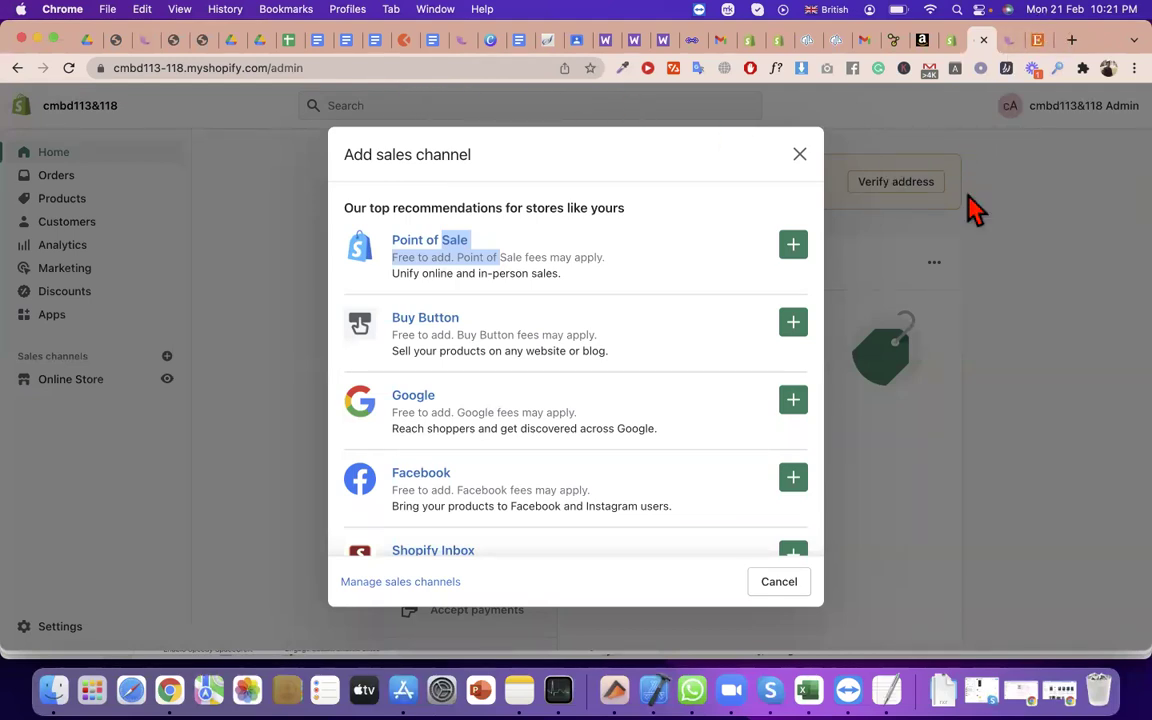
pyautogui.click(480, 258)
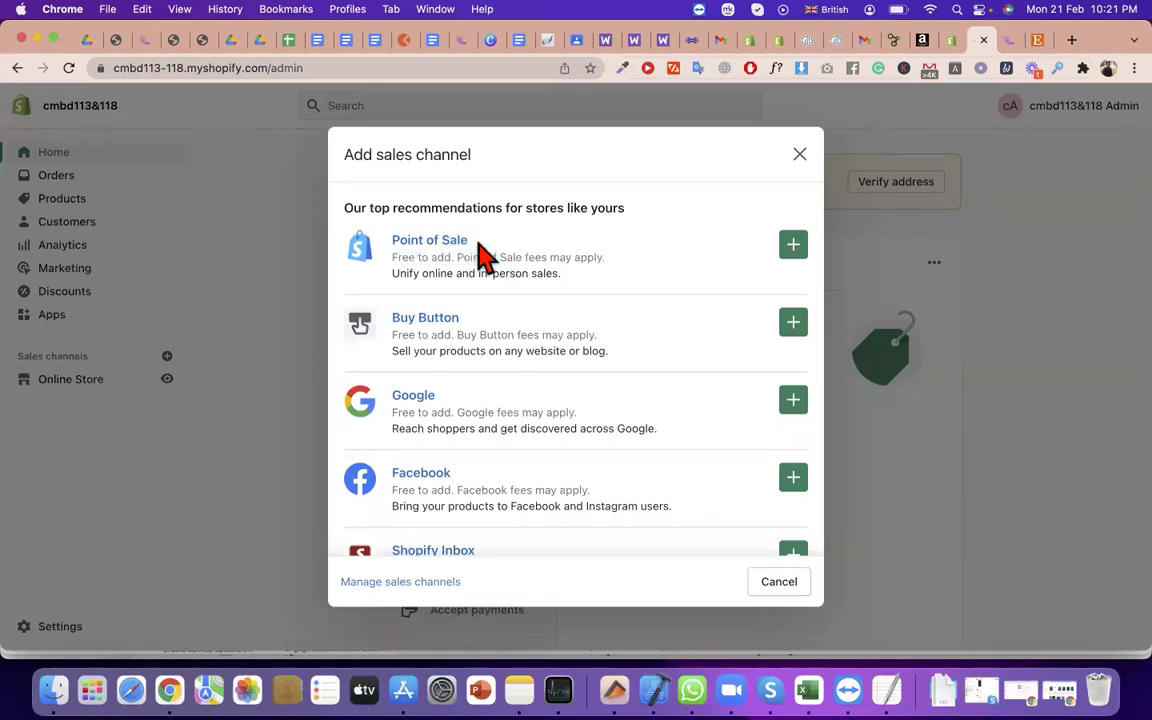
pyautogui.click(1072, 40)
# Search Google for 'pos', highlight the point-of-sale definition, then return to Shopify admin
pyautogui.write('pos')
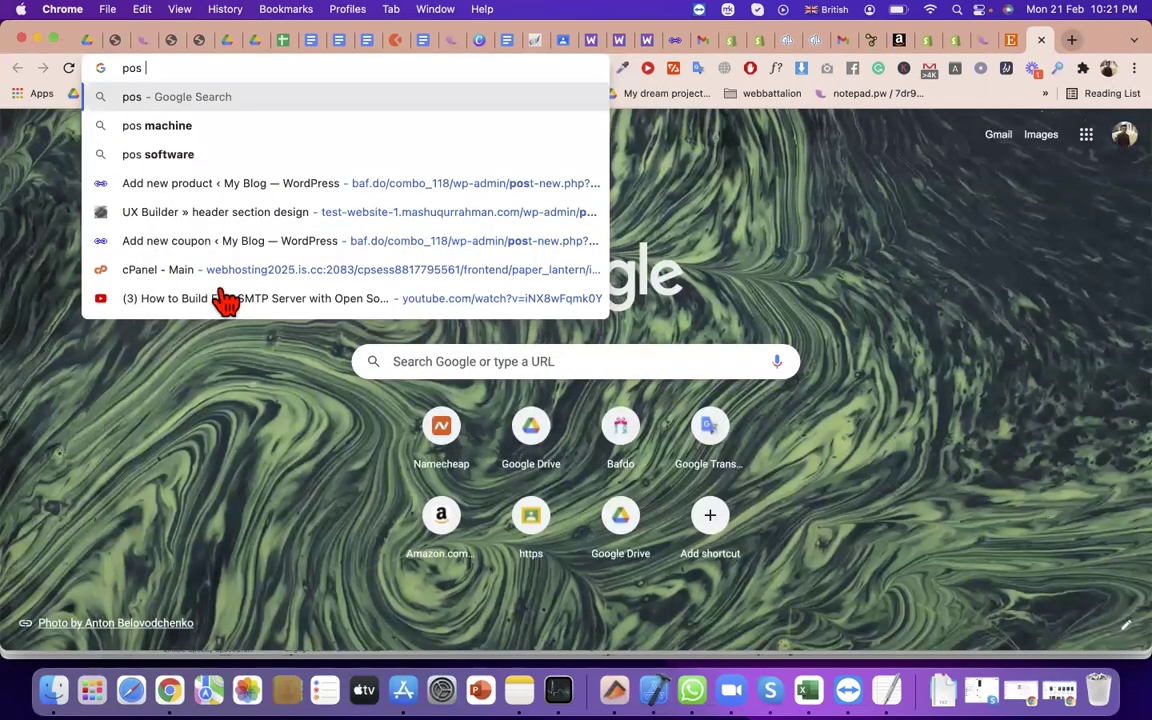
pyautogui.press('Return')
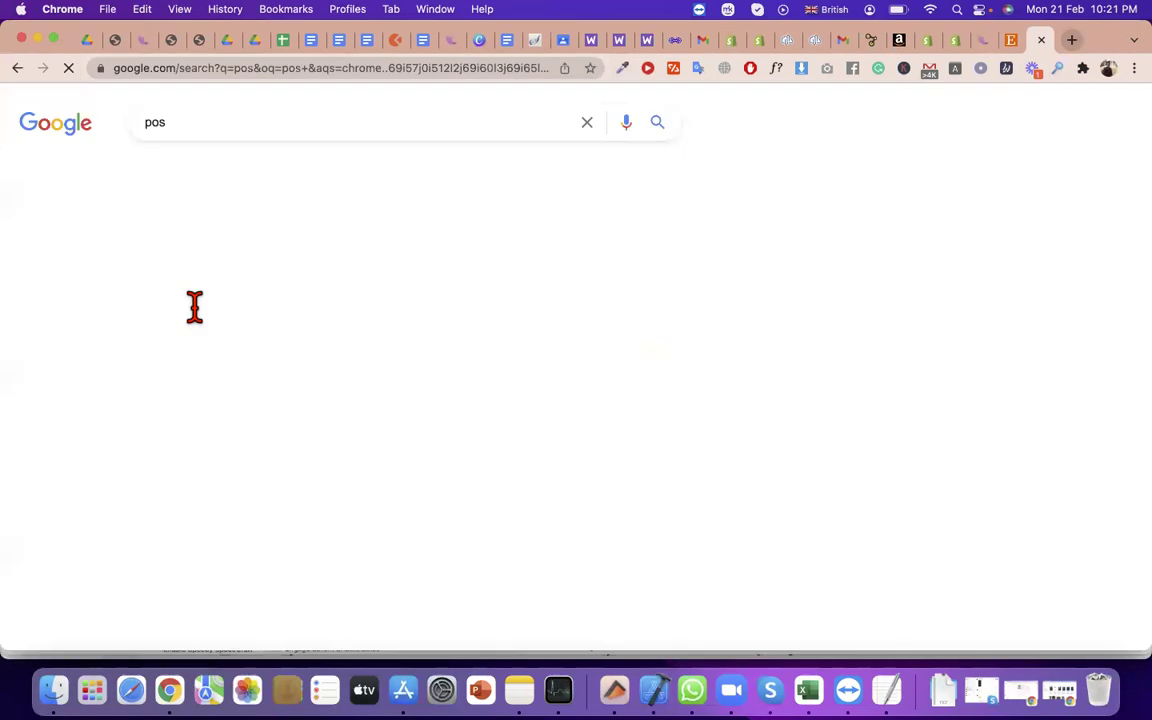
pyautogui.tripleClick(197, 318)
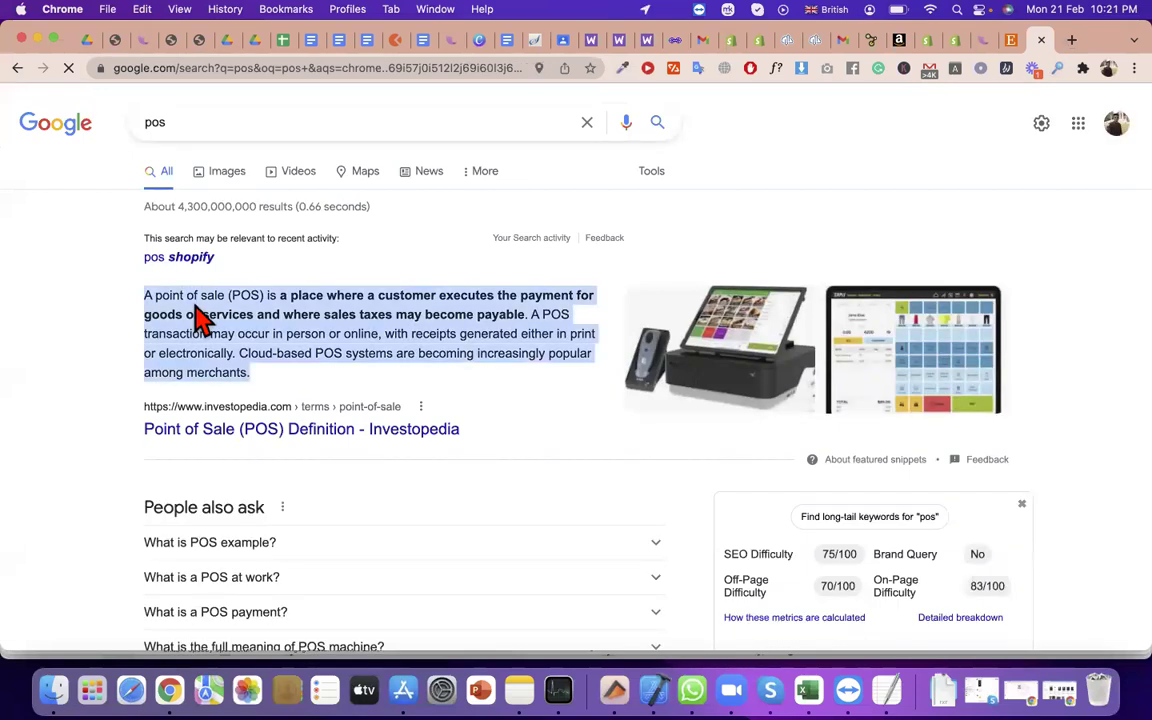
pyautogui.click(957, 45)
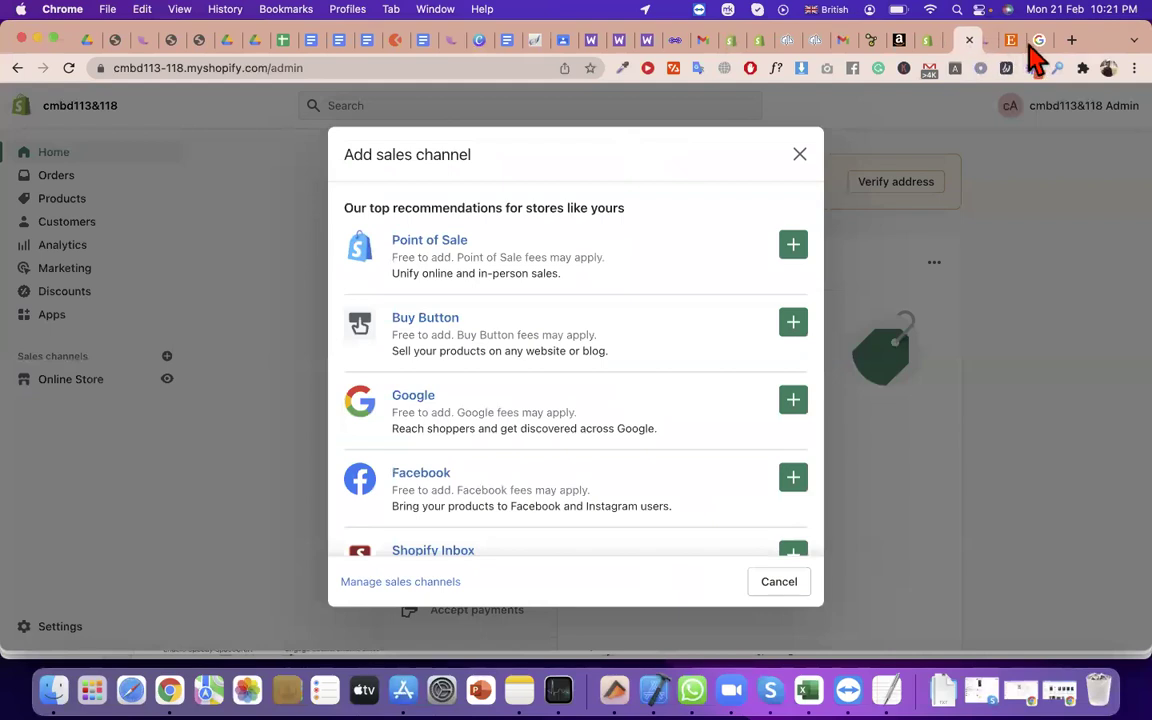
# Add Point of Sale from the Add sales channel list
pyautogui.moveTo(1035, 60); pyautogui.dragTo(1036, 64)
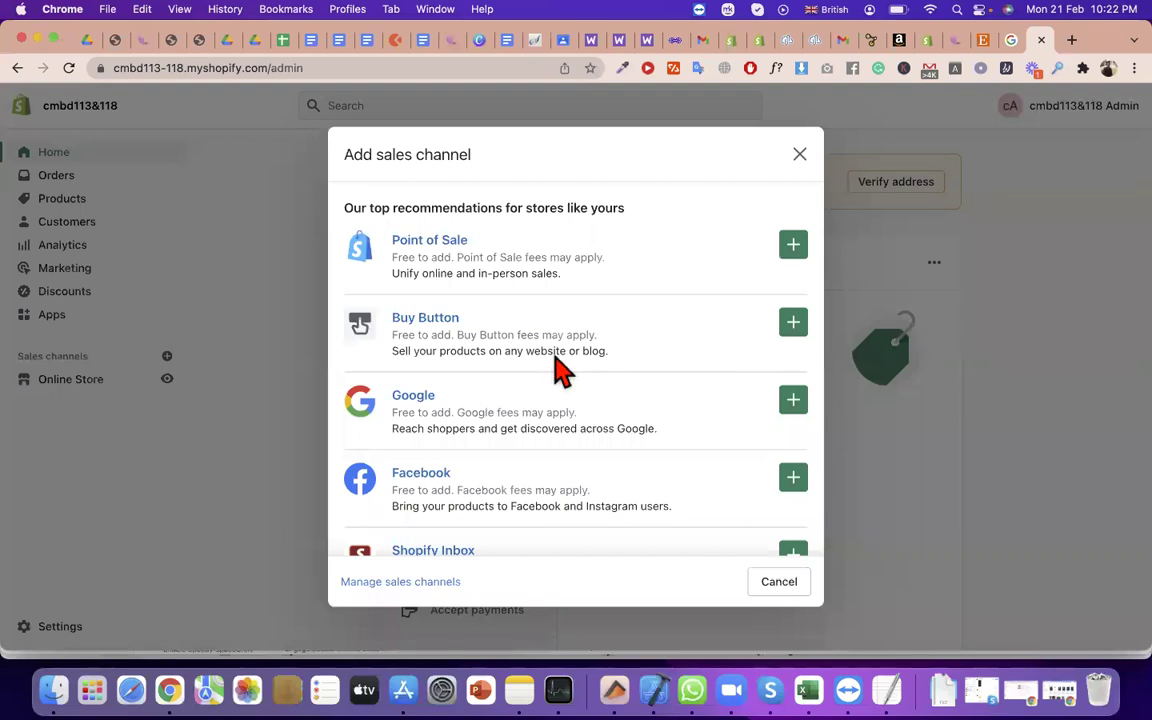
pyautogui.moveTo(489, 249); pyautogui.dragTo(393, 249)
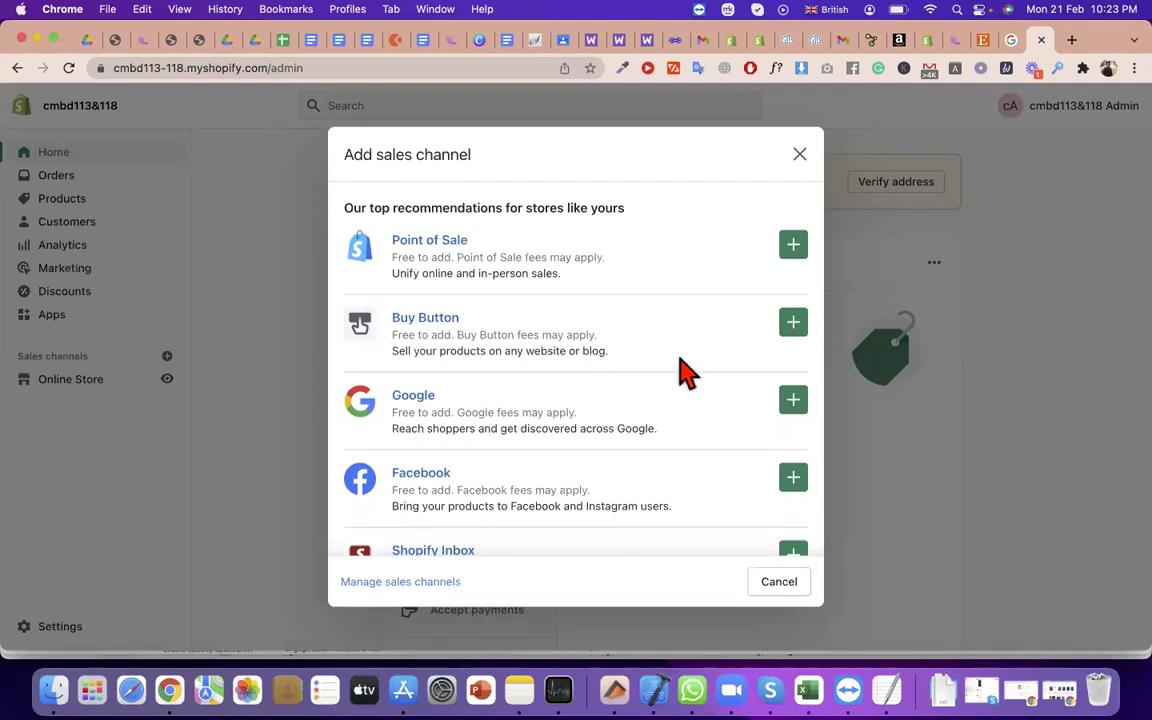
pyautogui.click(795, 243)
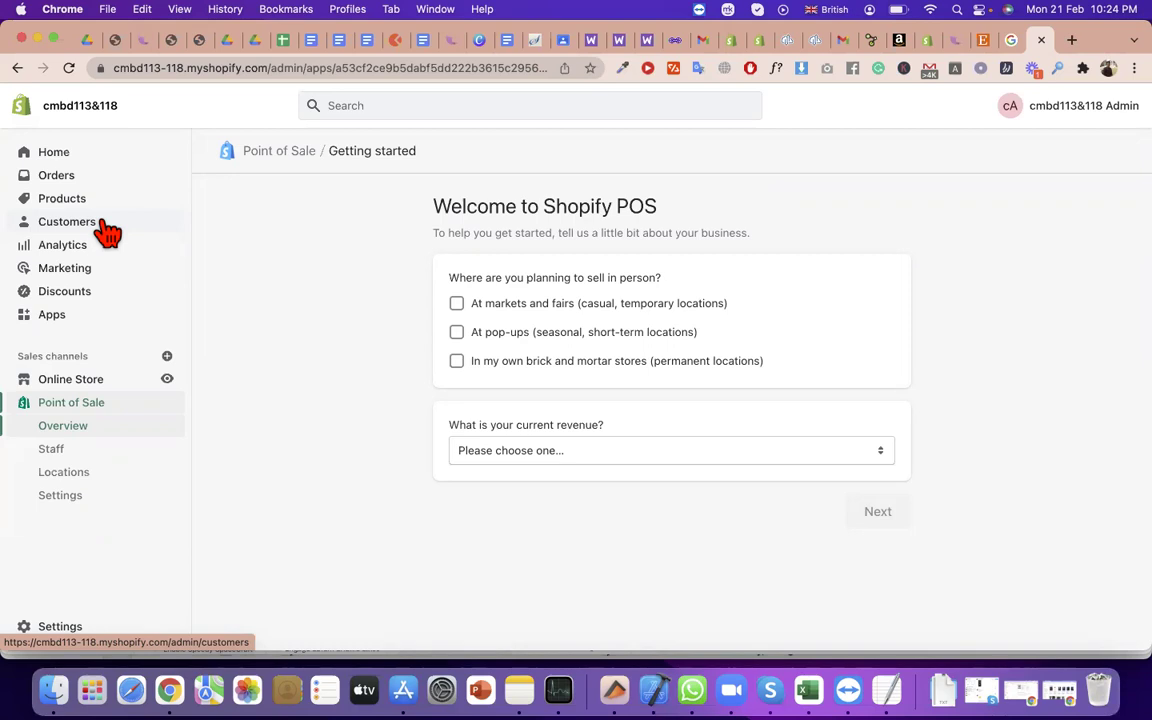
# Highlight the Point of Sale page name while its Getting started page loads
pyautogui.moveTo(322, 153); pyautogui.dragTo(320, 220)
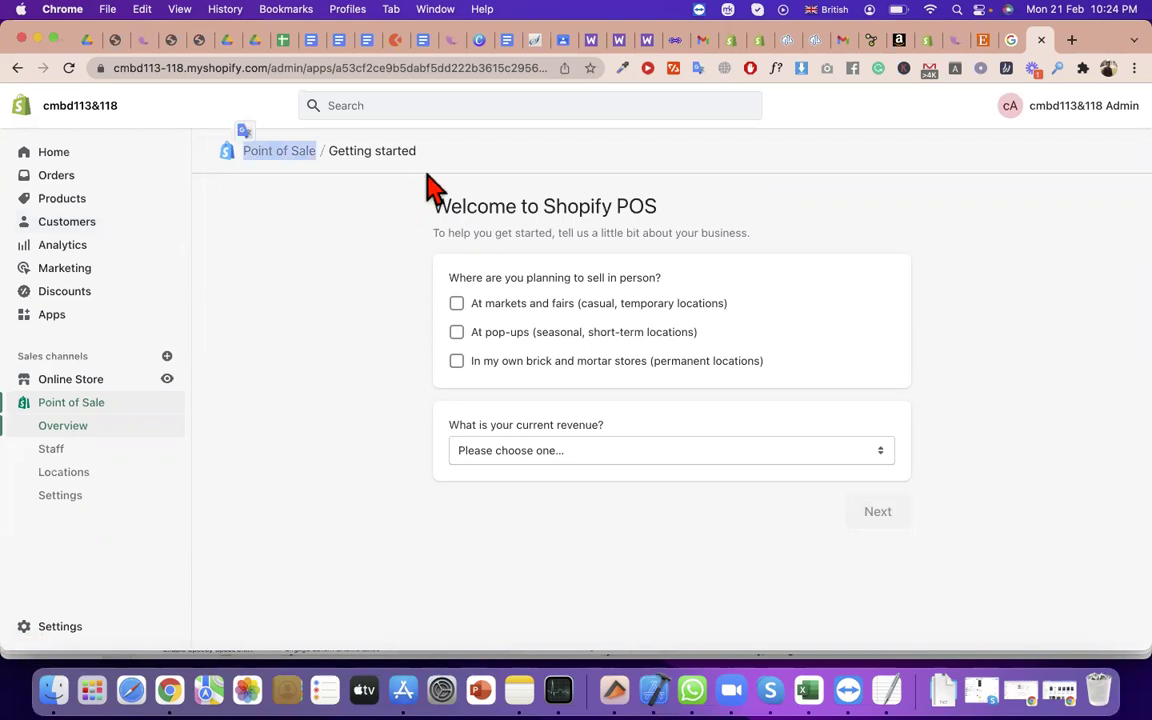
# Read the Getting started page, highlighting 'Shopify POS' in the welcome heading
pyautogui.doubleClick(395, 151)
pyautogui.moveTo(367, 157); pyautogui.dragTo(326, 159)
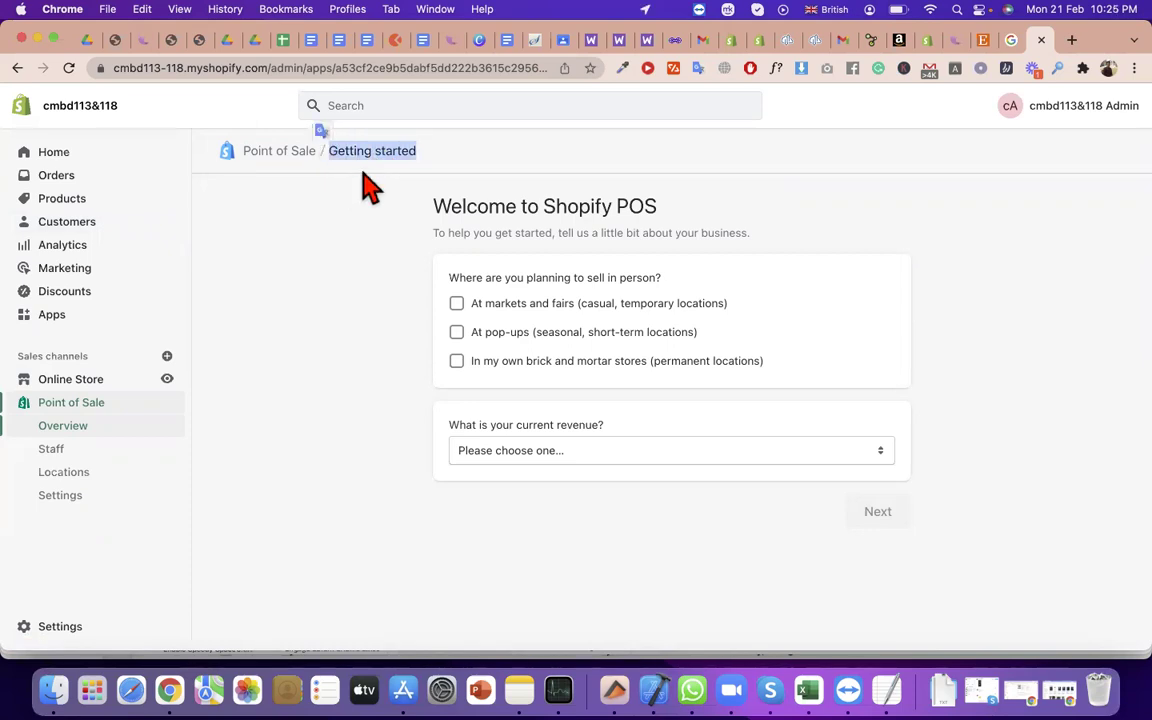
pyautogui.moveTo(657, 207); pyautogui.dragTo(540, 197)
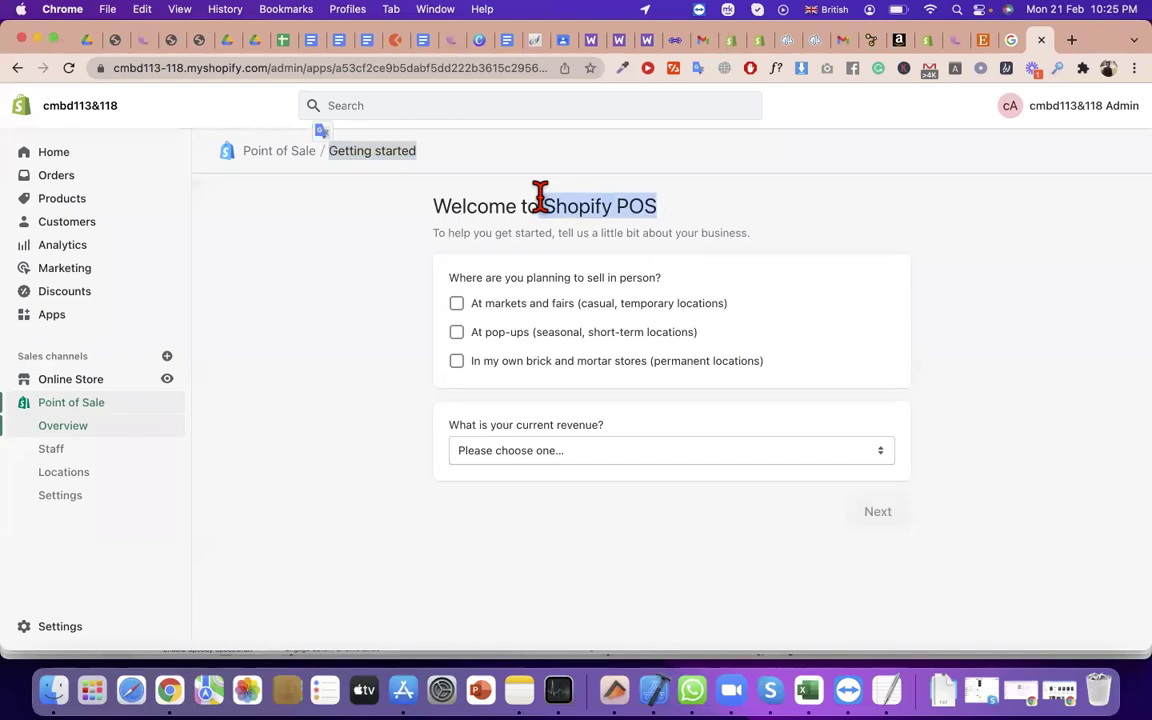
pyautogui.click(585, 215)
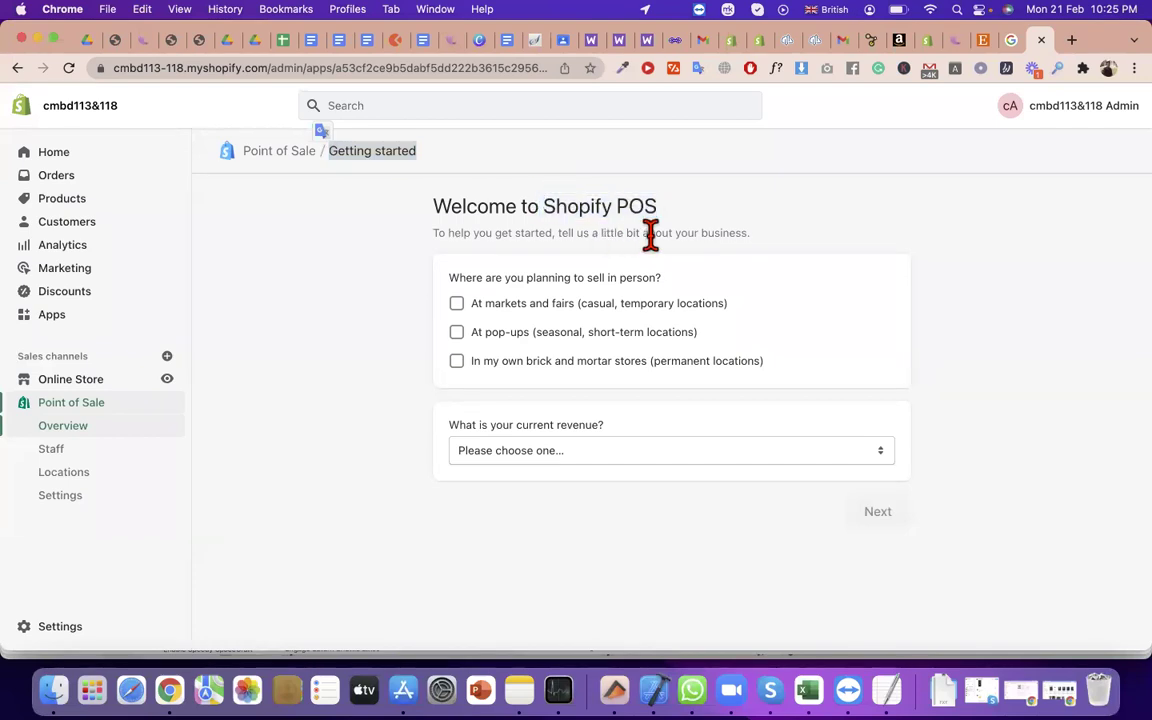
pyautogui.moveTo(655, 210); pyautogui.dragTo(538, 215)
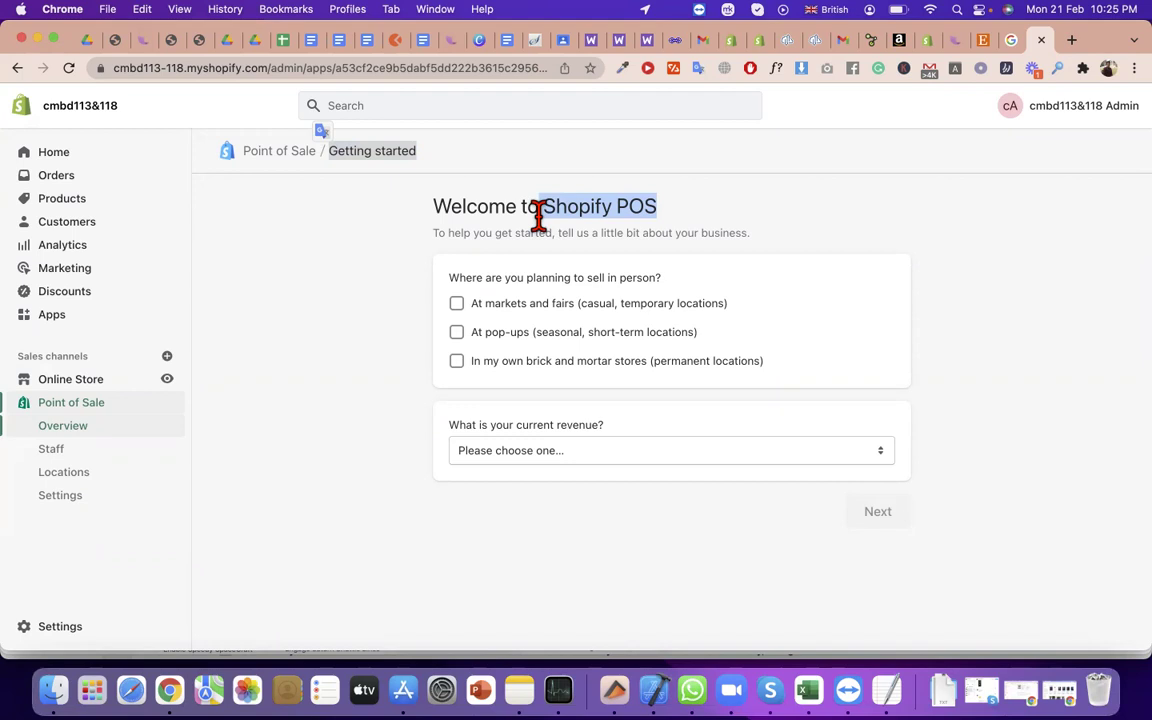
pyautogui.click(547, 210)
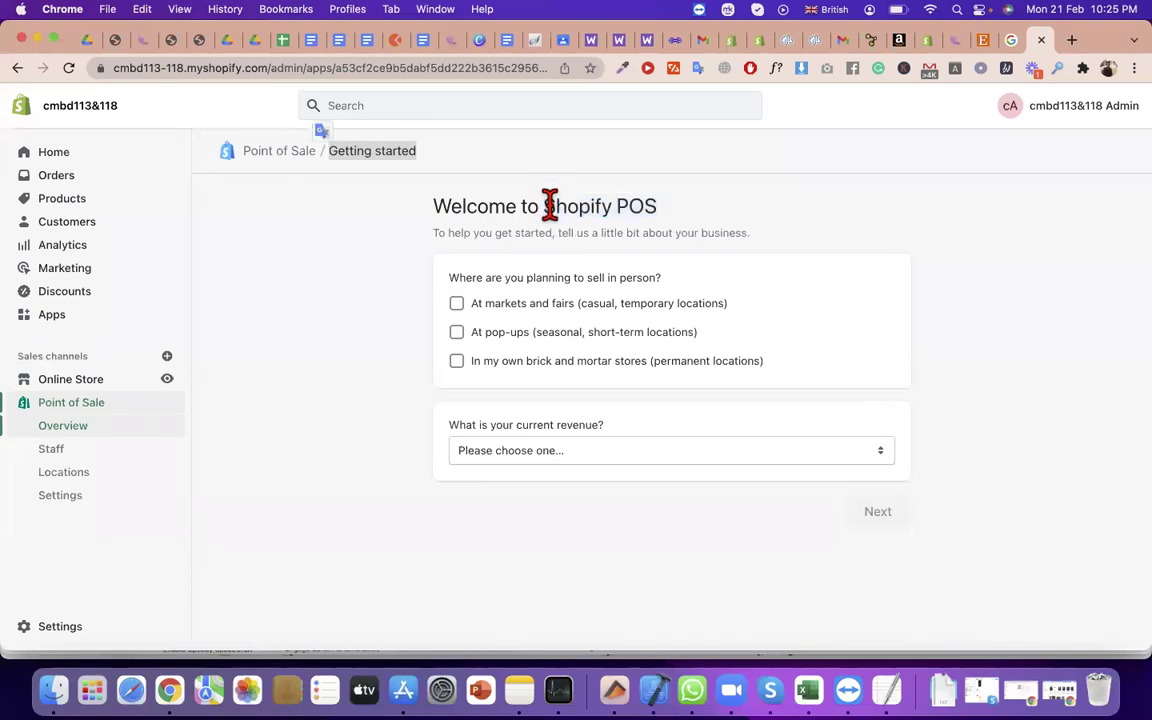
pyautogui.moveTo(549, 205); pyautogui.dragTo(751, 198)
pyautogui.click(654, 200)
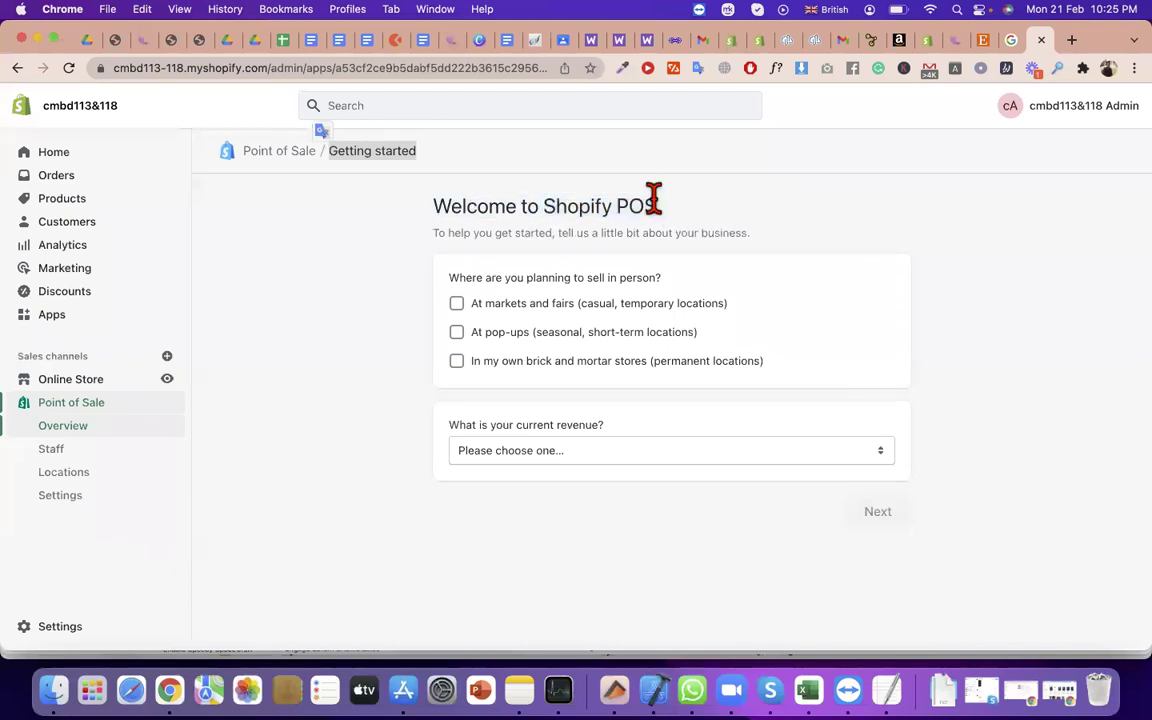
pyautogui.moveTo(658, 205); pyautogui.dragTo(548, 198)
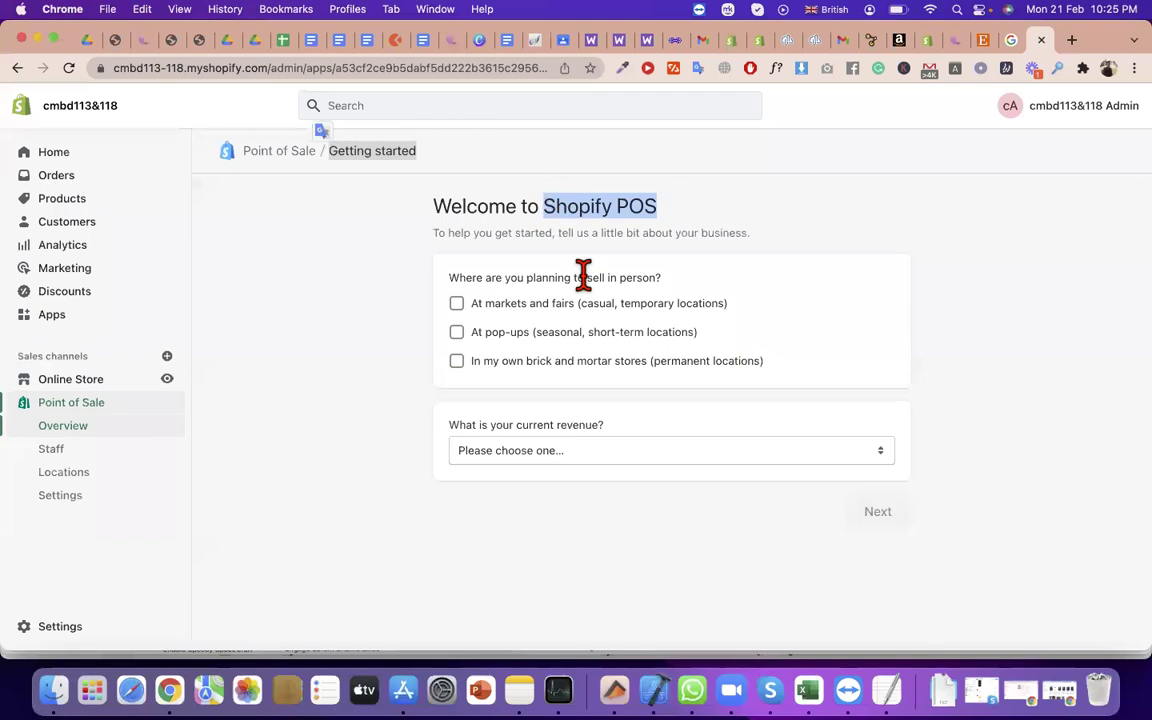
pyautogui.click(549, 215)
pyautogui.moveTo(545, 215); pyautogui.dragTo(658, 212)
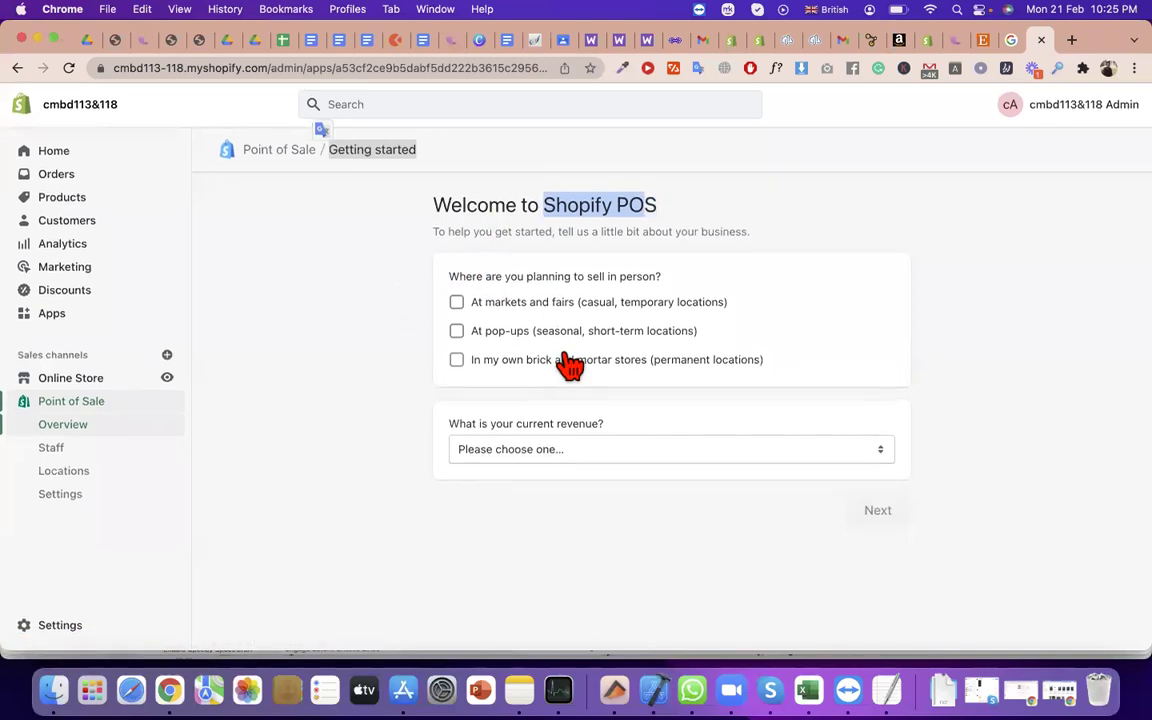
# Tick 'At markets and fairs' and 'At pop-ups' as in-person selling places
pyautogui.click(458, 305)
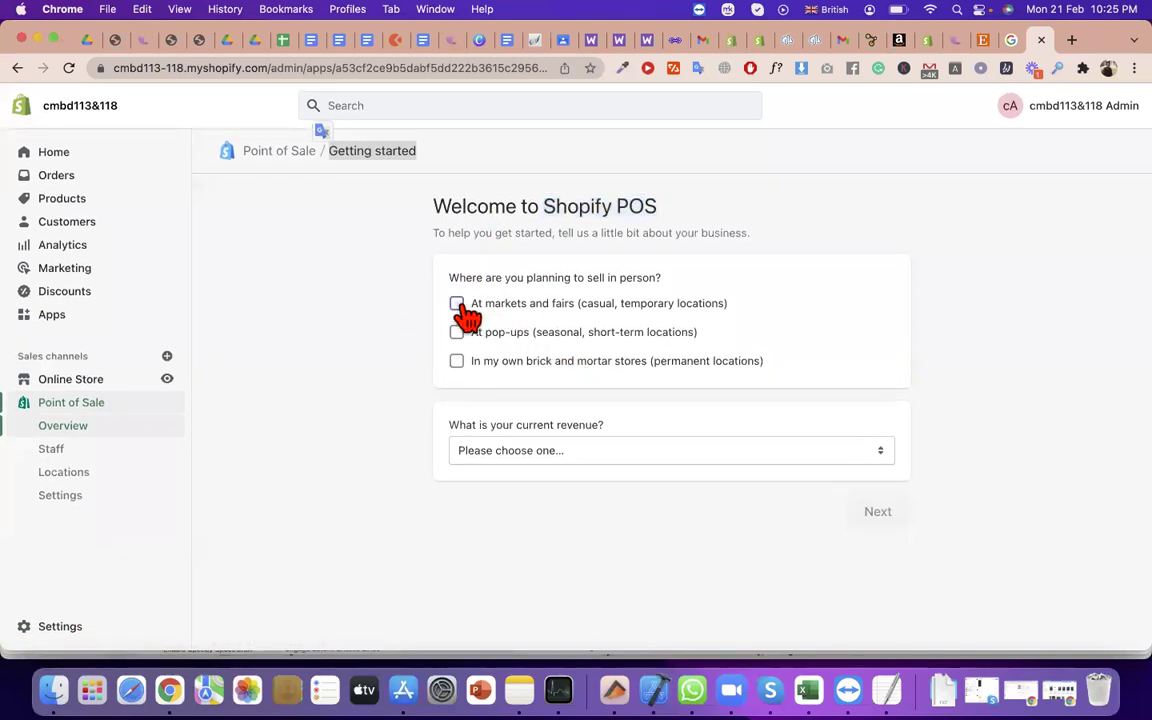
pyautogui.moveTo(661, 279); pyautogui.dragTo(442, 296)
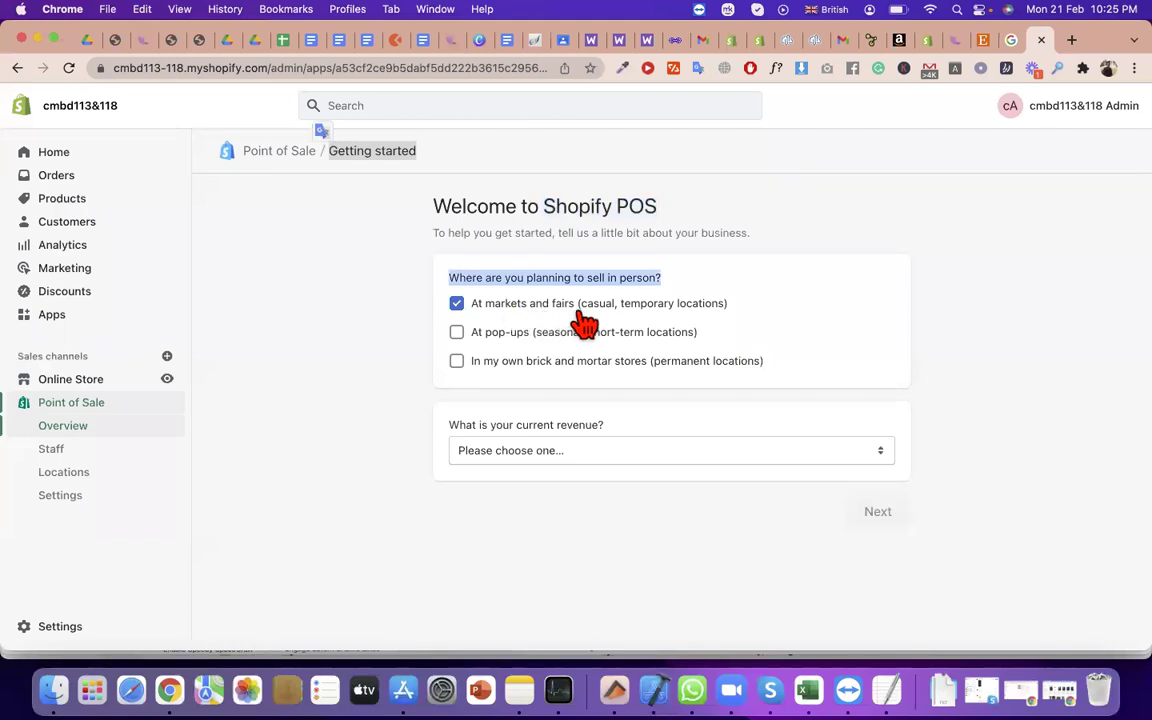
pyautogui.click(729, 310)
pyautogui.moveTo(727, 307); pyautogui.dragTo(587, 305)
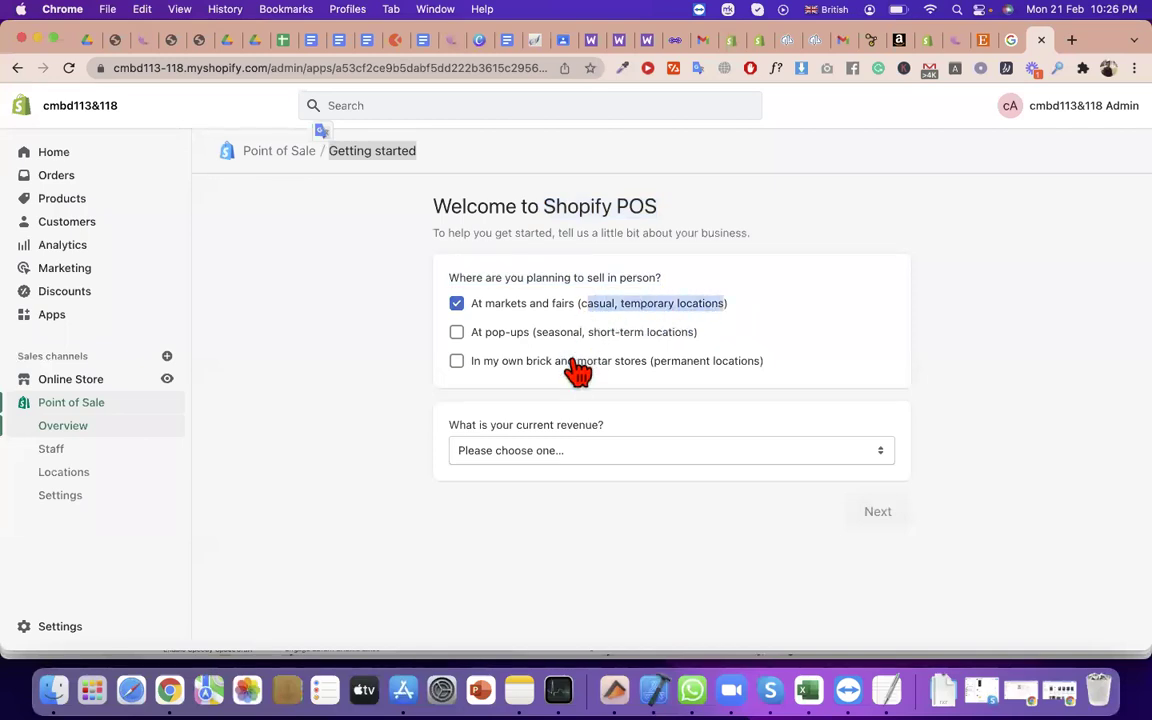
pyautogui.click(467, 337)
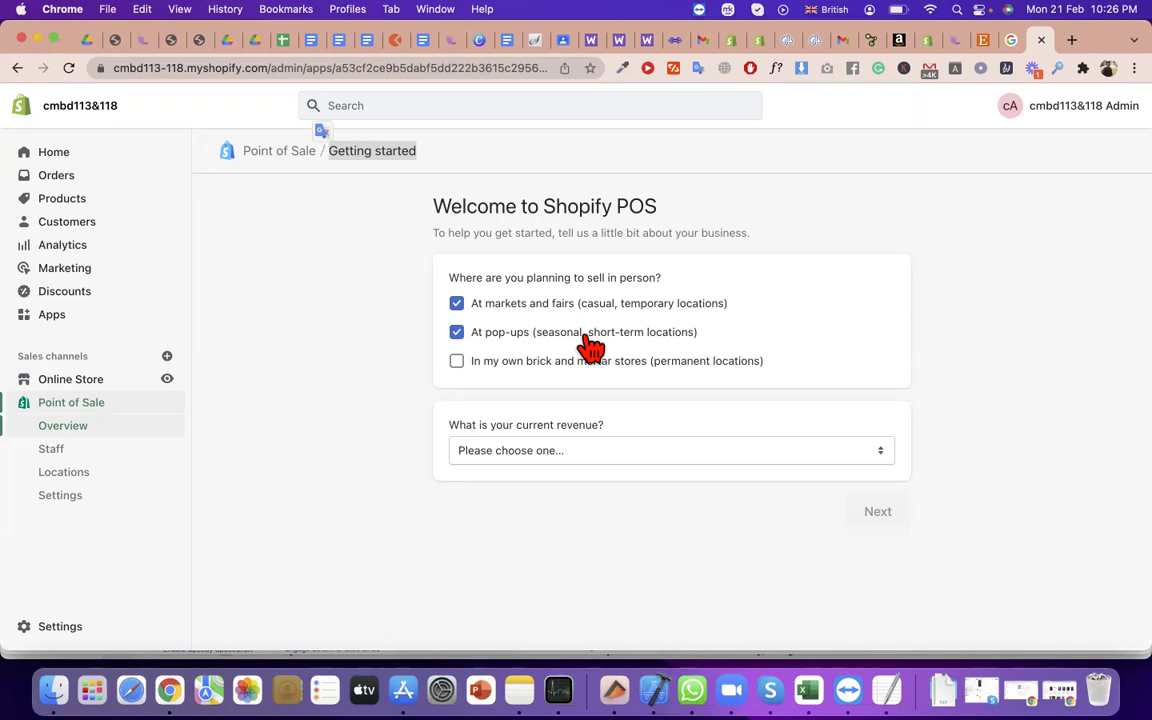
pyautogui.click(459, 364)
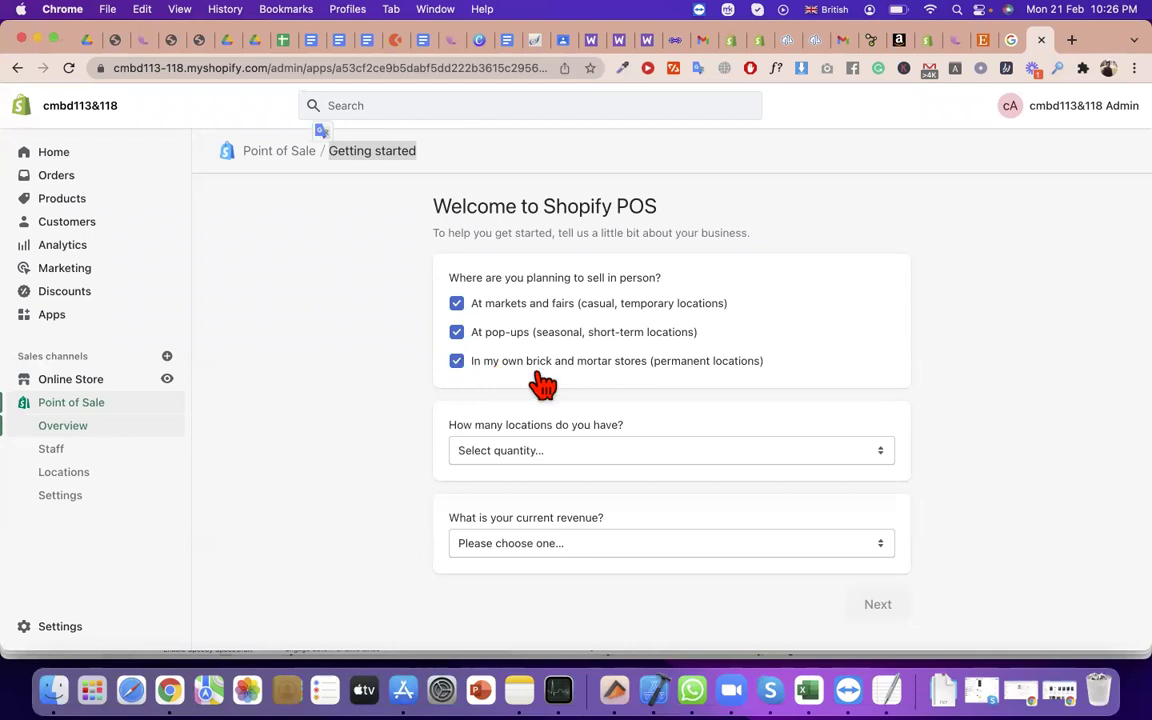
pyautogui.doubleClick(490, 362)
pyautogui.moveTo(521, 368); pyautogui.dragTo(647, 370)
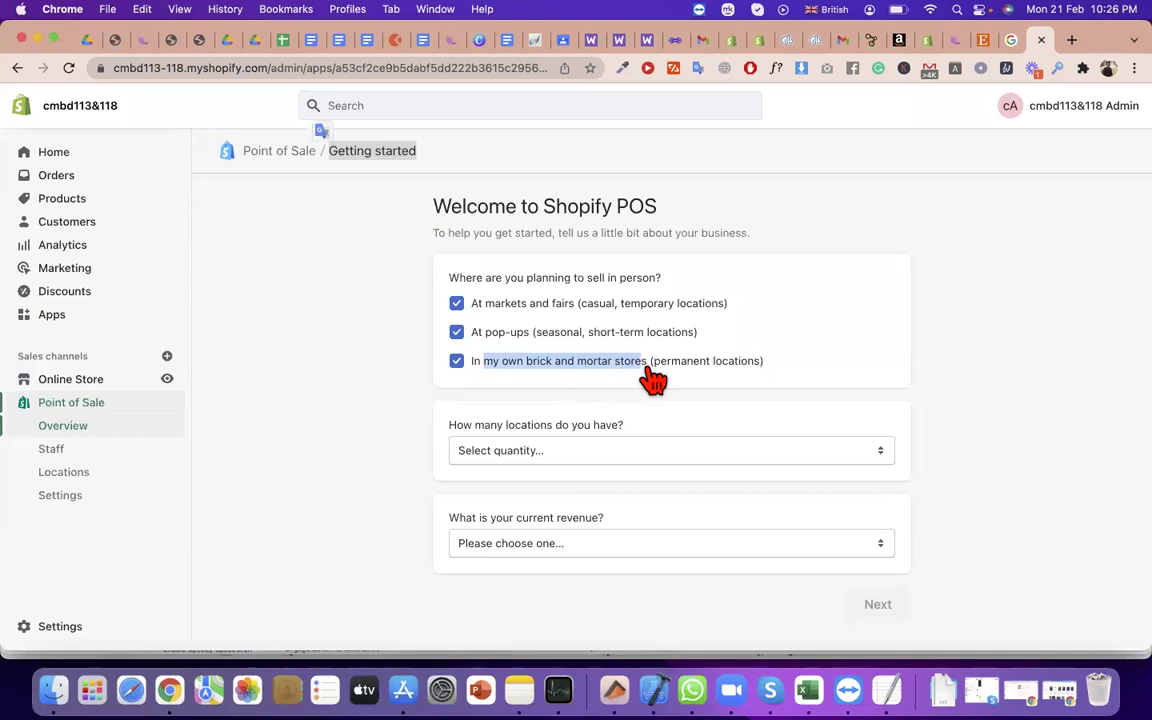
pyautogui.click(457, 361)
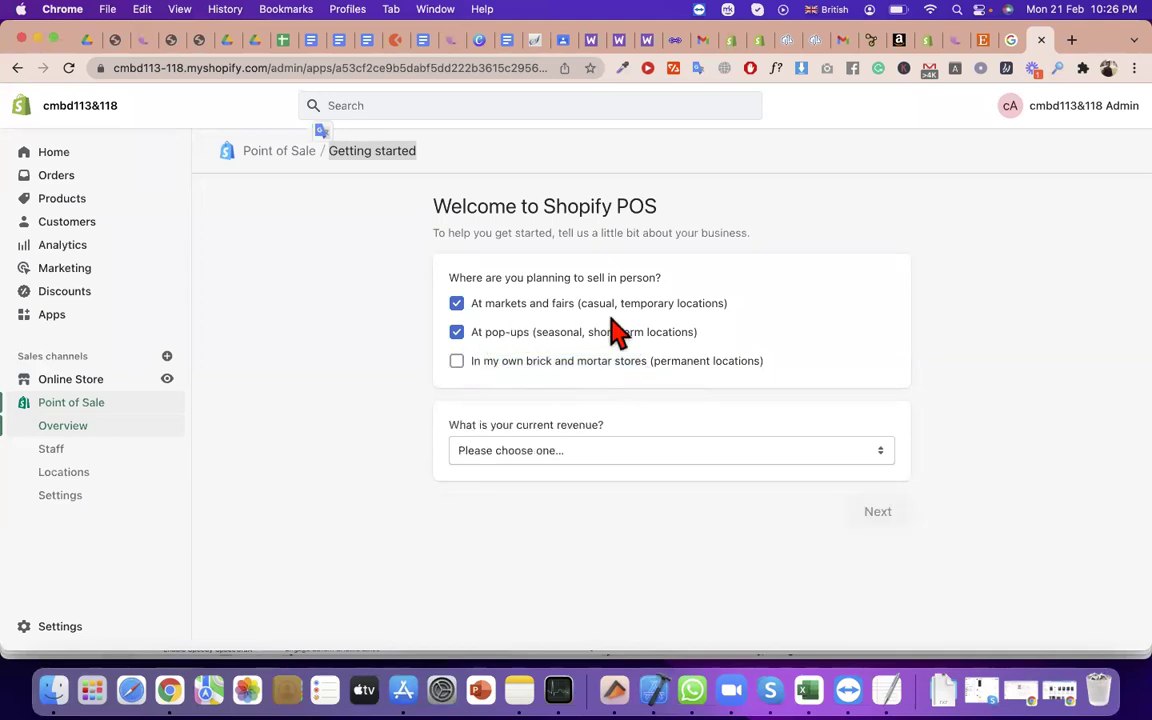
# Tick 'In my own brick and mortar stores' as a third in-person selling place
pyautogui.tripleClick(645, 277)
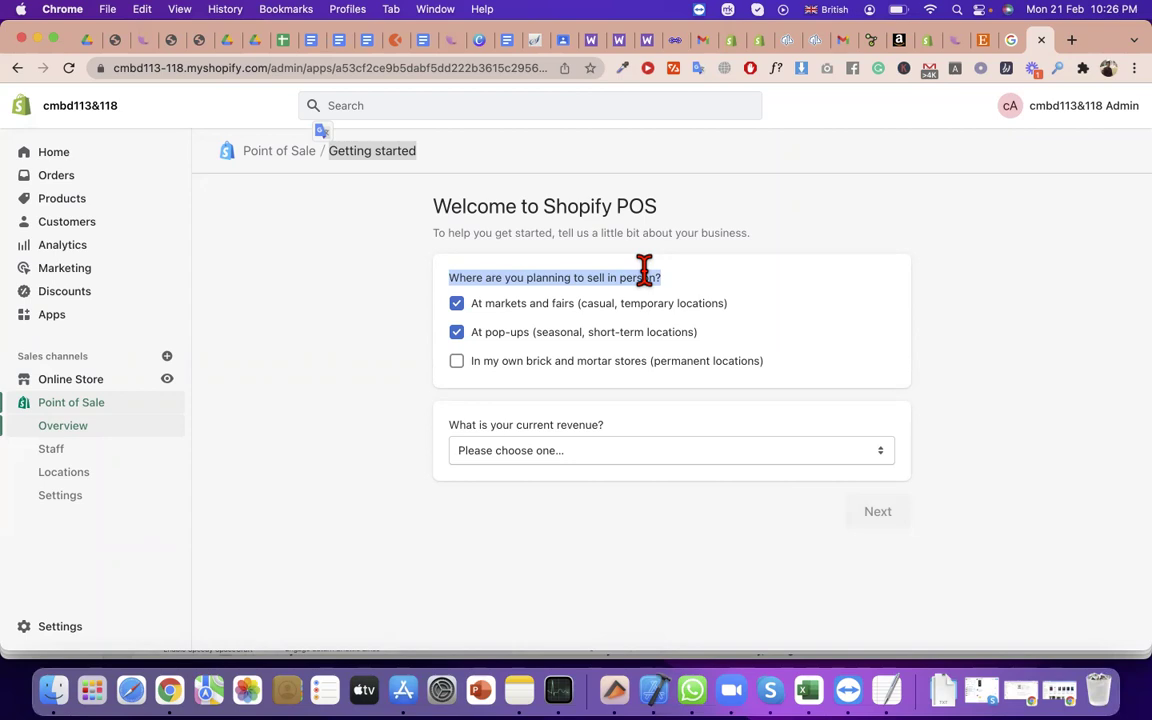
pyautogui.moveTo(668, 234); pyautogui.dragTo(463, 210)
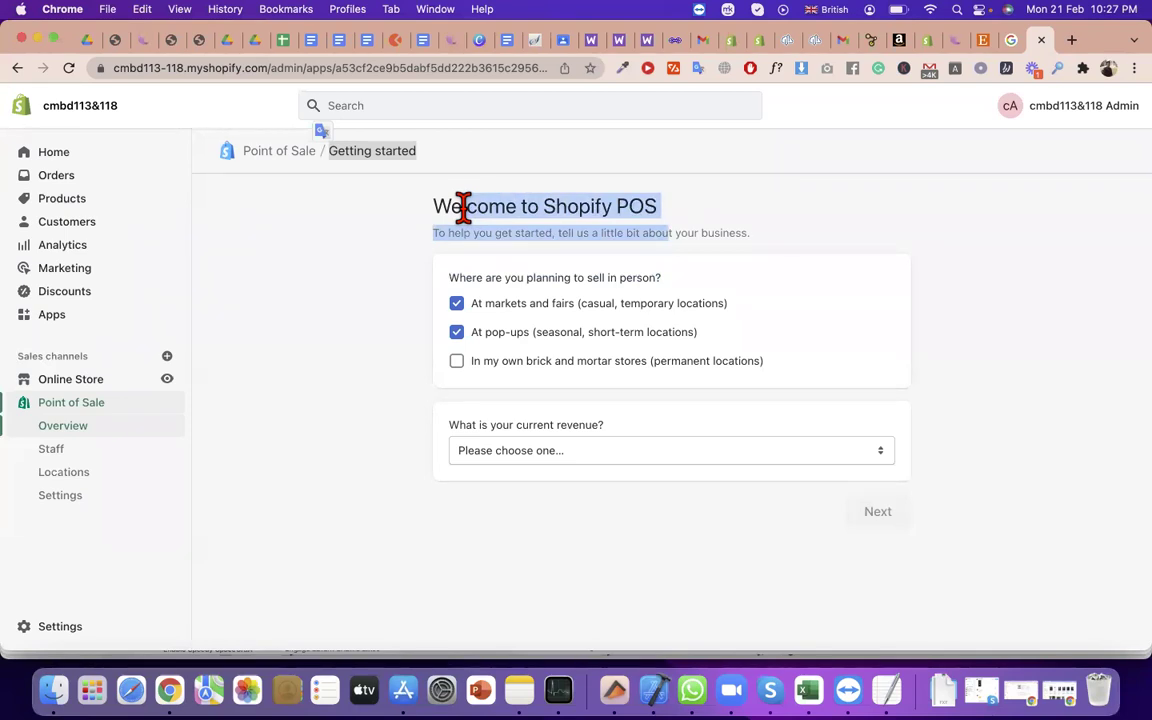
pyautogui.tripleClick(597, 283)
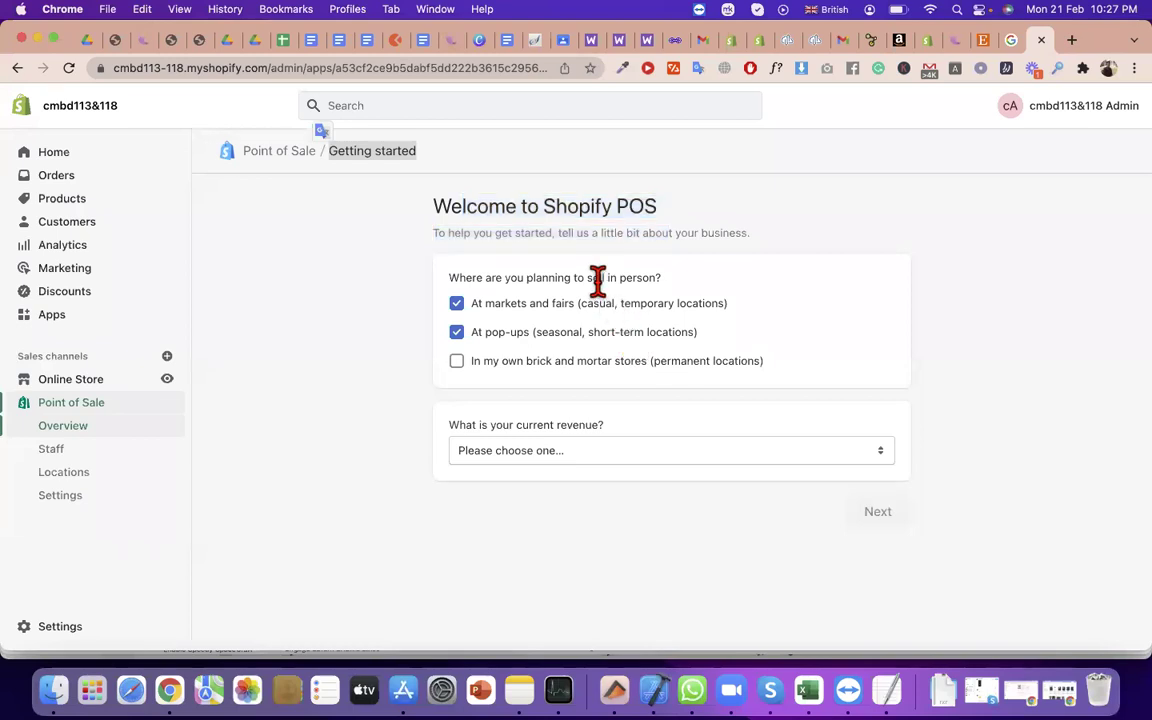
pyautogui.click(522, 270)
pyautogui.tripleClick(522, 270)
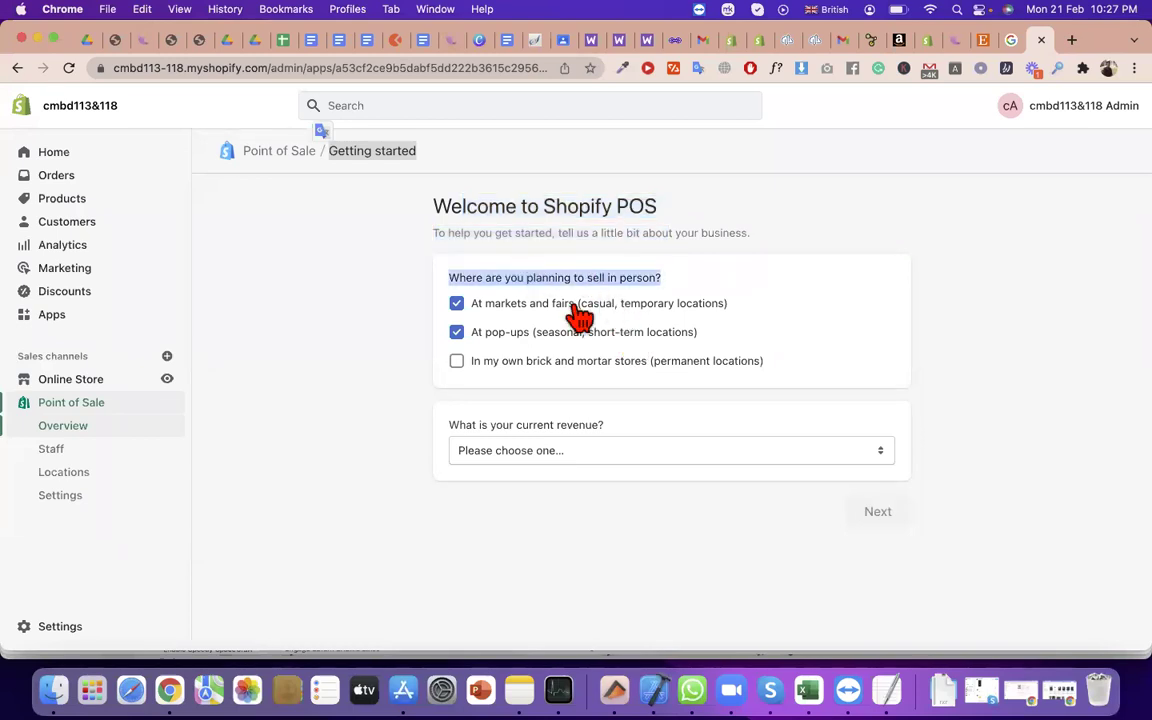
pyautogui.moveTo(590, 306); pyautogui.dragTo(712, 306)
pyautogui.moveTo(532, 333); pyautogui.dragTo(700, 336)
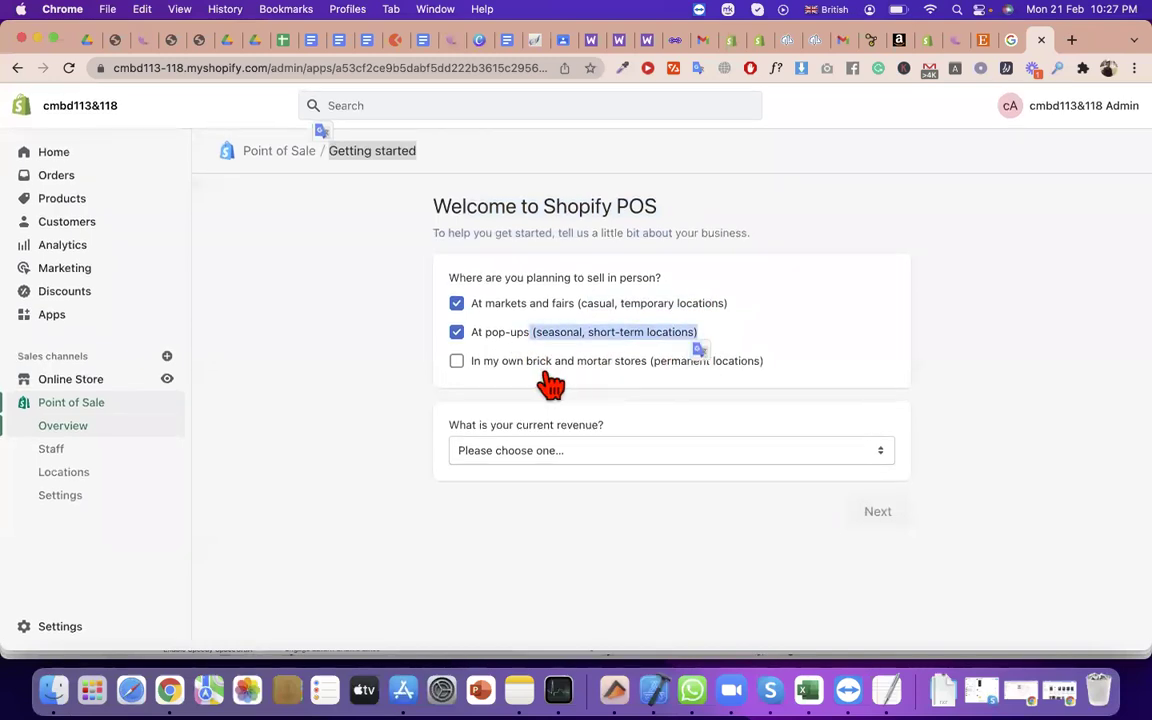
pyautogui.click(458, 364)
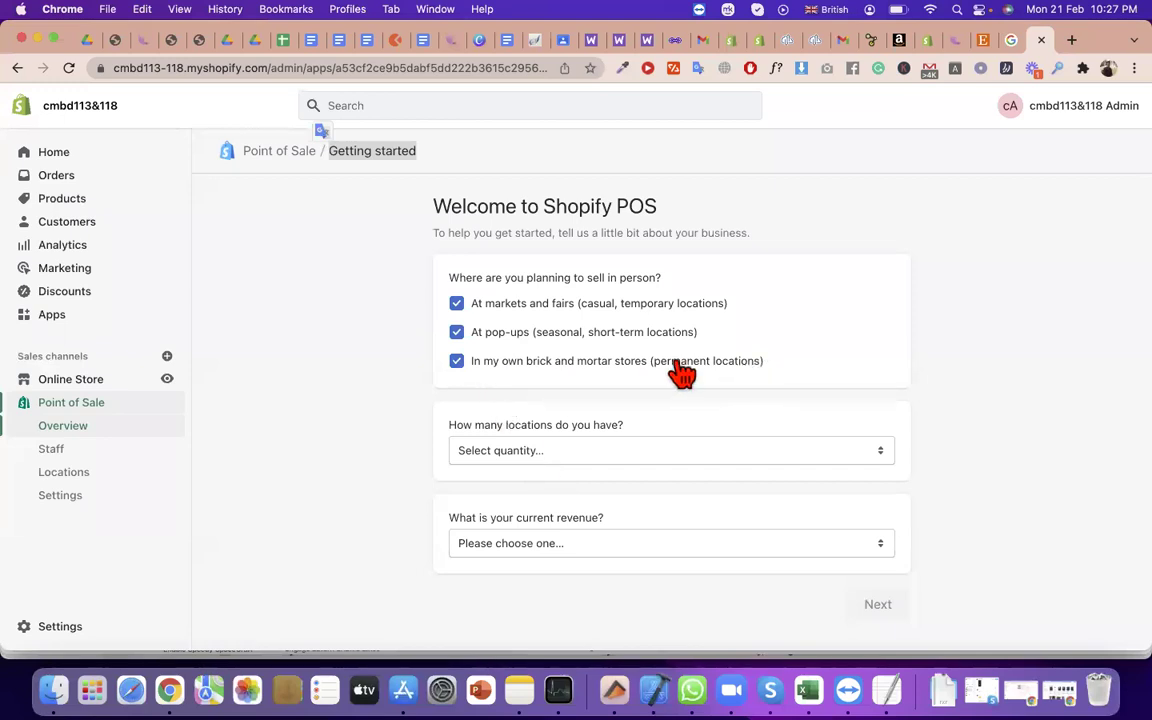
pyautogui.moveTo(766, 362); pyautogui.dragTo(574, 391)
# Set the number of locations to 2 - 5
pyautogui.click(545, 451)
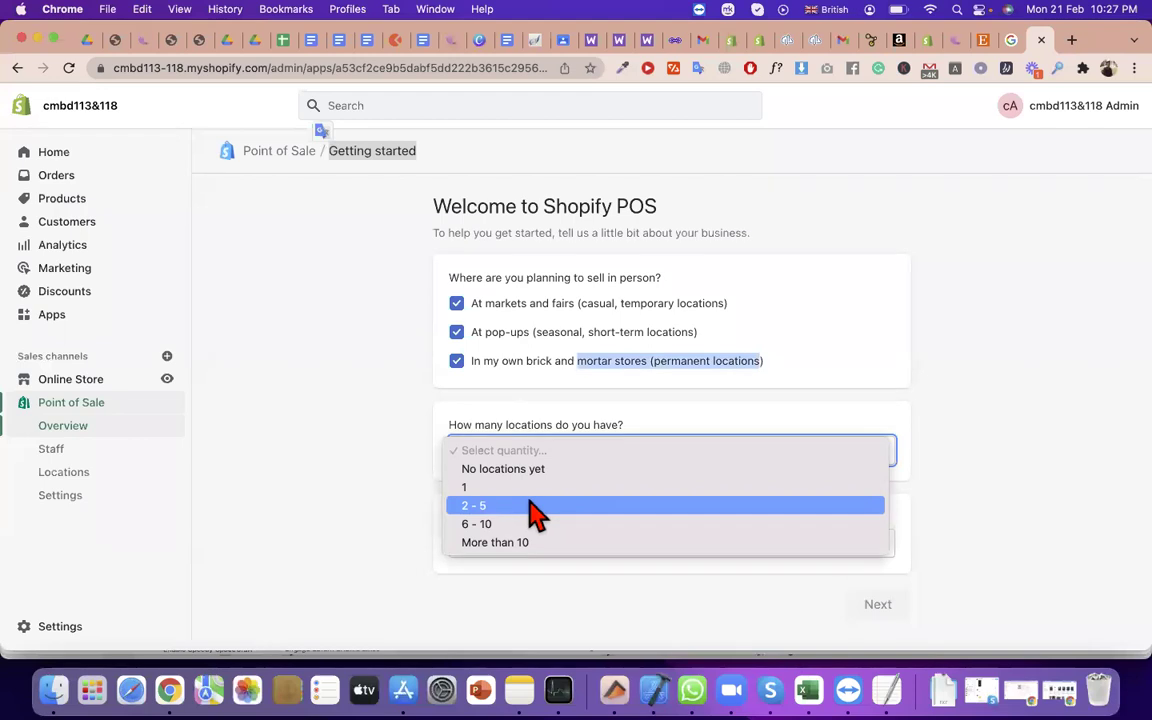
pyautogui.click(500, 487)
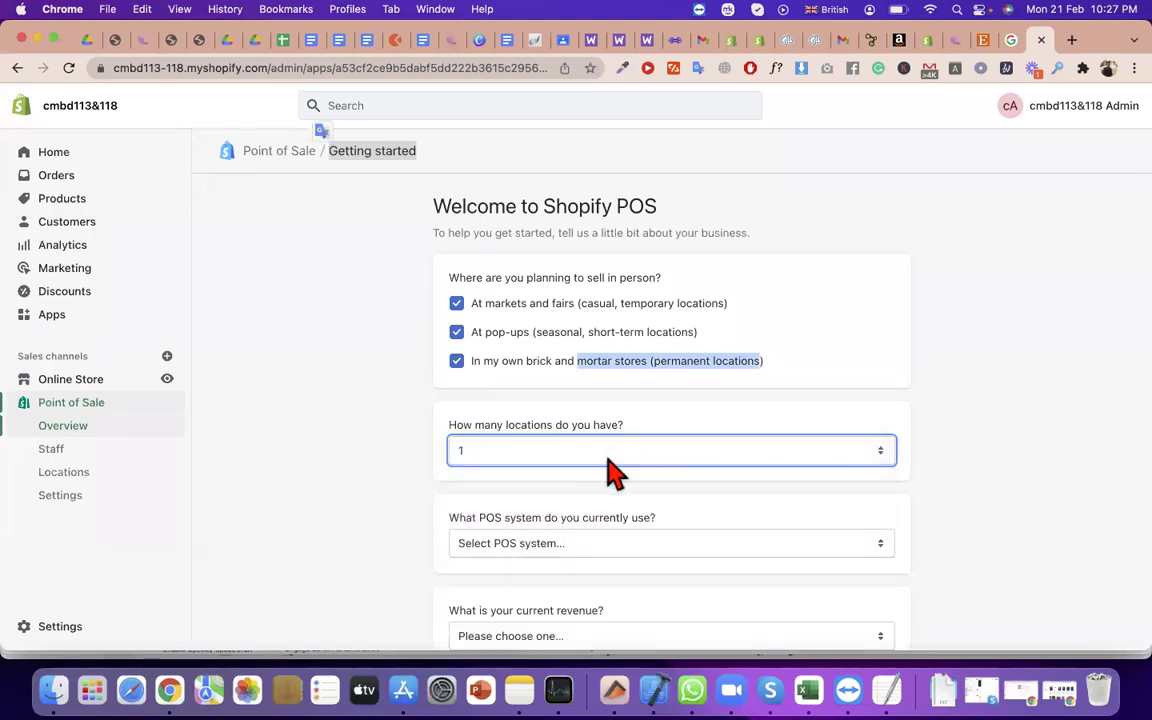
pyautogui.click(608, 458)
pyautogui.click(608, 468)
# Choose None as the current POS system
pyautogui.scroll(-2, 560, 496)
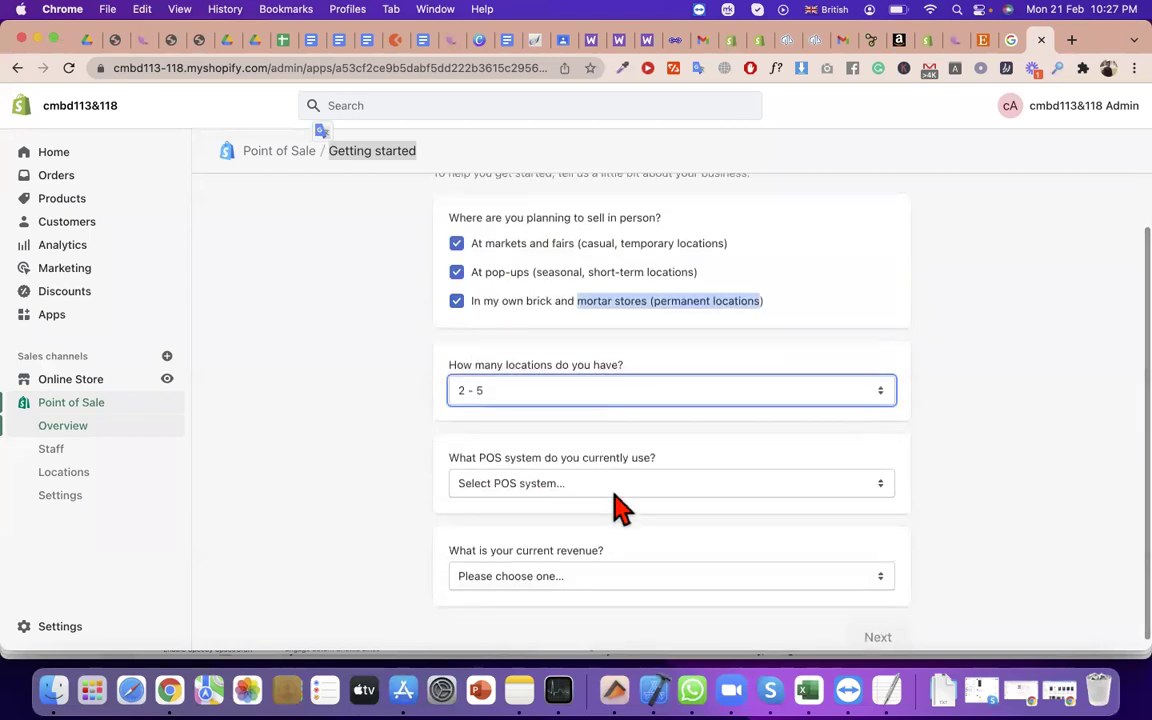
pyautogui.click(614, 490)
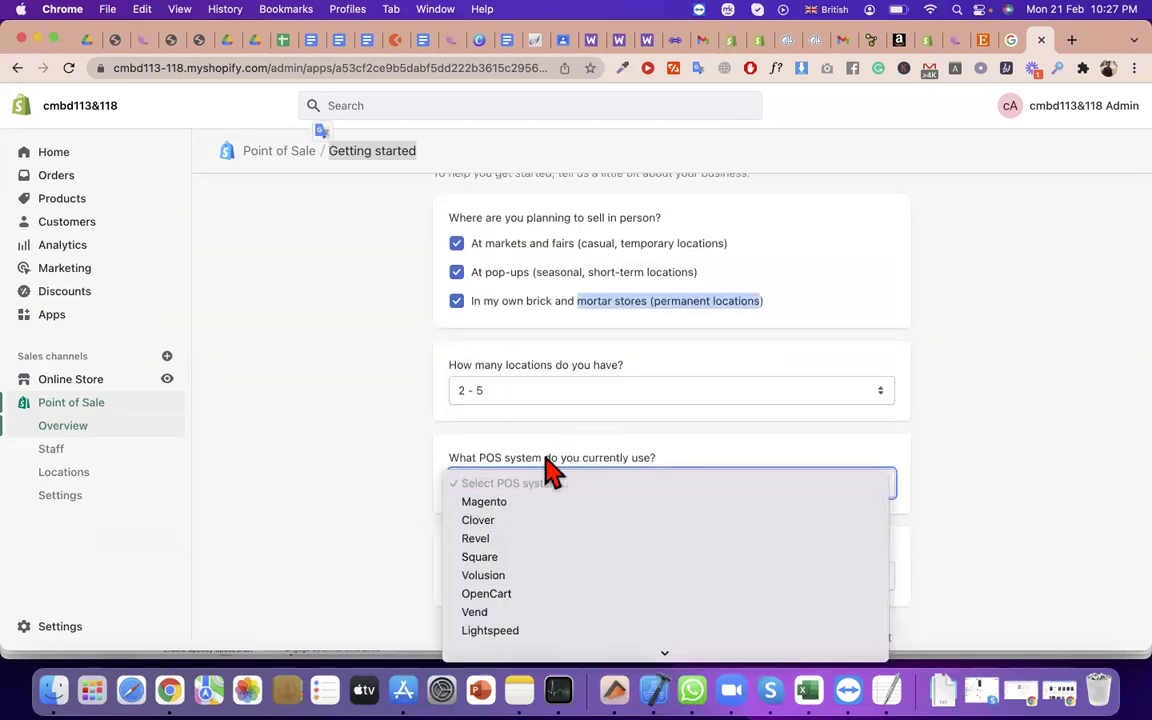
pyautogui.click(548, 472)
pyautogui.moveTo(496, 458); pyautogui.dragTo(658, 462)
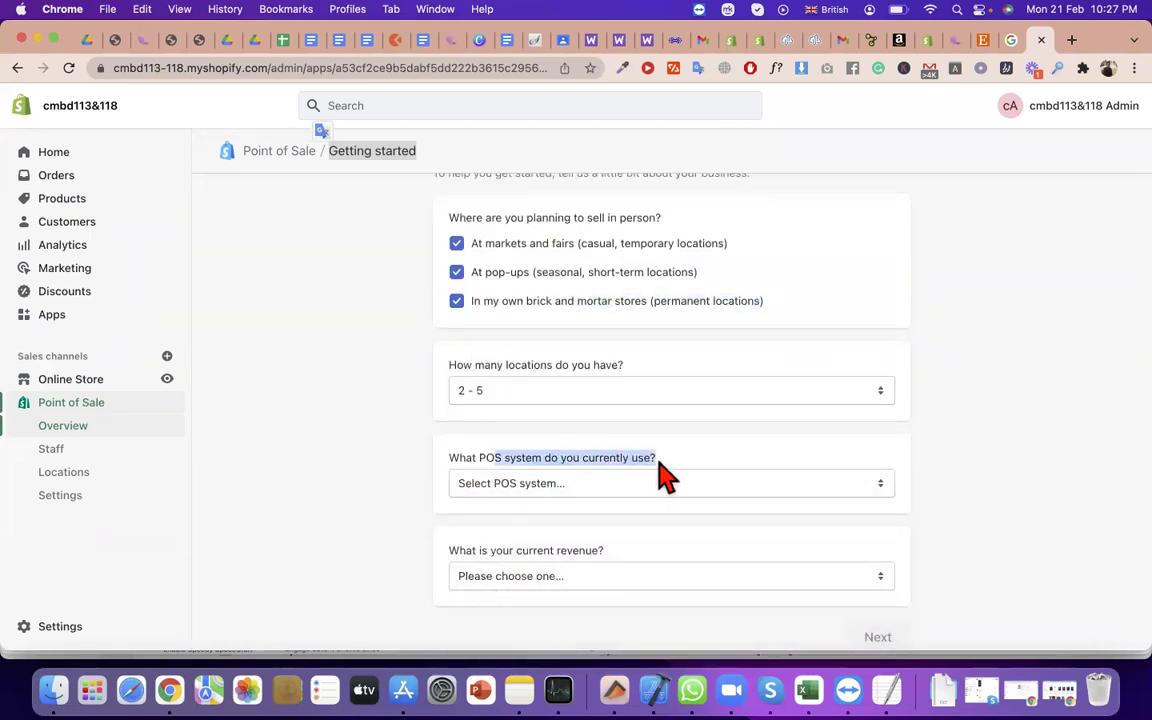
pyautogui.scroll(-1, 660, 476)
pyautogui.click(586, 478)
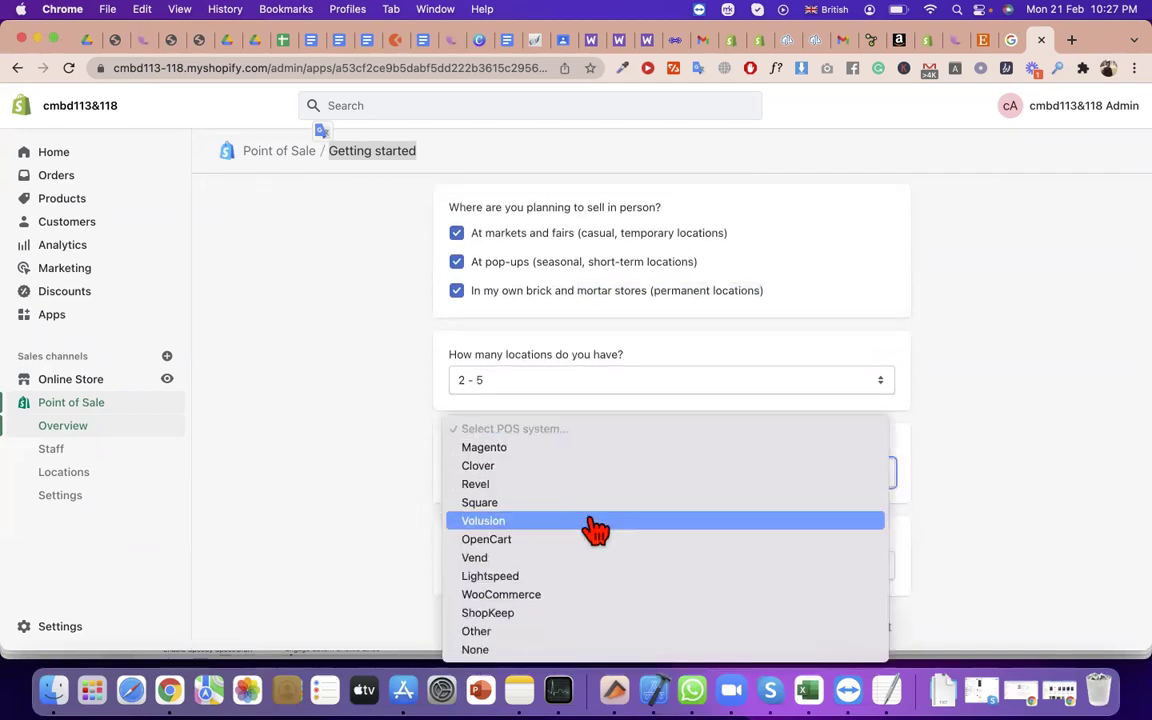
pyautogui.click(604, 660)
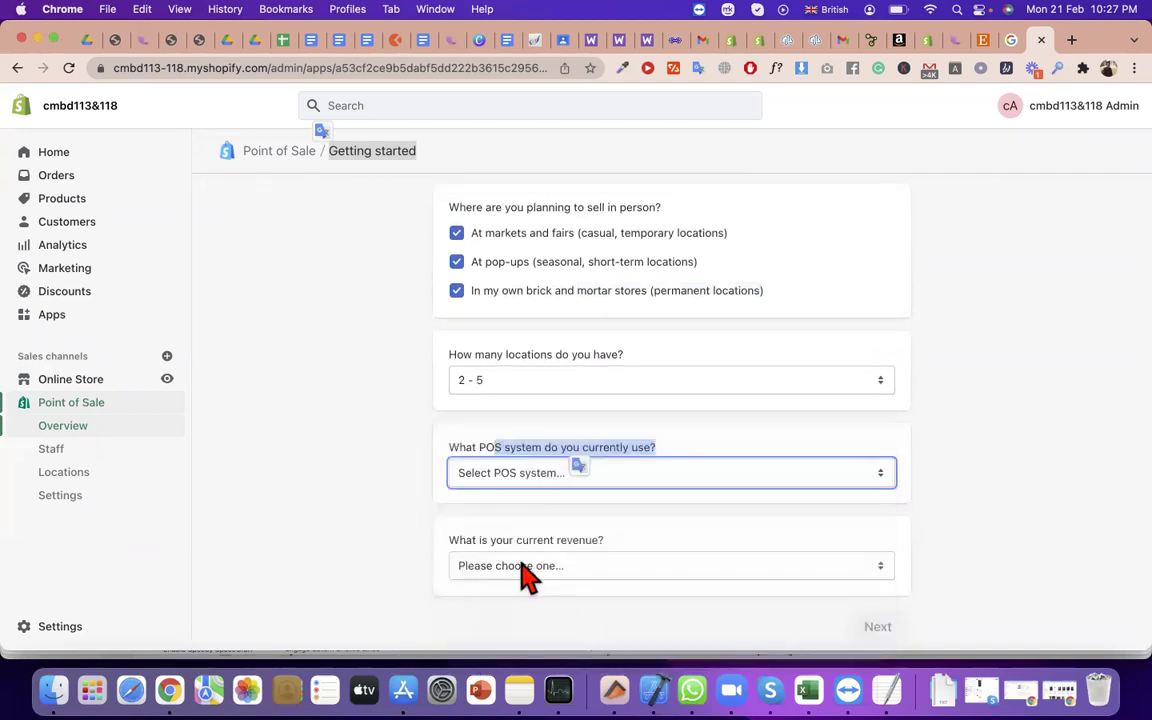
# Choose '$0 USD (I'm just getting started)' as current revenue and submit the answers
pyautogui.click(595, 566)
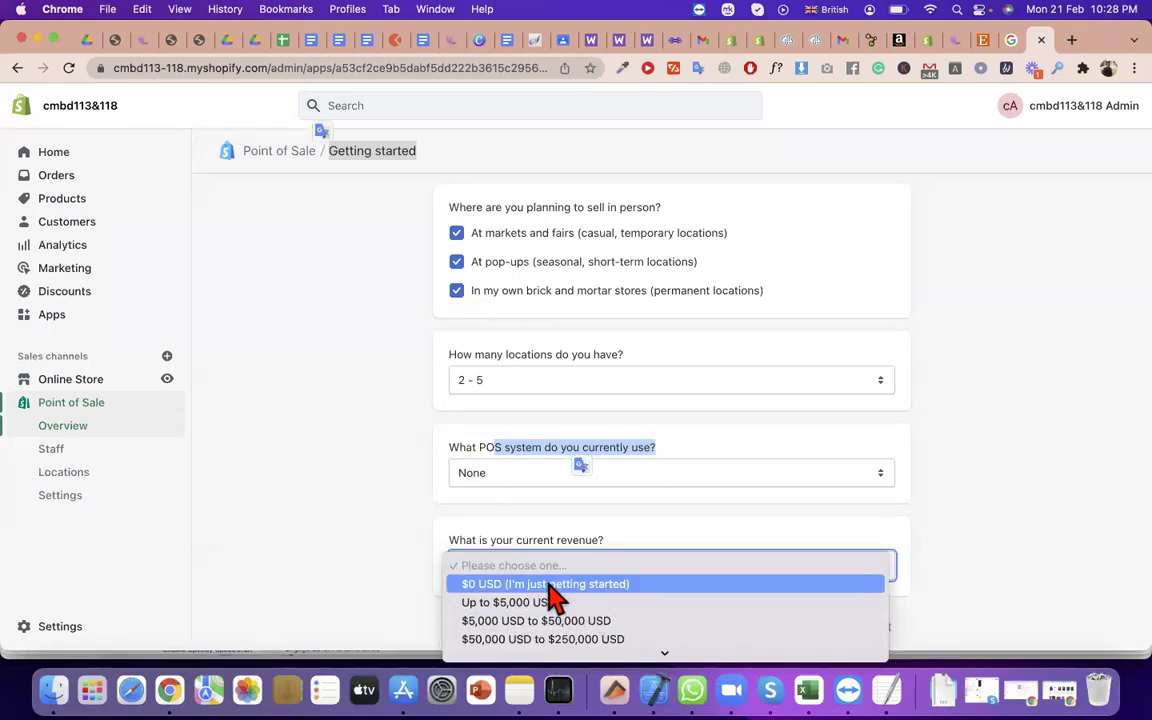
pyautogui.click(550, 586)
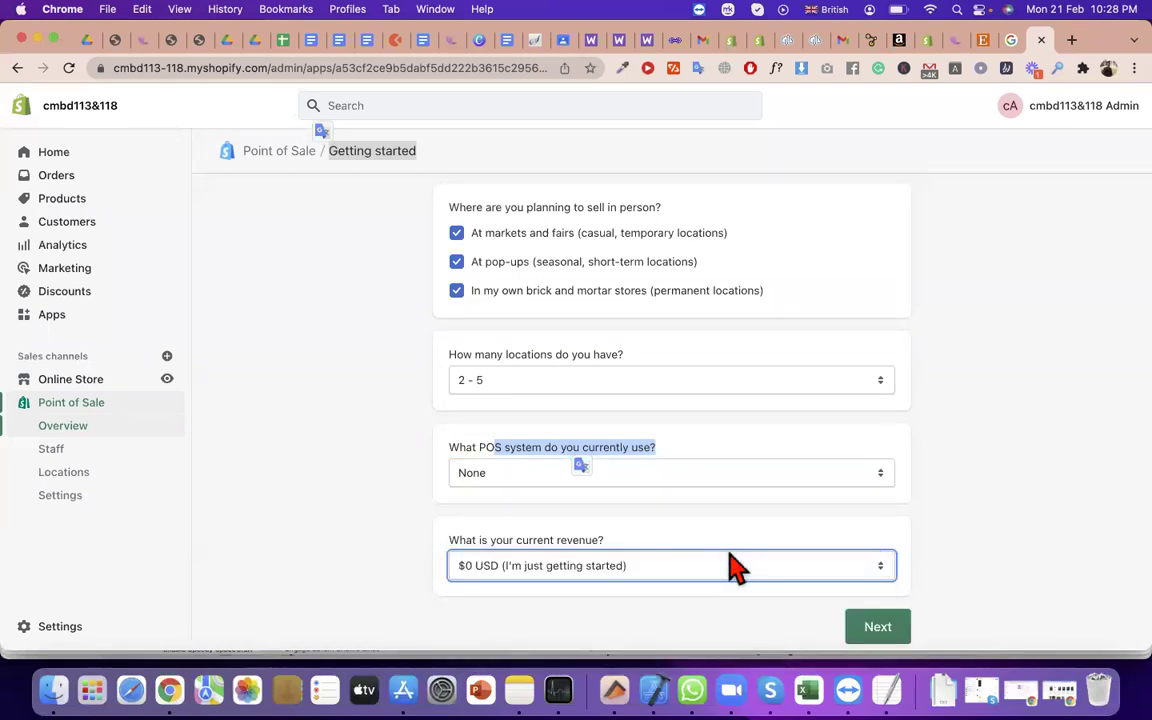
pyautogui.click(886, 632)
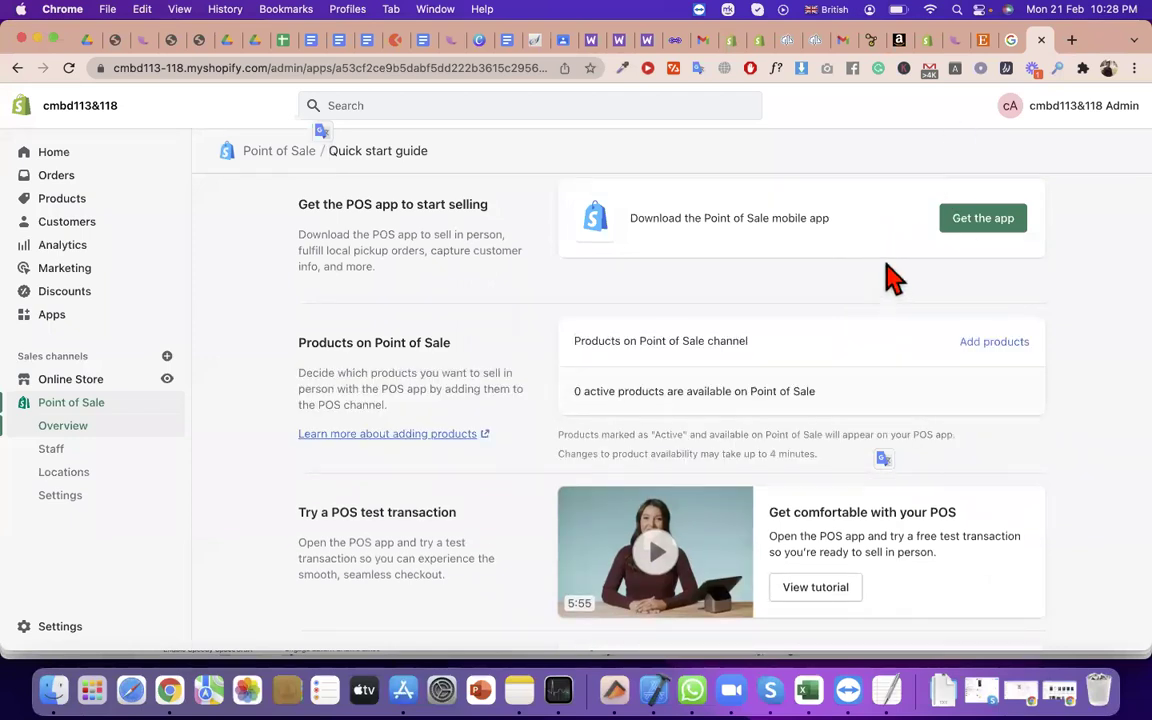
# Open the POS app's Google Play and App Store listings in new tabs
pyautogui.click(982, 220)
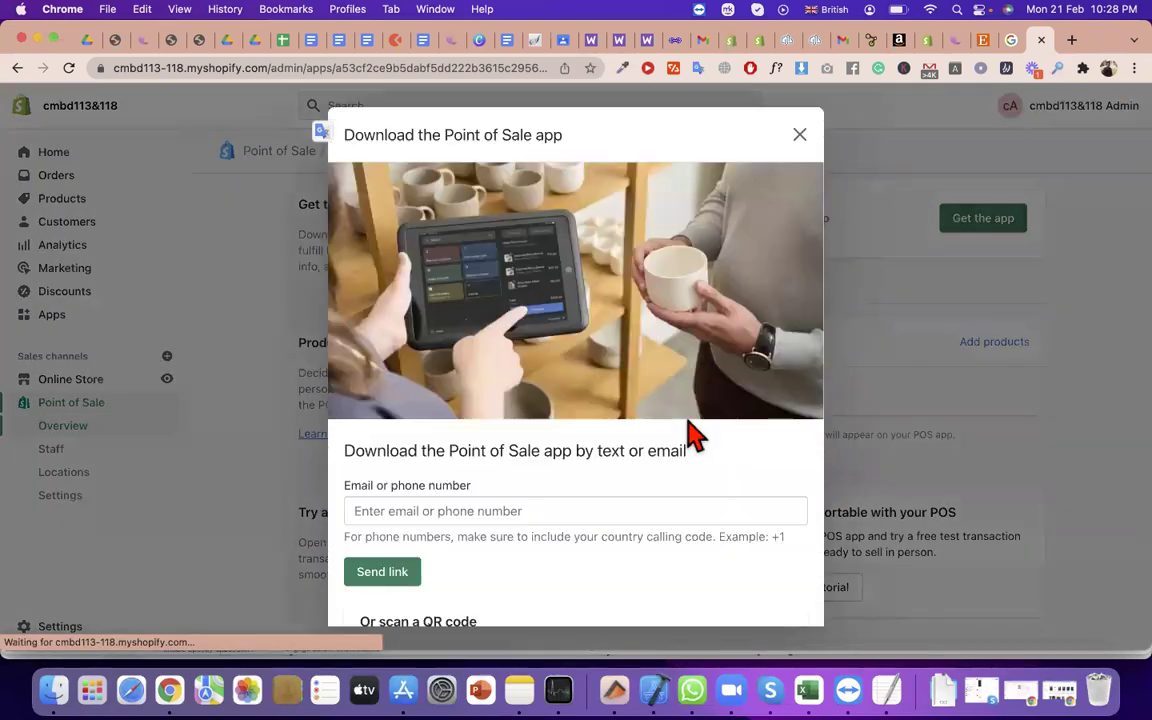
pyautogui.scroll(-3, 457, 500)
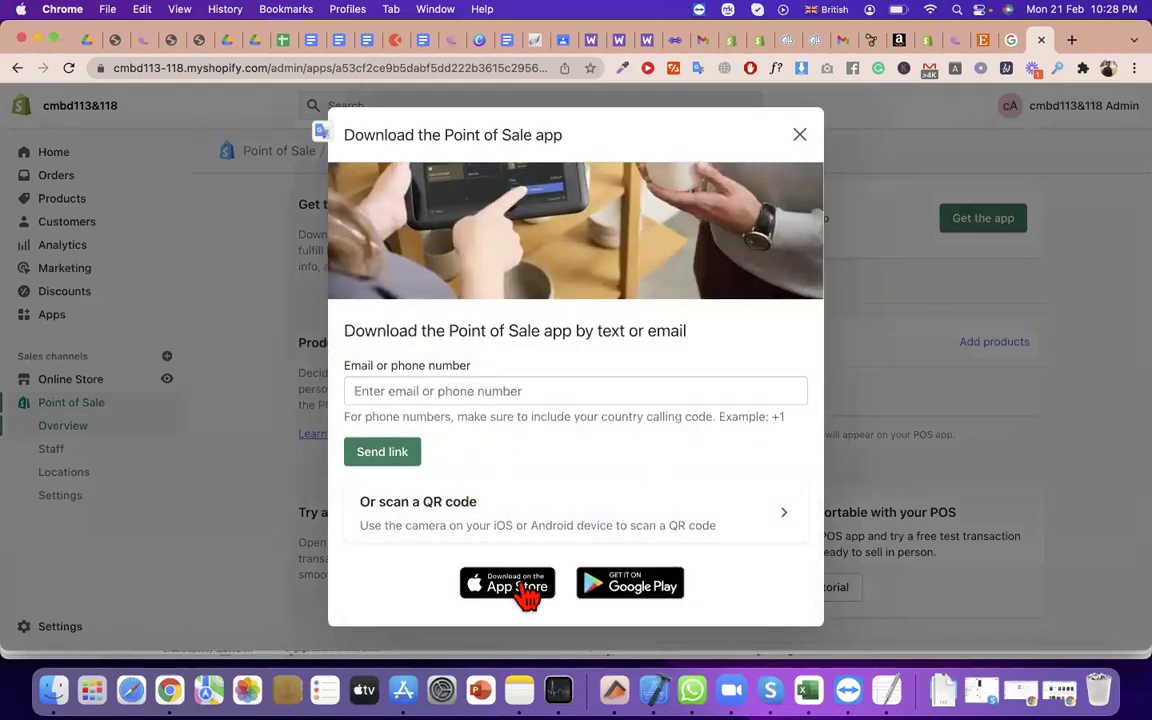
pyautogui.rightClick(630, 596)
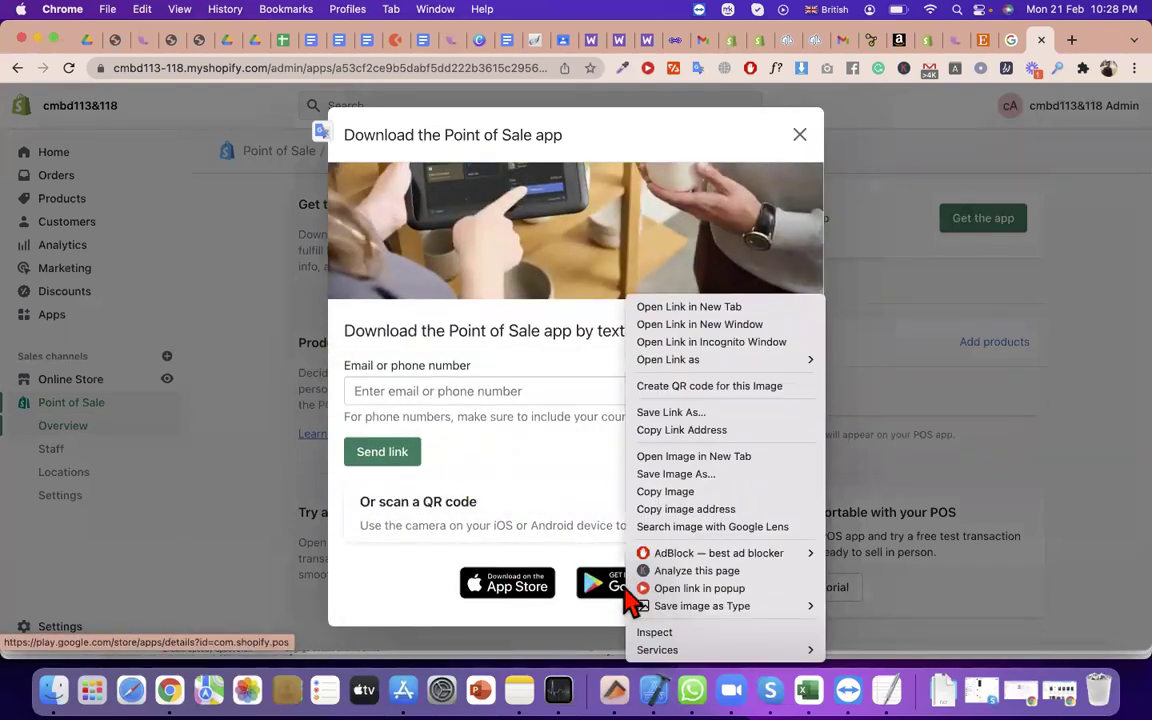
pyautogui.click(680, 308)
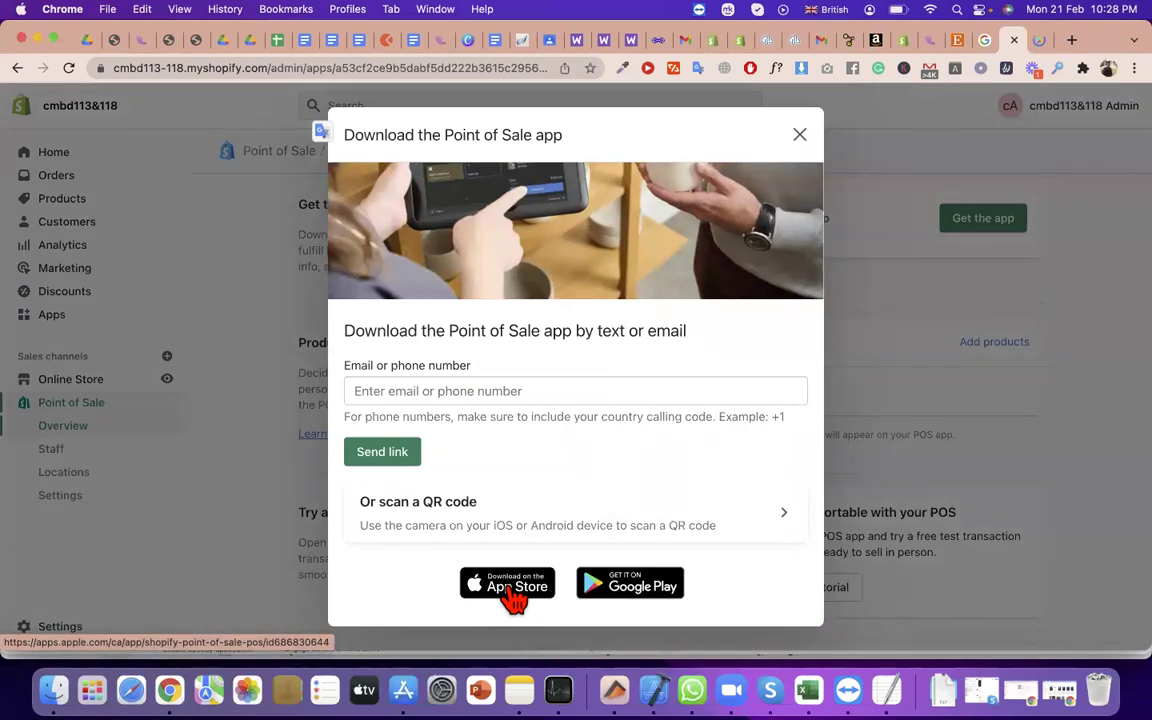
pyautogui.rightClick(513, 596)
pyautogui.click(578, 307)
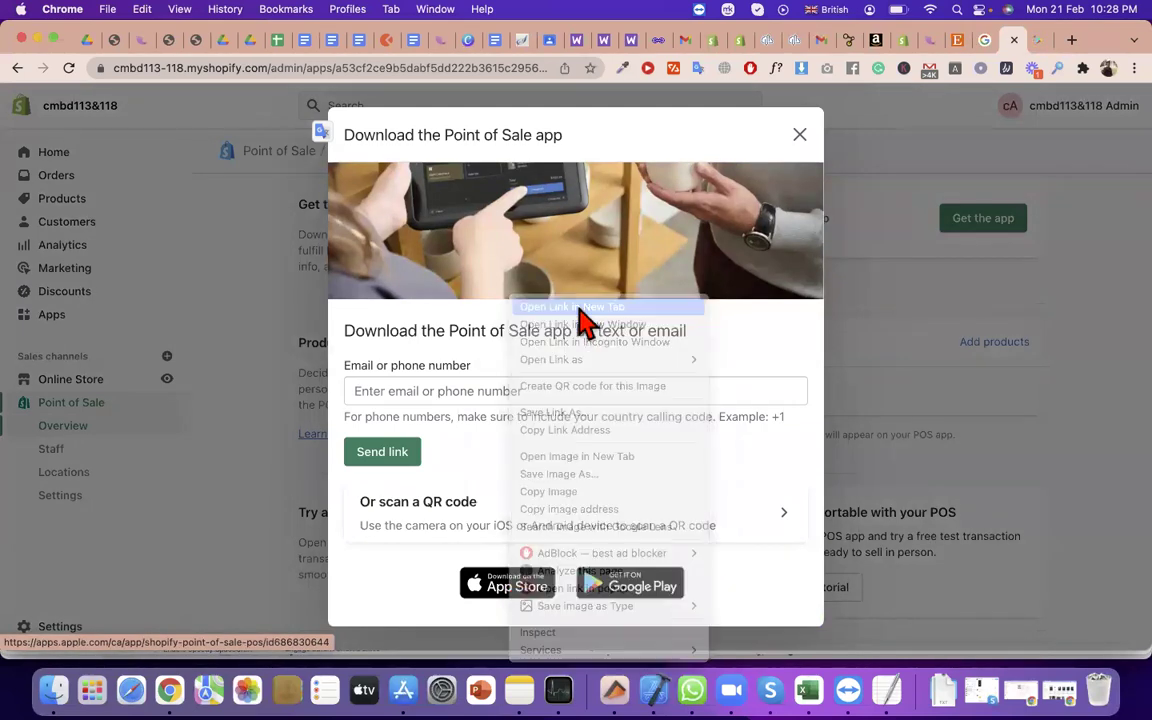
pyautogui.click(802, 137)
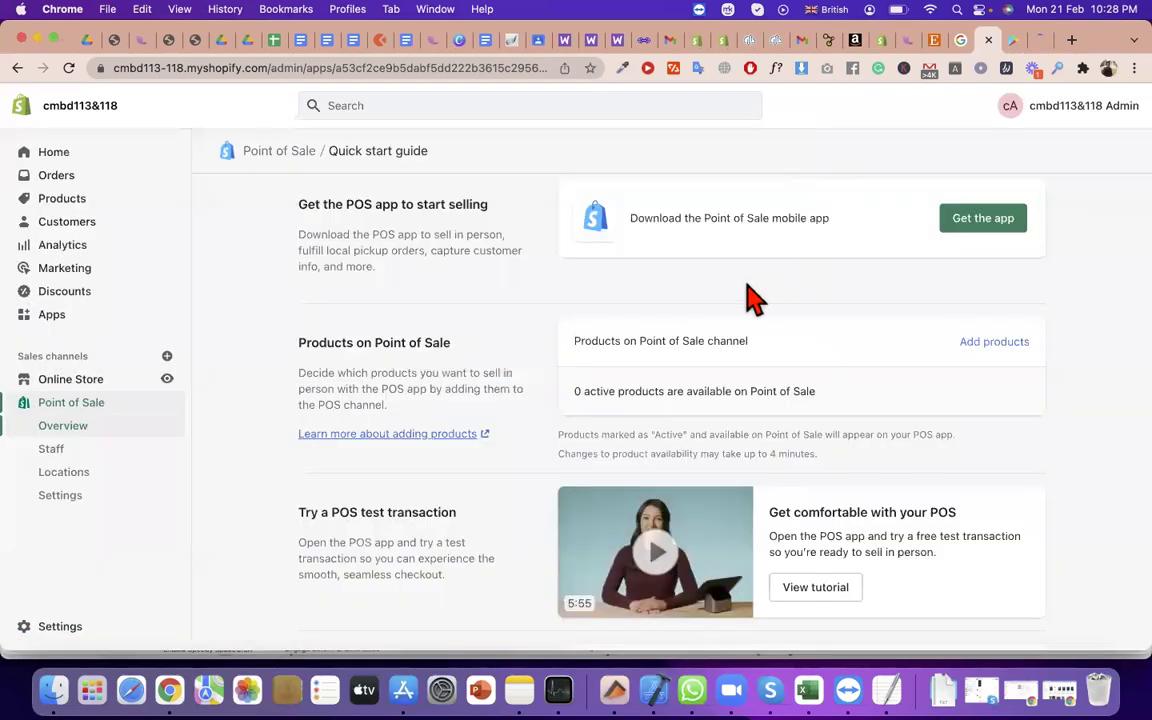
# Go to the Point of Sale Staff page from the sidebar
pyautogui.scroll(-5, 450, 424)
pyautogui.scroll(-5, 180, 597)
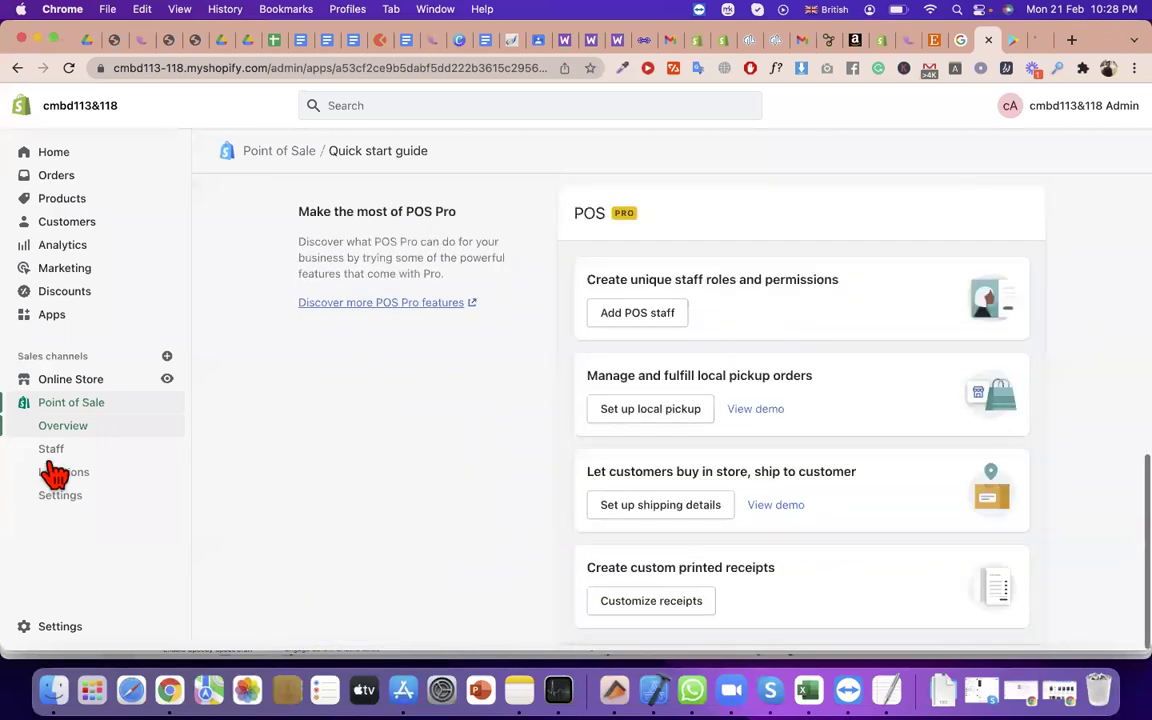
pyautogui.scroll(1, 406, 368)
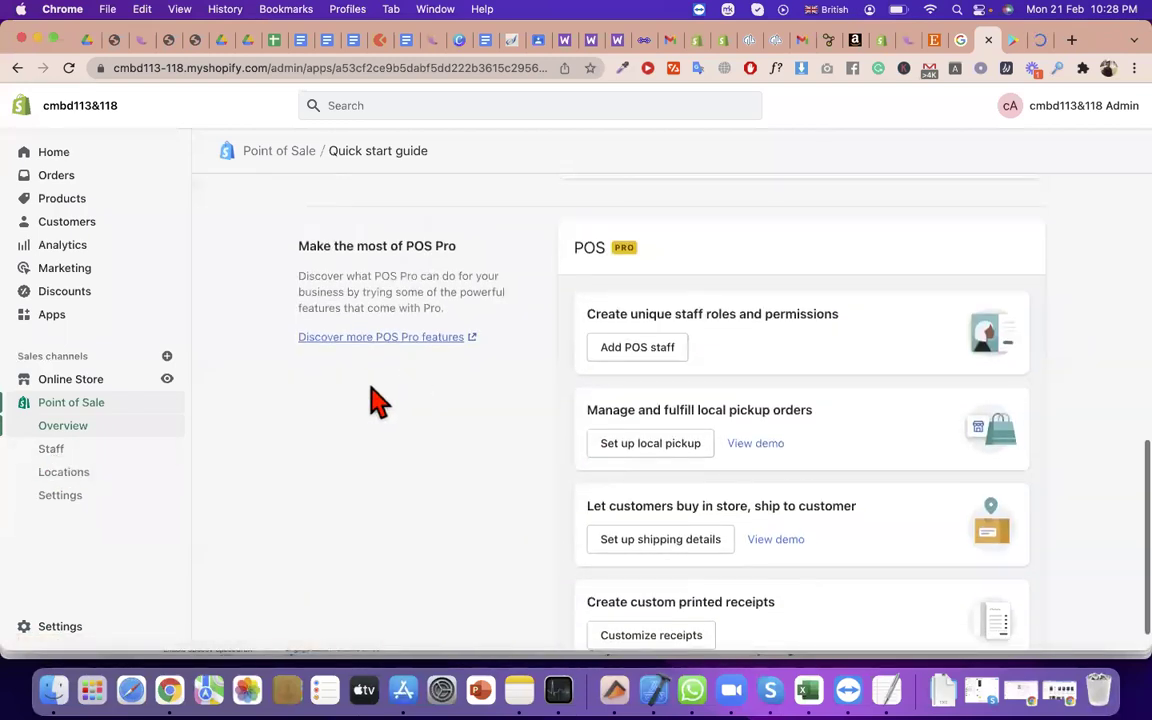
pyautogui.click(63, 452)
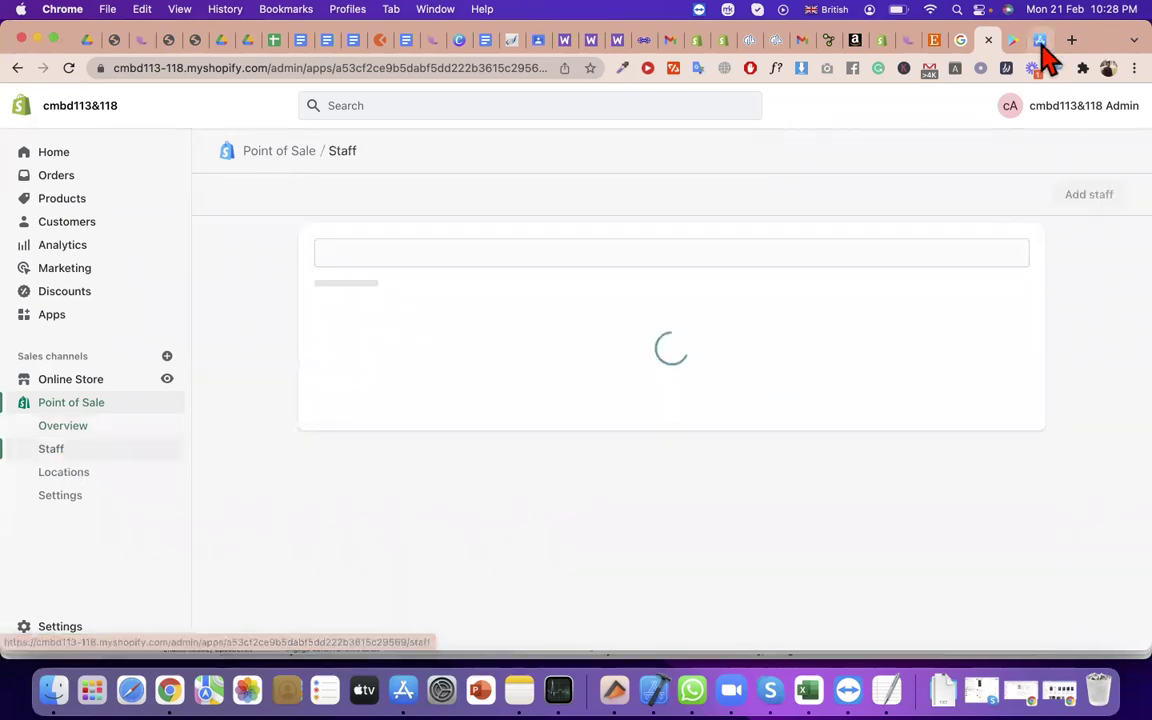
pyautogui.click(1040, 44)
pyautogui.click(1018, 42)
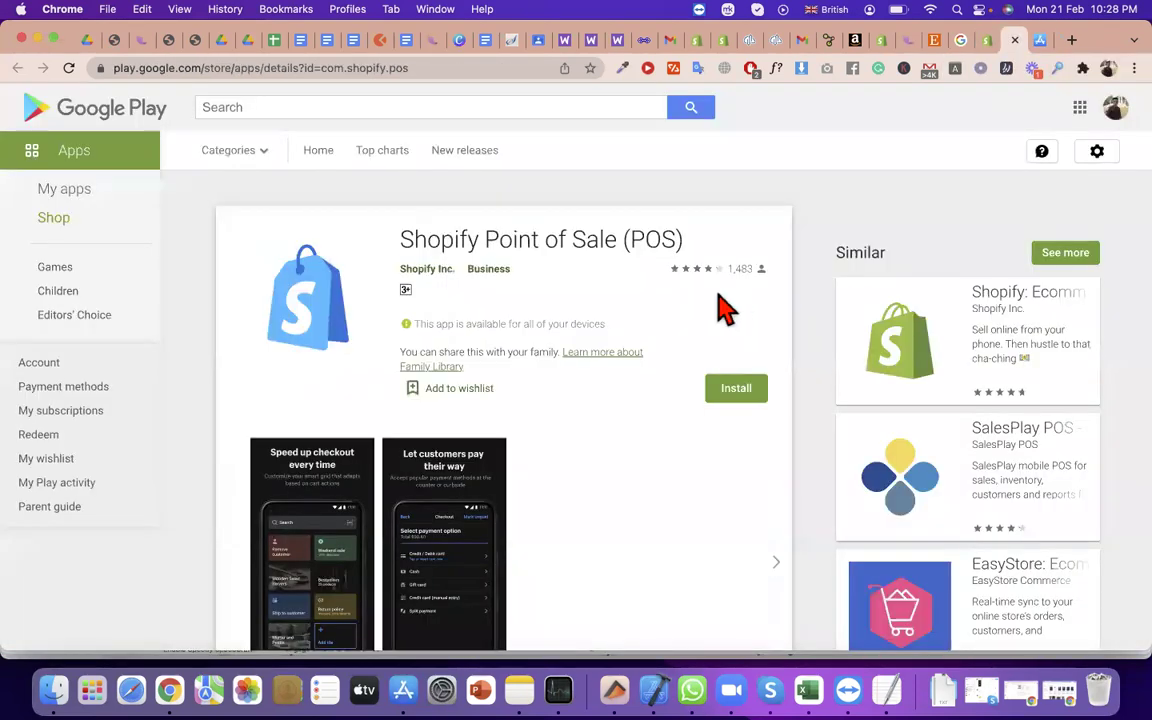
pyautogui.scroll(-1, 532, 198)
pyautogui.tripleClick(532, 198)
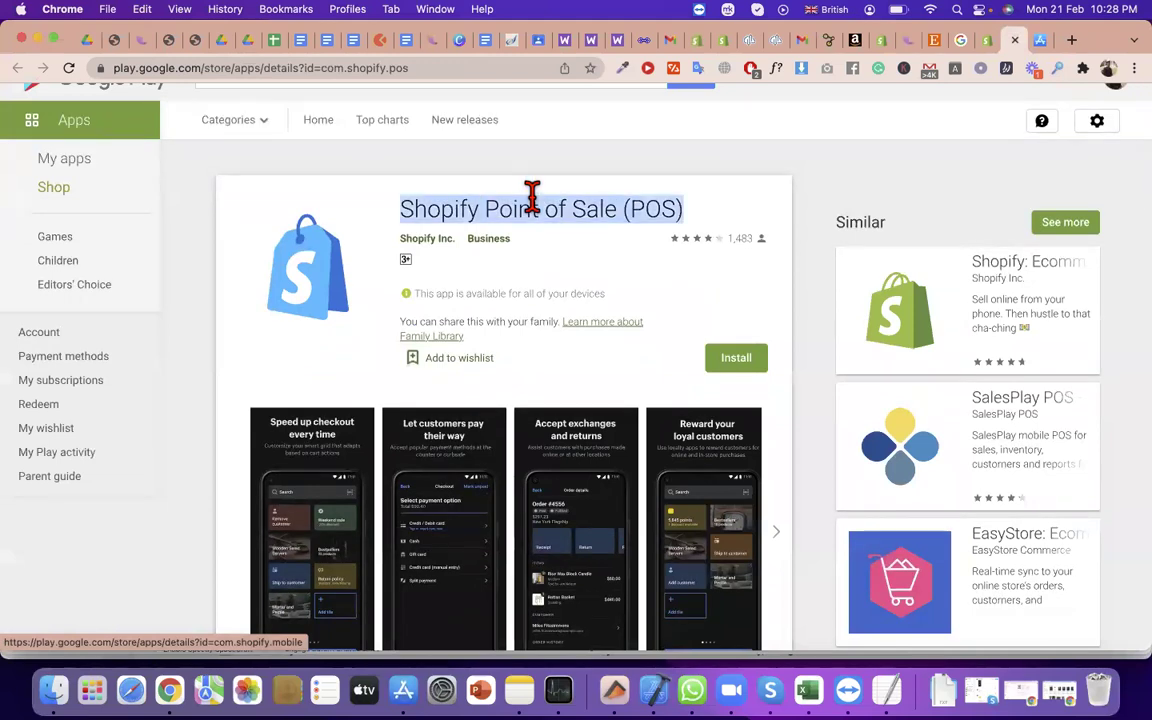
pyautogui.scroll(-3, 535, 218)
pyautogui.doubleClick(571, 130)
pyautogui.tripleClick(571, 133)
pyautogui.scroll(4, 560, 260)
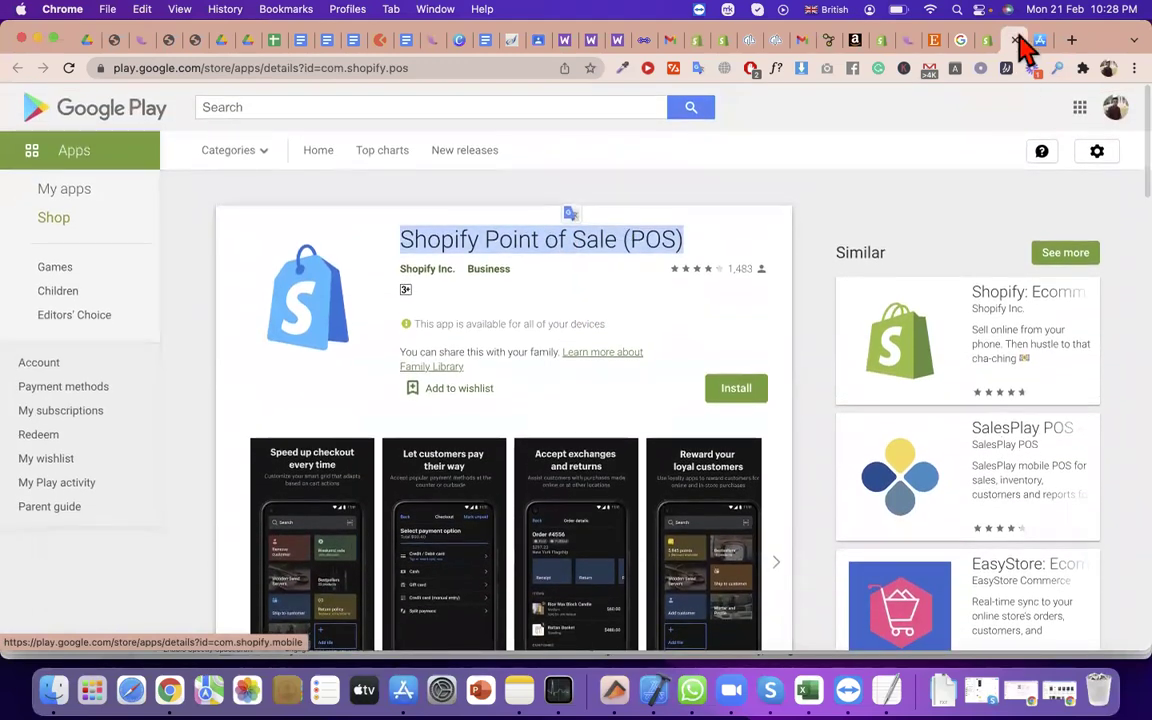
pyautogui.click(988, 42)
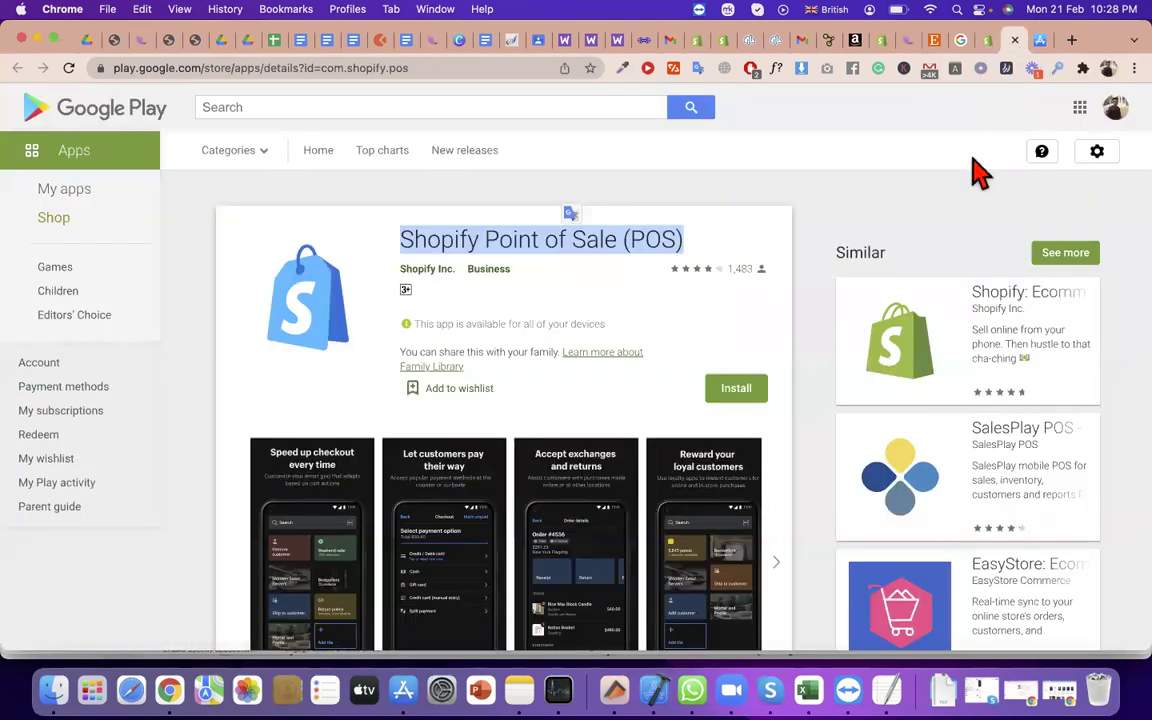
pyautogui.click(1008, 40)
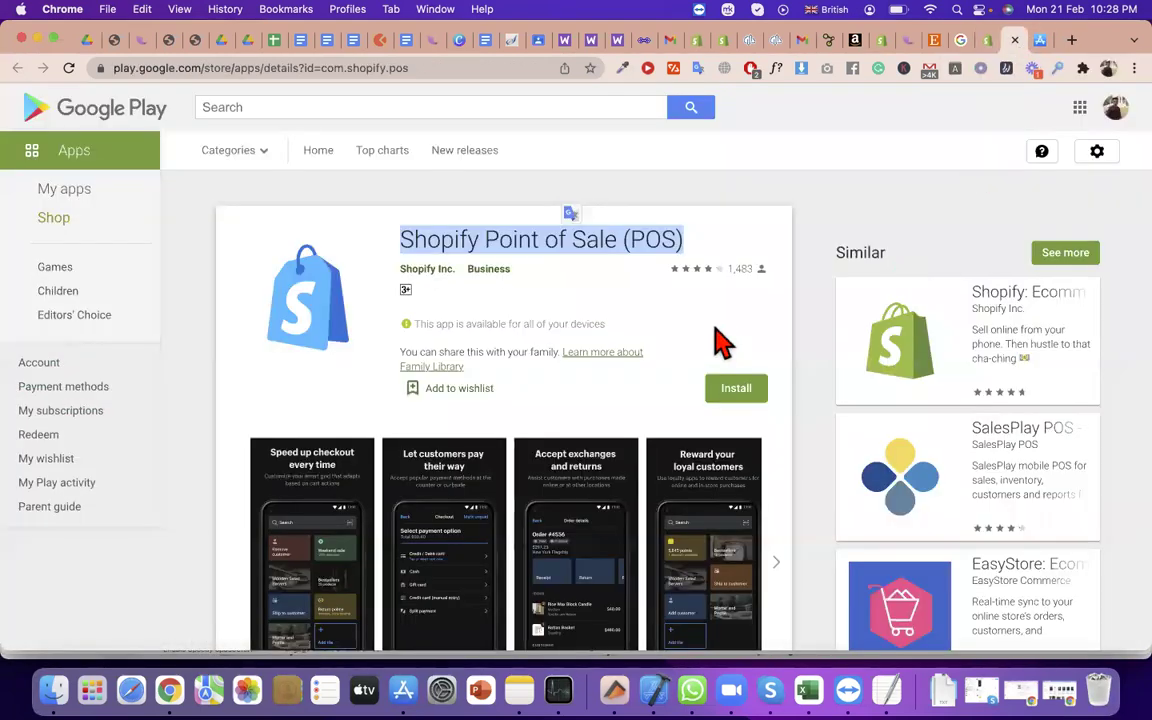
pyautogui.scroll(-1, 722, 337)
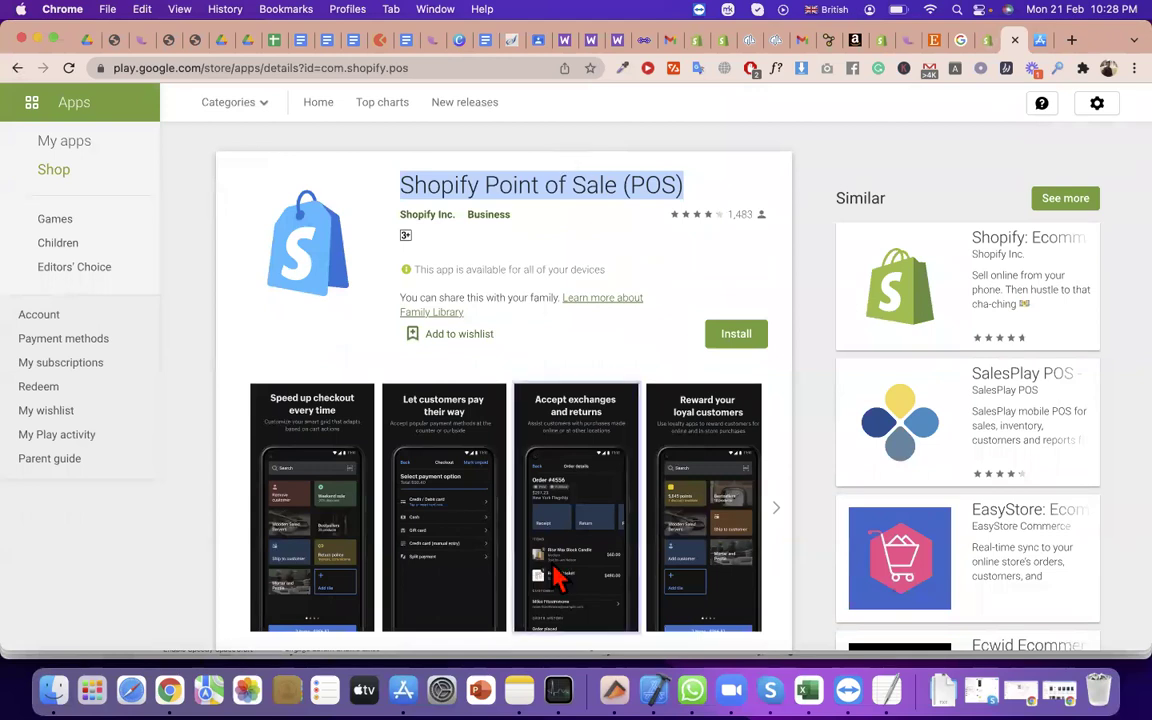
pyautogui.click(558, 578)
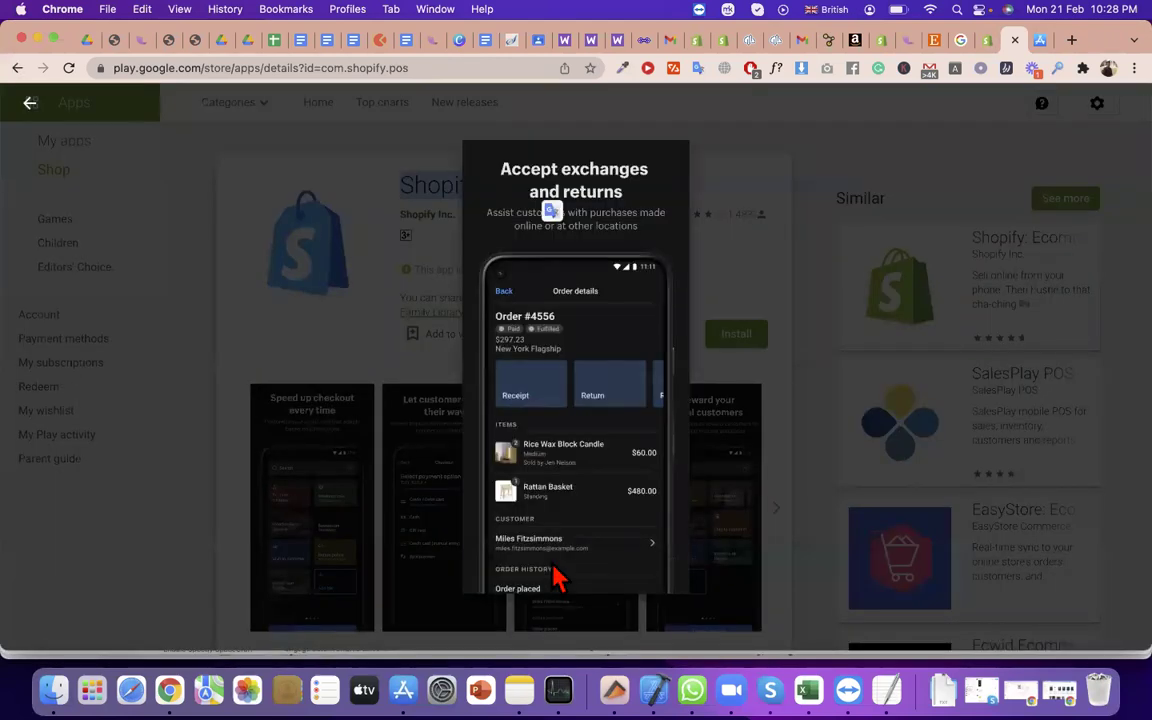
pyautogui.click(558, 578)
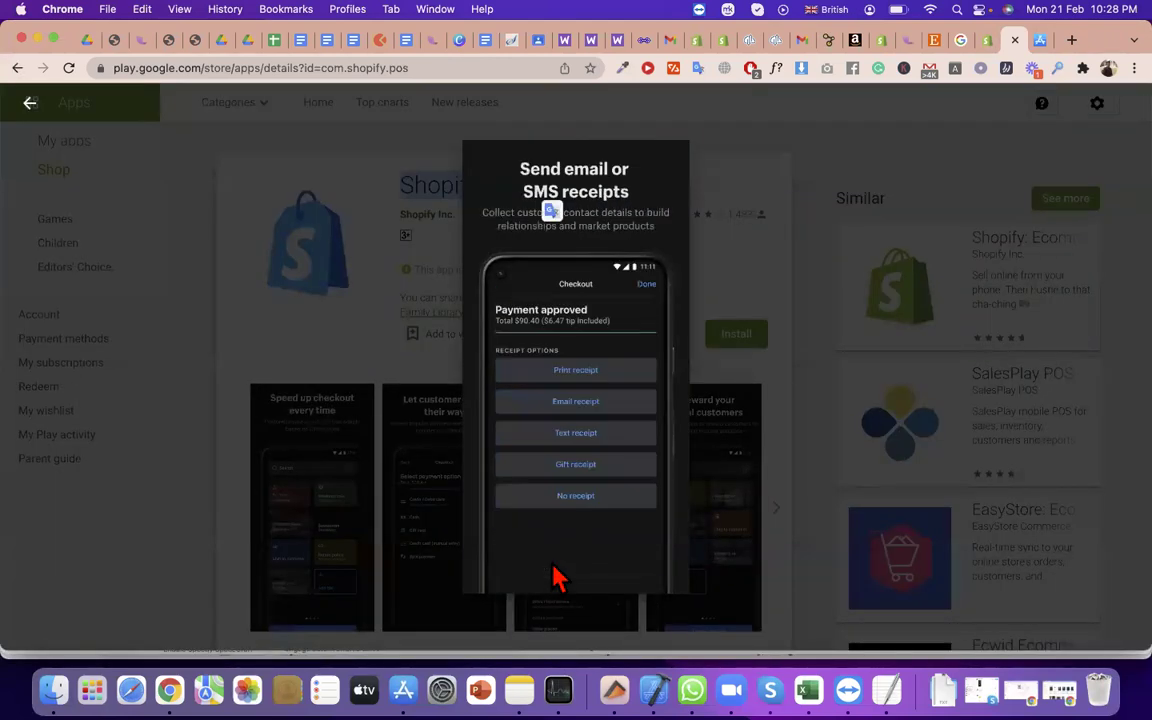
pyautogui.click(558, 578)
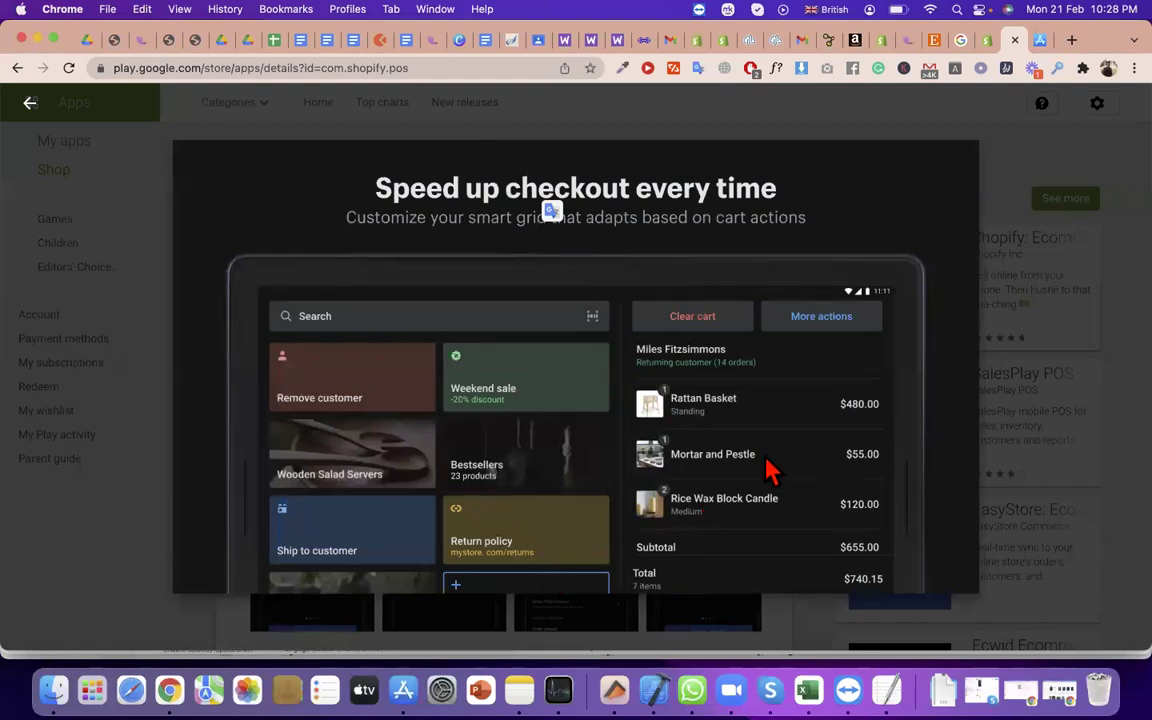
pyautogui.click(888, 472)
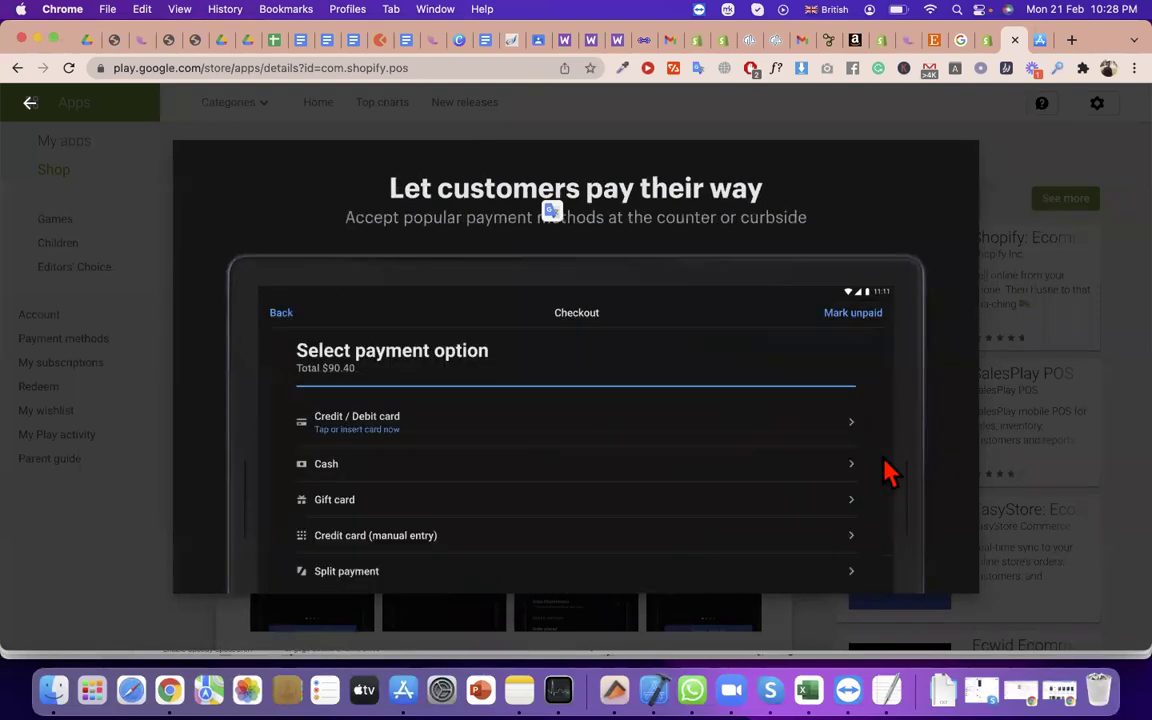
pyautogui.click(888, 472)
pyautogui.click(888, 472)
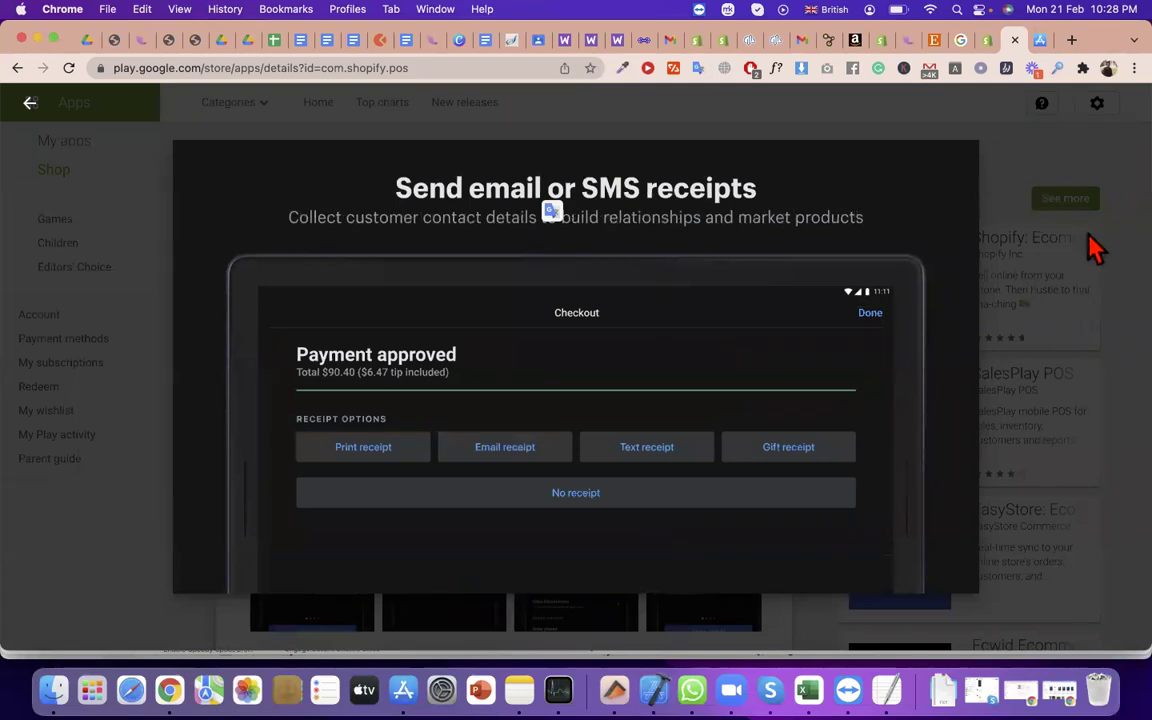
pyautogui.press('Escape')
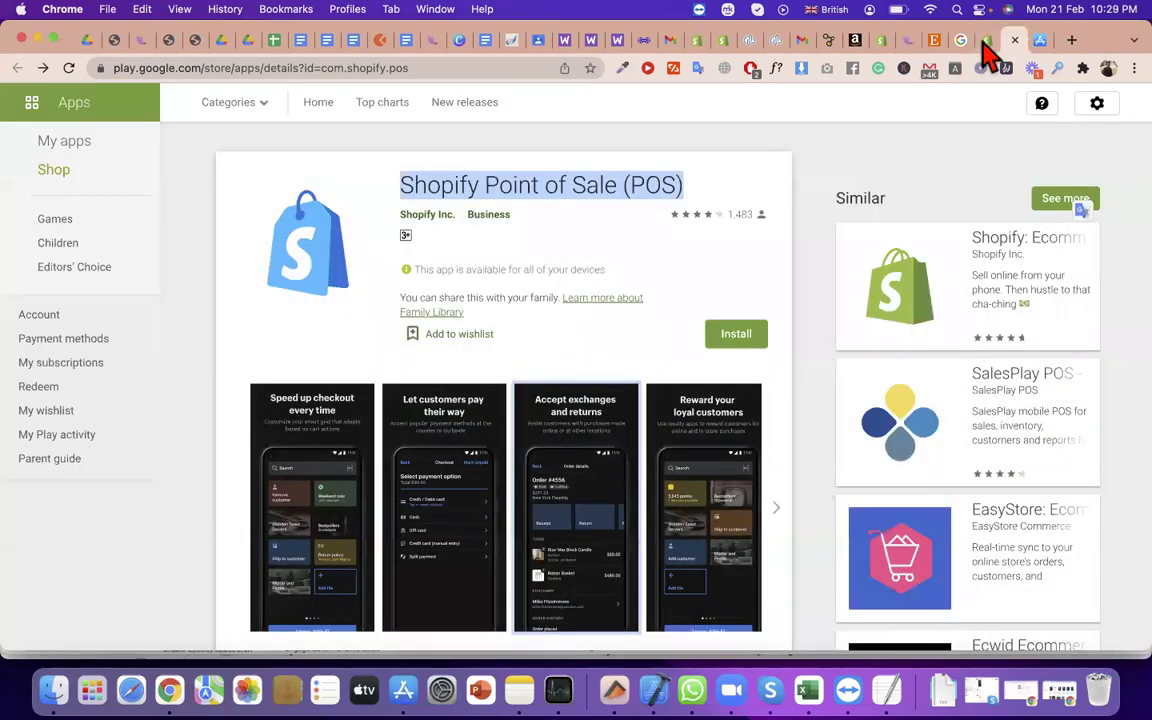
pyautogui.click(985, 42)
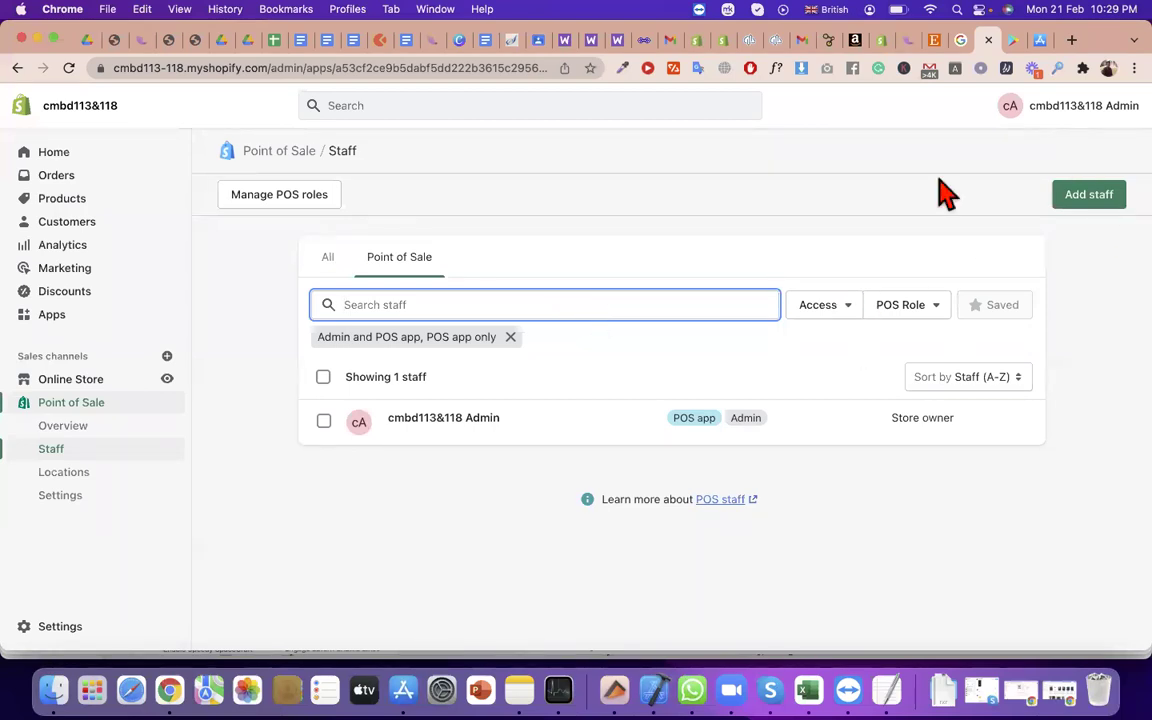
# Open a Chrome window in a different browser profile
pyautogui.click(1108, 68)
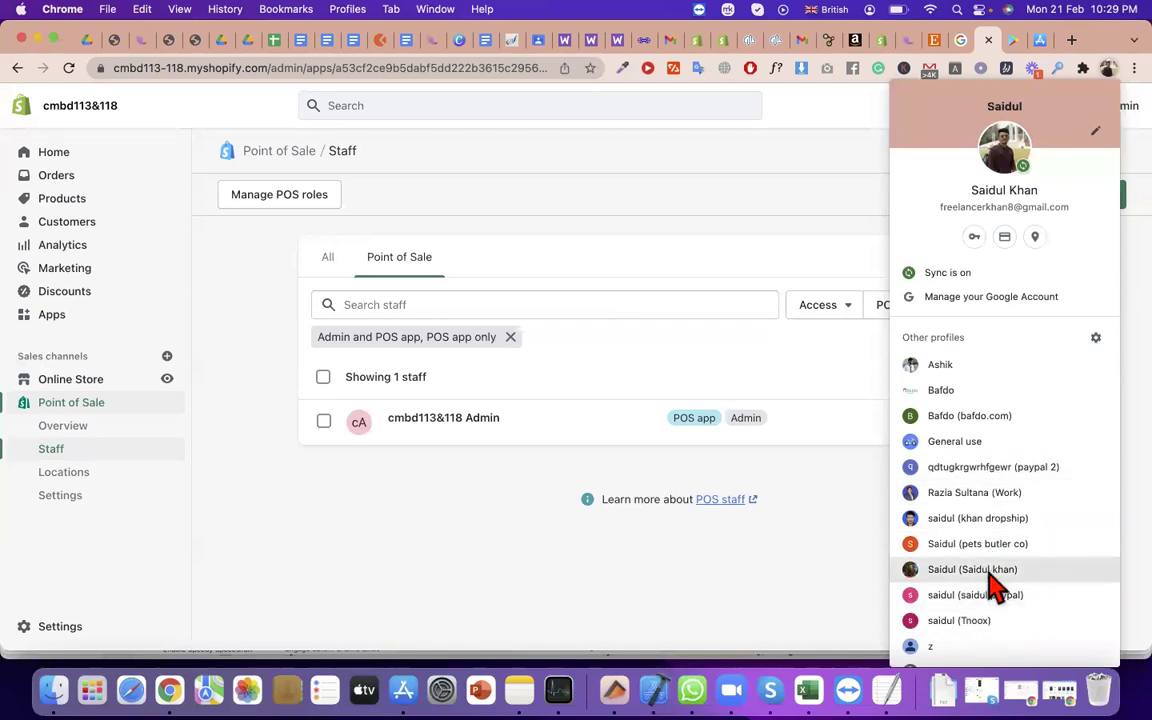
pyautogui.click(992, 547)
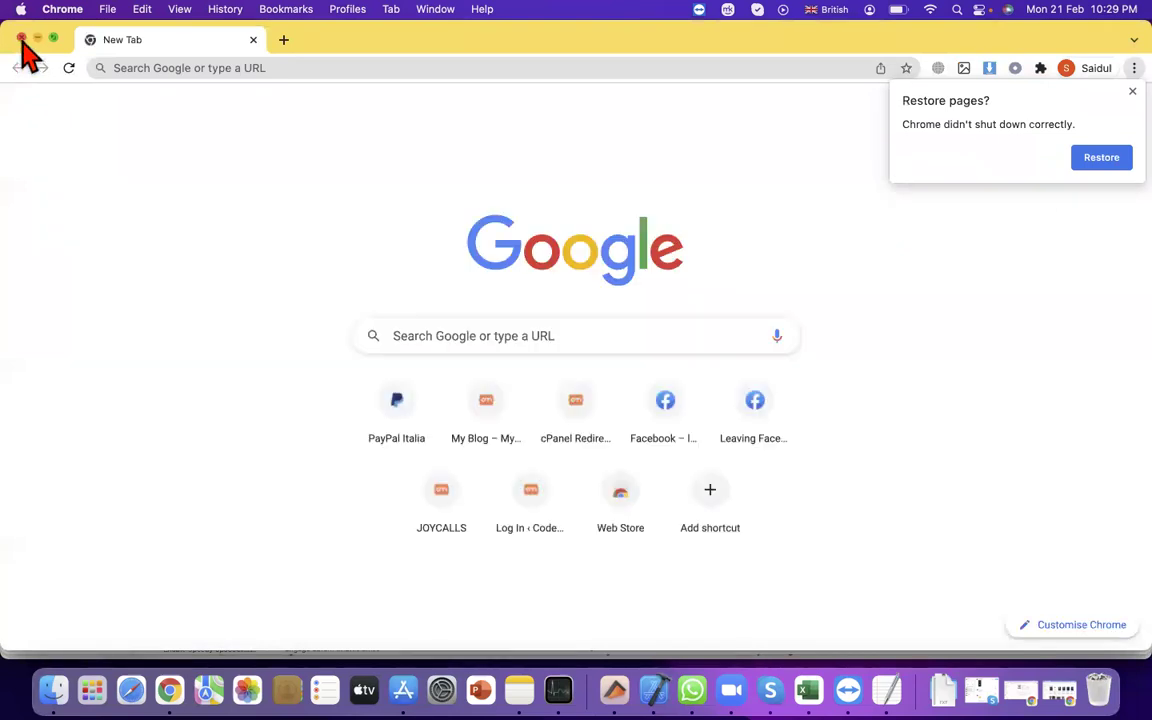
pyautogui.click(21, 38)
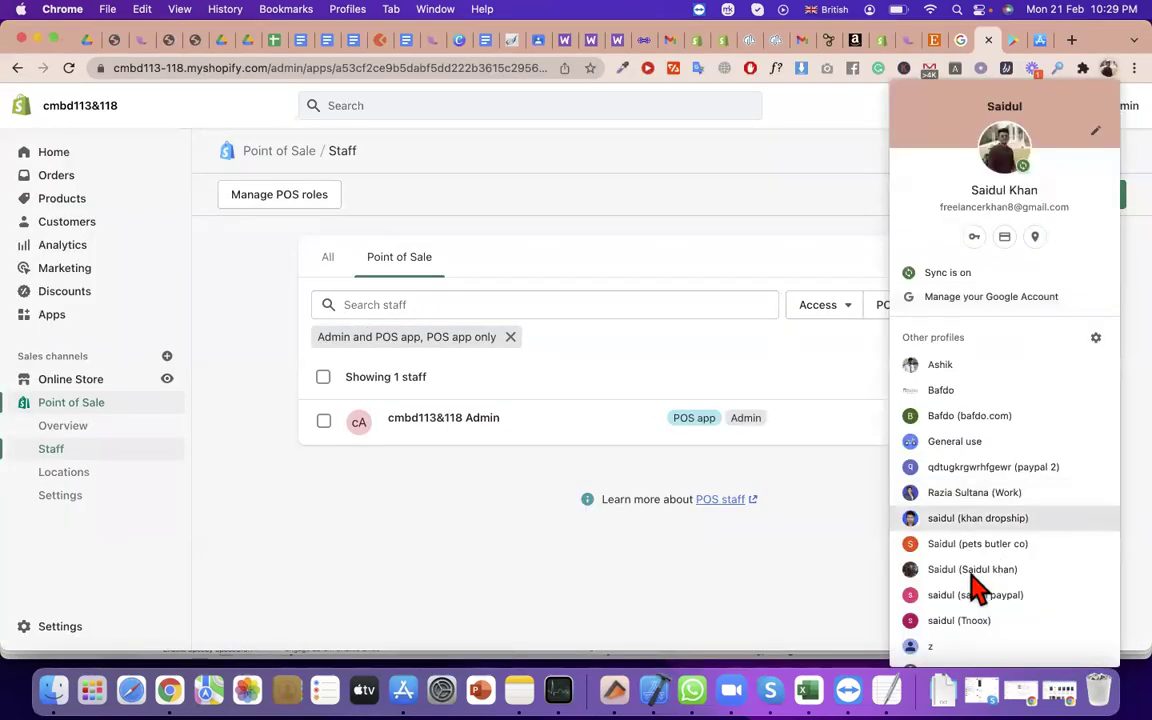
pyautogui.click(1107, 68)
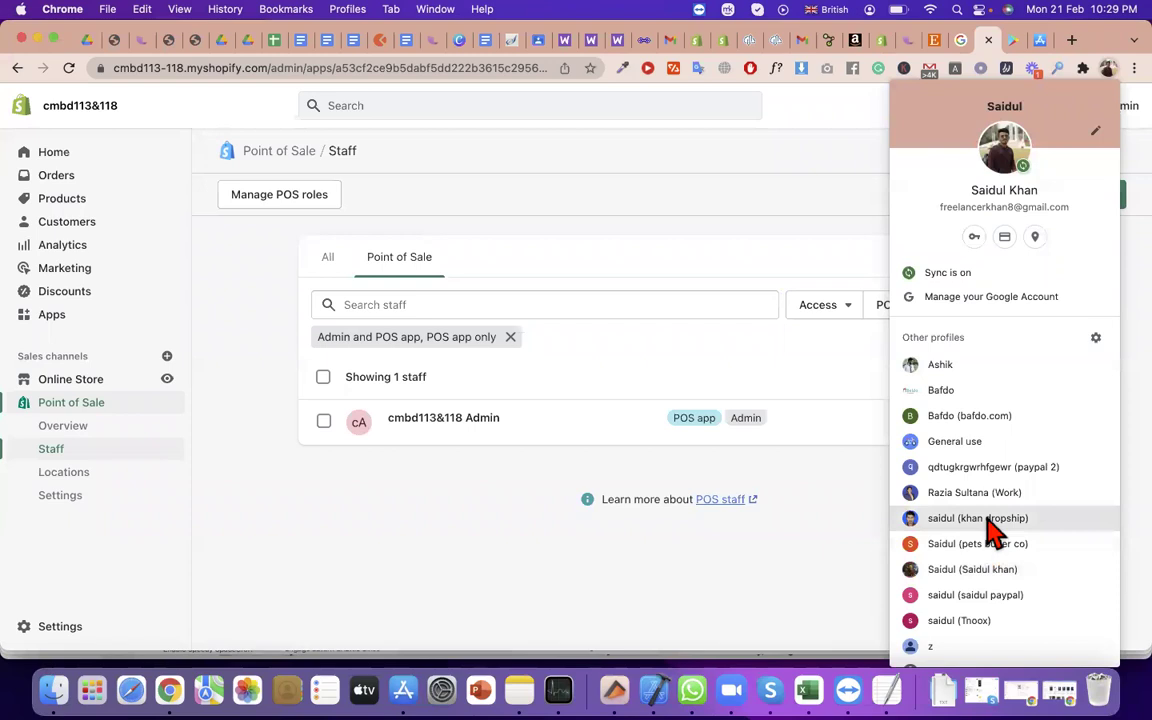
pyautogui.click(985, 518)
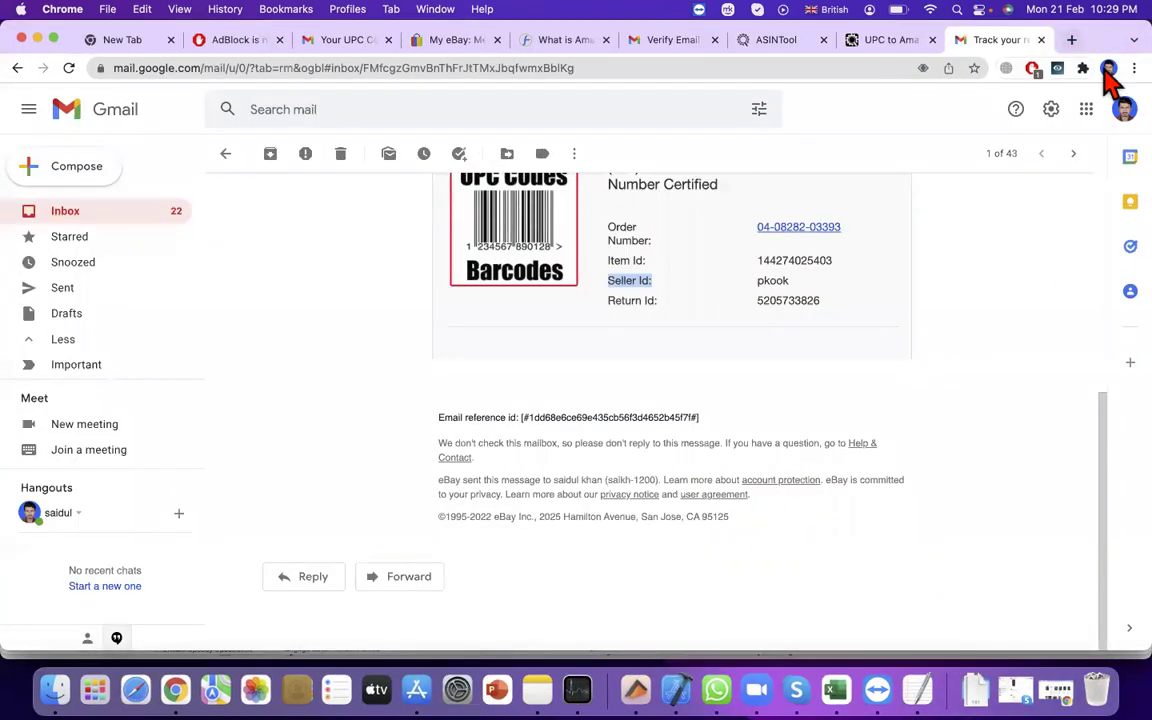
# Copy the Google account's e-mail address and start adding a new POS staff member
pyautogui.click(1124, 134)
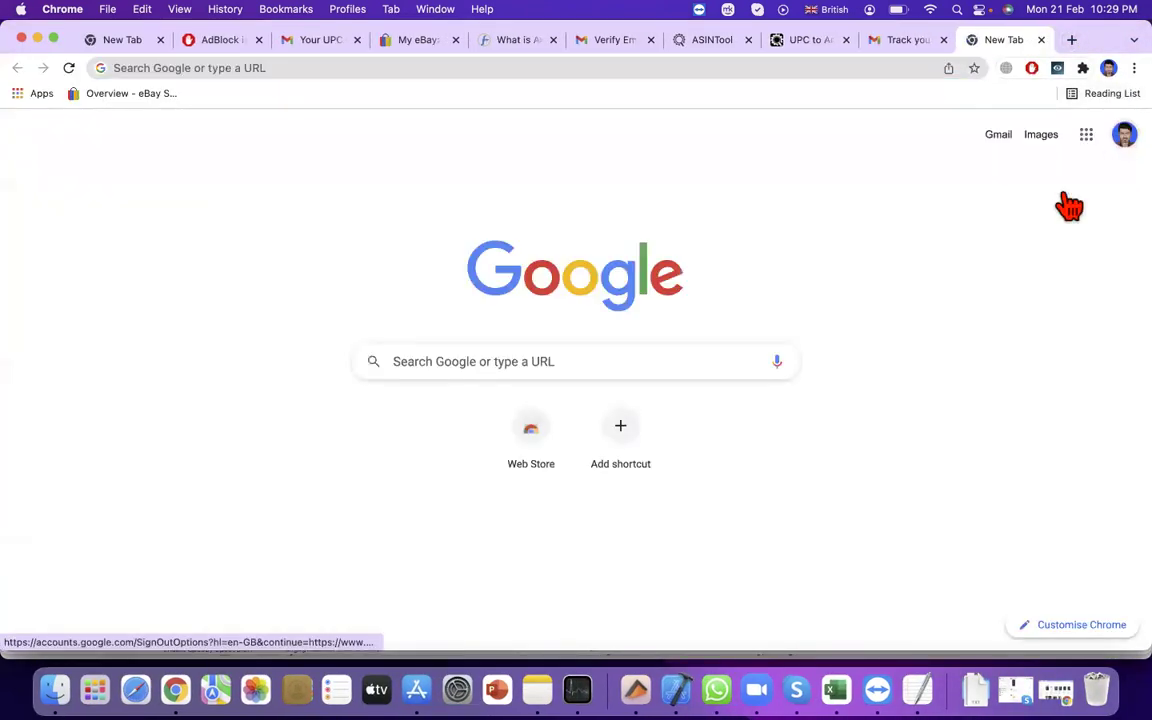
pyautogui.tripleClick(957, 278)
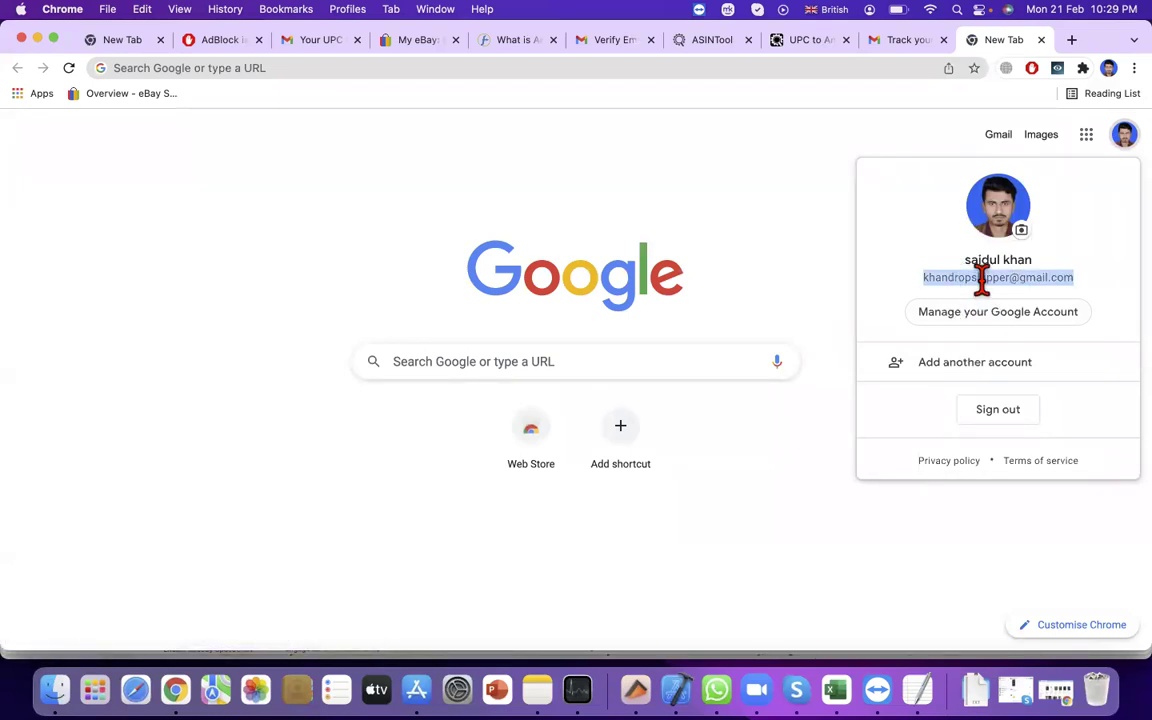
pyautogui.click(982, 280)
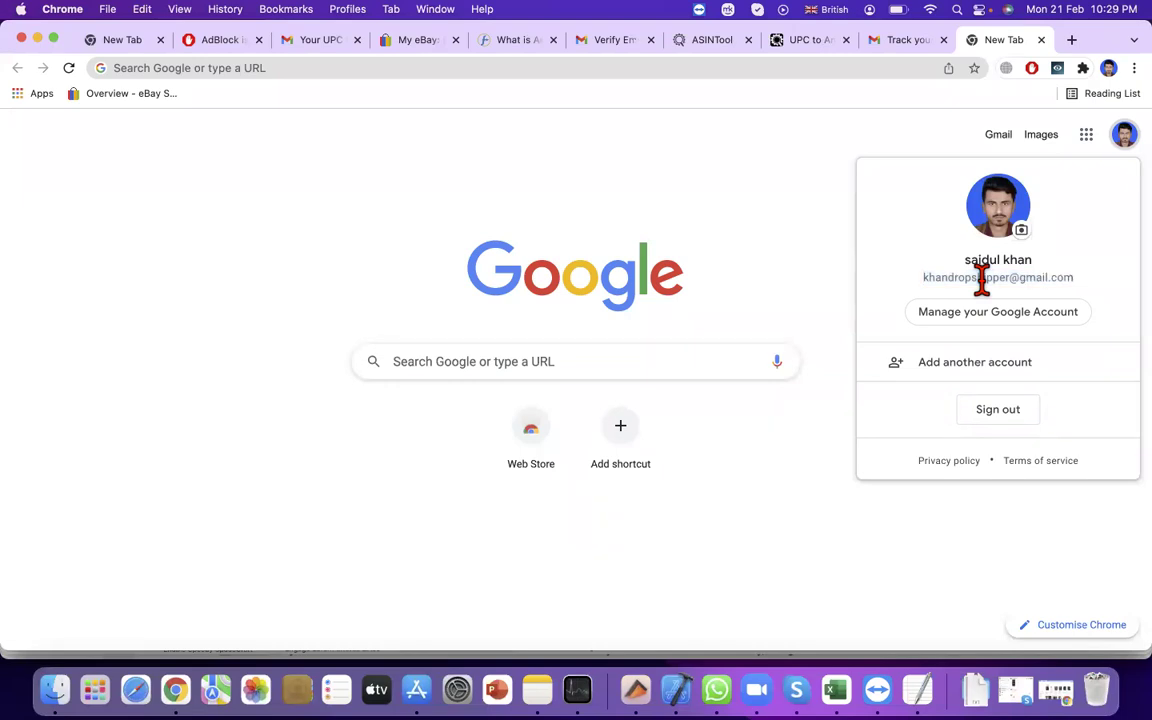
pyautogui.tripleClick(981, 280)
pyautogui.tripleClick(981, 280)
pyautogui.press('super+c')
pyautogui.rightClick(983, 283)
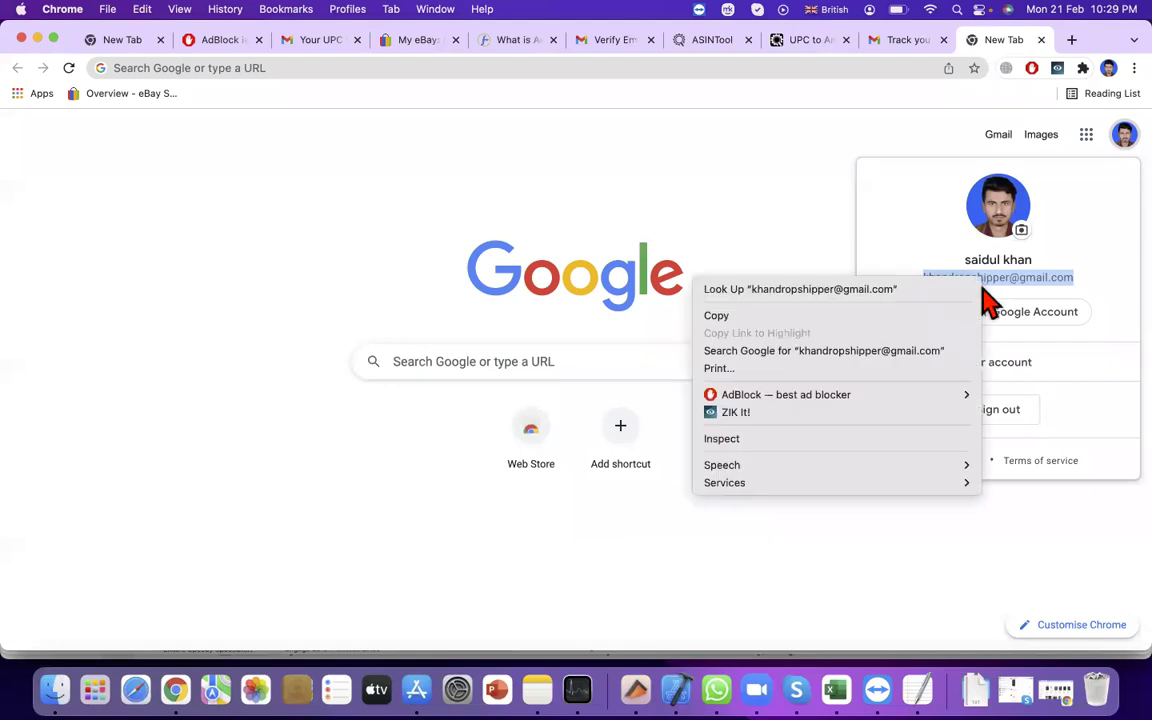
pyautogui.click(893, 314)
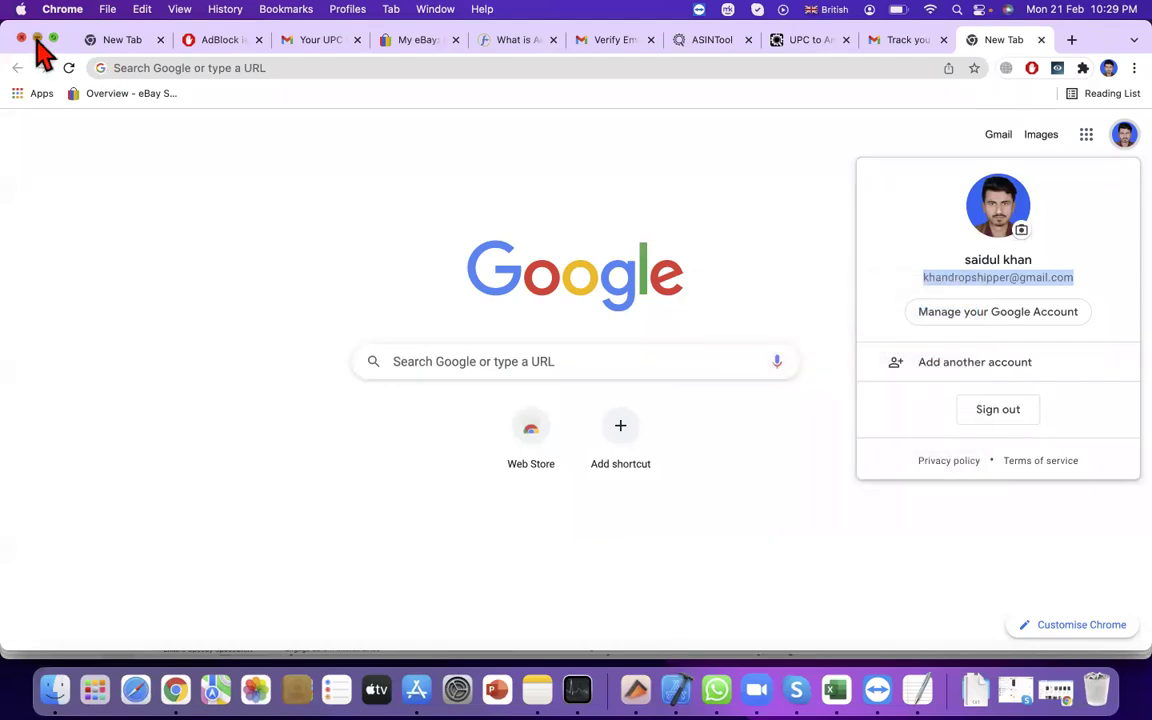
pyautogui.click(37, 38)
pyautogui.click(1092, 203)
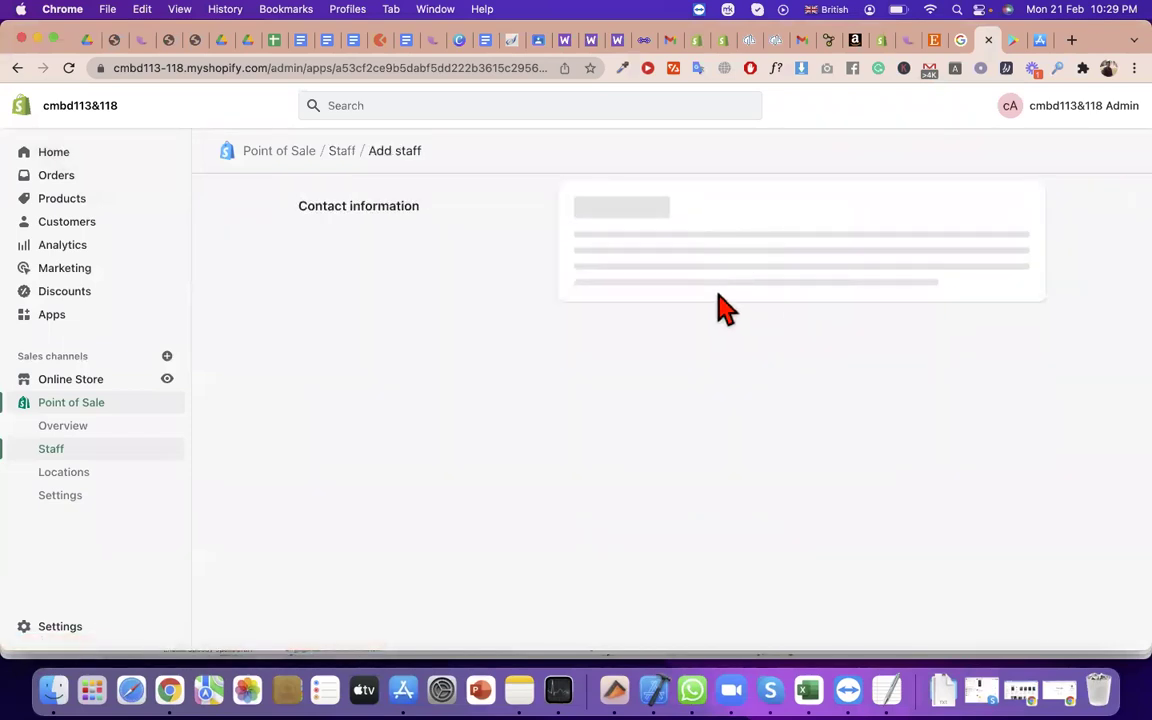
# Paste the copied e-mail and fill the contact name from a saved autofill entry
pyautogui.click(633, 228)
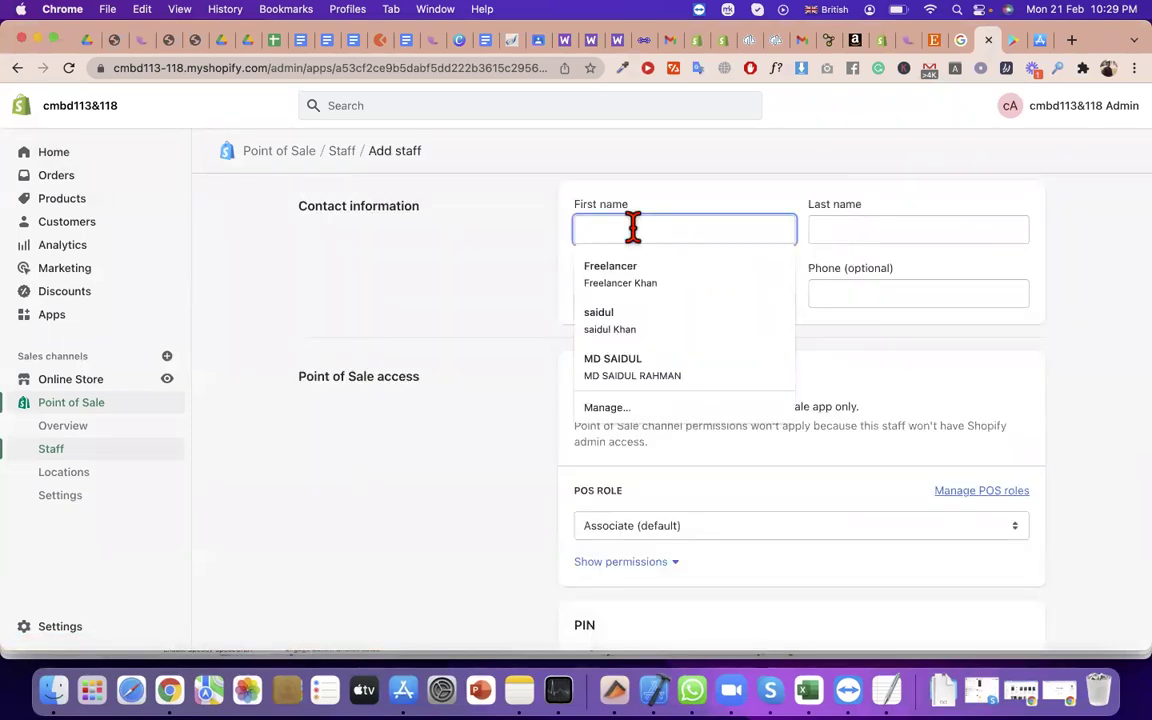
pyautogui.click(836, 292)
pyautogui.click(700, 296)
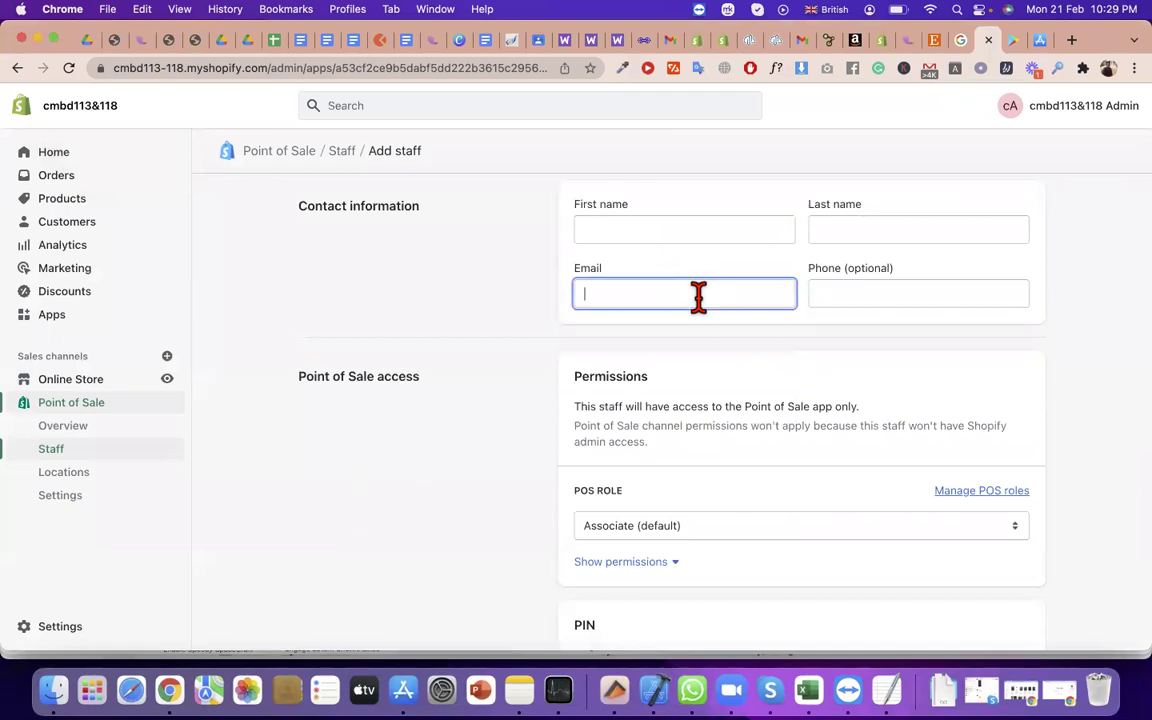
pyautogui.press('super+v')
pyautogui.click(895, 295)
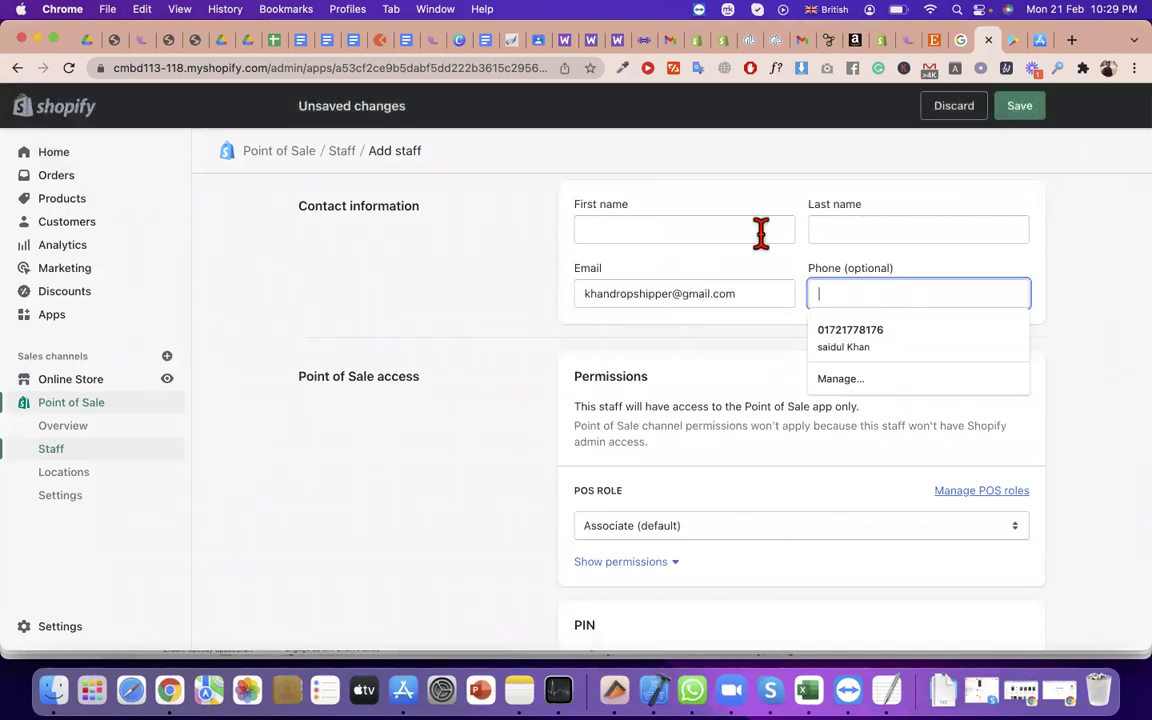
pyautogui.click(761, 232)
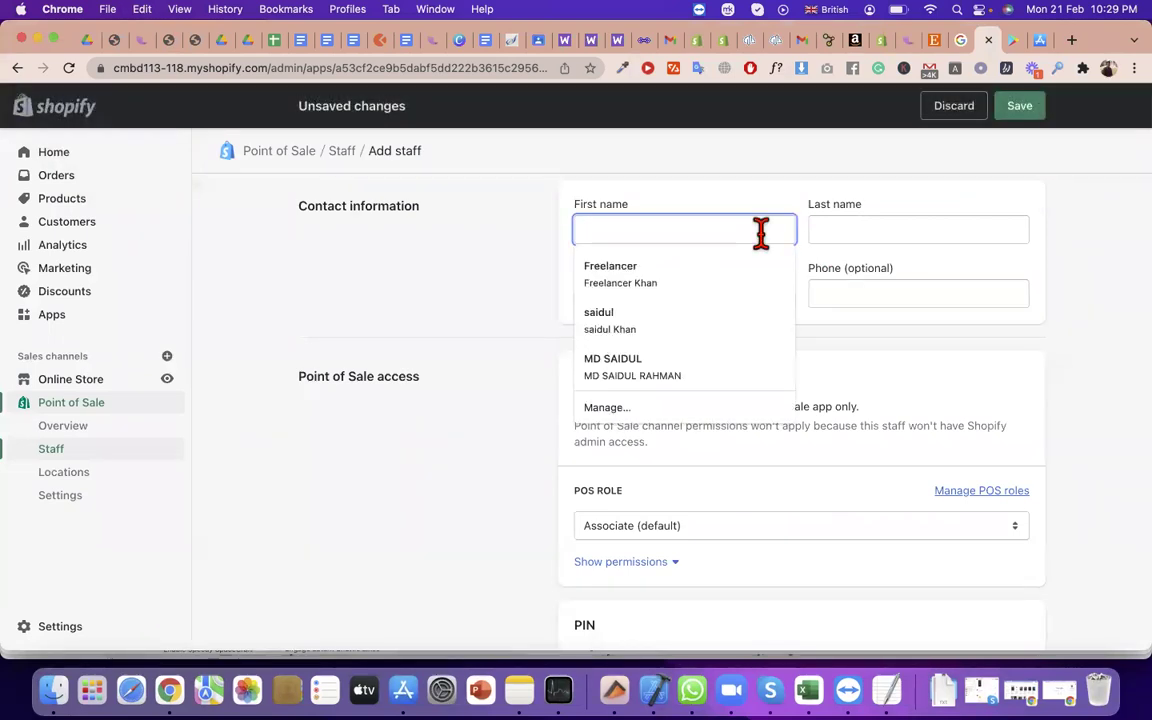
pyautogui.click(746, 314)
# Keep the POS role at Associate (default) and expand its permissions
pyautogui.scroll(-3, 850, 468)
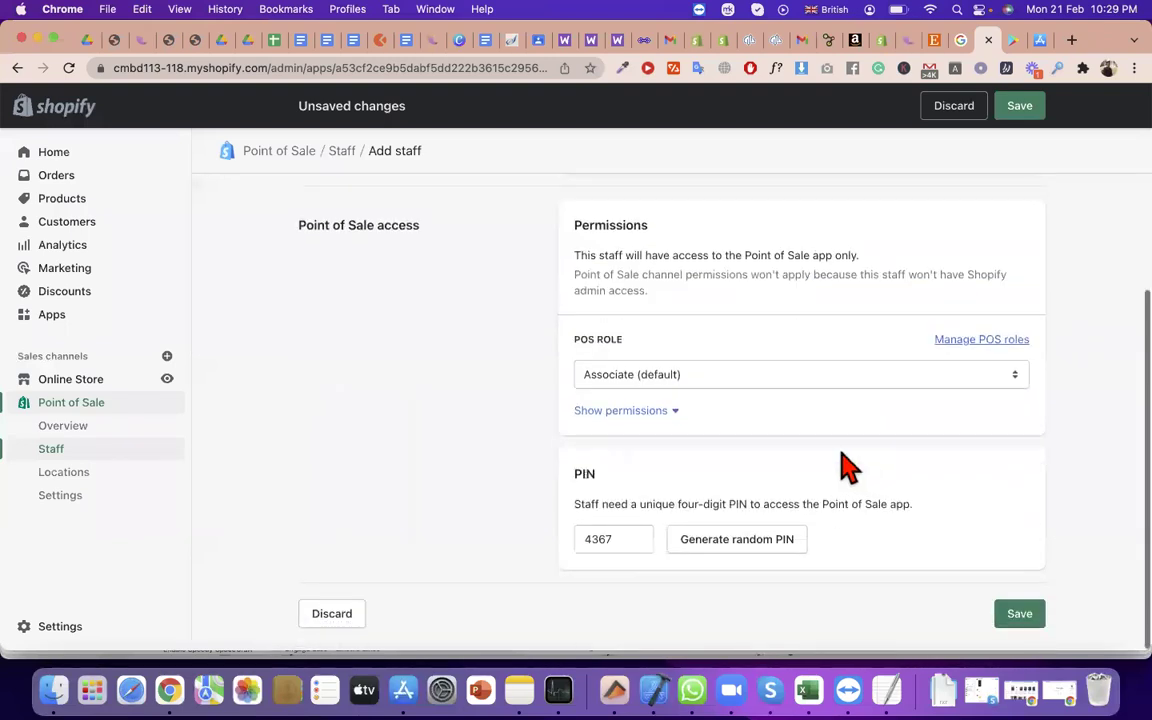
pyautogui.click(699, 385)
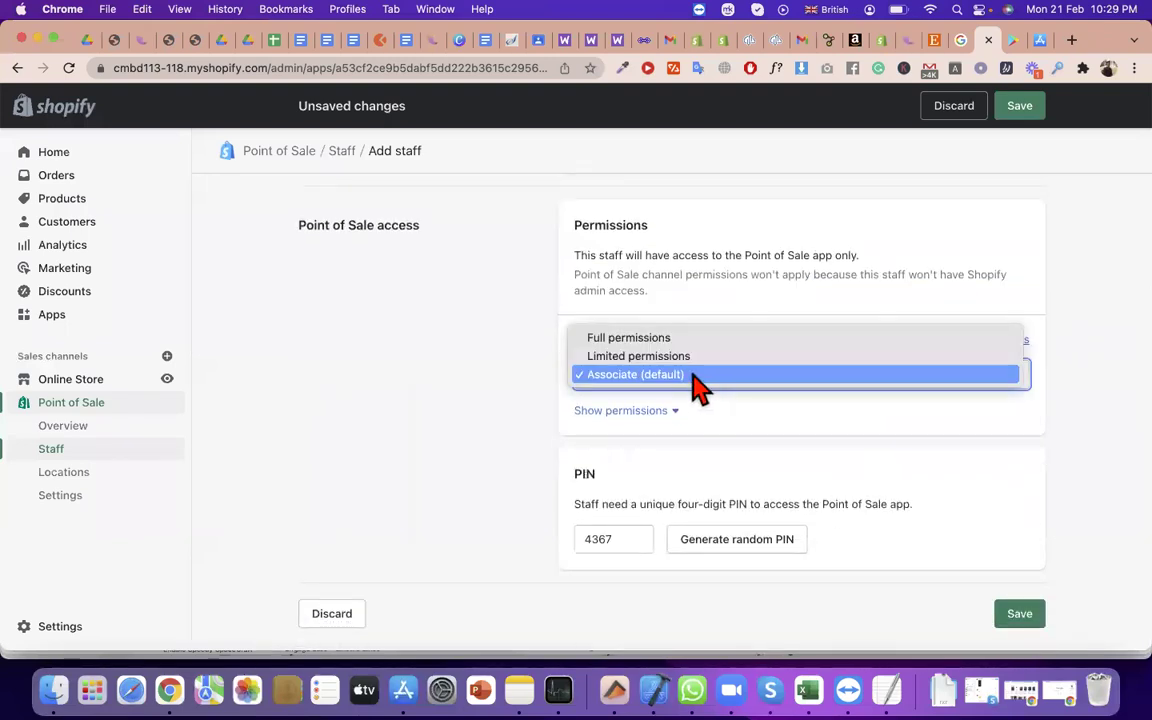
pyautogui.click(712, 358)
pyautogui.click(720, 385)
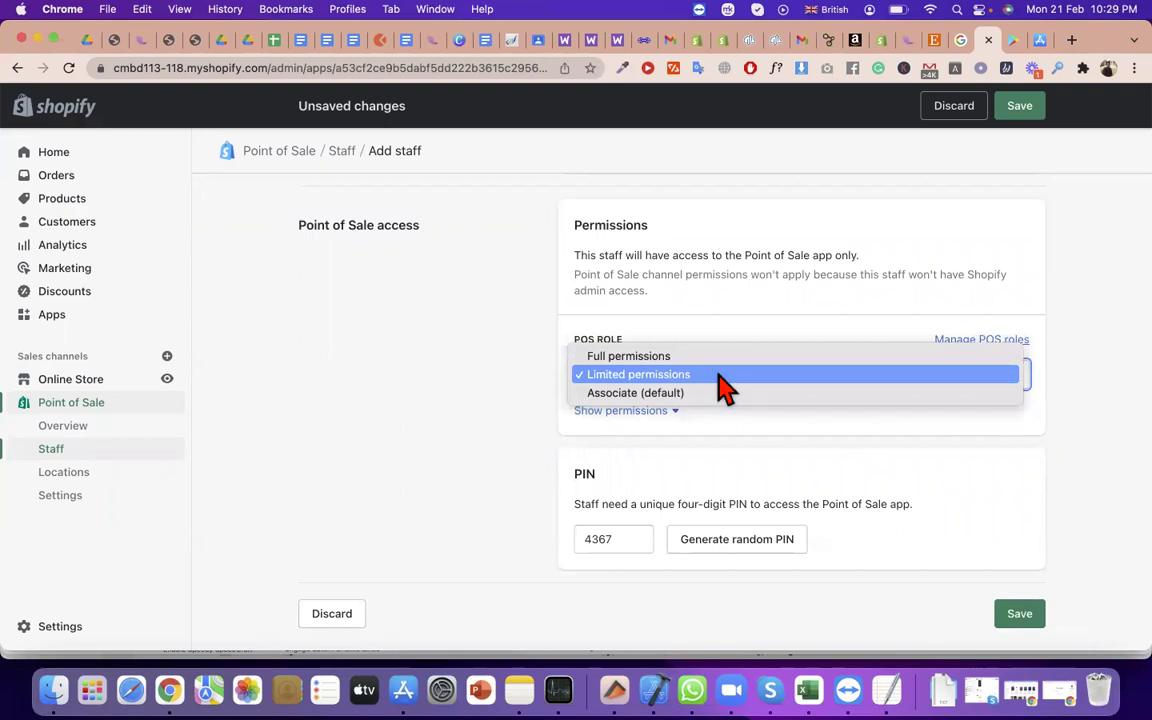
pyautogui.click(708, 394)
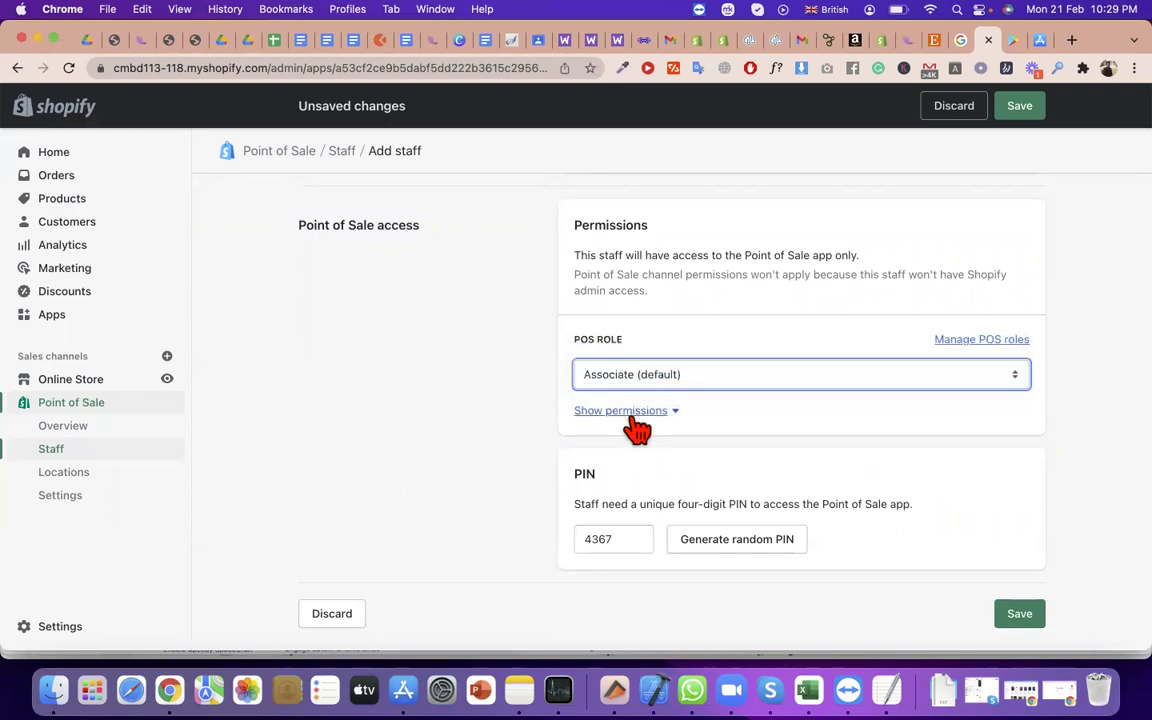
pyautogui.click(628, 411)
pyautogui.scroll(-1, 898, 512)
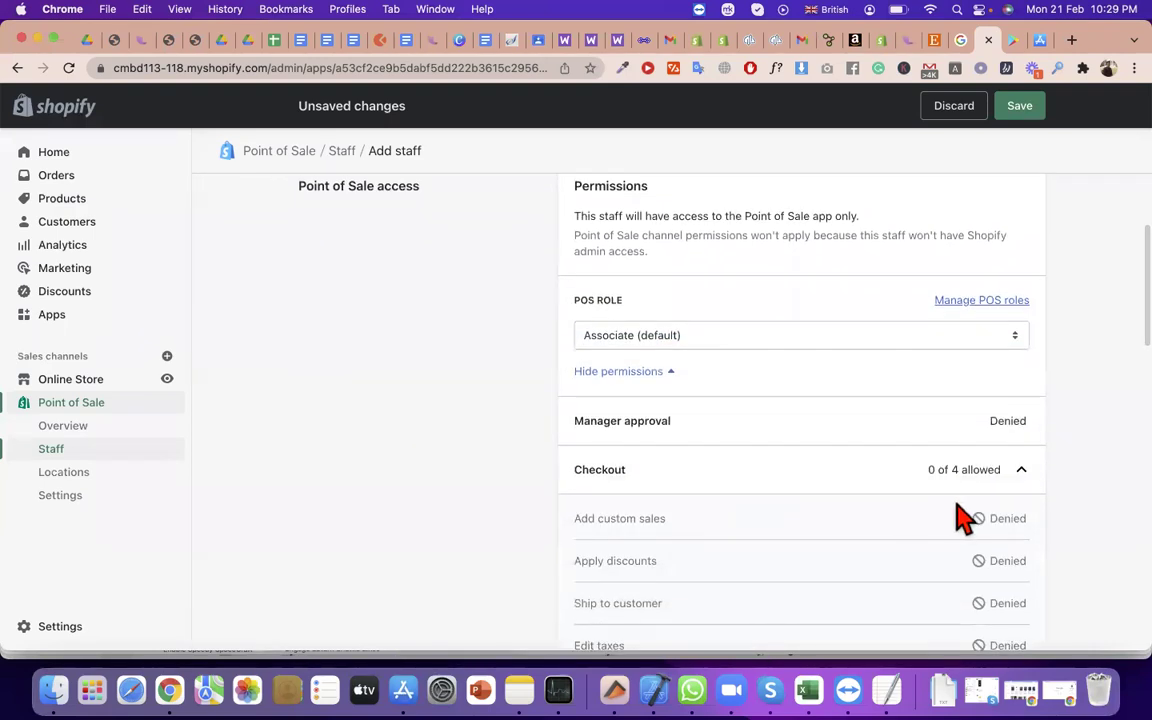
pyautogui.scroll(-2, 900, 520)
pyautogui.moveTo(666, 436); pyautogui.dragTo(578, 435)
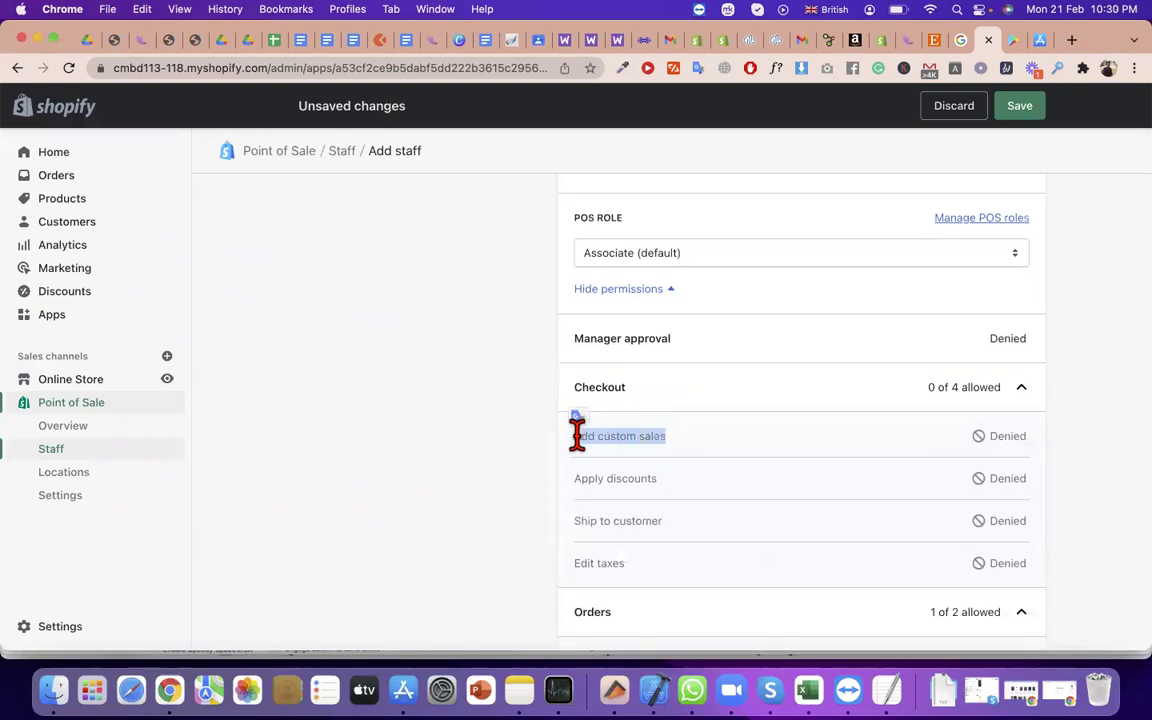
pyautogui.click(1007, 435)
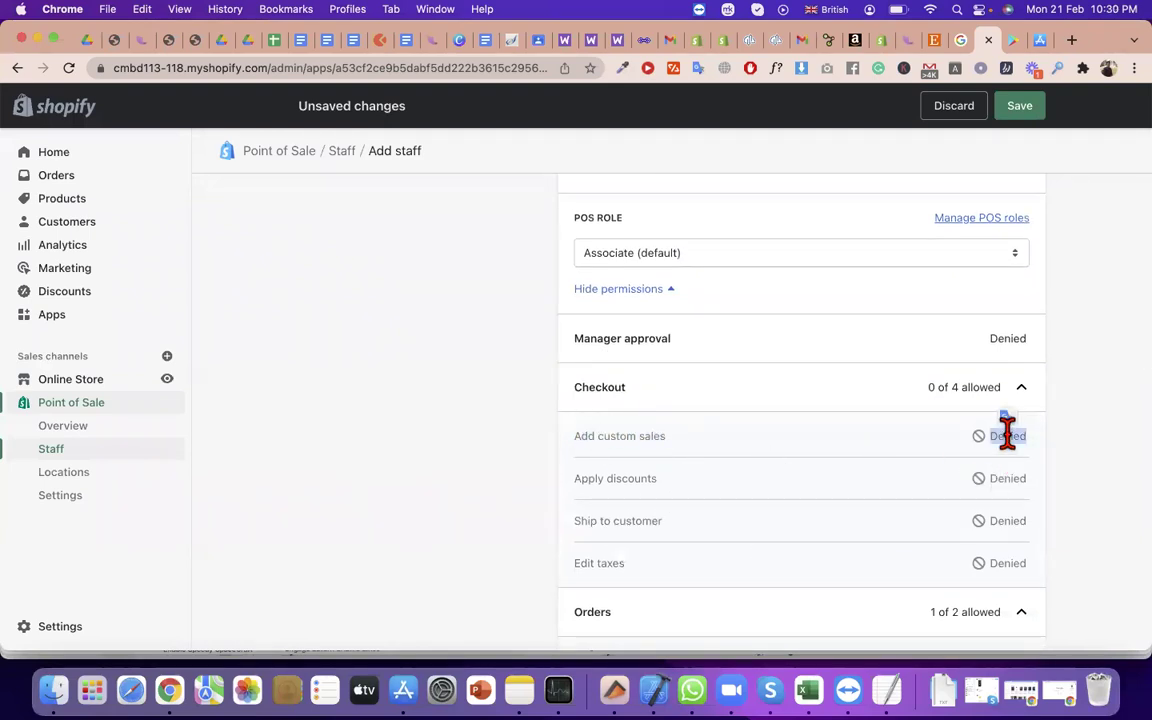
pyautogui.scroll(-1, 1007, 435)
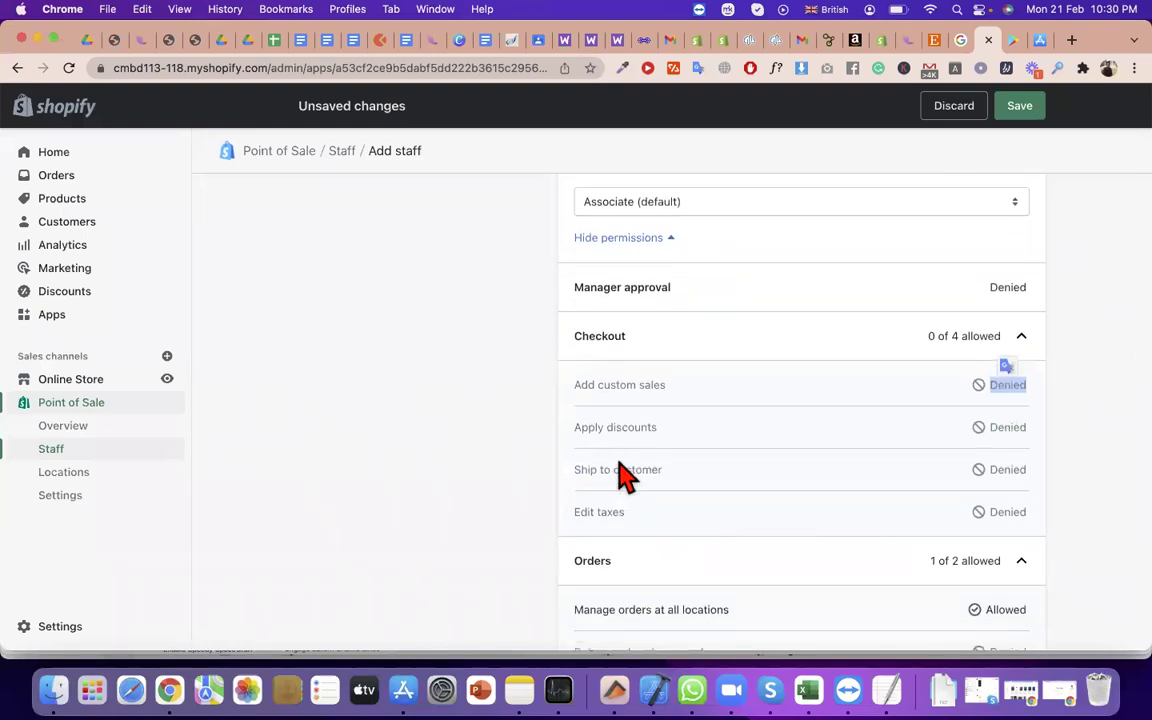
pyautogui.scroll(-2, 618, 473)
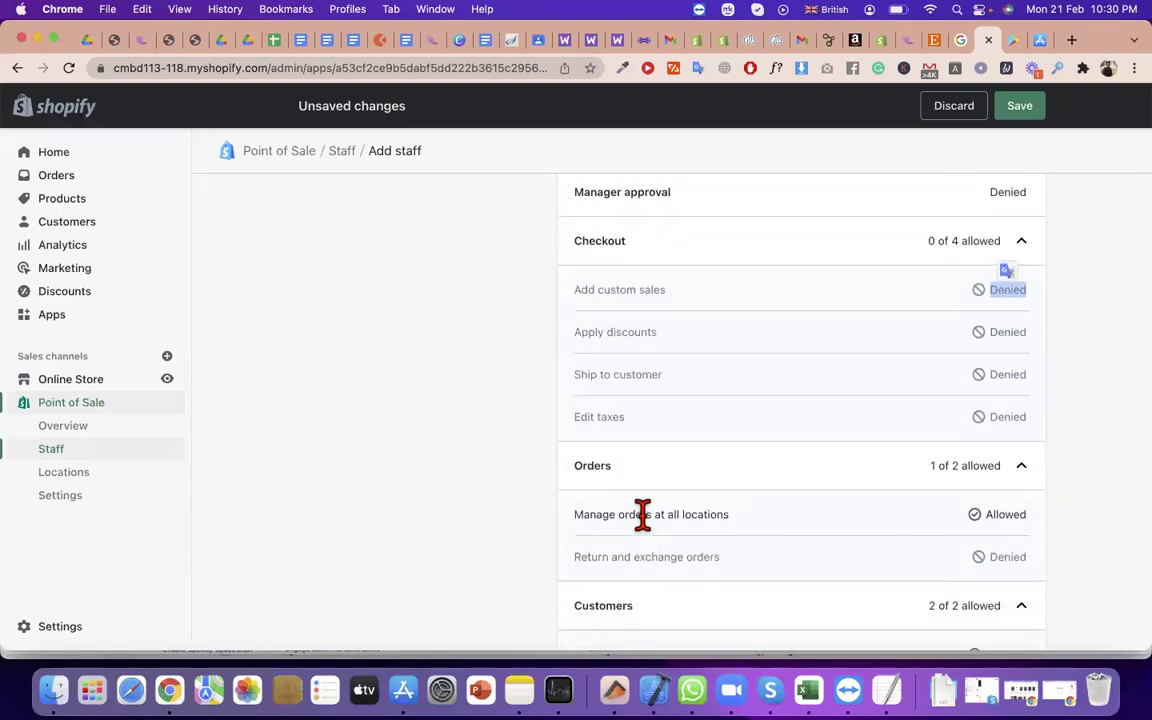
pyautogui.tripleClick(642, 515)
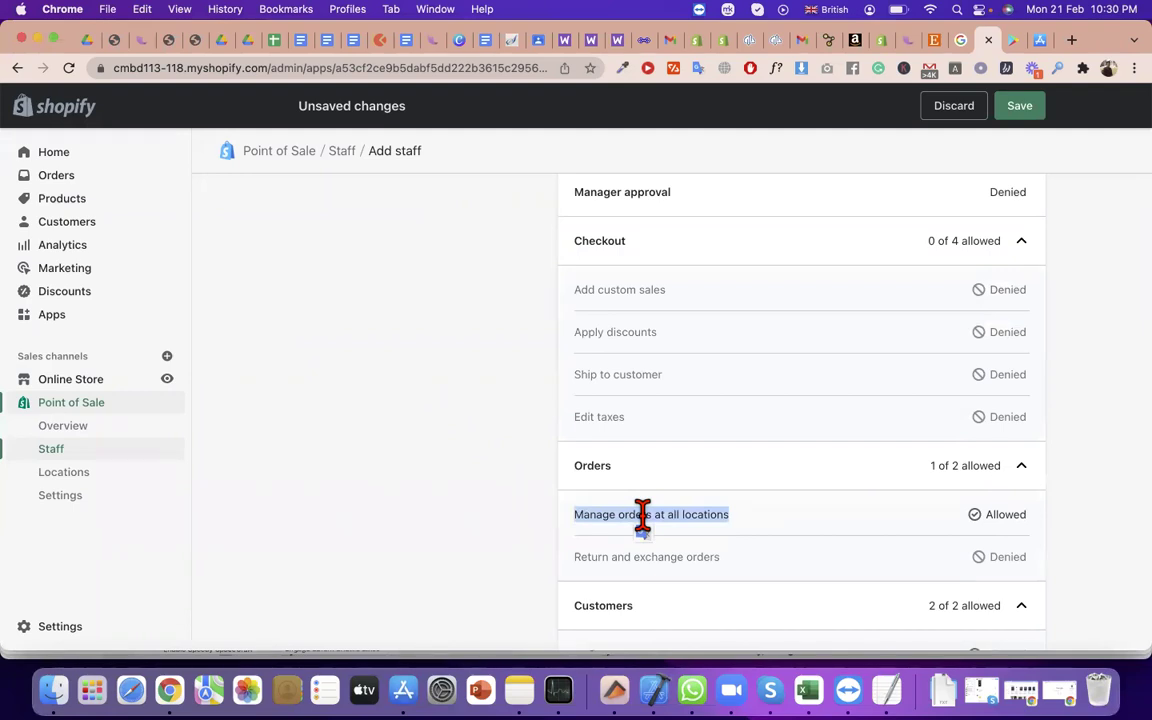
pyautogui.scroll(-3, 642, 515)
pyautogui.scroll(-1, 1034, 509)
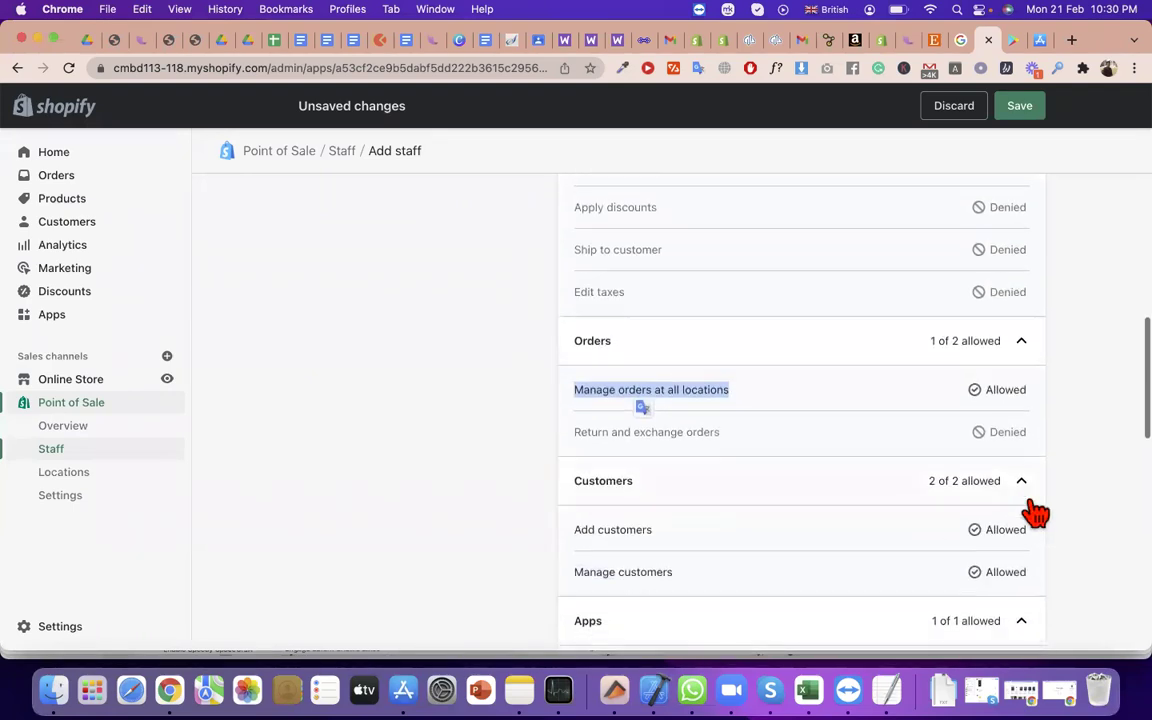
pyautogui.moveTo(663, 535); pyautogui.dragTo(599, 522)
pyautogui.moveTo(697, 580); pyautogui.dragTo(573, 563)
pyautogui.scroll(-2, 573, 563)
pyautogui.moveTo(797, 607); pyautogui.dragTo(574, 588)
pyautogui.scroll(-5, 994, 588)
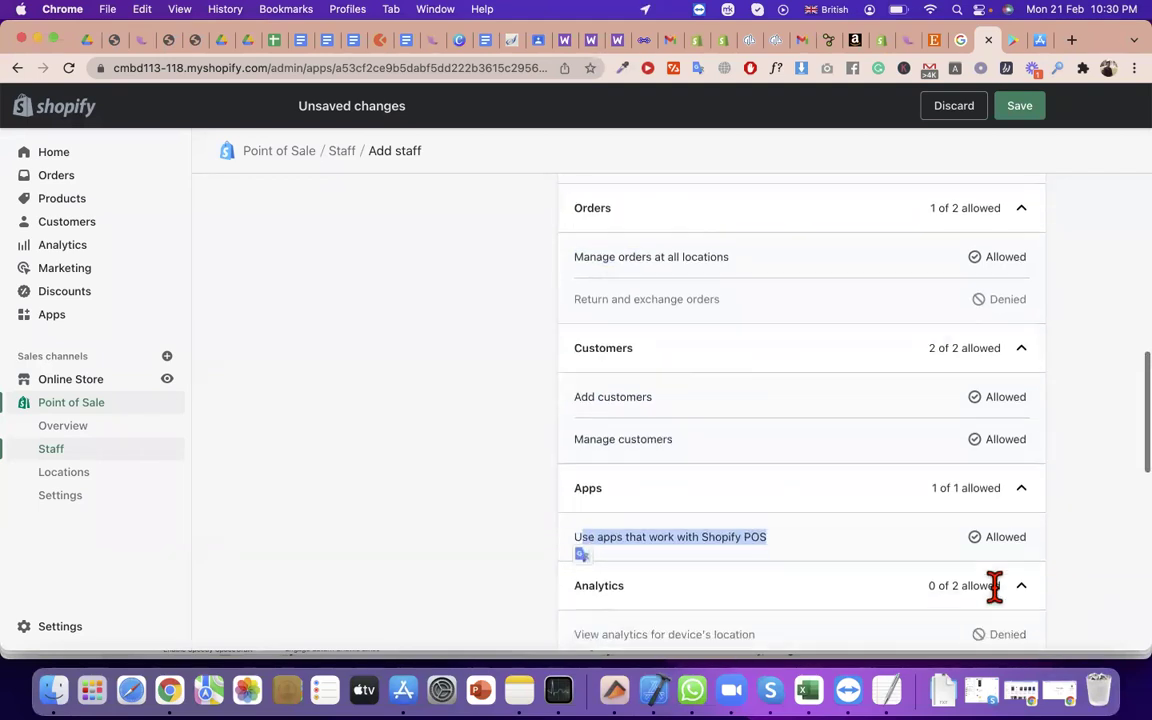
pyautogui.moveTo(650, 413); pyautogui.dragTo(848, 501)
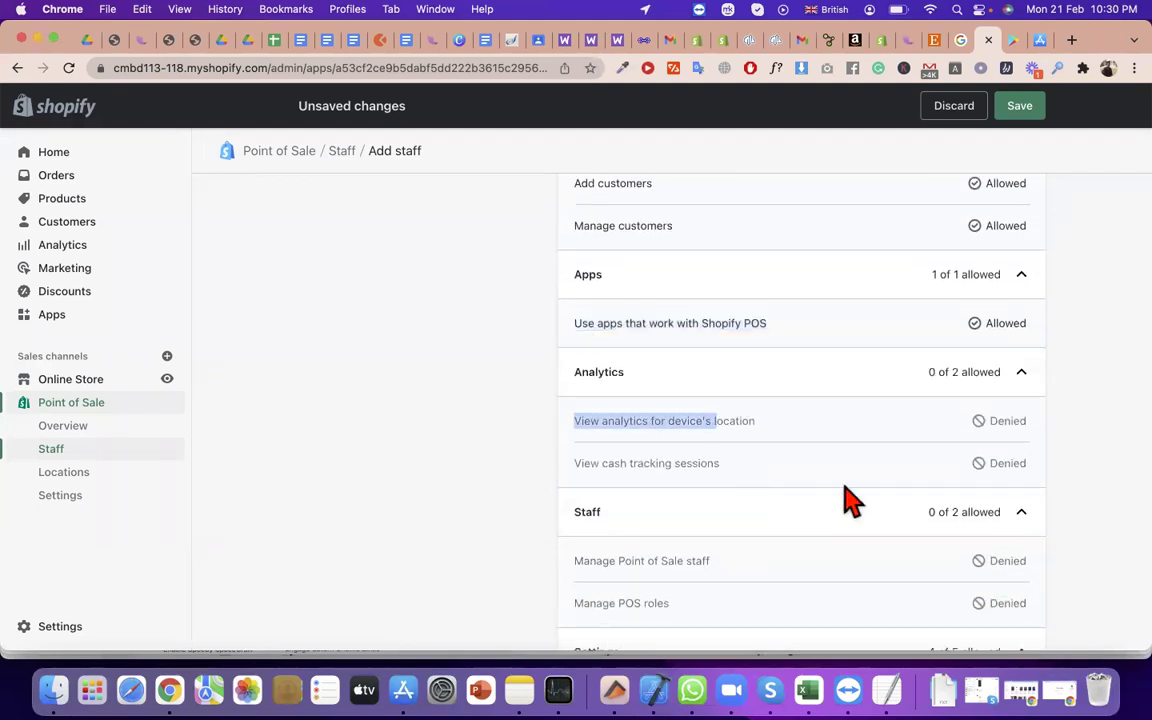
pyautogui.scroll(-5, 848, 501)
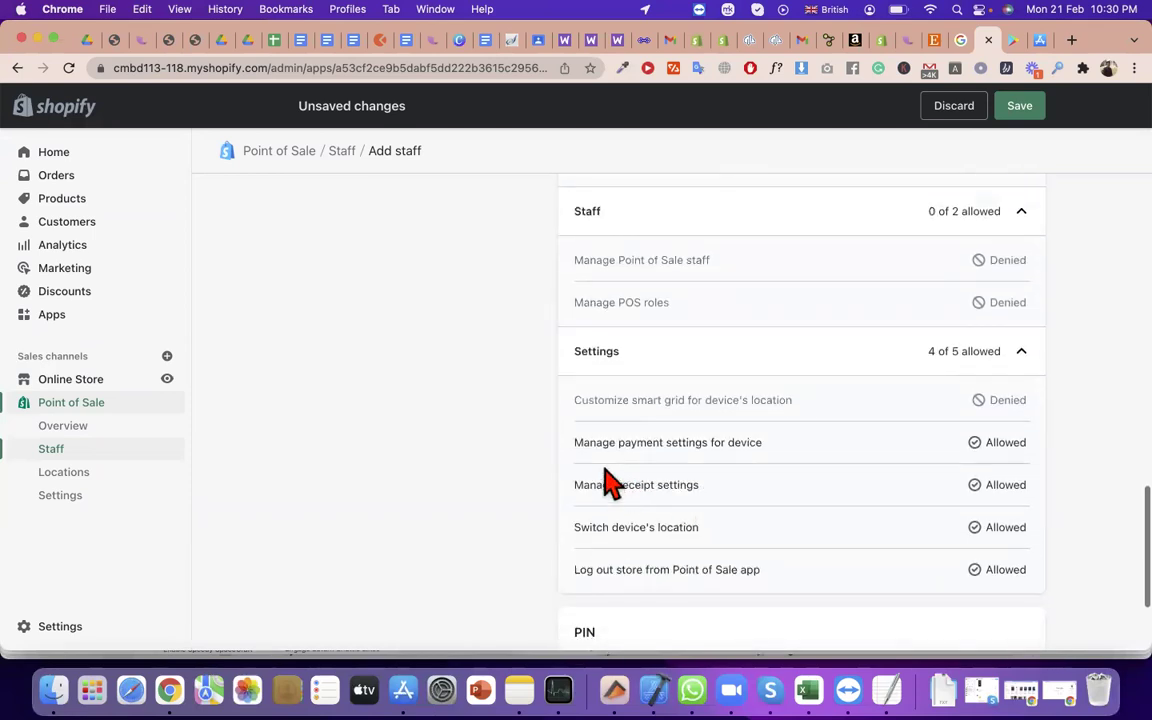
pyautogui.moveTo(597, 442); pyautogui.dragTo(787, 489)
pyautogui.tripleClick(737, 442)
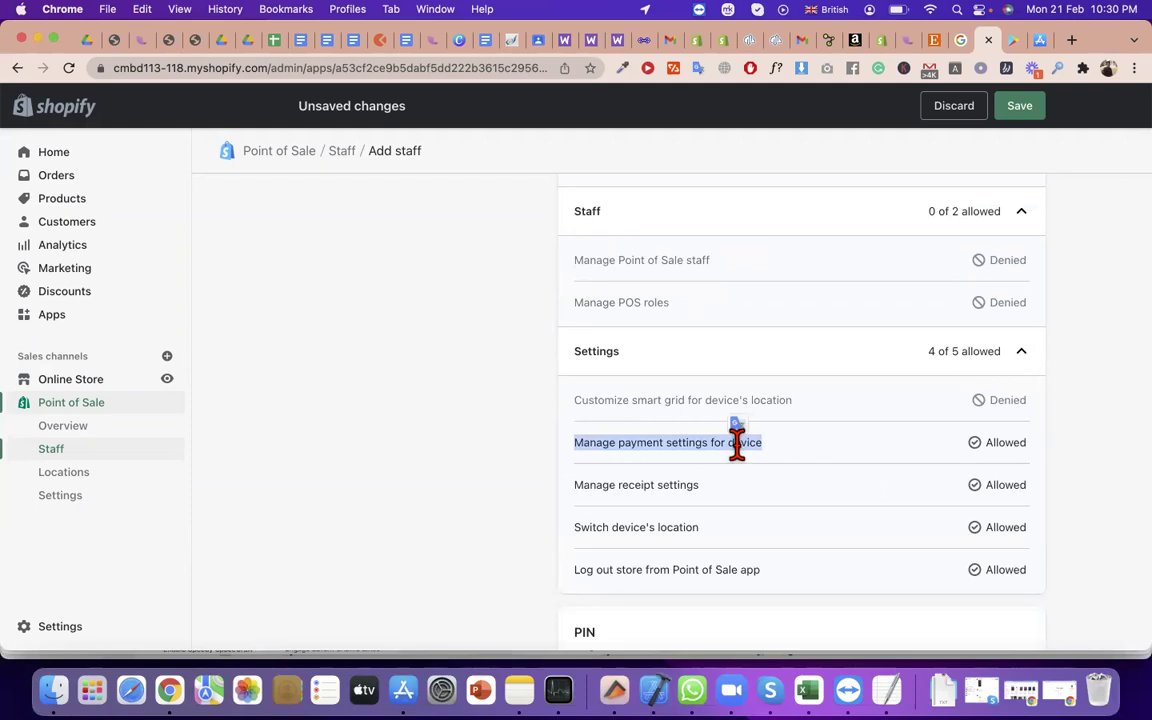
pyautogui.doubleClick(595, 485)
pyautogui.click(683, 466)
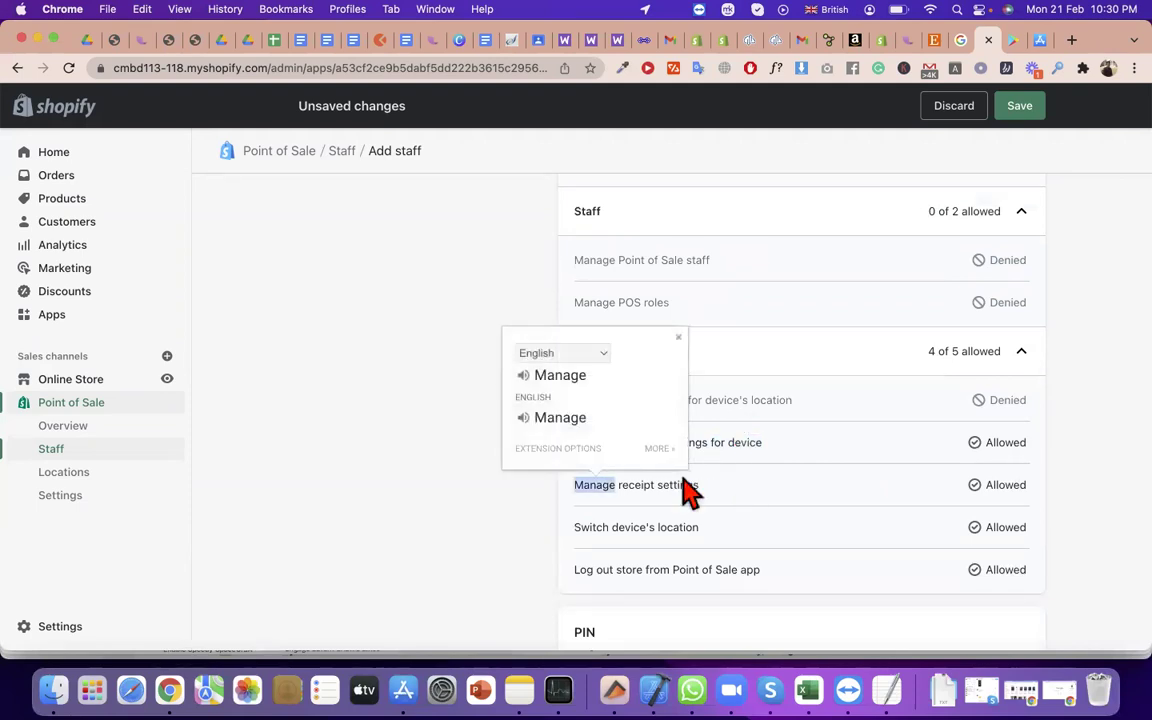
pyautogui.tripleClick(675, 485)
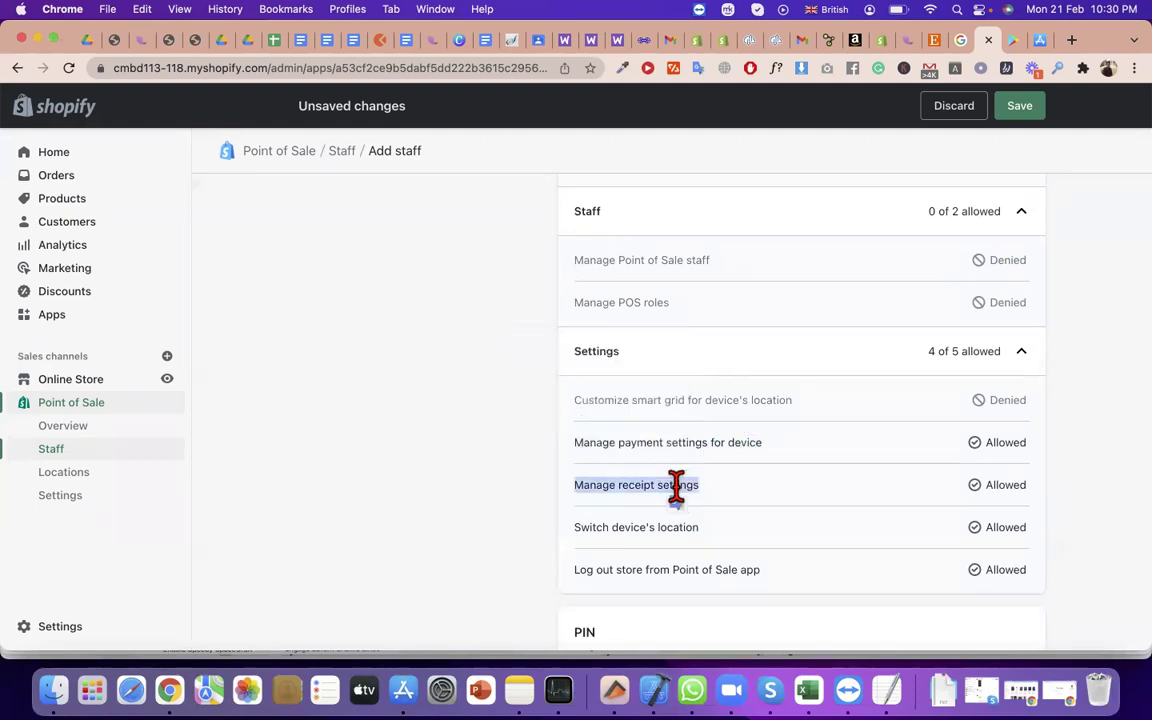
pyautogui.scroll(-1, 689, 520)
pyautogui.tripleClick(675, 515)
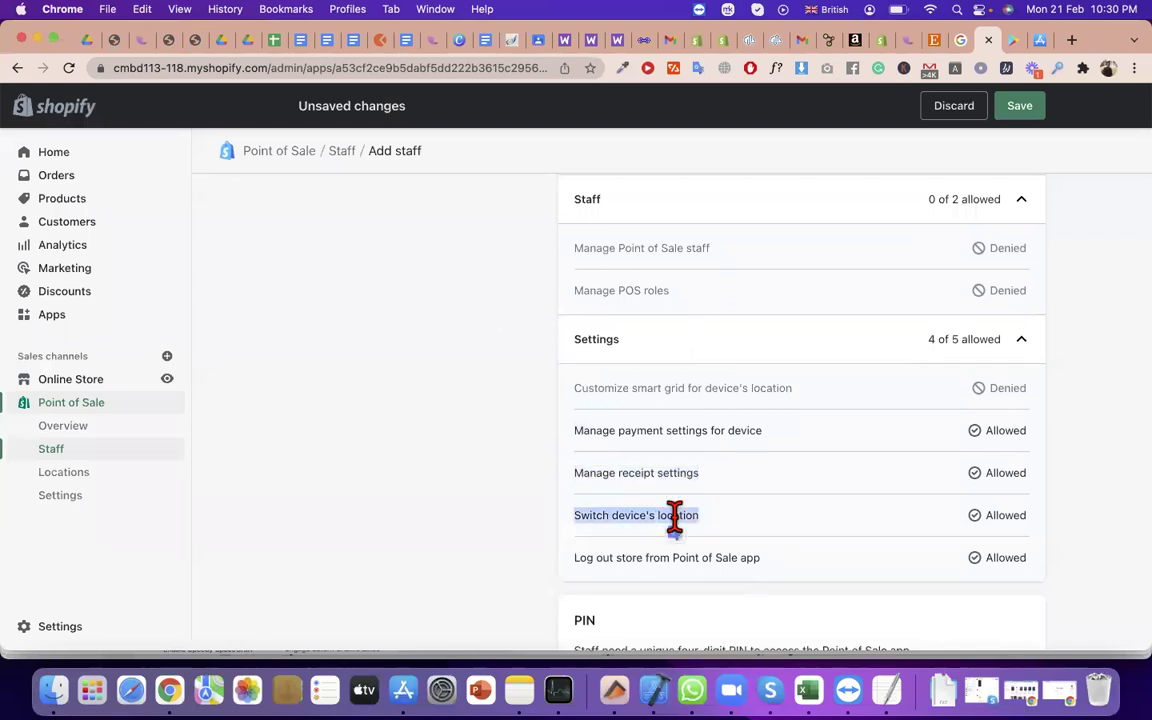
pyautogui.moveTo(645, 556); pyautogui.dragTo(790, 580)
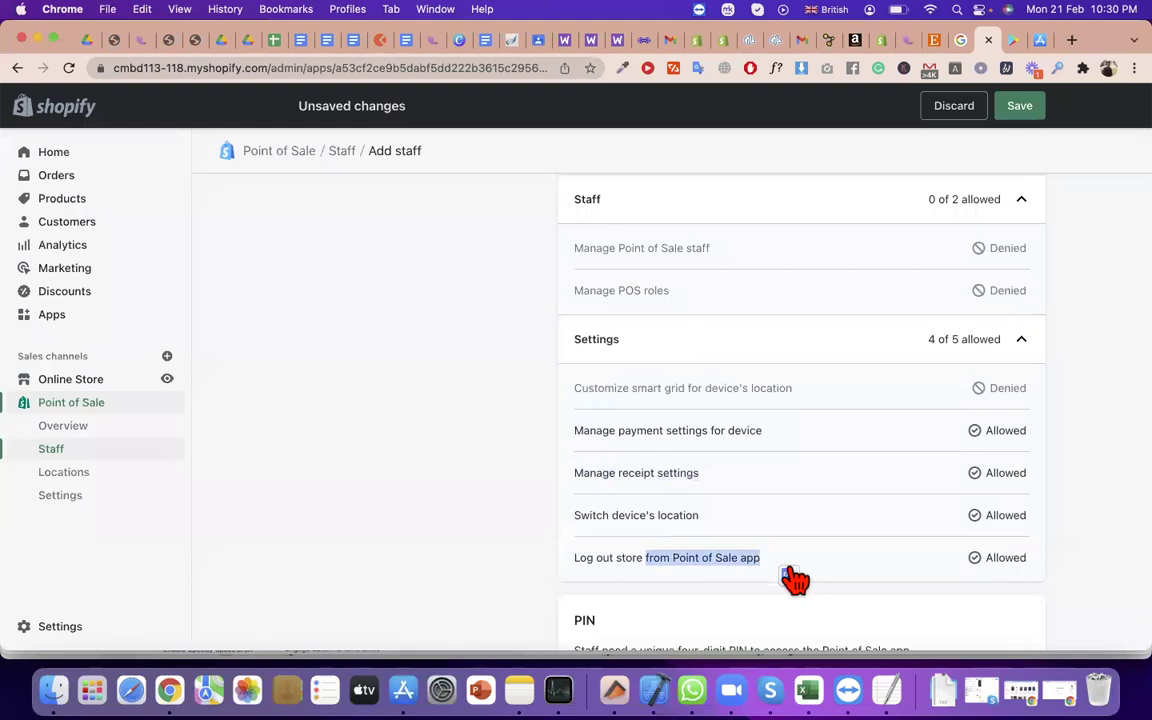
pyautogui.scroll(1, 795, 578)
pyautogui.scroll(-3, 805, 522)
pyautogui.scroll(10, 805, 522)
pyautogui.scroll(10, 805, 522)
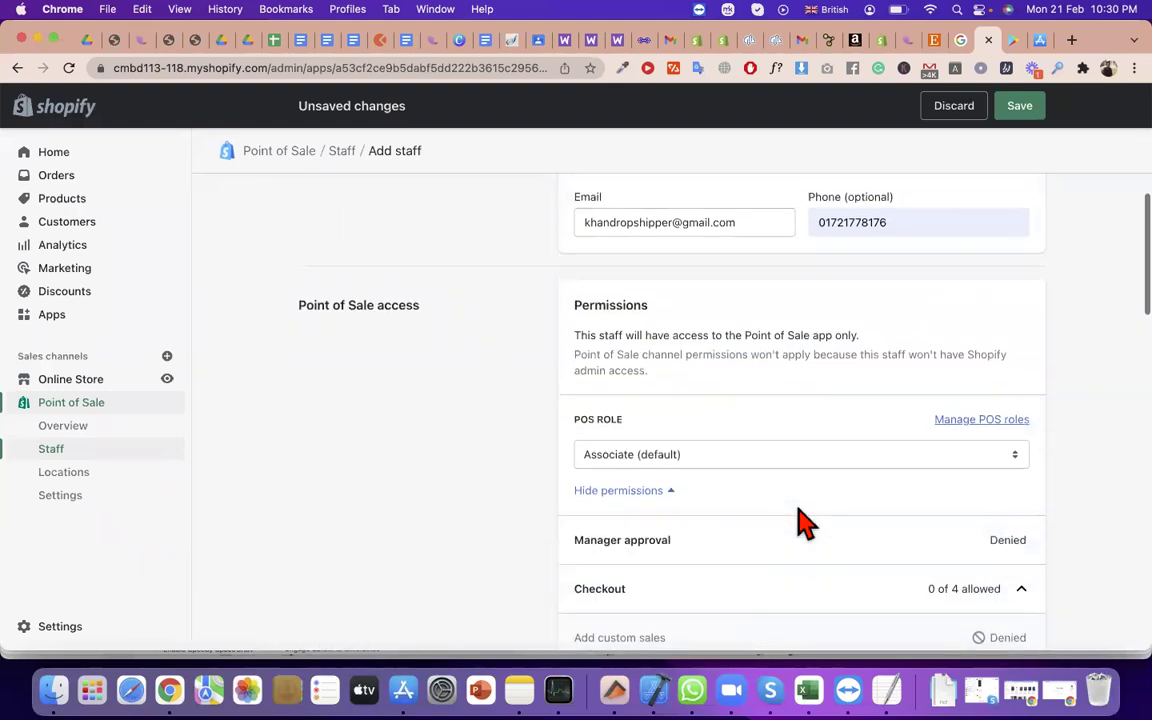
# Switch the POS role to Full permissions and review its checkout permissions
pyautogui.click(705, 485)
pyautogui.click(700, 458)
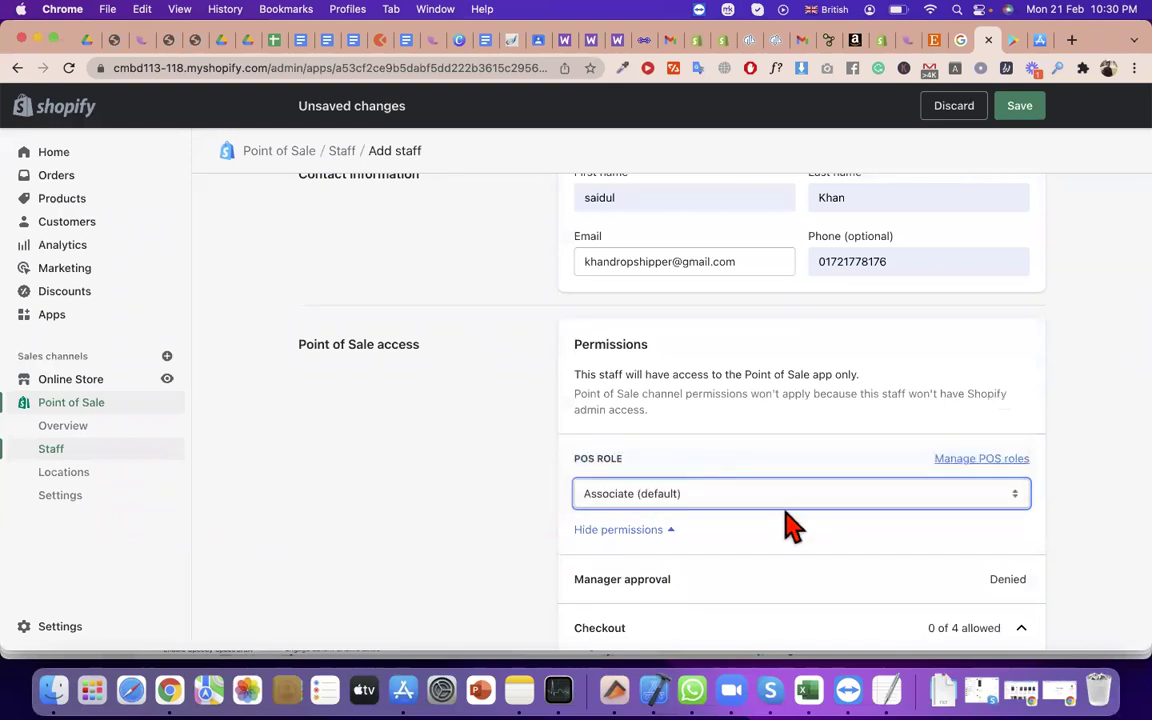
pyautogui.scroll(-5, 802, 535)
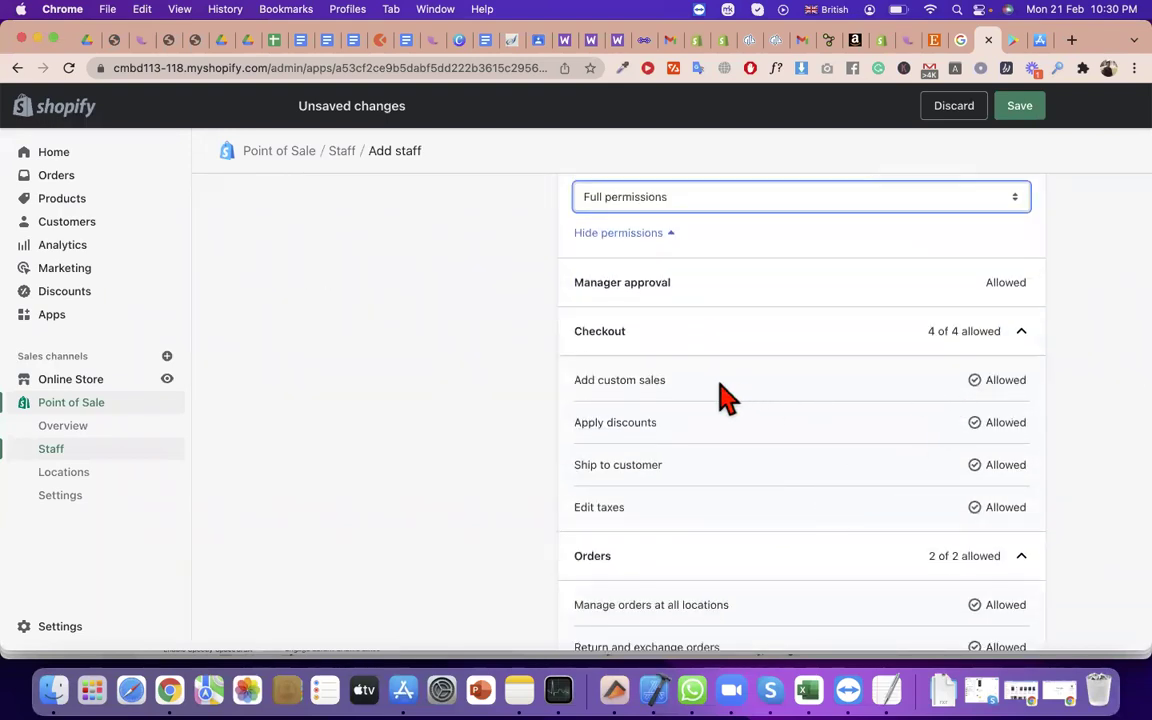
pyautogui.moveTo(666, 380); pyautogui.dragTo(582, 380)
pyautogui.doubleClick(611, 421)
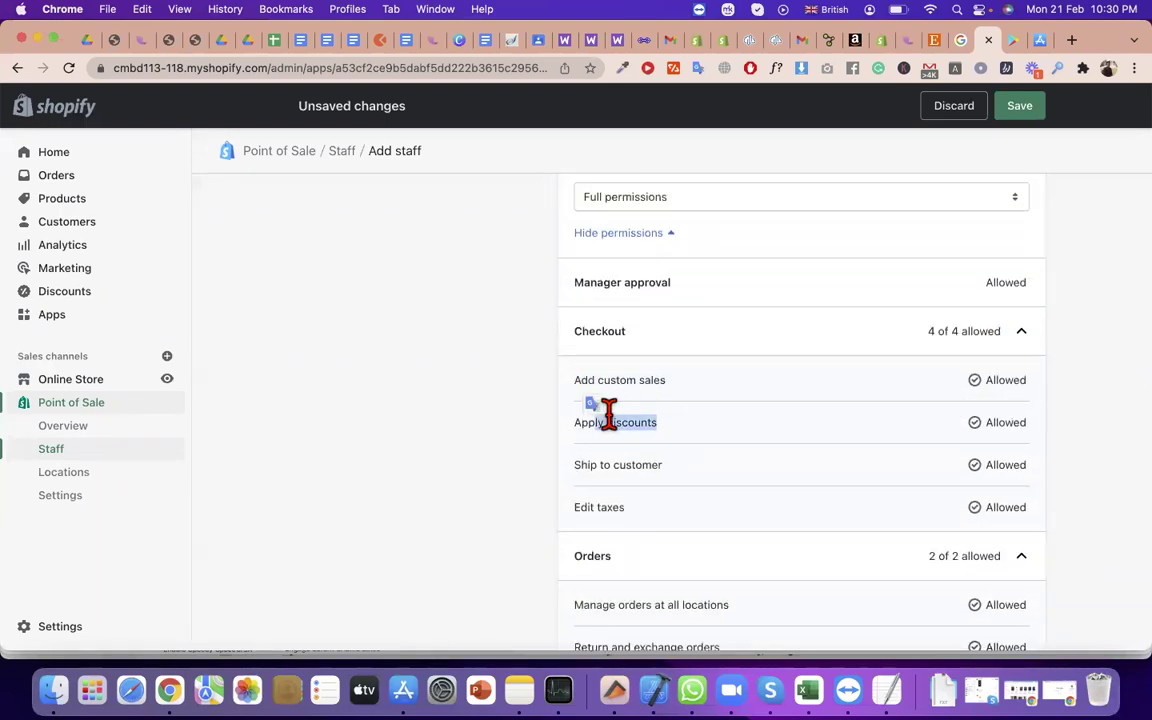
pyautogui.tripleClick(586, 464)
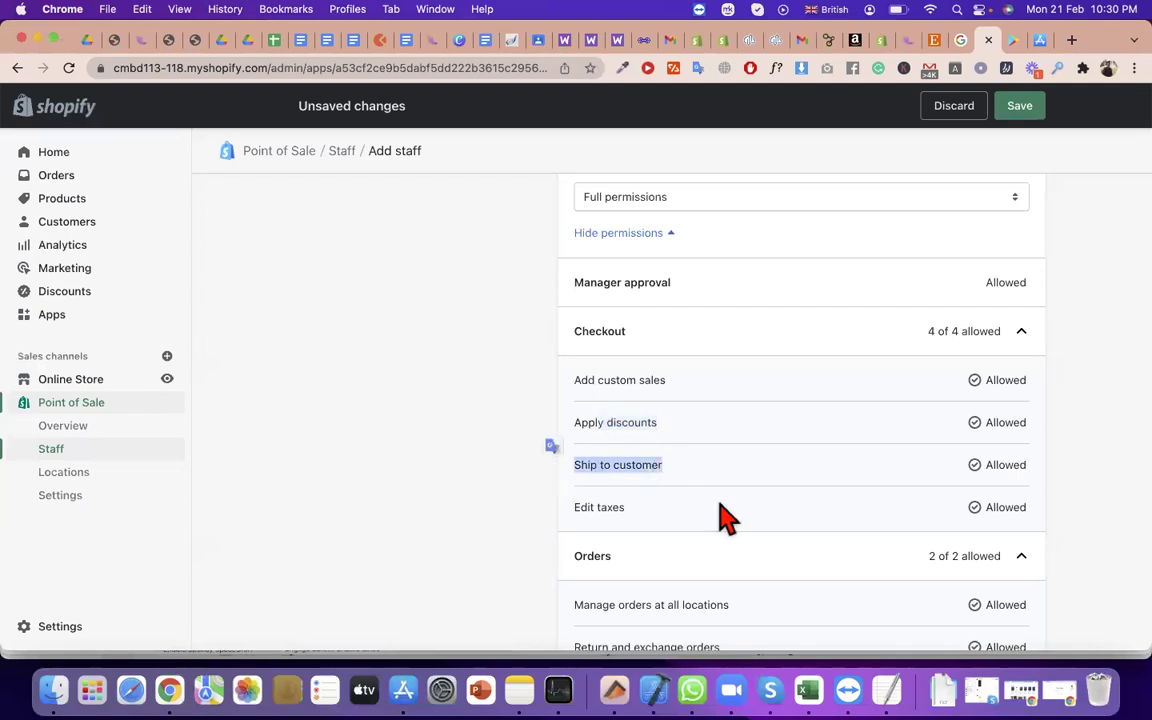
pyautogui.moveTo(727, 517); pyautogui.dragTo(560, 504)
pyautogui.scroll(2, 715, 406)
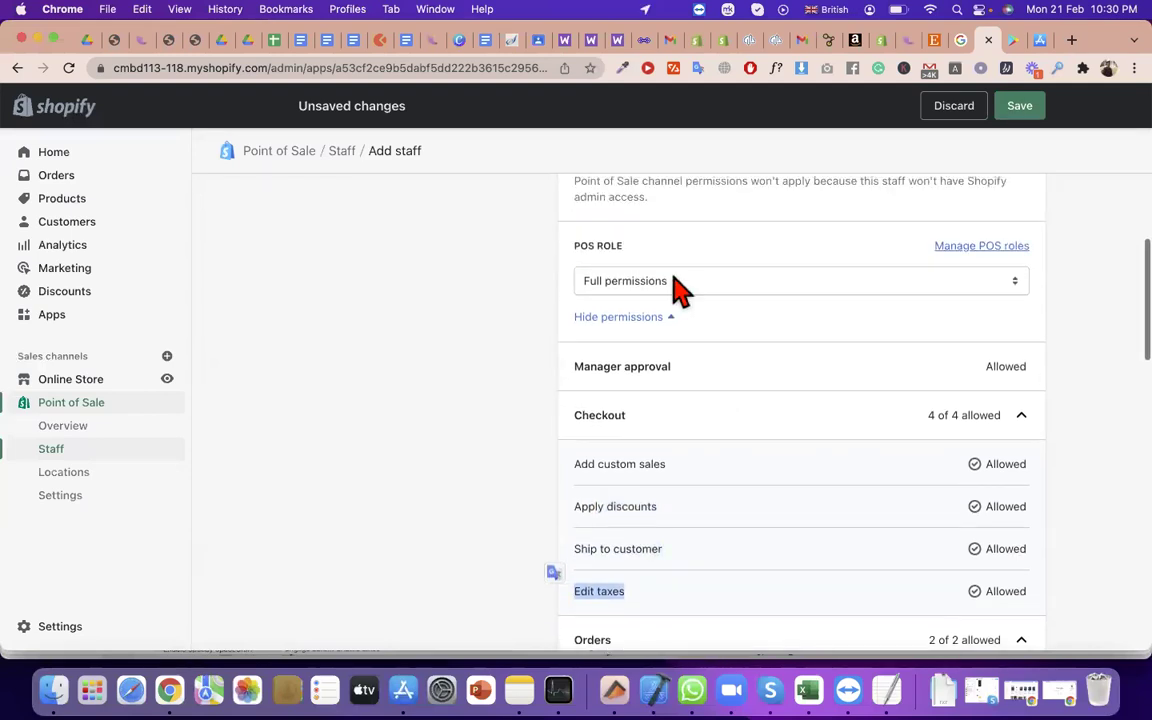
# Set the POS role to Limited permissions and scroll through its permission sections
pyautogui.click(675, 285)
pyautogui.click(685, 322)
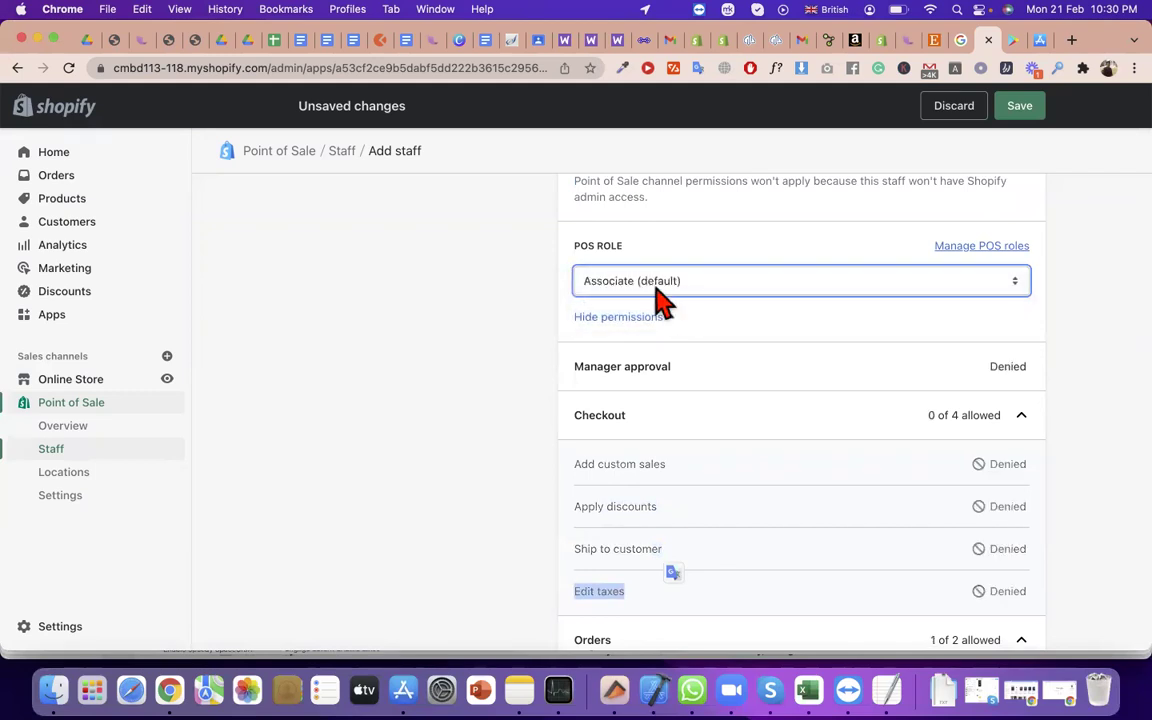
pyautogui.click(657, 288)
pyautogui.click(645, 265)
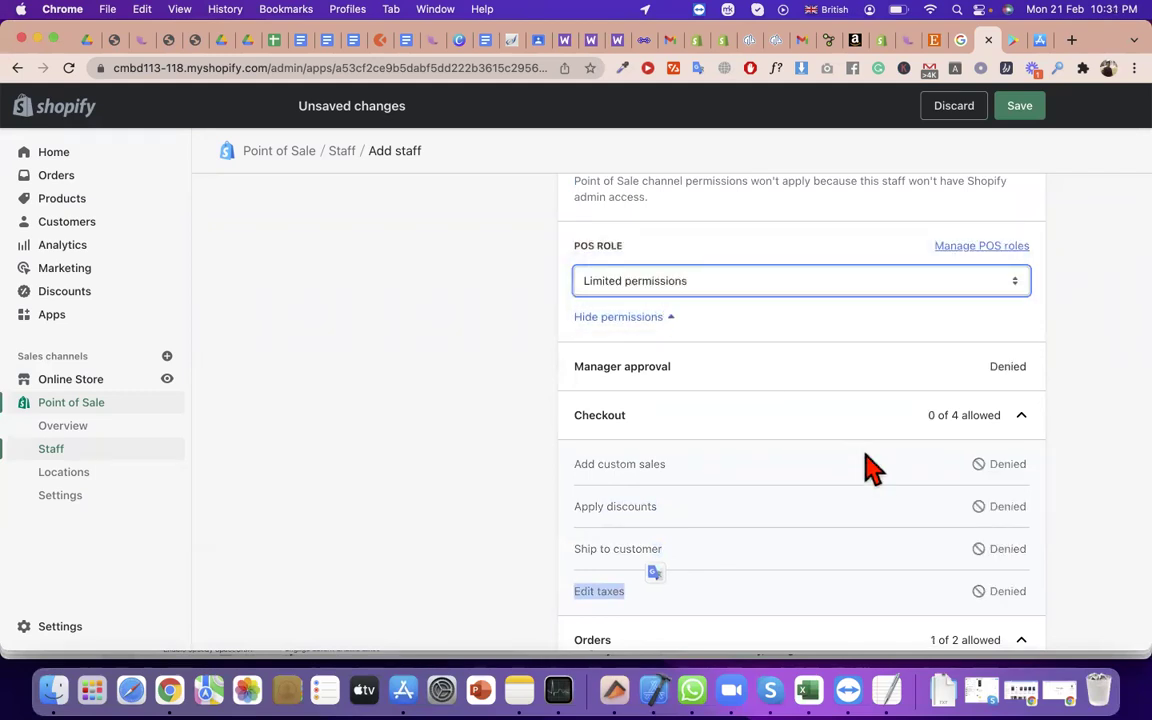
pyautogui.scroll(-2, 869, 468)
pyautogui.scroll(-3, 968, 470)
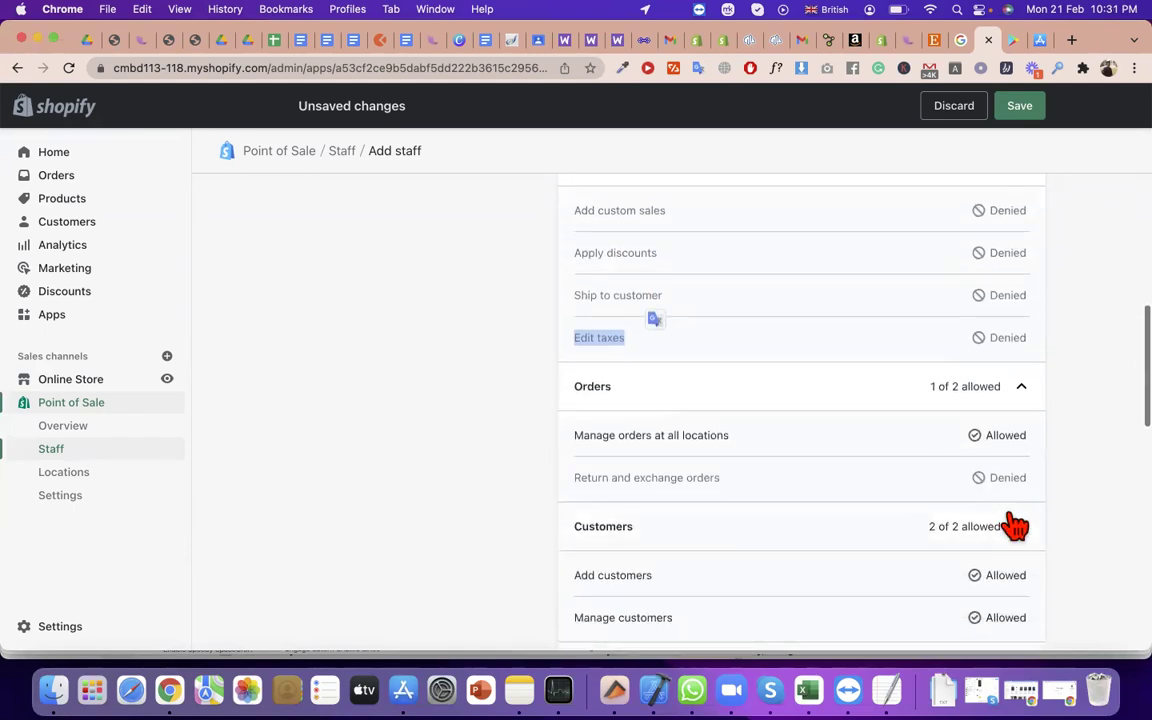
pyautogui.scroll(-1, 1008, 527)
pyautogui.click(985, 432)
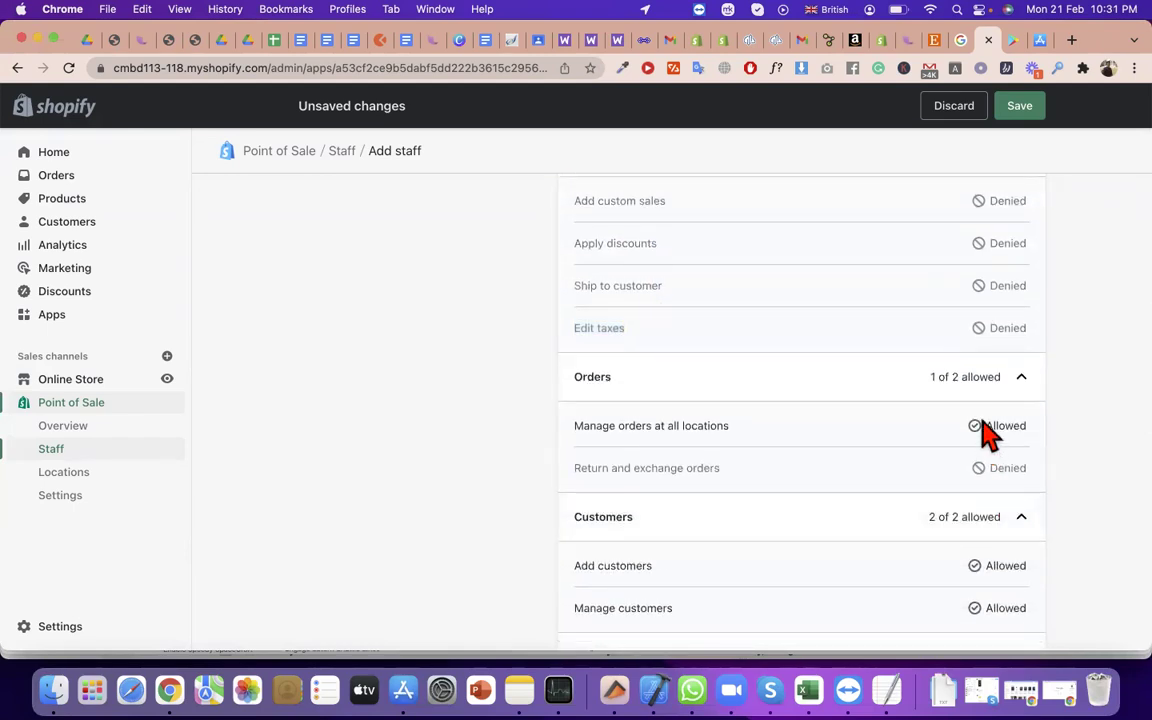
pyautogui.scroll(-6, 985, 435)
pyautogui.scroll(-3, 990, 615)
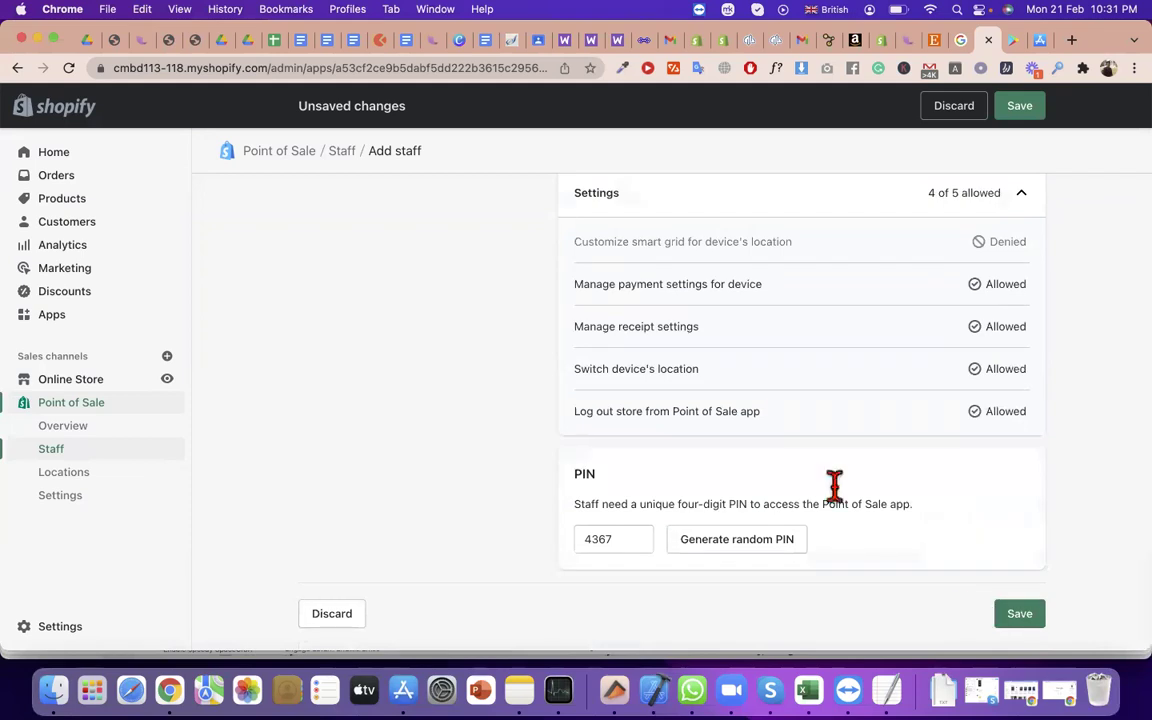
pyautogui.scroll(2, 828, 482)
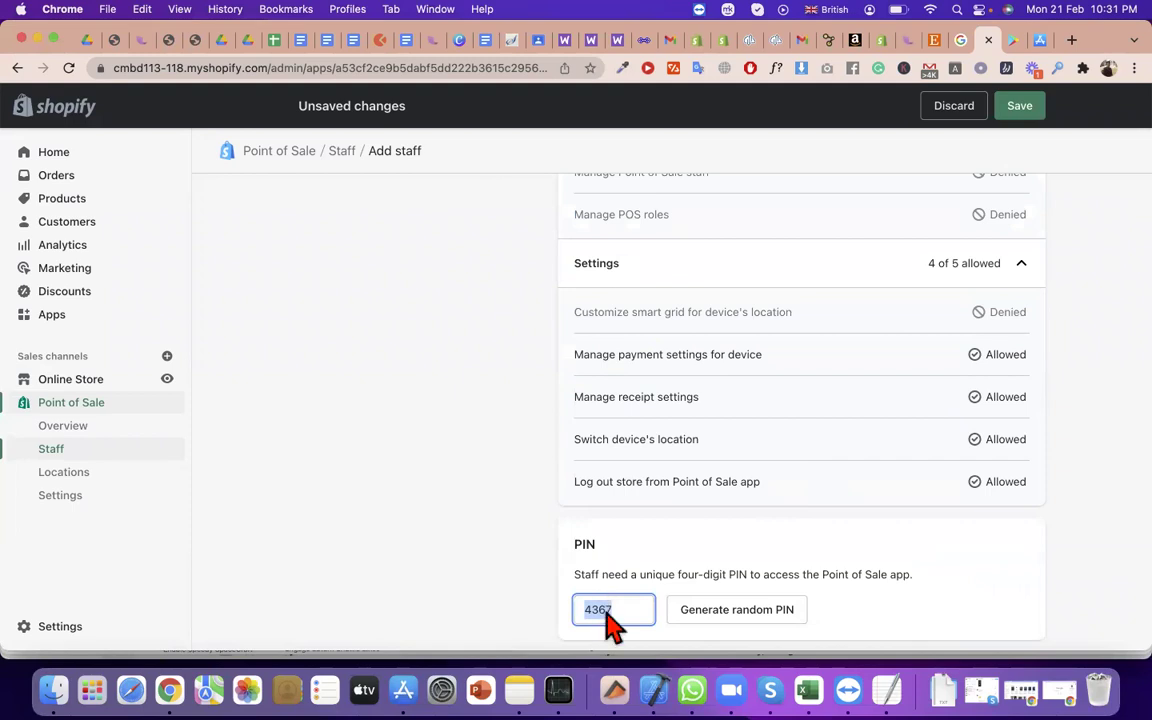
pyautogui.rightClick(610, 625)
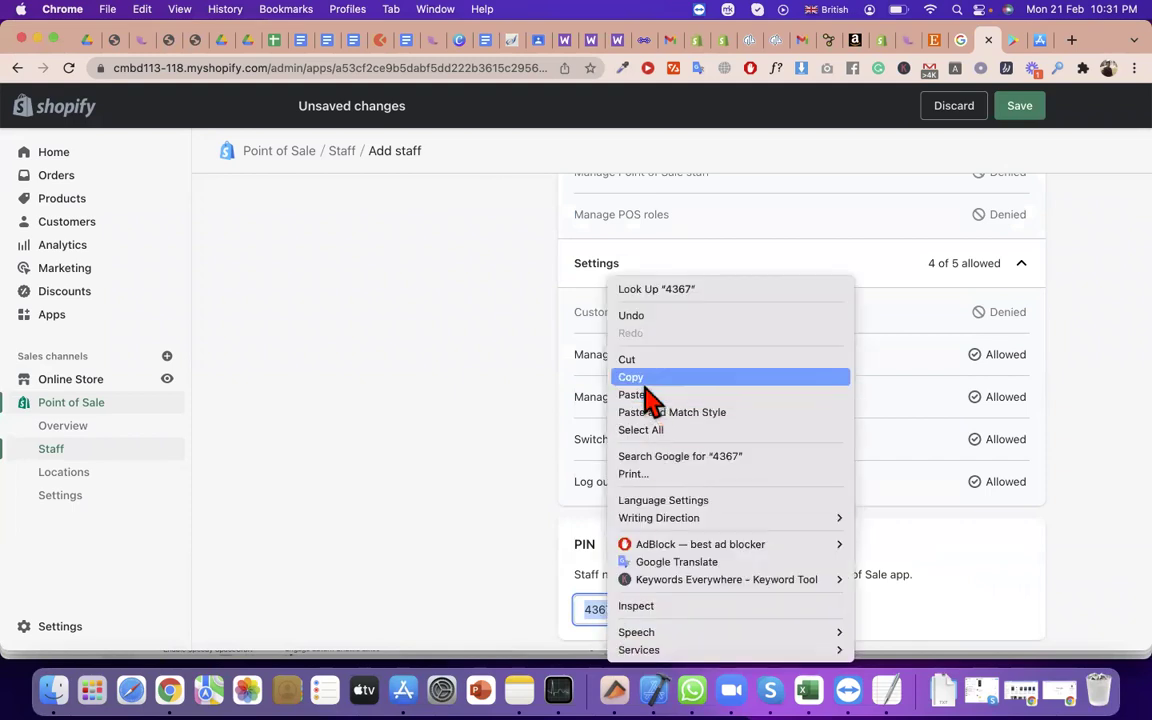
pyautogui.click(640, 378)
pyautogui.scroll(-1, 870, 500)
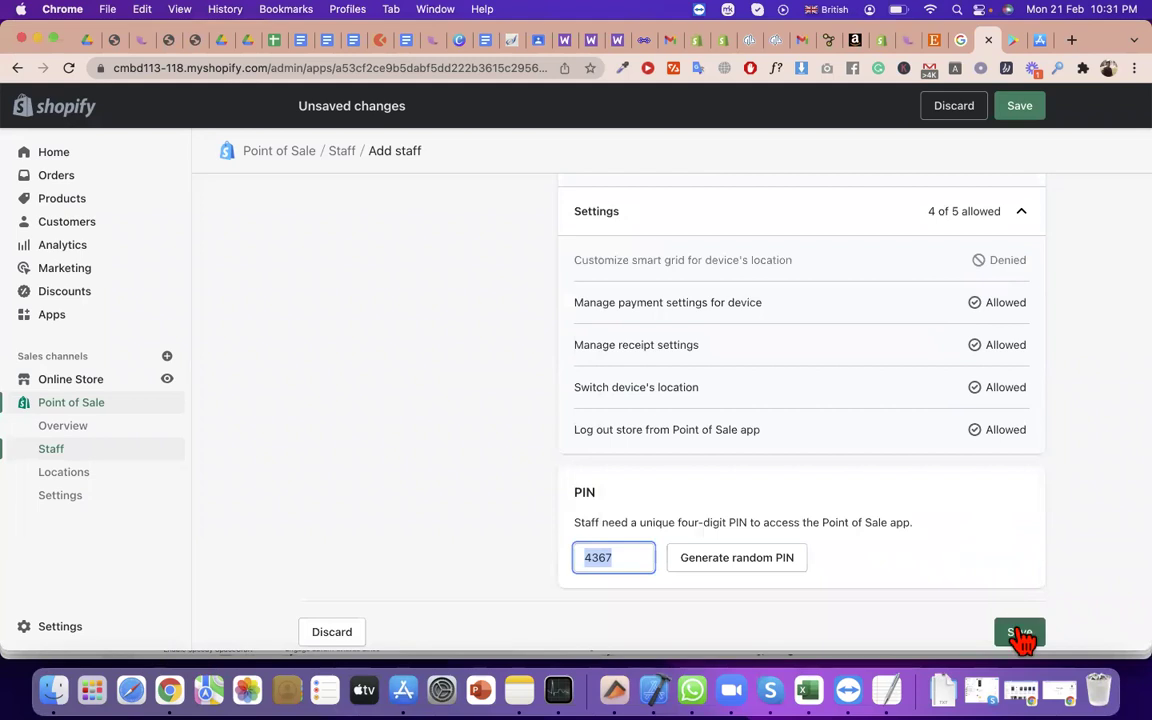
pyautogui.click(1020, 633)
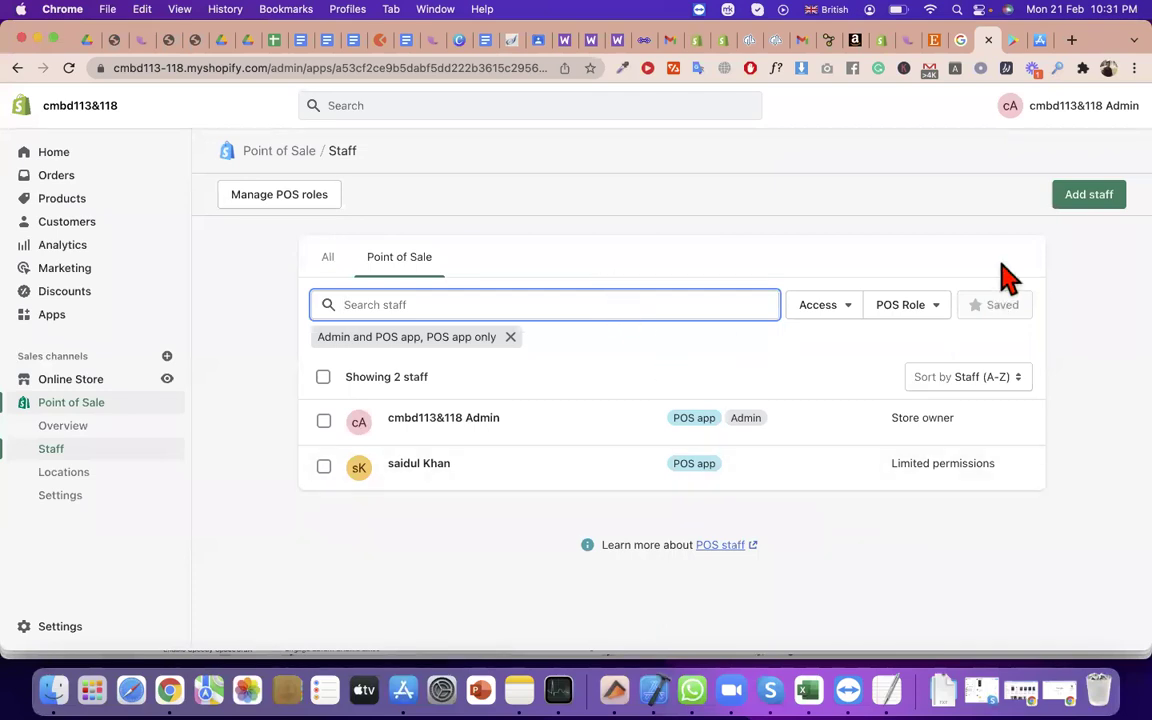
pyautogui.click(1064, 200)
# Paste the staff member's e-mail address and full name into the Add staff form
pyautogui.click(673, 290)
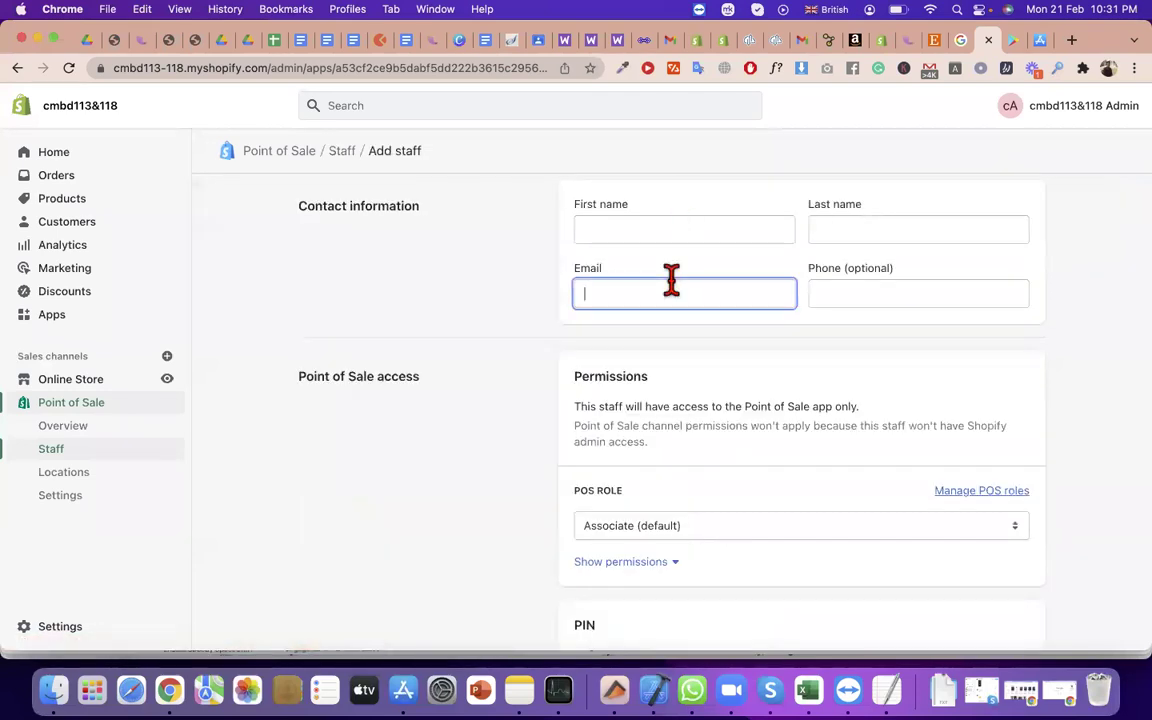
pyautogui.press('super+v')
pyautogui.click(600, 228)
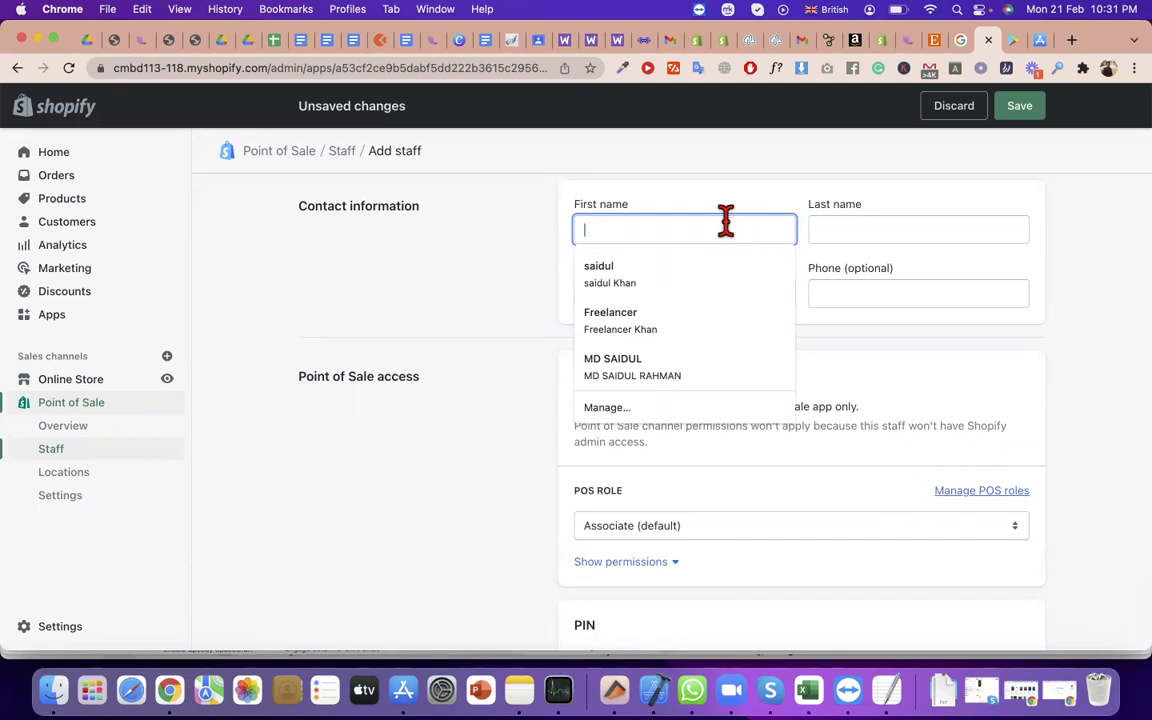
pyautogui.press('super+v')
pyautogui.moveTo(733, 228); pyautogui.dragTo(697, 230)
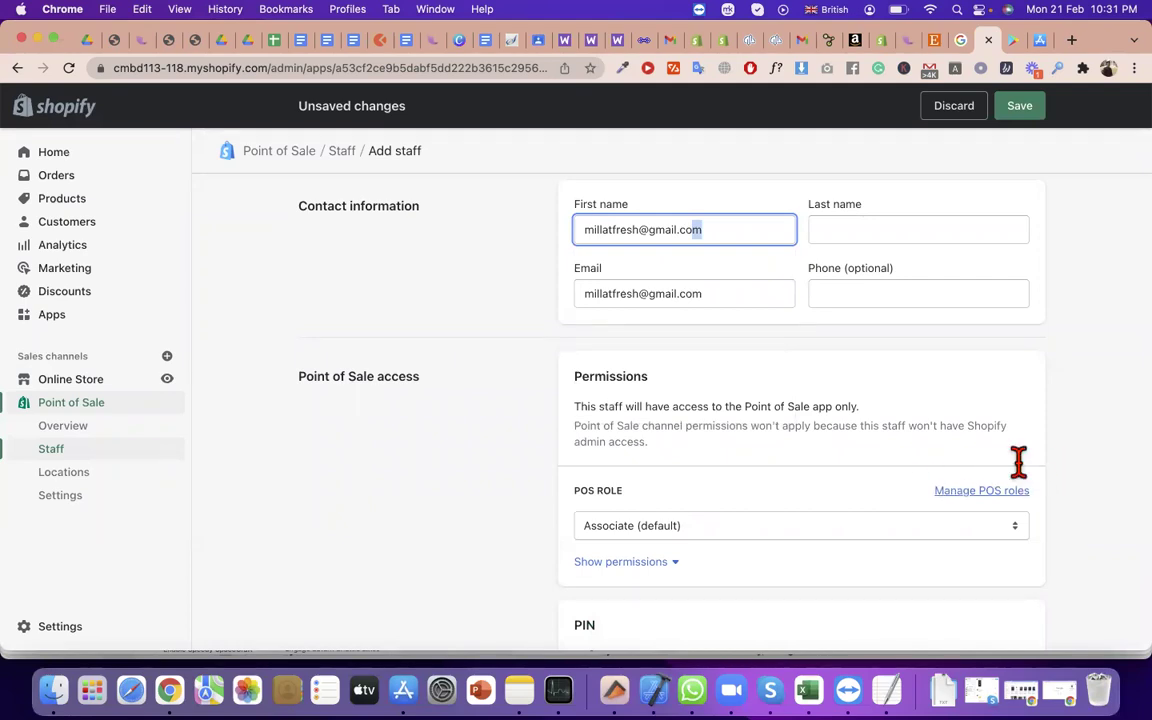
pyautogui.tripleClick(674, 222)
pyautogui.press('super+v')
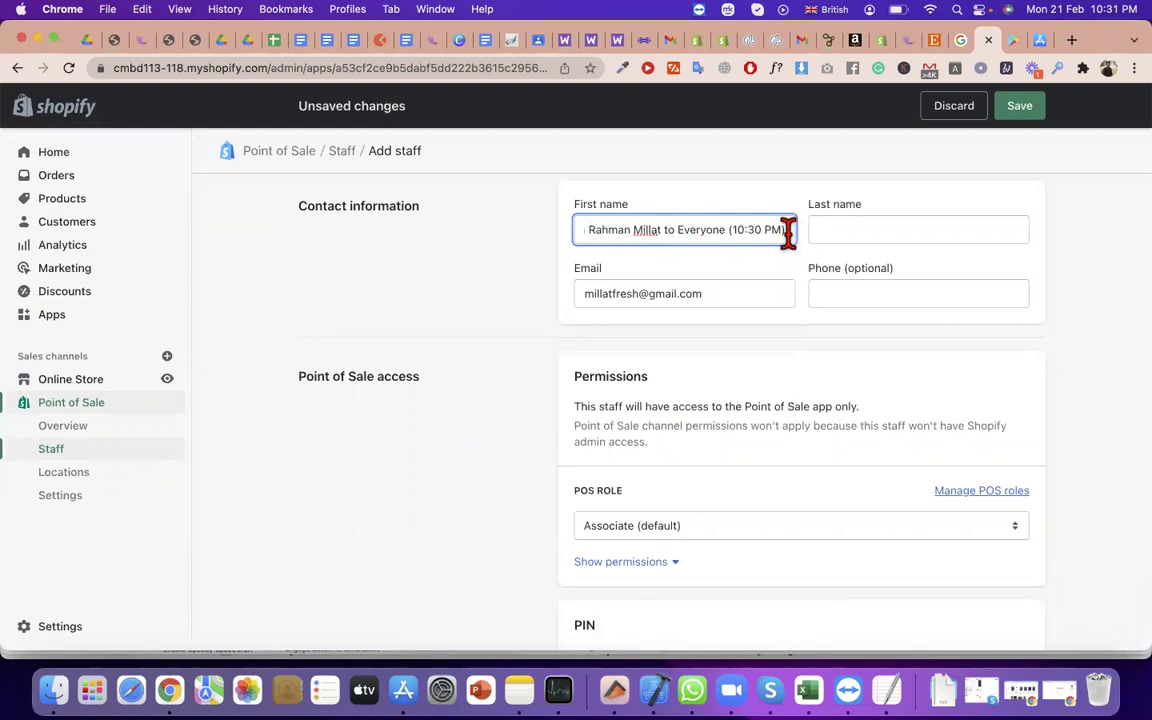
# Move the surname into Last name and try saving, which fails on a duplicate PIN
pyautogui.moveTo(788, 232); pyautogui.dragTo(677, 236)
pyautogui.press('BackSpace')
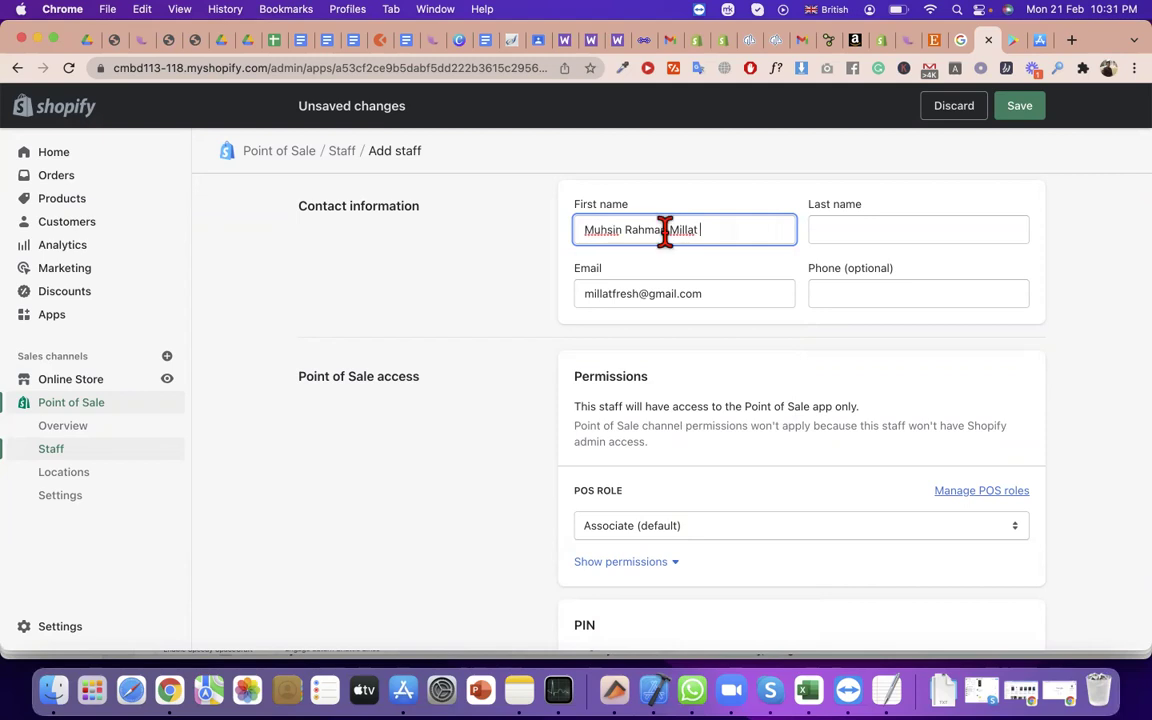
pyautogui.press('super+x')
pyautogui.click(908, 230)
pyautogui.press('super+v')
pyautogui.scroll(-3, 706, 290)
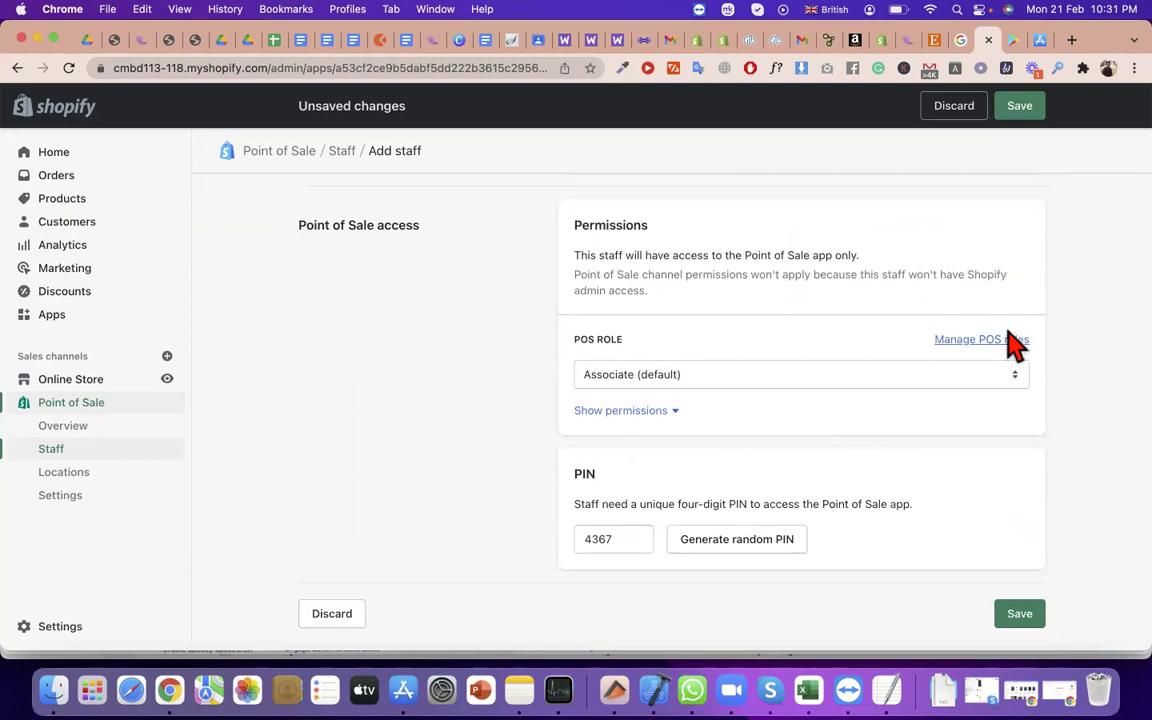
pyautogui.click(1020, 615)
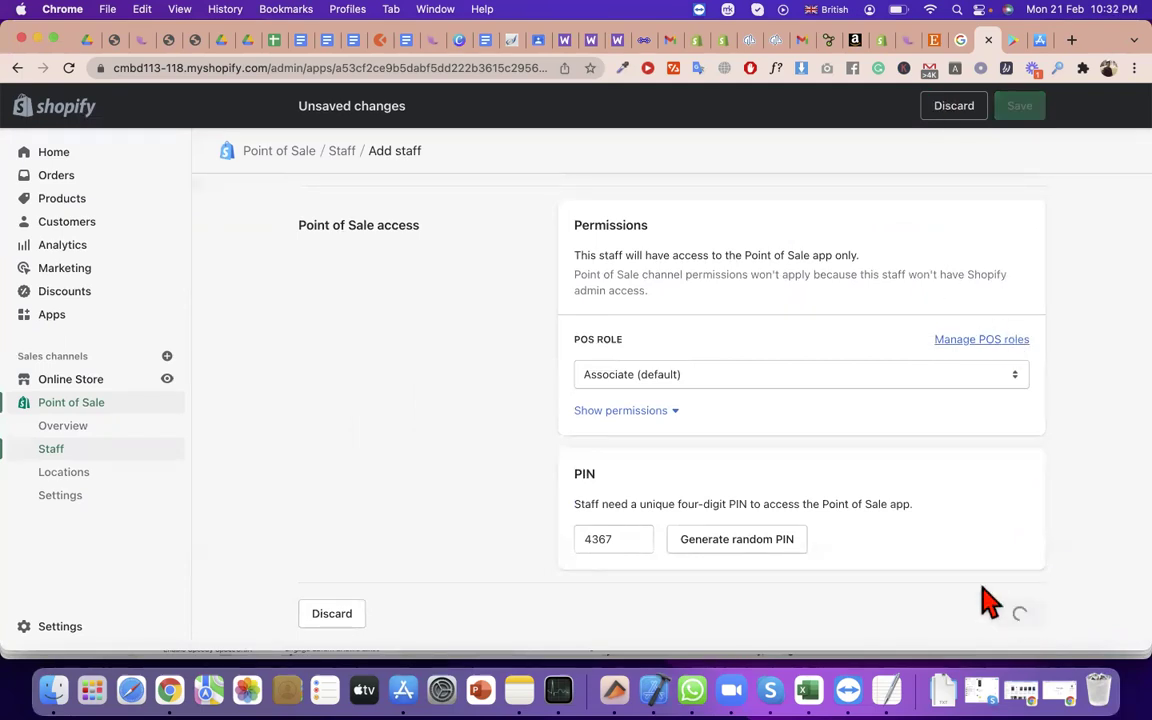
pyautogui.scroll(3, 775, 368)
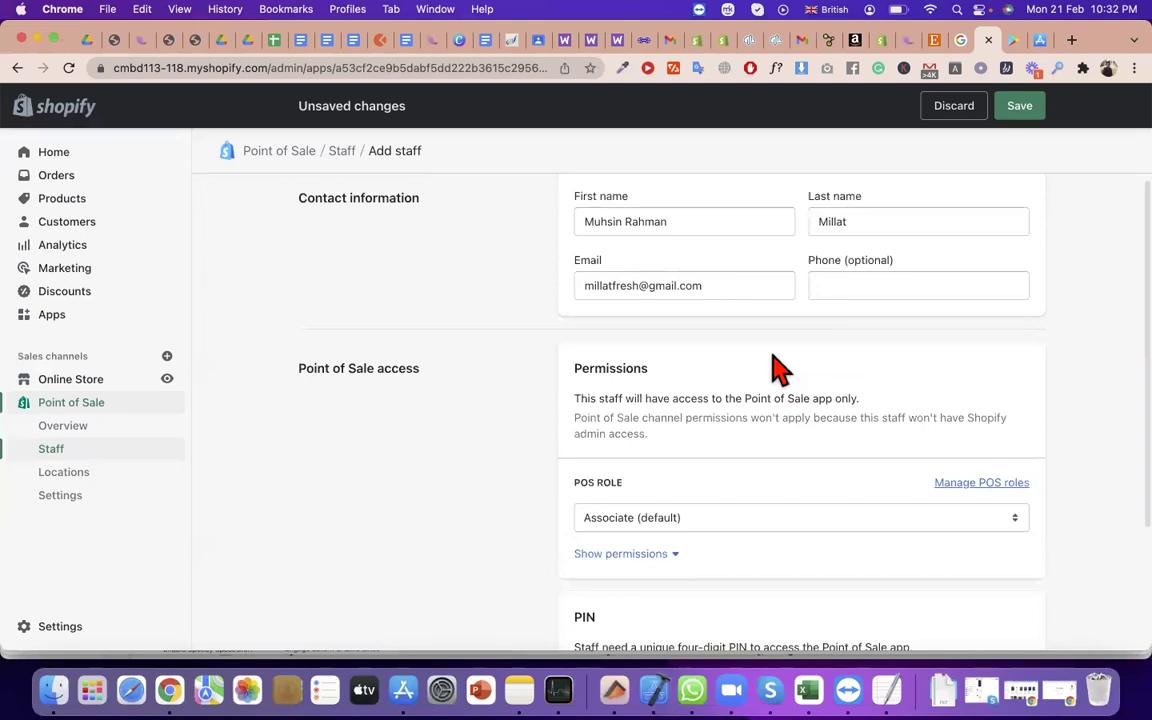
pyautogui.scroll(-3, 775, 368)
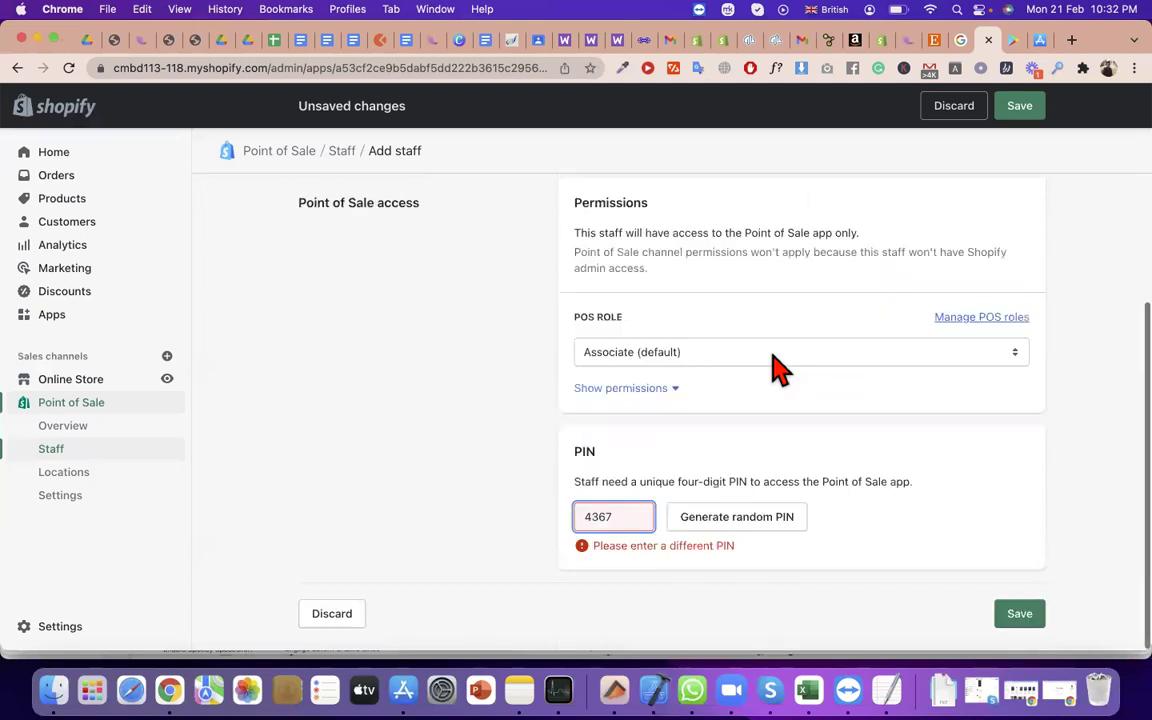
pyautogui.click(710, 528)
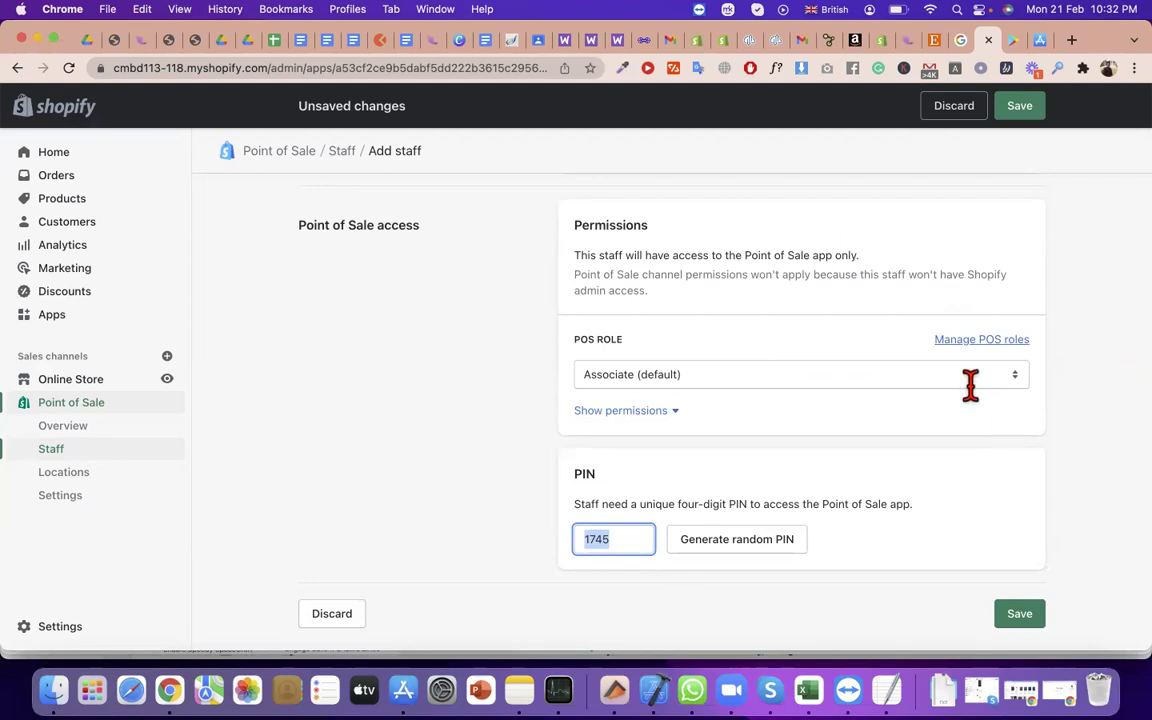
pyautogui.click(1019, 614)
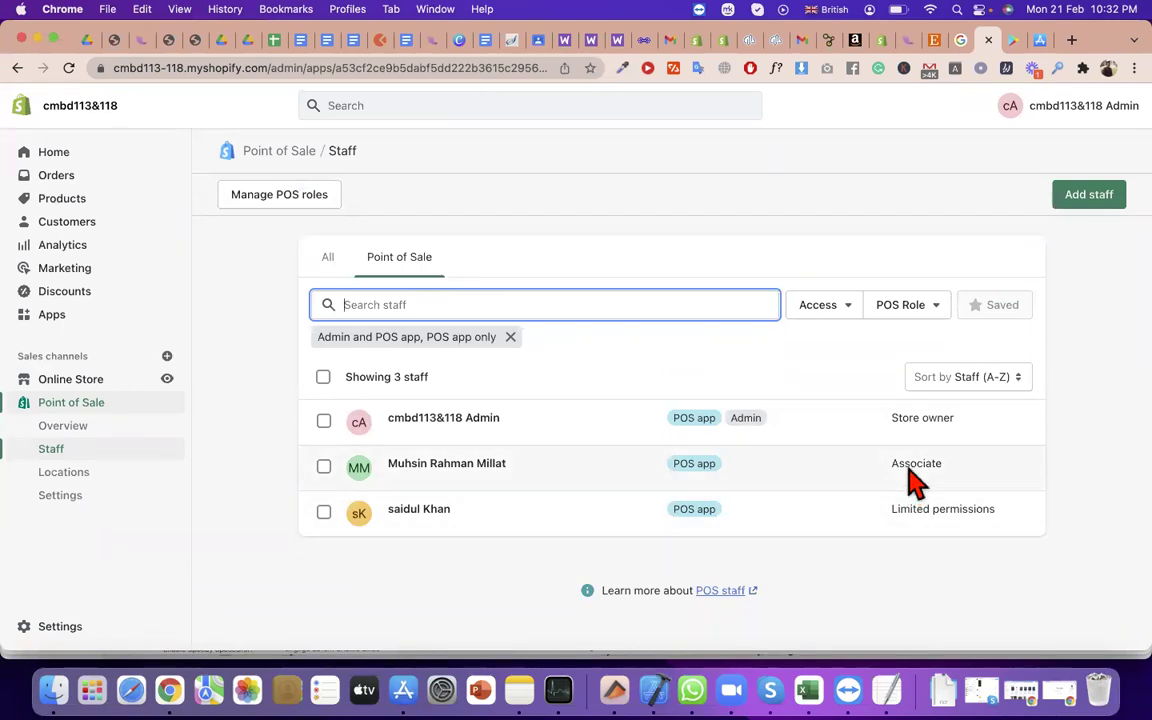
# View the Shopify Point of Sale (POS) listing on Google Play, then open another Chrome profile's window
pyautogui.click(759, 185)
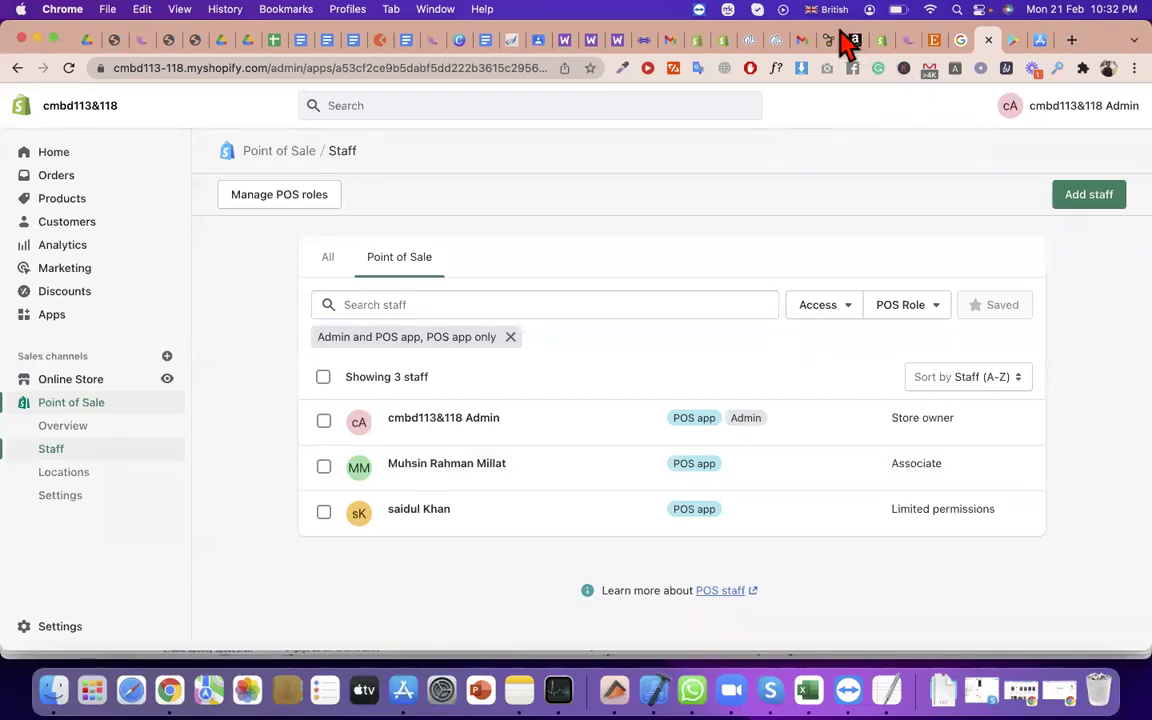
pyautogui.click(1019, 45)
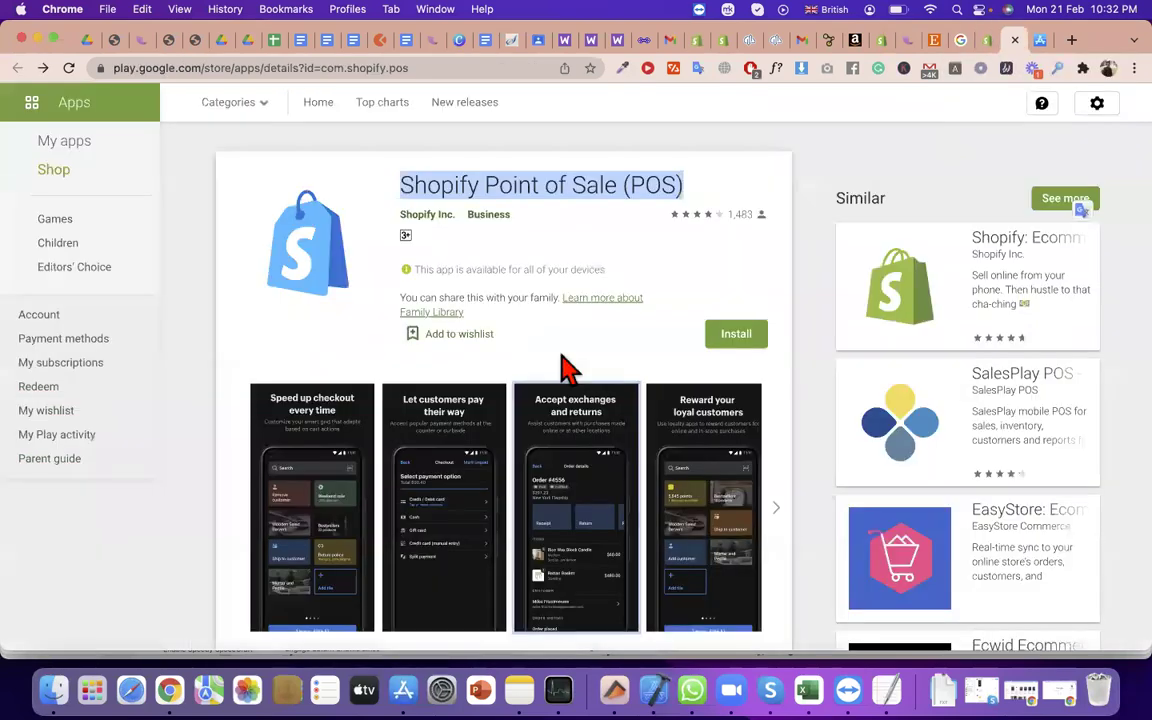
pyautogui.tripleClick(516, 190)
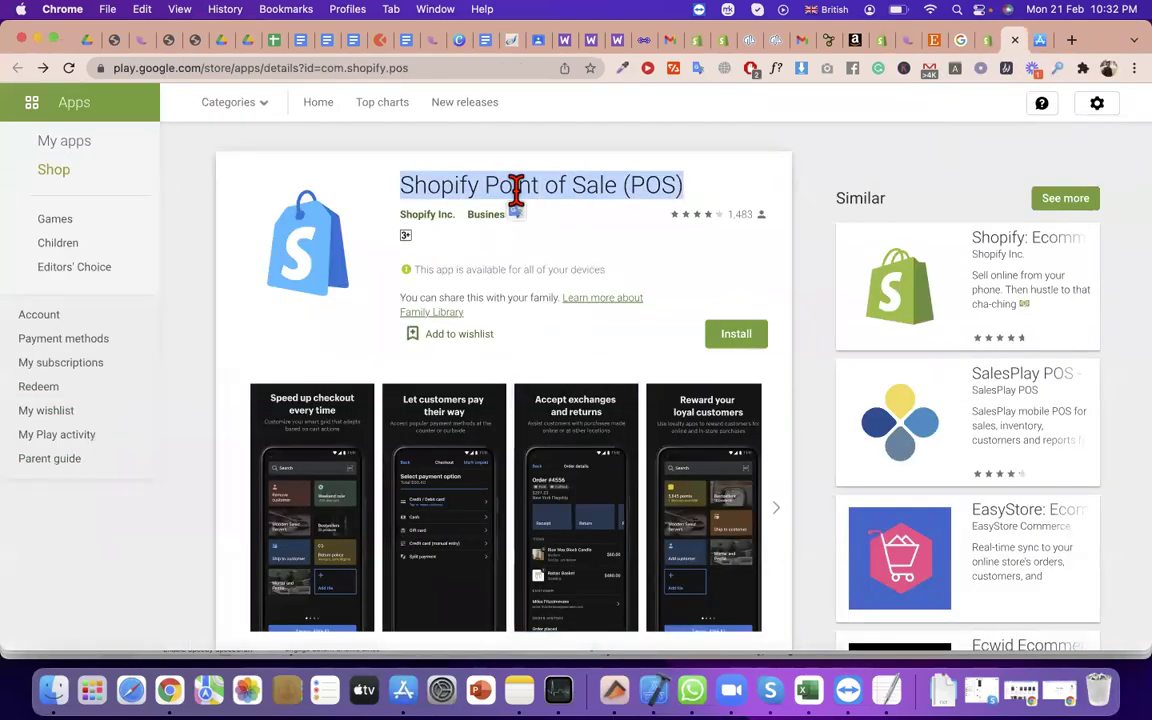
pyautogui.tripleClick(488, 187)
pyautogui.tripleClick(442, 187)
pyautogui.tripleClick(552, 180)
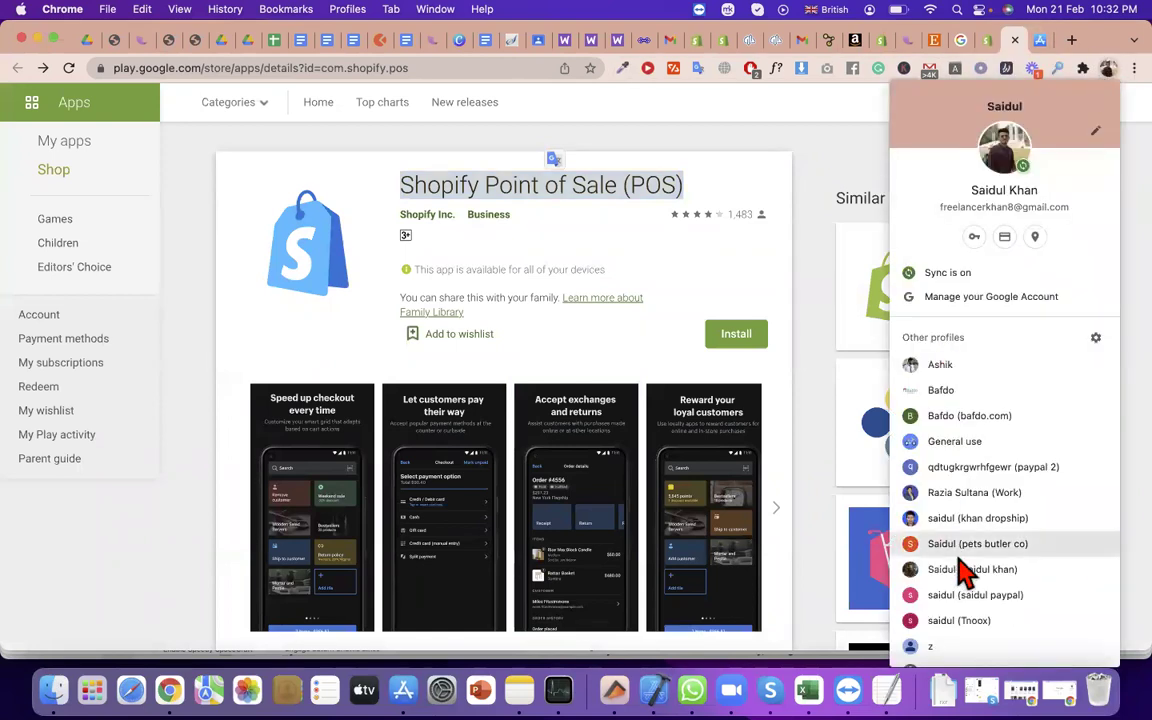
pyautogui.click(933, 518)
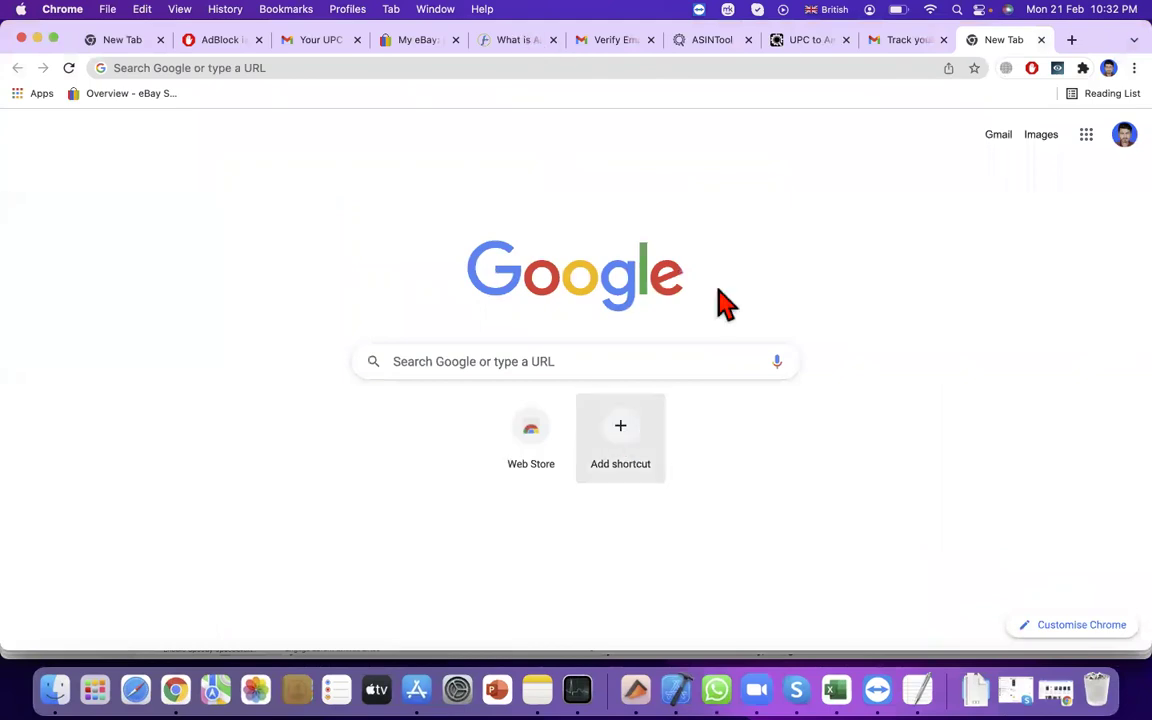
pyautogui.click(902, 42)
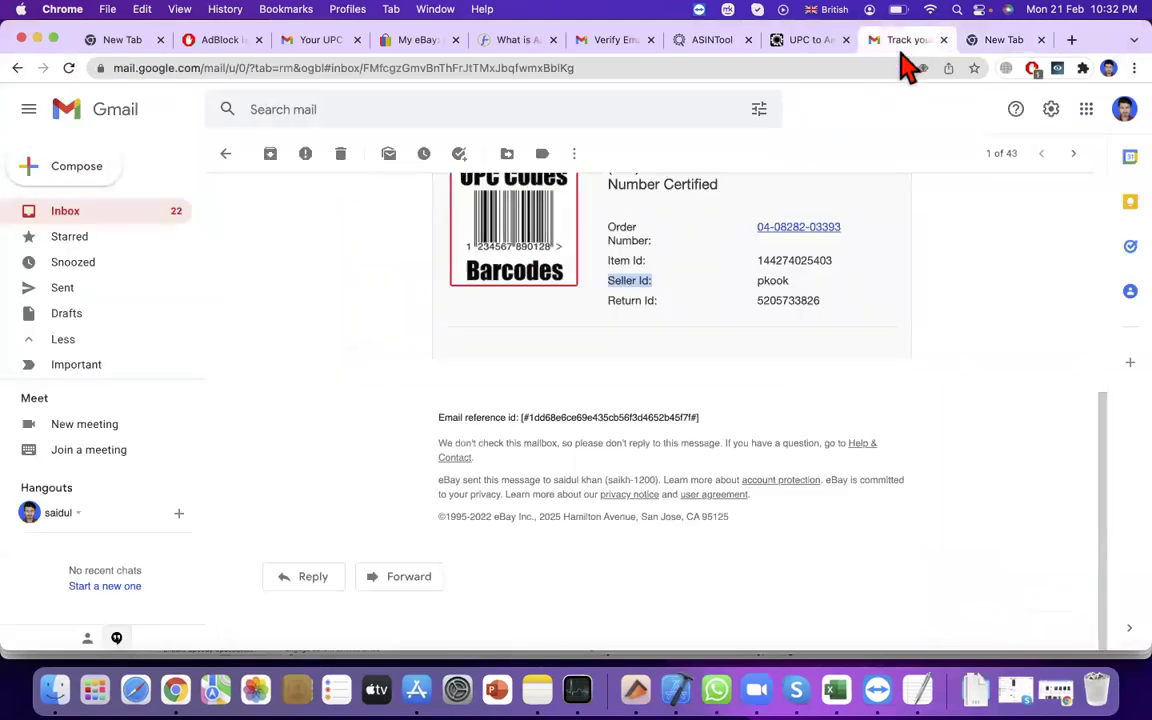
pyautogui.click(222, 156)
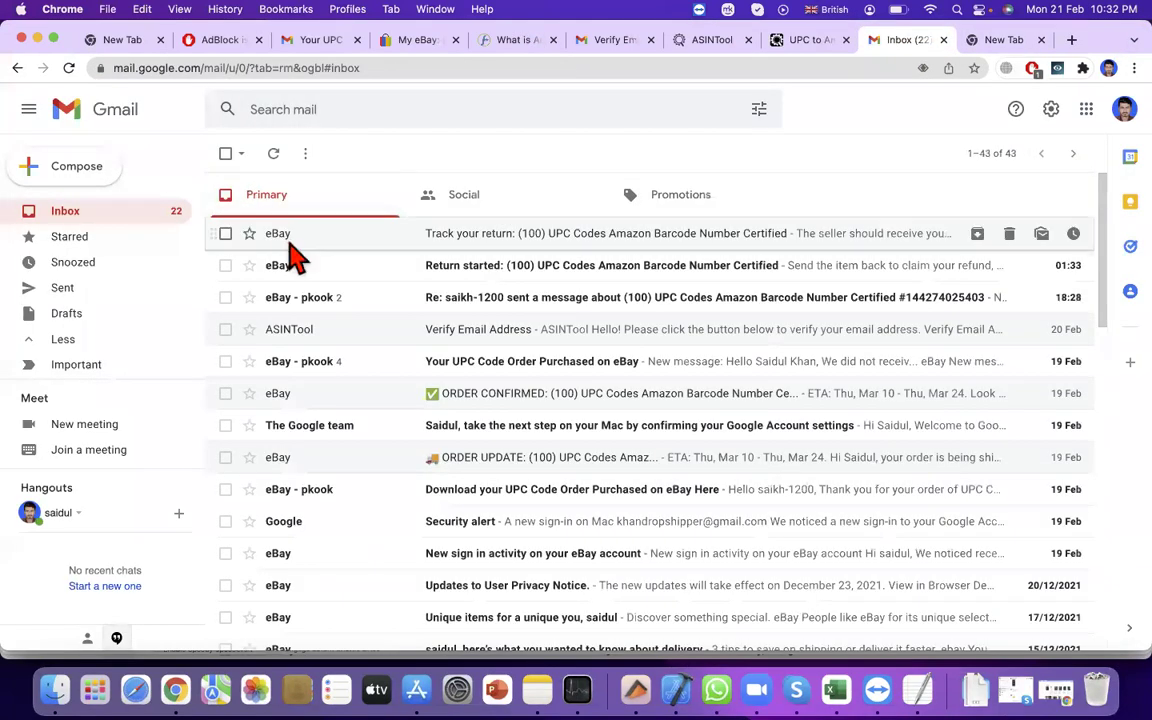
pyautogui.click(273, 155)
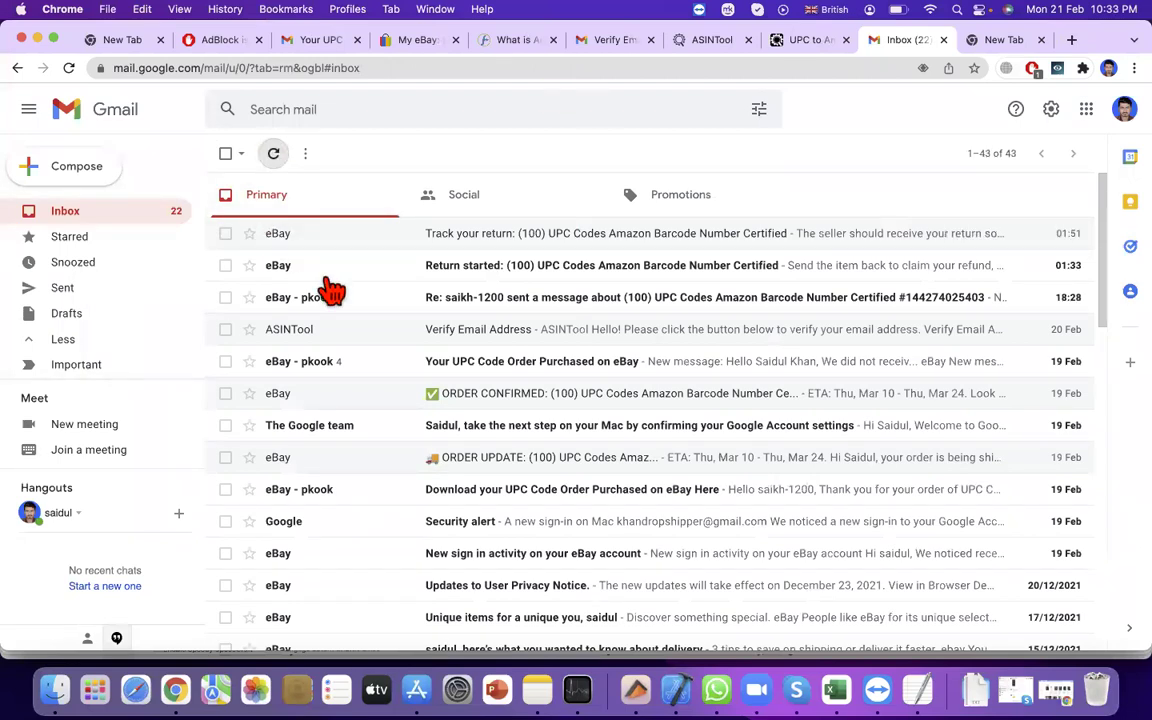
pyautogui.scroll(-3, 329, 288)
pyautogui.scroll(3, 329, 288)
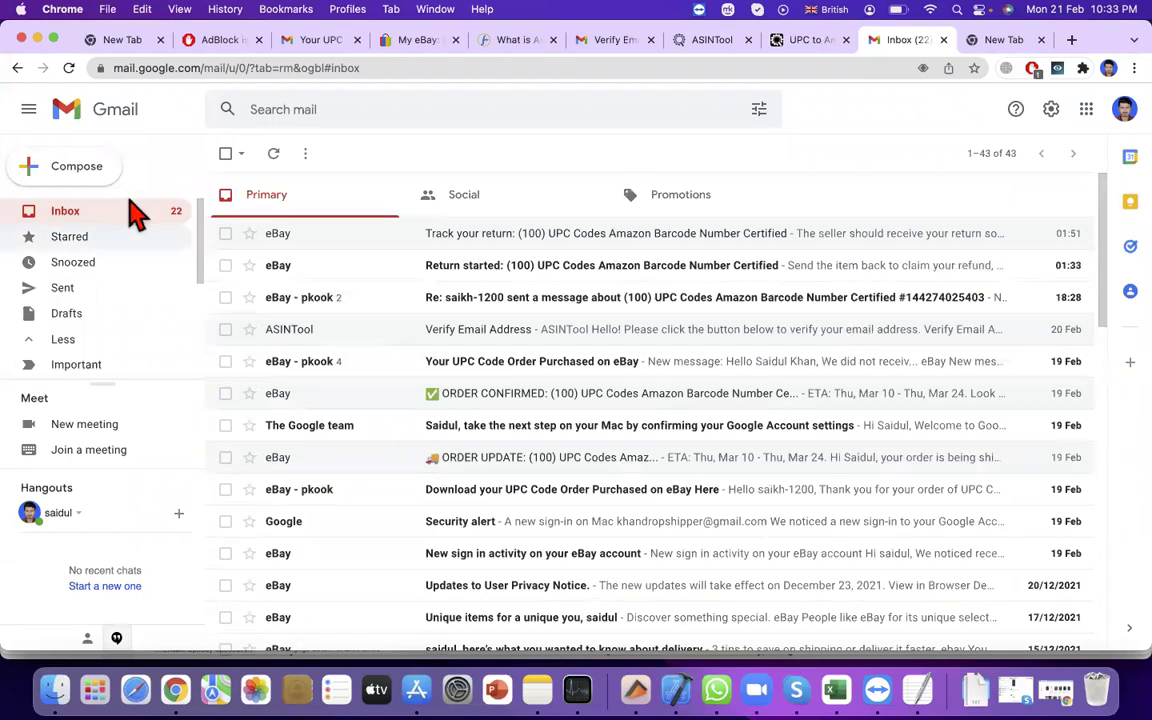
pyautogui.scroll(-4, 88, 315)
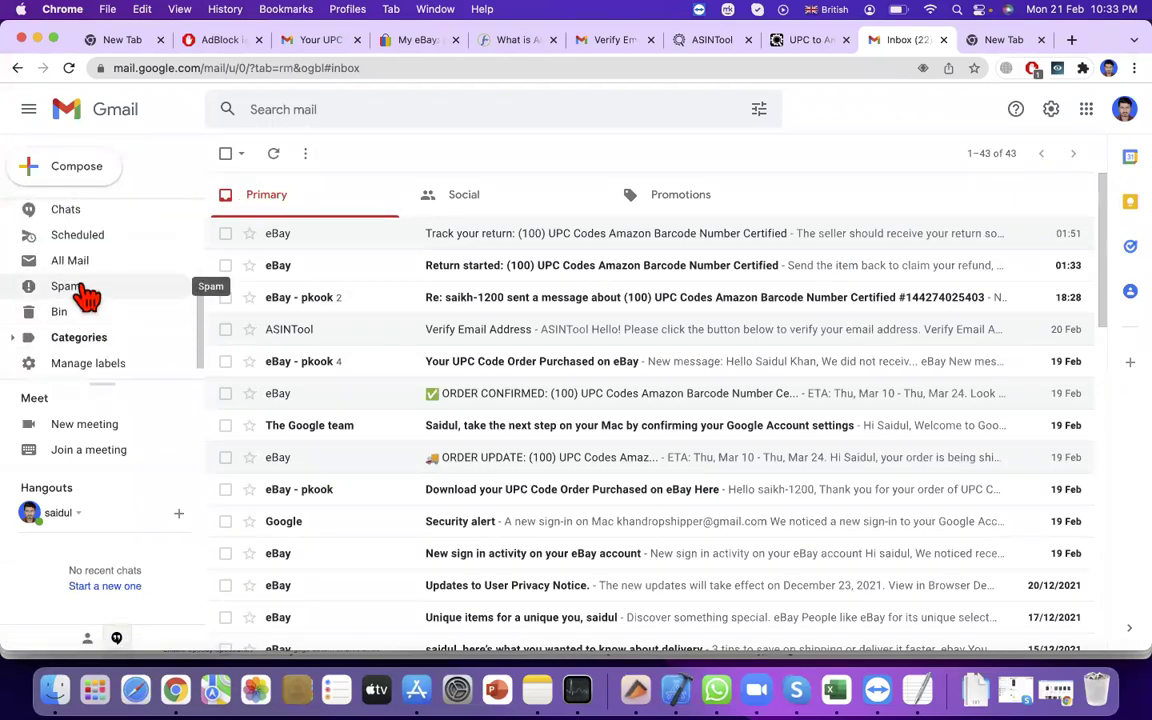
pyautogui.click(82, 292)
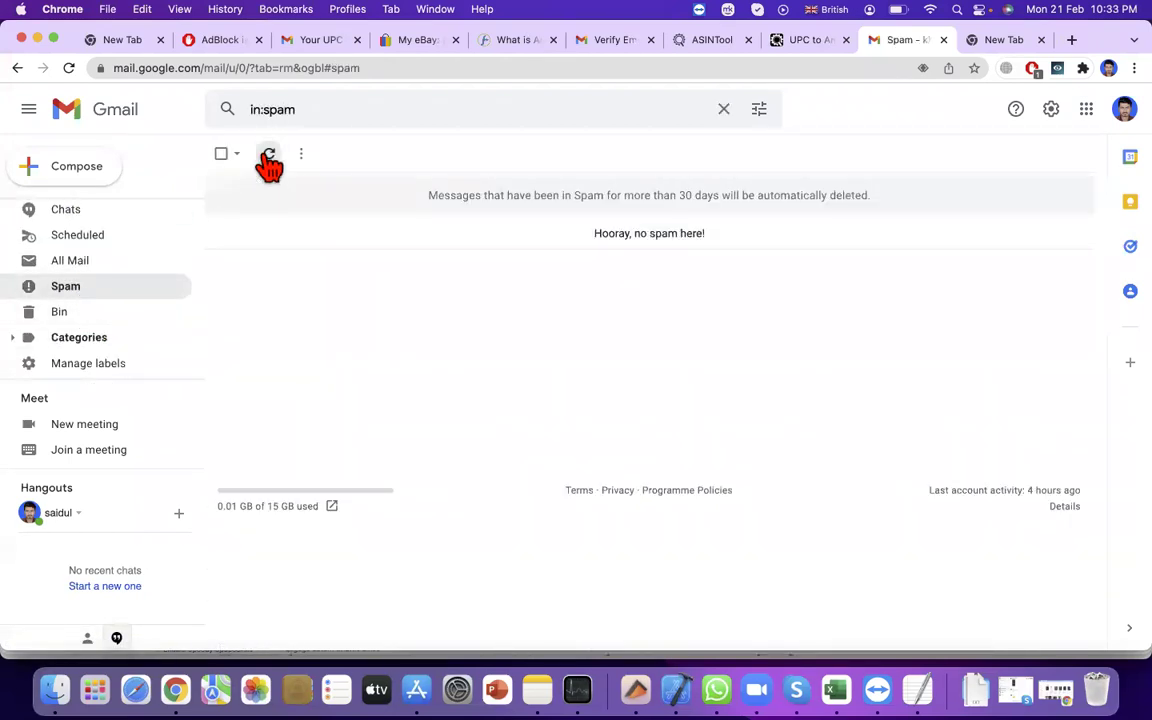
pyautogui.scroll(5, 85, 257)
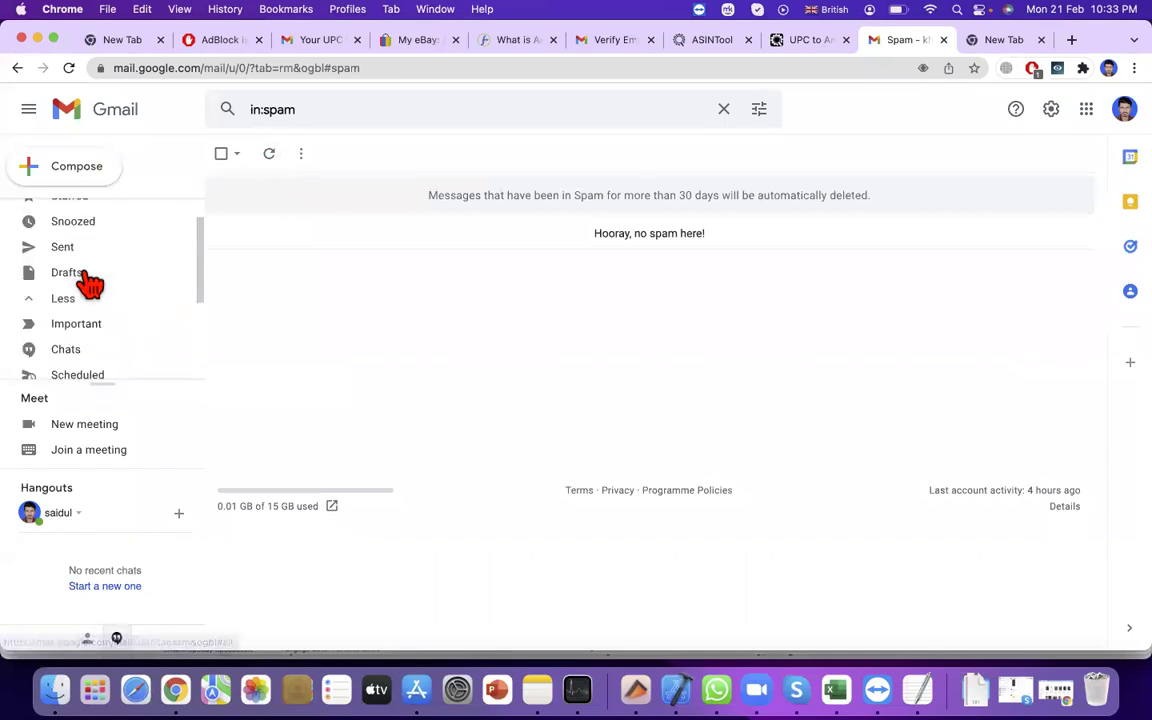
pyautogui.click(88, 214)
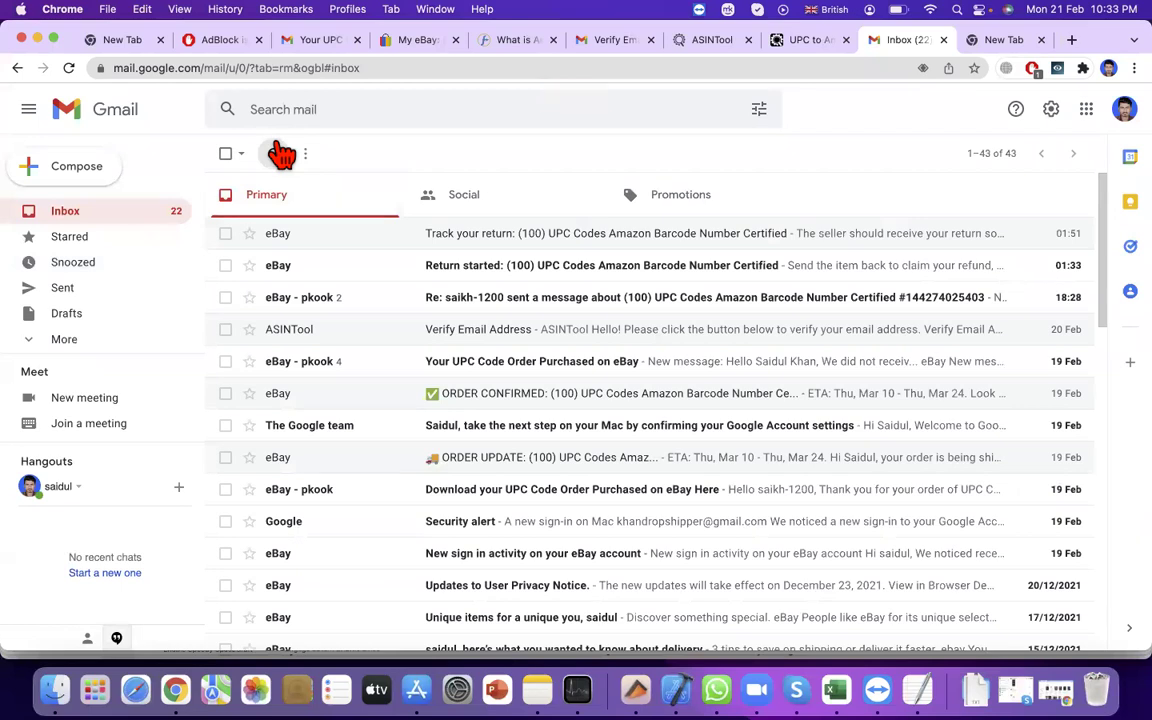
pyautogui.click(282, 153)
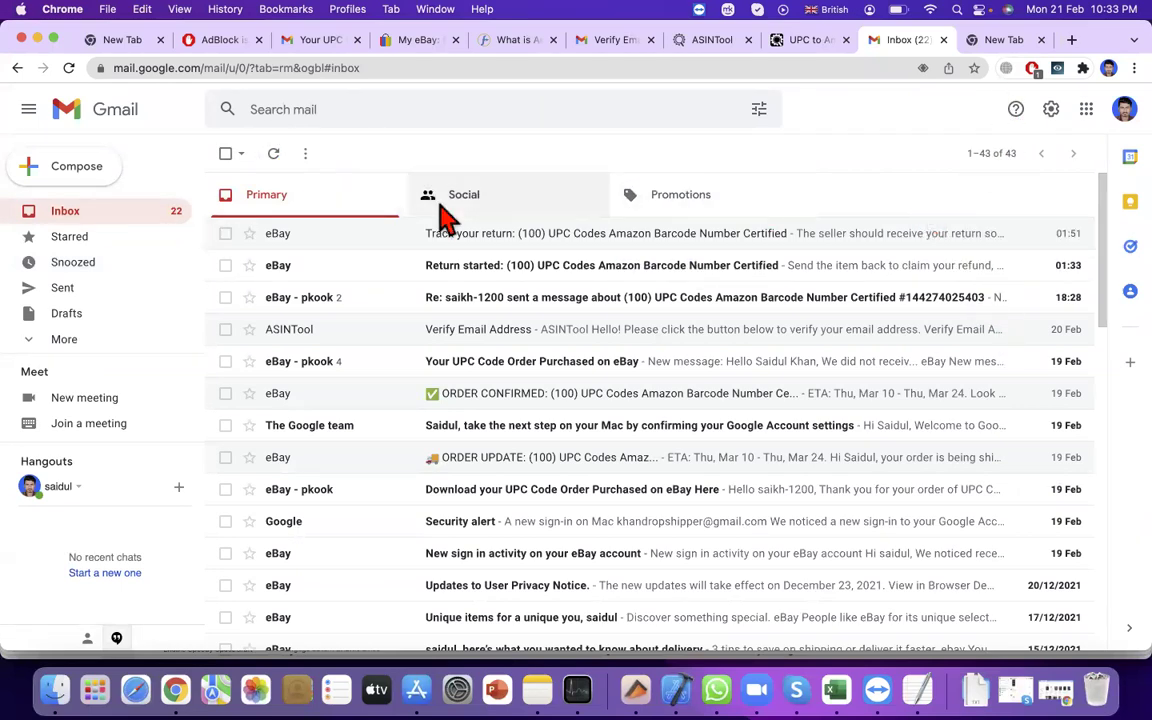
pyautogui.click(1008, 40)
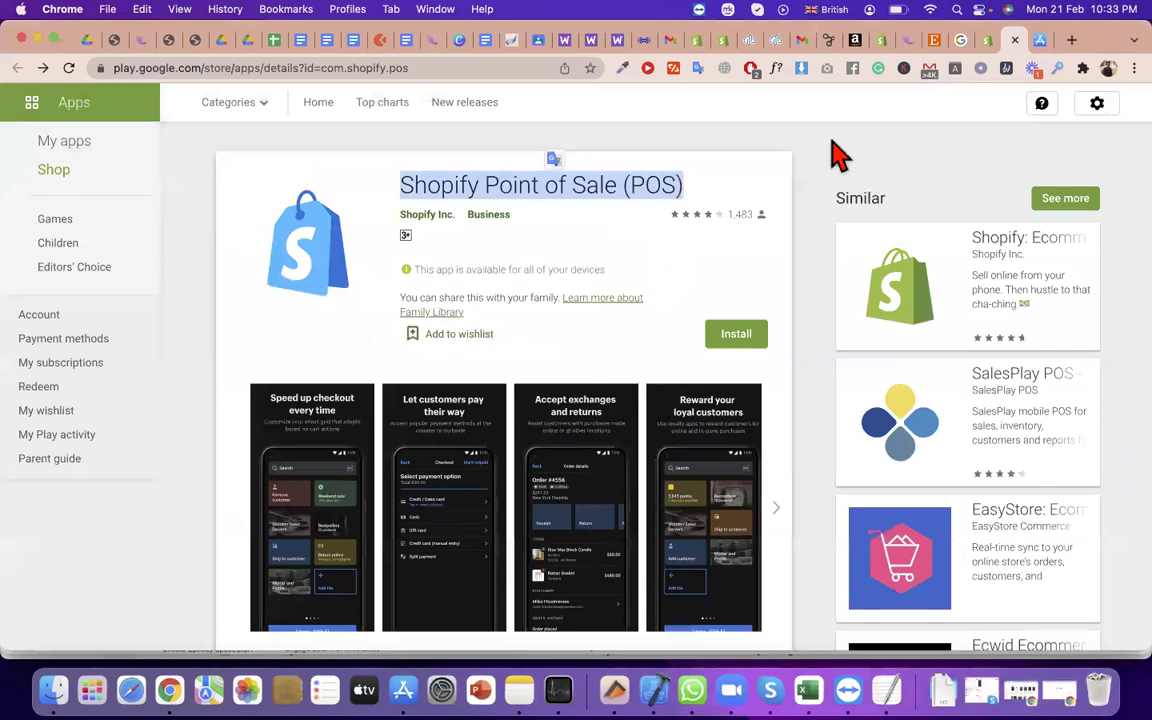
# Open the third POS staff member's details and select their e-mail, then open another profile's window
pyautogui.click(990, 42)
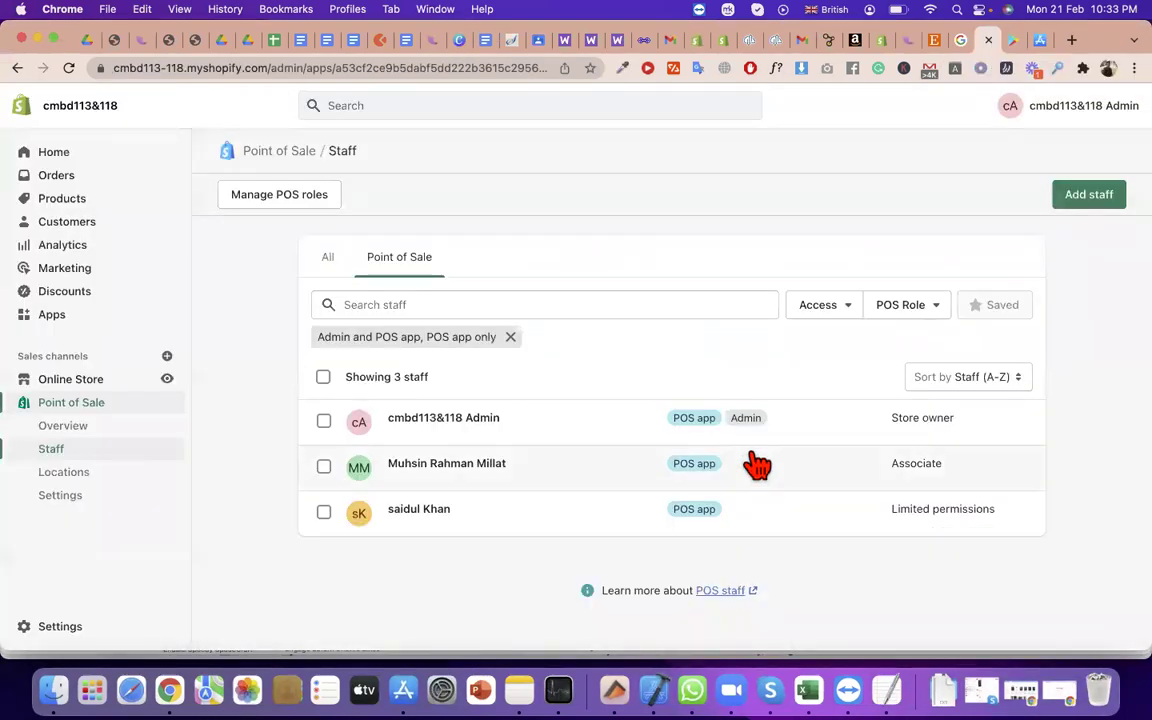
pyautogui.click(735, 510)
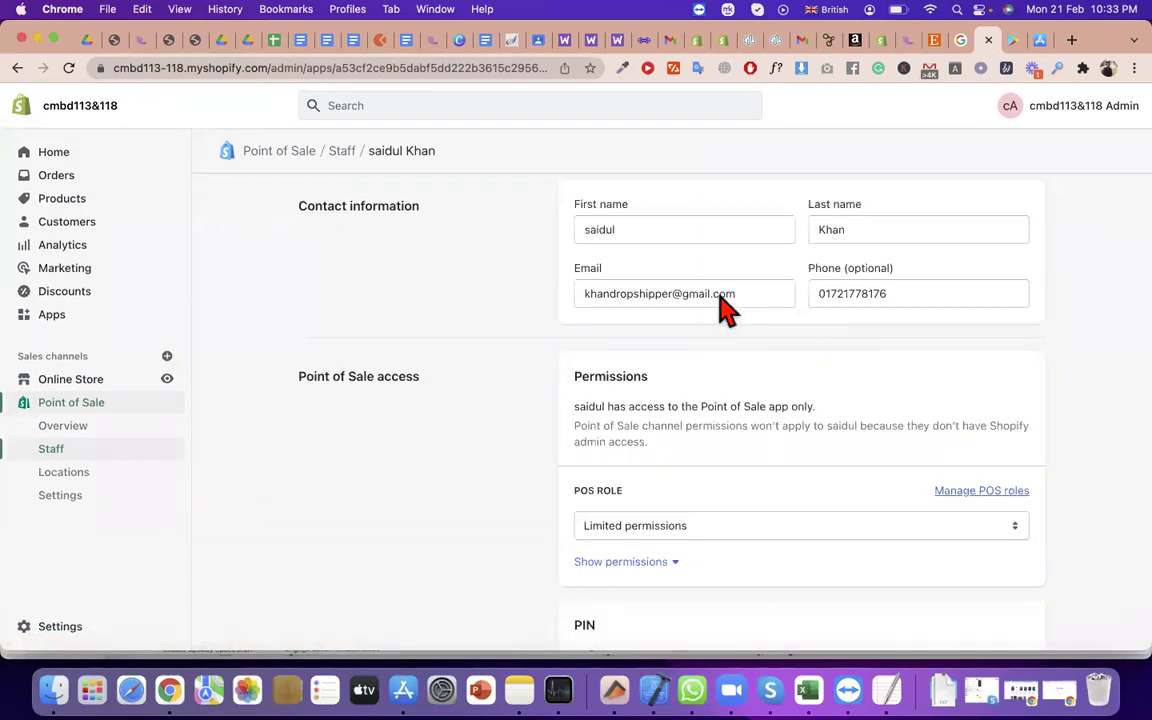
pyautogui.doubleClick(746, 290)
pyautogui.tripleClick(764, 292)
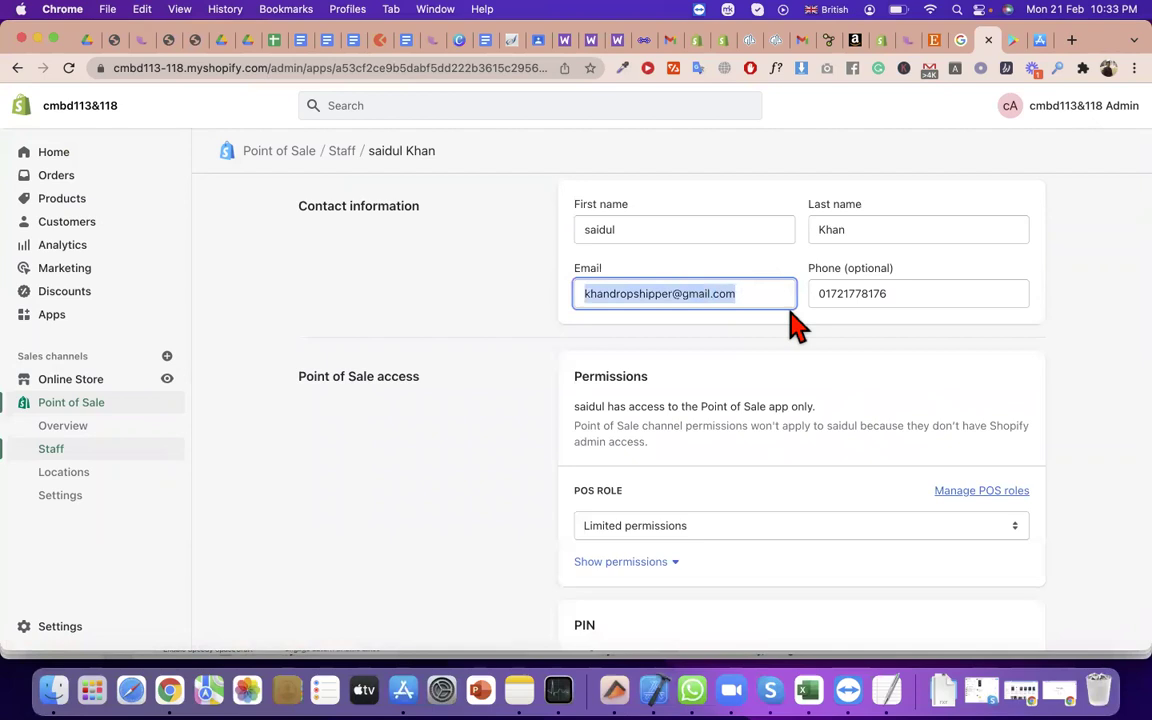
pyautogui.scroll(-5, 797, 325)
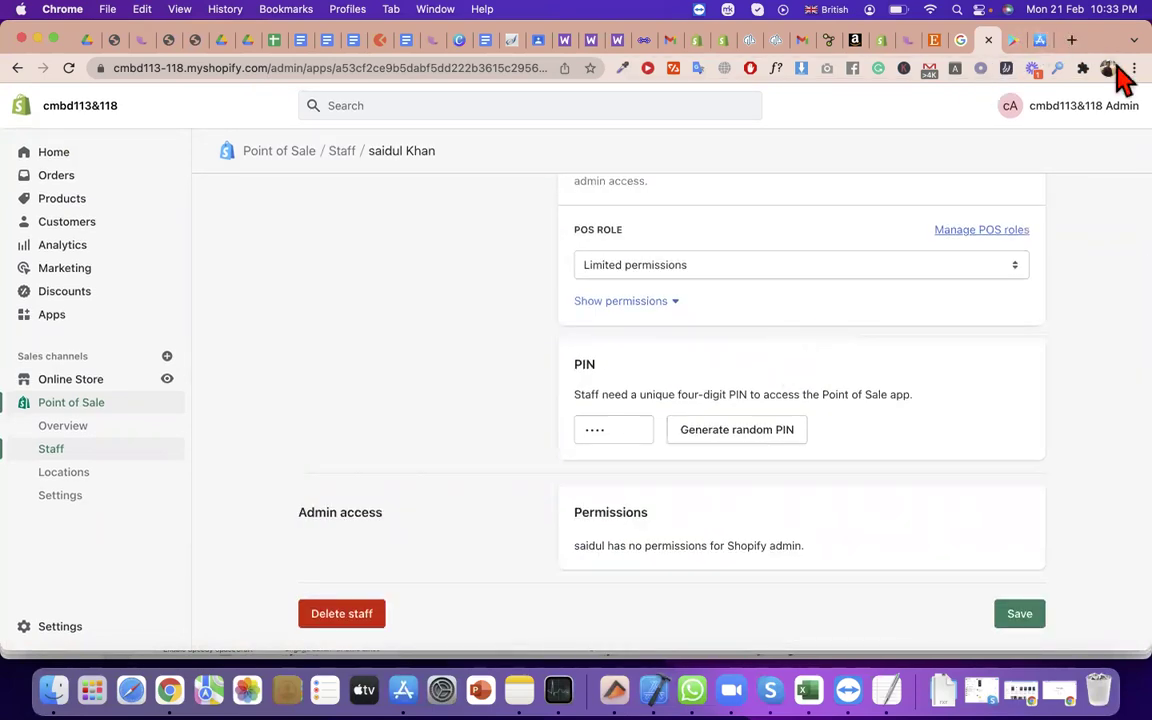
pyautogui.click(1108, 68)
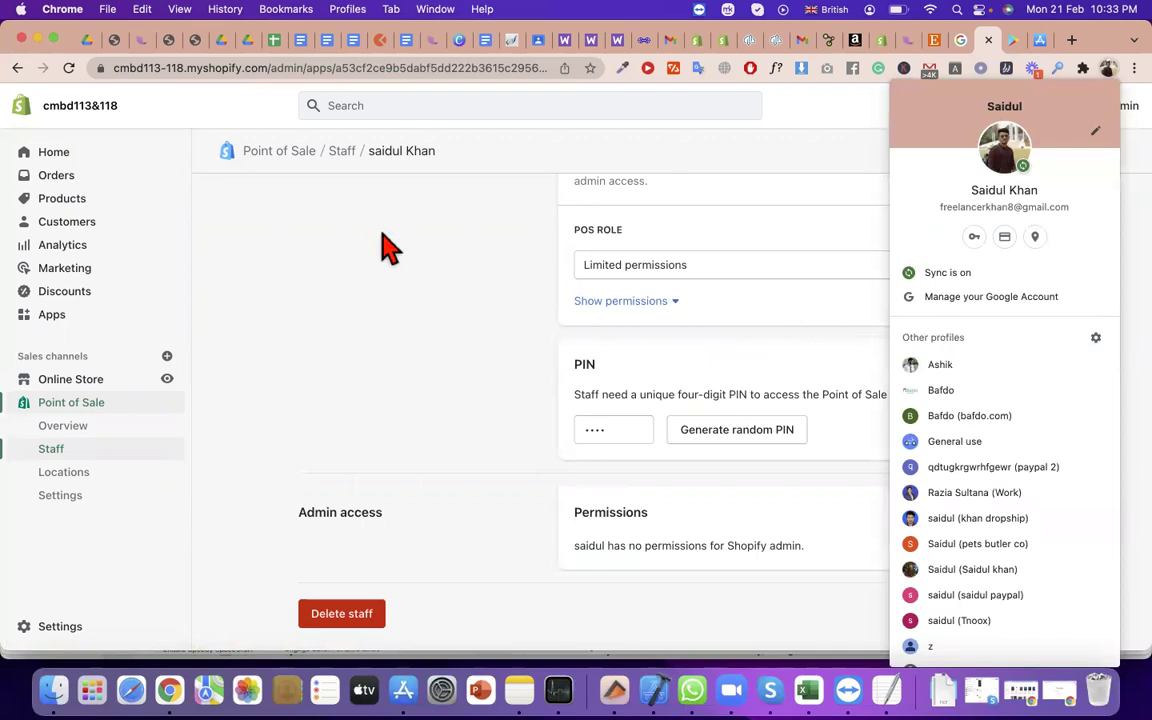
pyautogui.click(955, 519)
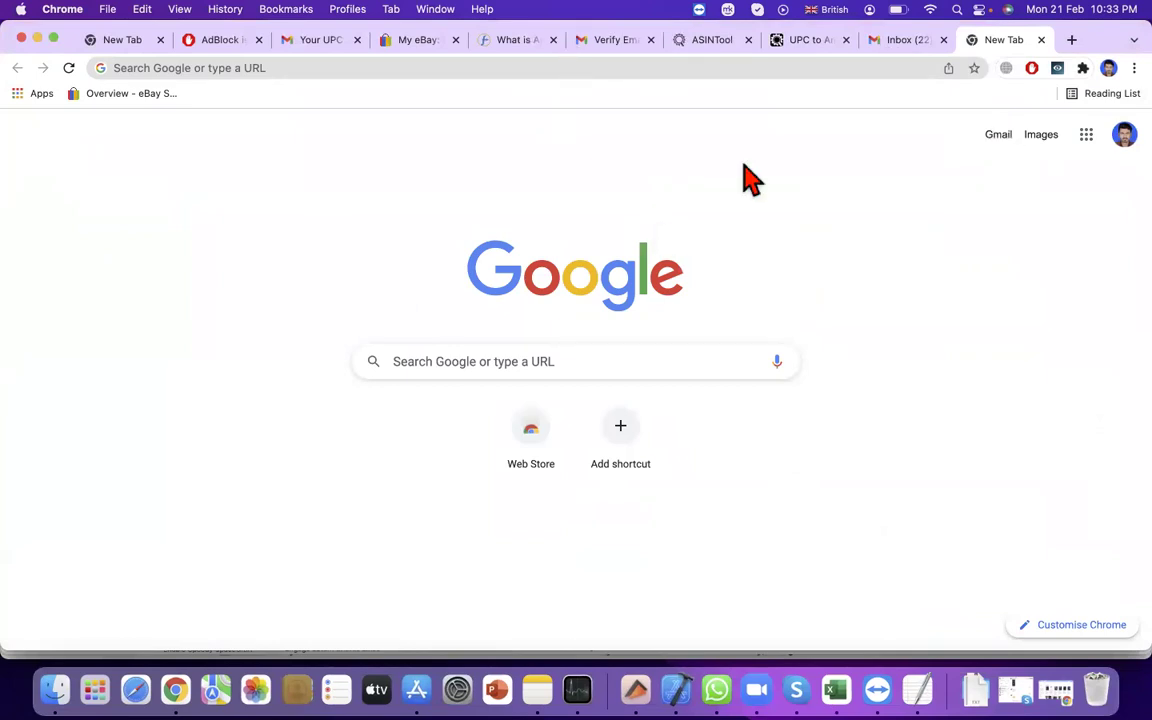
# Refresh the Gmail inbox and check the Spam folder for new mail
pyautogui.click(914, 42)
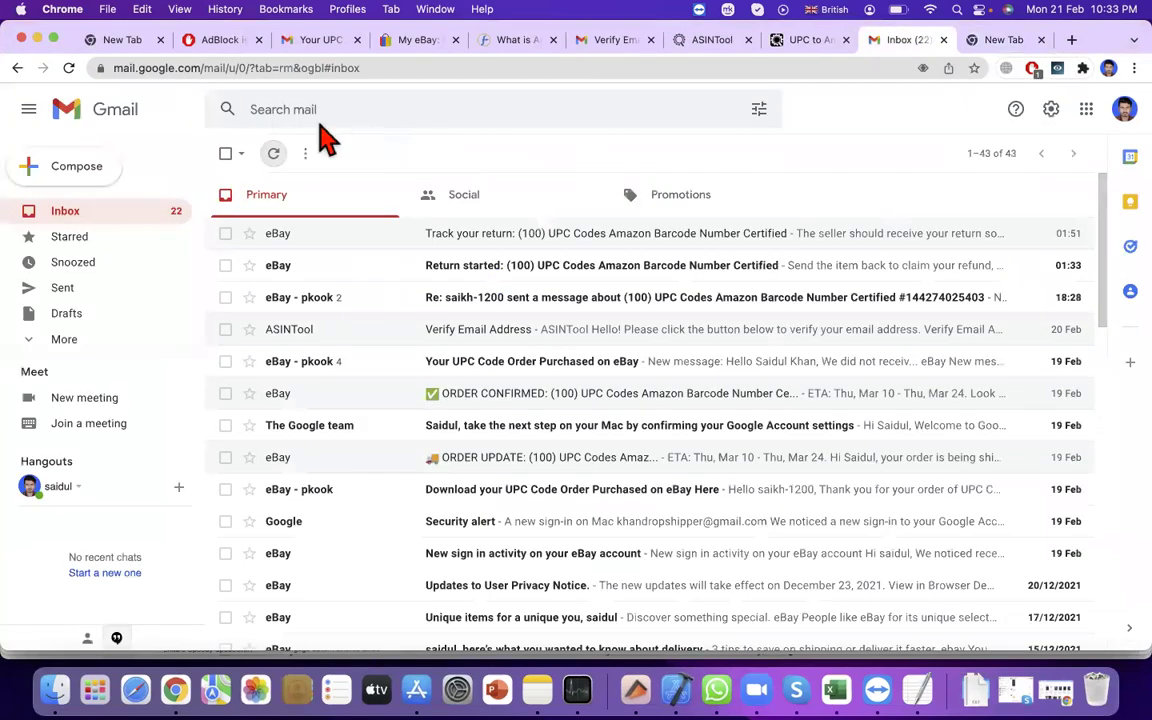
pyautogui.click(273, 159)
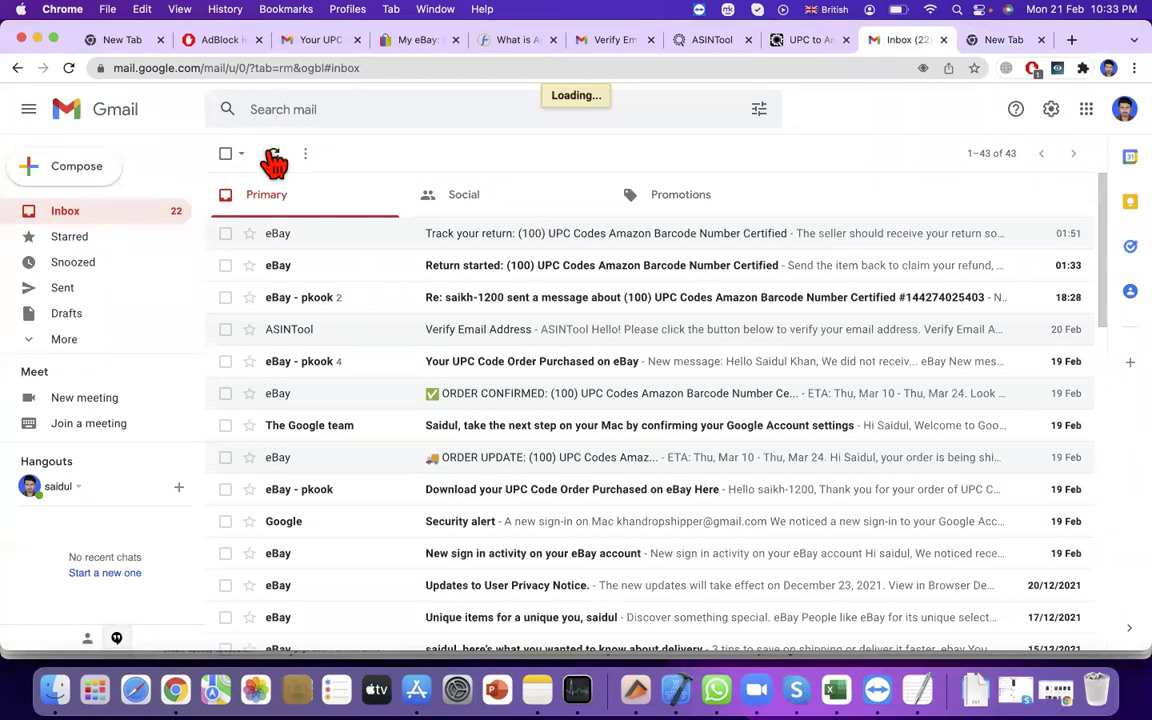
pyautogui.click(128, 341)
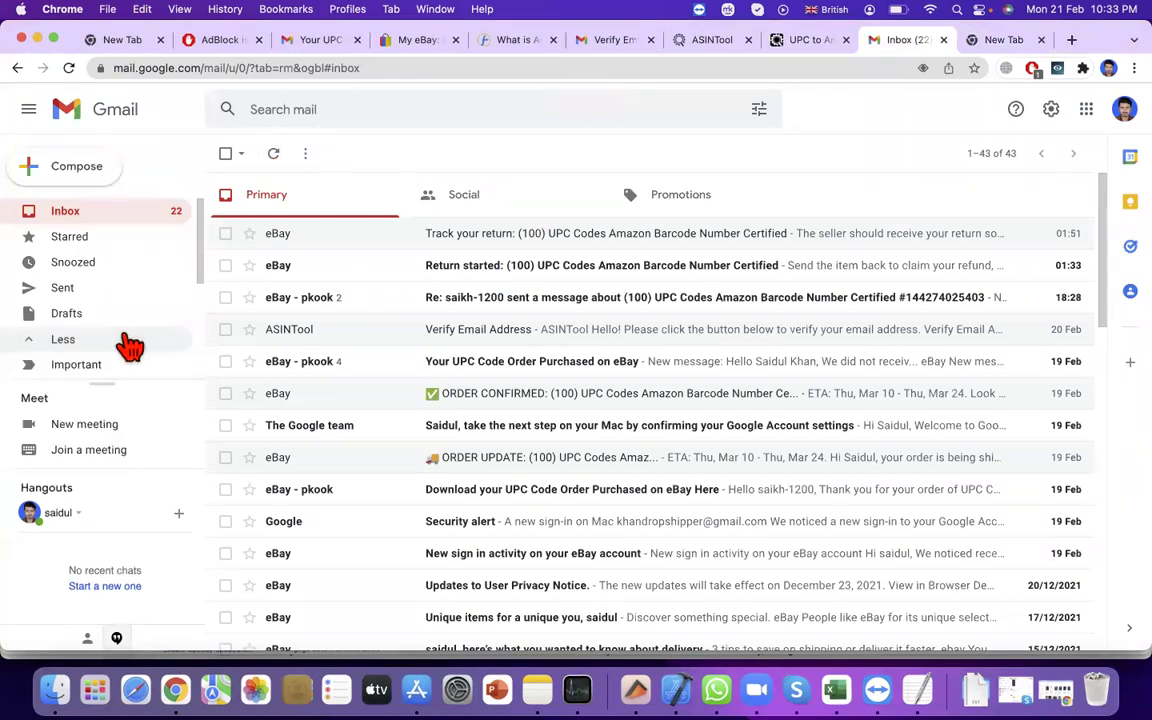
pyautogui.scroll(-2, 130, 345)
pyautogui.scroll(-2, 120, 338)
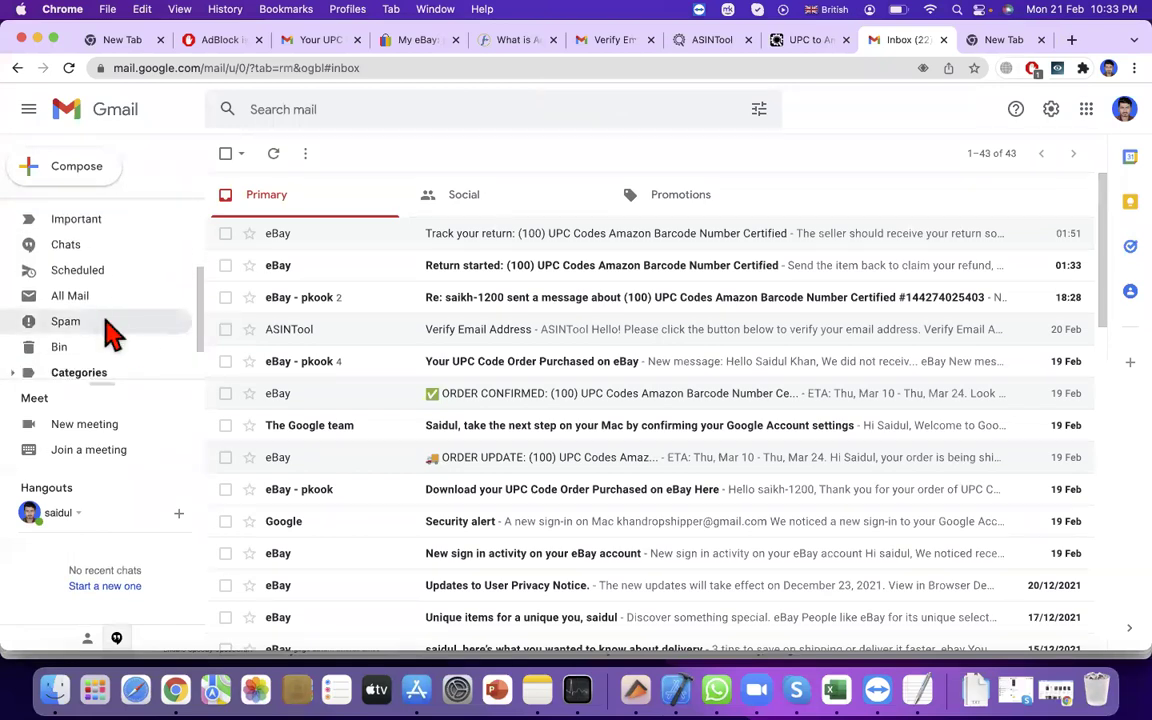
pyautogui.click(106, 326)
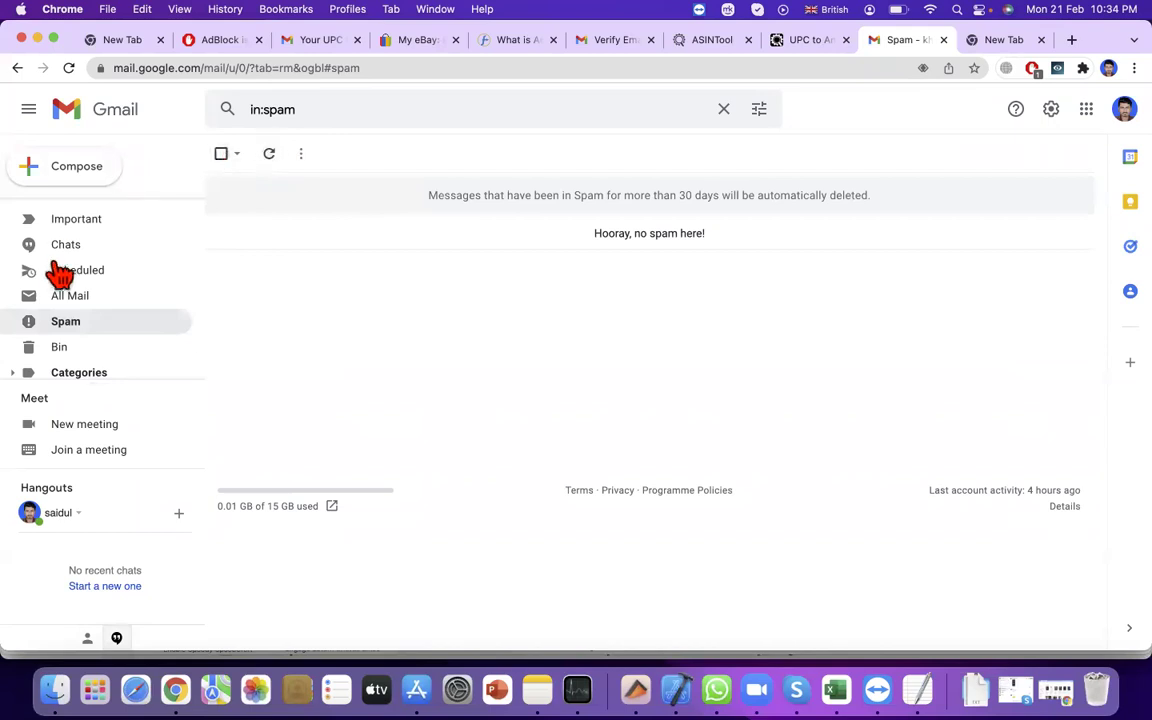
# Return to the Inbox, refresh it again, and minimise the Gmail window
pyautogui.scroll(3, 60, 272)
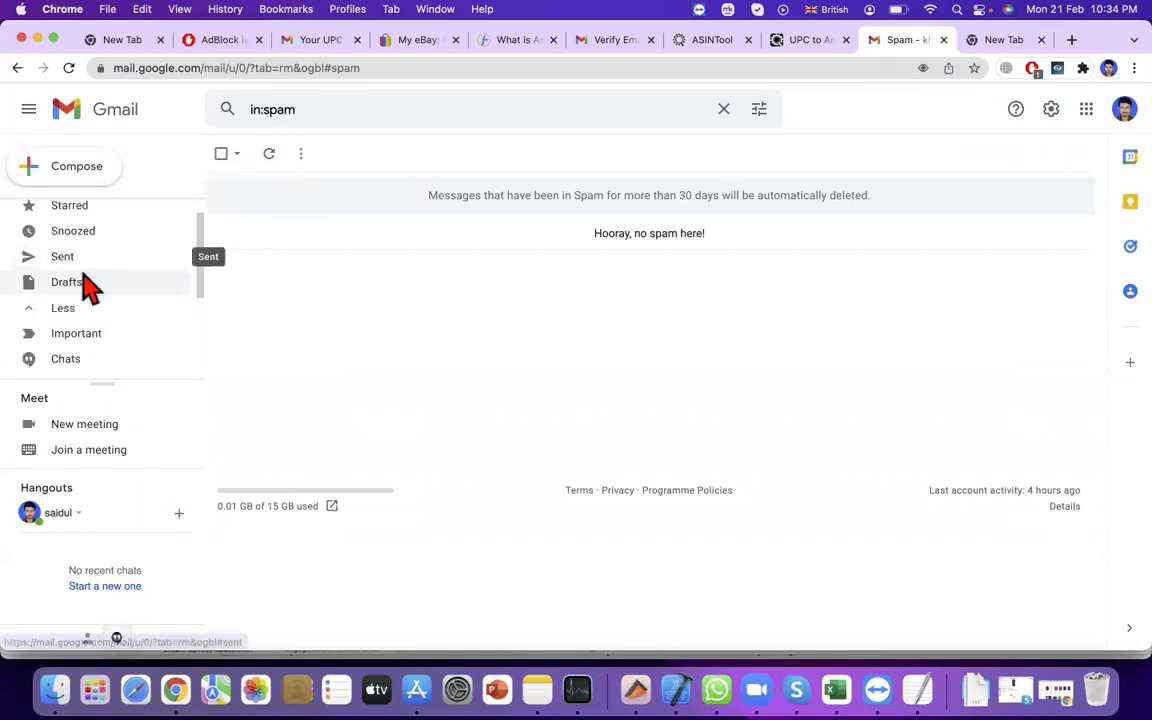
pyautogui.scroll(1, 72, 216)
pyautogui.click(88, 216)
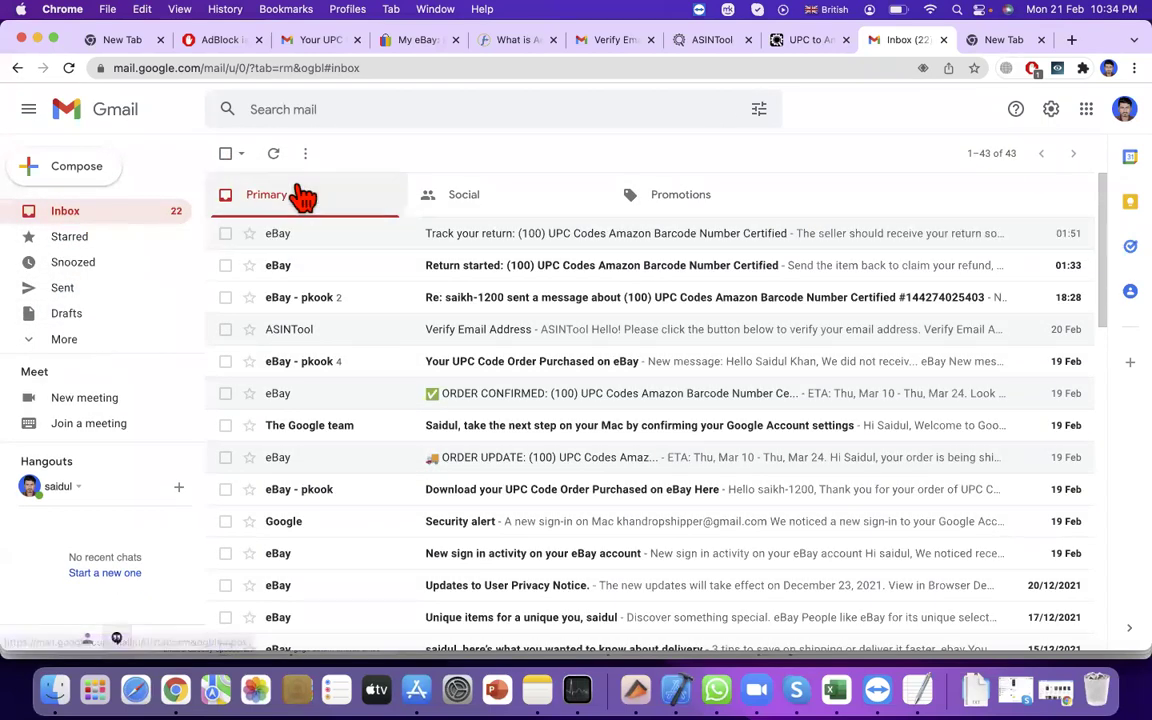
pyautogui.click(278, 160)
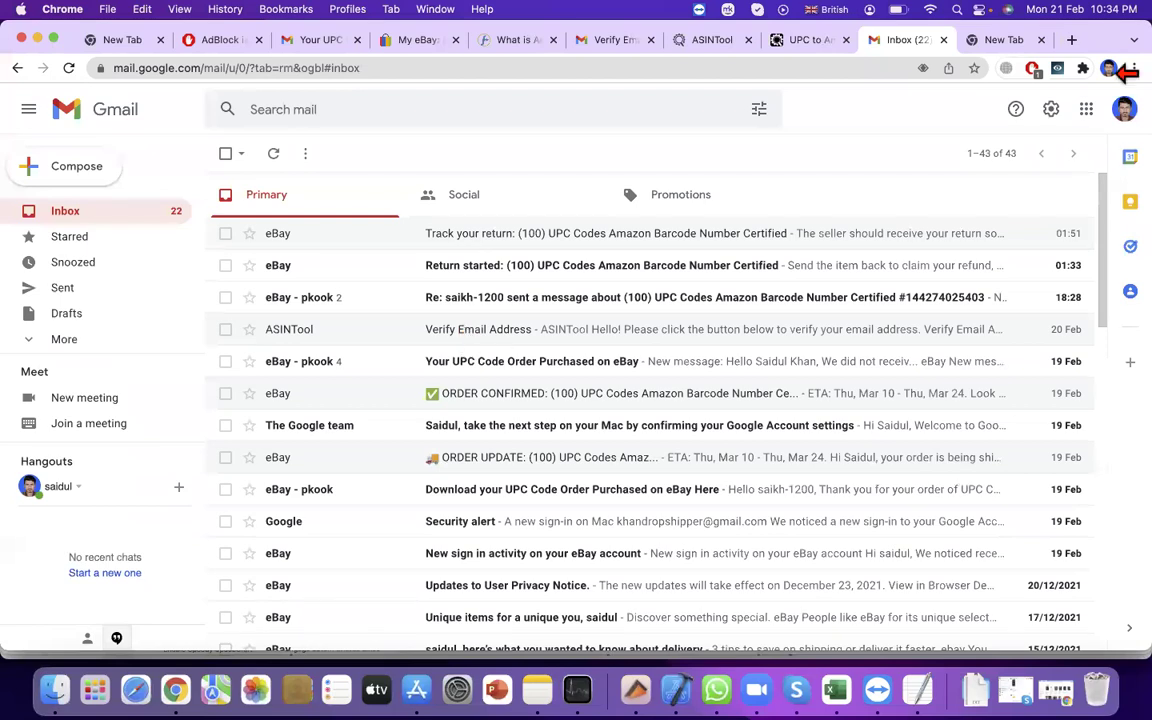
pyautogui.click(1106, 70)
pyautogui.click(37, 39)
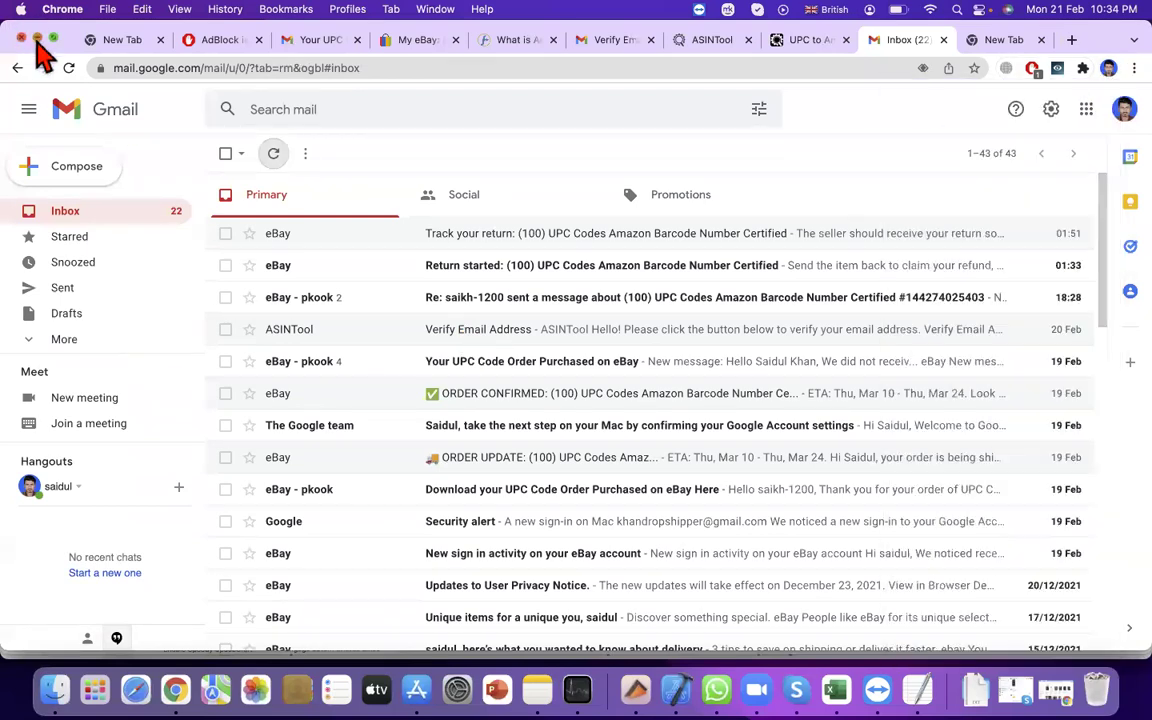
pyautogui.scroll(5, 810, 368)
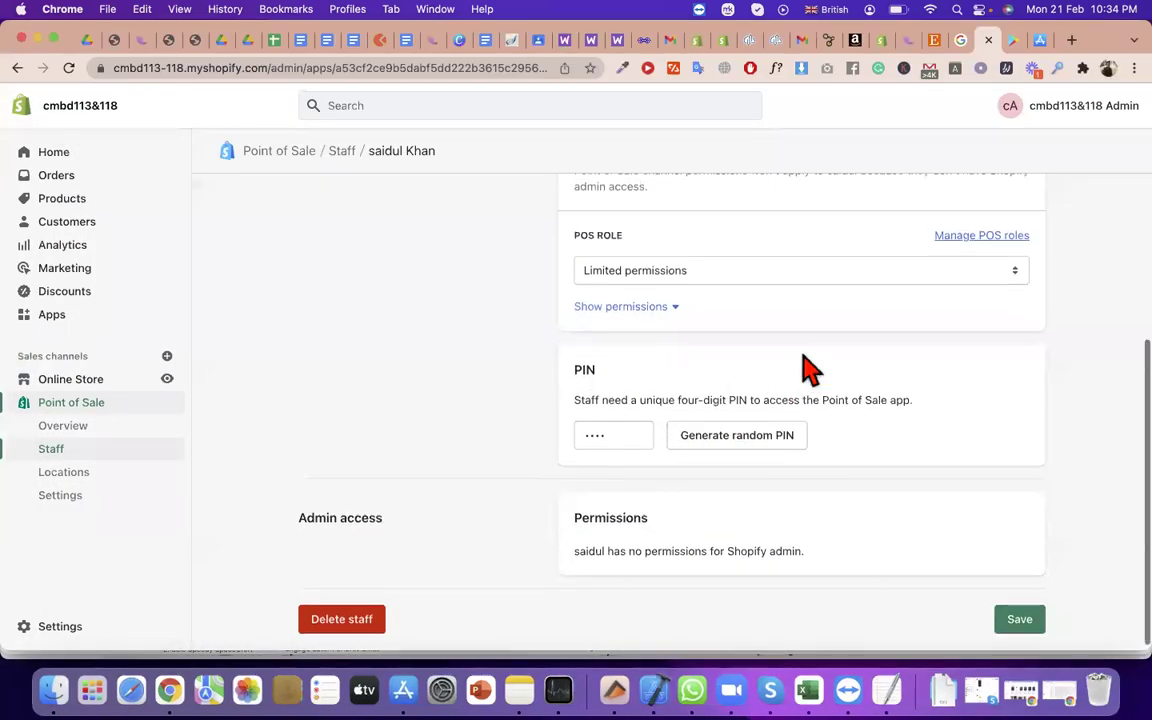
# Start a new POS staff member with the pasted e-mail plus a first and last name
pyautogui.click(82, 448)
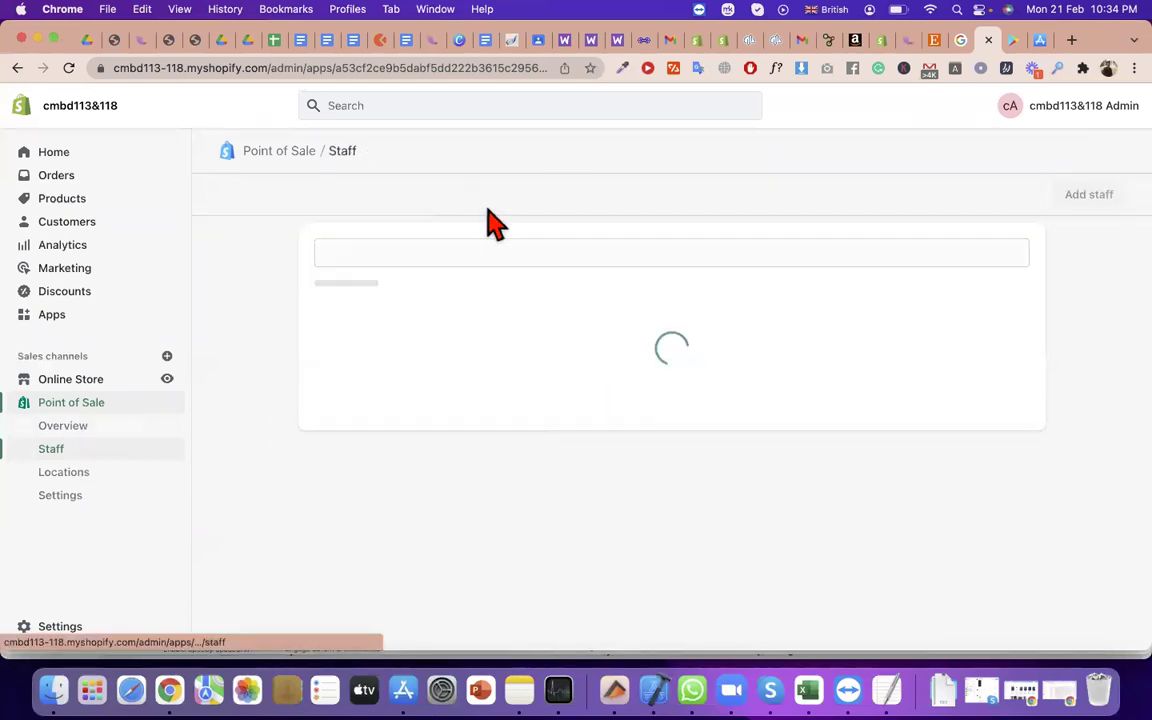
pyautogui.click(1085, 196)
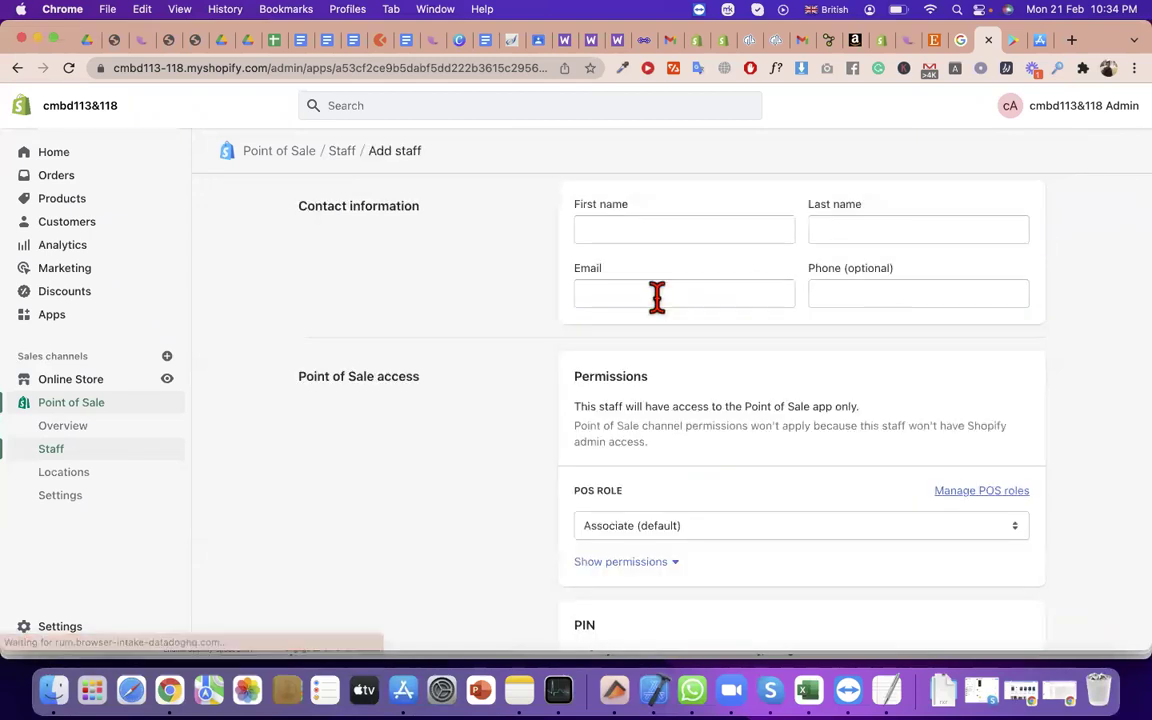
pyautogui.click(609, 231)
pyautogui.click(907, 291)
pyautogui.click(746, 292)
pyautogui.press('super+v')
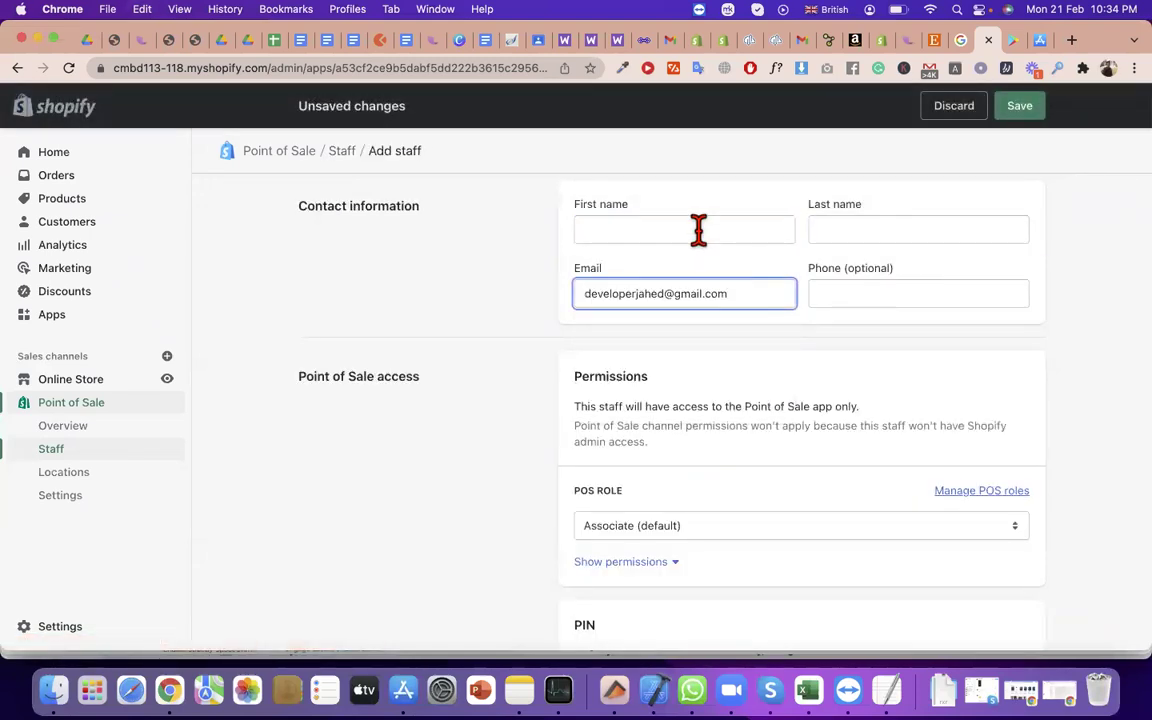
pyautogui.click(698, 230)
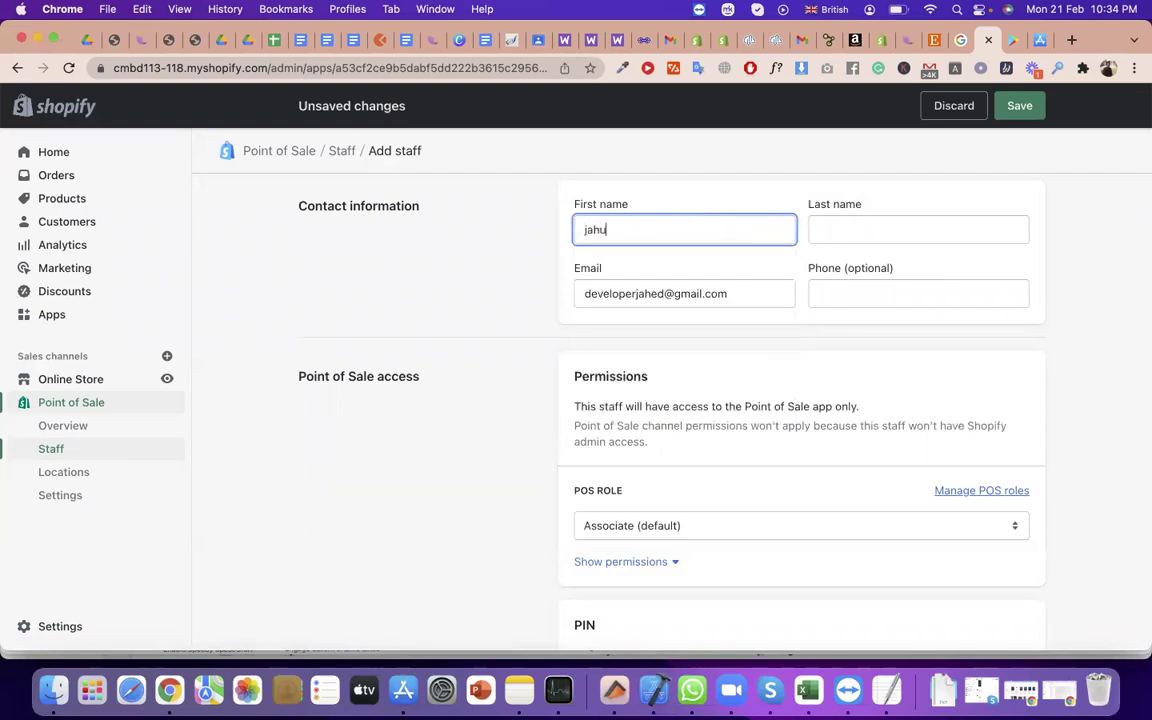
pyautogui.click(892, 224)
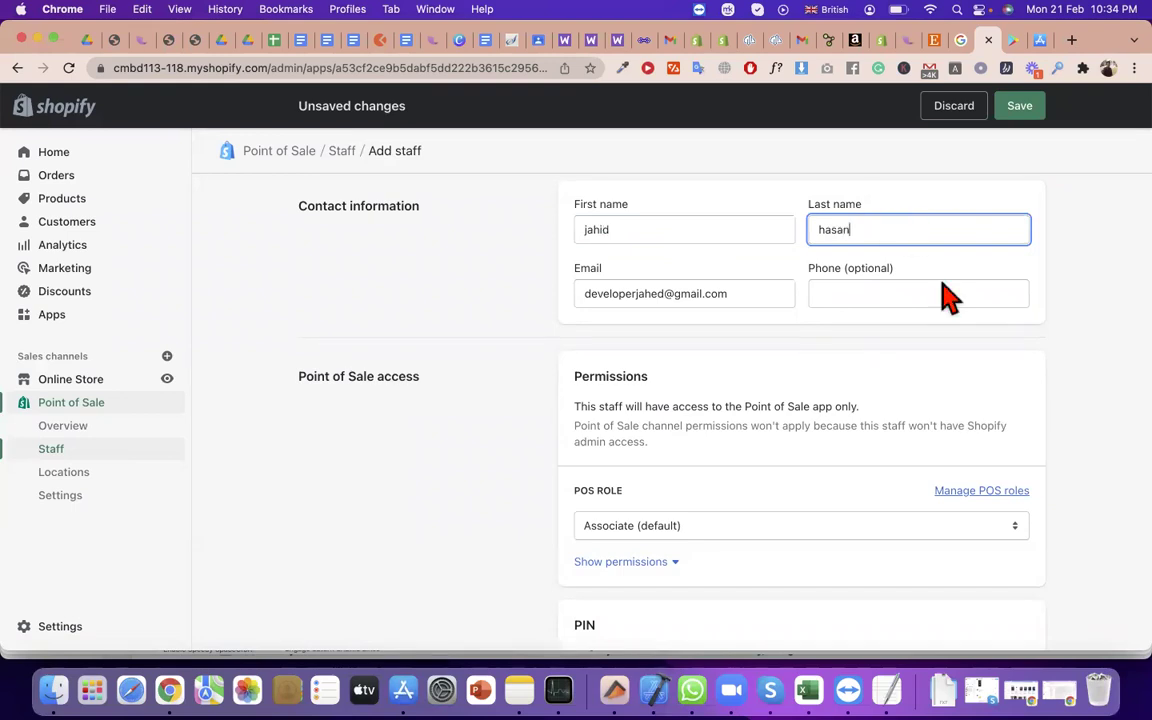
# Keep Associate (default) as the POS role and attempt to save
pyautogui.scroll(-3, 950, 296)
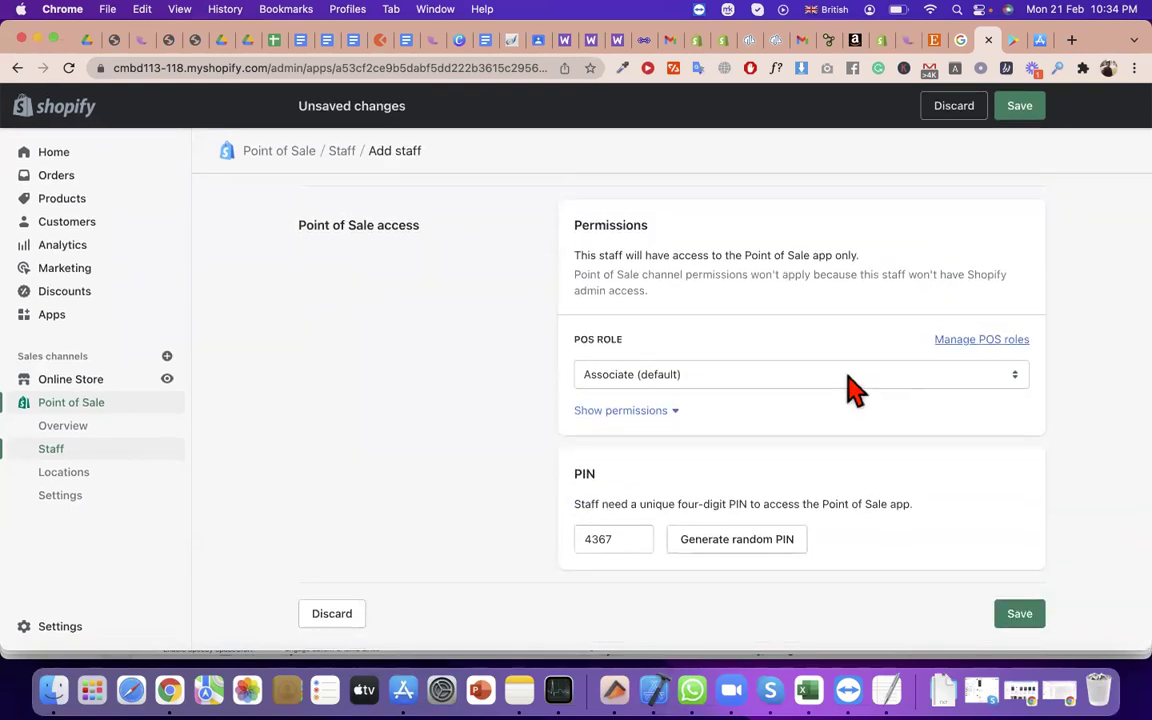
pyautogui.click(848, 388)
pyautogui.click(967, 275)
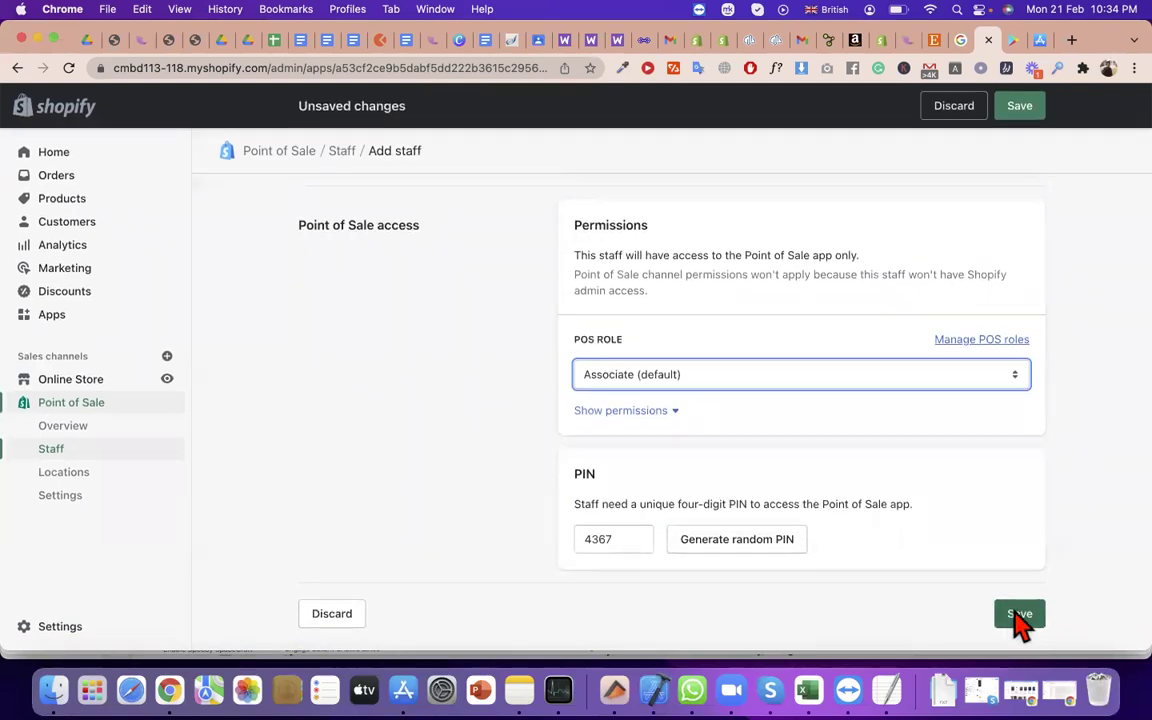
pyautogui.click(628, 543)
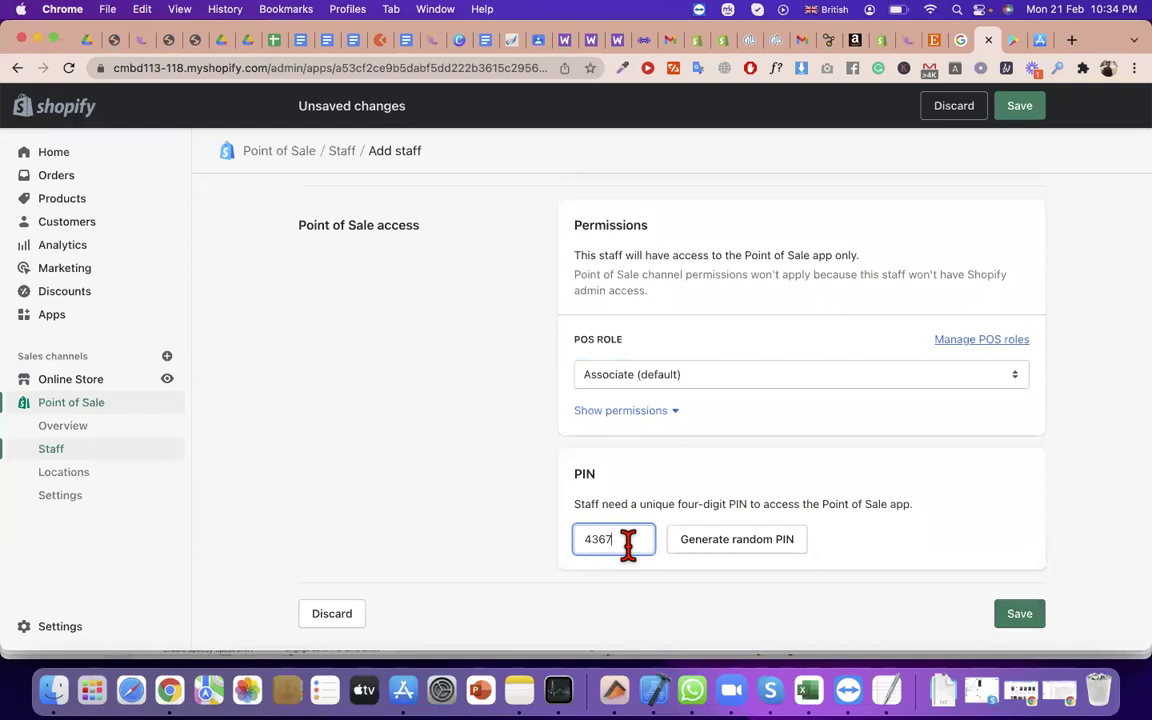
pyautogui.click(1025, 613)
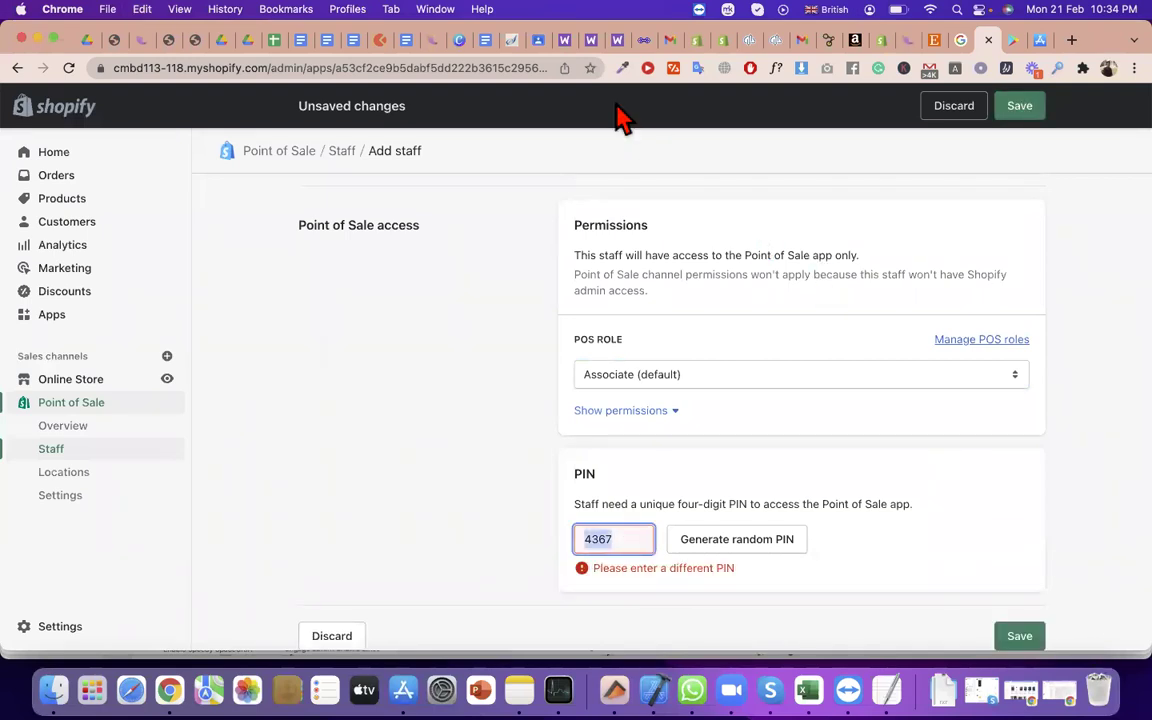
# Generate a different random PIN, save the staff member, and switch to the Google Play listing
pyautogui.click(777, 547)
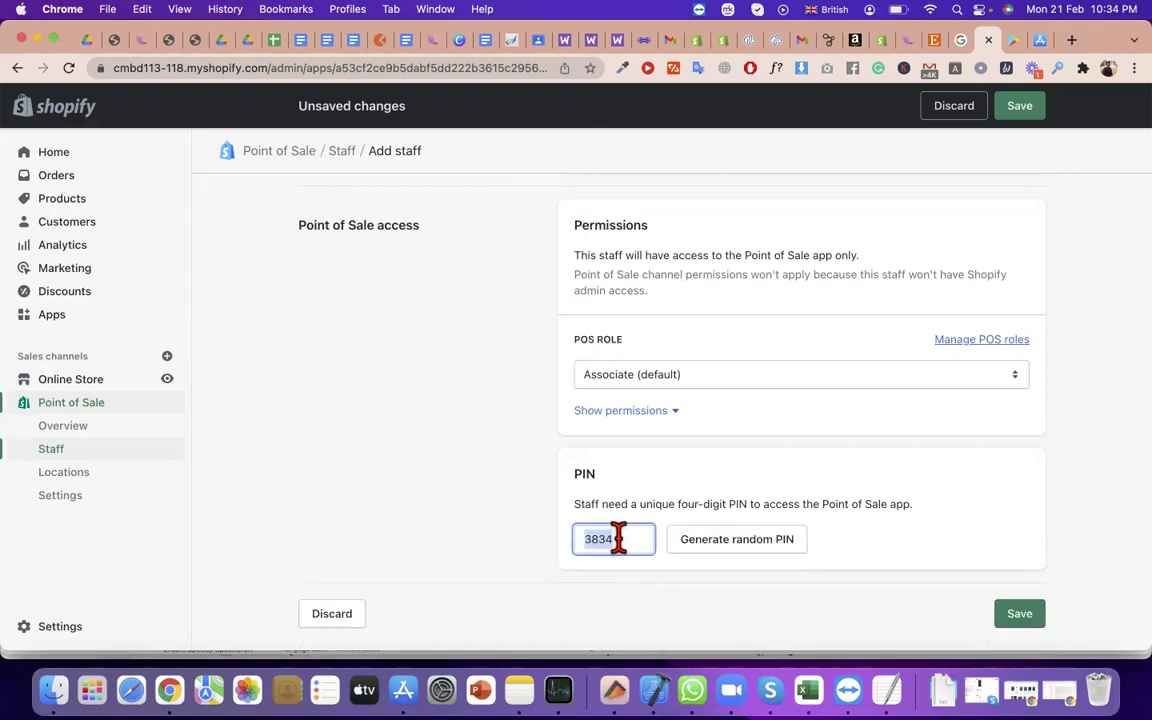
pyautogui.click(1018, 615)
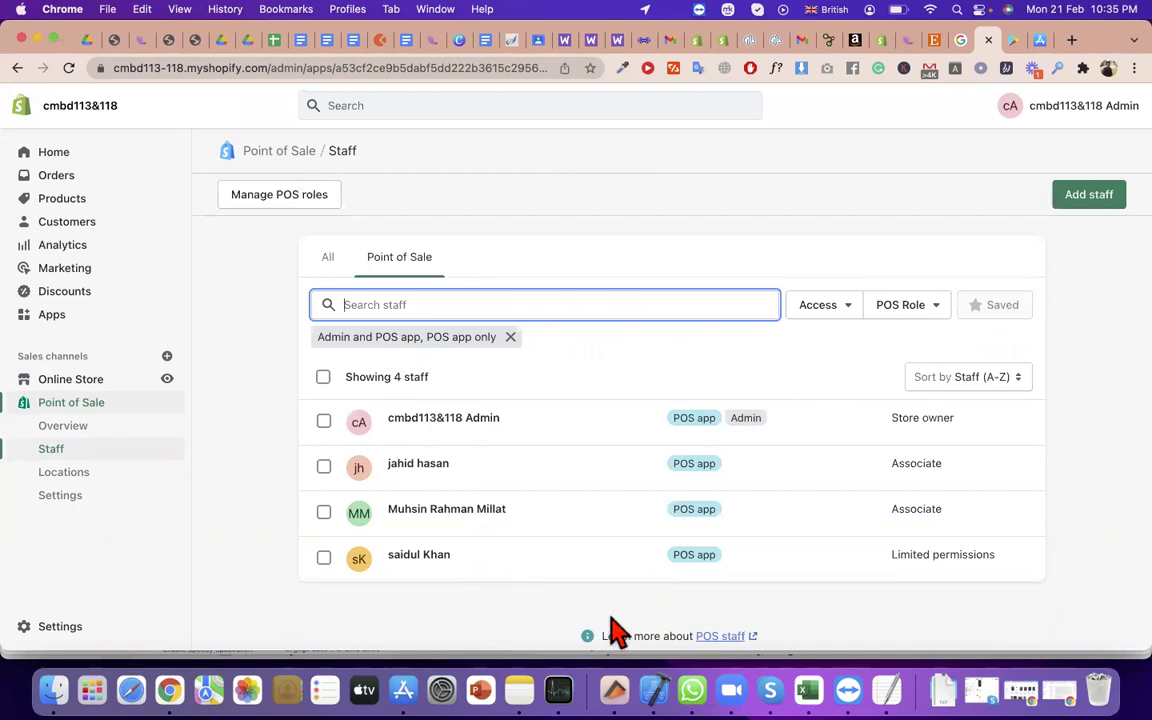
pyautogui.click(838, 222)
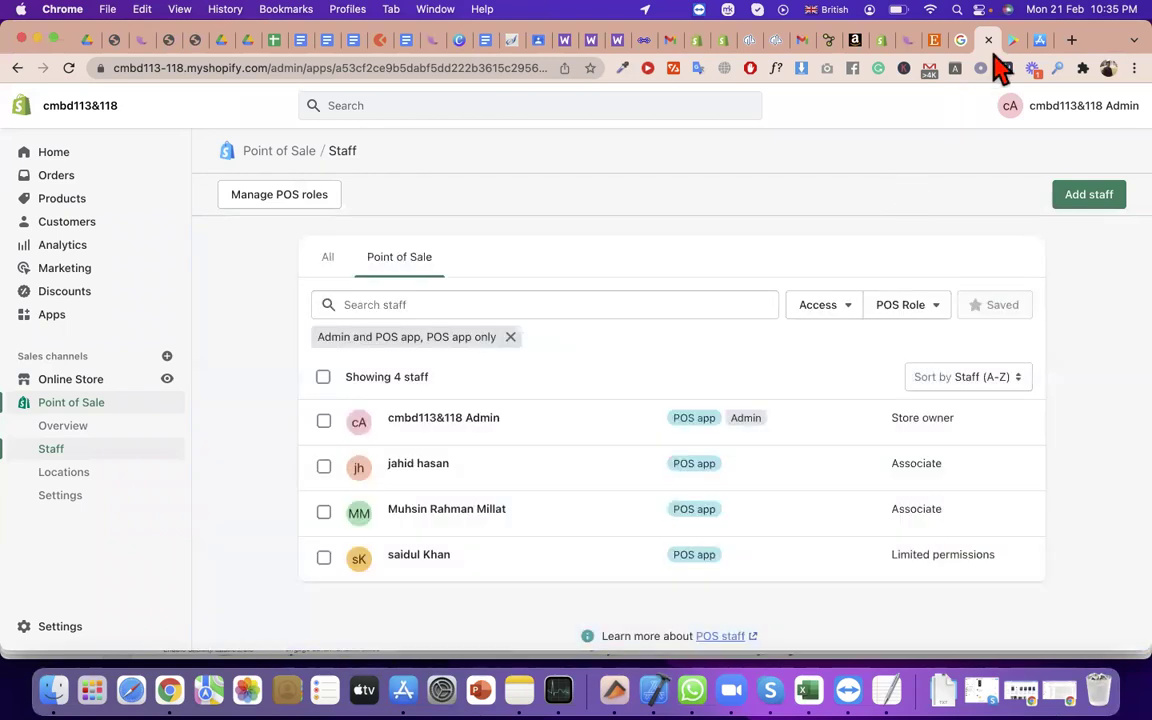
pyautogui.click(1010, 42)
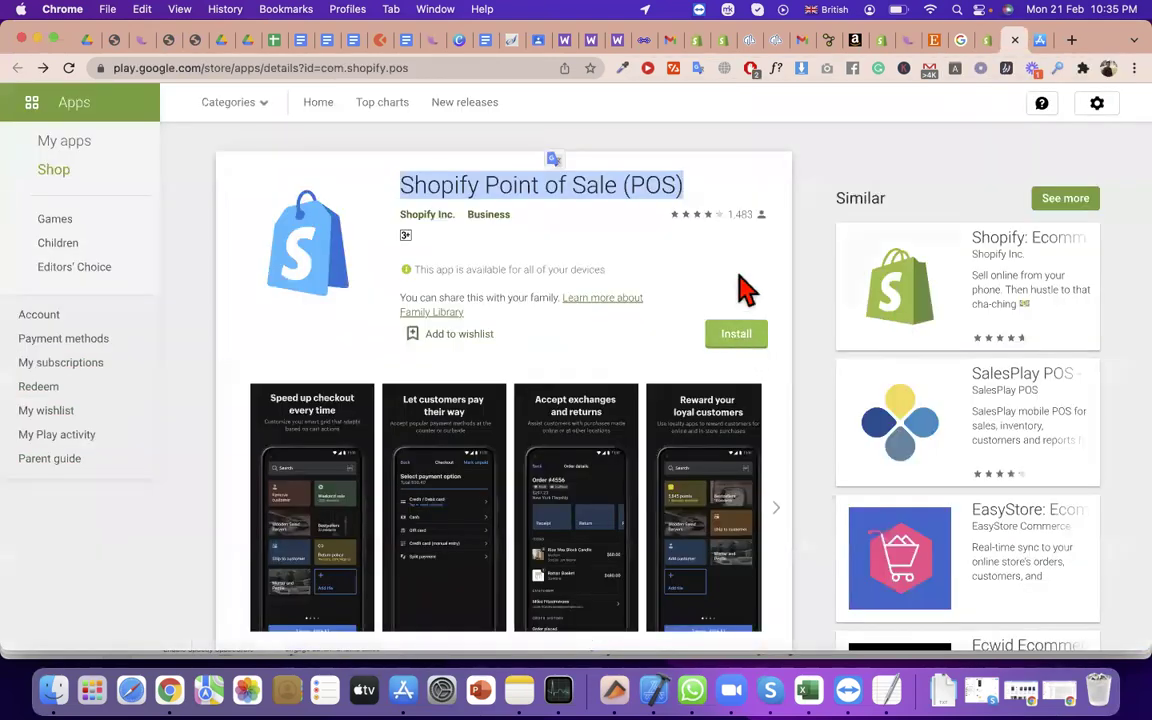
# Enlarge and close the first Shopify POS app screenshot, twice
pyautogui.scroll(-2, 750, 292)
pyautogui.scroll(4, 745, 288)
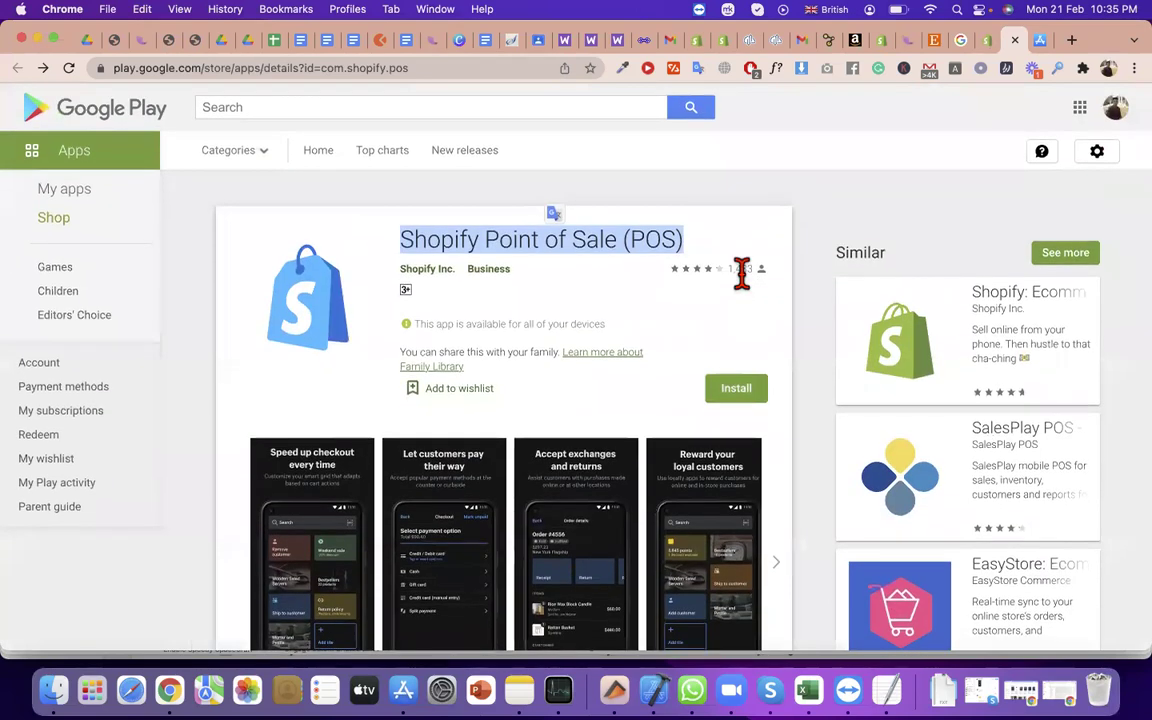
pyautogui.click(290, 555)
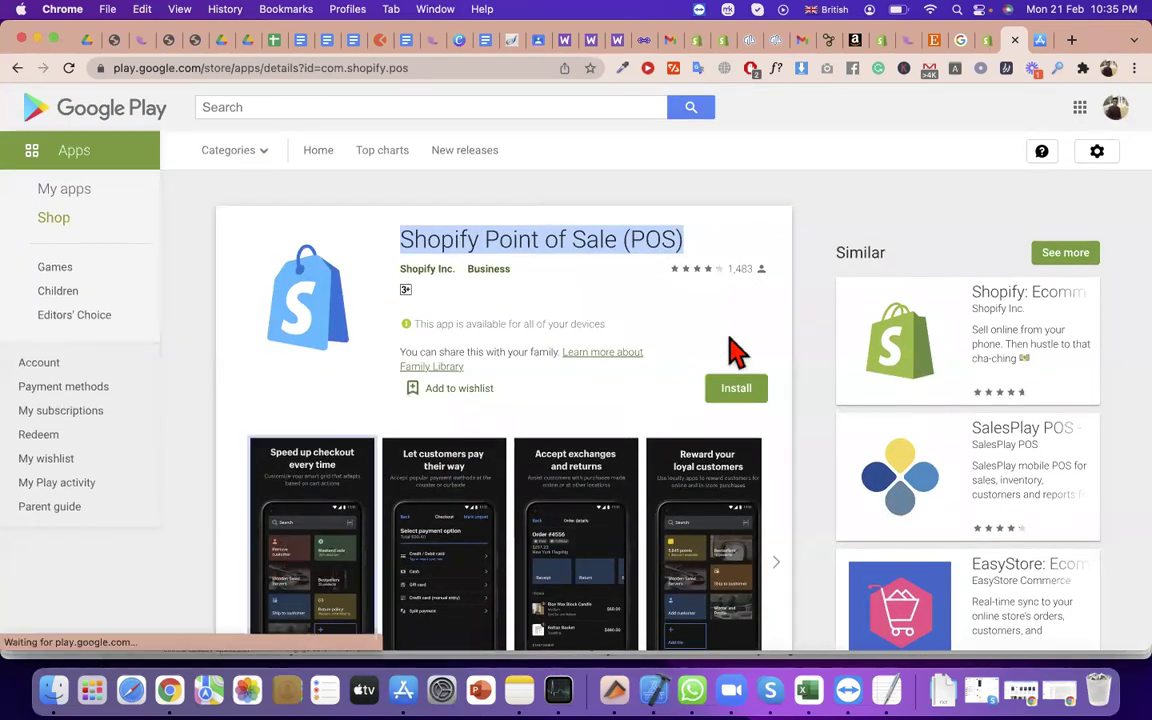
pyautogui.scroll(-1, 738, 262)
pyautogui.click(380, 303)
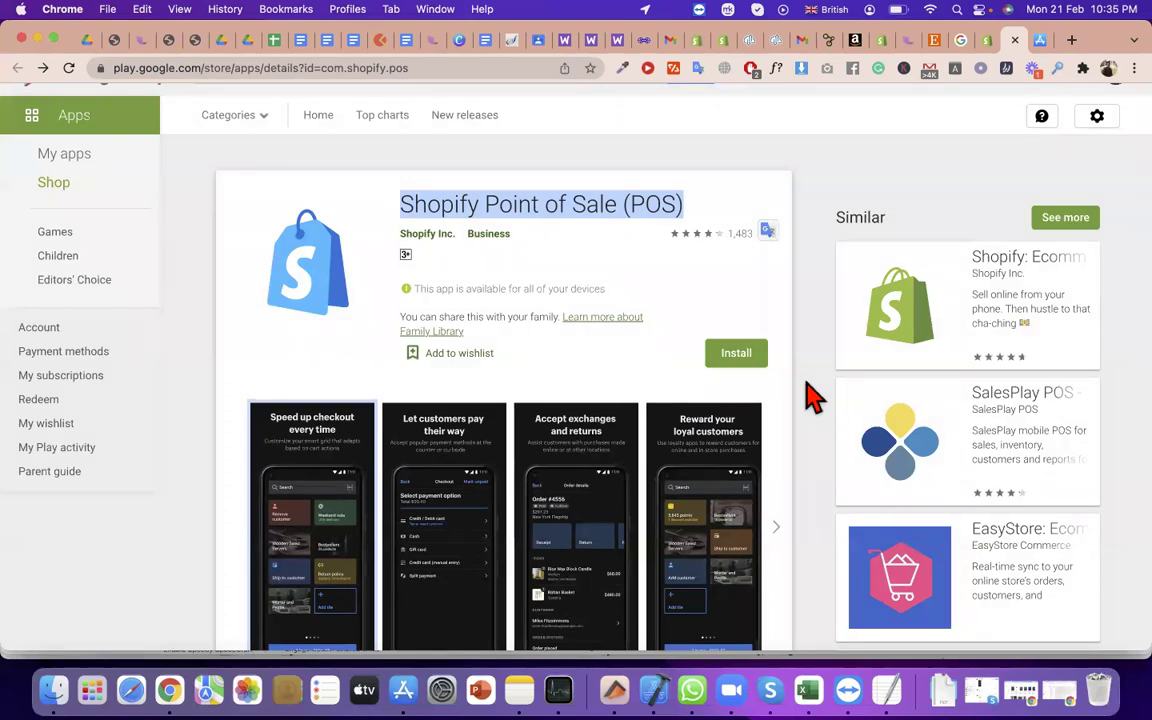
pyautogui.scroll(-5, 518, 508)
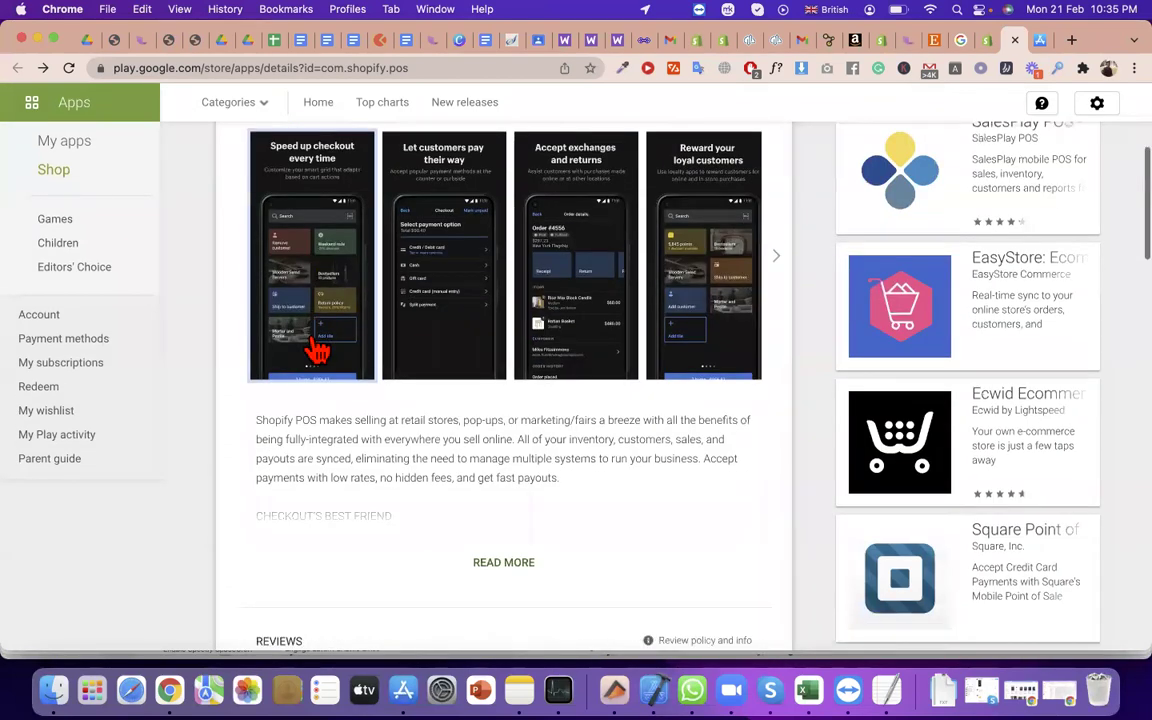
pyautogui.click(355, 376)
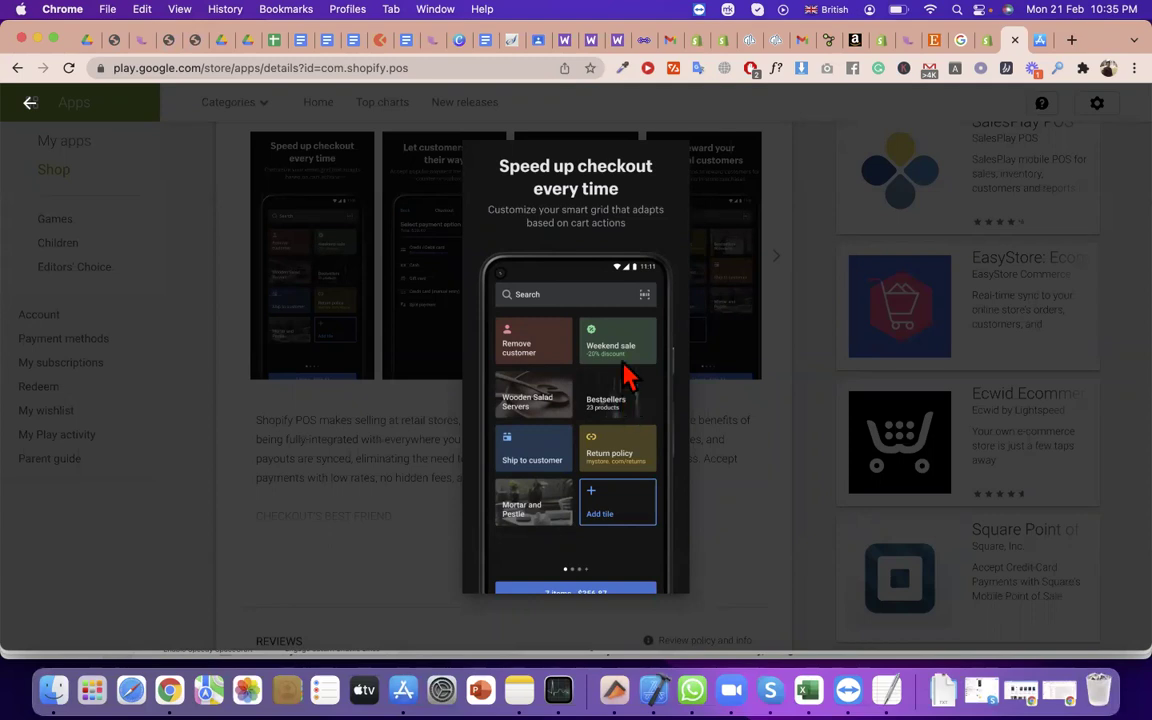
pyautogui.click(441, 287)
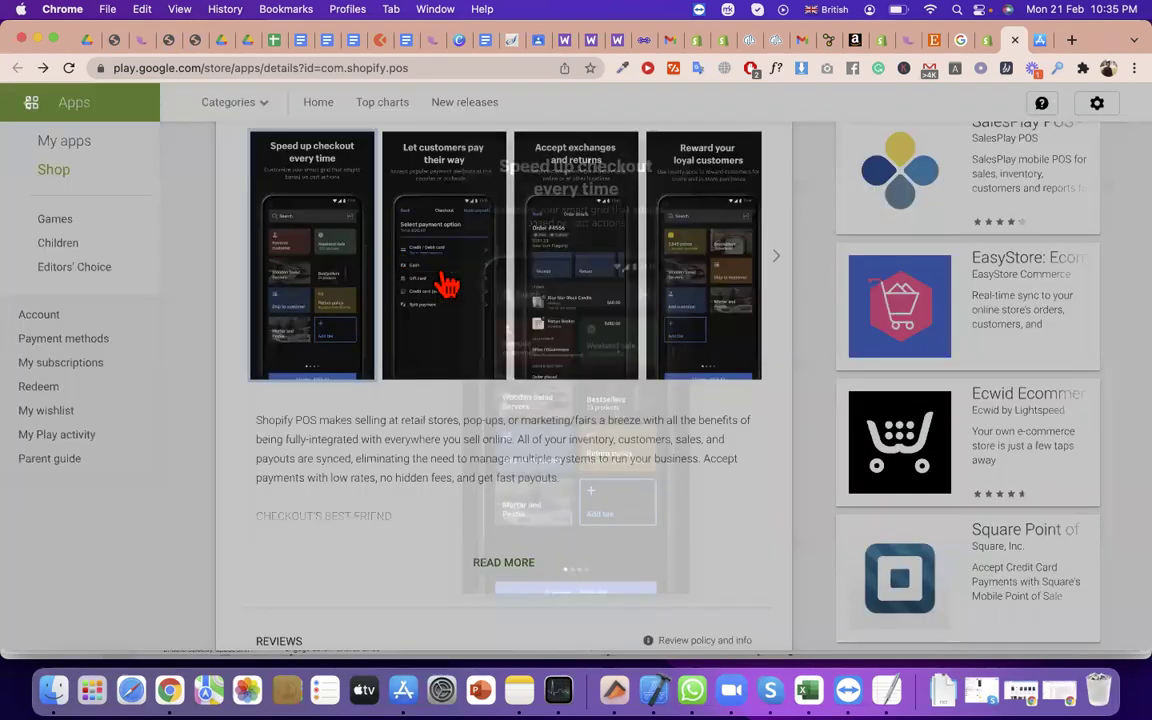
# View the 'Let customers pay their way' screenshot enlarged, then return to the Shopify admin staff list
pyautogui.click(725, 198)
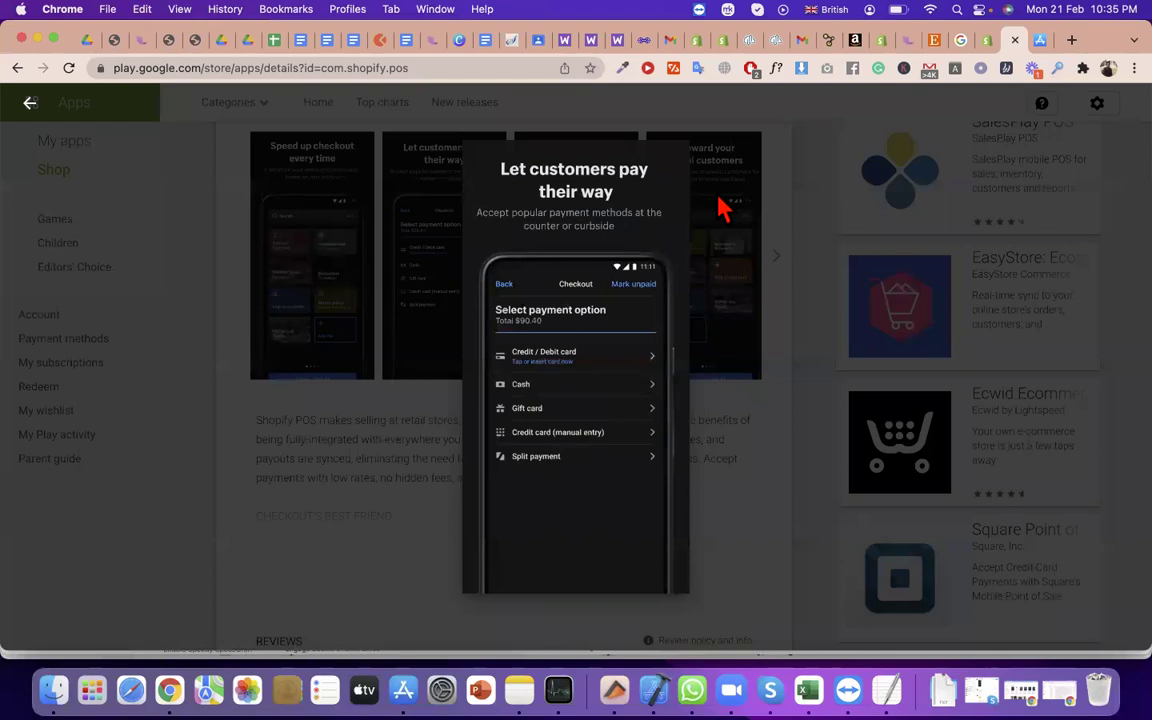
pyautogui.click(628, 208)
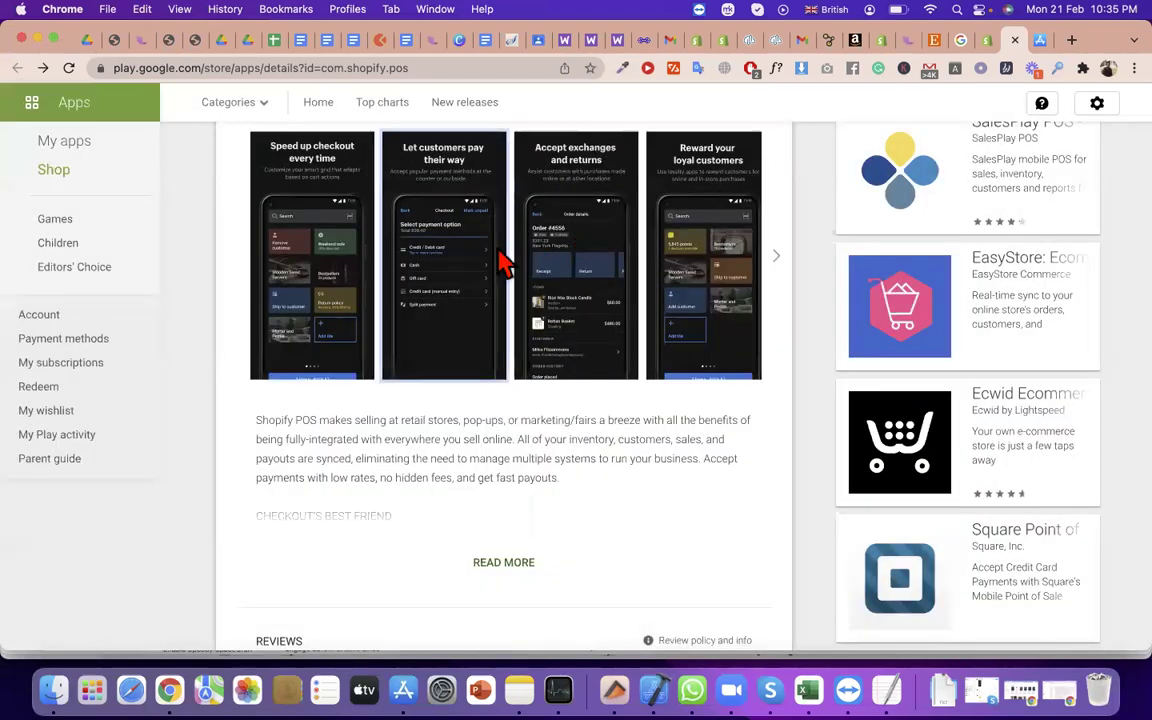
pyautogui.click(463, 259)
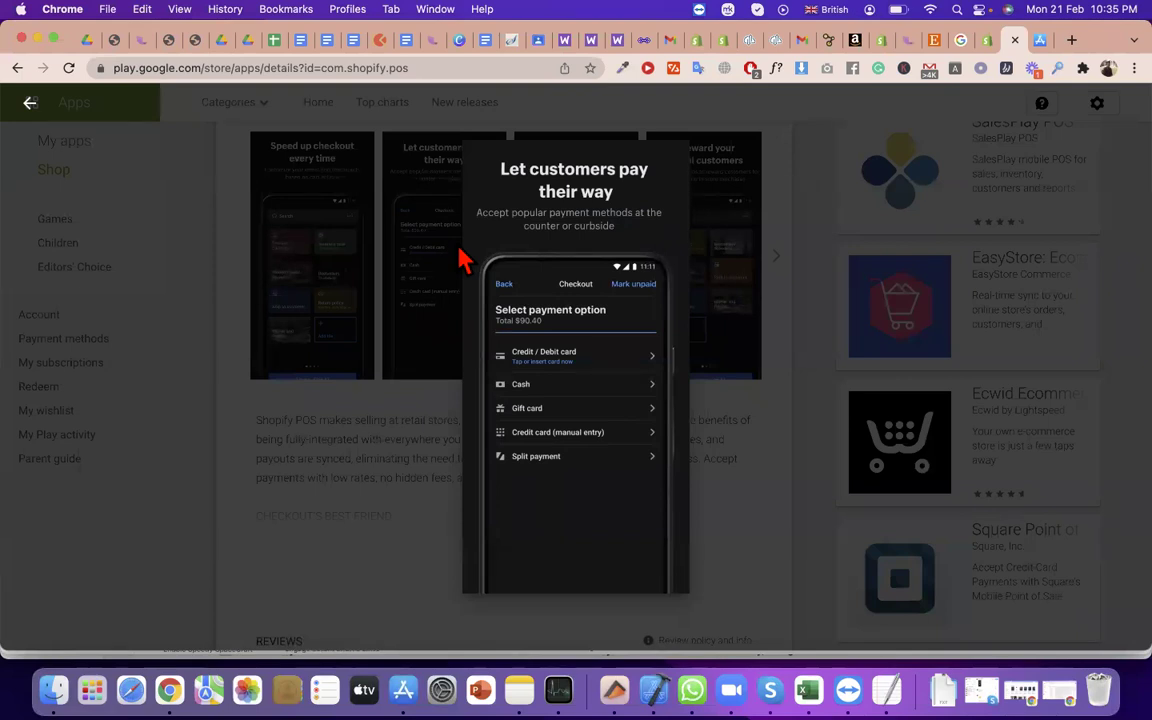
pyautogui.click(427, 180)
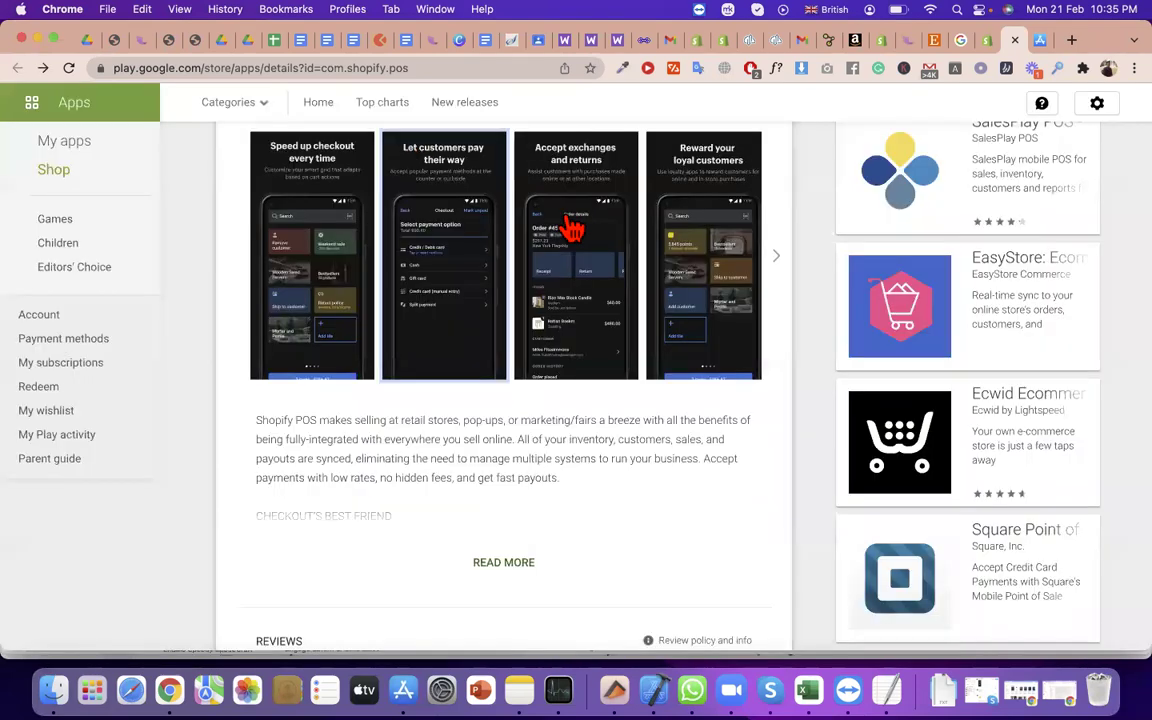
pyautogui.scroll(-3, 572, 228)
pyautogui.scroll(6, 571, 231)
pyautogui.tripleClick(620, 244)
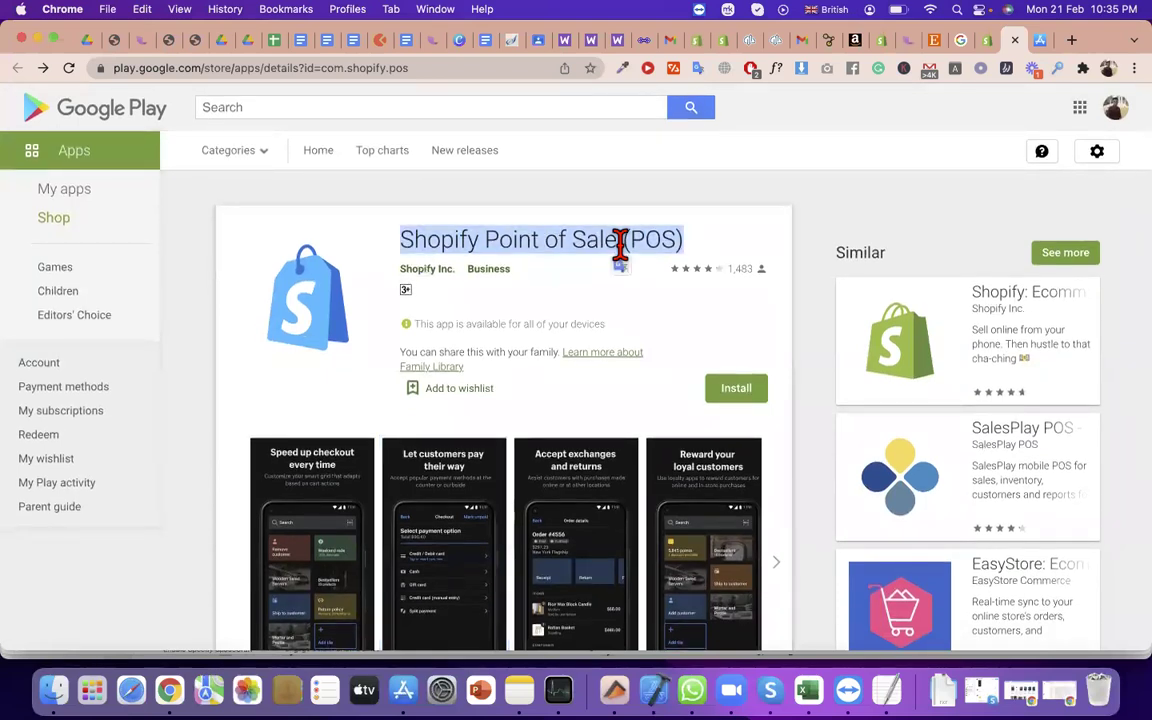
pyautogui.click(987, 40)
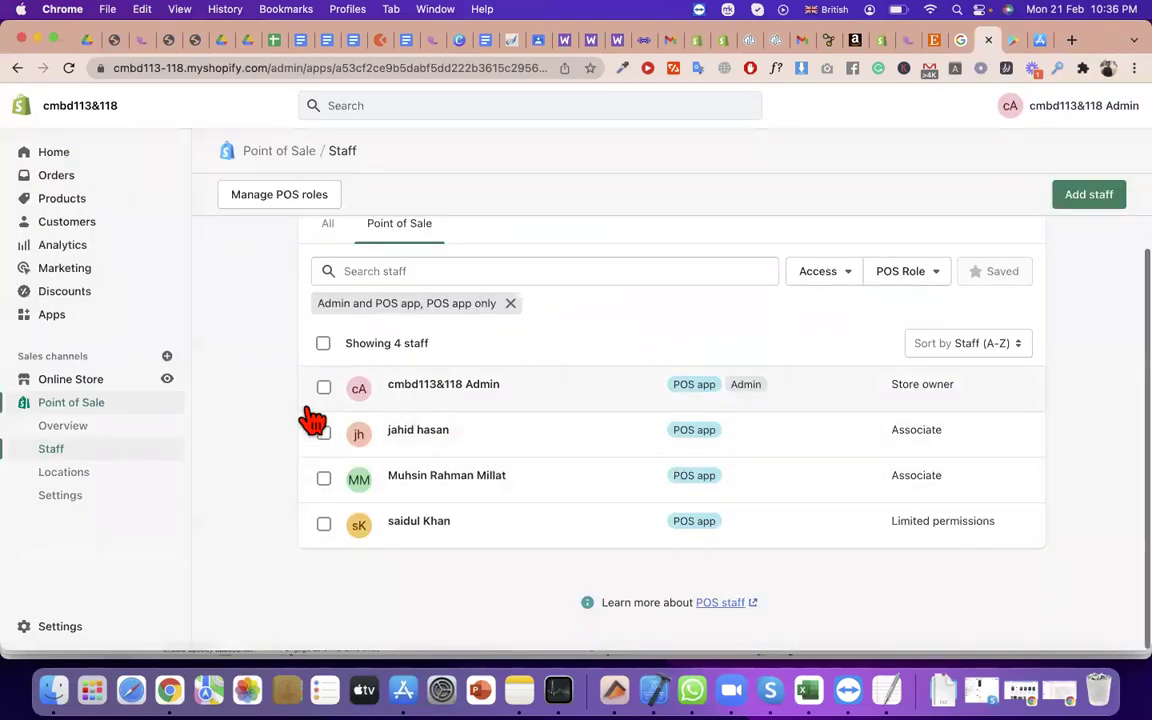
# Browse the Point of Sale Locations and Overview pages, selecting the cash tracking description
pyautogui.click(85, 478)
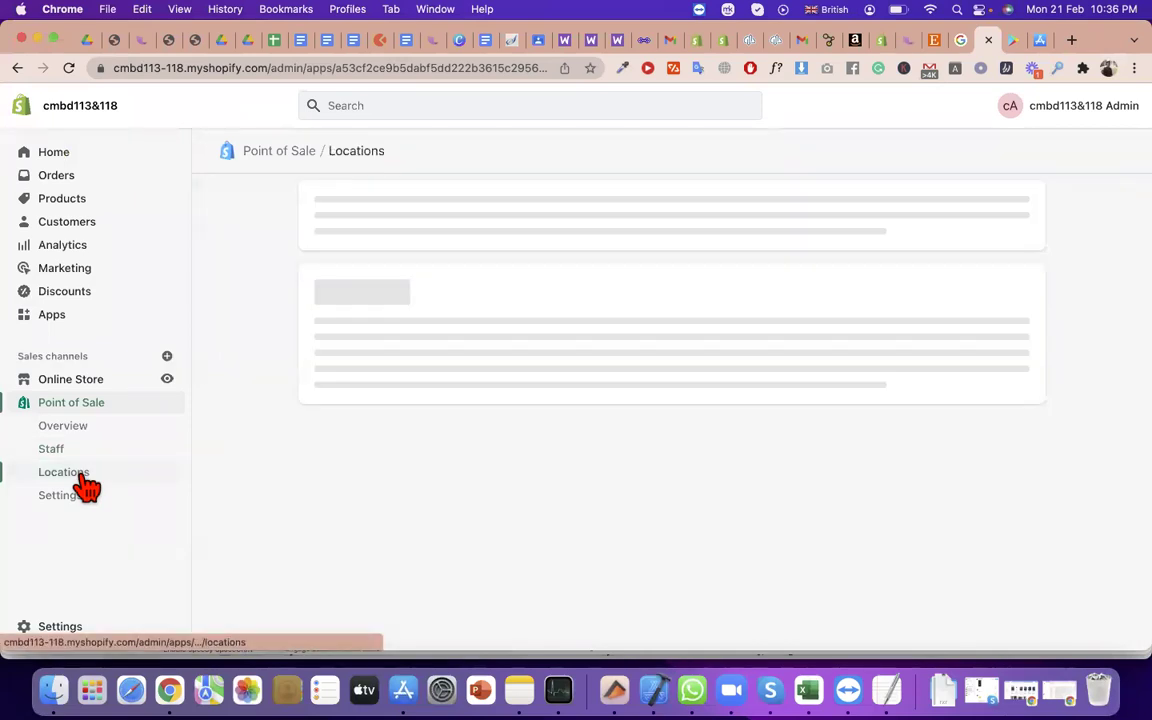
pyautogui.click(58, 428)
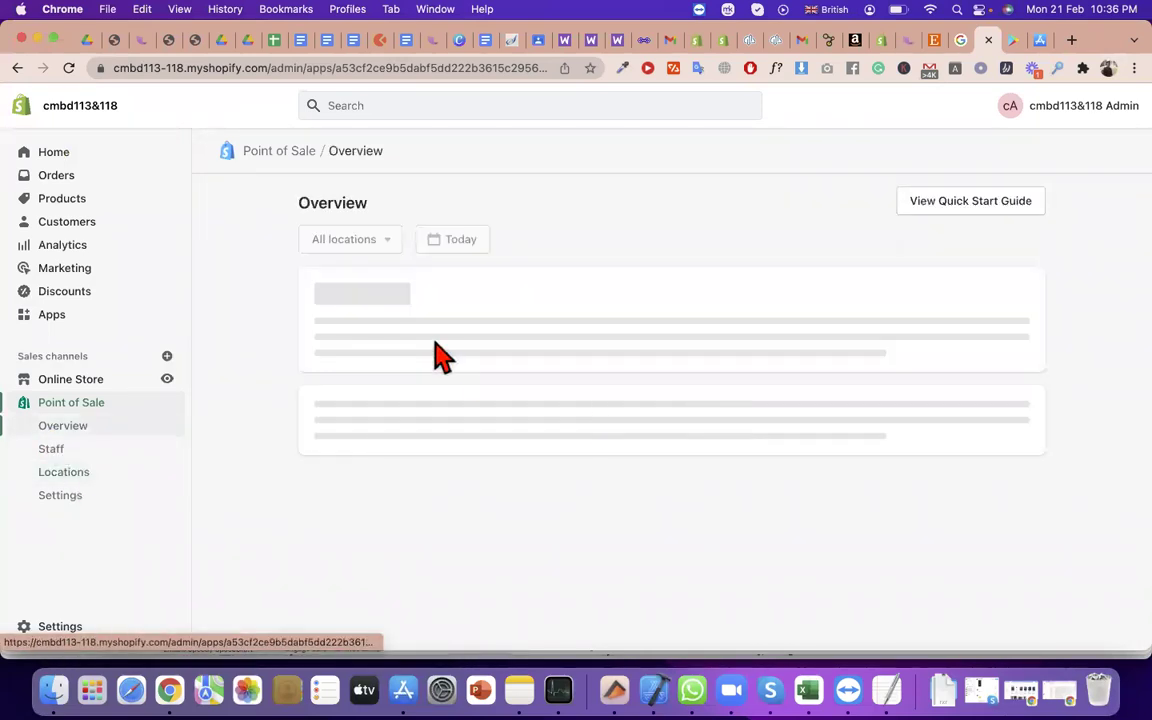
pyautogui.doubleClick(362, 204)
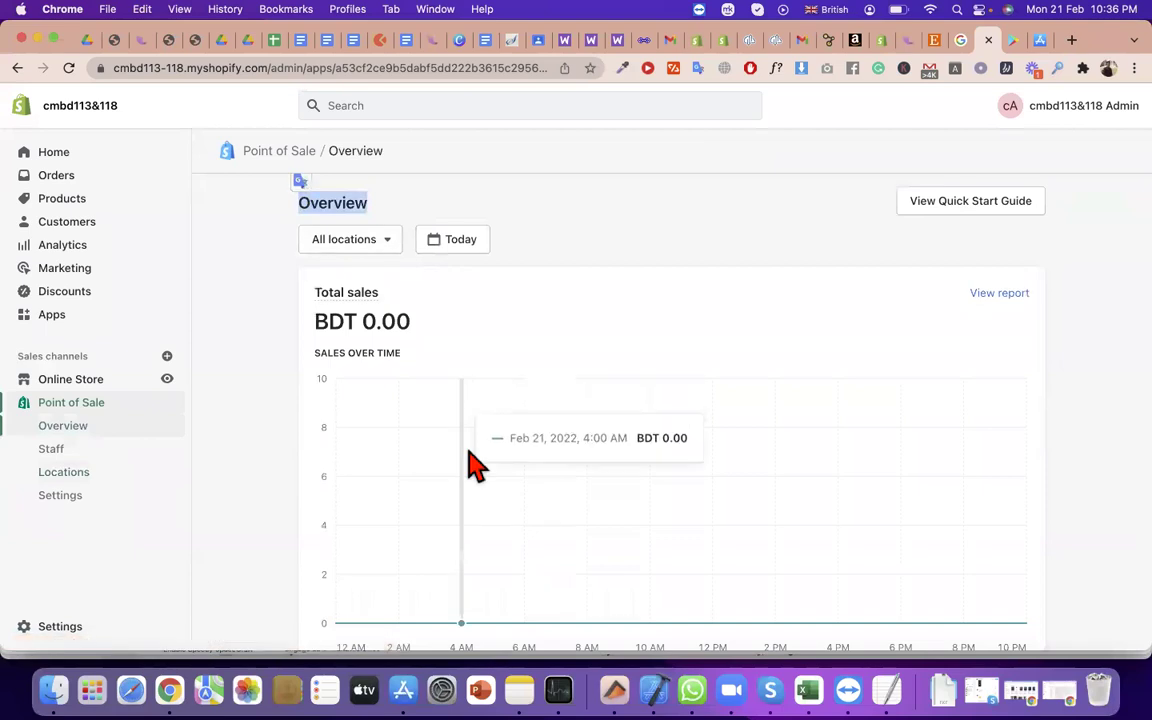
pyautogui.scroll(-5, 475, 465)
pyautogui.scroll(-2, 504, 478)
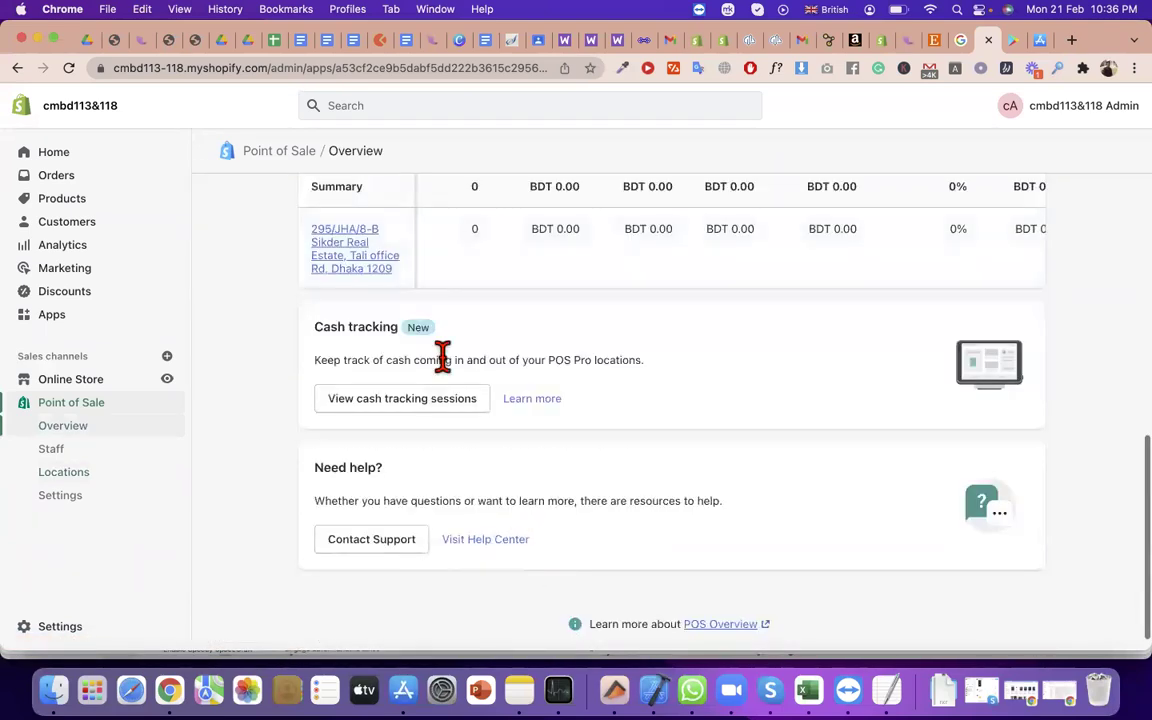
pyautogui.moveTo(504, 298); pyautogui.dragTo(320, 255)
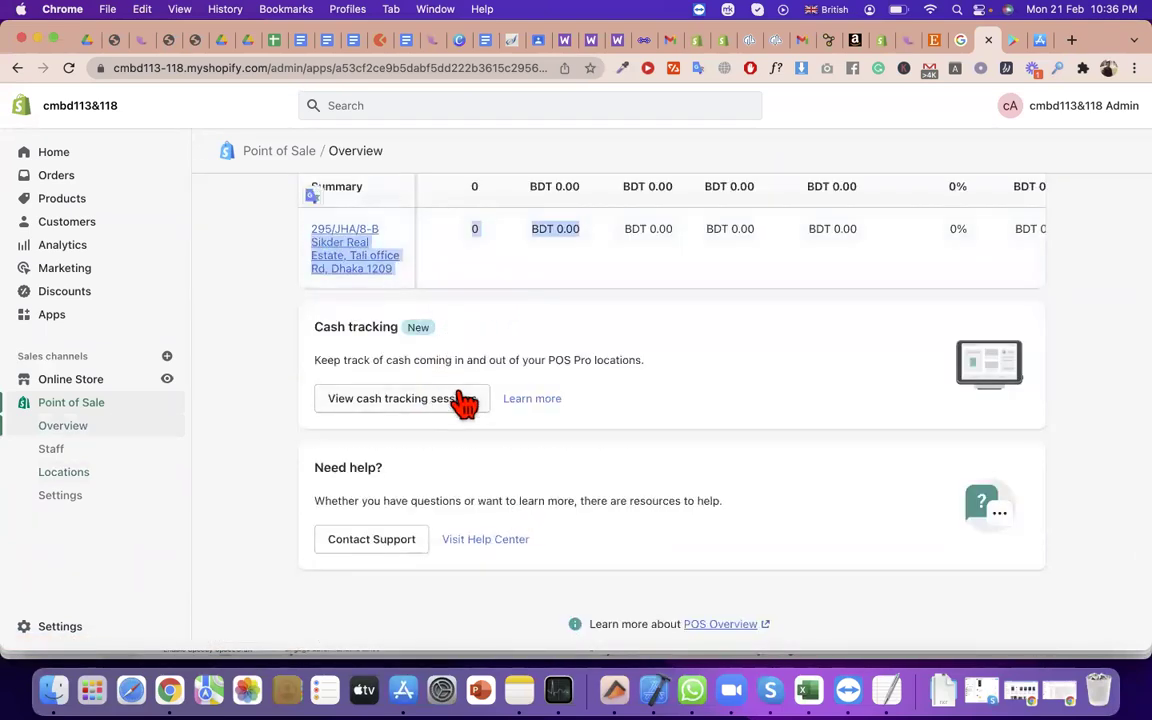
pyautogui.tripleClick(470, 358)
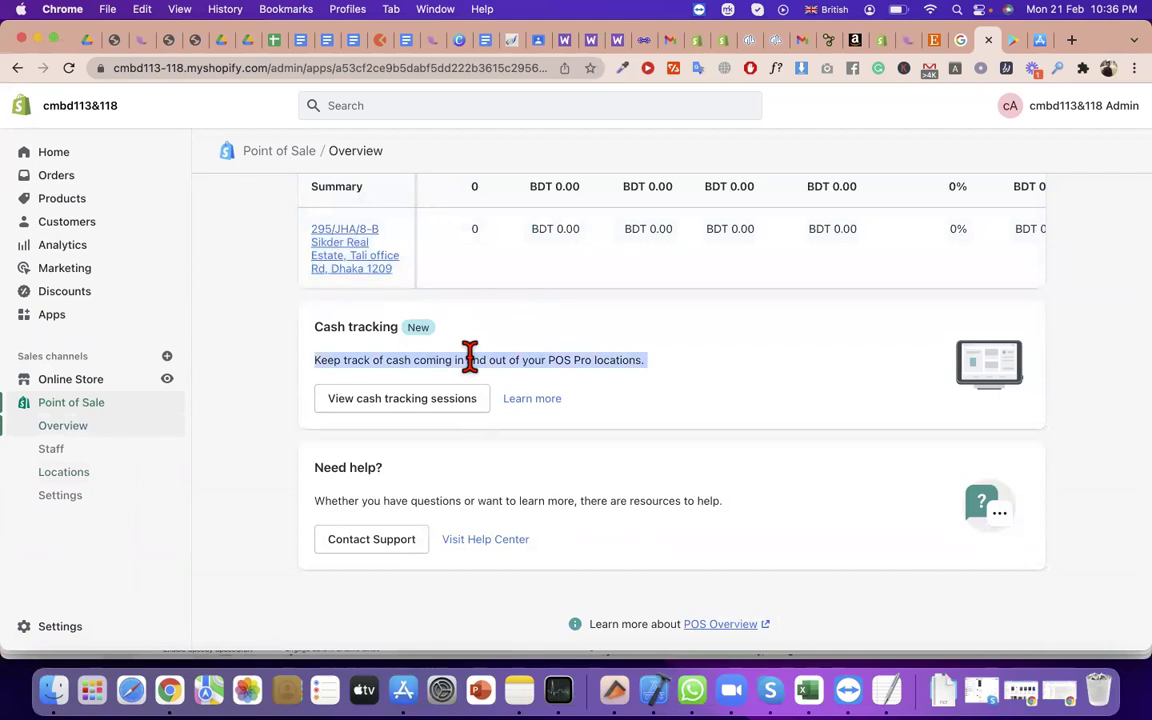
# Reopen Point of Sale Locations via Staff, reload after the error, and focus the shop domain field
pyautogui.click(50, 449)
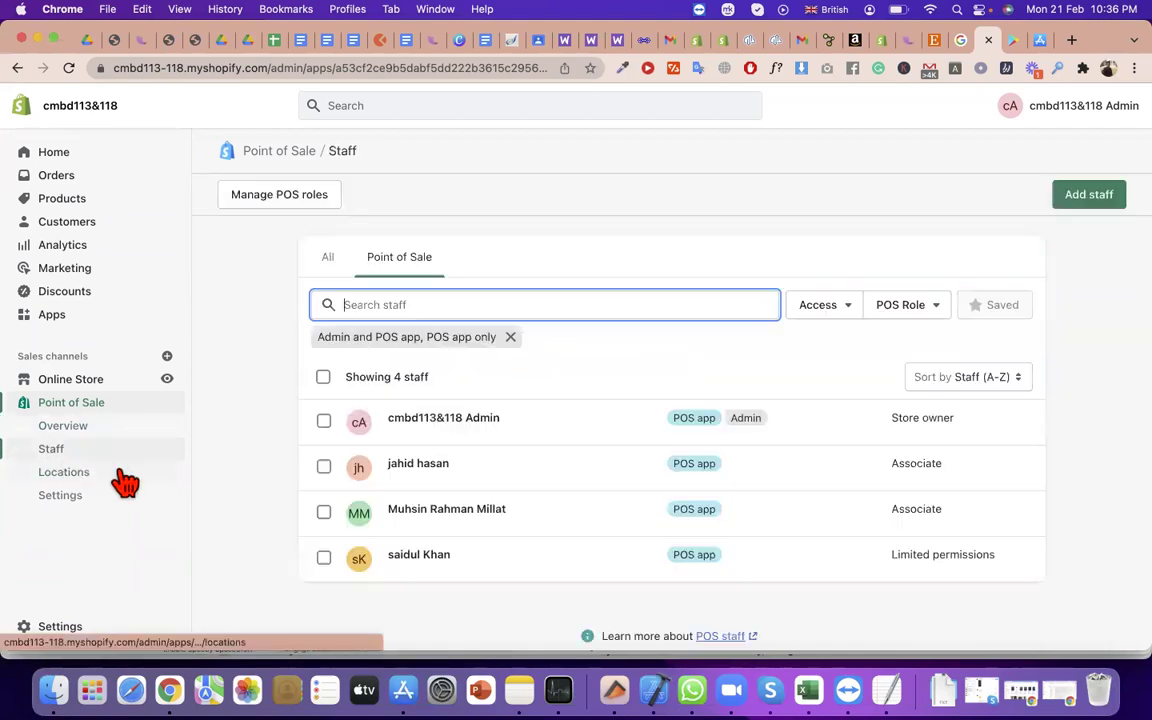
pyautogui.click(121, 476)
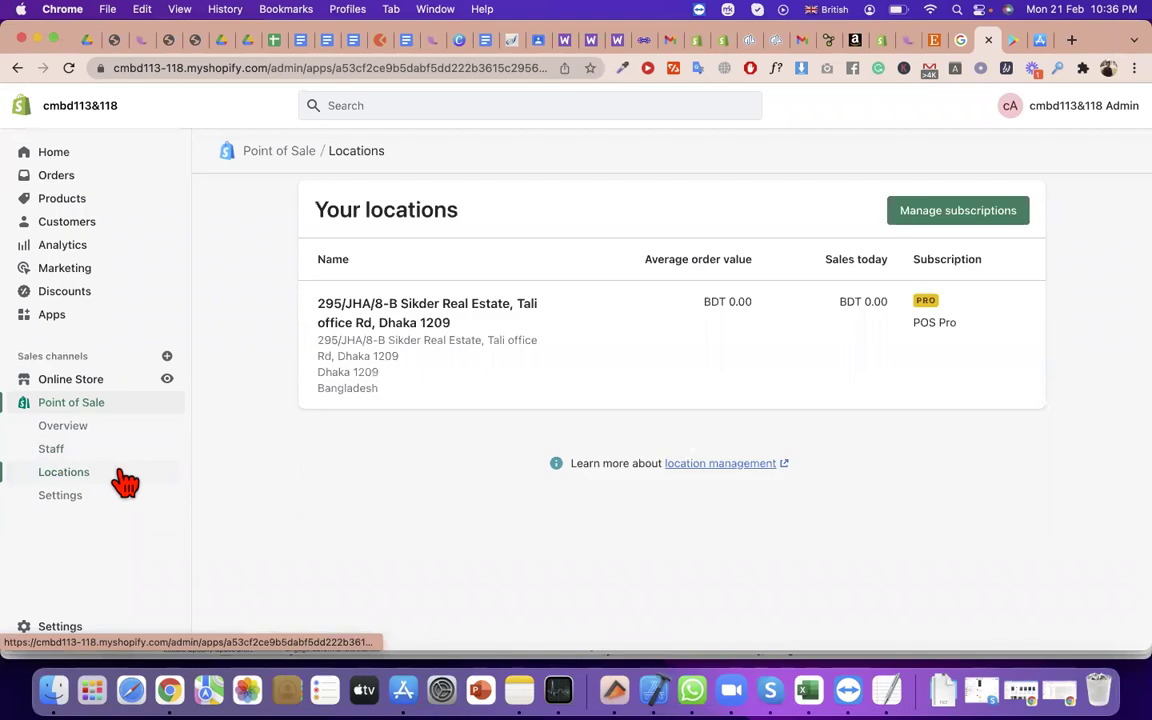
pyautogui.tripleClick(429, 211)
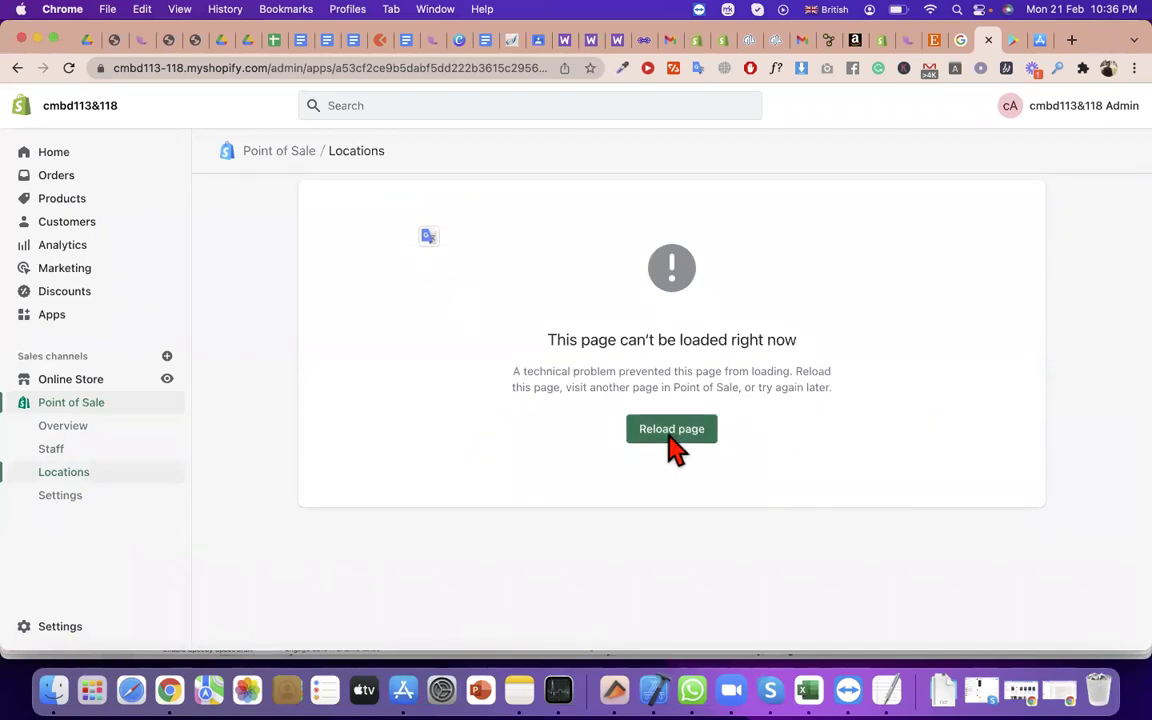
pyautogui.click(668, 438)
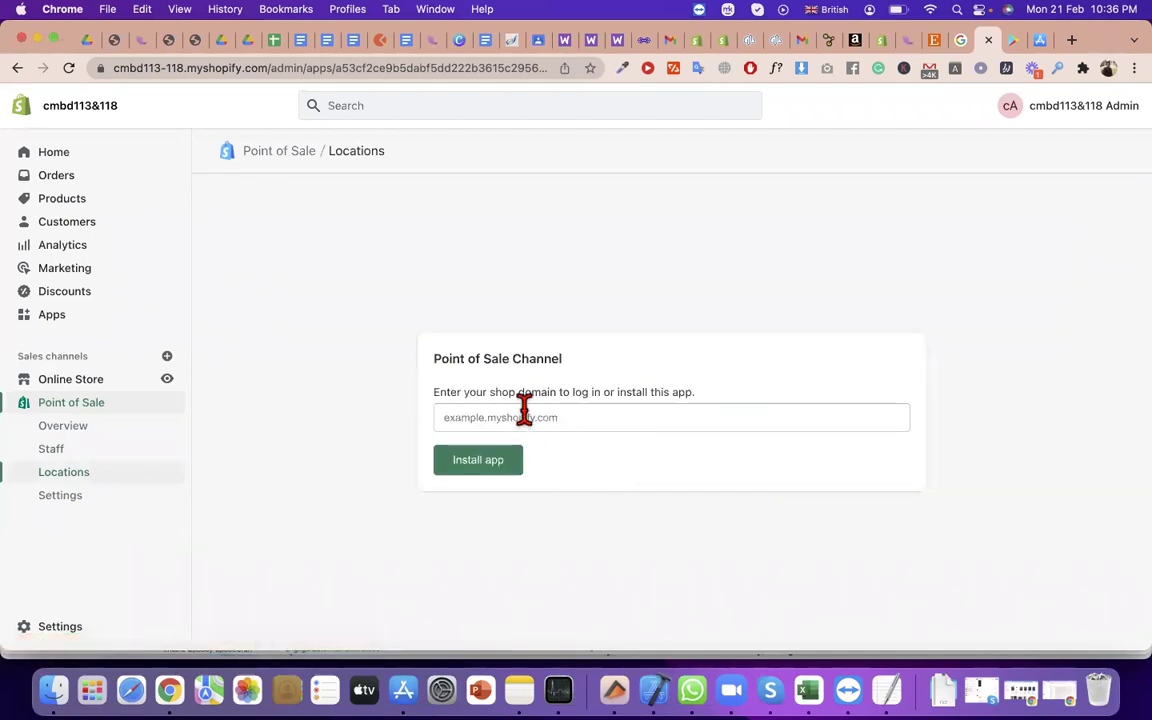
pyautogui.click(524, 412)
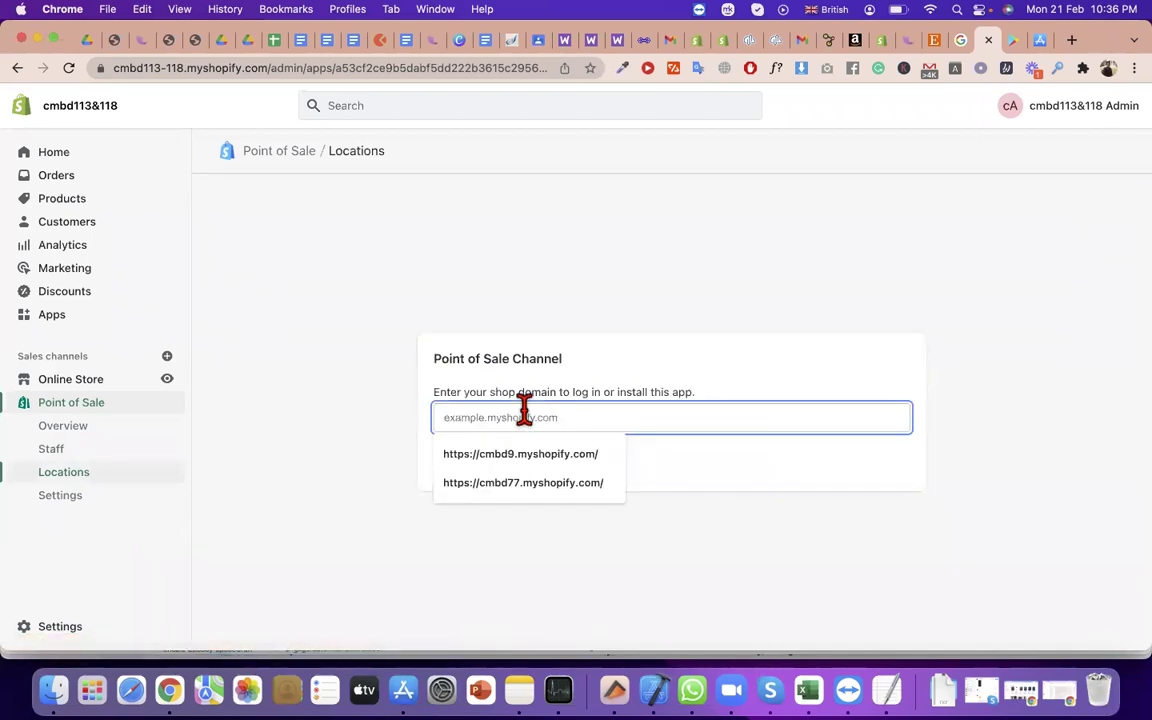
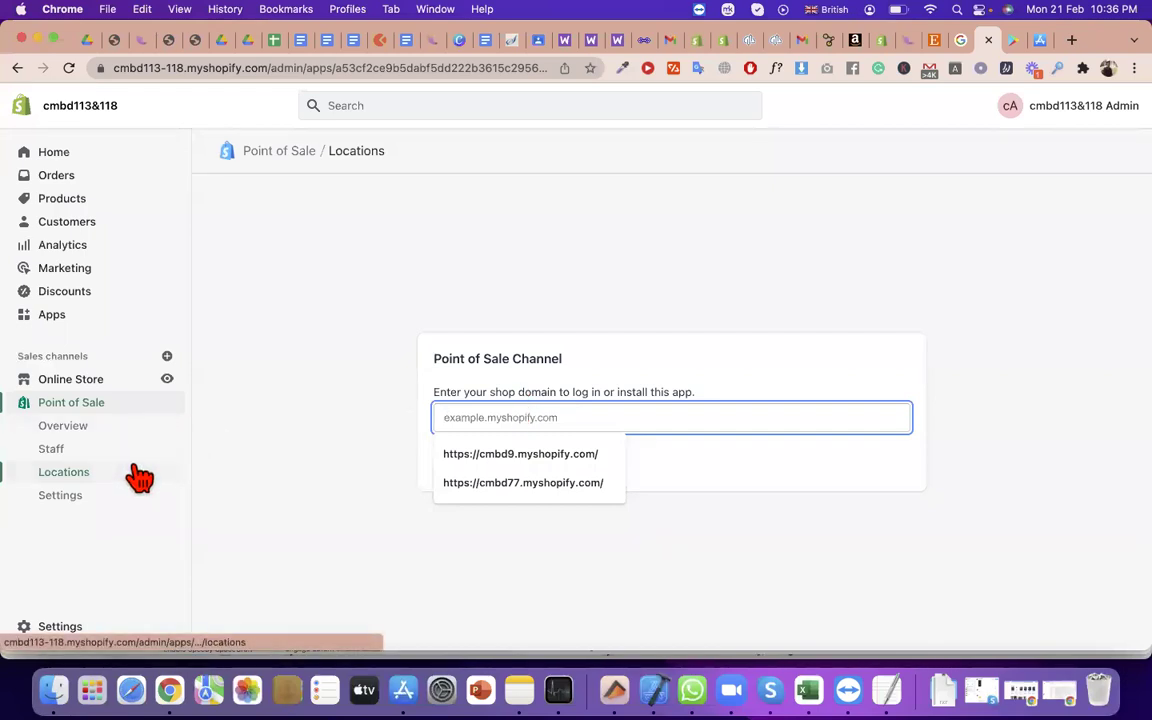
# Compare the Shopify POS app listings on Google Play and the App Store, selecting the app title
pyautogui.click(1022, 50)
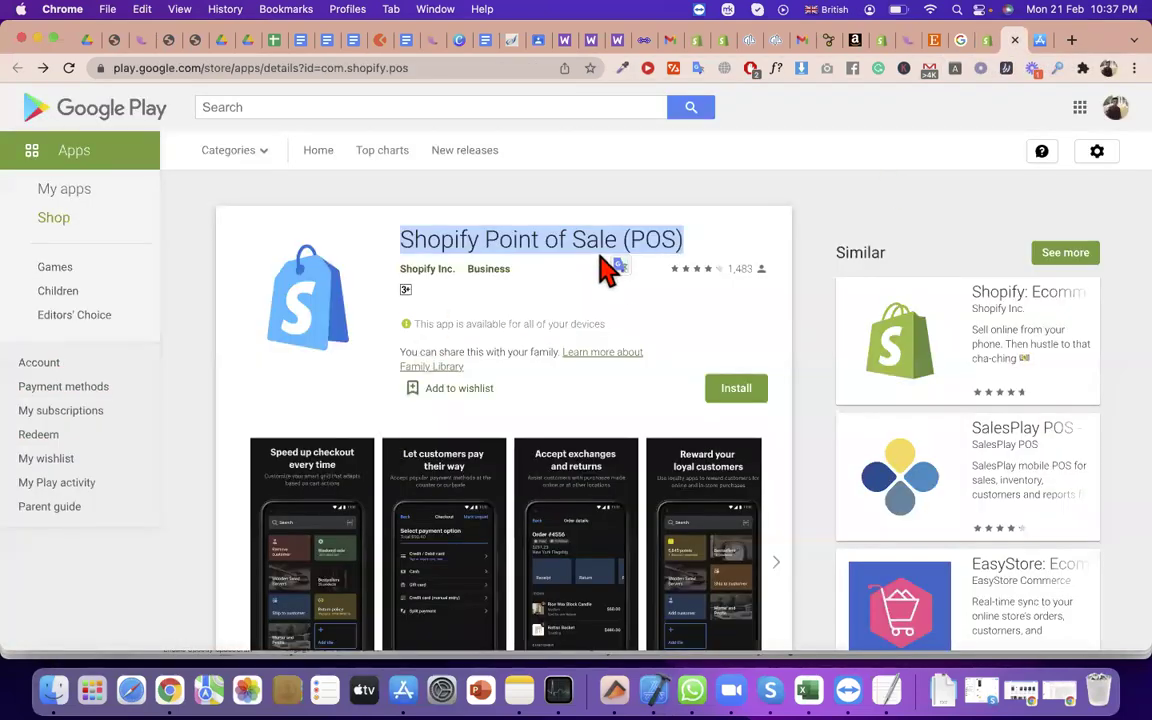
pyautogui.scroll(-2, 596, 255)
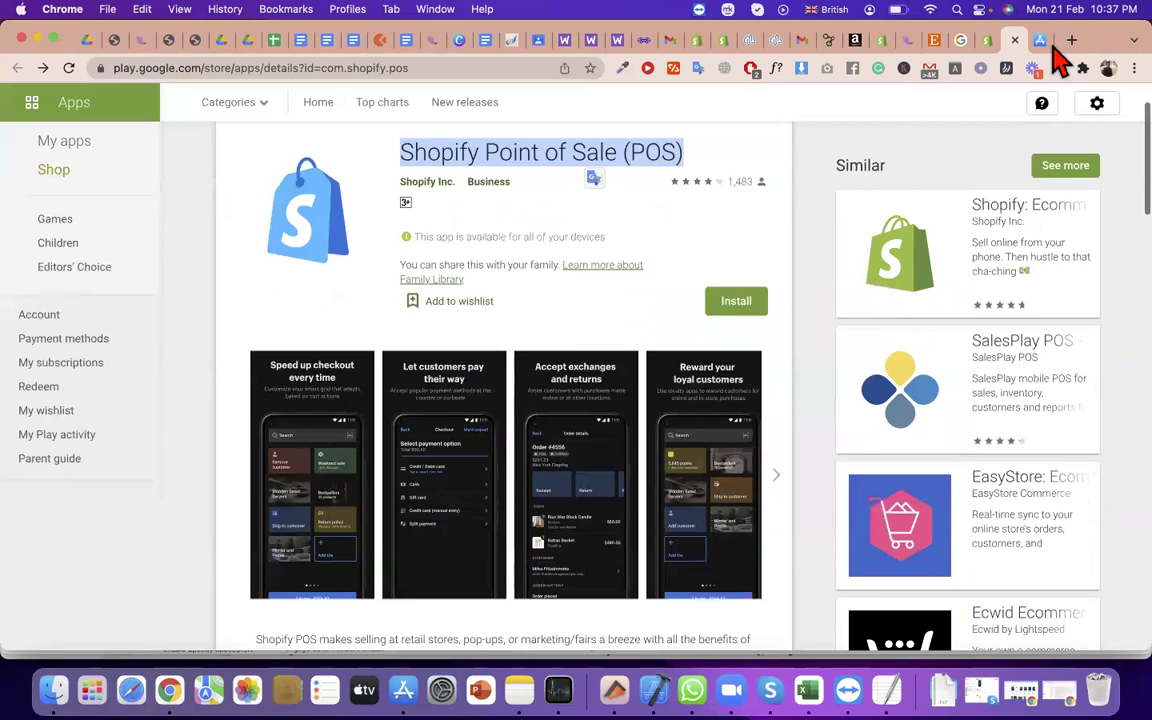
pyautogui.click(1040, 42)
pyautogui.tripleClick(596, 240)
pyautogui.scroll(-5, 610, 290)
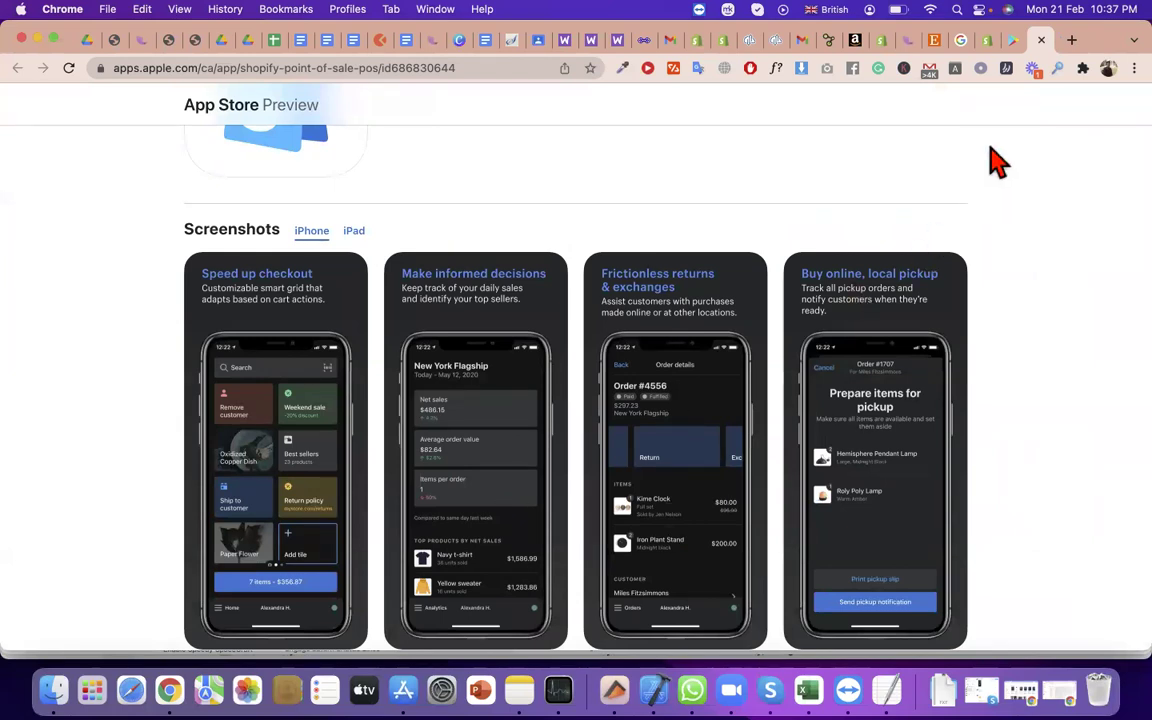
# View the Reward your loyal customers and Accept exchanges and returns screenshots on Google Play
pyautogui.click(986, 40)
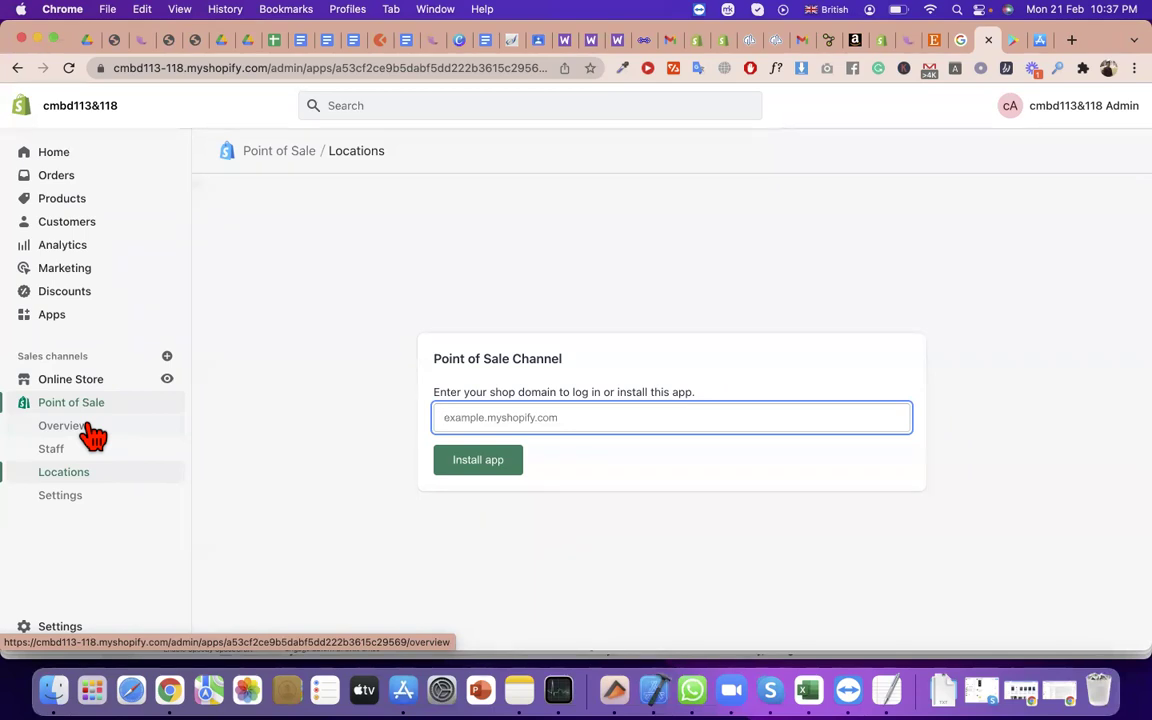
pyautogui.click(1012, 40)
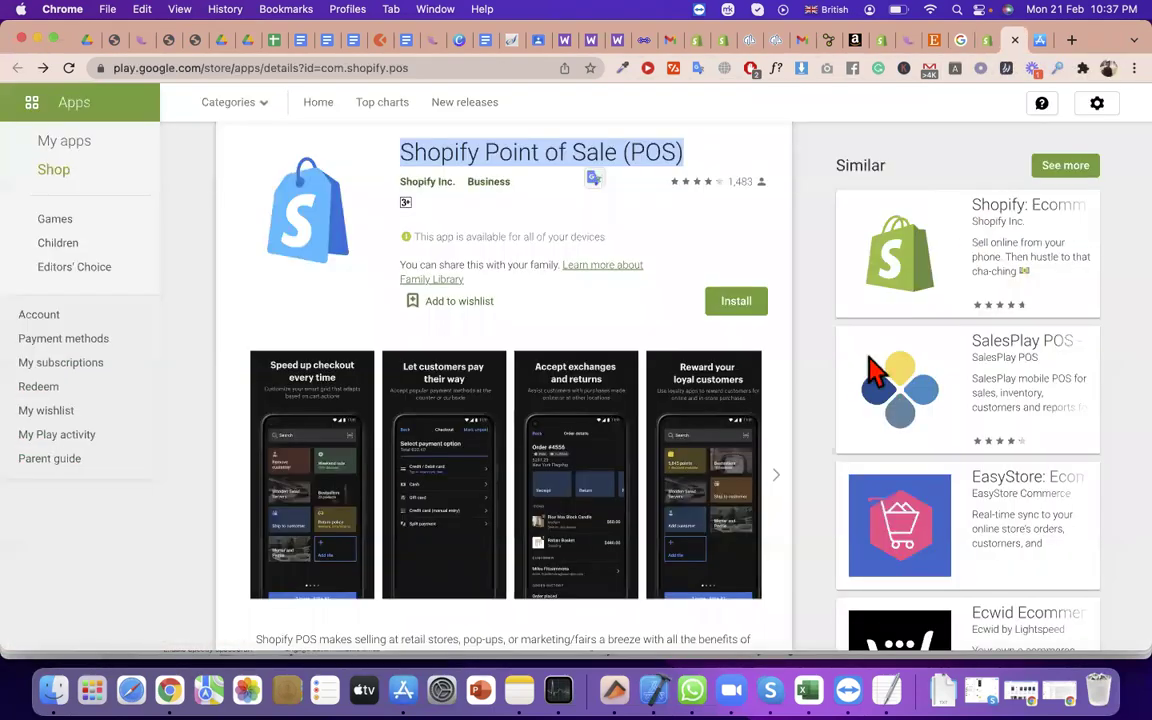
pyautogui.click(663, 524)
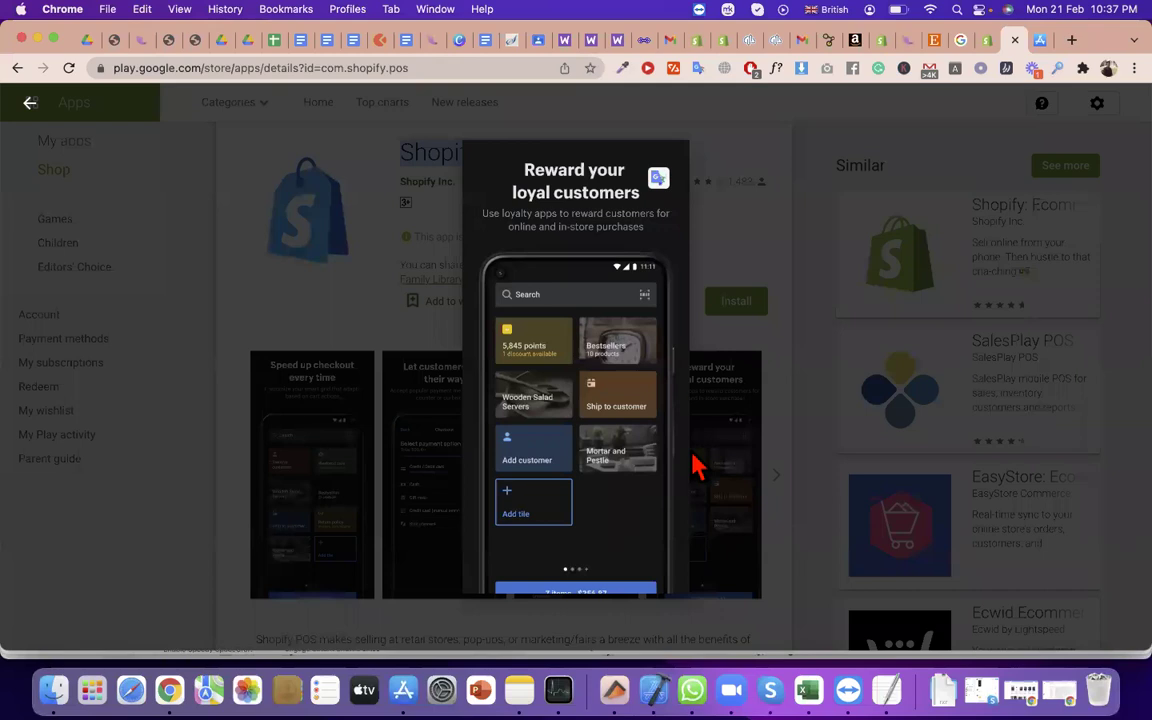
pyautogui.click(385, 180)
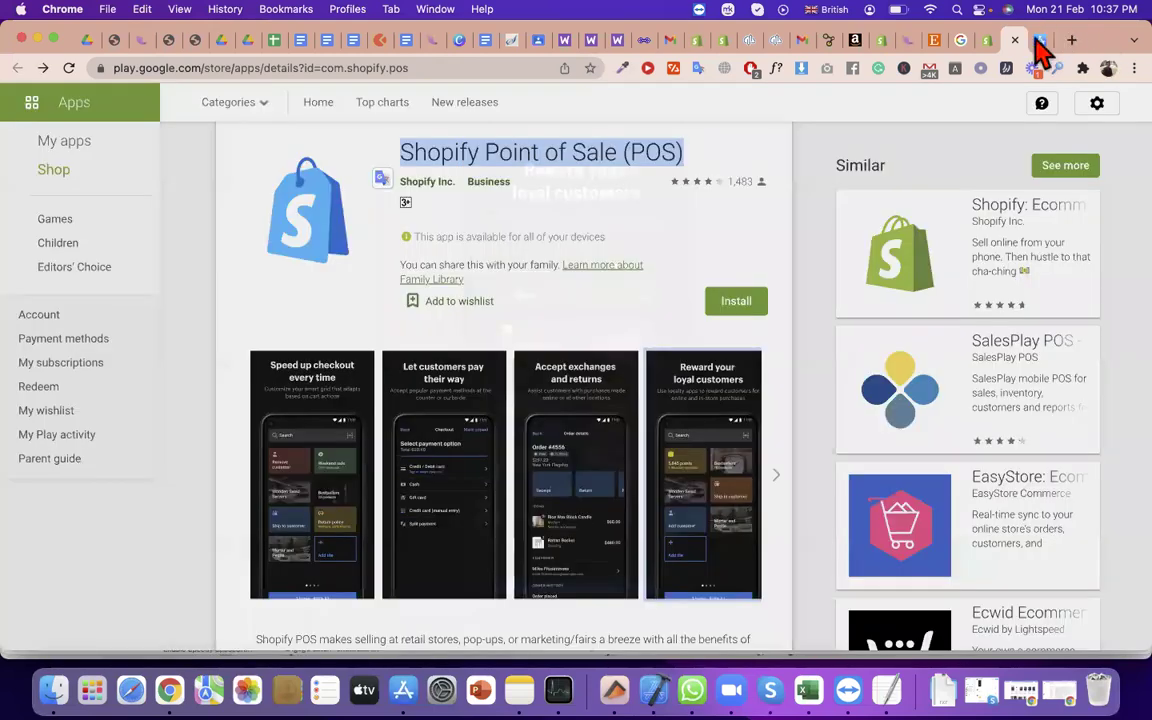
pyautogui.click(604, 448)
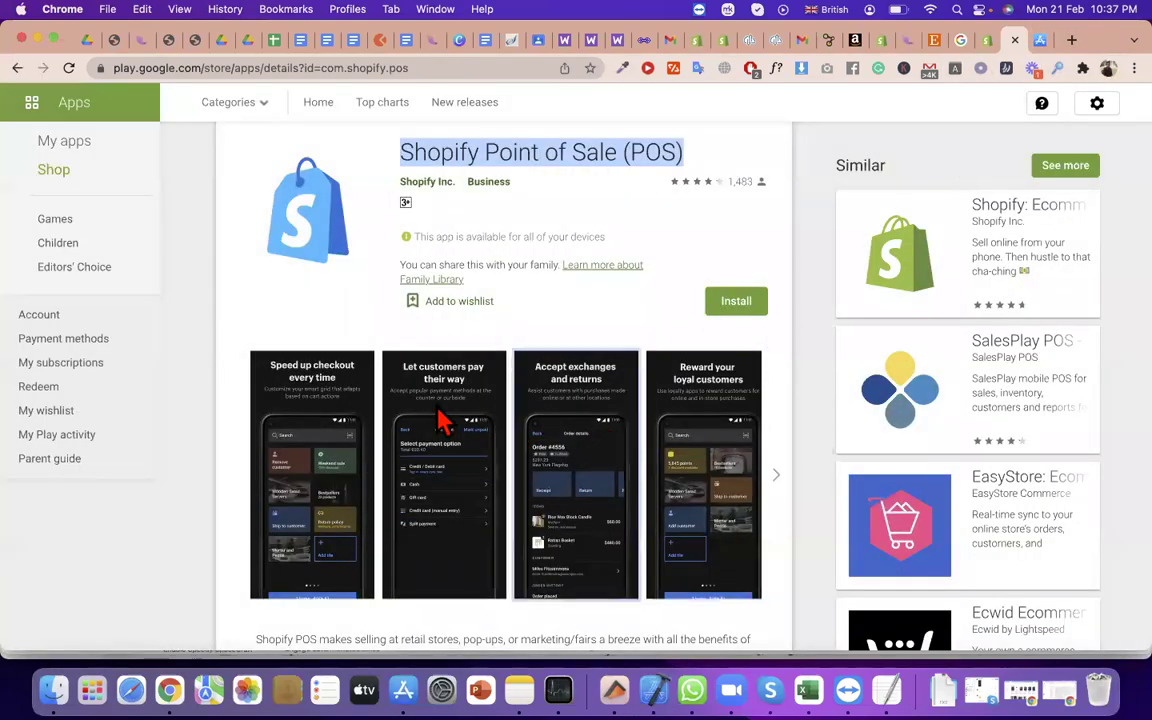
pyautogui.click(700, 460)
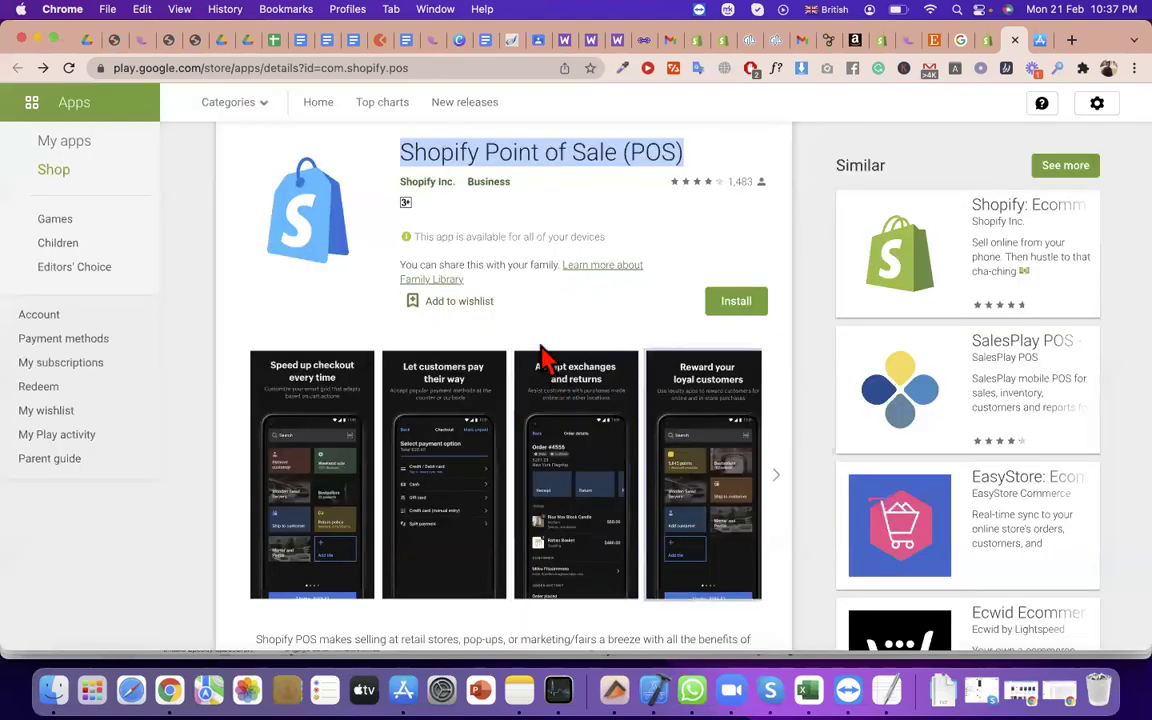
pyautogui.click(551, 370)
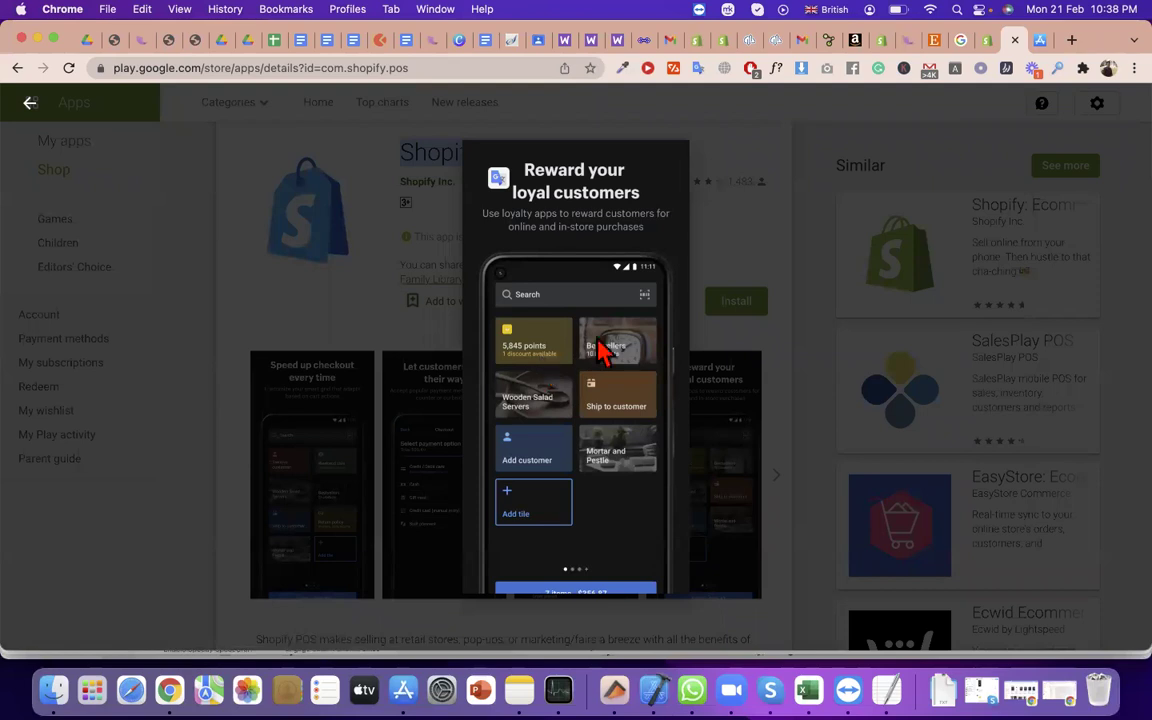
pyautogui.click(988, 50)
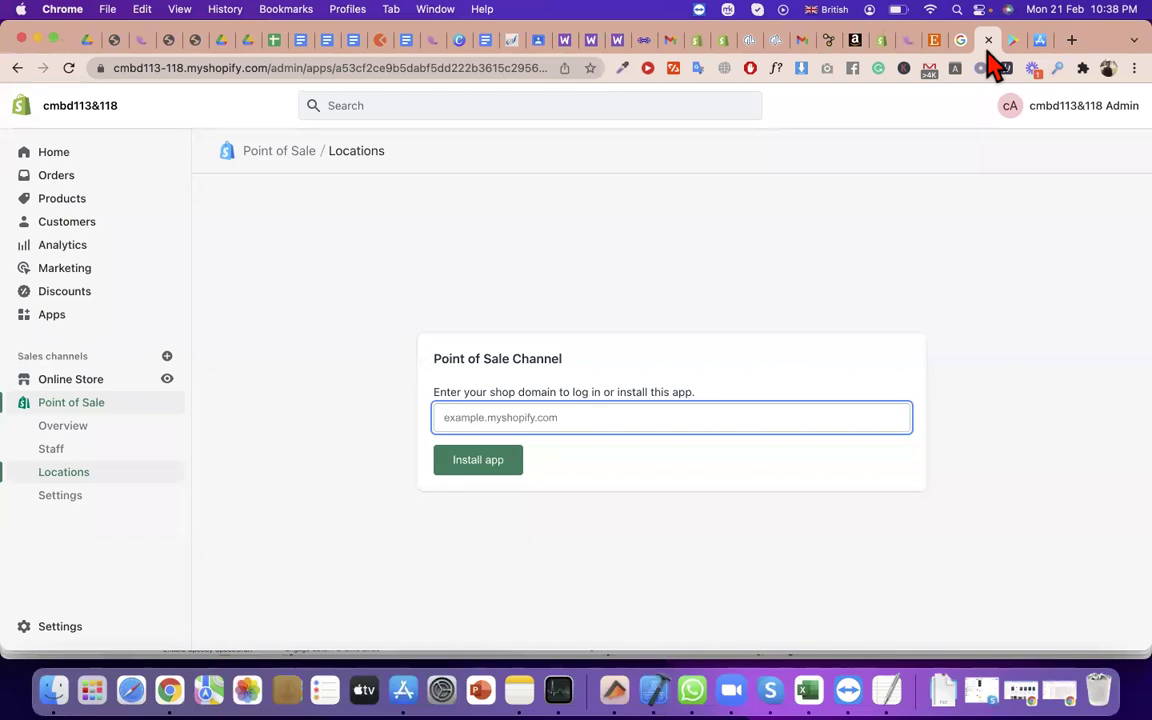
# Open the Point of Sale settings and the receipt customization editor
pyautogui.click(68, 515)
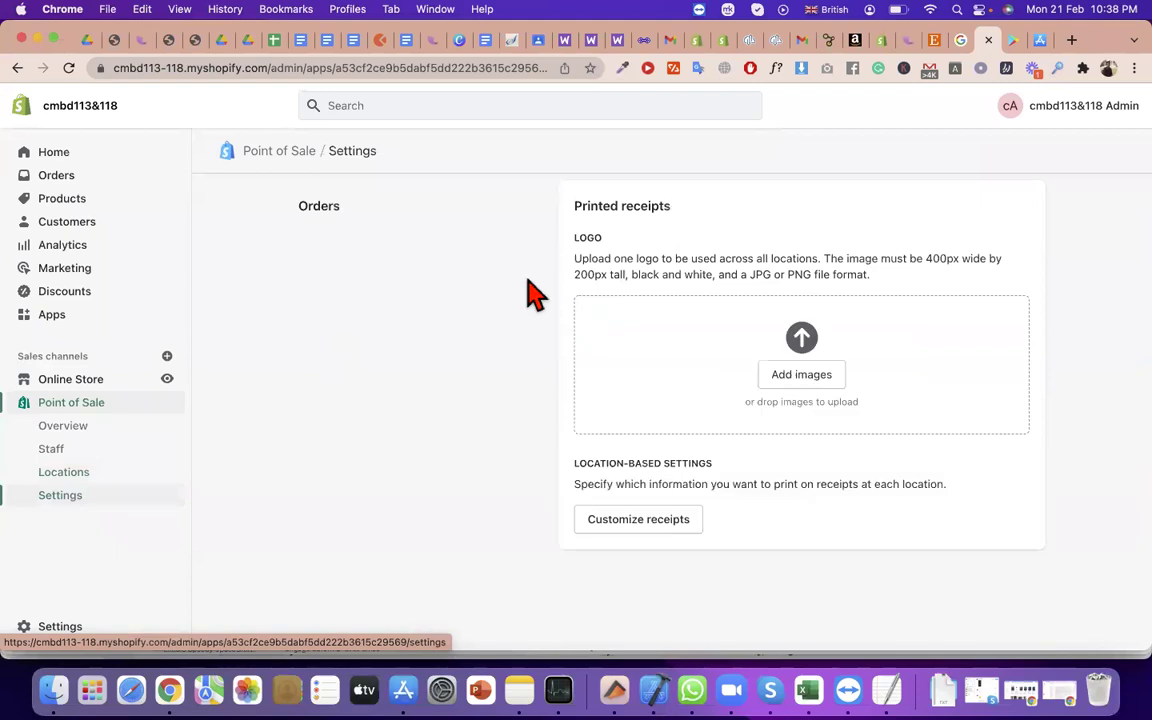
pyautogui.click(682, 530)
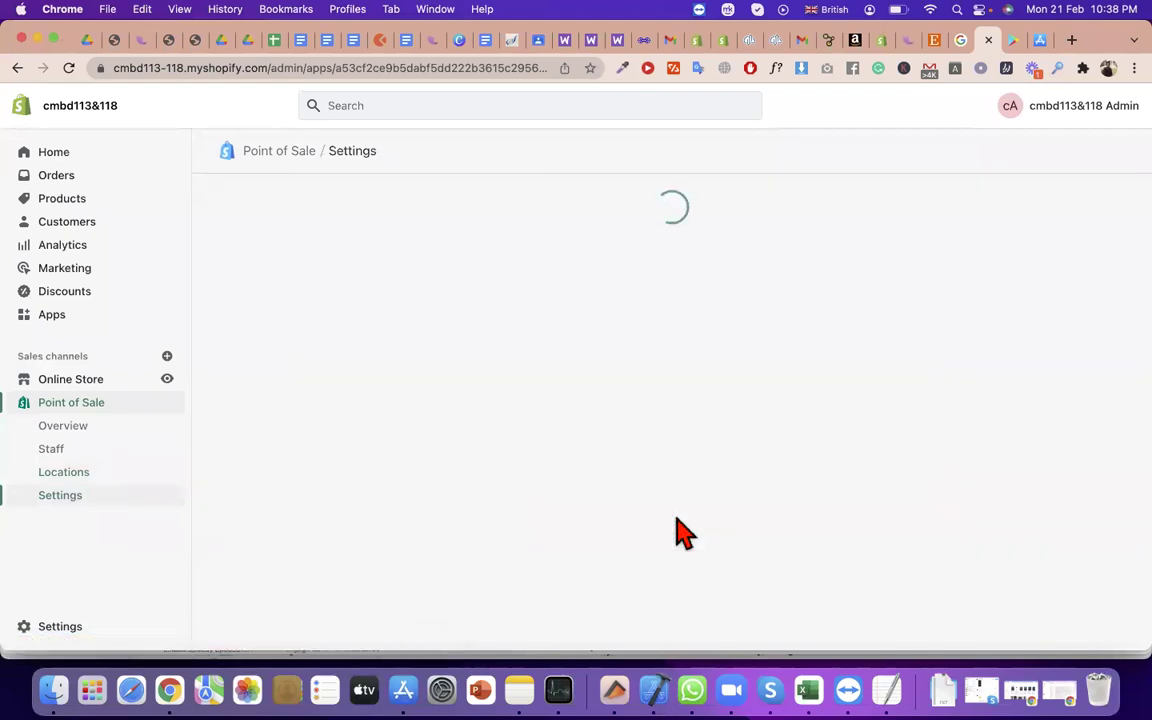
pyautogui.scroll(-5, 728, 360)
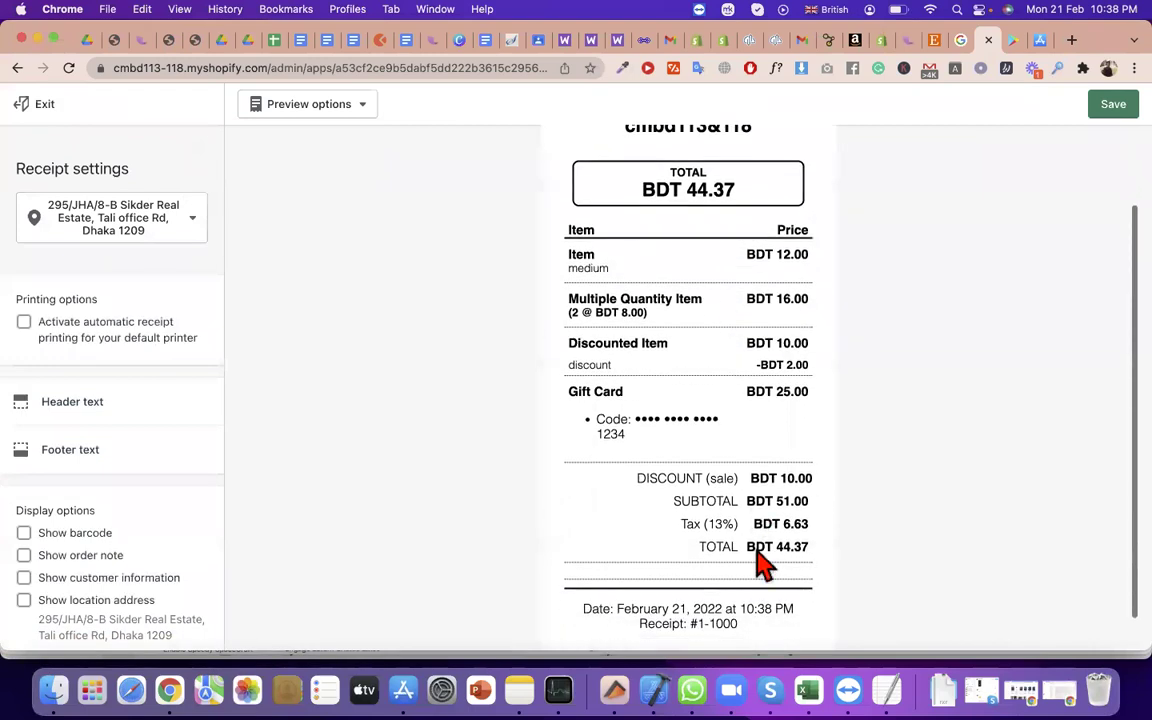
pyautogui.scroll(4, 740, 400)
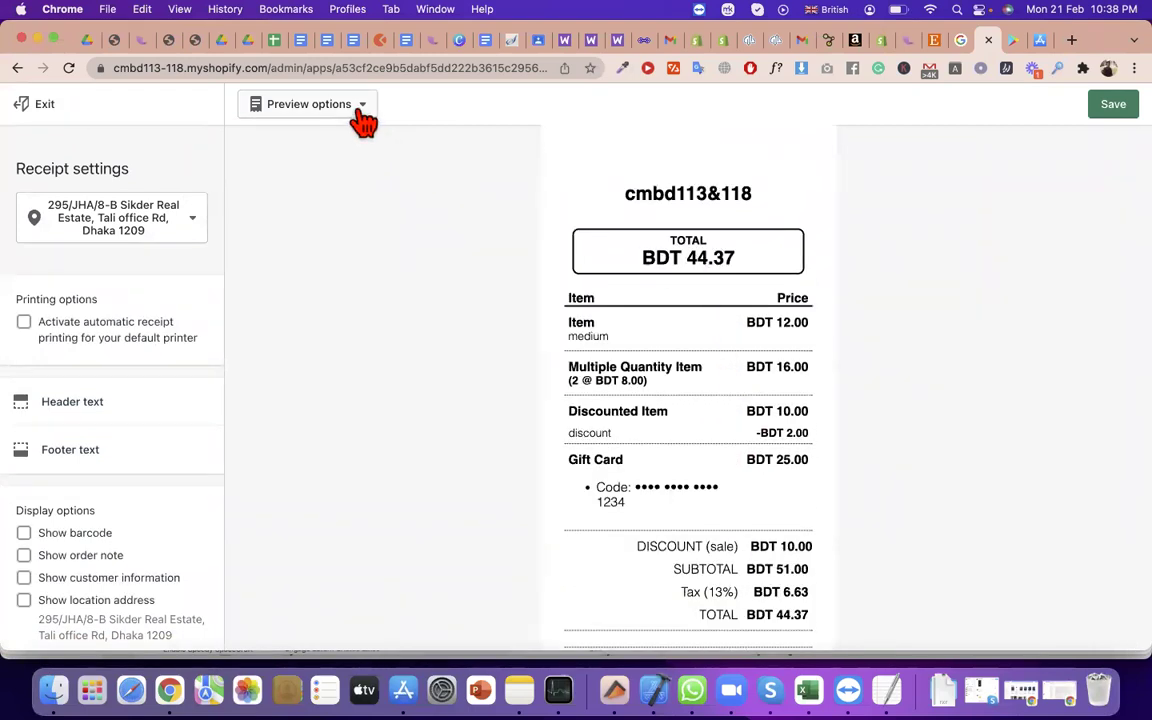
pyautogui.scroll(-2, 105, 547)
pyautogui.scroll(-2, 105, 547)
# Show a barcode on printed receipts and review the receipt footer and header text editors
pyautogui.click(62, 447)
pyautogui.click(75, 362)
pyautogui.click(70, 266)
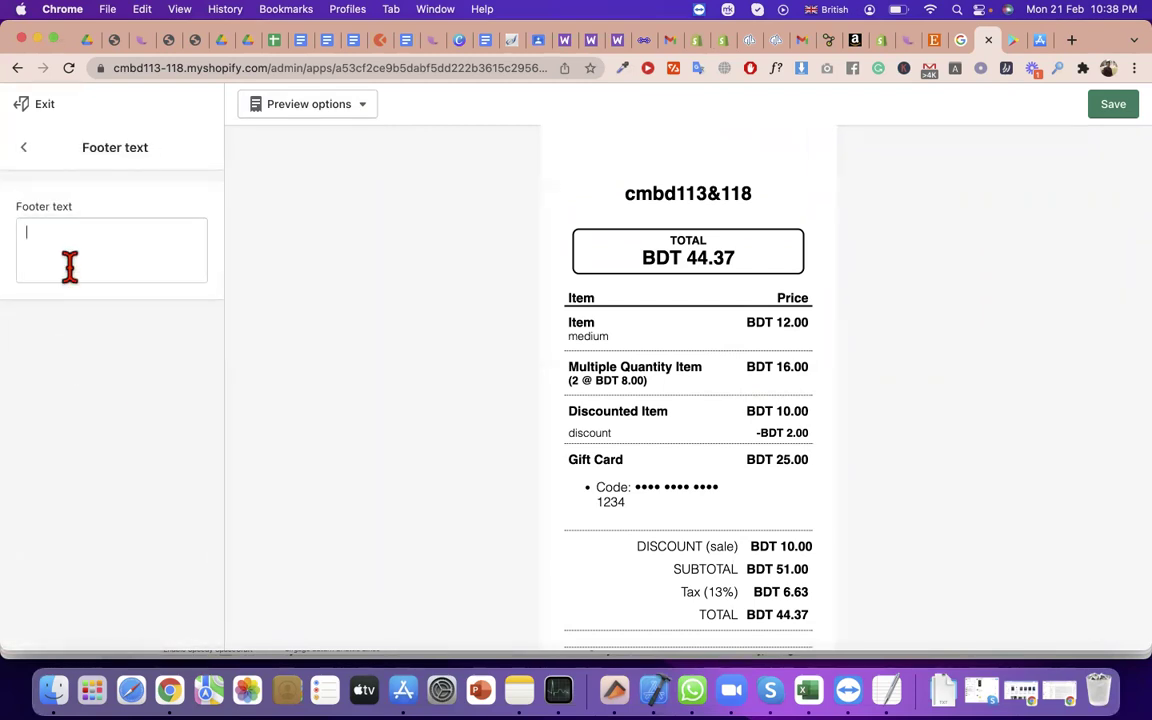
pyautogui.click(30, 148)
pyautogui.click(88, 317)
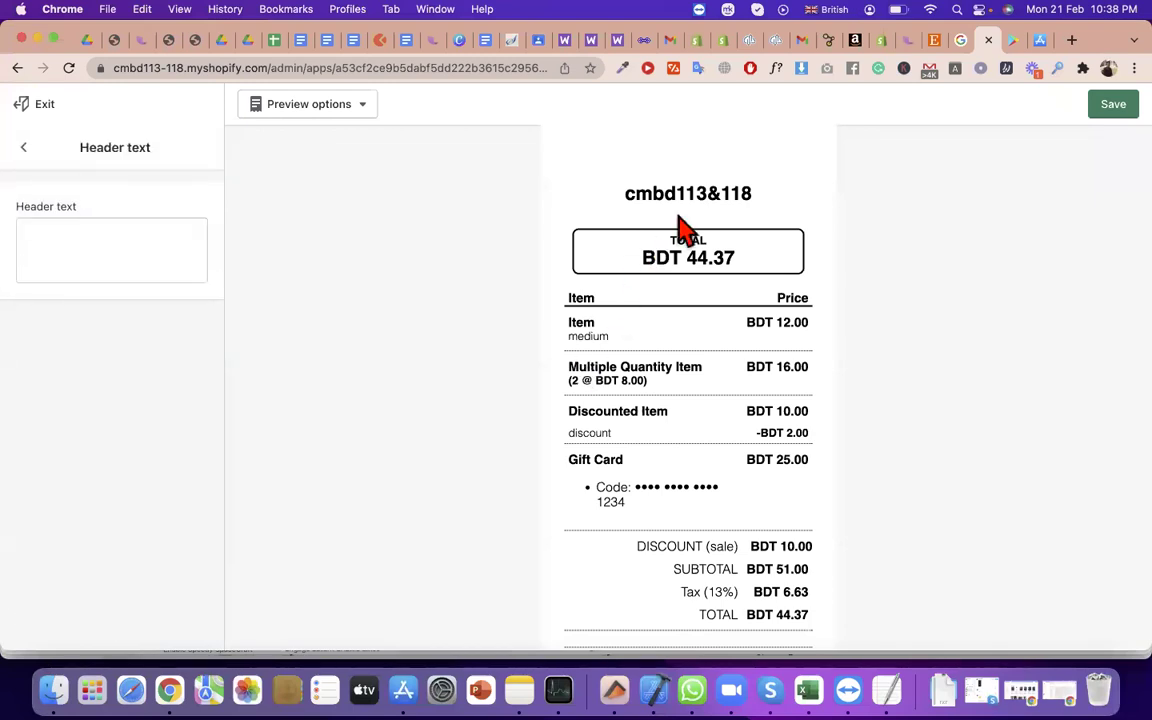
pyautogui.click(24, 148)
# Turn on automatic receipt printing, then leave the editor and discard the unsaved changes
pyautogui.scroll(2, 165, 195)
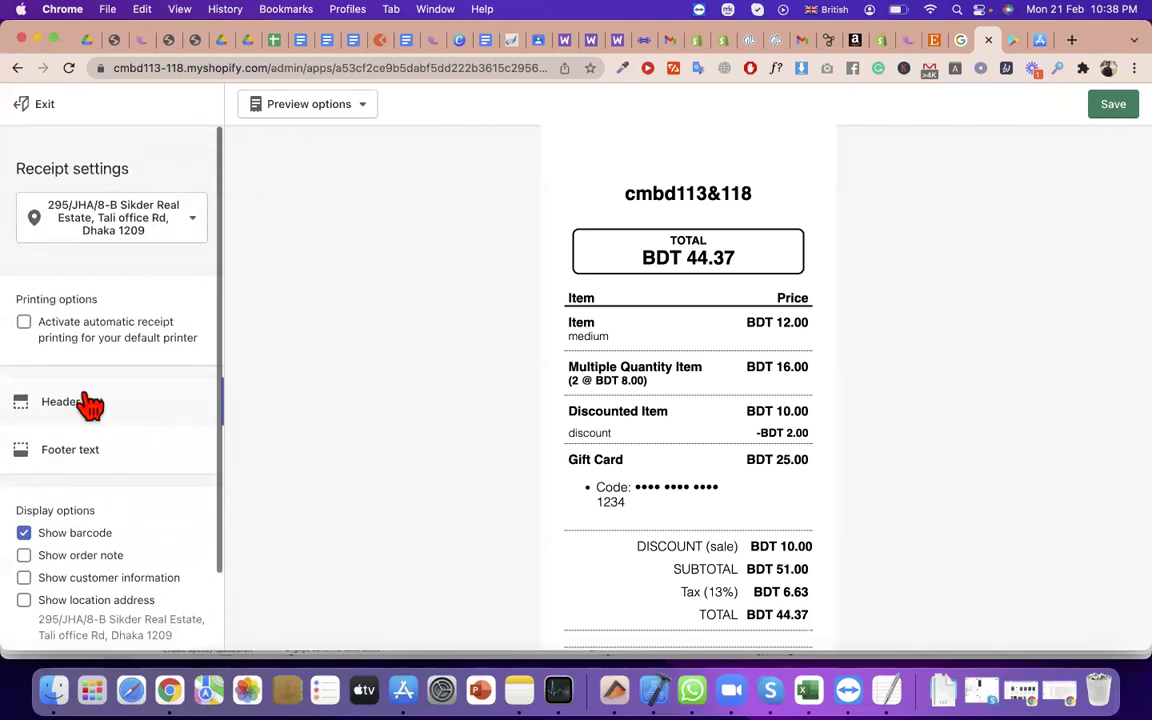
pyautogui.click(23, 323)
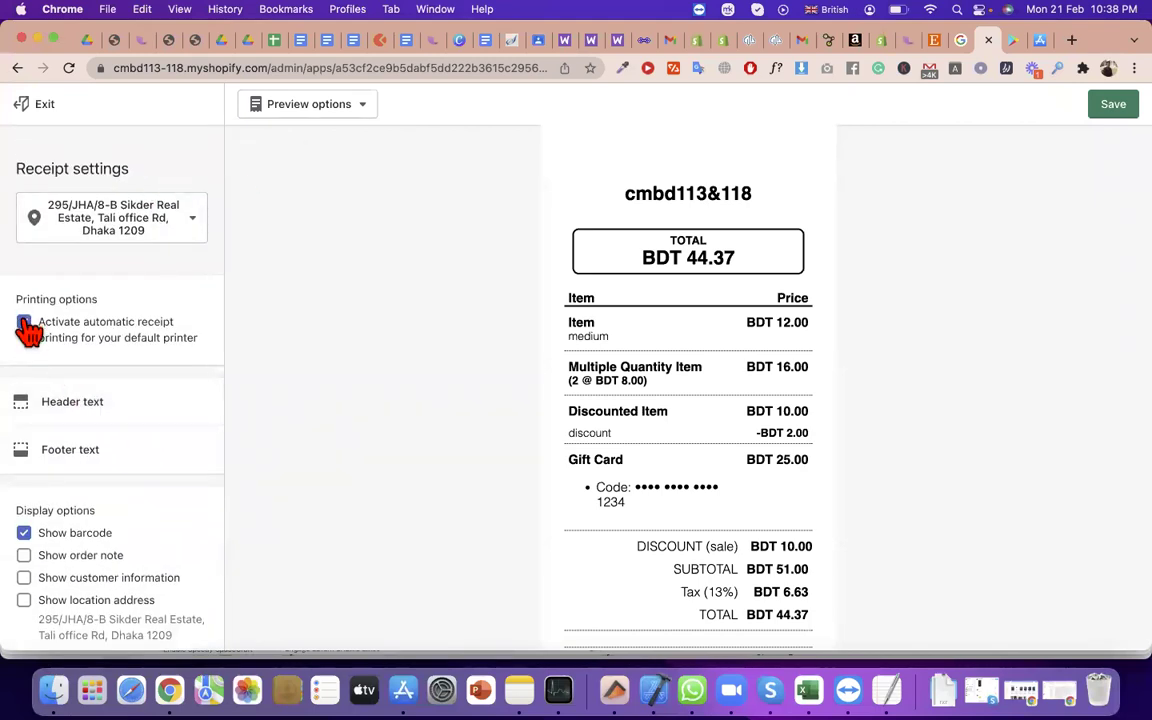
pyautogui.scroll(-2, 56, 200)
pyautogui.scroll(2, 56, 193)
pyautogui.click(36, 106)
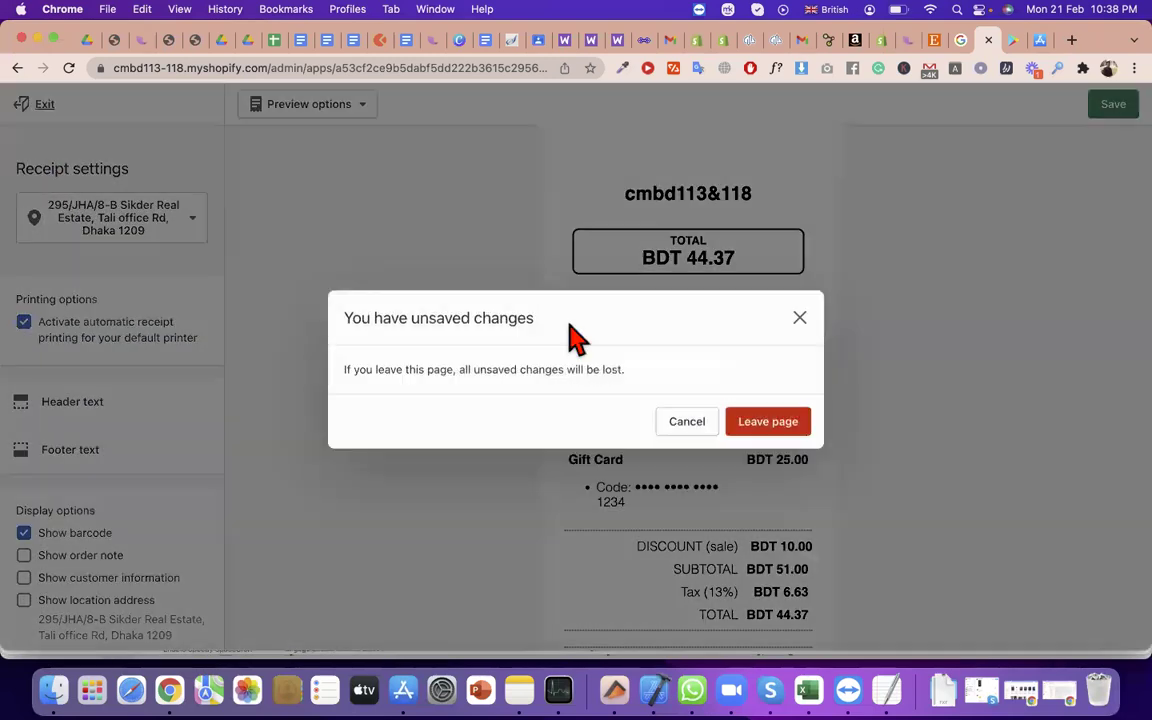
pyautogui.click(803, 410)
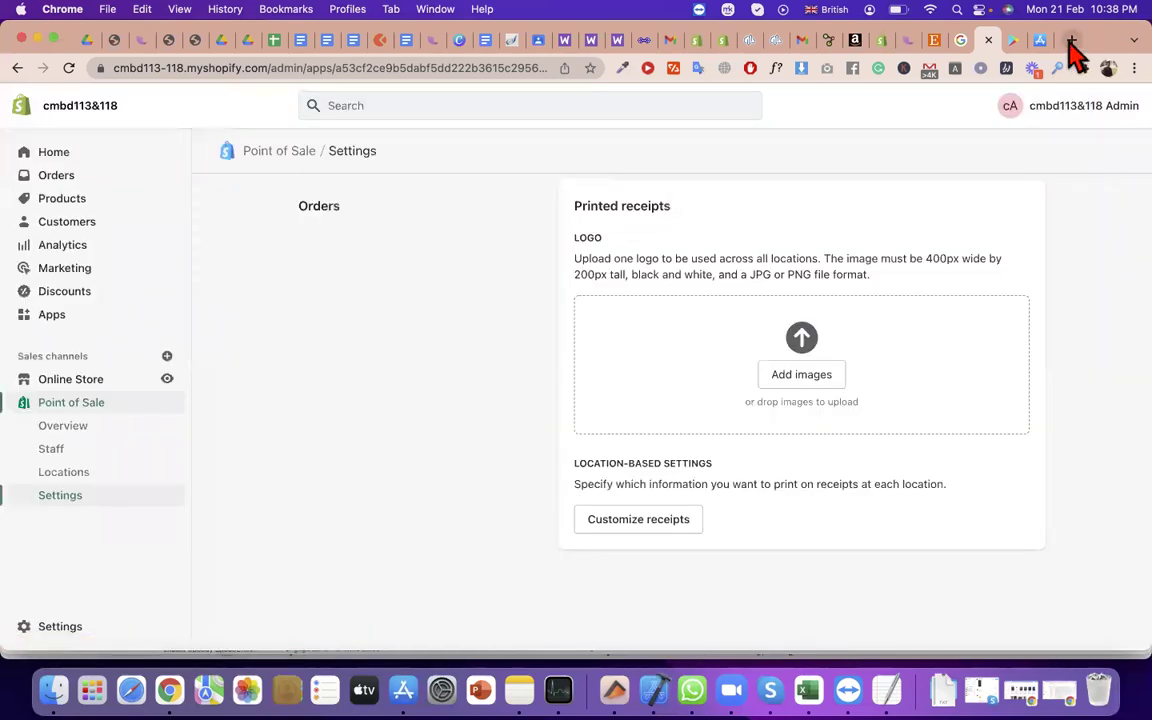
pyautogui.click(1070, 44)
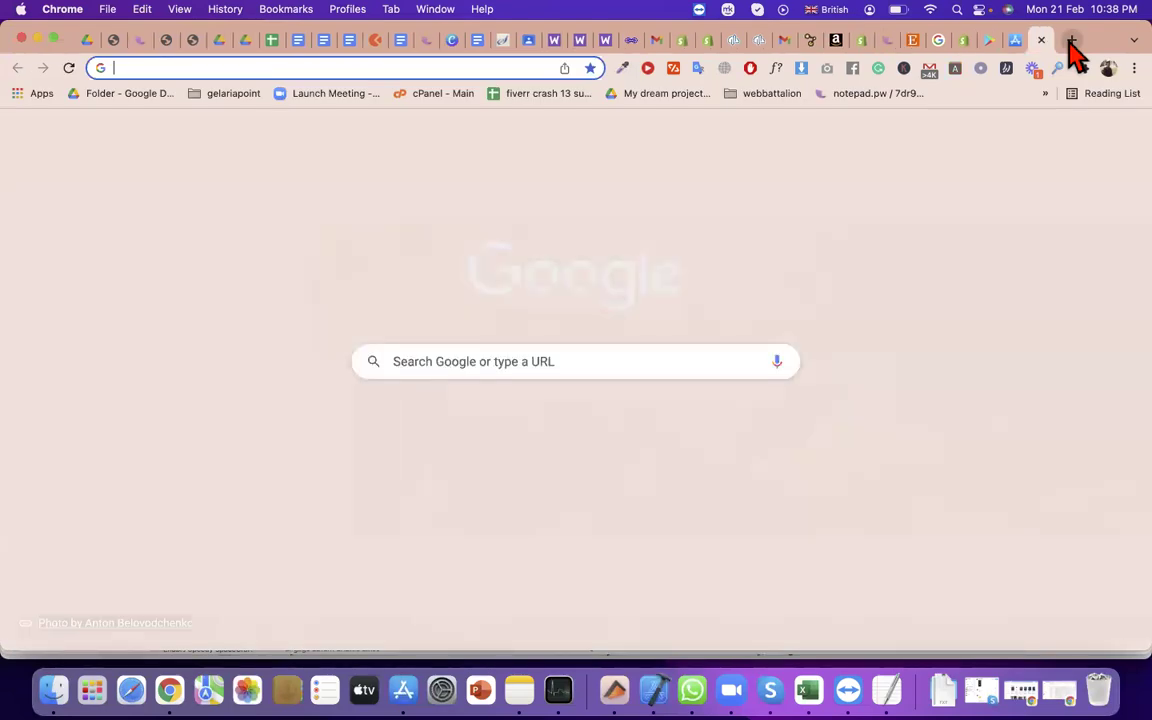
# Search Google for 'pos devices' and select the featured snippet defining POS
pyautogui.write('pose')
pyautogui.press('BackSpace')
pyautogui.write('devce')
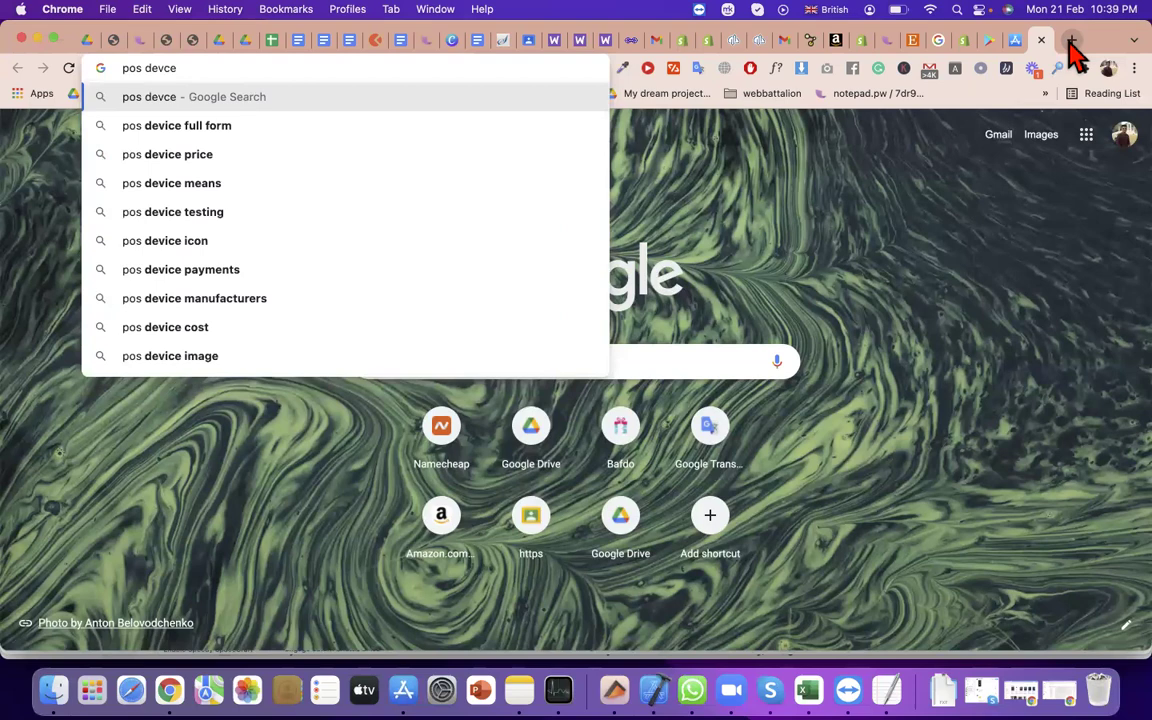
pyautogui.press('BackSpace')
pyautogui.press('BackSpace')
pyautogui.press('BackSpace')
pyautogui.write('ic')
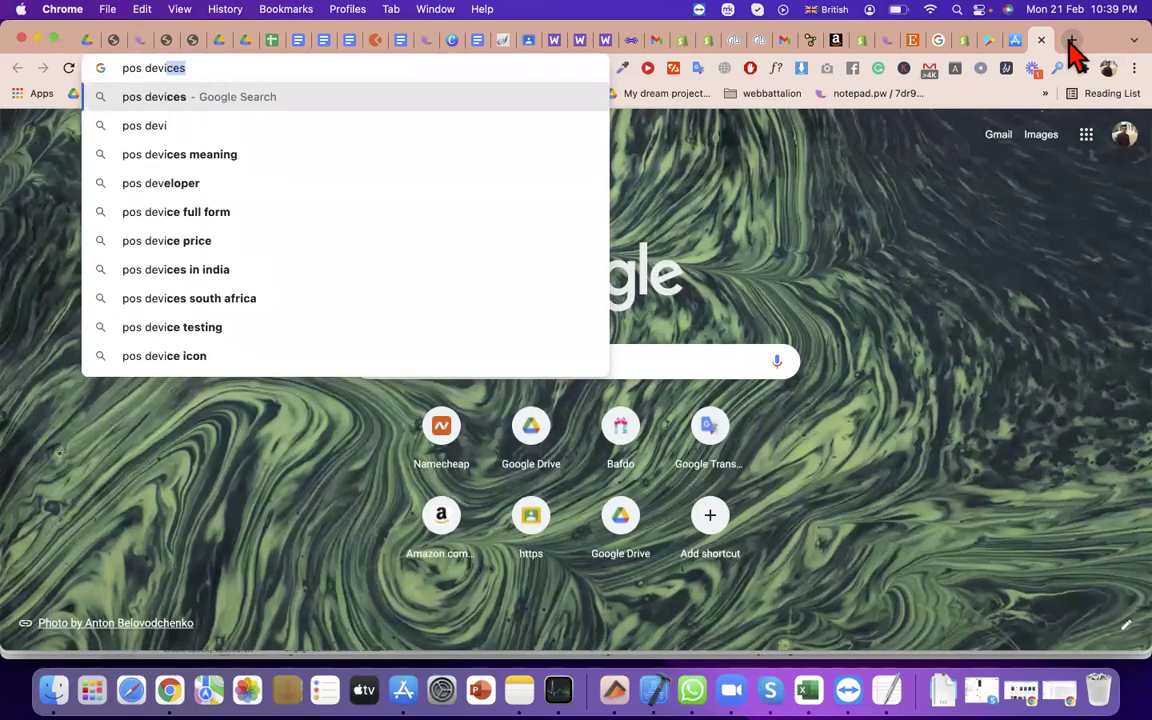
pyautogui.write('e')
pyautogui.press('Return')
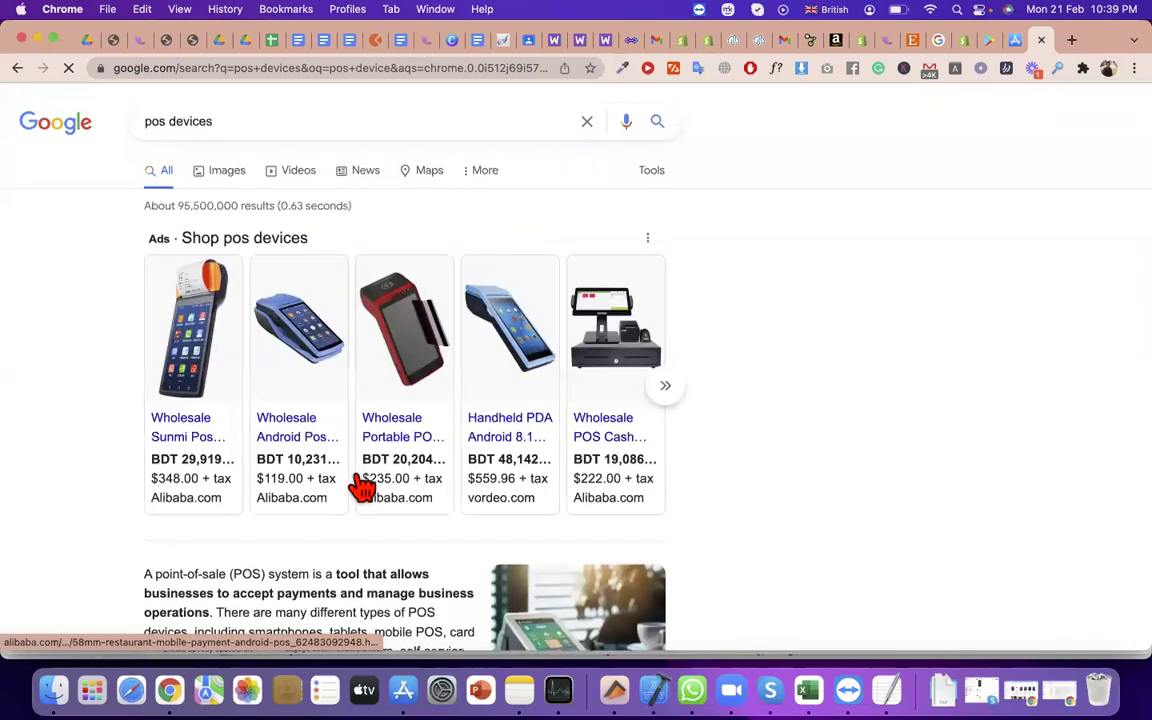
pyautogui.scroll(-5, 362, 485)
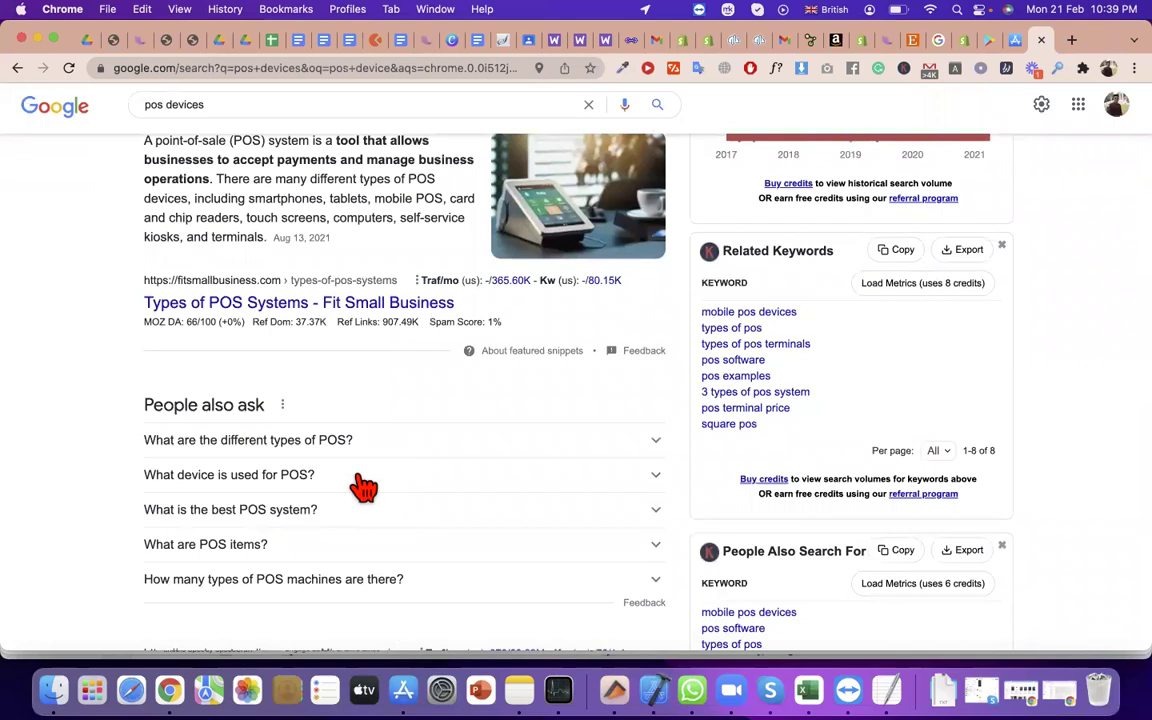
pyautogui.tripleClick(432, 178)
pyautogui.scroll(5, 432, 178)
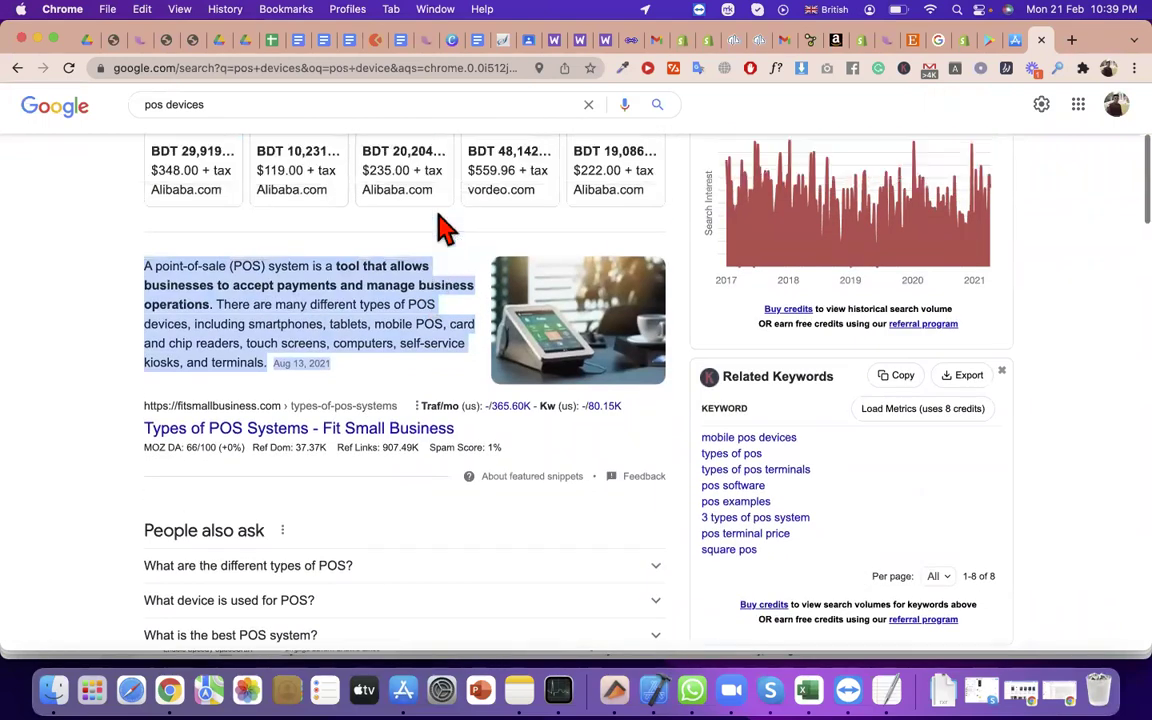
pyautogui.scroll(4, 515, 370)
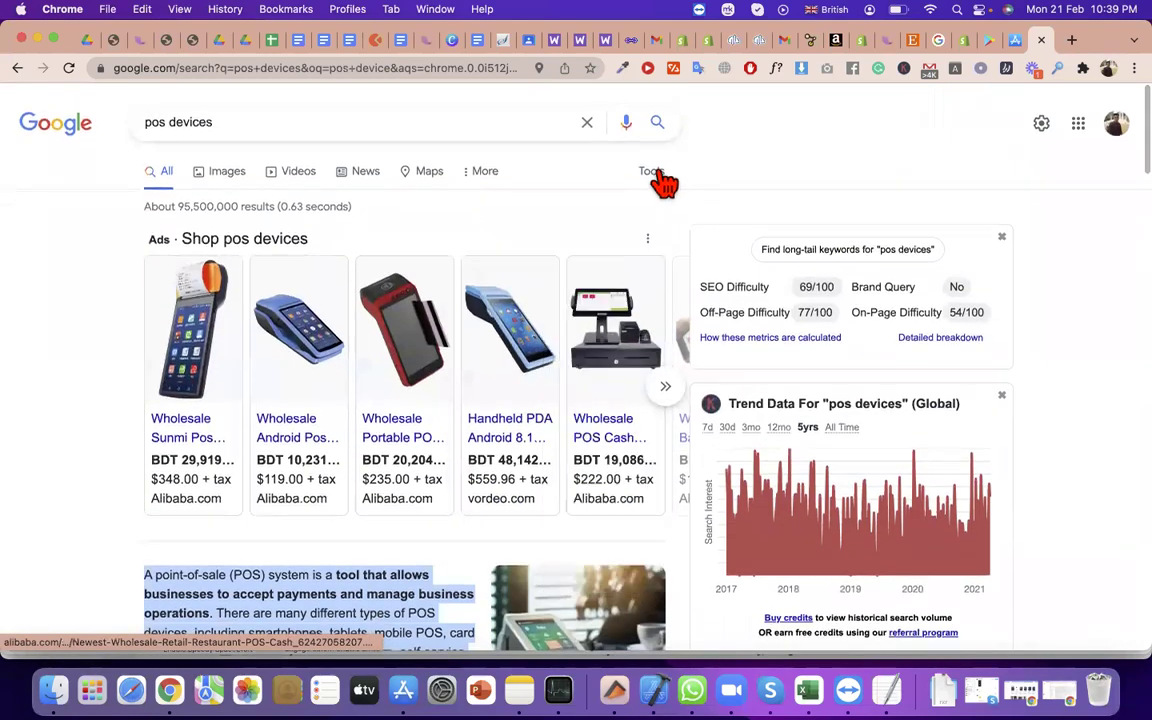
# Close the enlarged Google Play screenshot and highlight the receipt logo requirements in POS settings
pyautogui.click(988, 41)
pyautogui.click(742, 298)
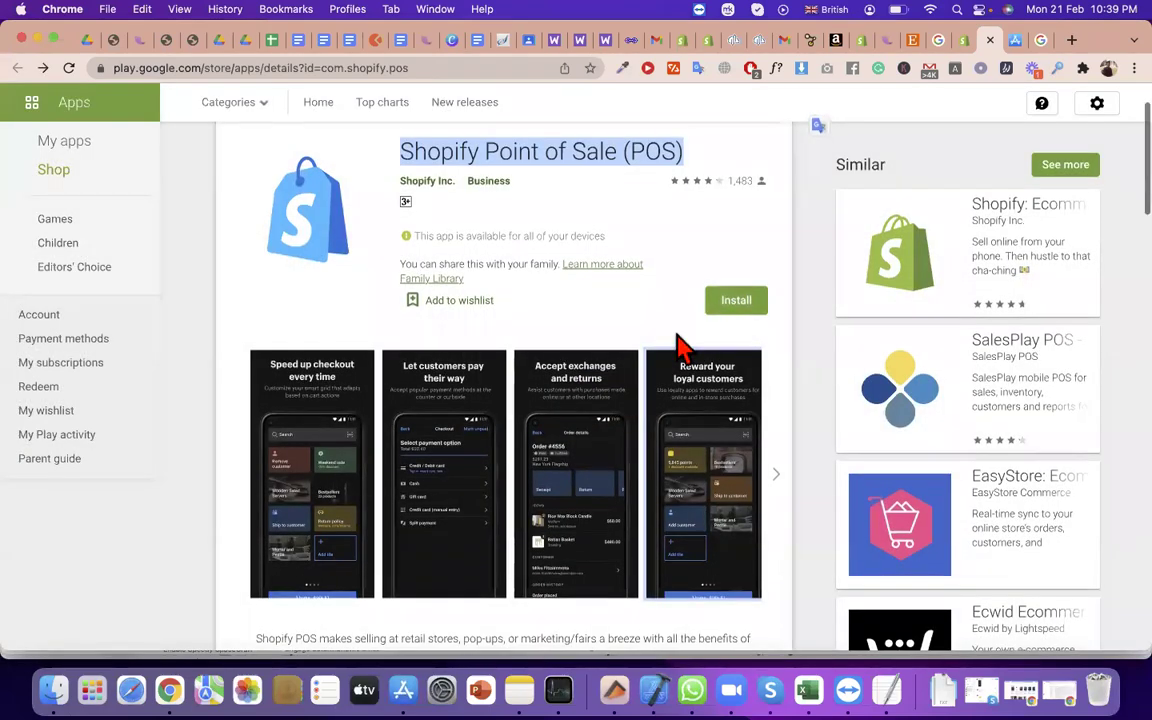
pyautogui.scroll(-1, 681, 347)
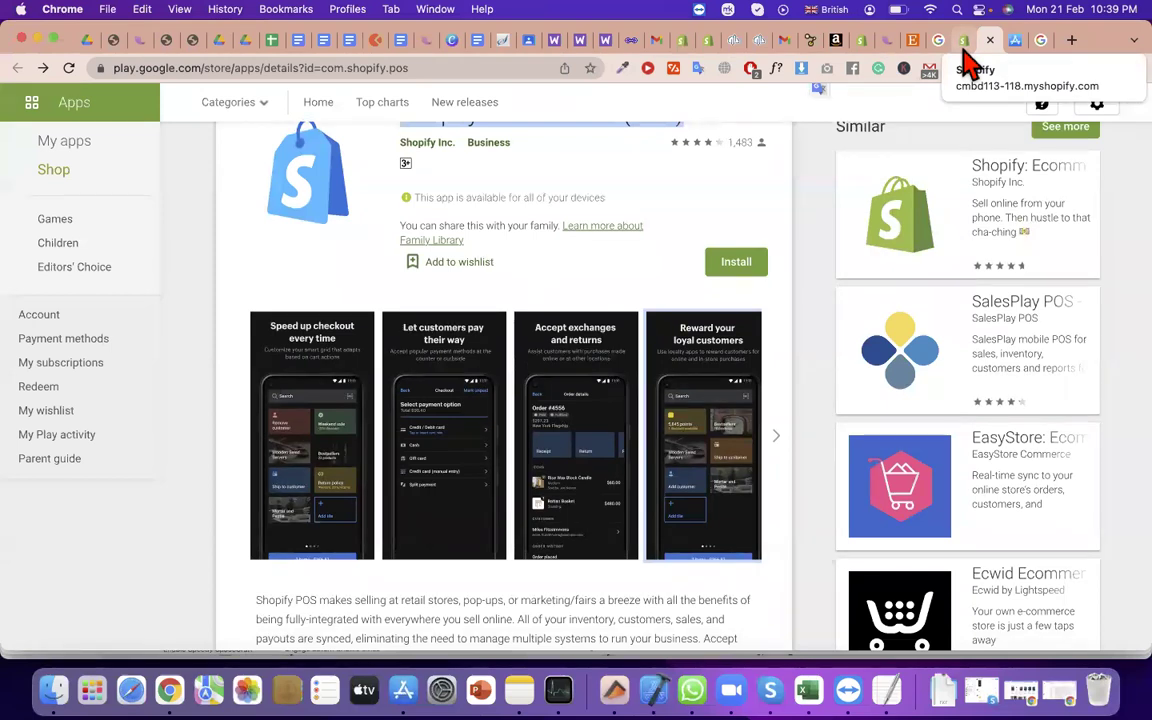
pyautogui.click(964, 48)
pyautogui.moveTo(843, 270); pyautogui.dragTo(992, 108)
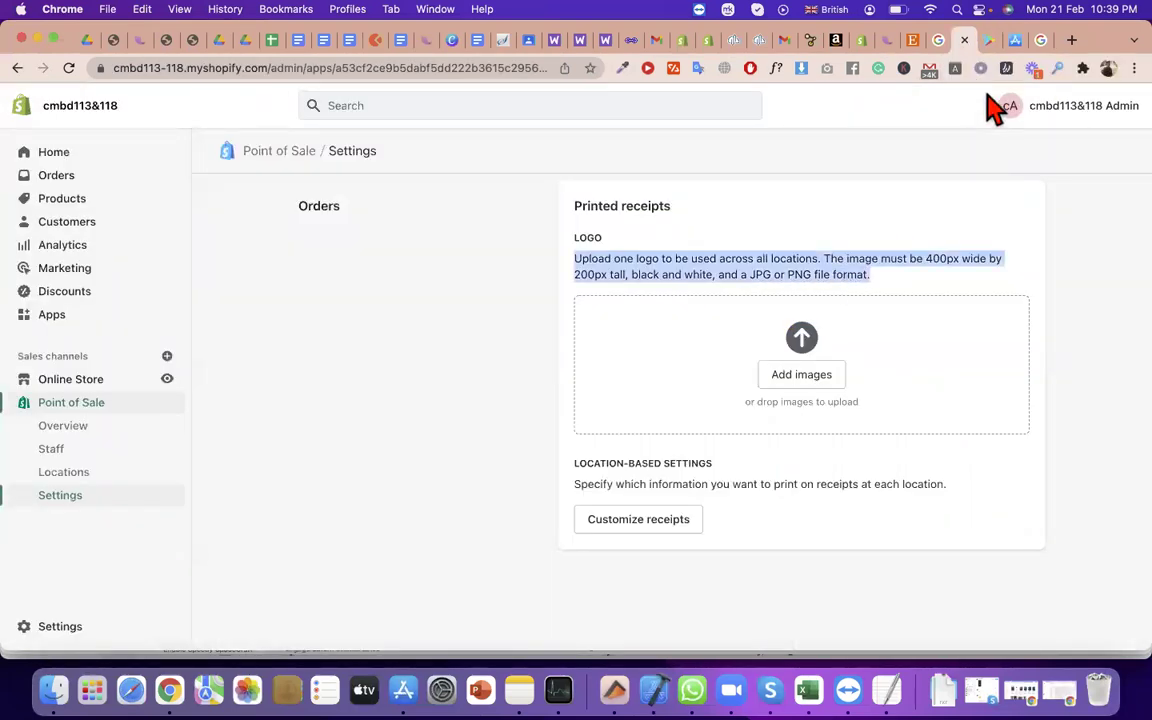
pyautogui.click(990, 40)
pyautogui.scroll(2, 528, 241)
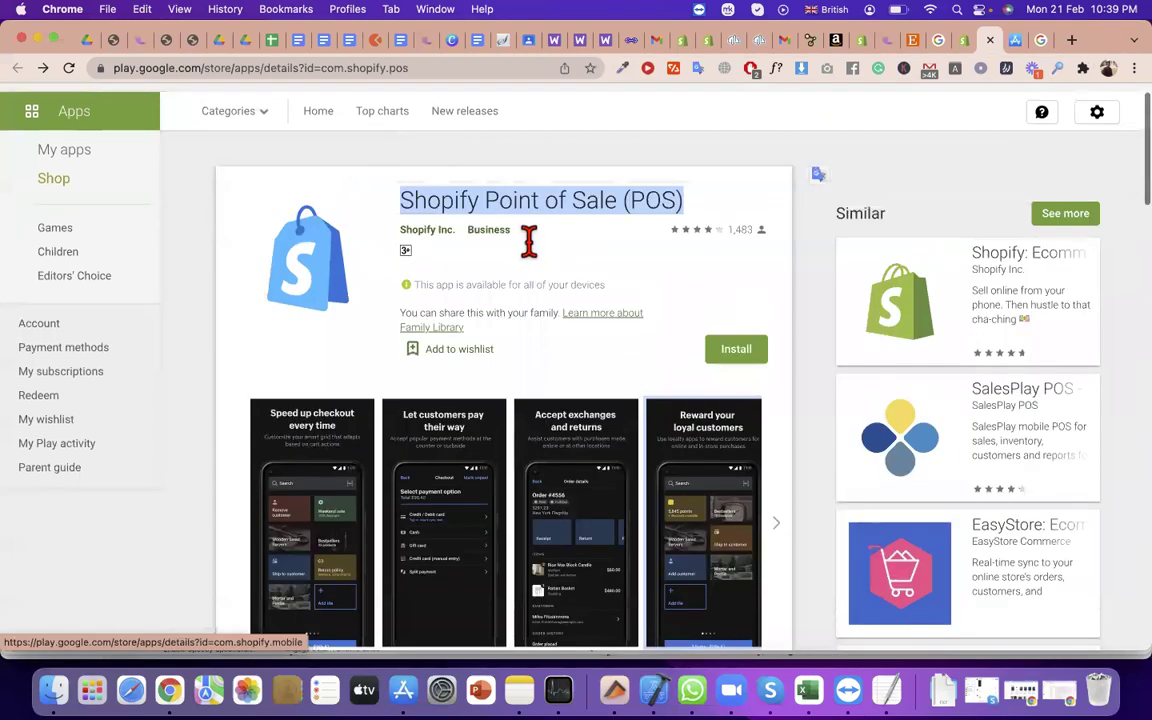
pyautogui.scroll(1, 528, 241)
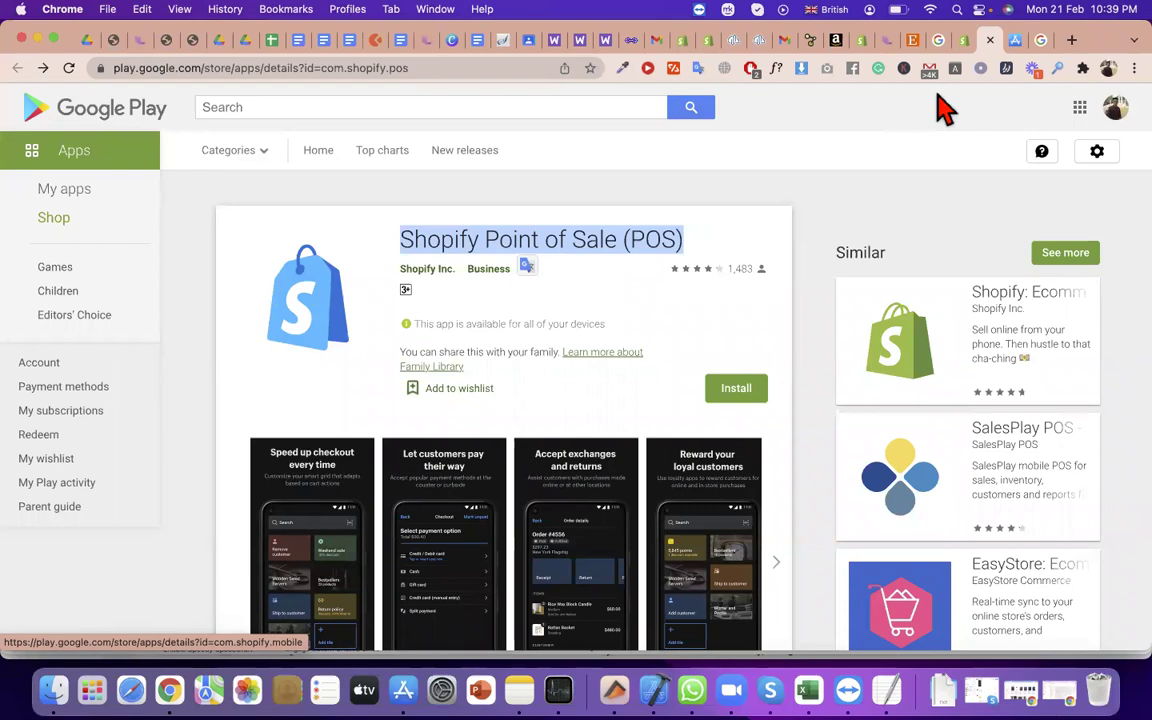
pyautogui.click(960, 40)
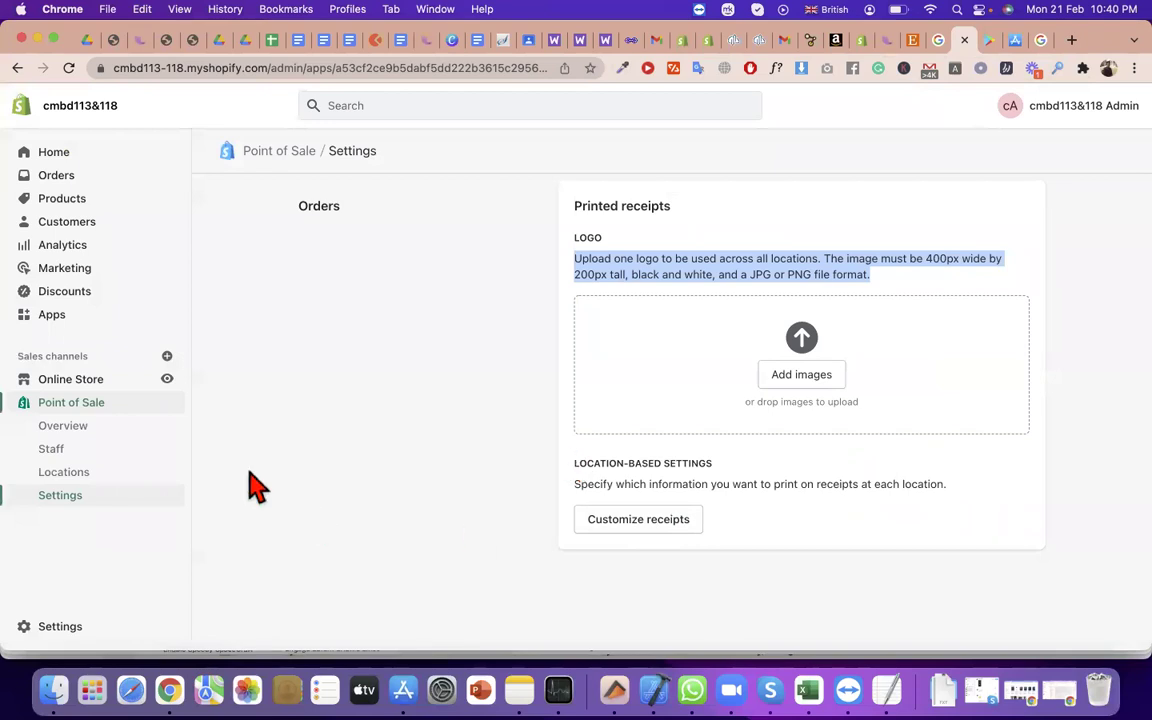
pyautogui.click(1070, 50)
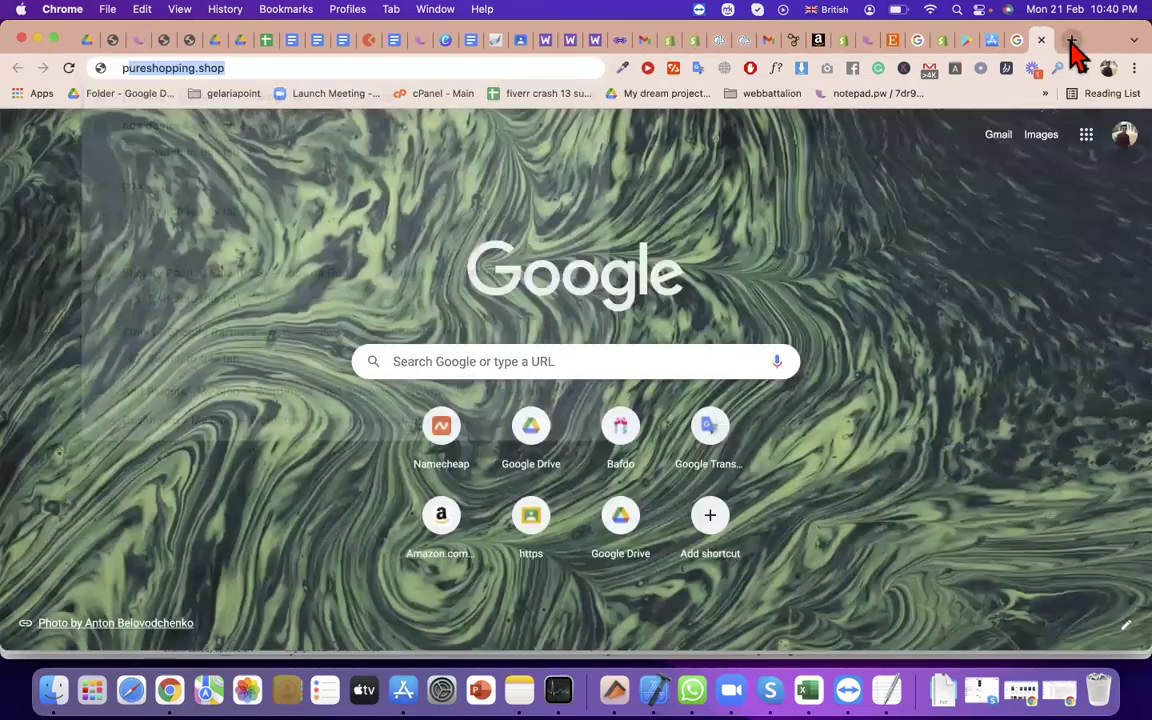
# Search 'shopify pricing' and open the Shopify pricing page
pyautogui.write('po')
pyautogui.press('BackSpace')
pyautogui.press('BackSpace')
pyautogui.press('BackSpace')
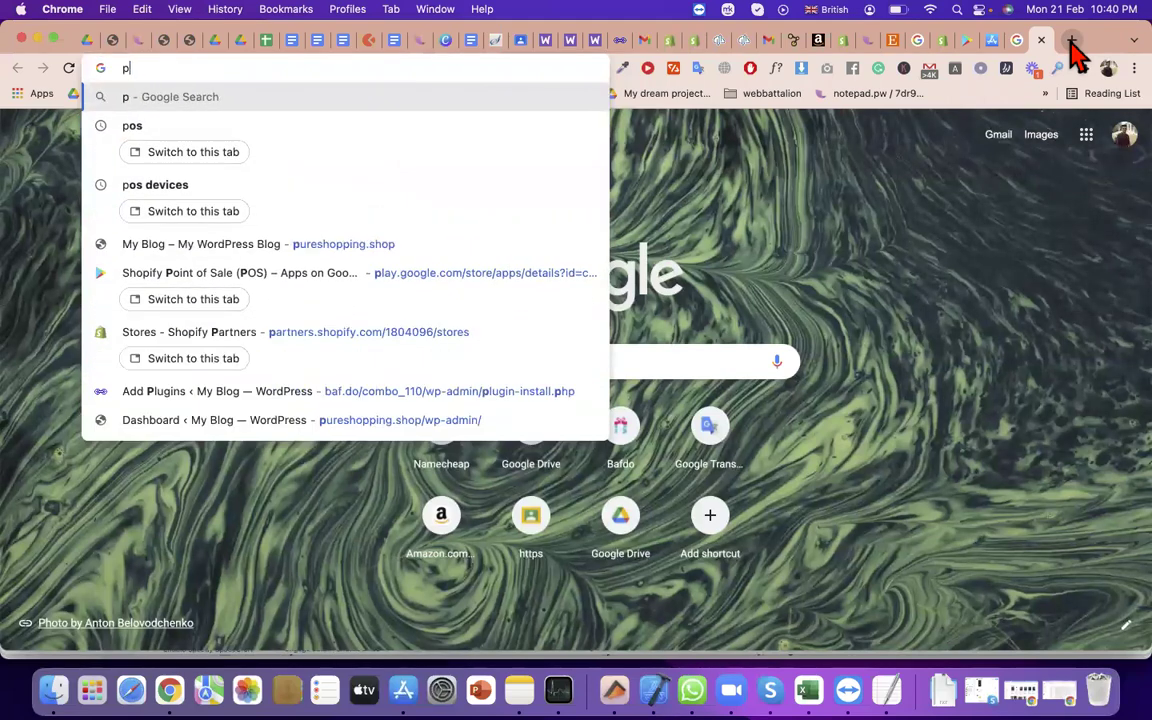
pyautogui.write('d')
pyautogui.press('BackSpace')
pyautogui.press('BackSpace')
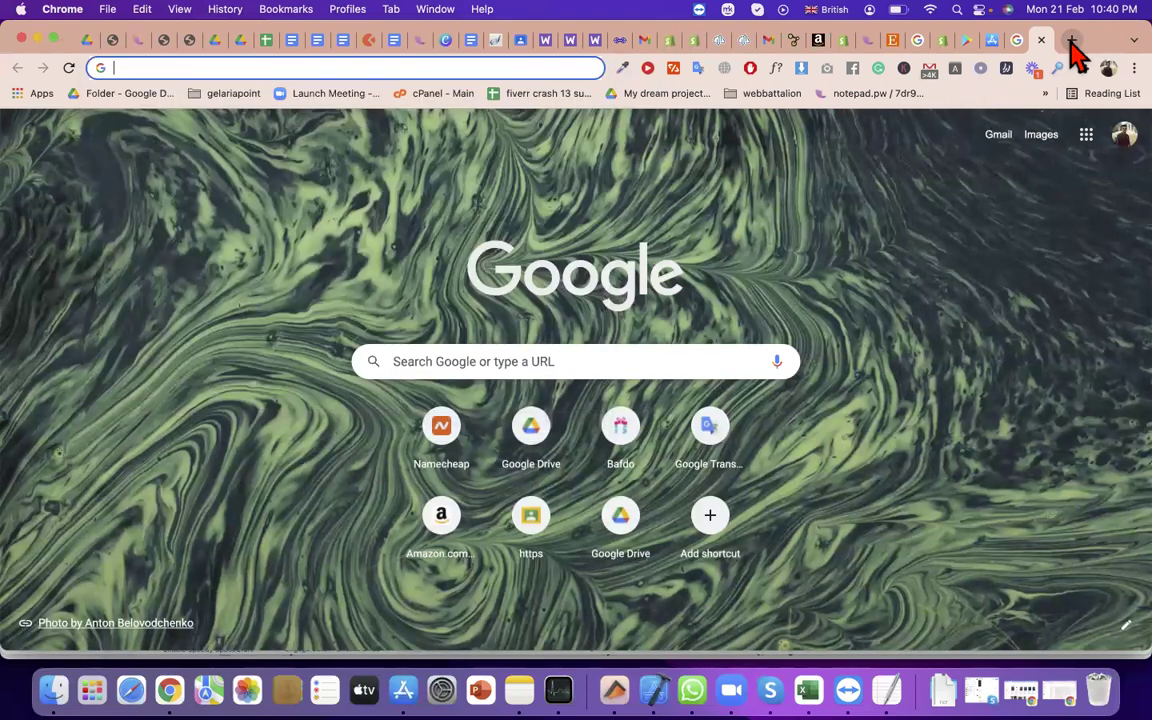
pyautogui.write('shopify pr')
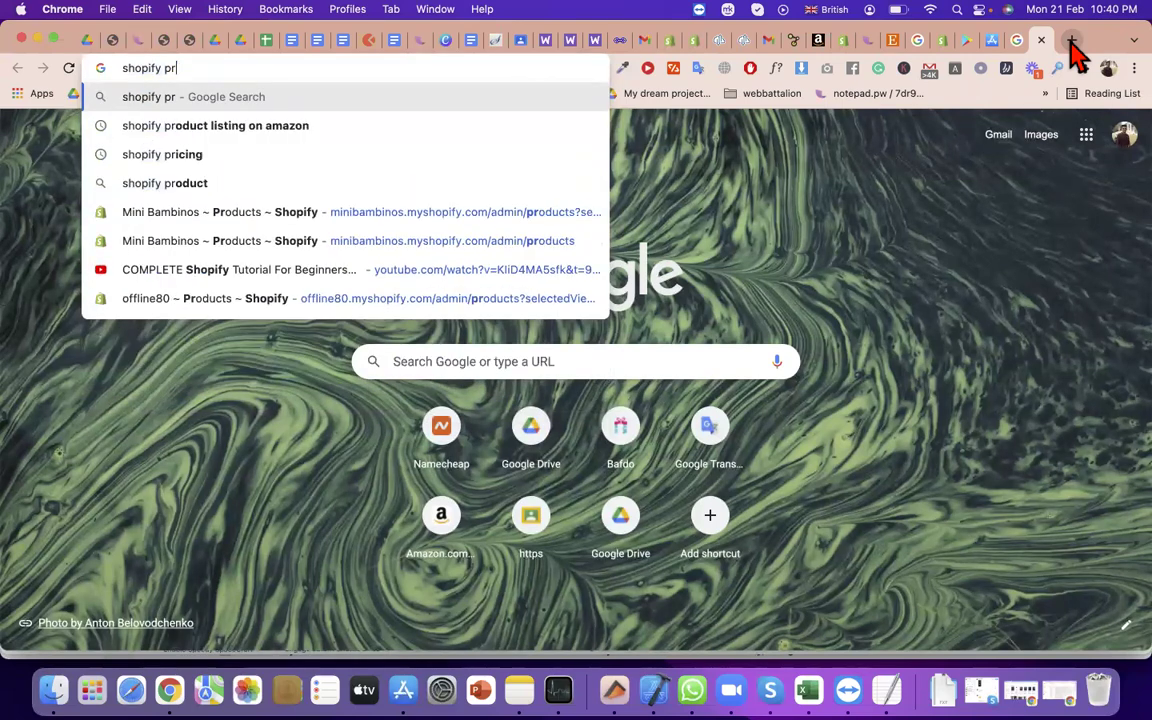
pyautogui.write('ice')
pyautogui.press('BackSpace')
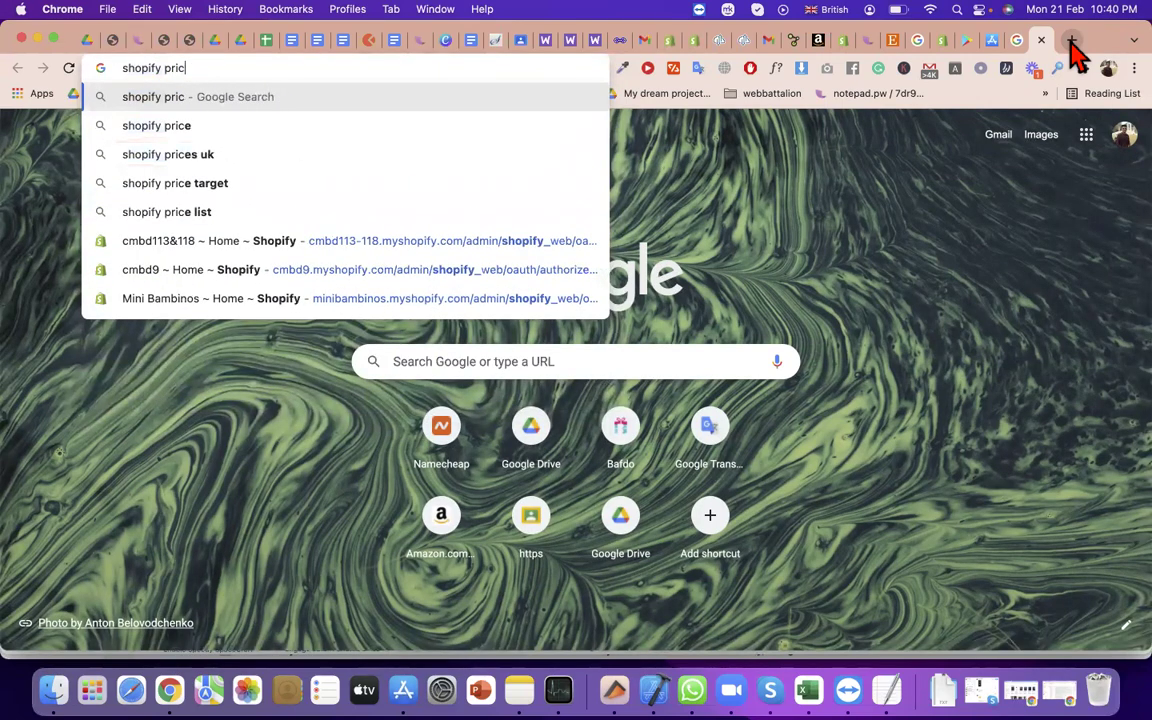
pyautogui.write('ing')
pyautogui.press('Return')
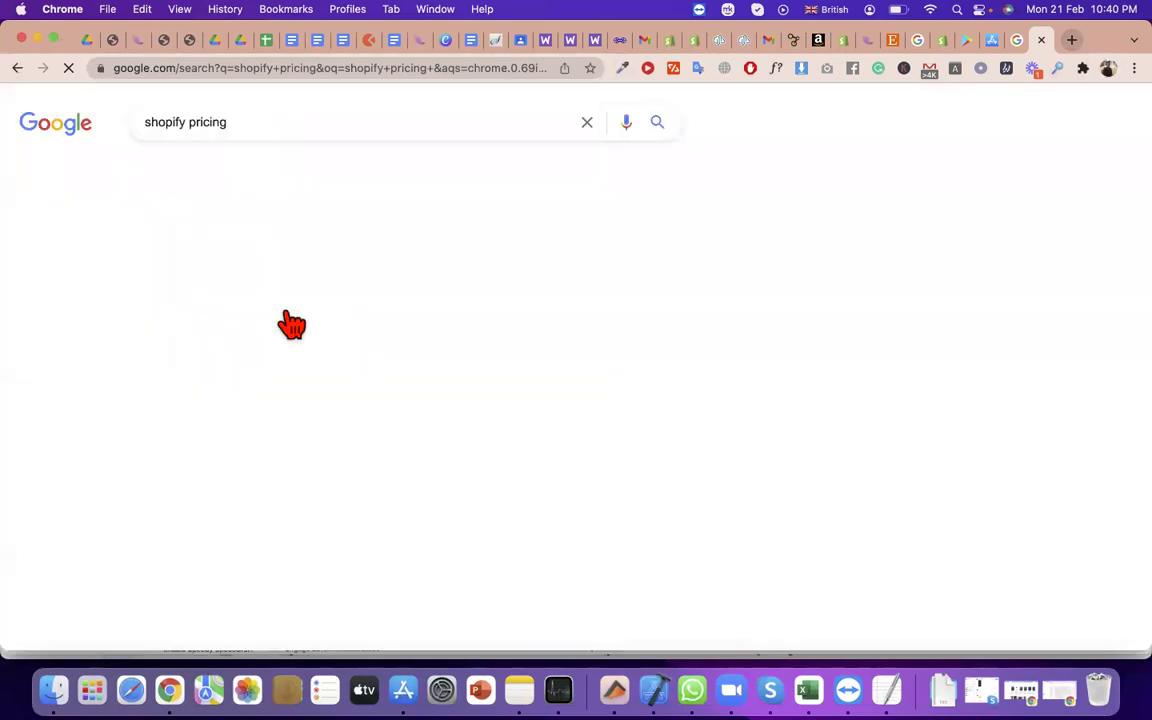
pyautogui.click(290, 322)
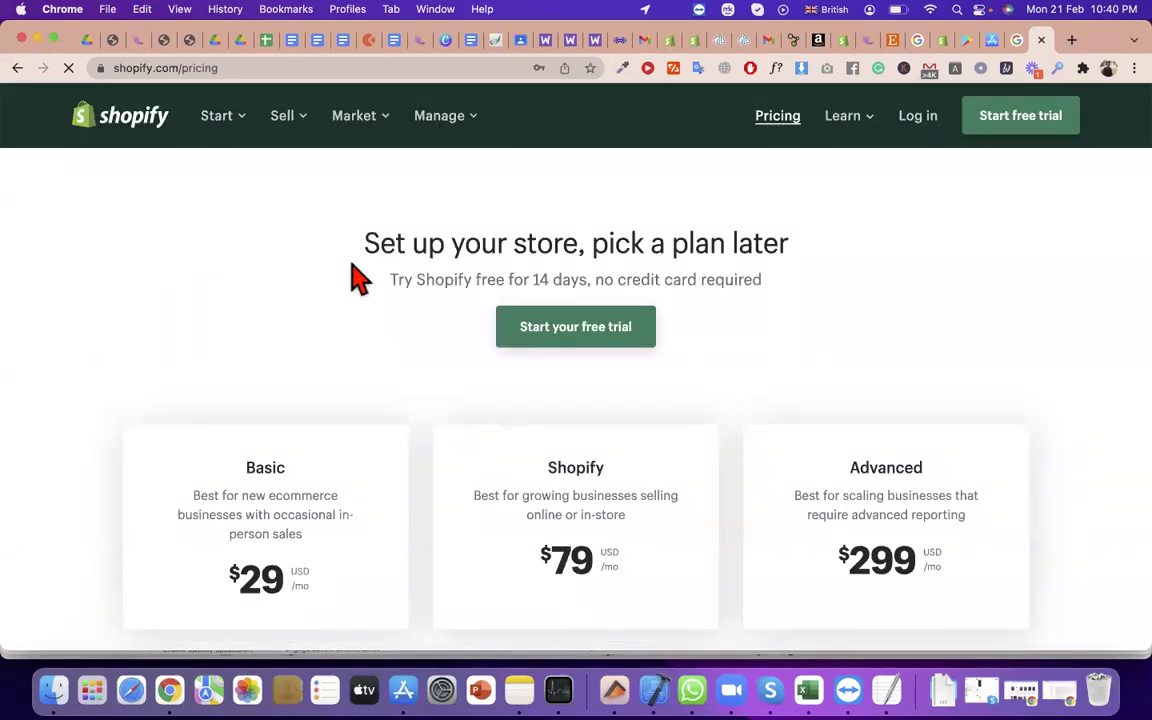
# Expand the full plan features comparison and scroll down to the Point of Sale rows
pyautogui.scroll(-10, 496, 406)
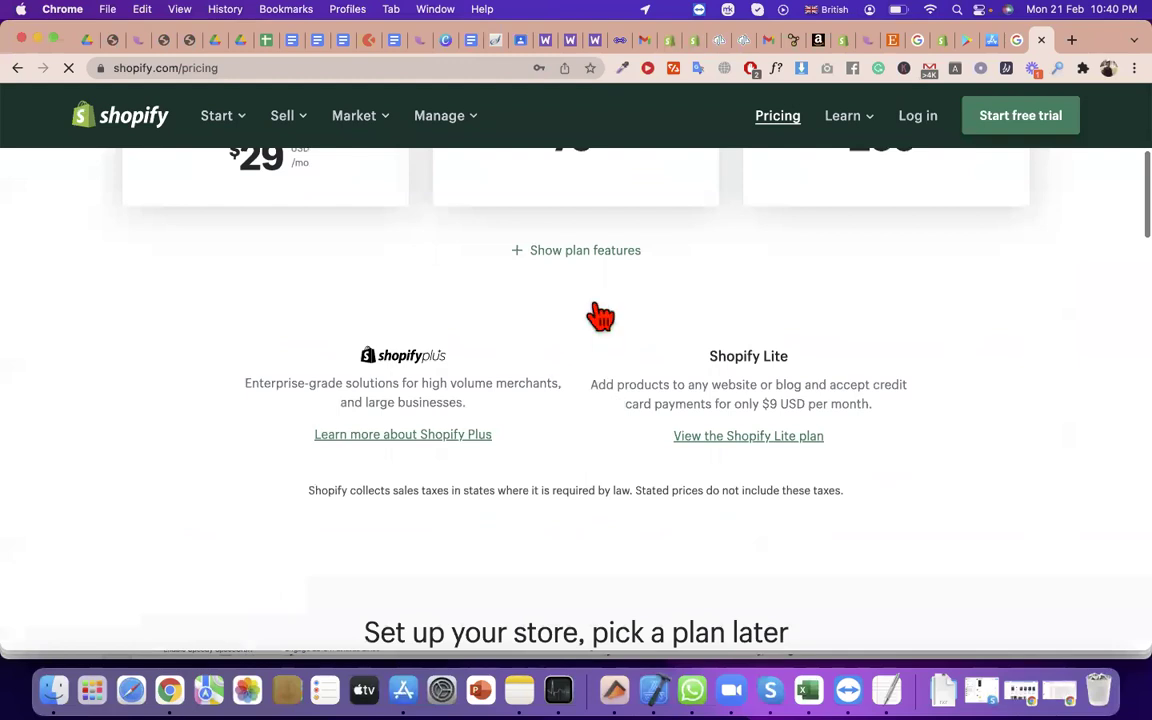
pyautogui.click(597, 291)
pyautogui.scroll(-5, 213, 279)
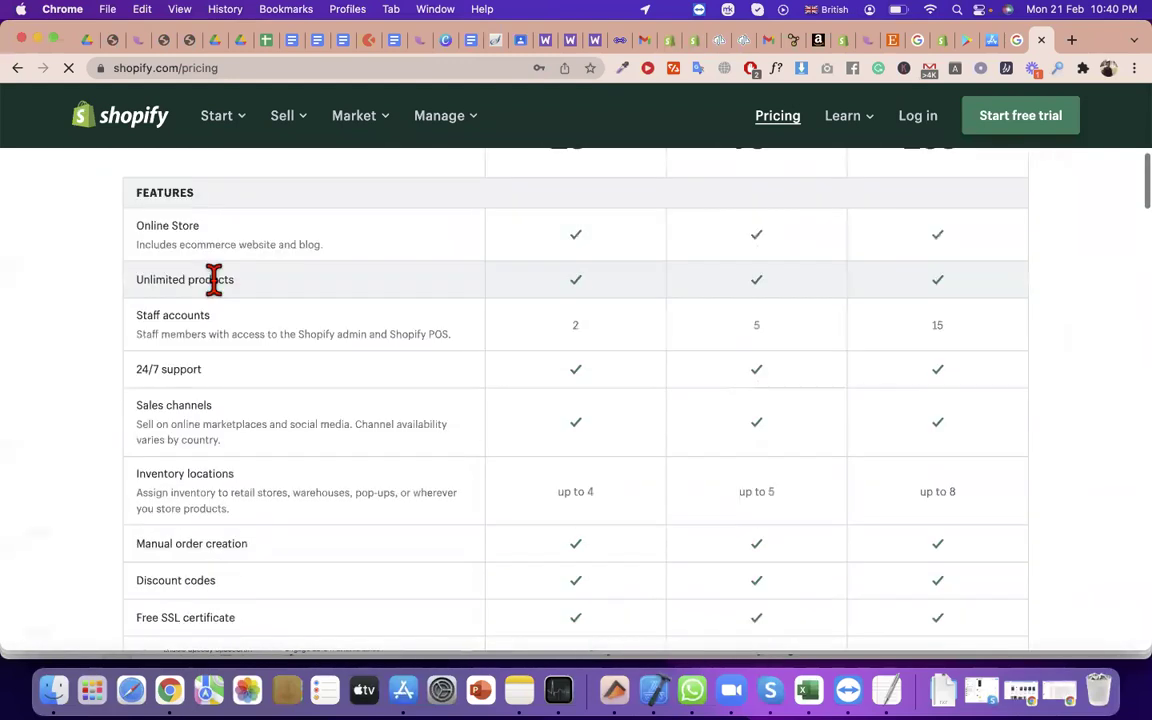
pyautogui.scroll(-3, 228, 430)
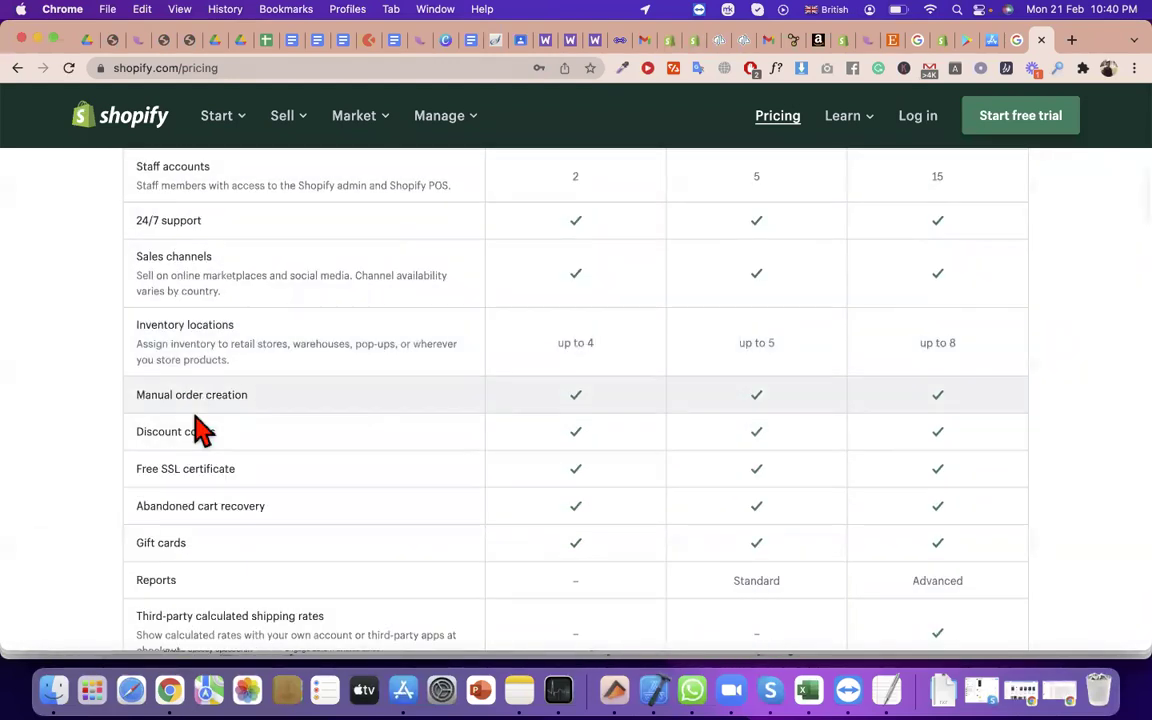
pyautogui.scroll(-8, 226, 463)
pyautogui.scroll(-4, 240, 518)
# Highlight the Shopify POS Lite row name and its description
pyautogui.tripleClick(213, 548)
pyautogui.scroll(-2, 218, 466)
pyautogui.click(213, 453)
pyautogui.tripleClick(212, 453)
pyautogui.click(180, 445)
pyautogui.tripleClick(180, 445)
pyautogui.click(409, 472)
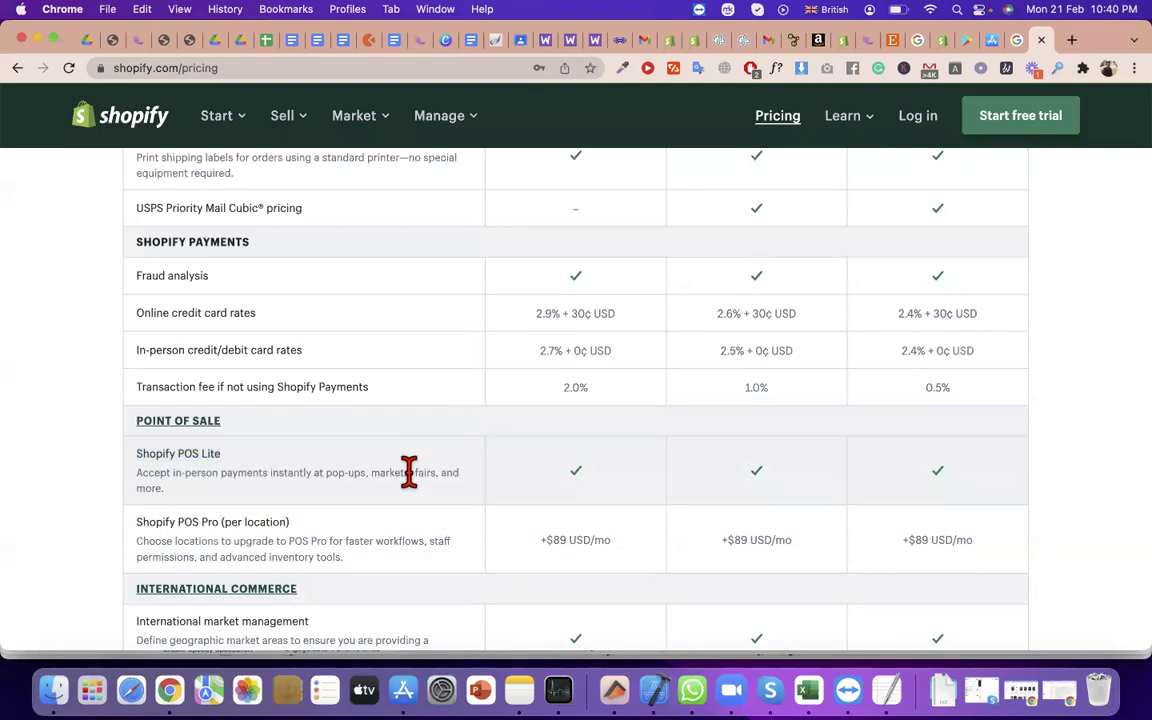
pyautogui.tripleClick(409, 472)
pyautogui.click(571, 496)
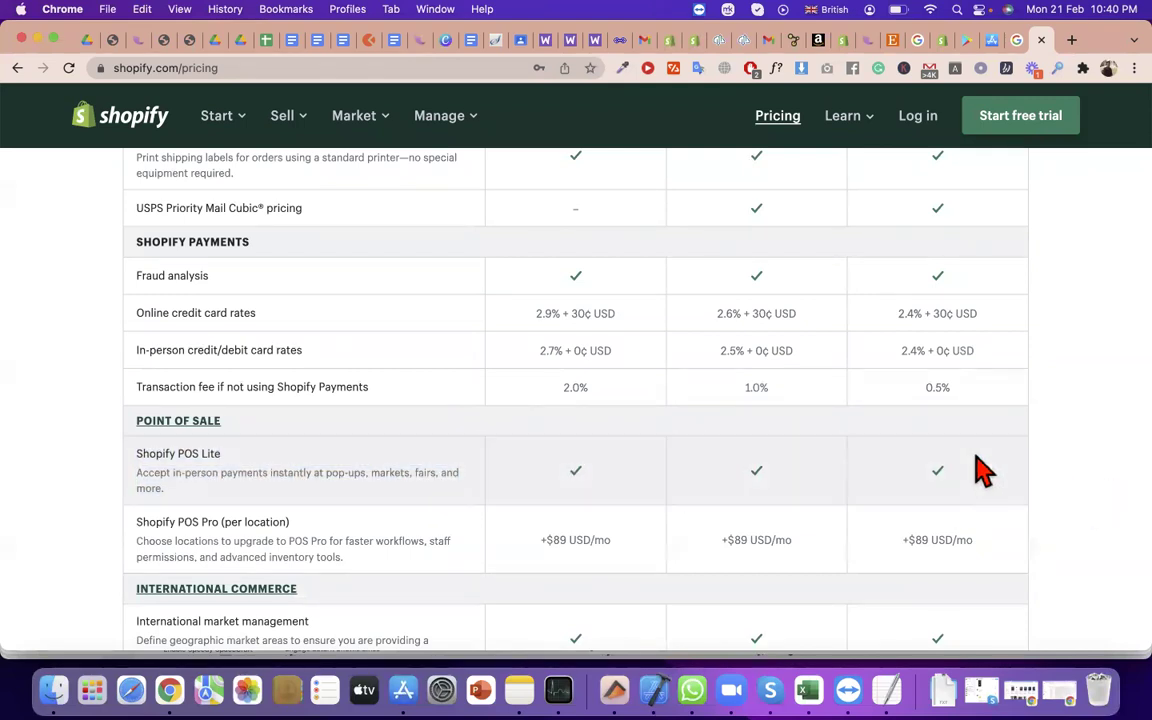
# Highlight the Shopify POS Pro (per location) heading and its description
pyautogui.scroll(15, 980, 470)
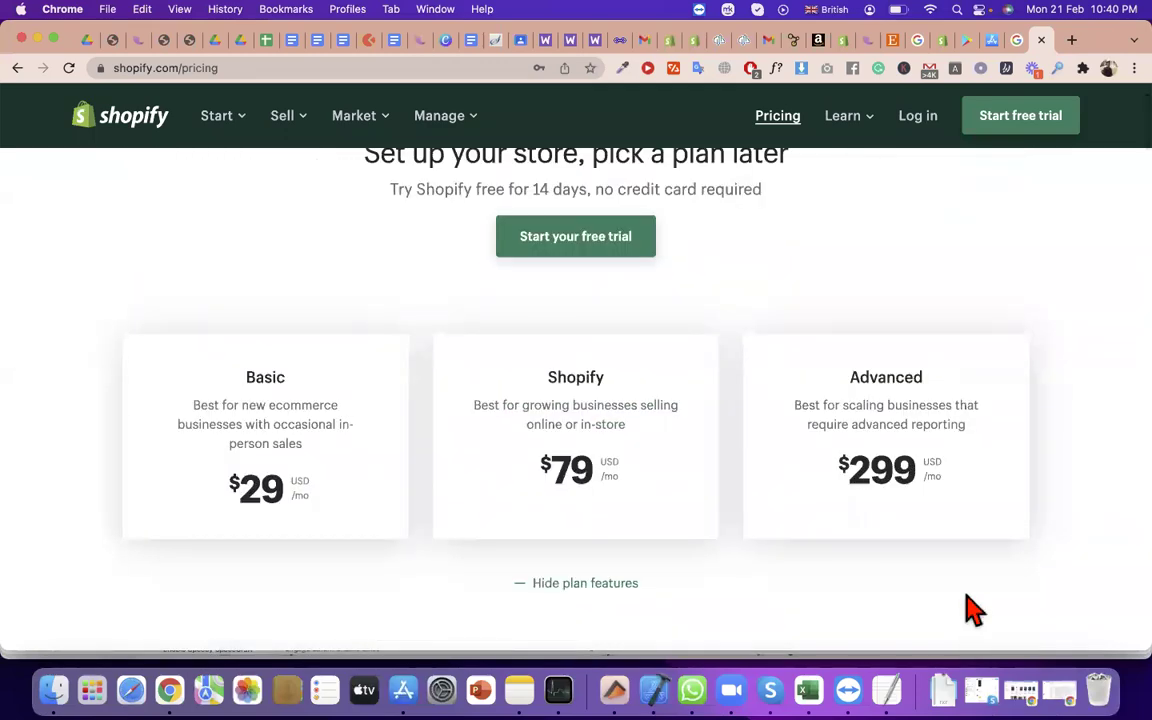
pyautogui.scroll(-15, 975, 610)
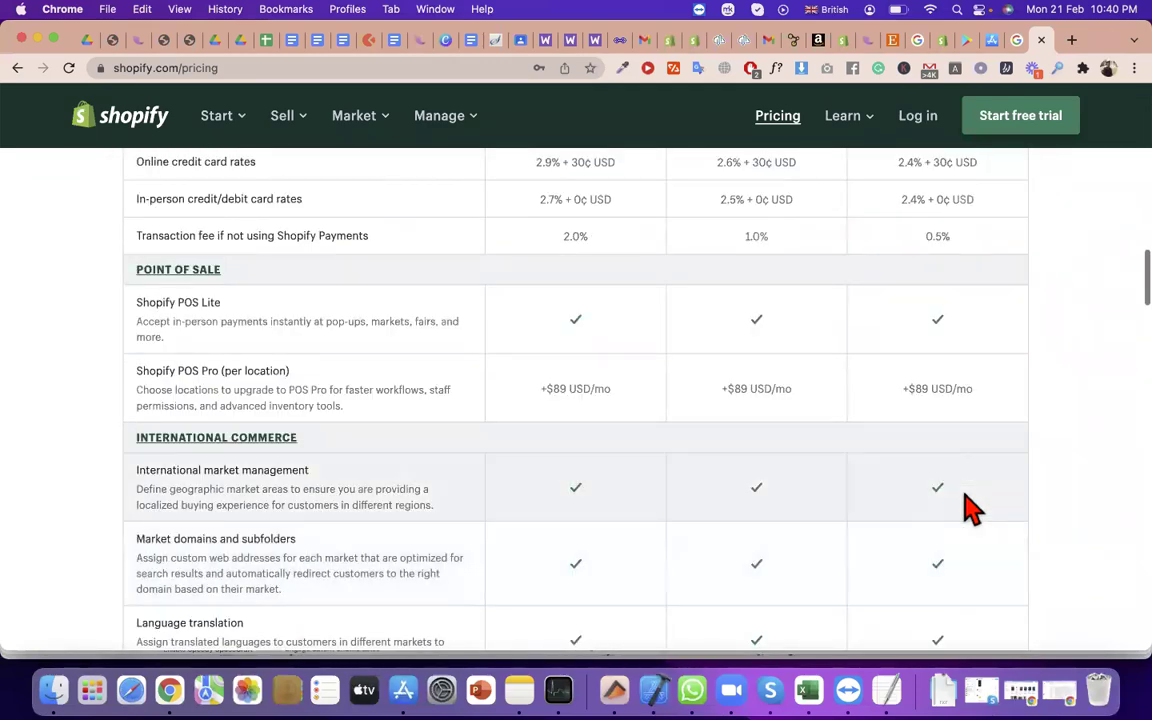
pyautogui.scroll(-6, 967, 506)
pyautogui.scroll(2, 420, 378)
pyautogui.scroll(5, 420, 378)
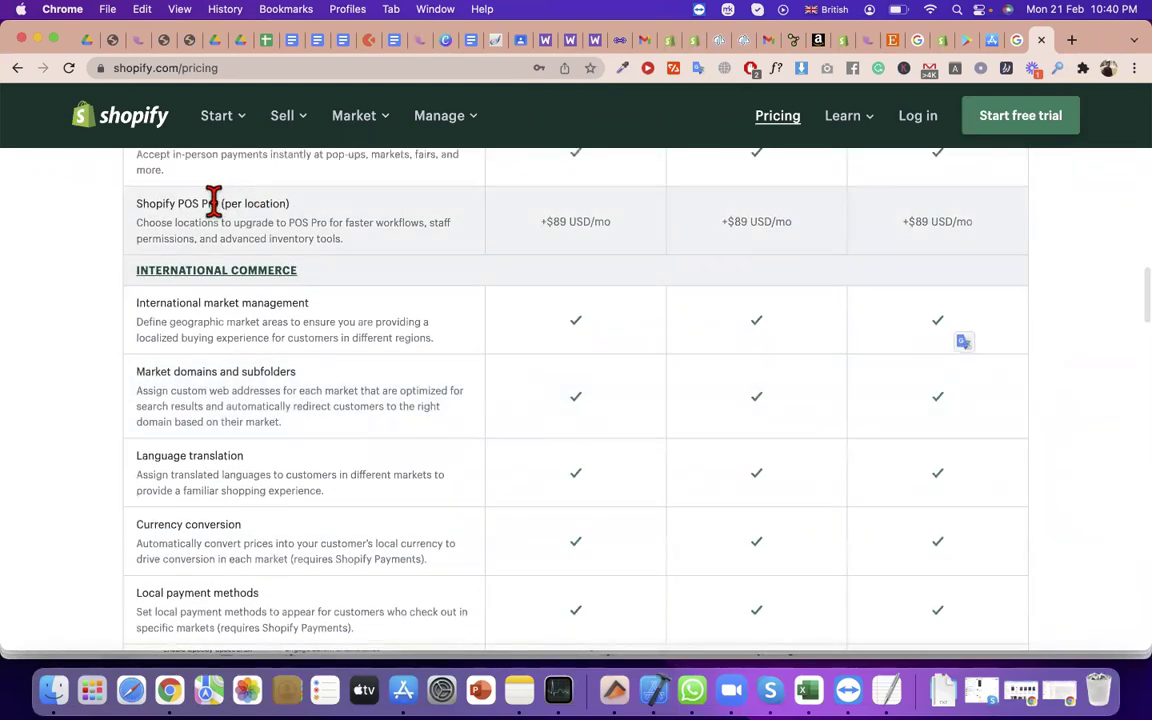
pyautogui.tripleClick(213, 201)
pyautogui.scroll(-1, 213, 200)
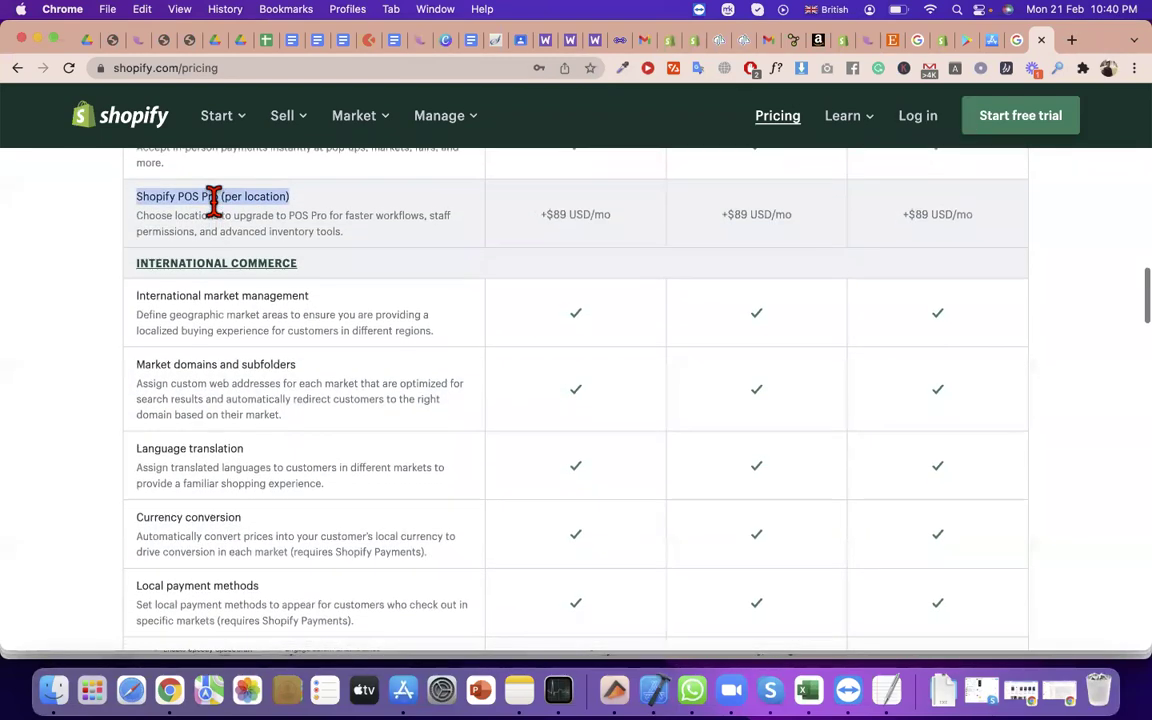
pyautogui.scroll(1, 204, 248)
pyautogui.tripleClick(207, 250)
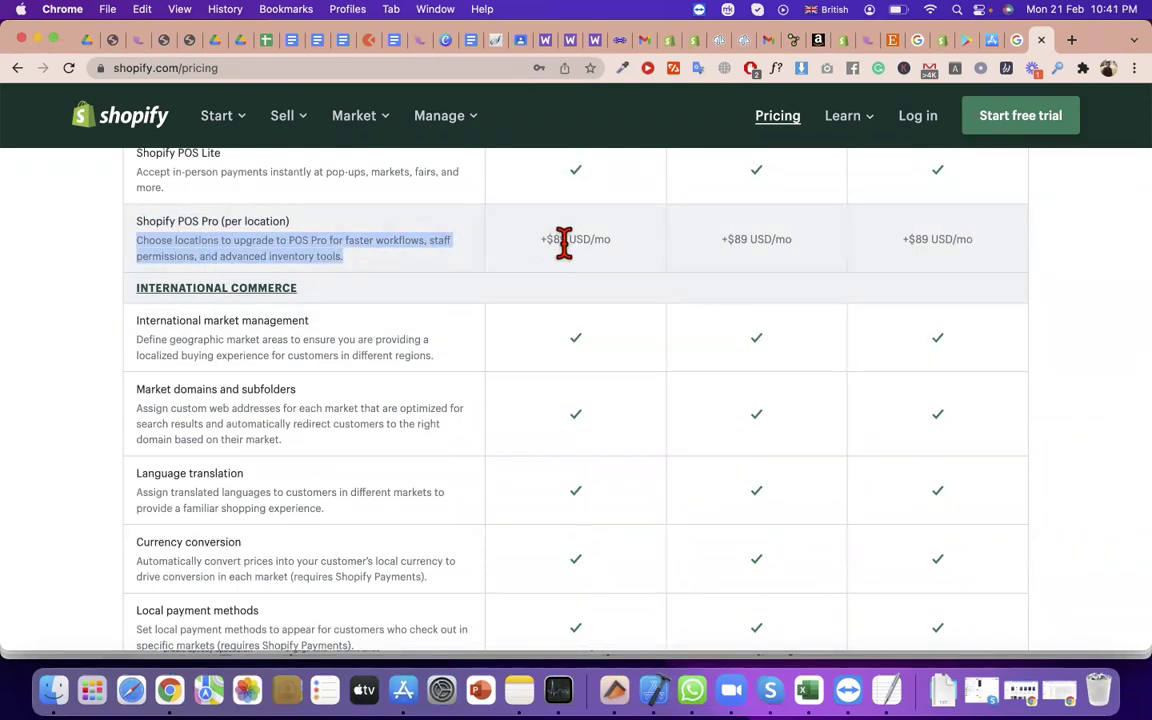
# Highlight the POS Pro price of +$89 USD/mo on the Basic plan
pyautogui.tripleClick(563, 244)
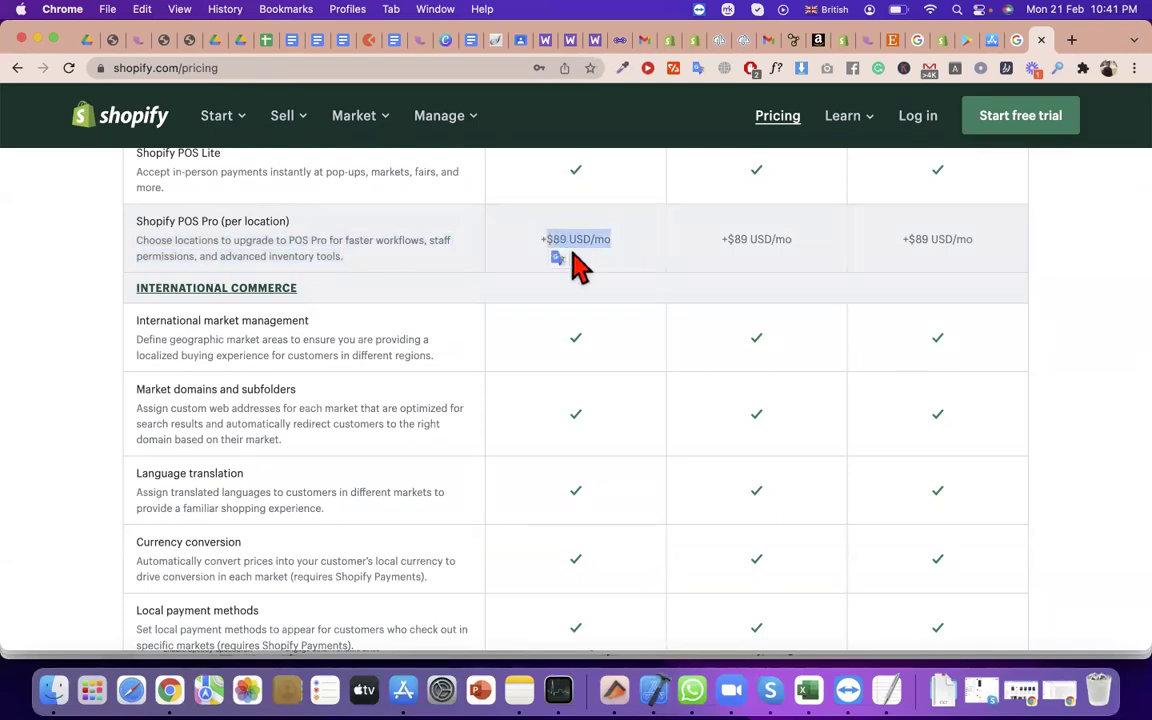
pyautogui.click(560, 237)
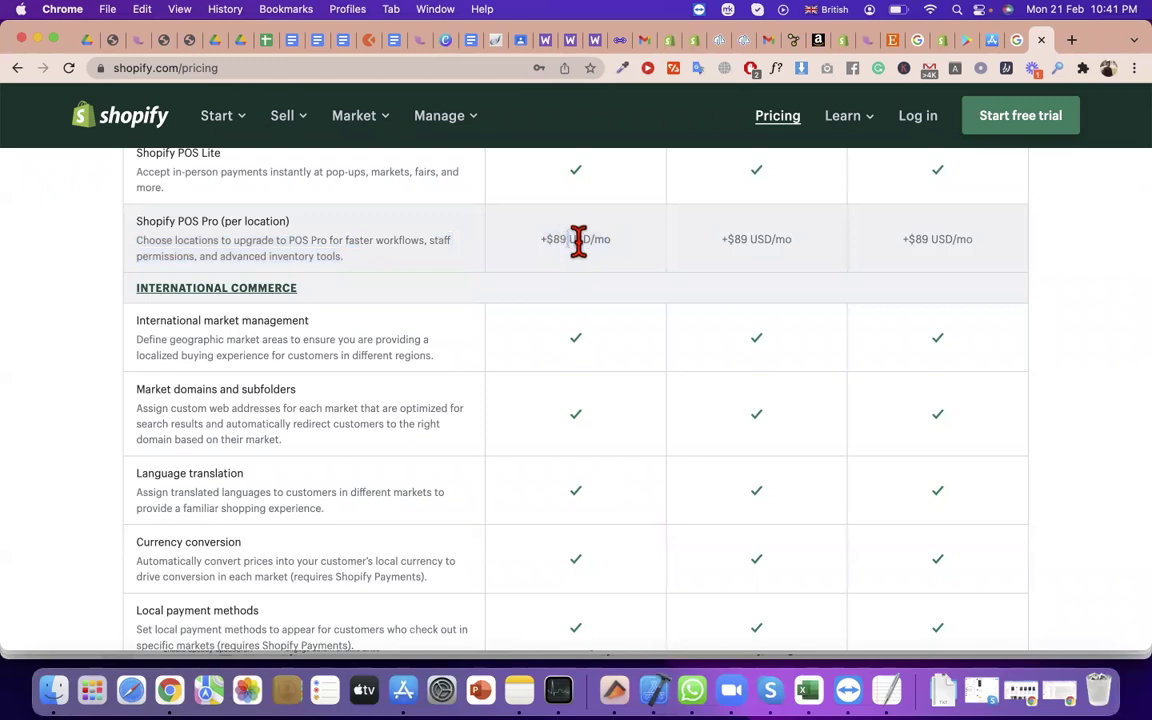
pyautogui.tripleClick(580, 241)
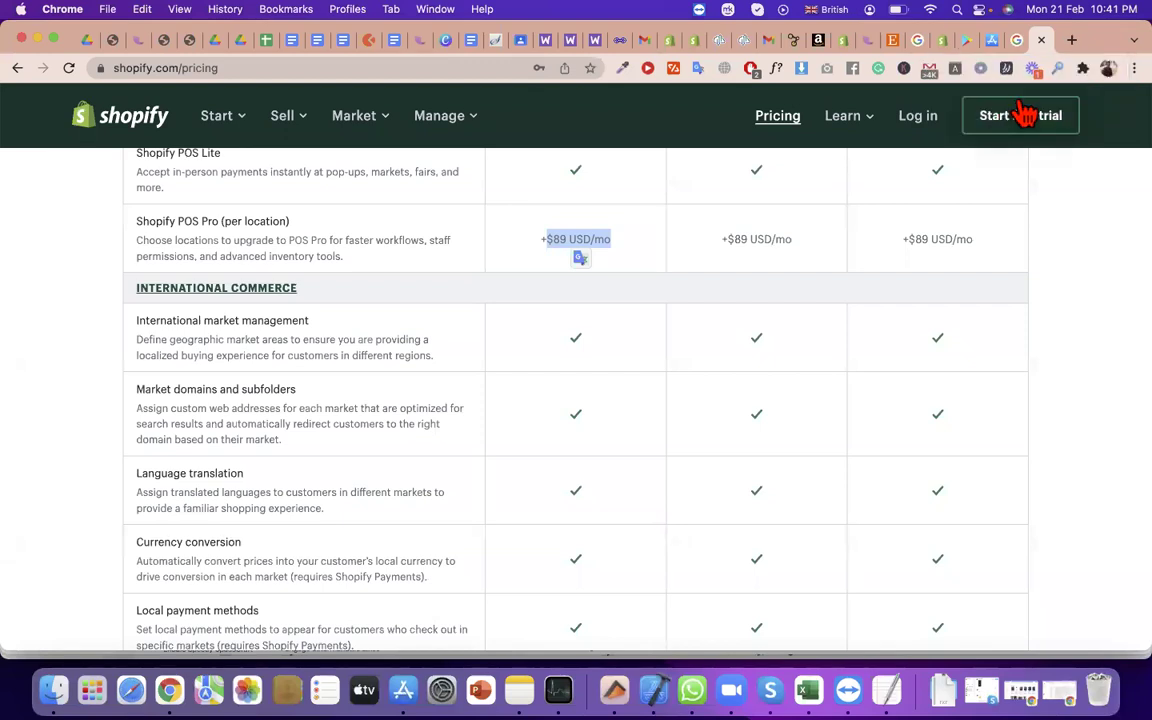
pyautogui.click(568, 240)
pyautogui.doubleClick(568, 240)
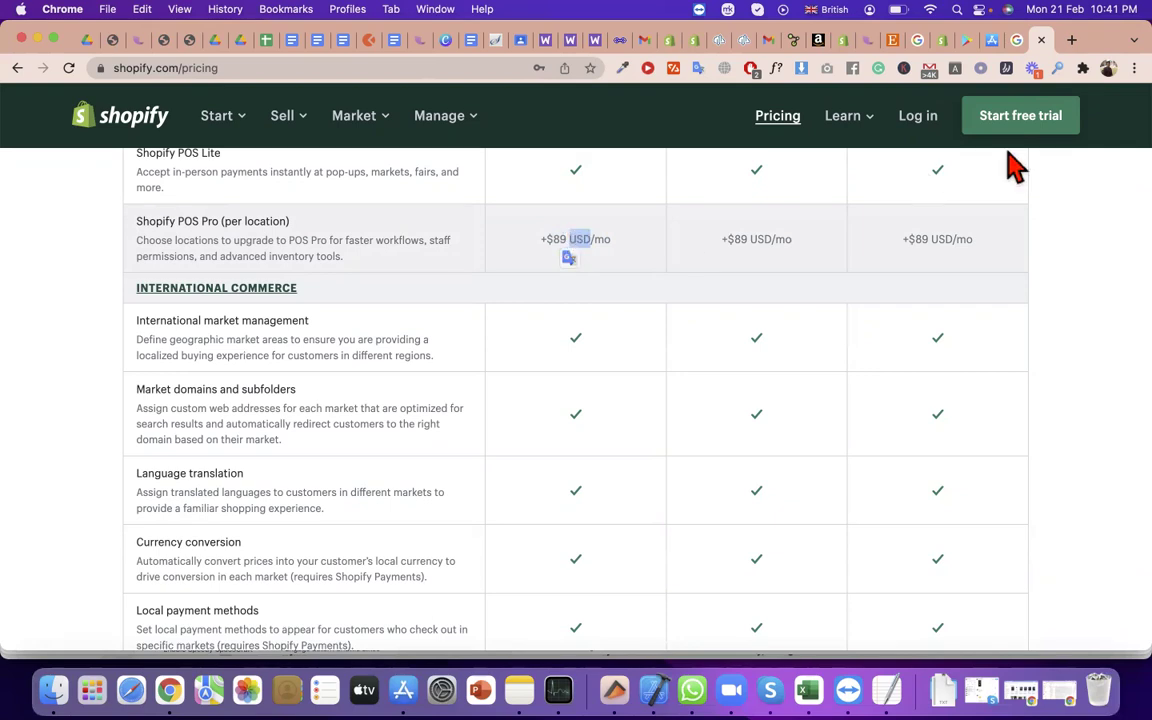
# Go back to the pos devices search results and scroll through them
pyautogui.click(1017, 40)
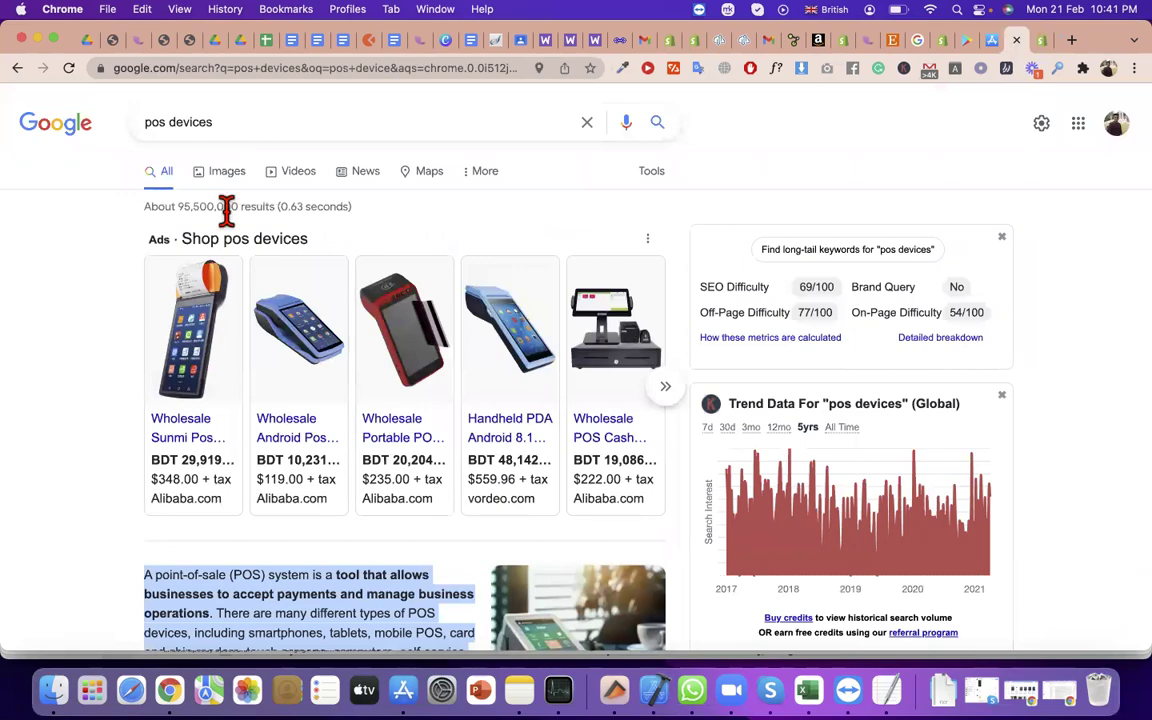
pyautogui.scroll(-1, 340, 325)
pyautogui.scroll(-8, 300, 300)
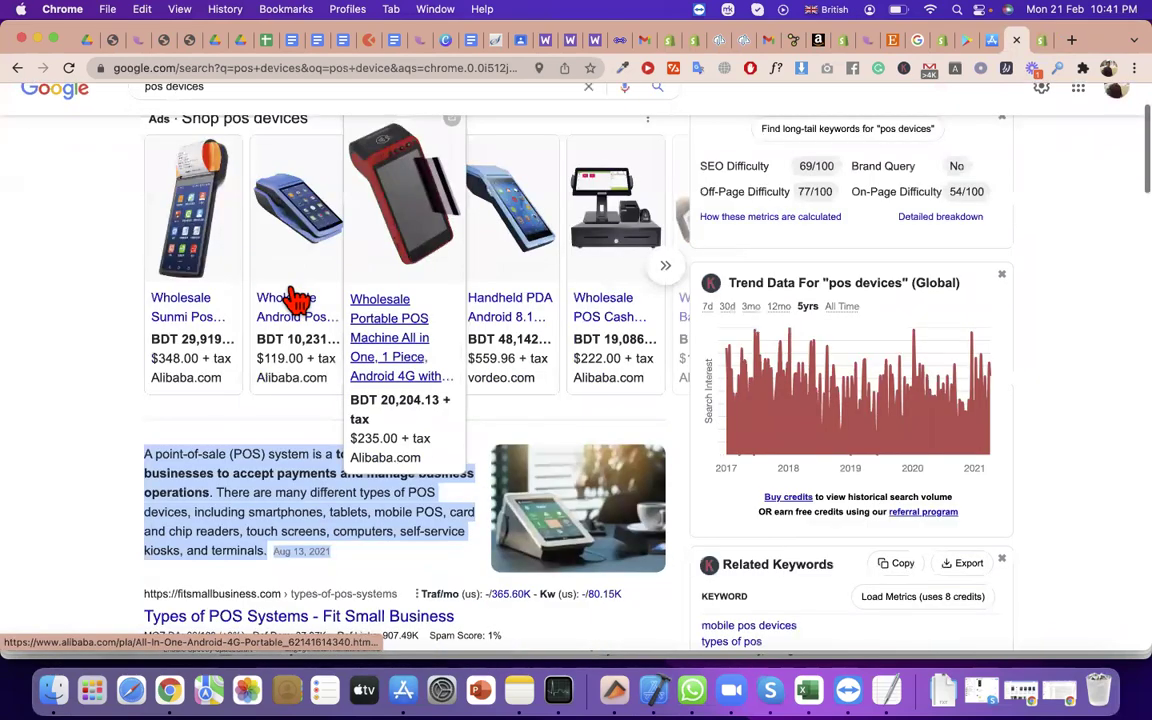
pyautogui.scroll(2, 154, 118)
pyautogui.scroll(8, 150, 160)
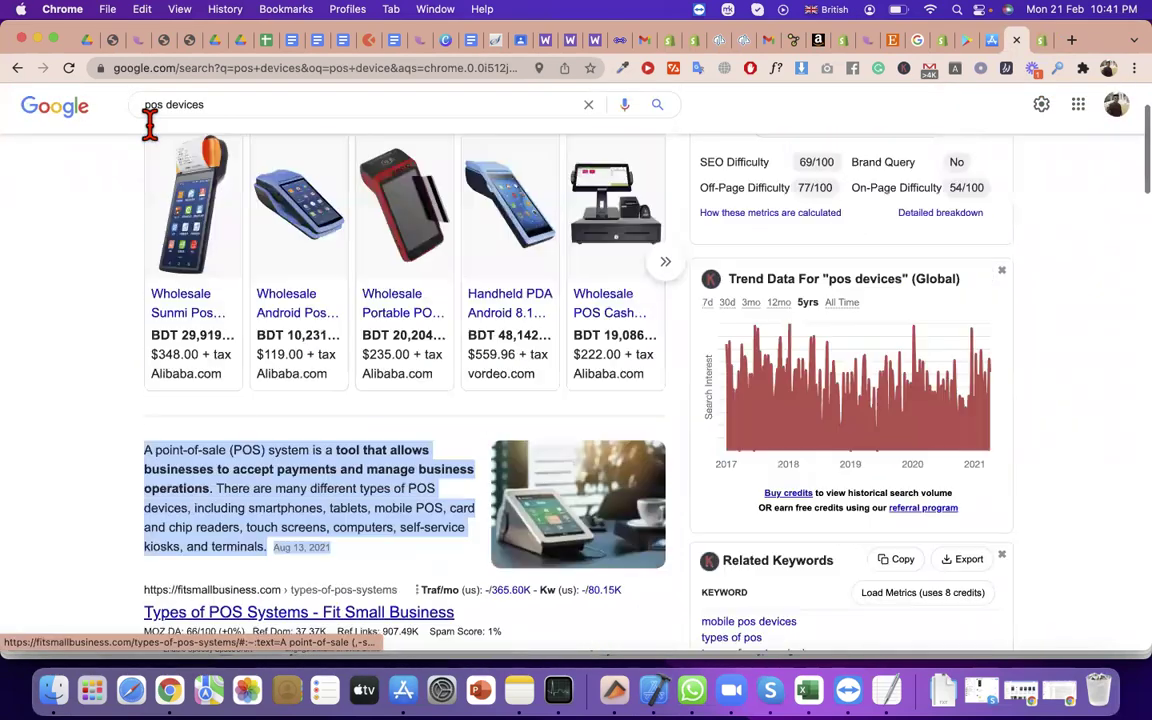
pyautogui.scroll(-1, 300, 440)
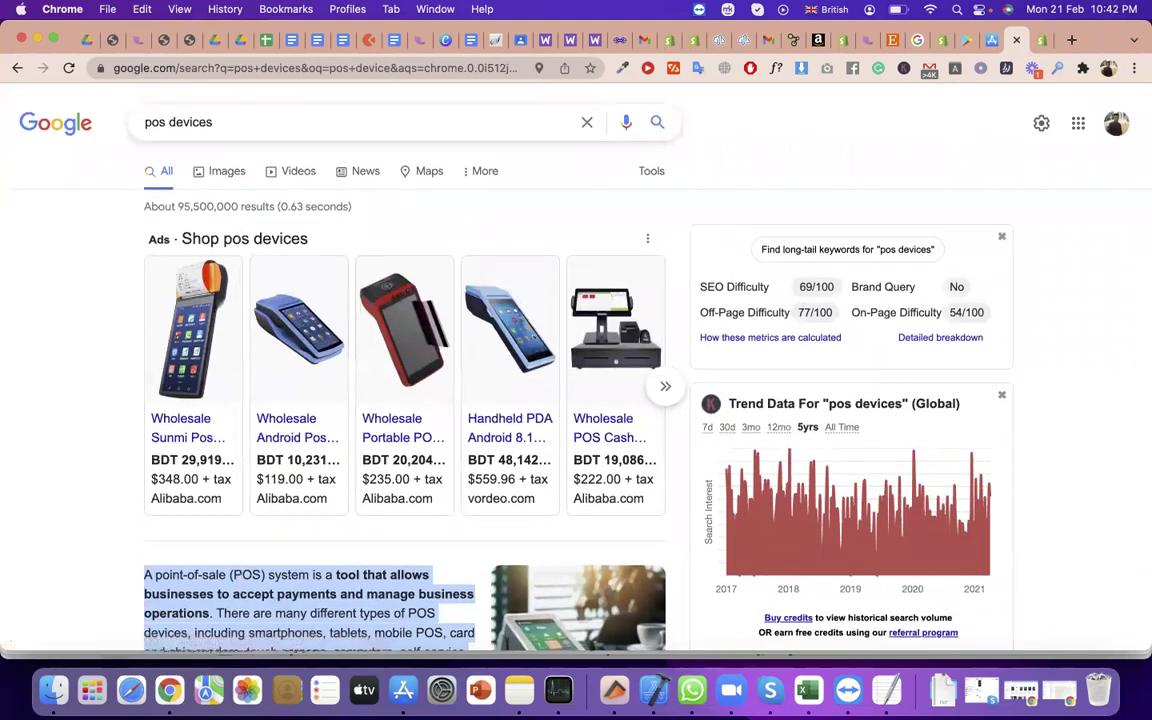
# Search 'shopify pos devices' and open the POS Hardware result in a new tab
pyautogui.click(144, 122)
pyautogui.write('shopi')
pyautogui.press('Down')
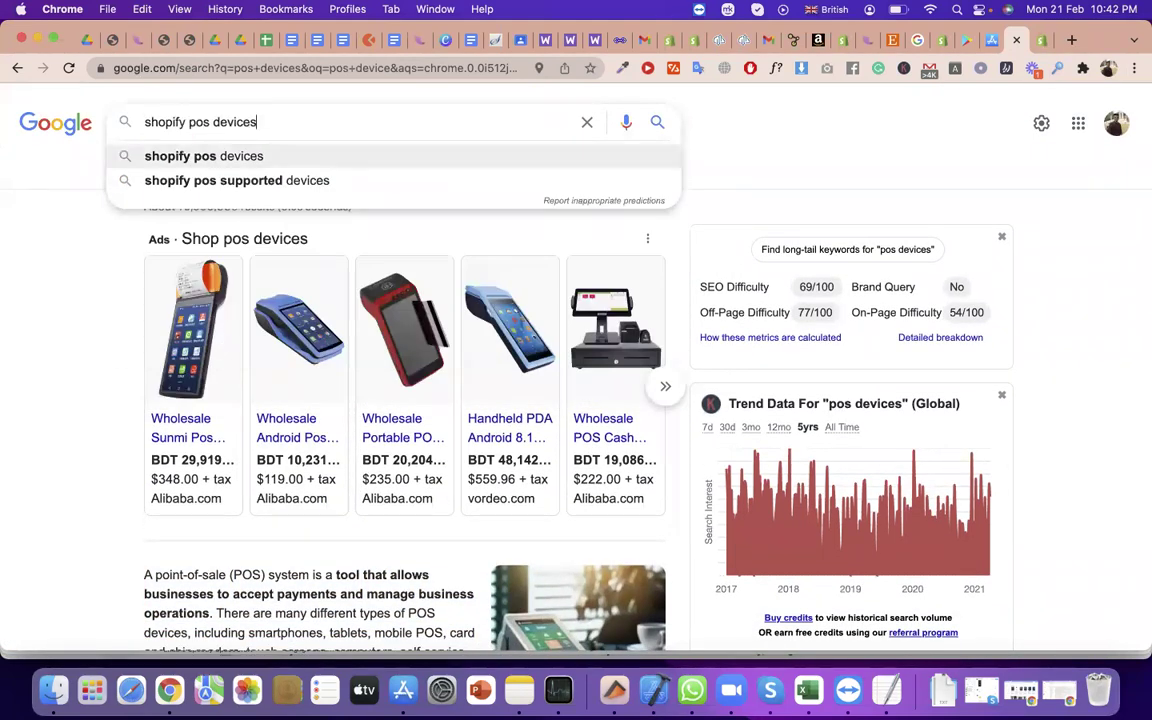
pyautogui.press('Return')
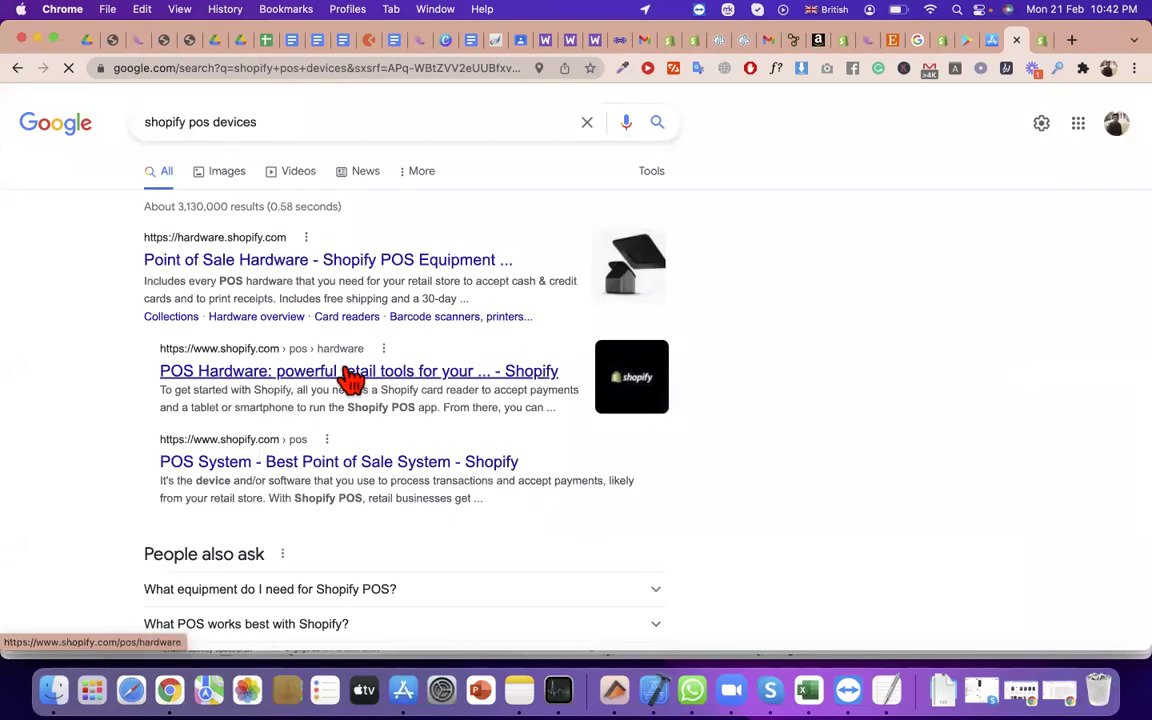
pyautogui.rightClick(352, 382)
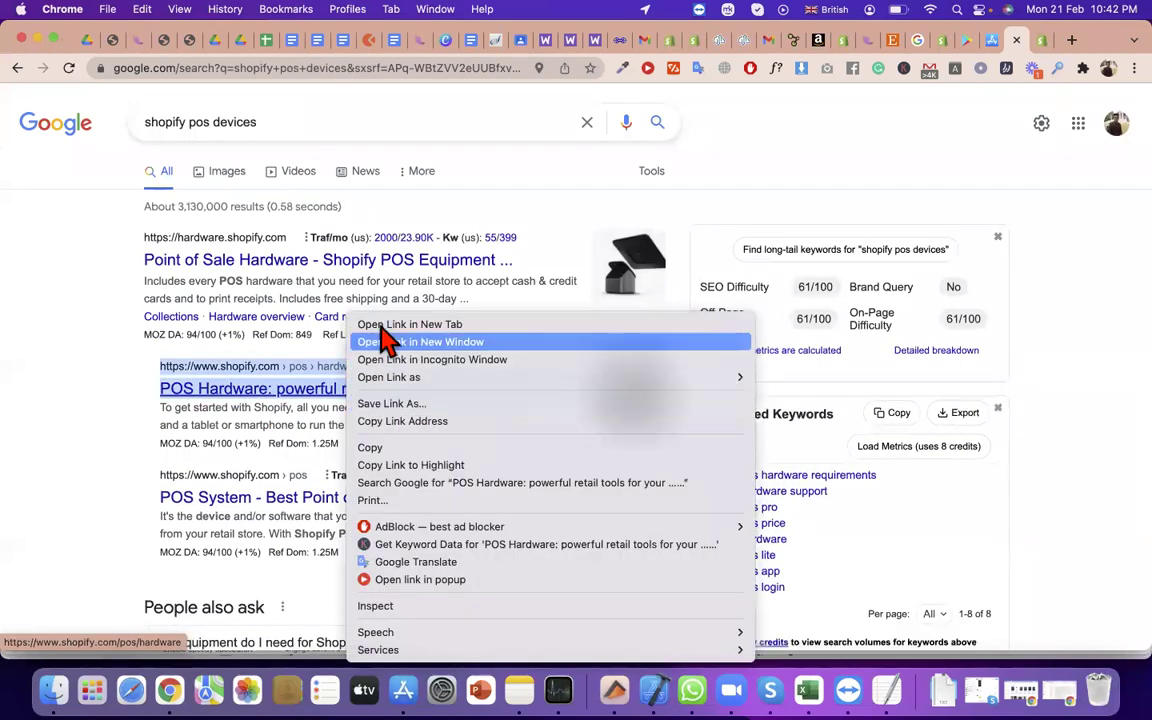
pyautogui.press('Return')
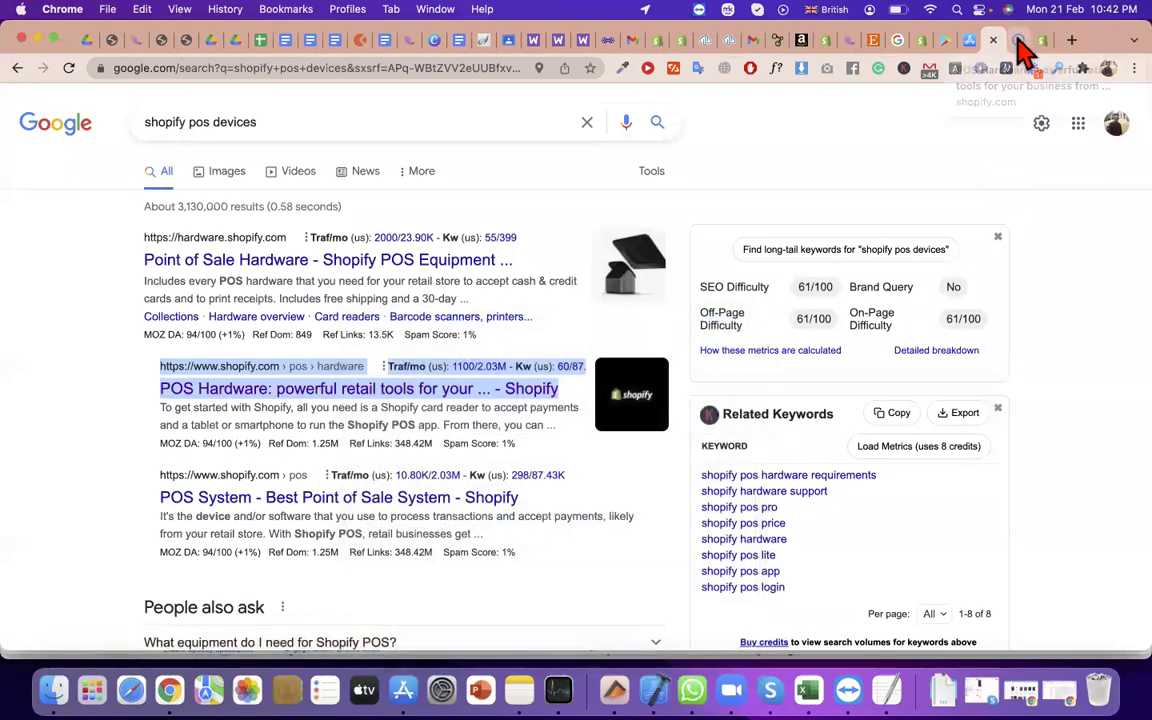
pyautogui.click(1005, 38)
# Scroll the POS Hardware lineup, select the Retail Stand for iPad, and open its store page
pyautogui.scroll(-5, 432, 424)
pyautogui.scroll(5, 304, 373)
pyautogui.scroll(-2, 304, 373)
pyautogui.scroll(2, 309, 206)
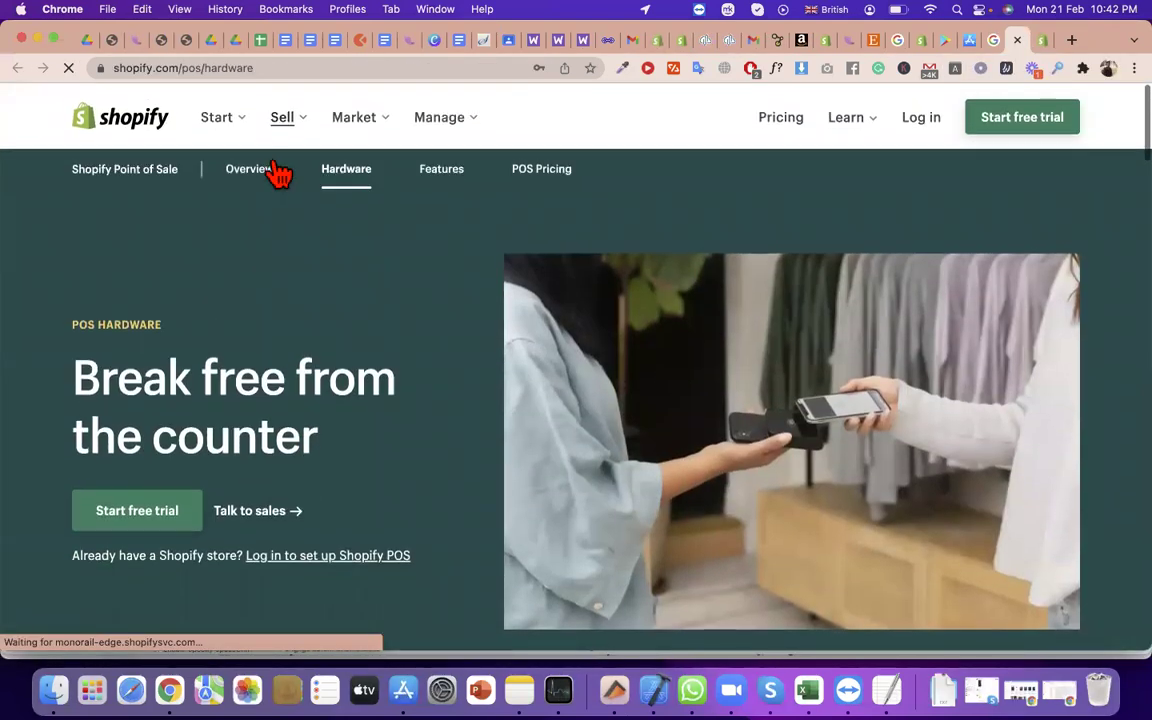
pyautogui.scroll(-10, 465, 215)
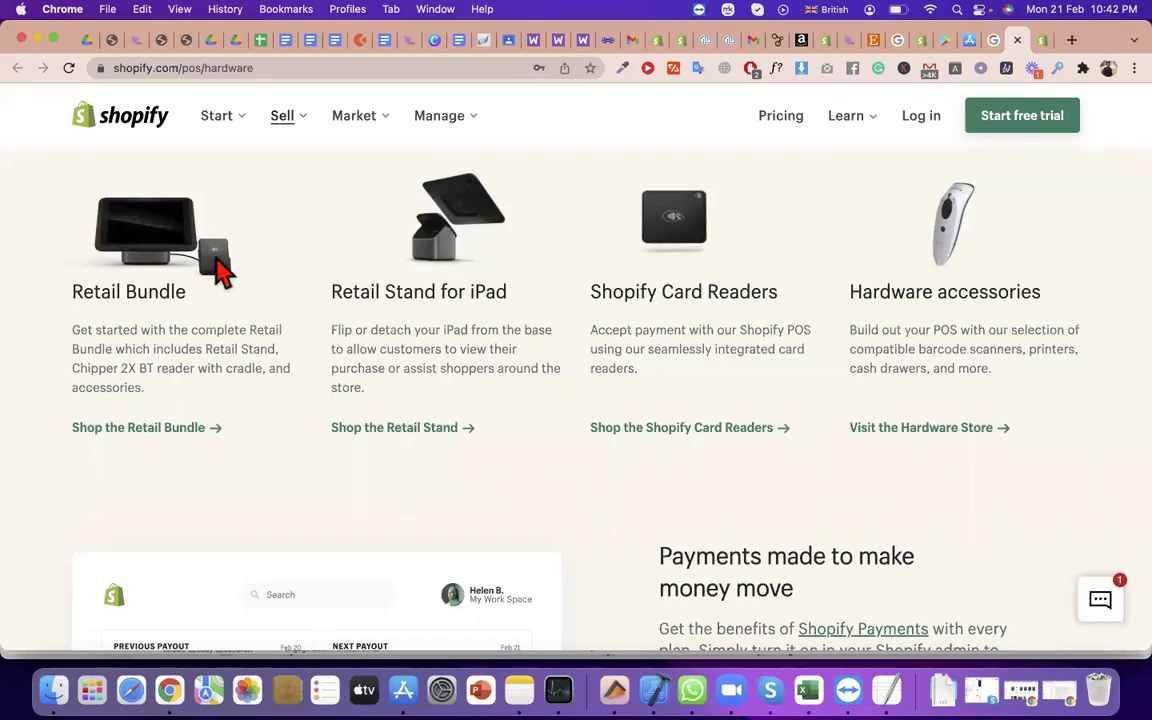
pyautogui.scroll(-4, 220, 265)
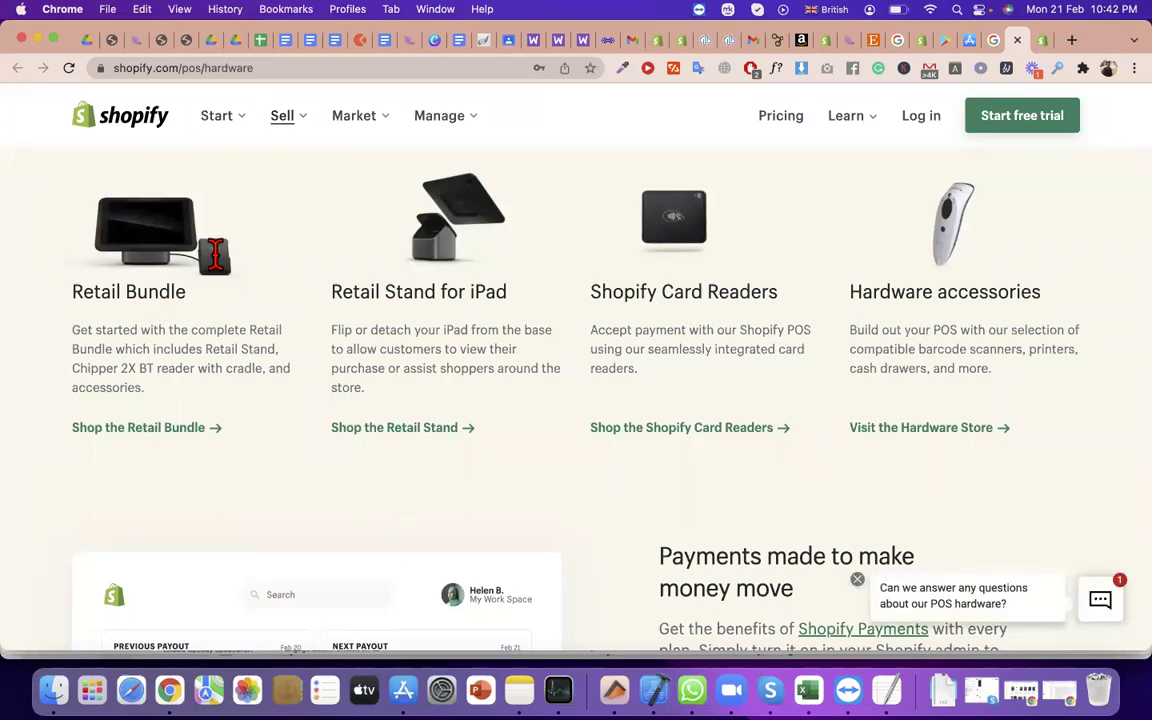
pyautogui.scroll(3, 257, 329)
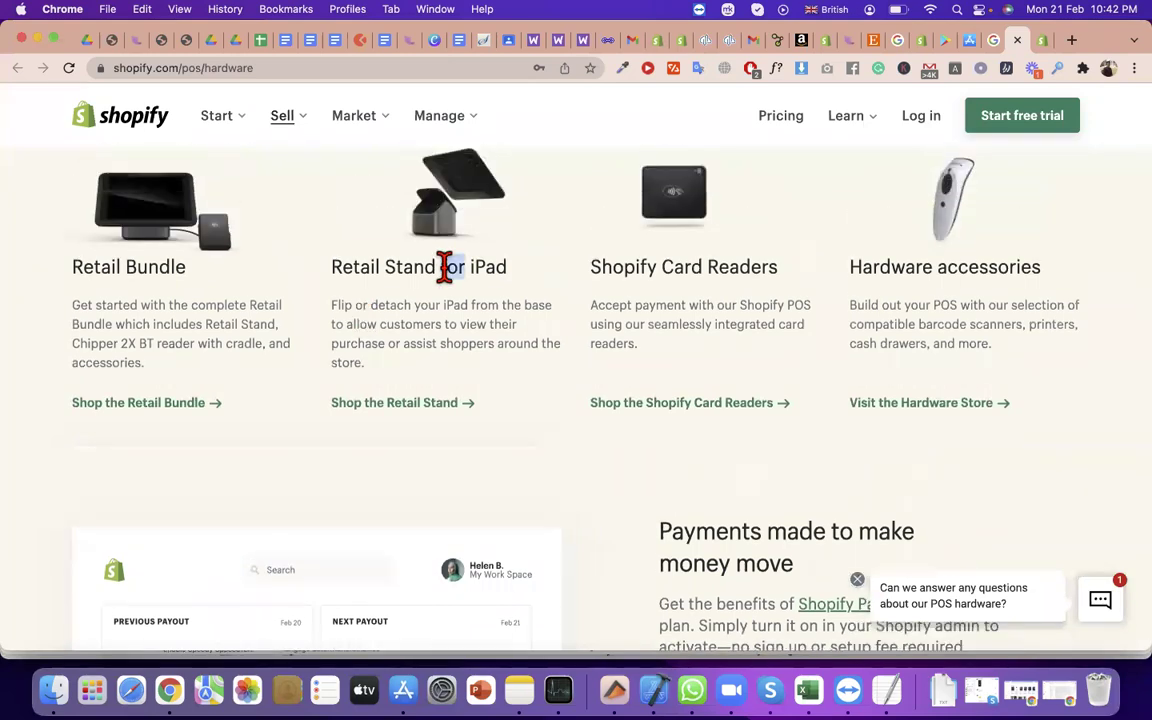
pyautogui.tripleClick(442, 266)
pyautogui.click(426, 405)
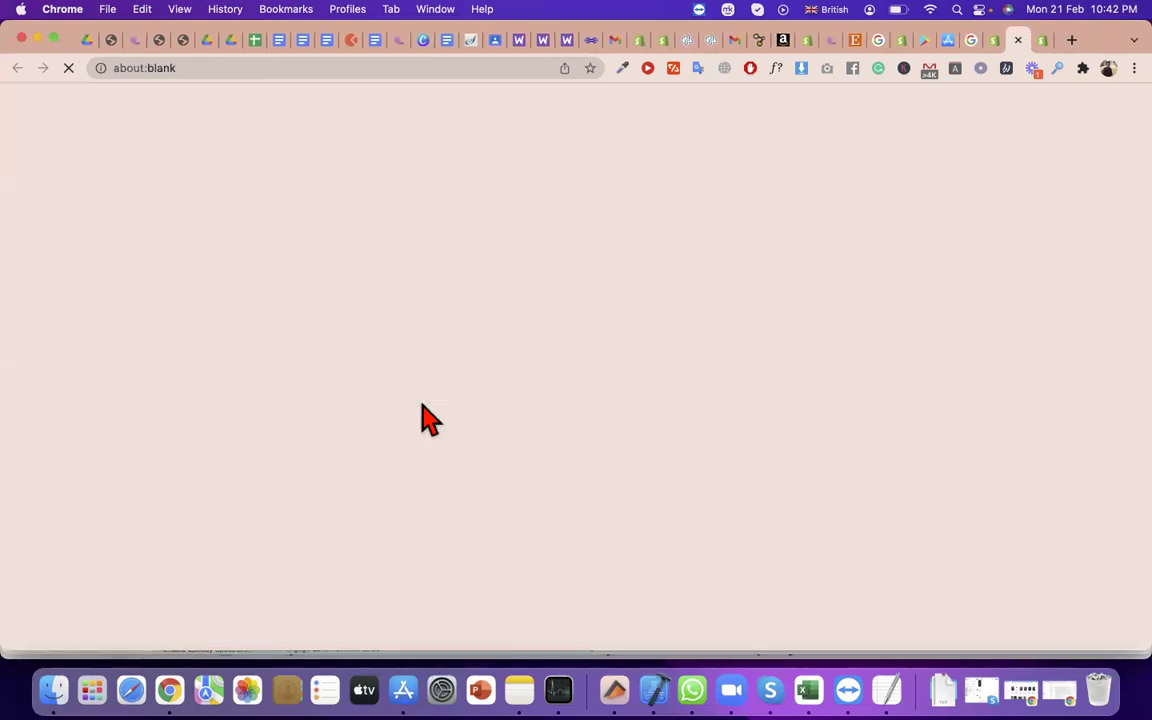
# Dismiss the region-not-supported message and switch the hardware store to Canada (English)
pyautogui.scroll(-5, 663, 429)
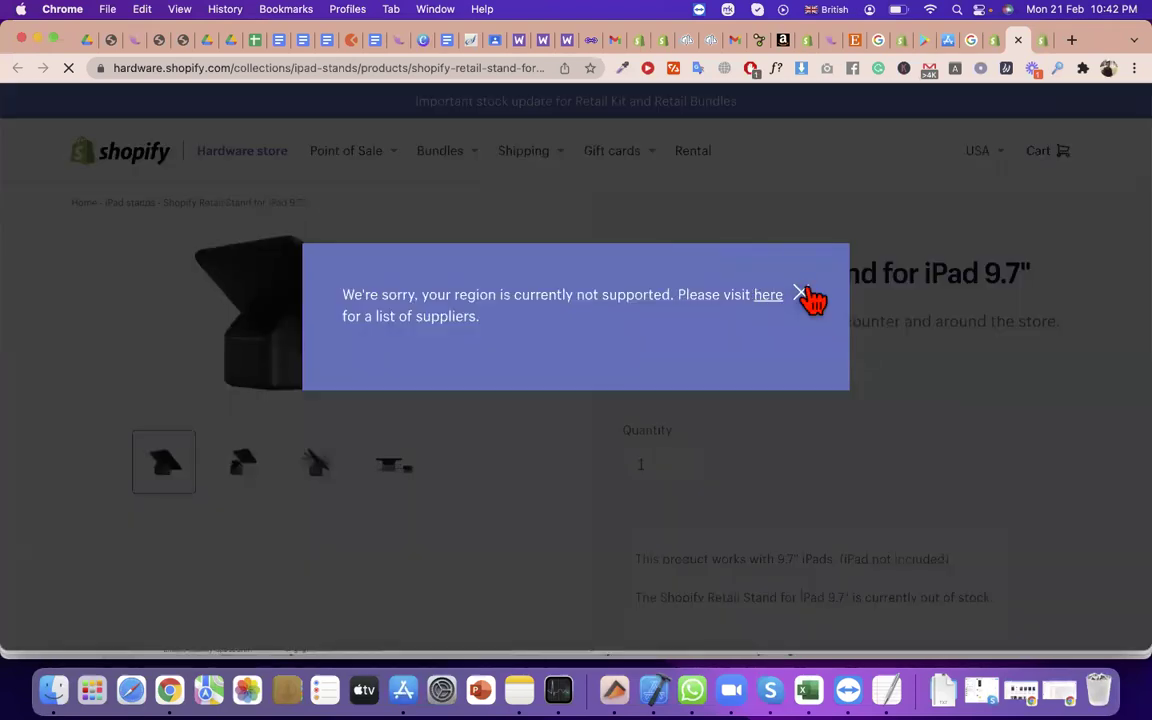
pyautogui.click(801, 292)
pyautogui.moveTo(985, 152)
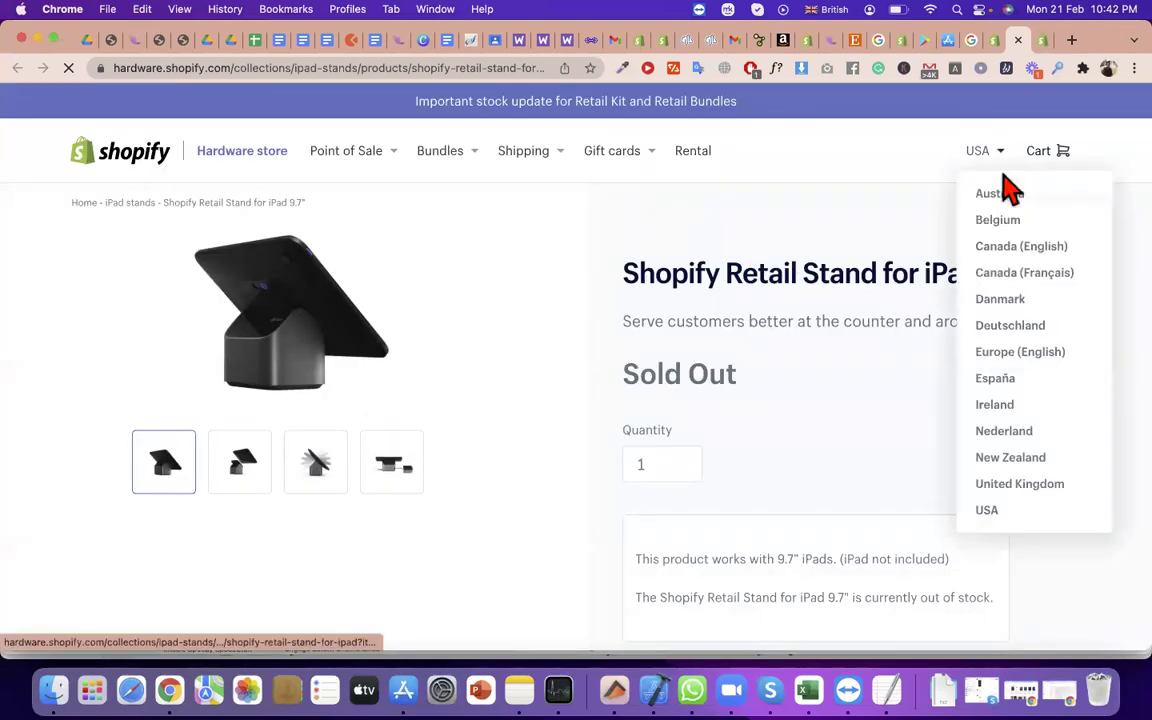
pyautogui.click(1012, 247)
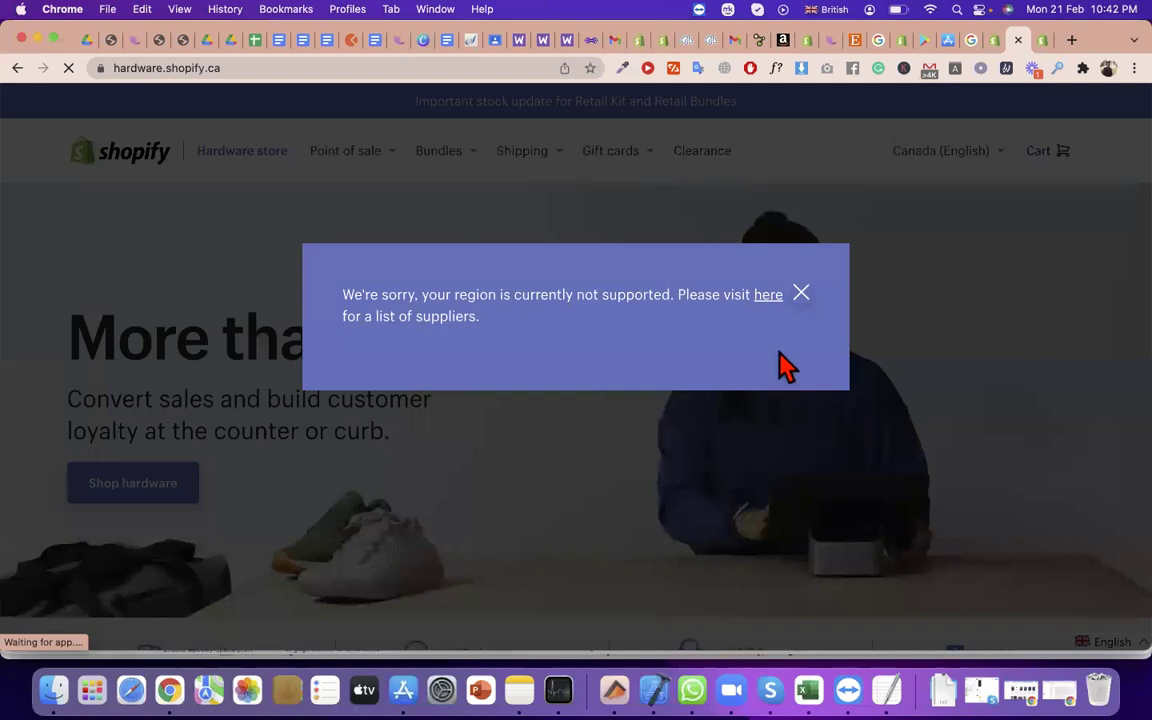
# Open the suppliers list from the region message, then return to the POS Hardware page
pyautogui.tripleClick(551, 296)
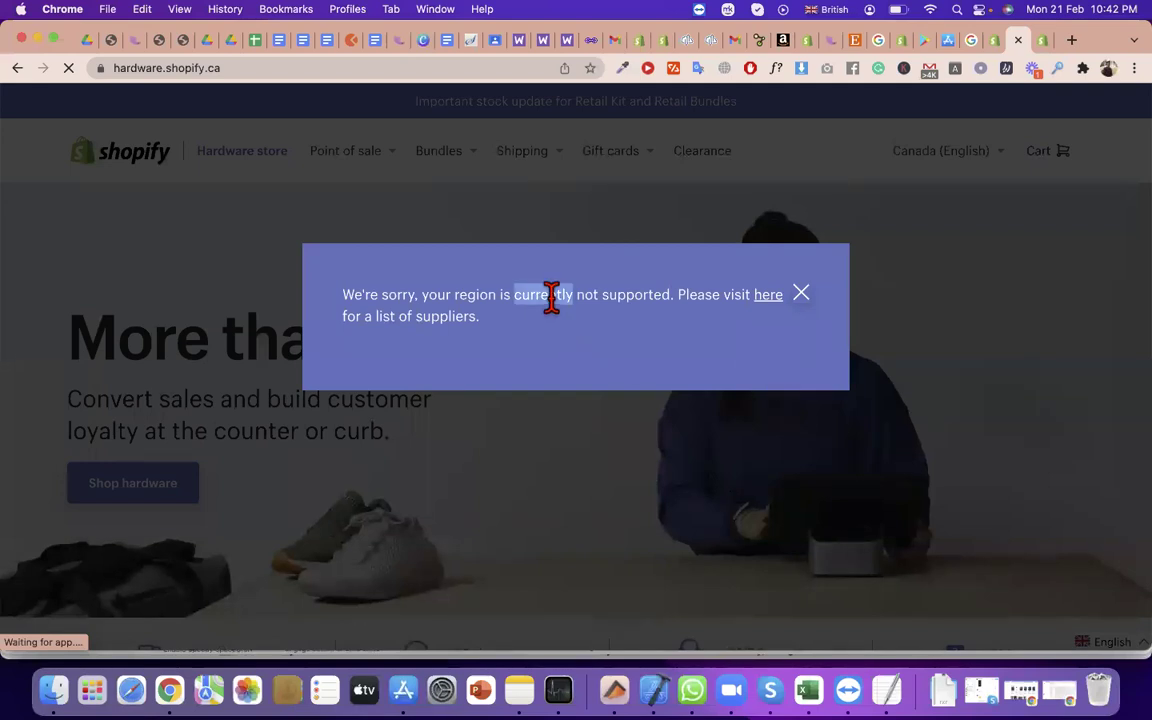
pyautogui.click(773, 298)
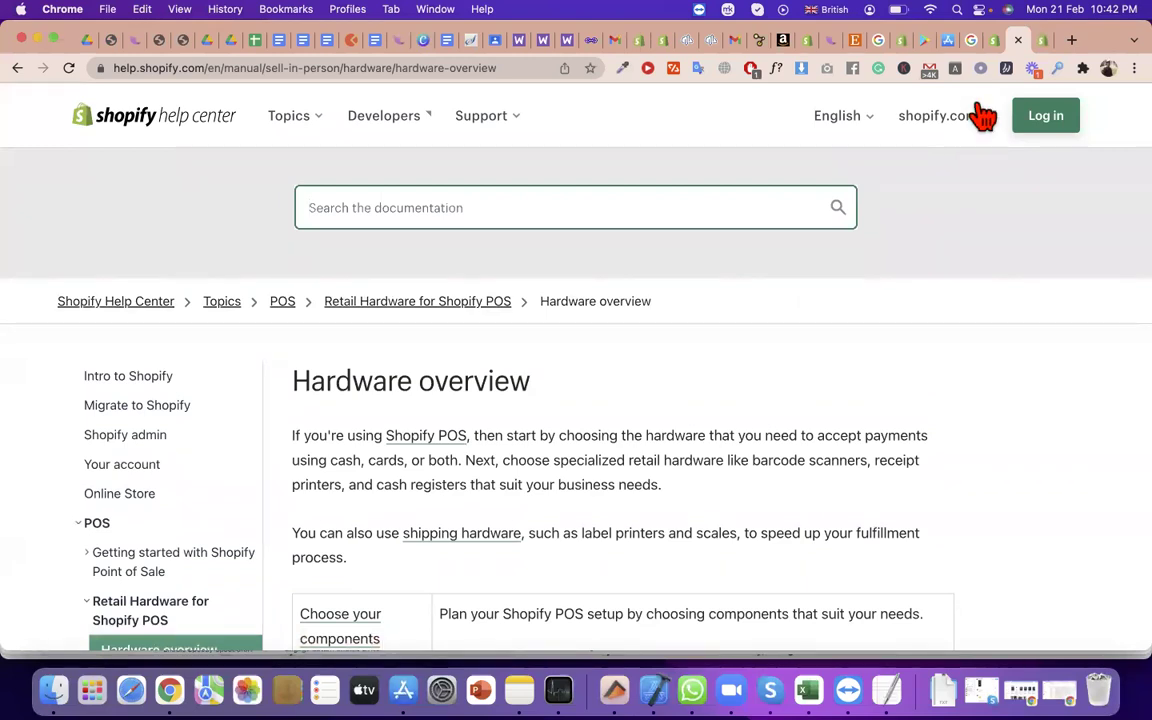
pyautogui.click(997, 40)
pyautogui.scroll(5, 651, 300)
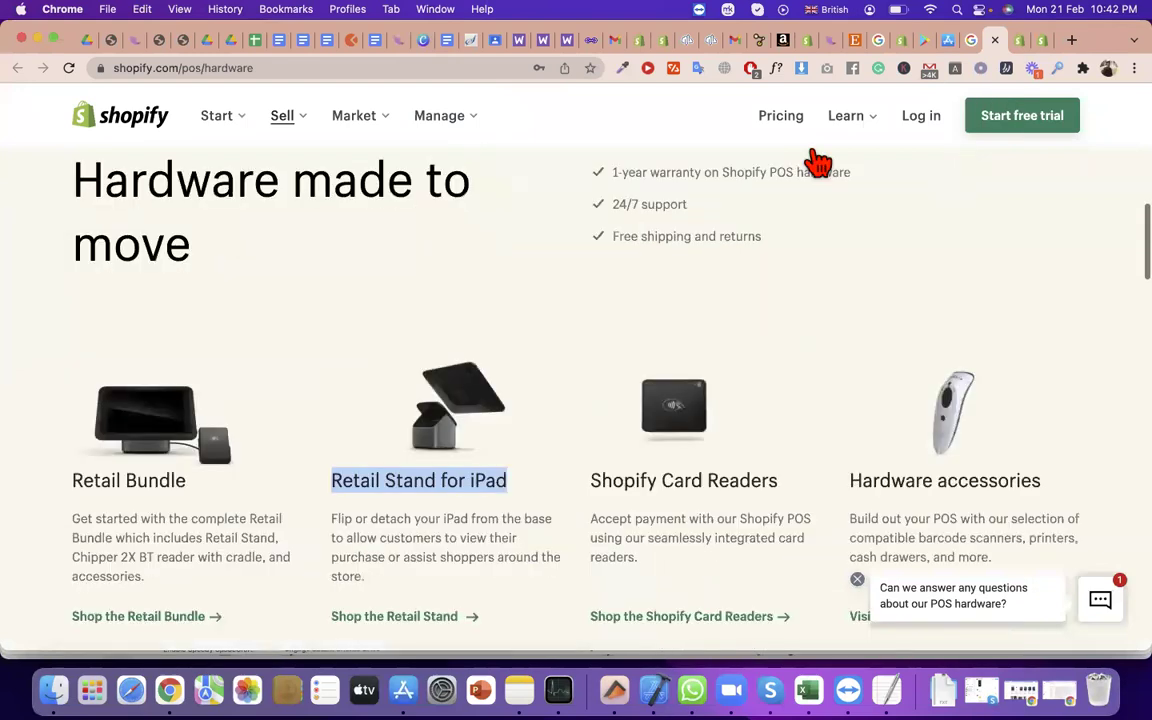
# From the admin Point of Sale overview, open 'Learn about compatible hardware in your region'
pyautogui.click(1020, 40)
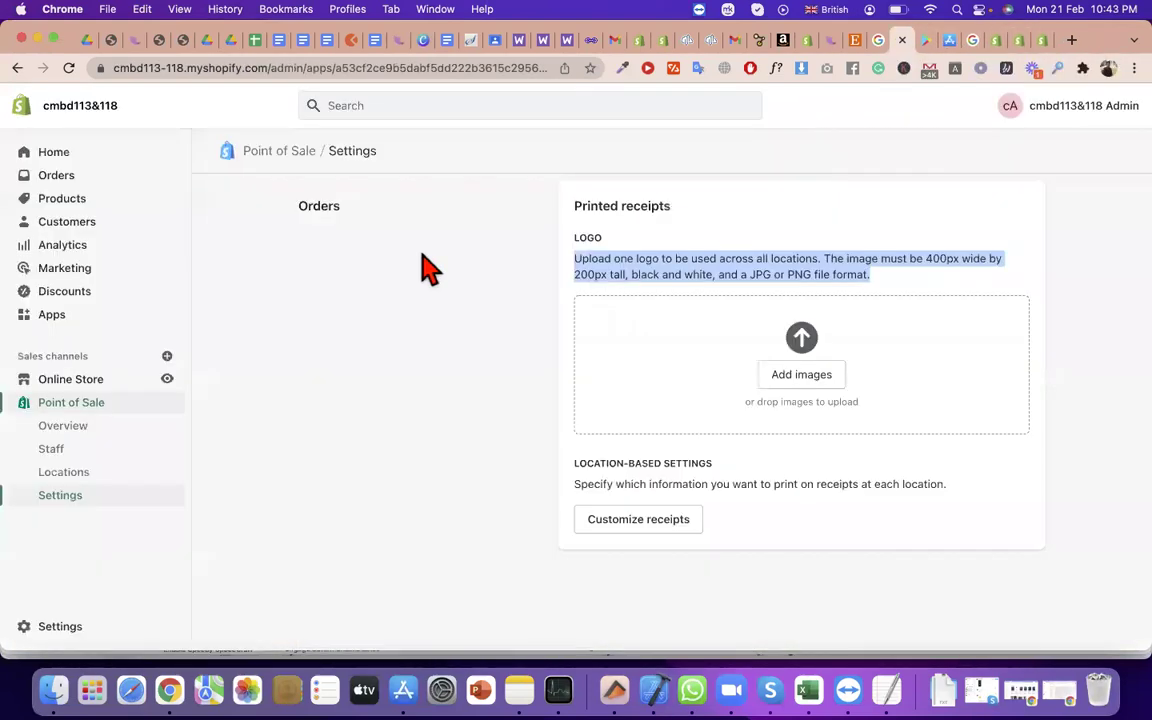
pyautogui.click(90, 440)
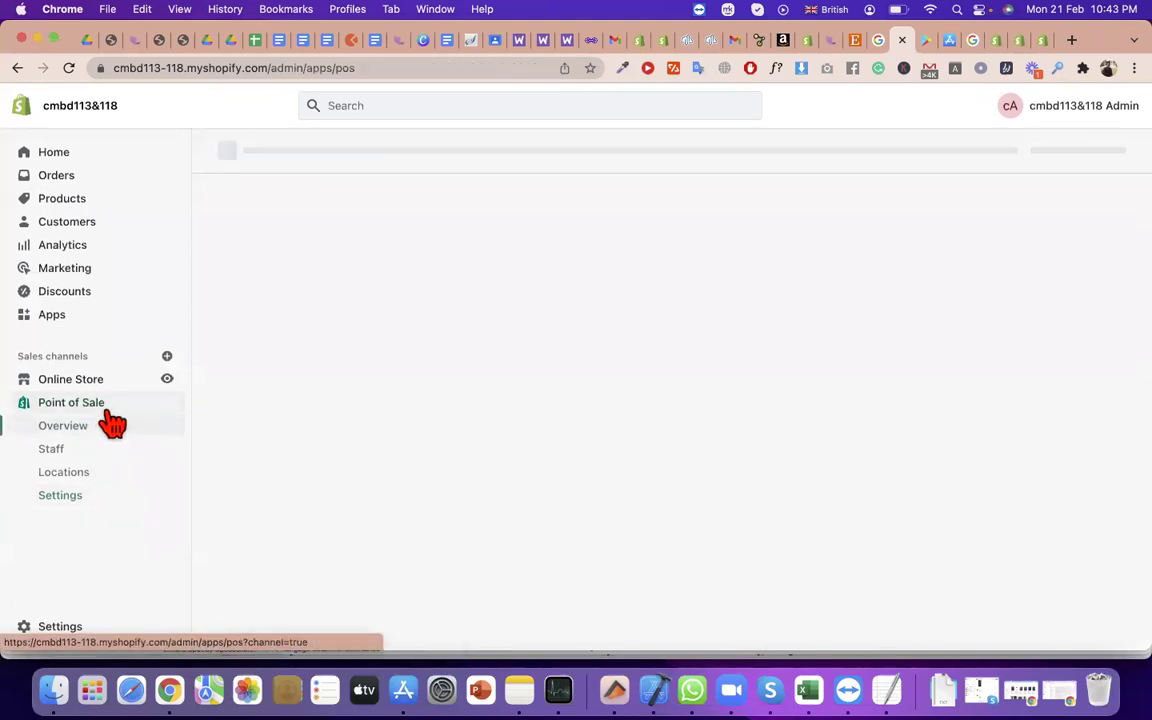
pyautogui.click(77, 404)
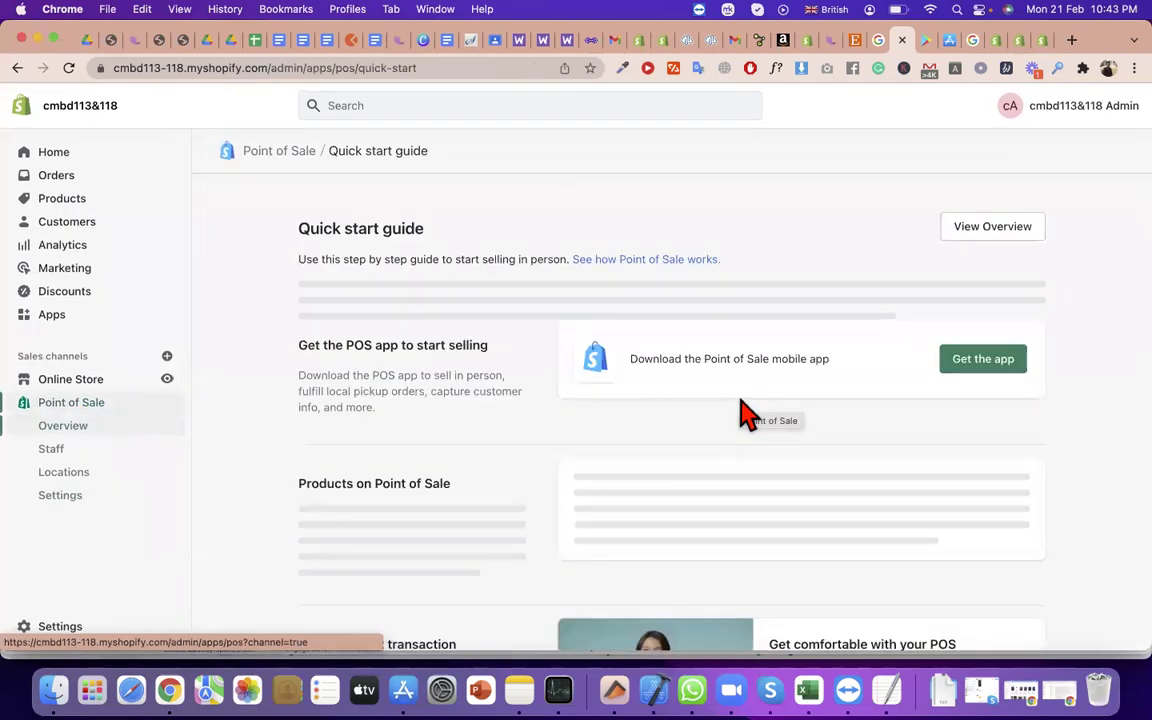
pyautogui.scroll(-10, 835, 560)
pyautogui.scroll(-5, 770, 520)
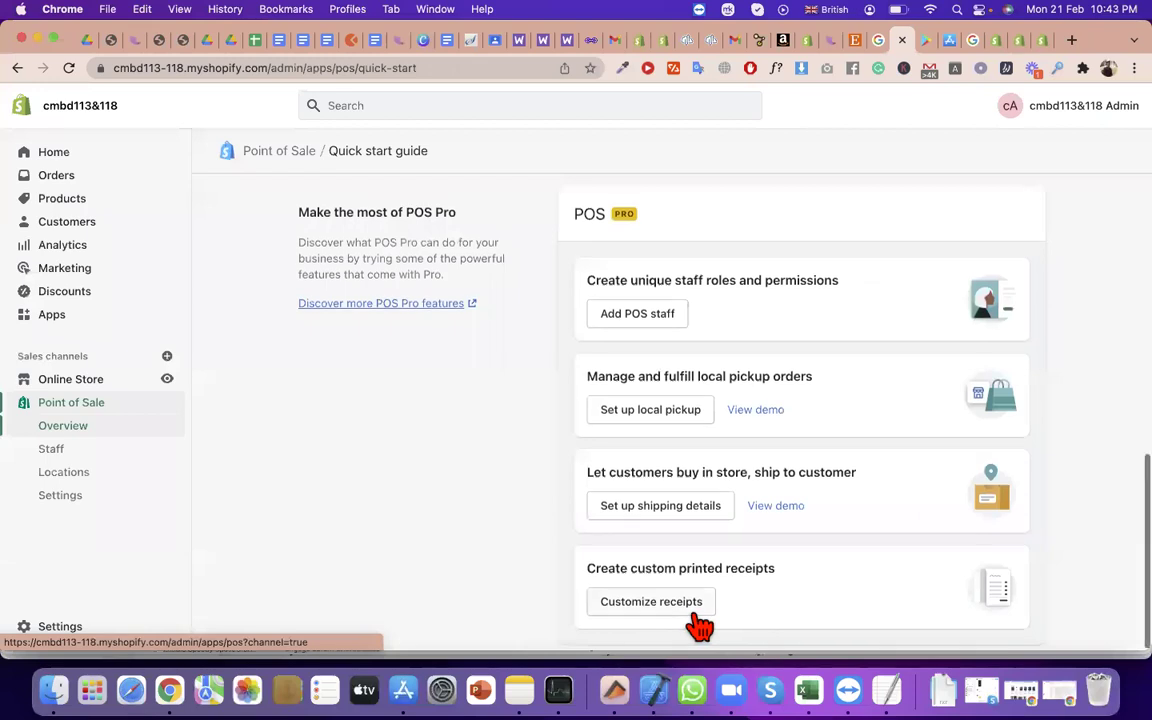
pyautogui.scroll(3, 700, 627)
pyautogui.scroll(1, 402, 445)
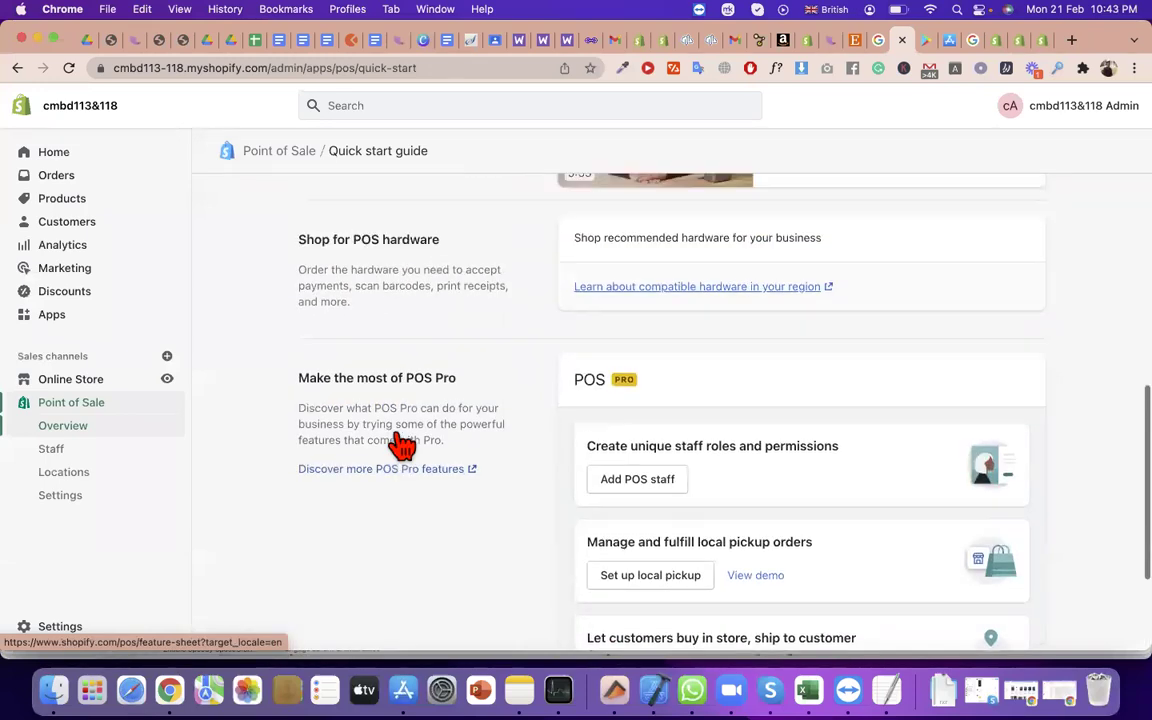
pyautogui.scroll(1, 617, 386)
pyautogui.scroll(2, 689, 506)
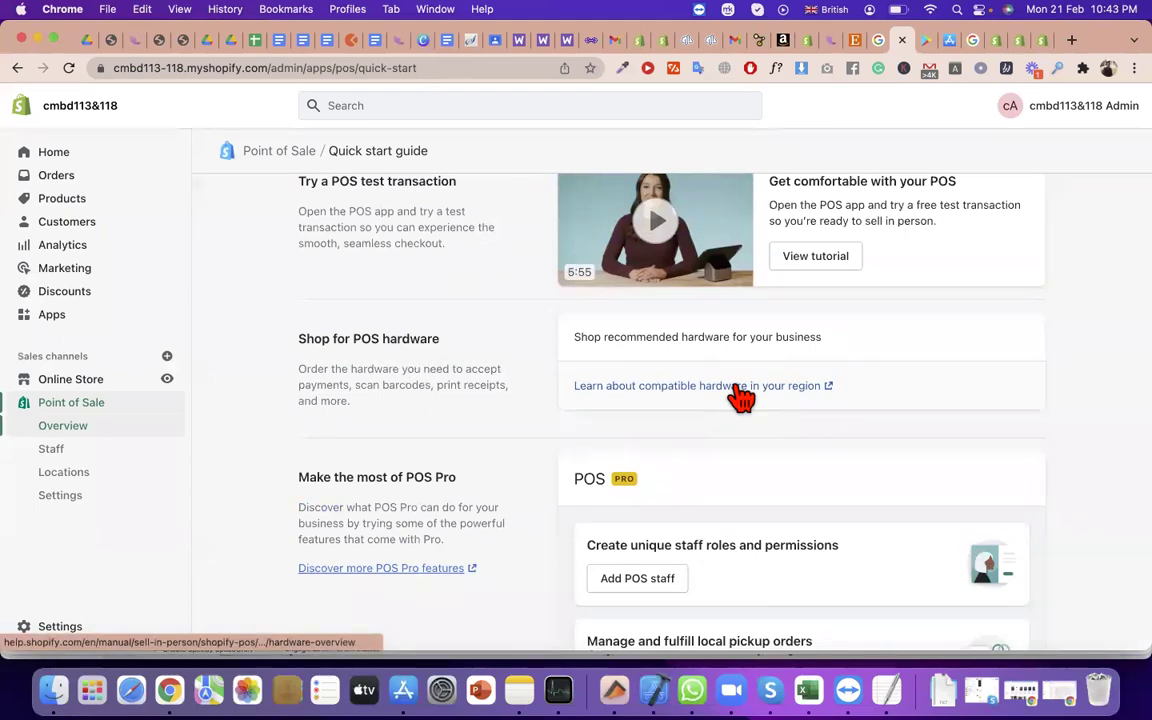
pyautogui.tripleClick(671, 337)
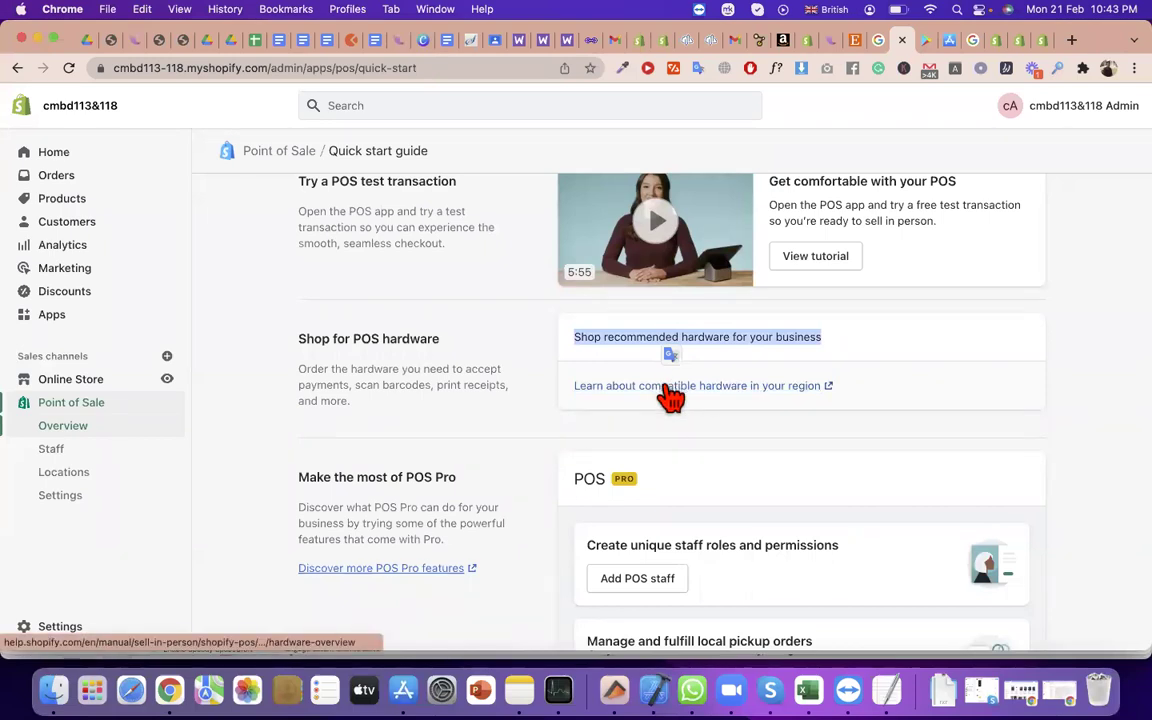
pyautogui.click(674, 388)
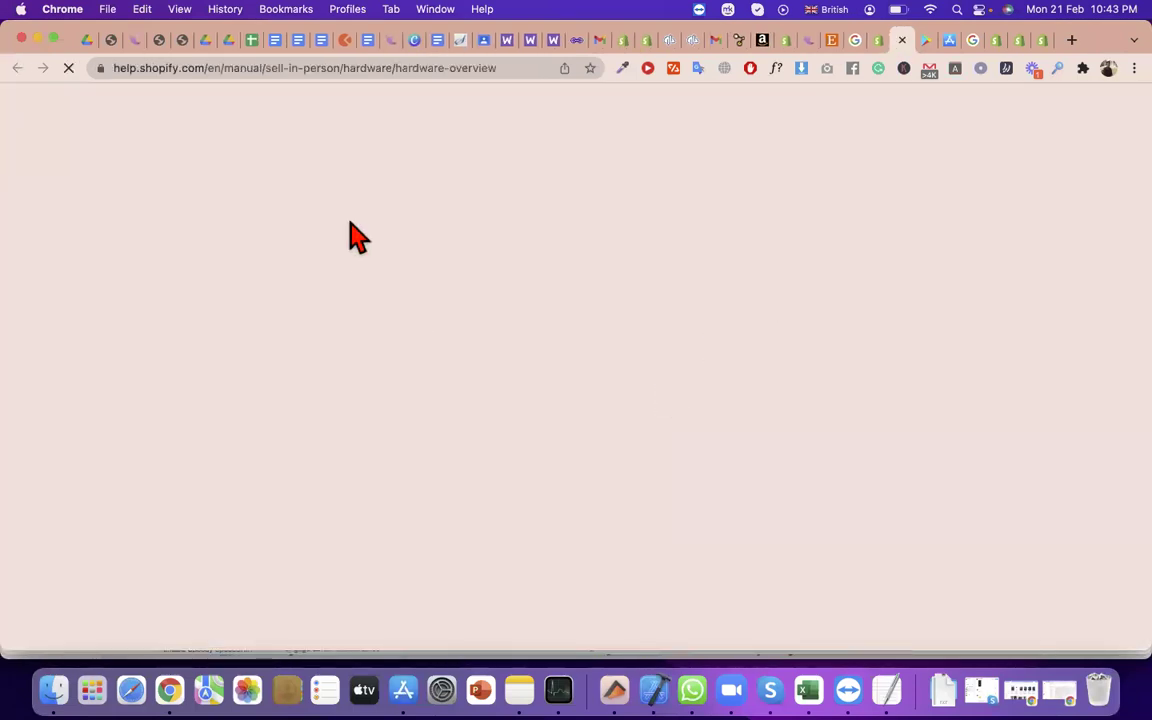
# Scroll through the Hardware overview article, then switch back to the Point of Sale quick start guide
pyautogui.scroll(-5, 485, 512)
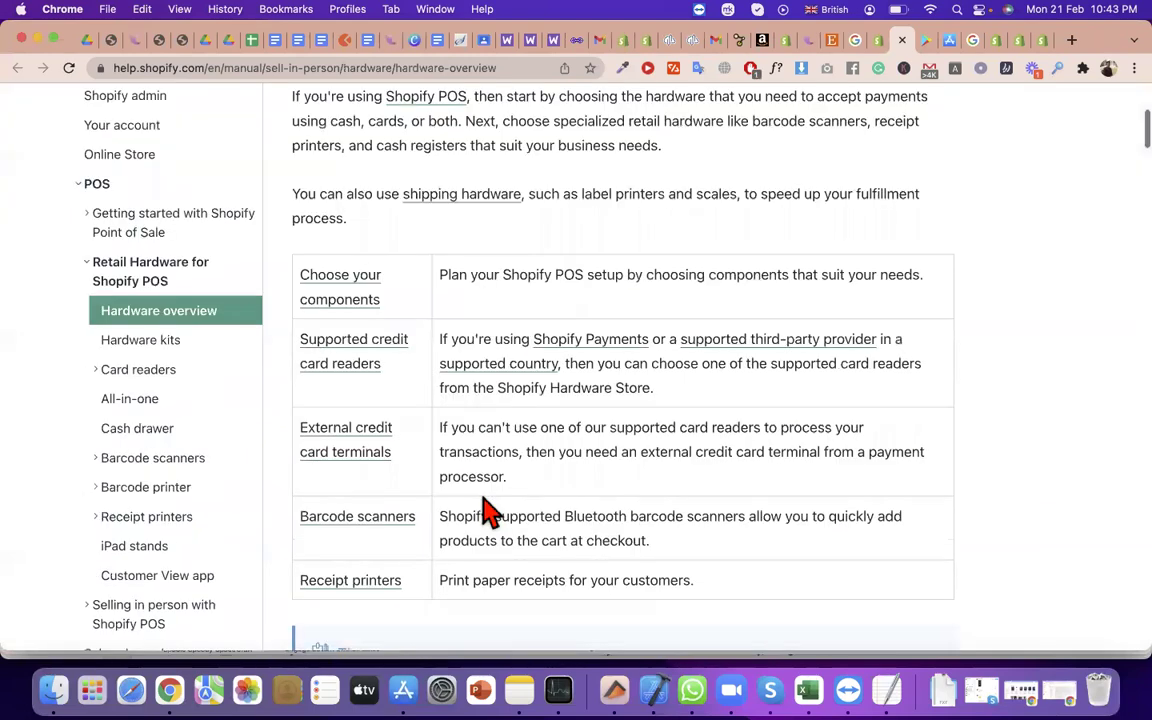
pyautogui.scroll(-3, 487, 512)
pyautogui.scroll(-1, 655, 490)
pyautogui.scroll(2, 515, 435)
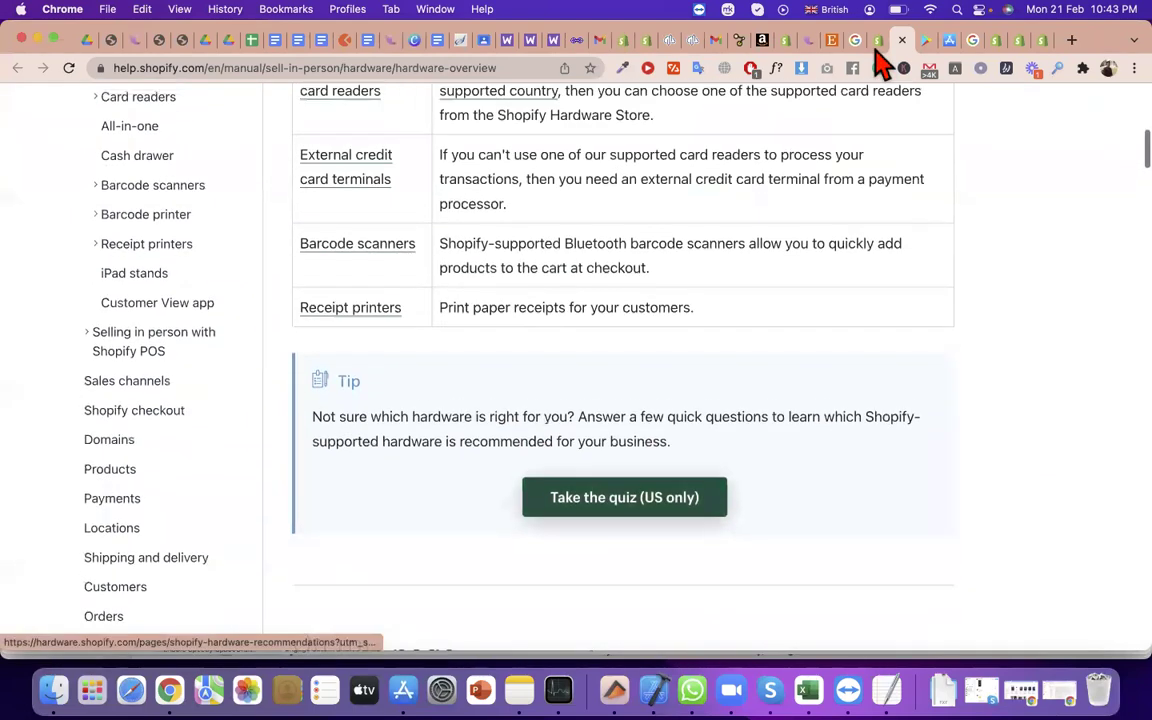
pyautogui.scroll(4, 515, 435)
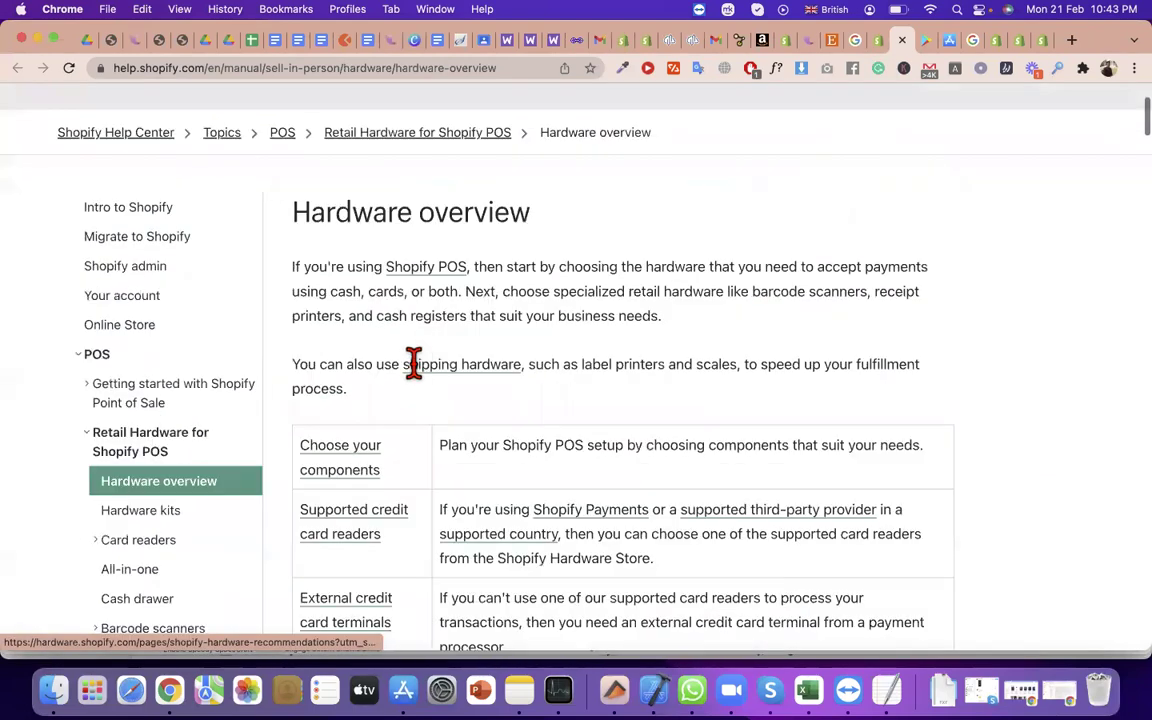
pyautogui.scroll(2, 450, 372)
pyautogui.hotkey('ctrl', 'shift', 'Tab')
pyautogui.scroll(-1, 471, 355)
pyautogui.moveTo(468, 355); pyautogui.dragTo(348, 367)
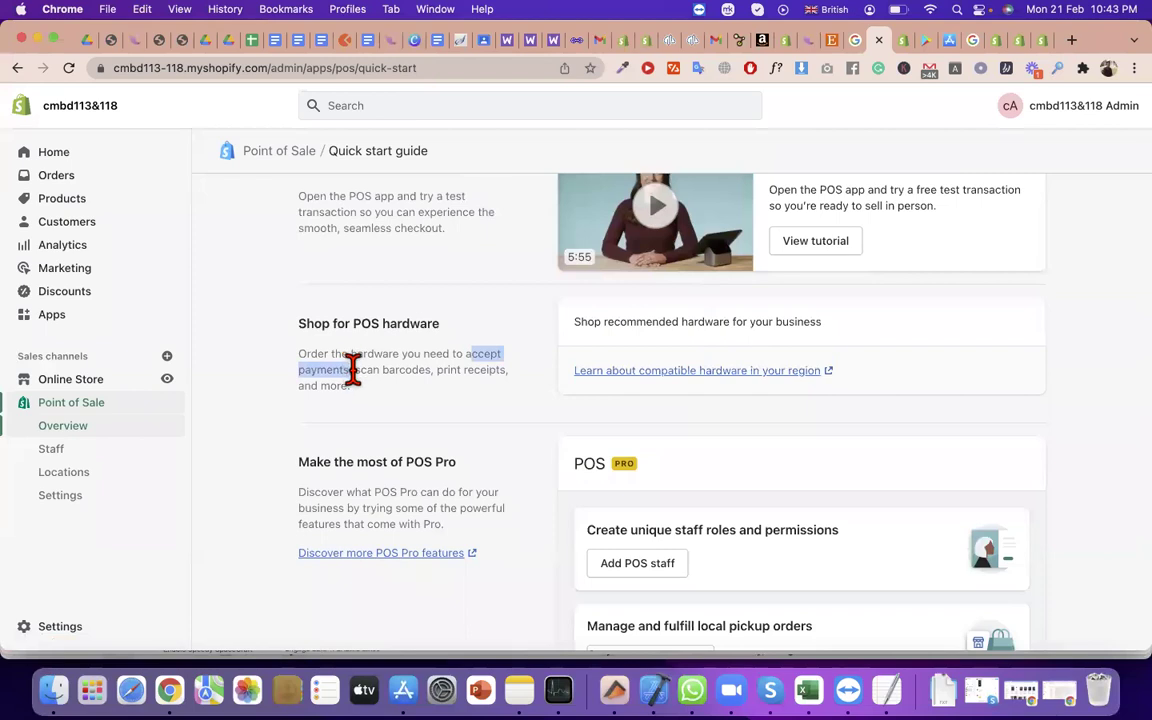
# Highlight 'scan' and 'print receipts, and more.' in the POS hardware paragraph, then go to the POS Hardware page
pyautogui.click(352, 368)
pyautogui.doubleClick(366, 370)
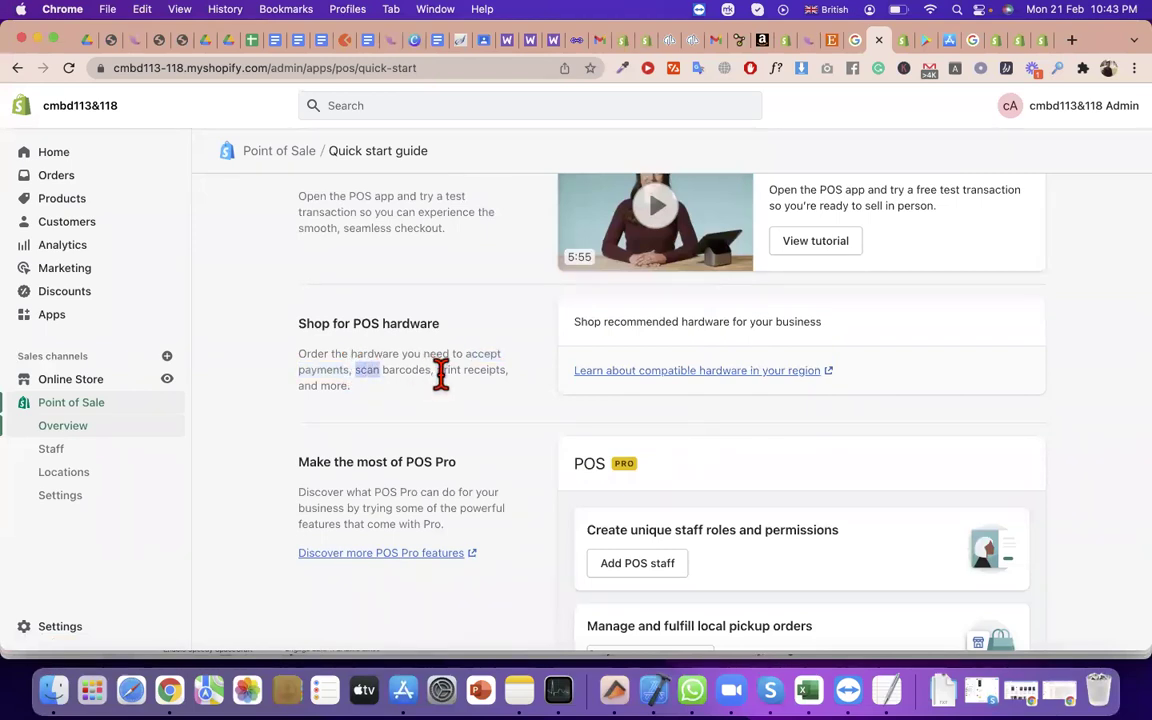
pyautogui.moveTo(440, 374); pyautogui.dragTo(458, 417)
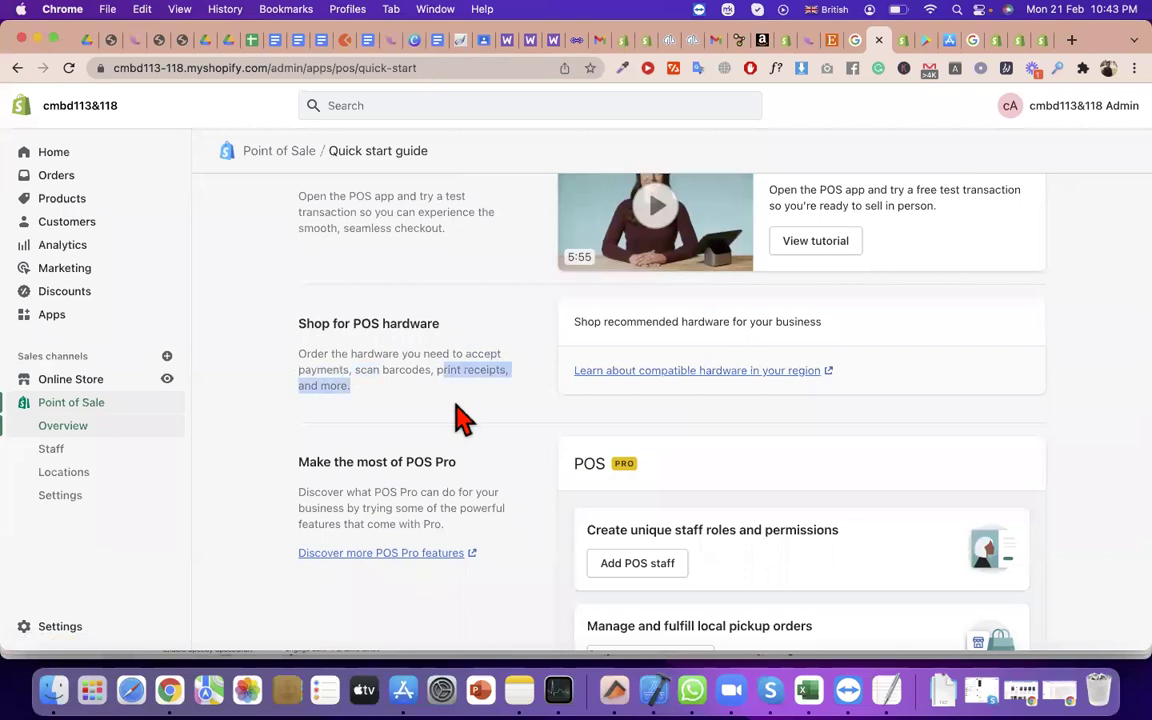
pyautogui.click(988, 44)
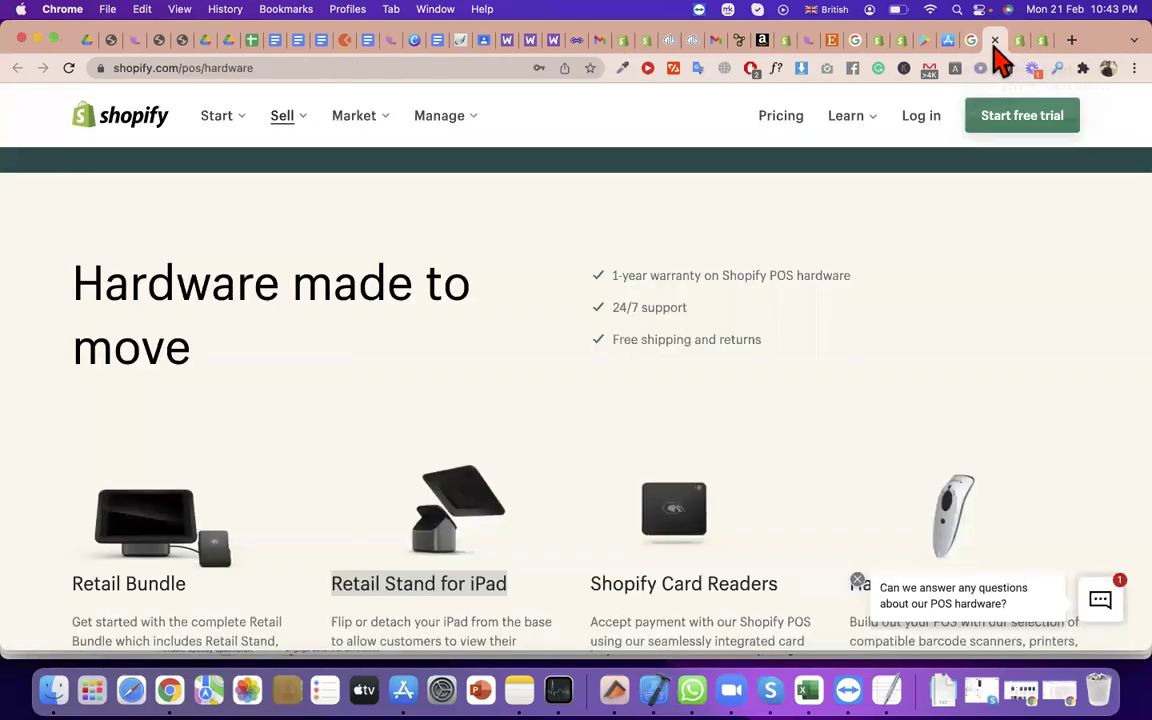
# Read the Retail Stand, accessories and Card Reader entries, then move to the Hardware overview article
pyautogui.scroll(-1, 668, 416)
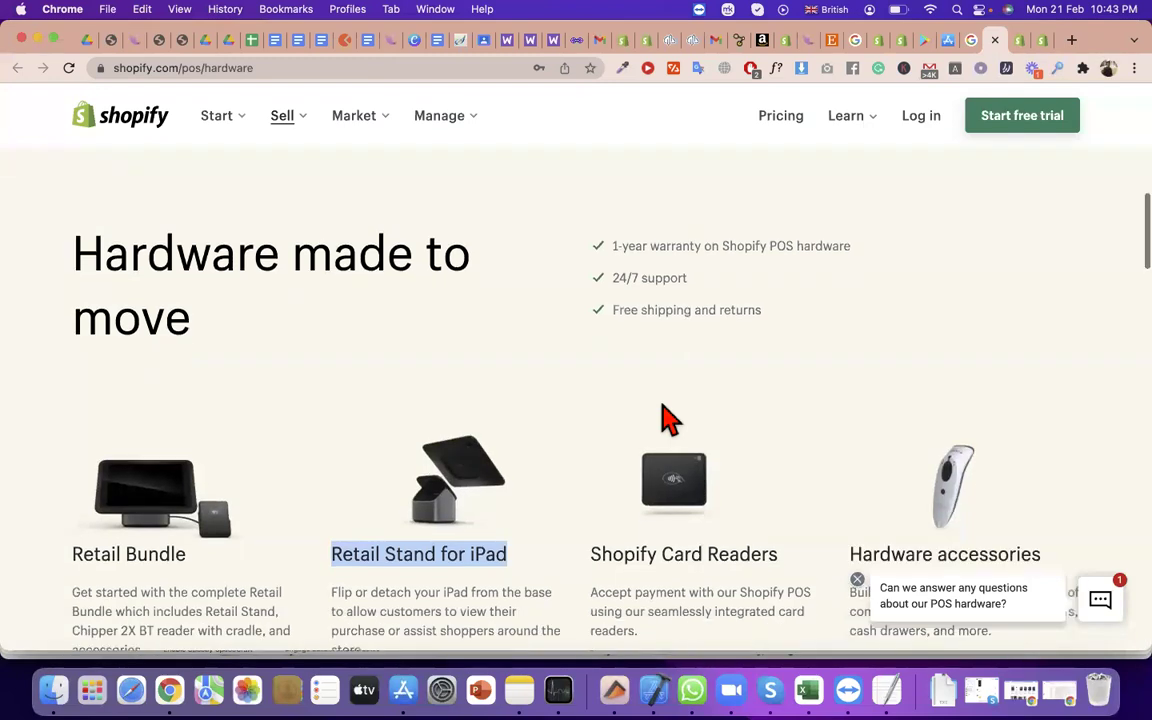
pyautogui.scroll(-3, 668, 416)
pyautogui.tripleClick(483, 458)
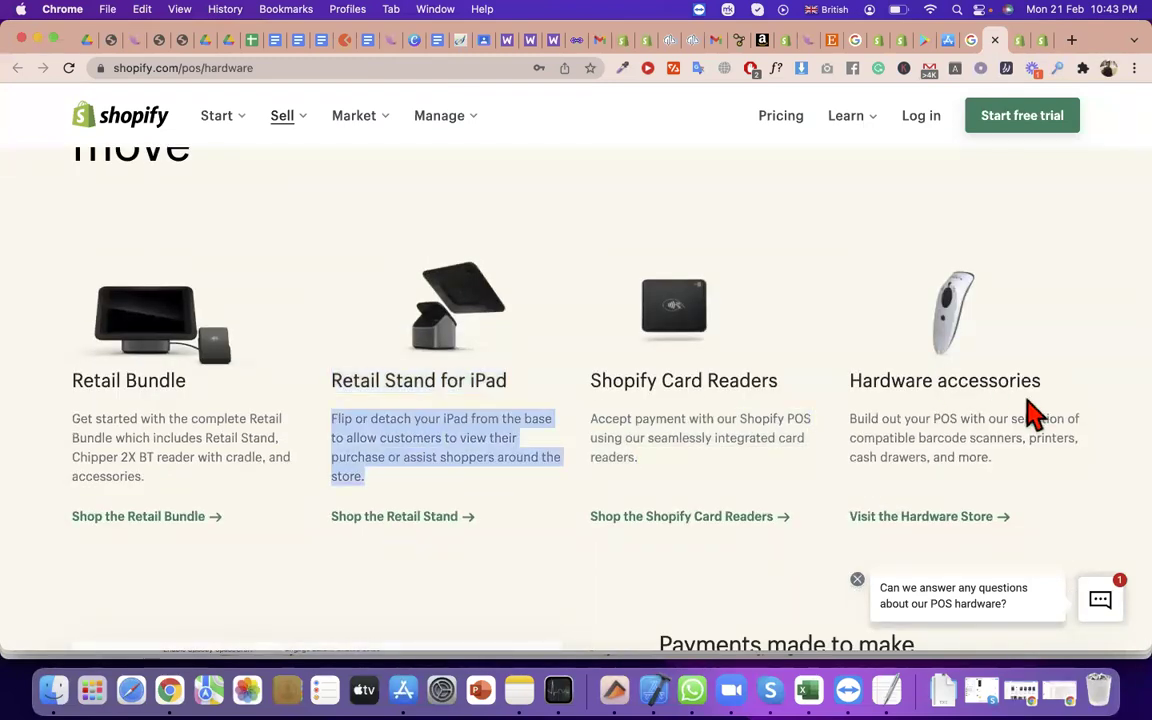
pyautogui.tripleClick(1028, 418)
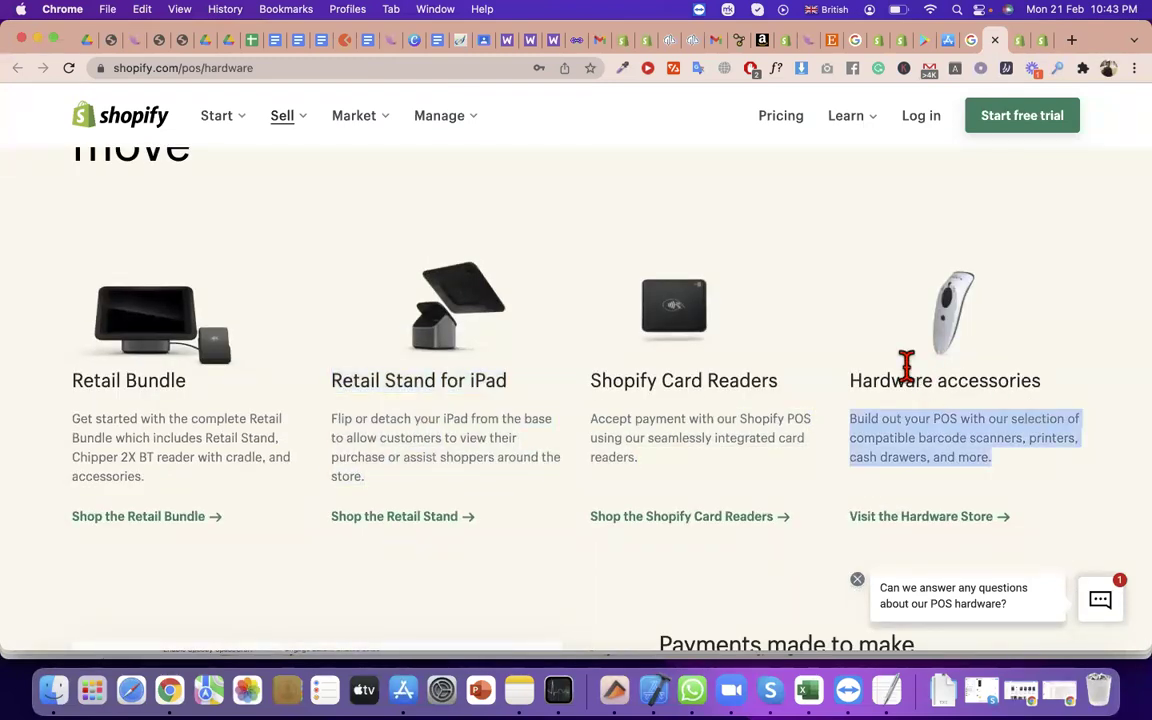
pyautogui.tripleClick(681, 383)
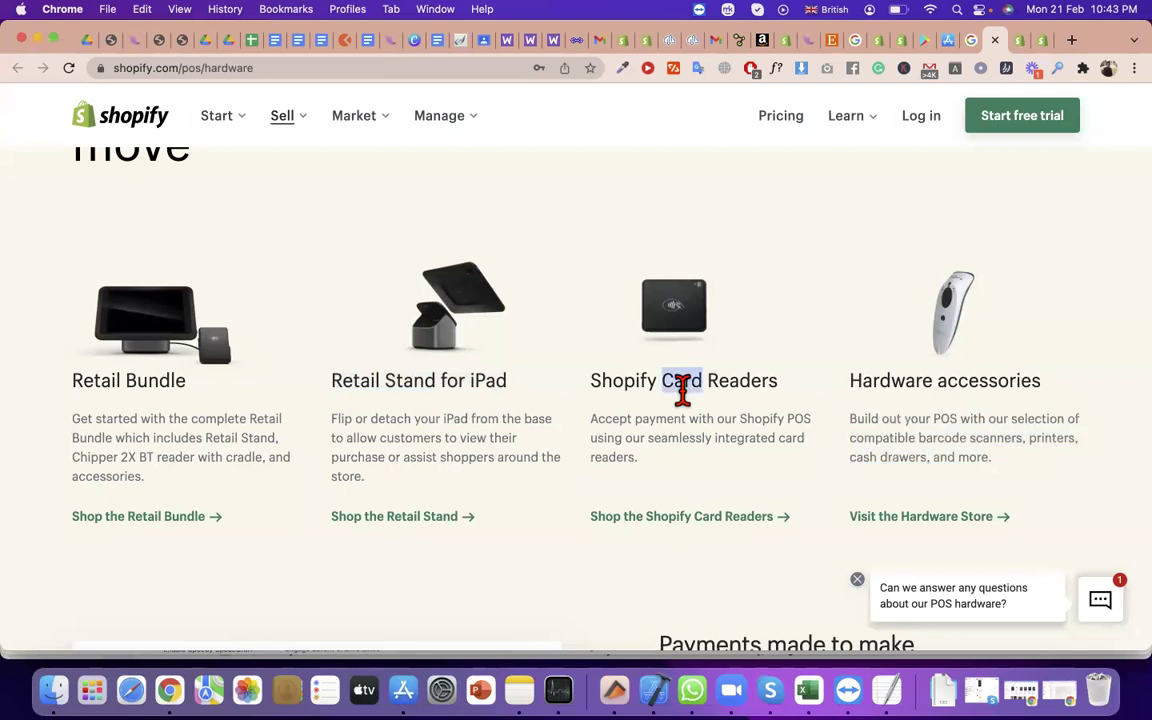
pyautogui.tripleClick(411, 380)
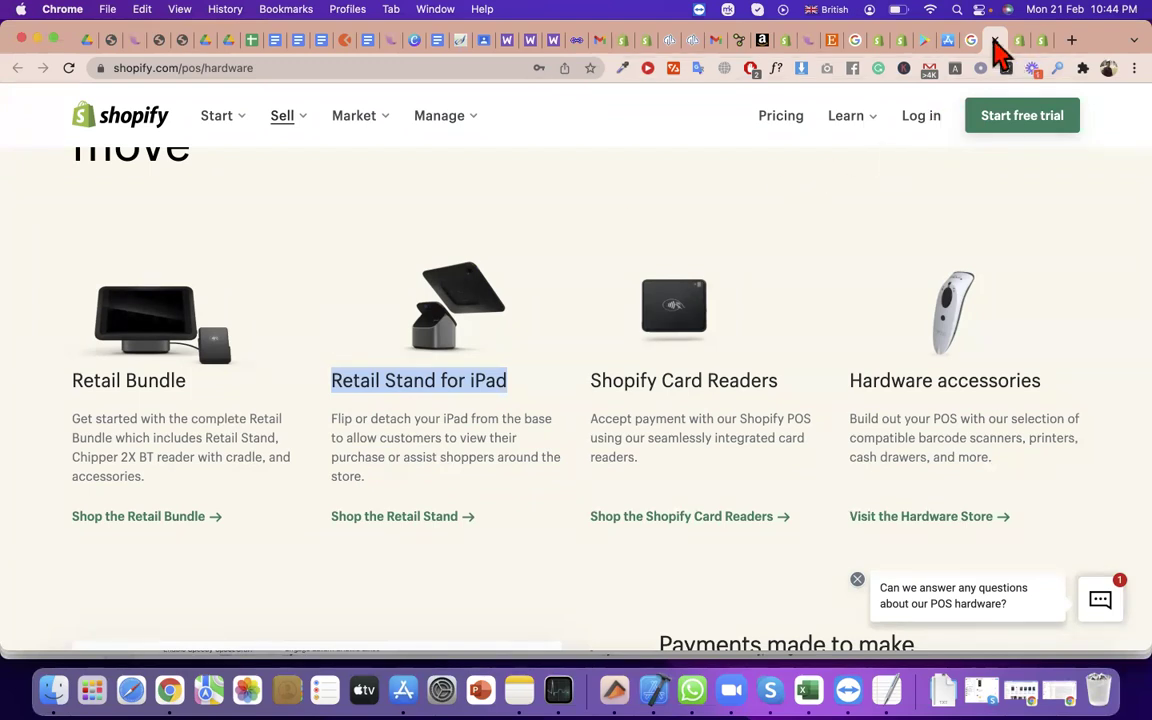
pyautogui.click(884, 42)
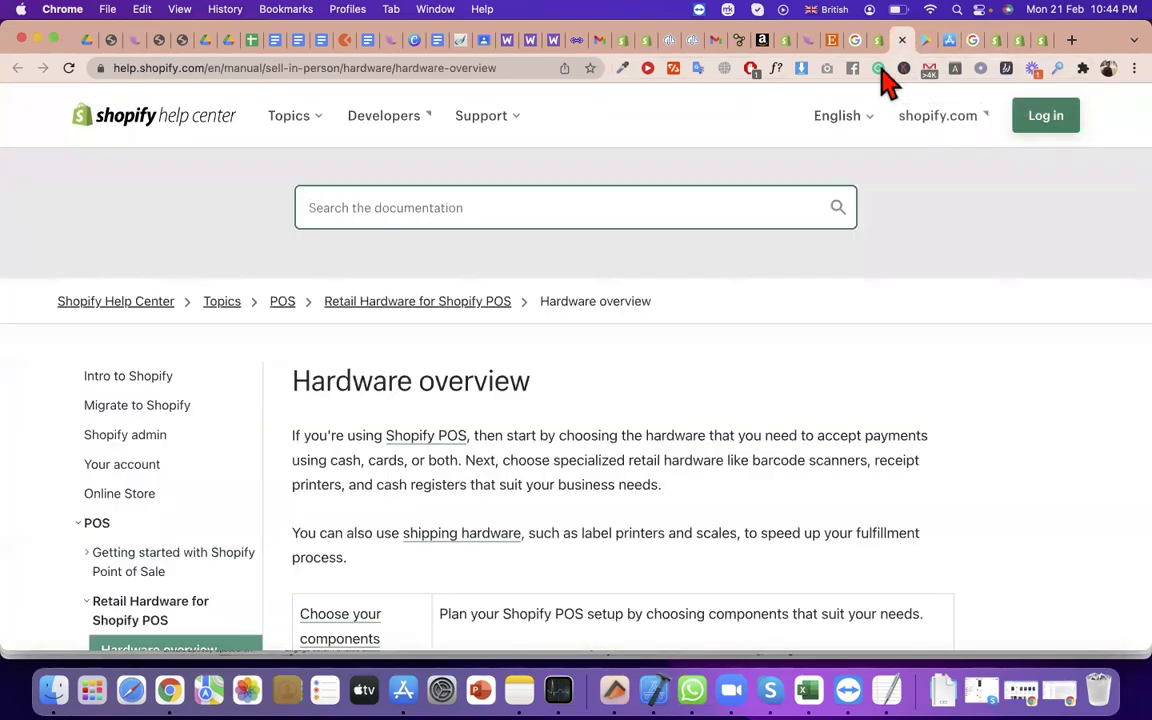
# Return to the POS quick start guide and highlight the Shop for POS hardware lines
pyautogui.click(878, 42)
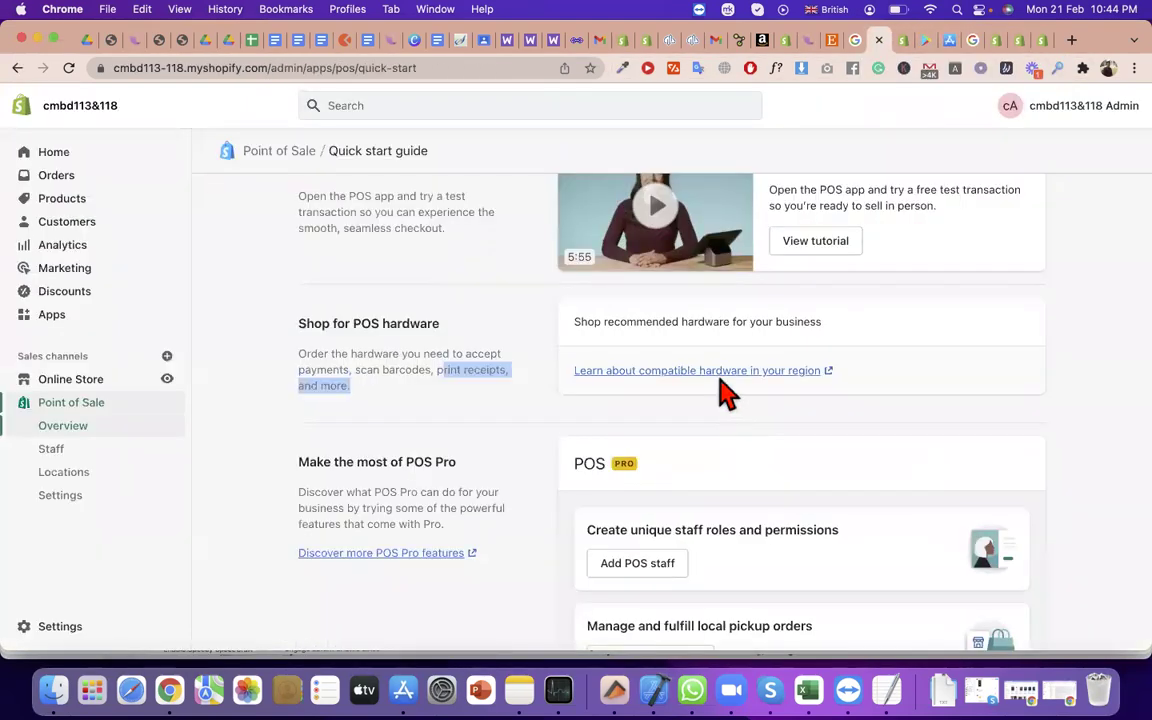
pyautogui.scroll(-2, 728, 391)
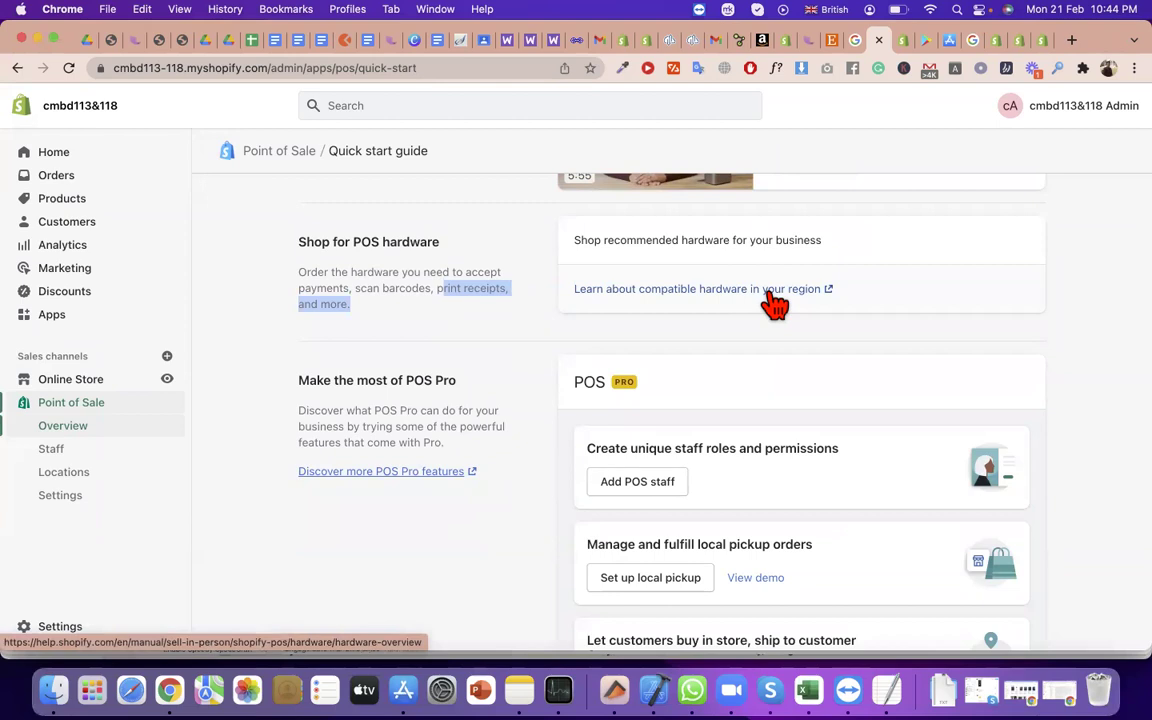
pyautogui.click(767, 243)
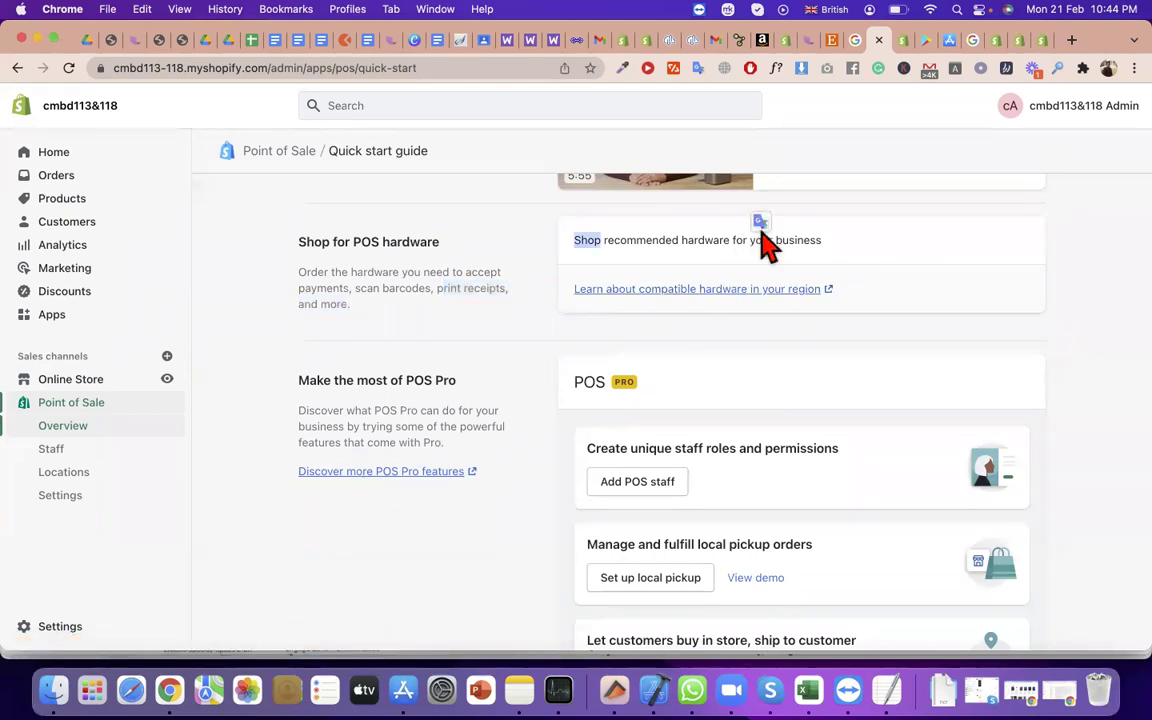
pyautogui.tripleClick(767, 243)
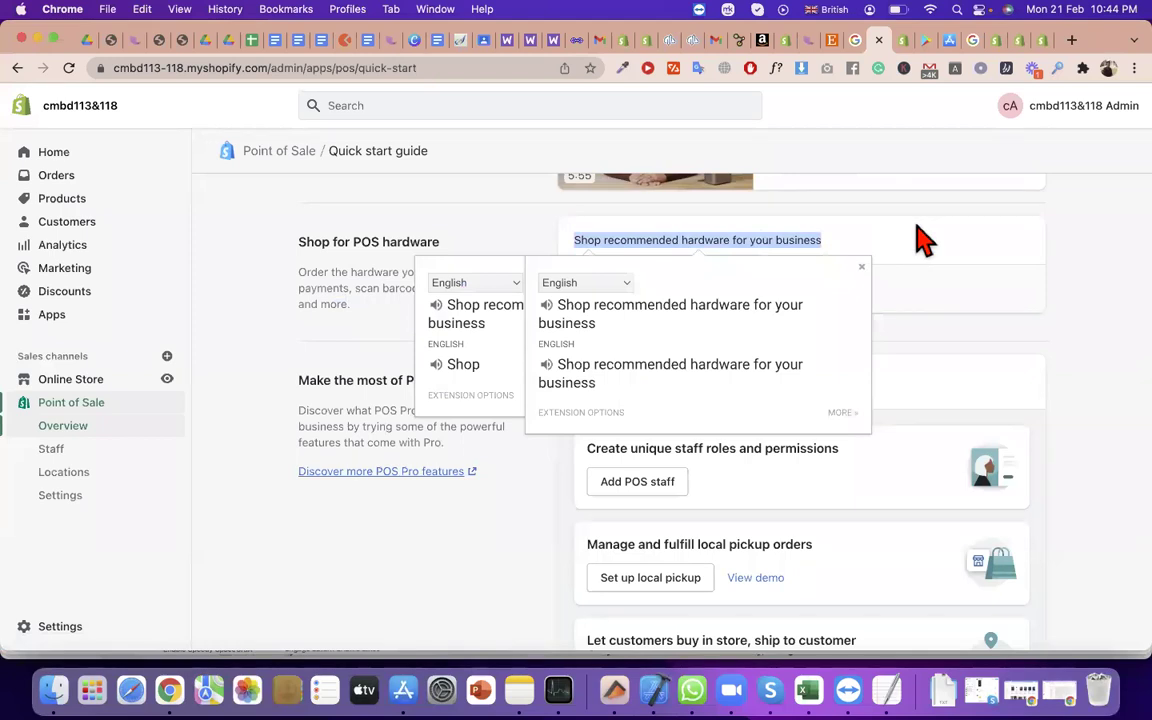
pyautogui.tripleClick(299, 250)
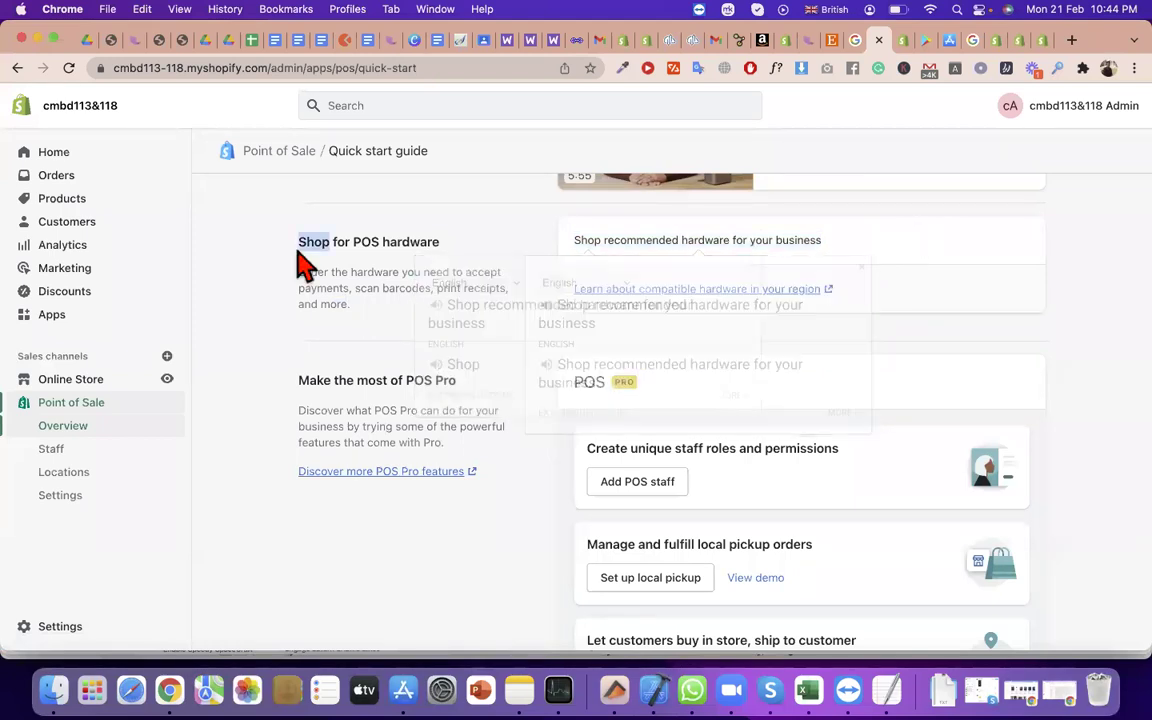
# Review the test transaction and Products on Point of Sale sections, ending at the top
pyautogui.scroll(5, 305, 265)
pyautogui.tripleClick(404, 386)
pyautogui.scroll(3, 405, 390)
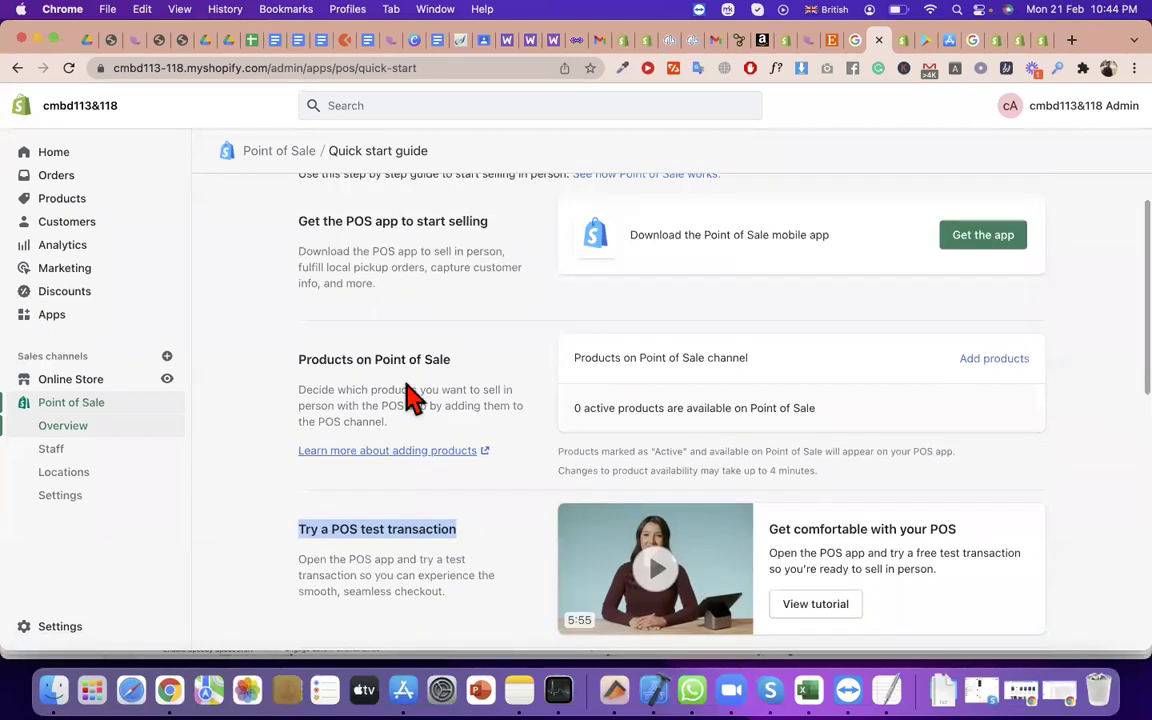
pyautogui.tripleClick(408, 395)
pyautogui.tripleClick(391, 356)
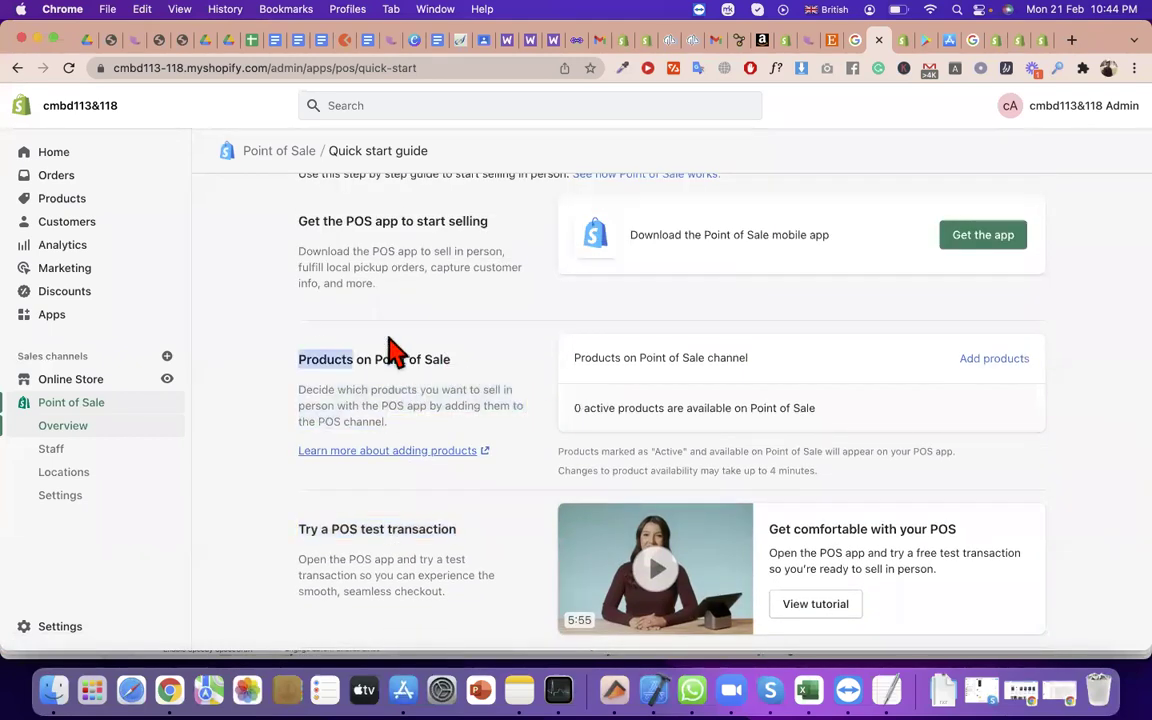
pyautogui.scroll(1, 400, 500)
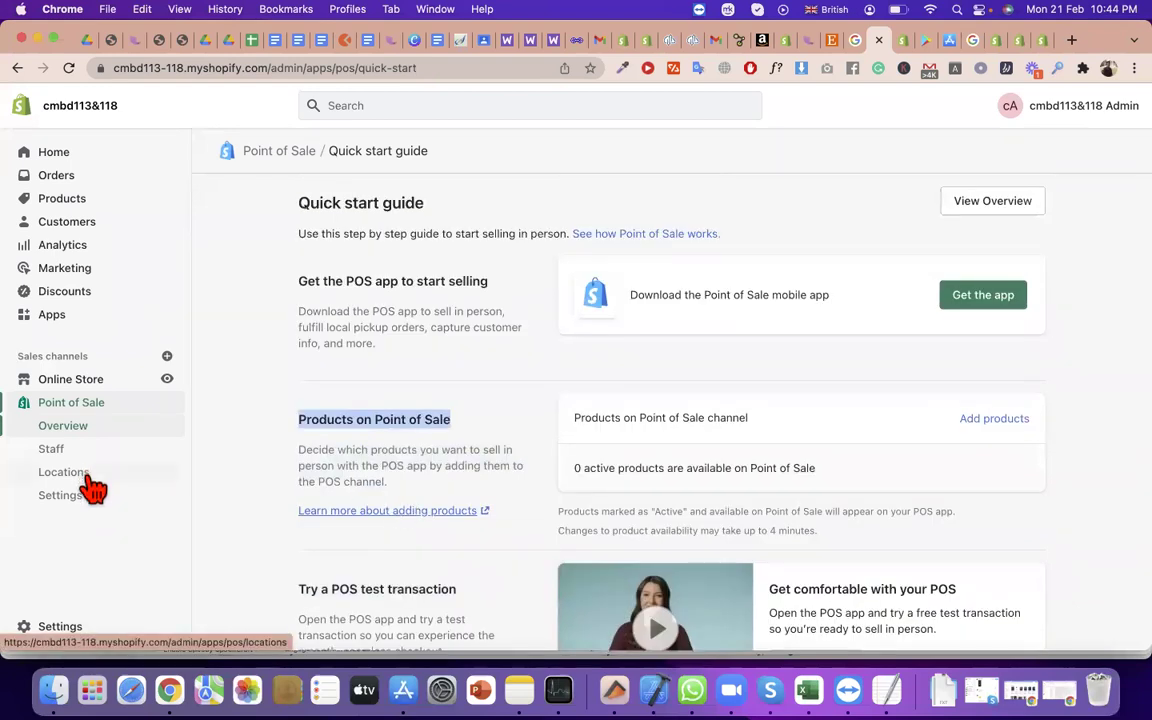
# Add the Buy Button sales channel, then close the Play, App Store, Help, Pricing and search tabs
pyautogui.click(167, 356)
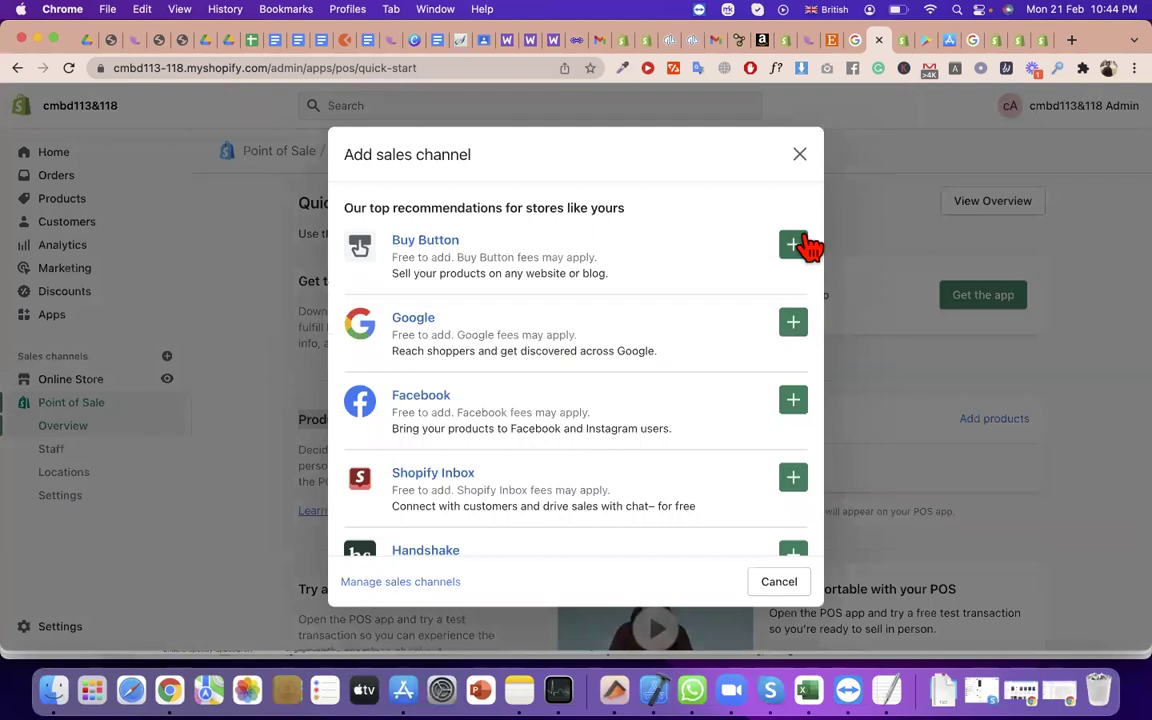
pyautogui.click(794, 245)
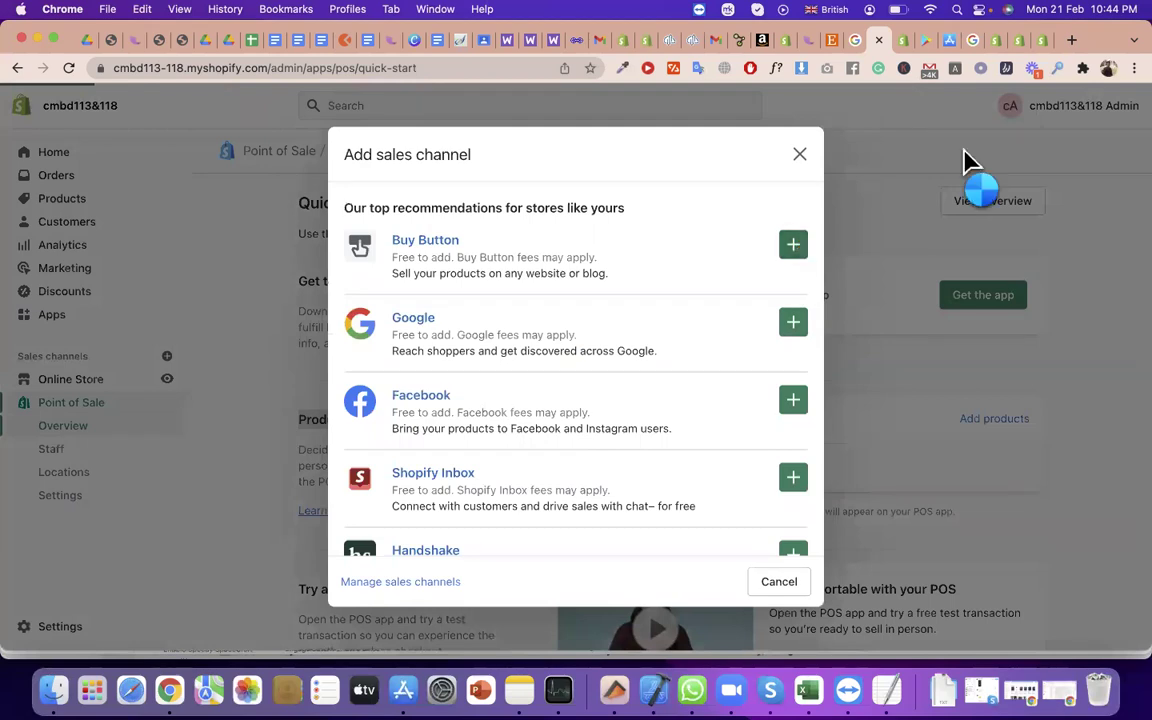
pyautogui.click(907, 43)
pyautogui.click(903, 41)
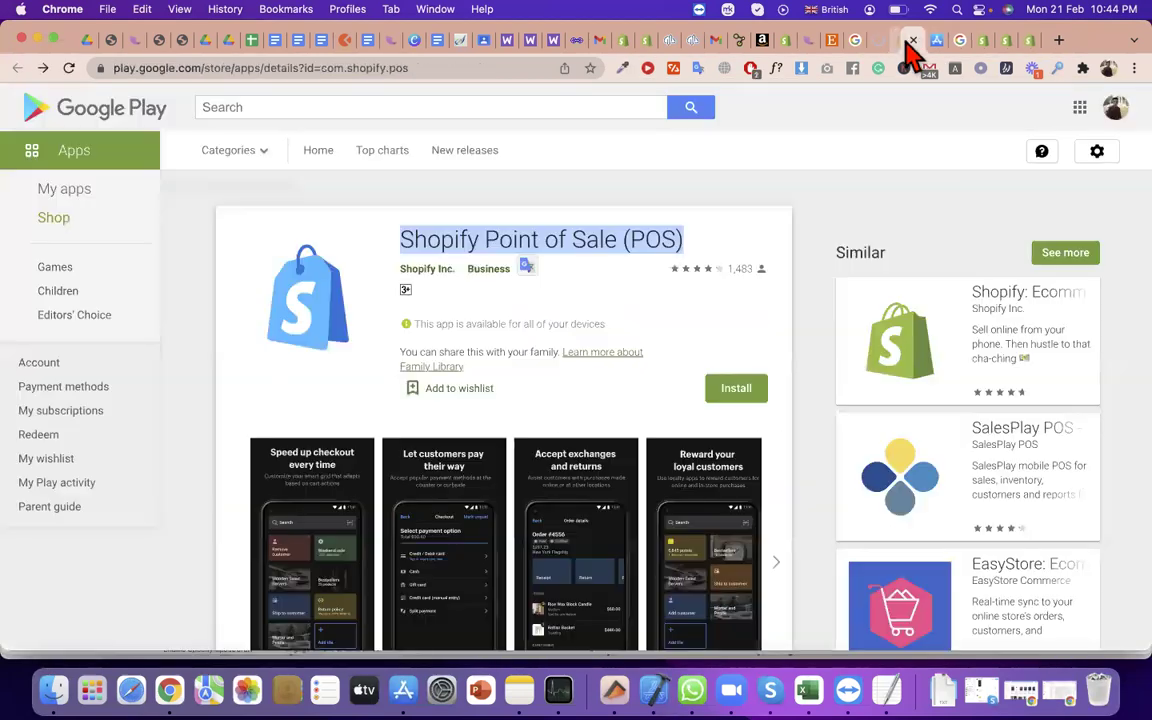
pyautogui.click(903, 41)
pyautogui.click(903, 41)
pyautogui.click(903, 41)
pyautogui.click(903, 41)
pyautogui.click(903, 41)
pyautogui.click(903, 41)
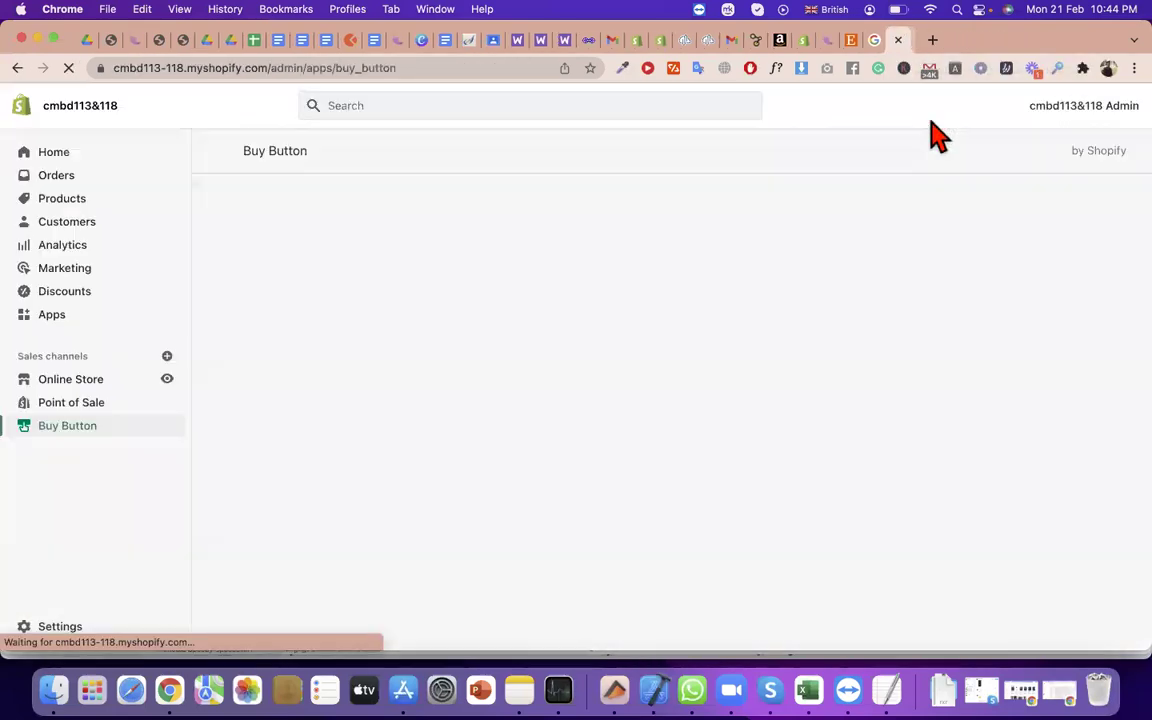
pyautogui.click(880, 41)
pyautogui.click(880, 41)
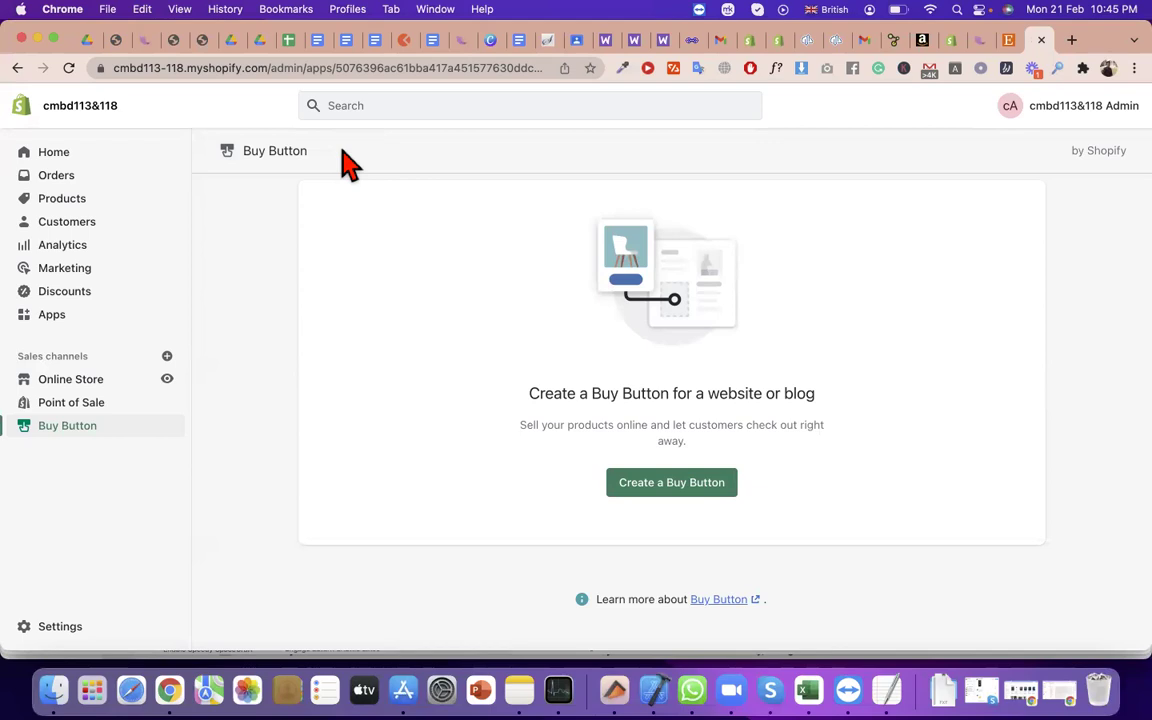
# Try a Product Buy Button, find no products to pick, exit, and open Products
pyautogui.click(673, 487)
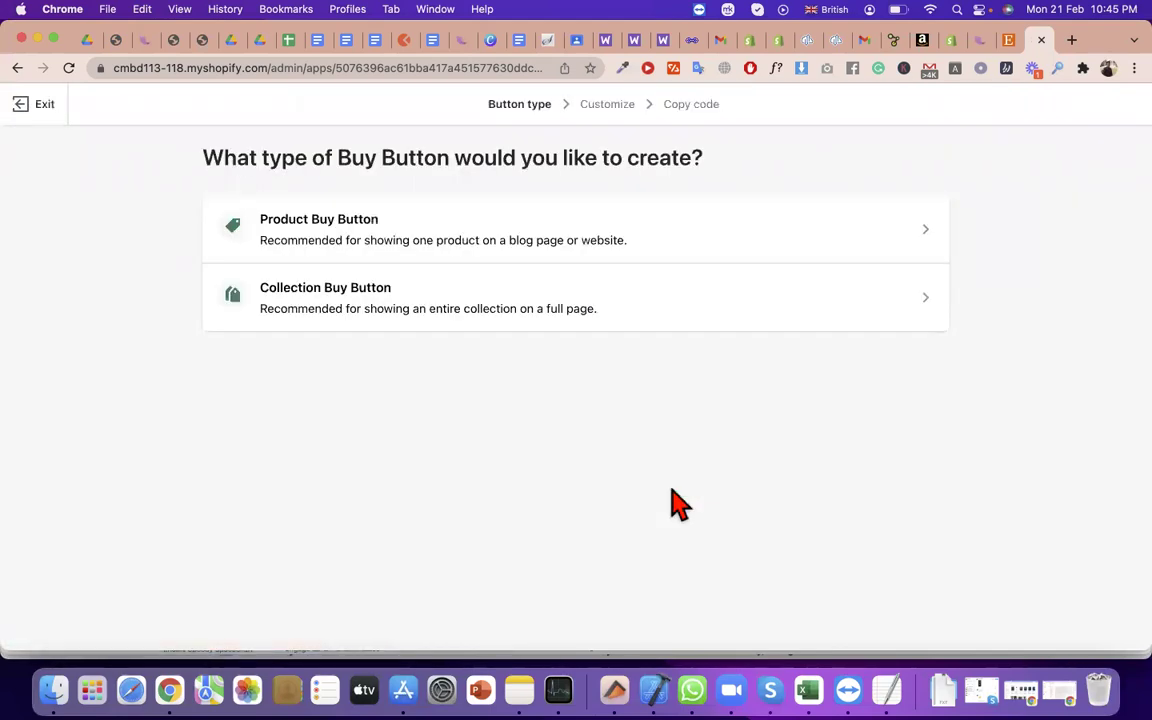
pyautogui.click(591, 246)
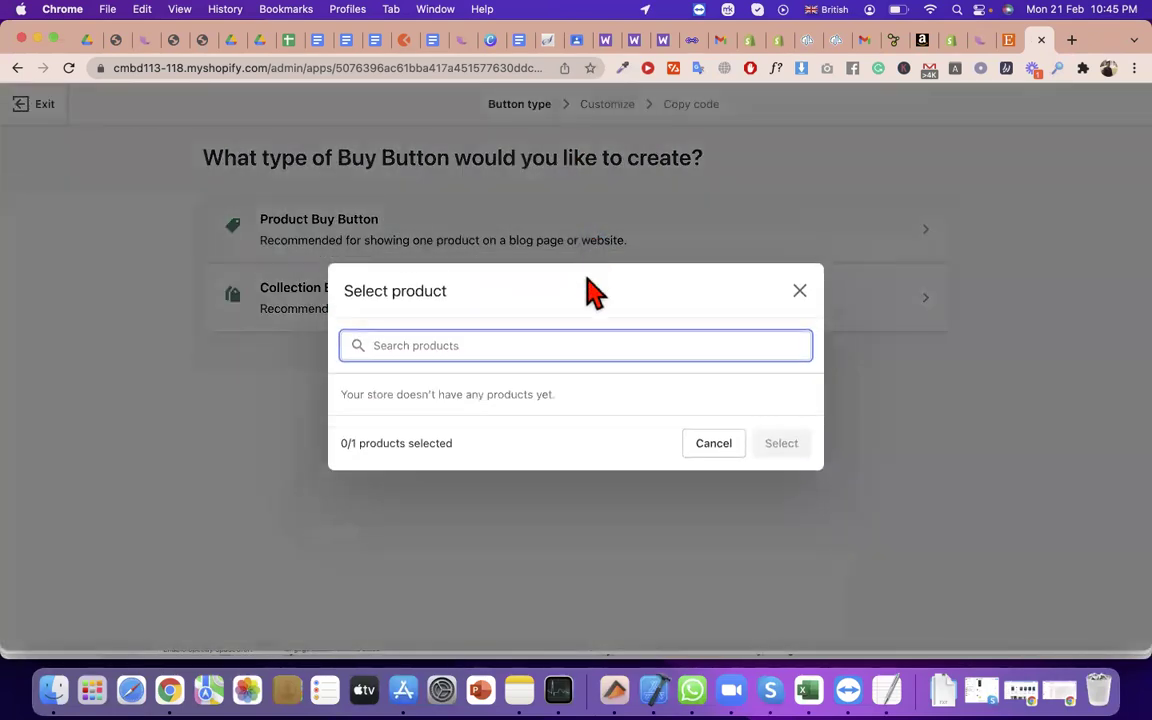
pyautogui.click(800, 291)
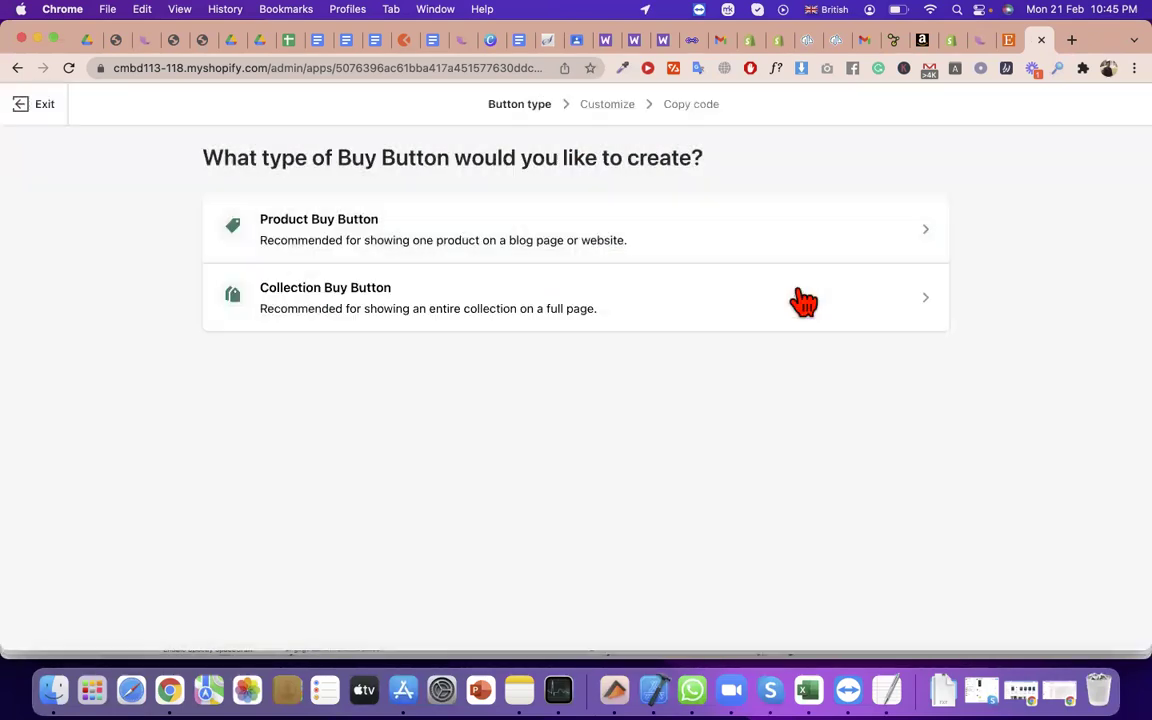
pyautogui.click(1009, 42)
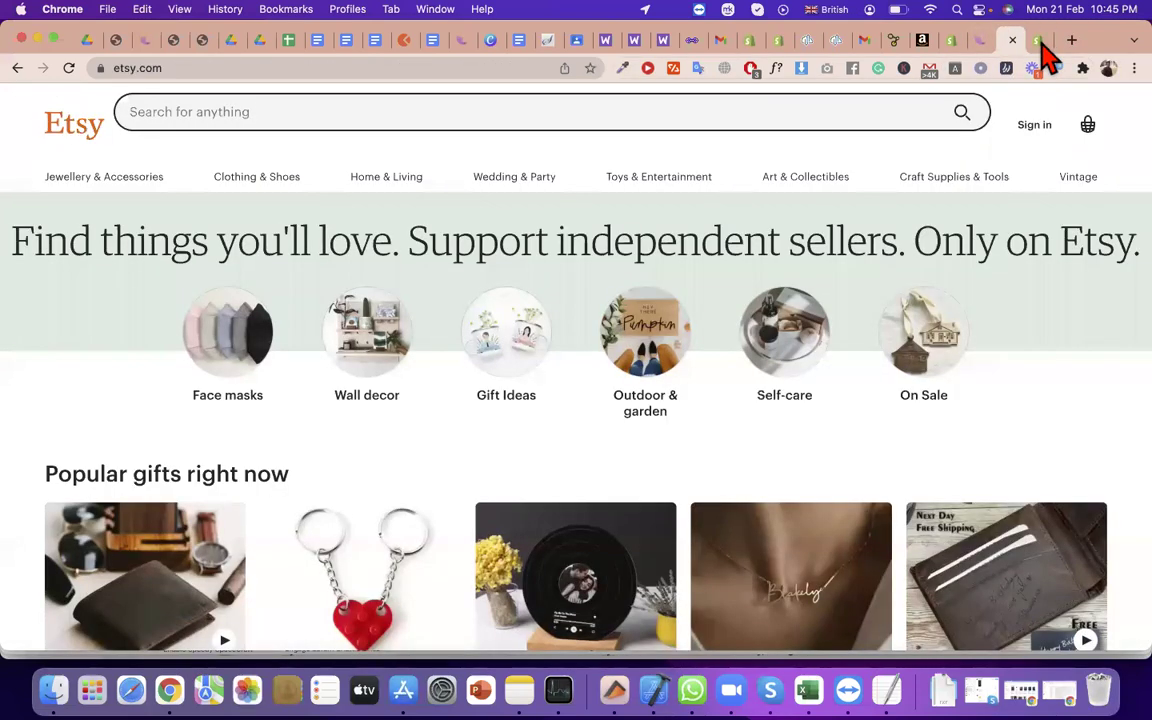
pyautogui.hotkey('ctrl', 'Tab')
pyautogui.click(38, 104)
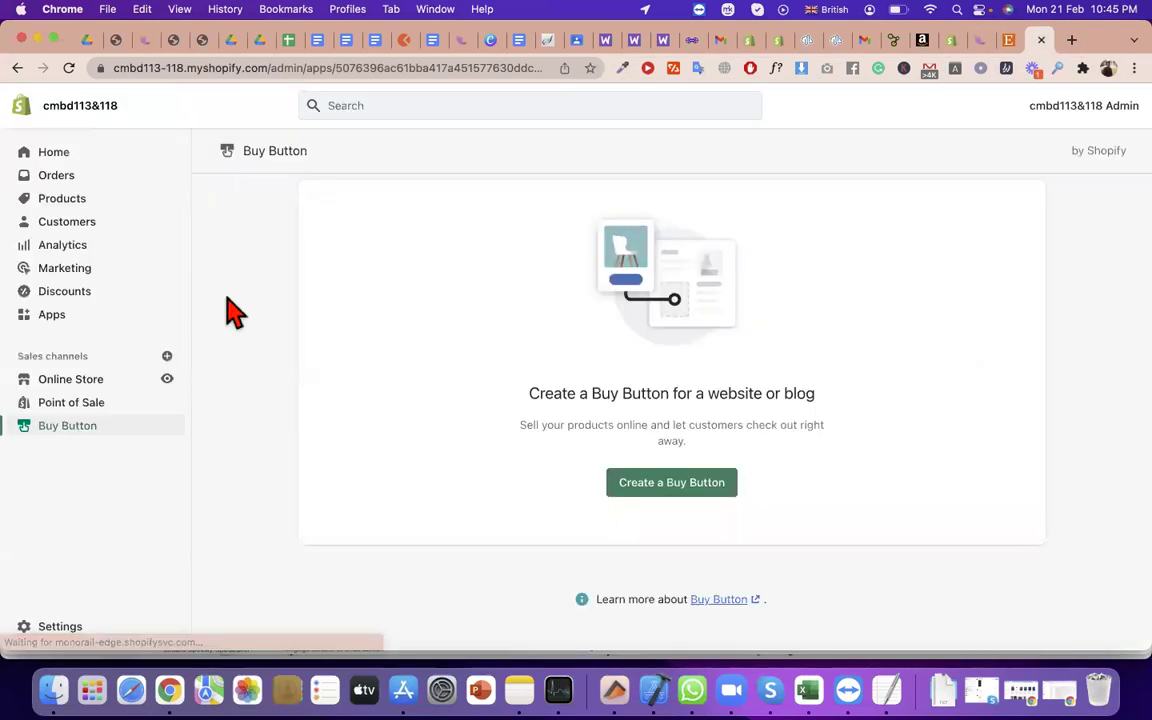
pyautogui.click(62, 198)
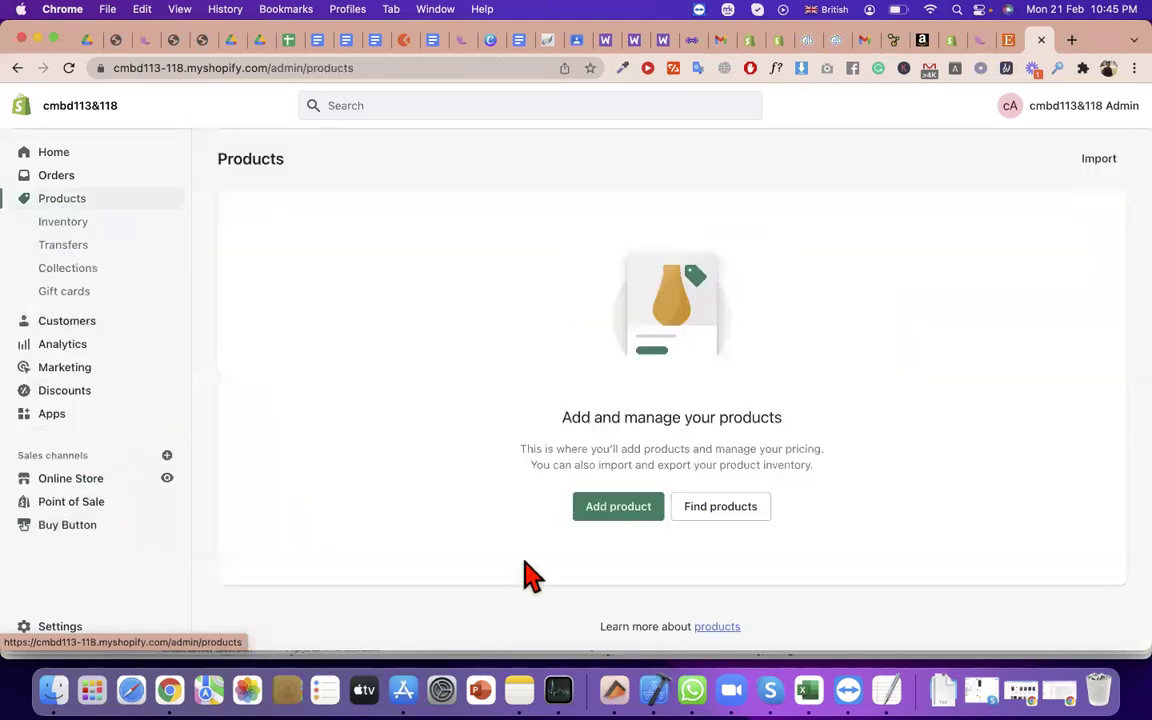
# Start a new product titled 'shirt' with a short description
pyautogui.click(619, 508)
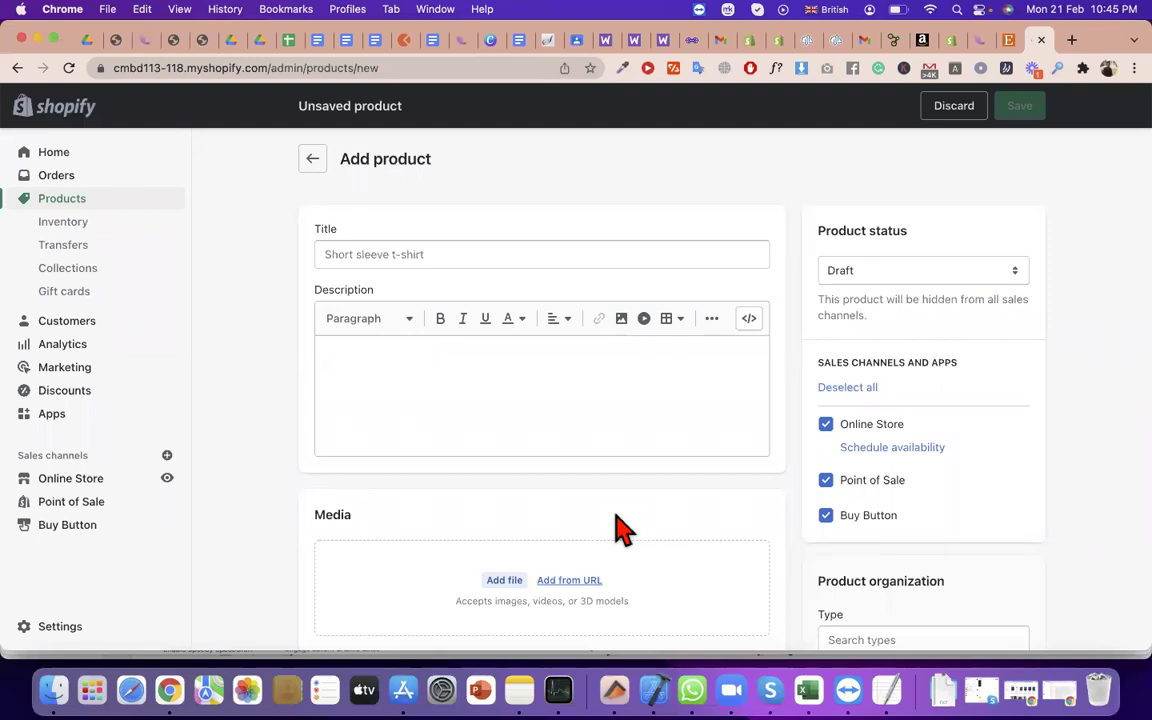
pyautogui.click(456, 253)
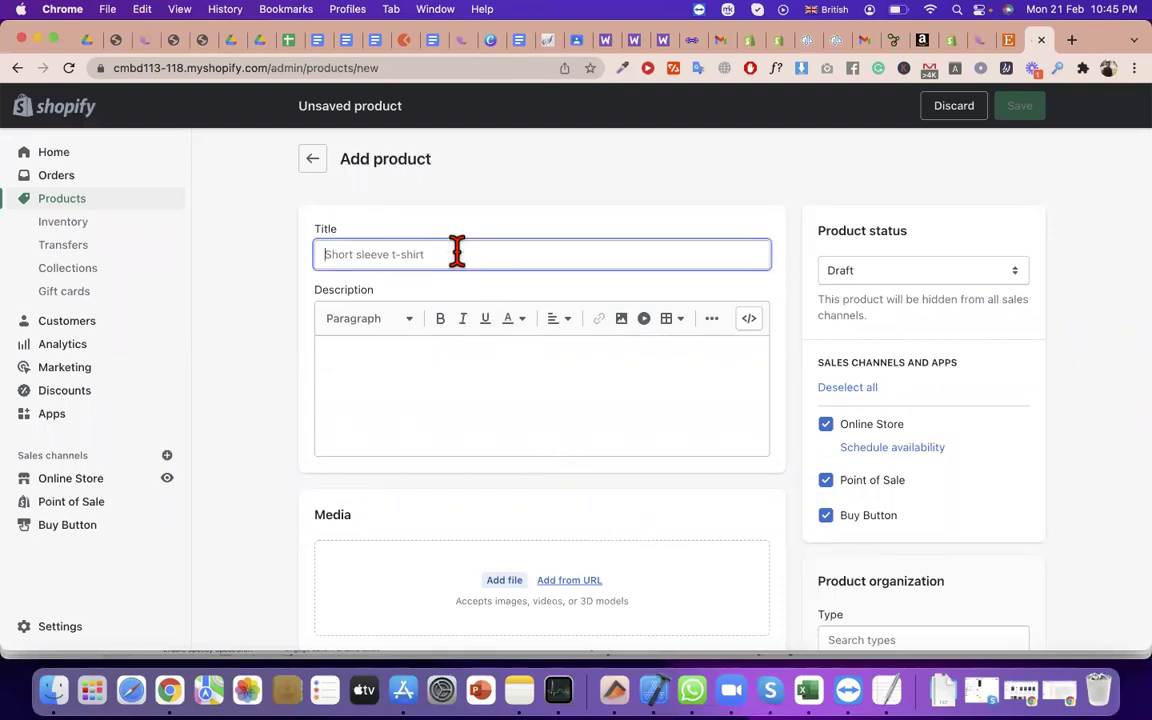
pyautogui.write('shirt')
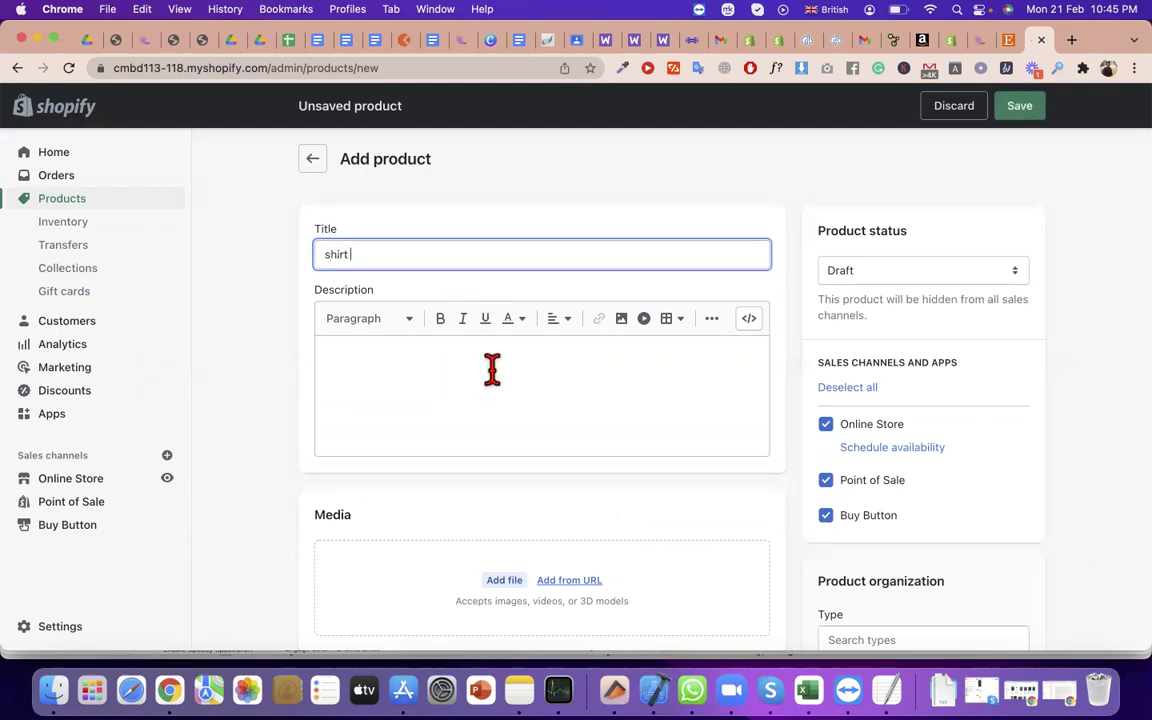
pyautogui.click(494, 388)
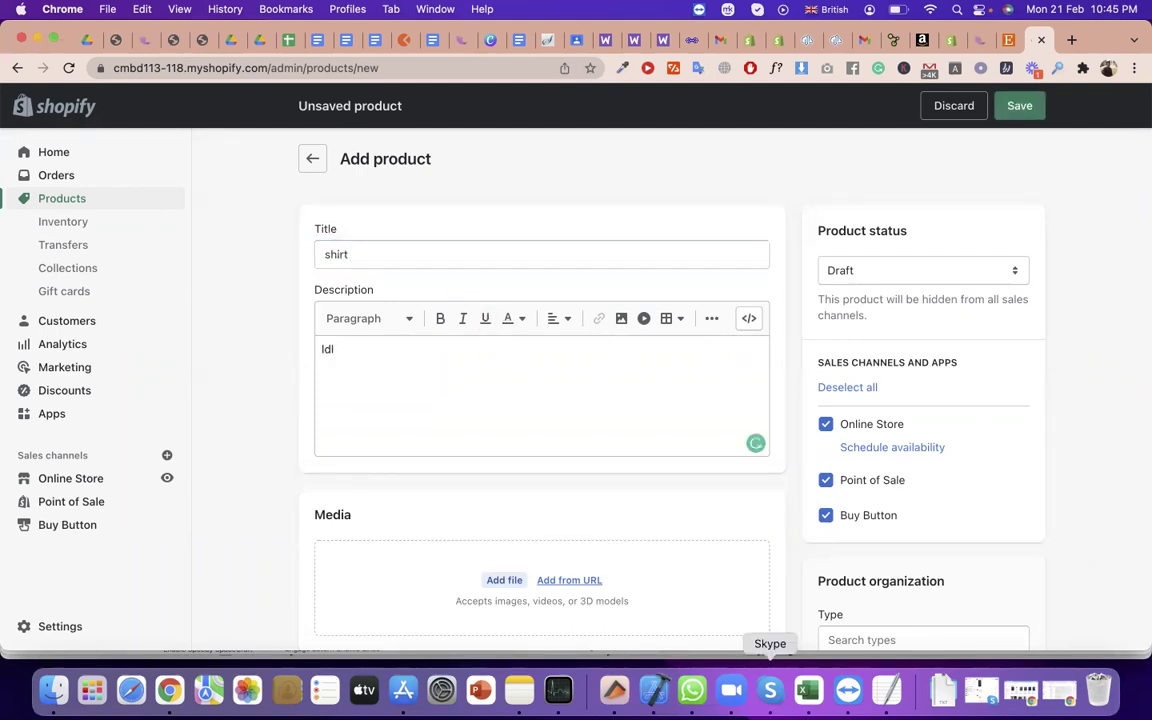
# Upload download (2).jpeg from Downloads as the product's media
pyautogui.click(500, 581)
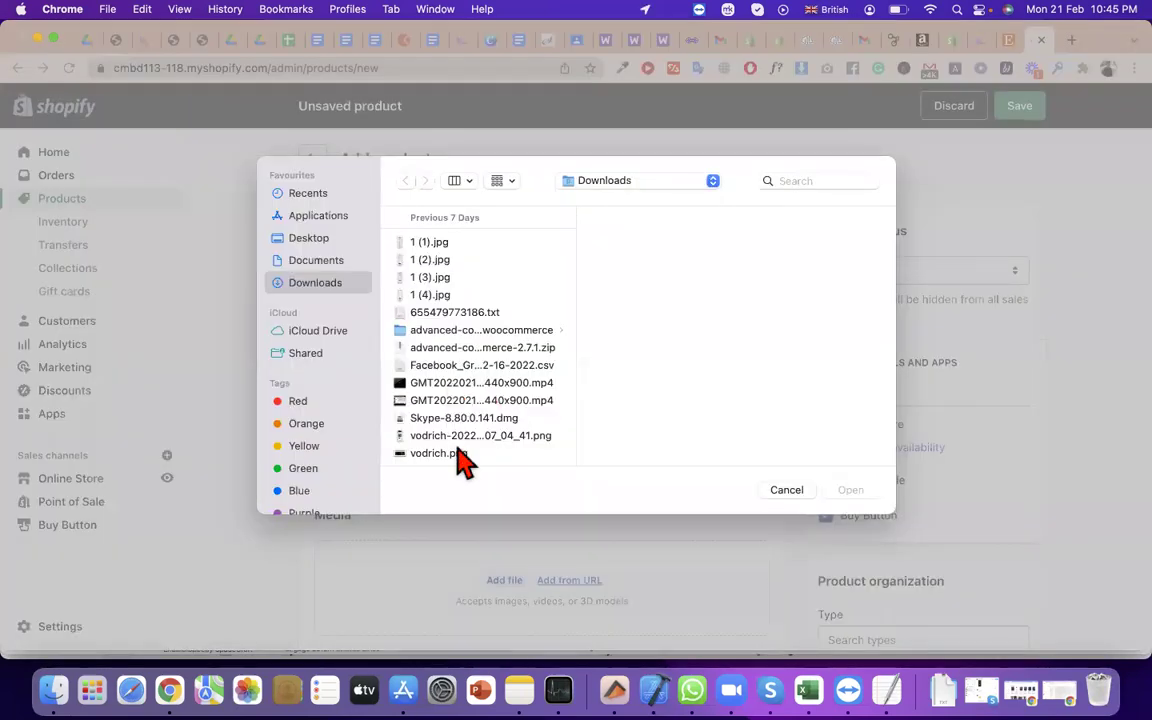
pyautogui.scroll(-10, 460, 455)
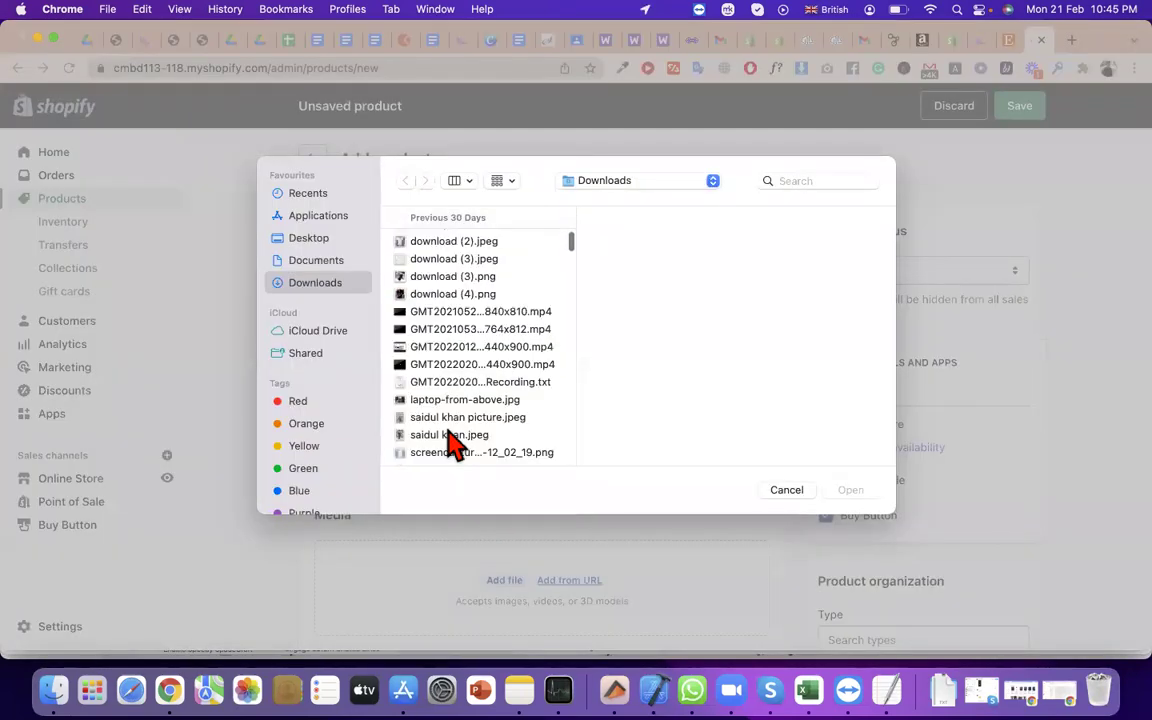
pyautogui.click(437, 250)
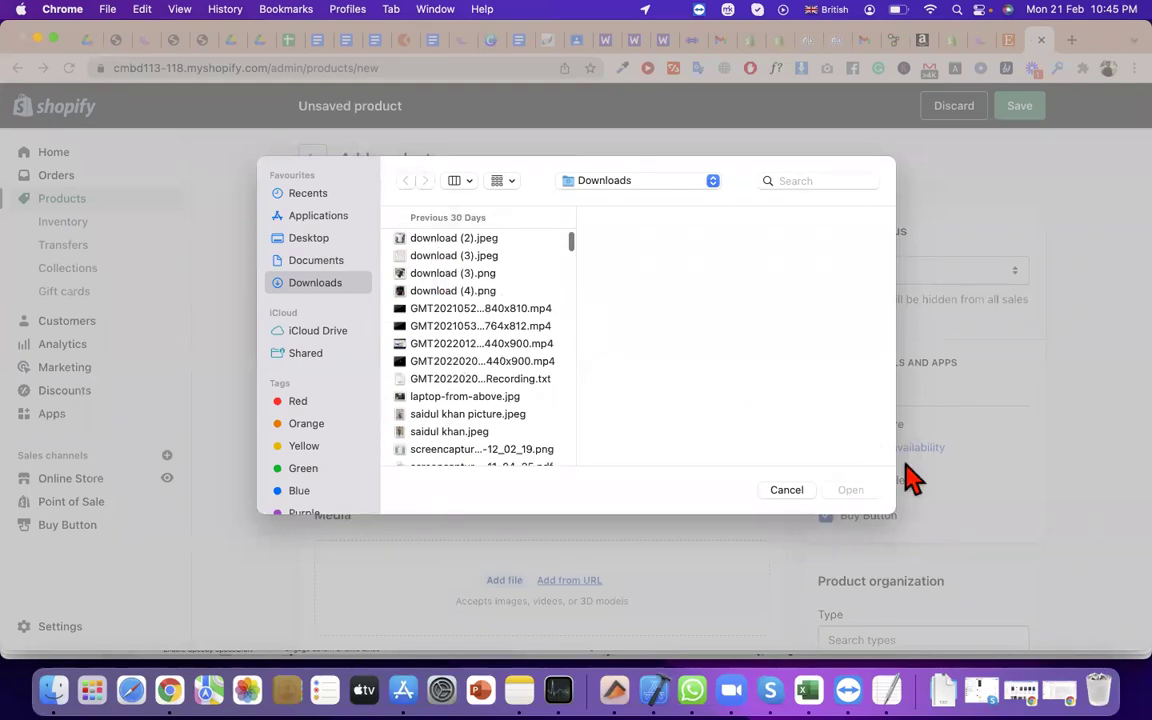
pyautogui.press('Return')
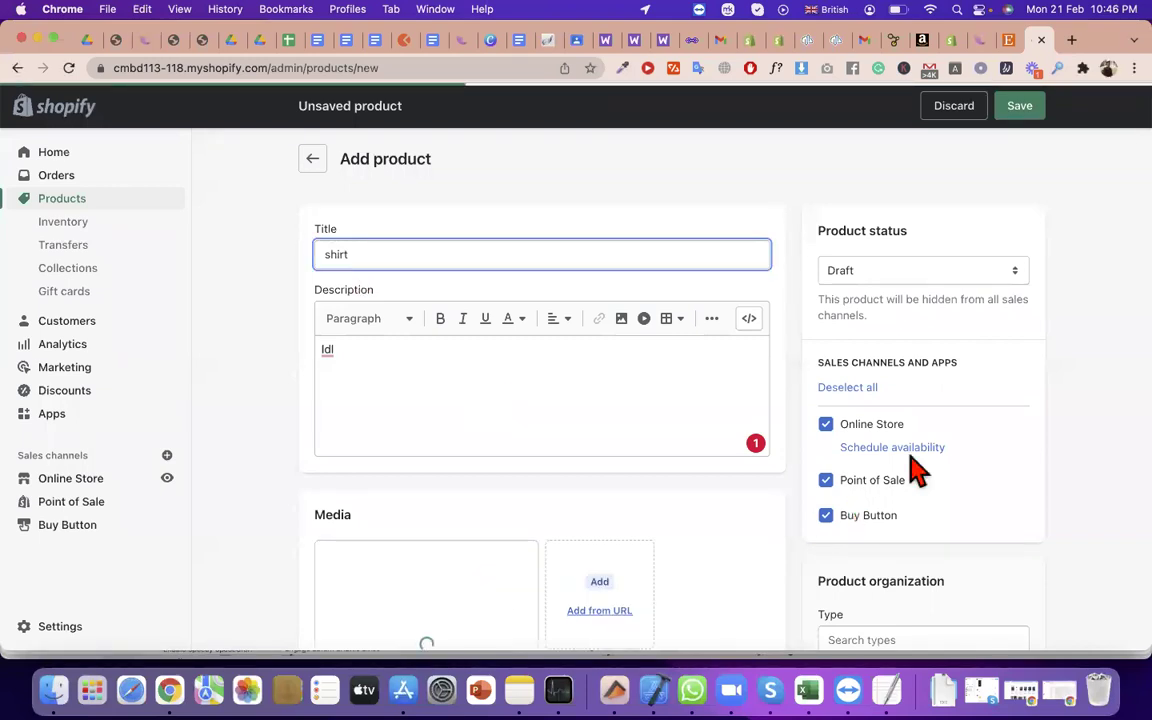
# Set the product type to Apparel & Accessories > Clothing > Shirts & Tops
pyautogui.scroll(-5, 917, 470)
pyautogui.click(895, 390)
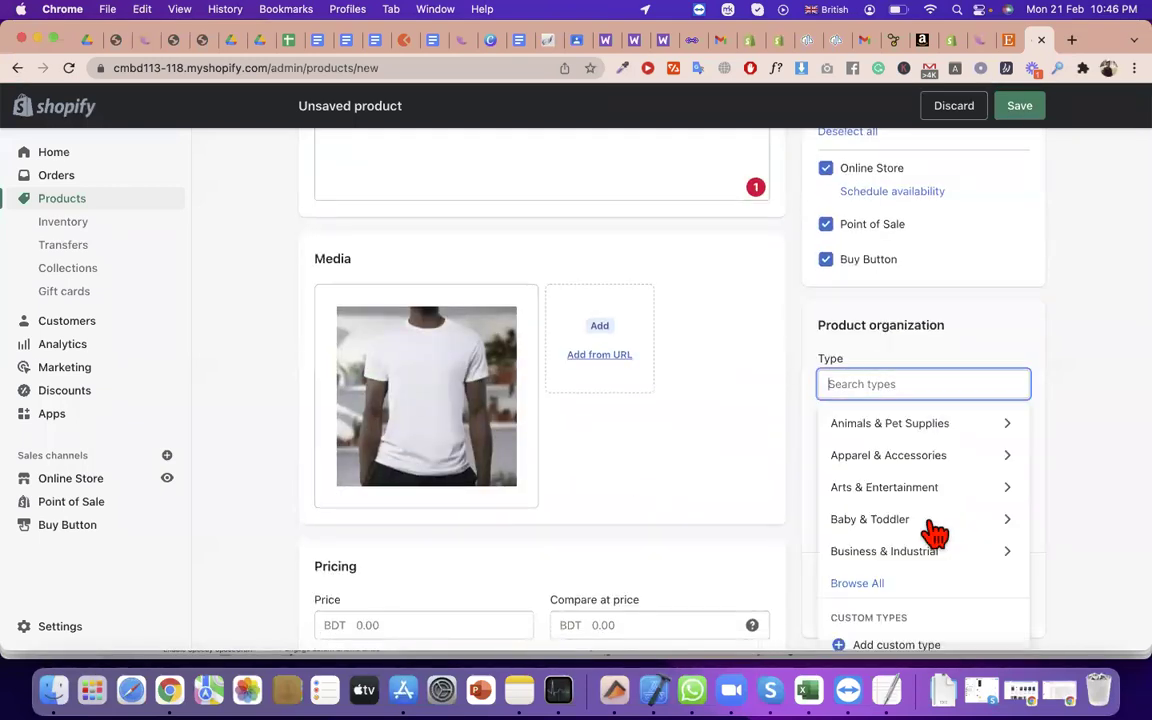
pyautogui.scroll(-1, 928, 525)
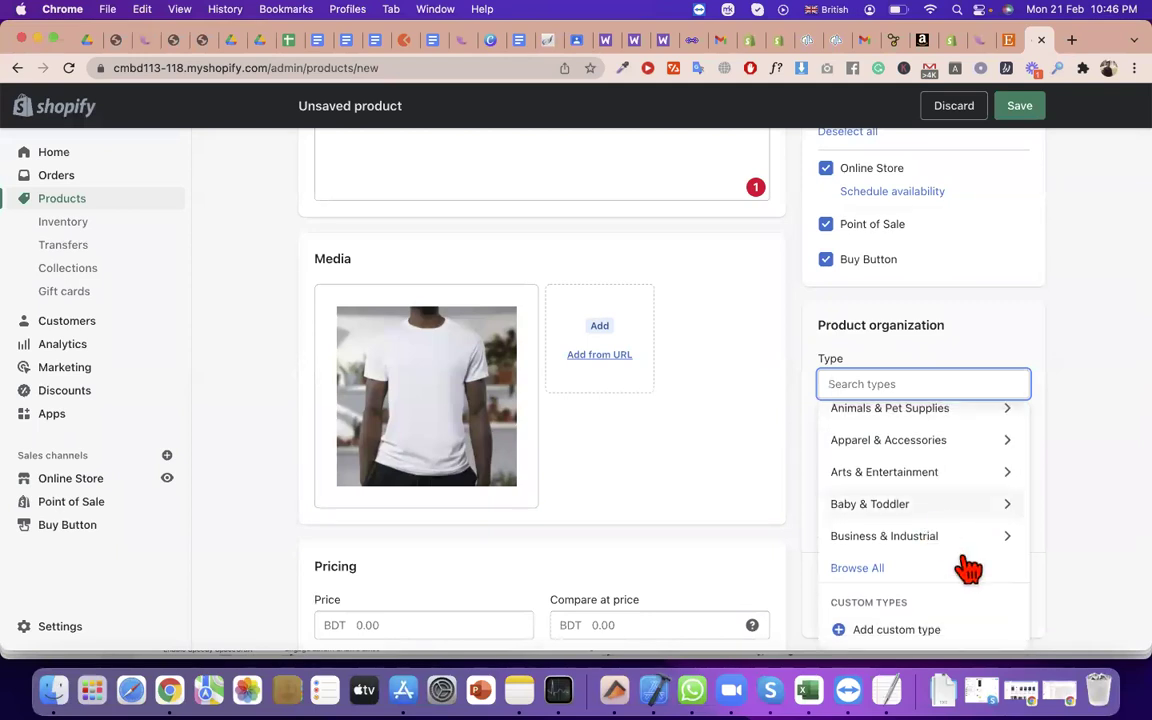
pyautogui.scroll(-2, 895, 562)
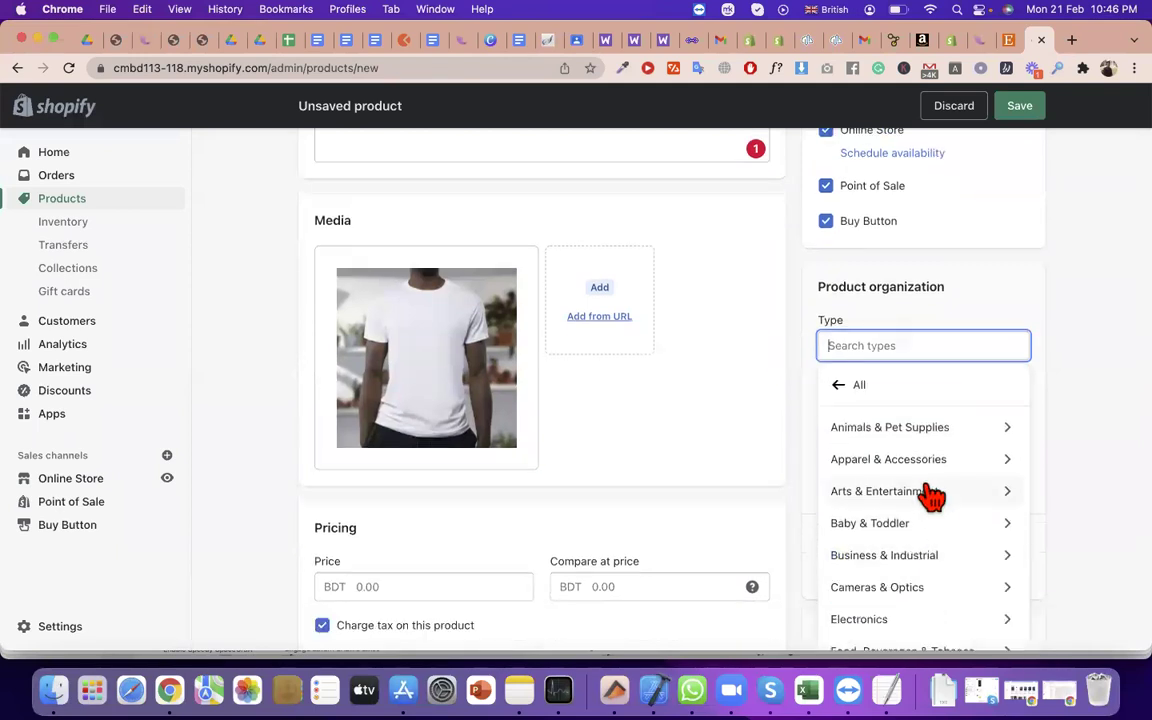
pyautogui.click(940, 460)
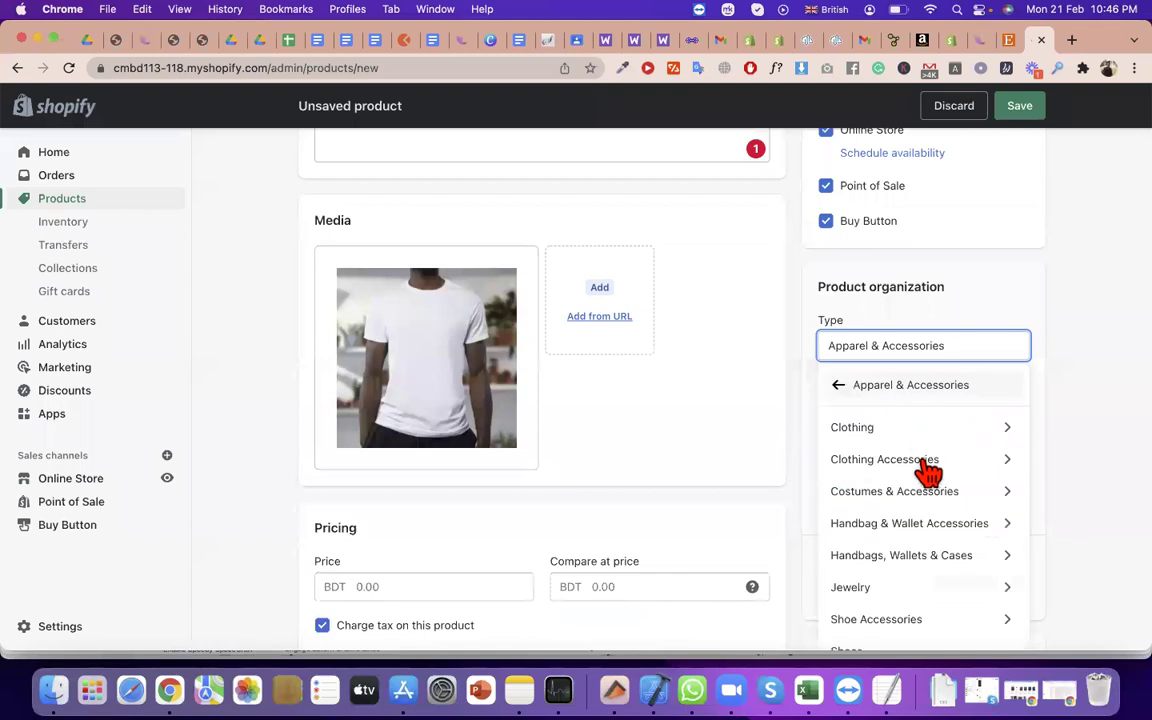
pyautogui.click(900, 435)
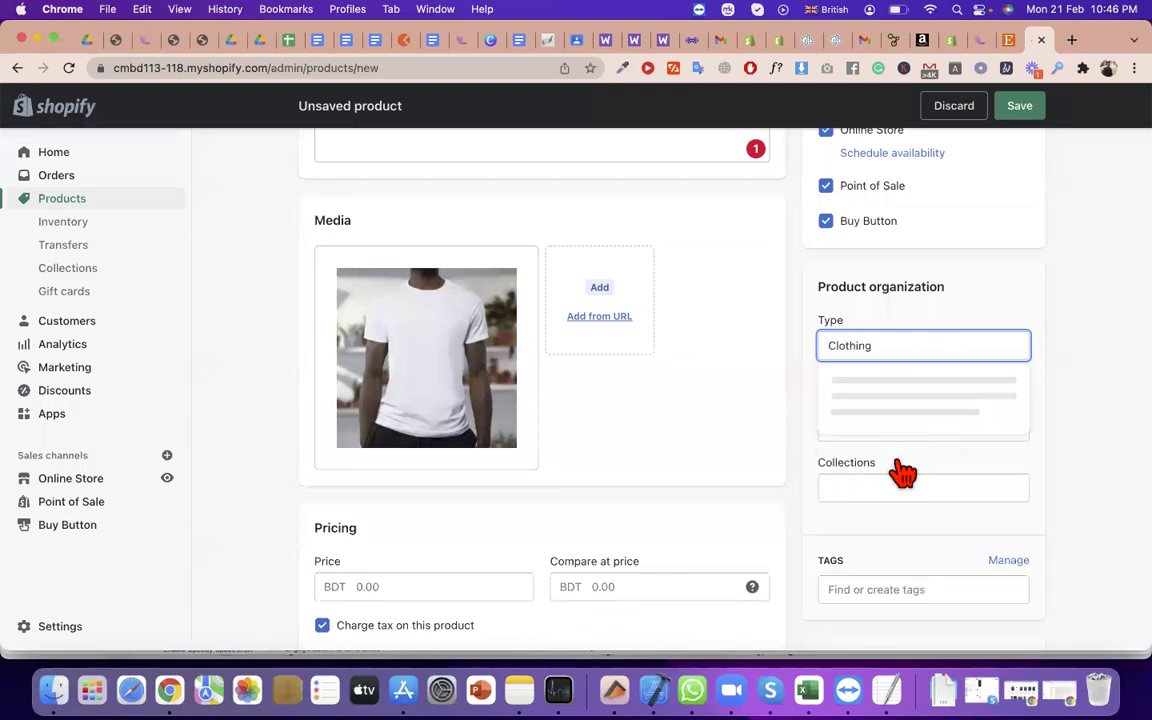
pyautogui.scroll(-1, 920, 600)
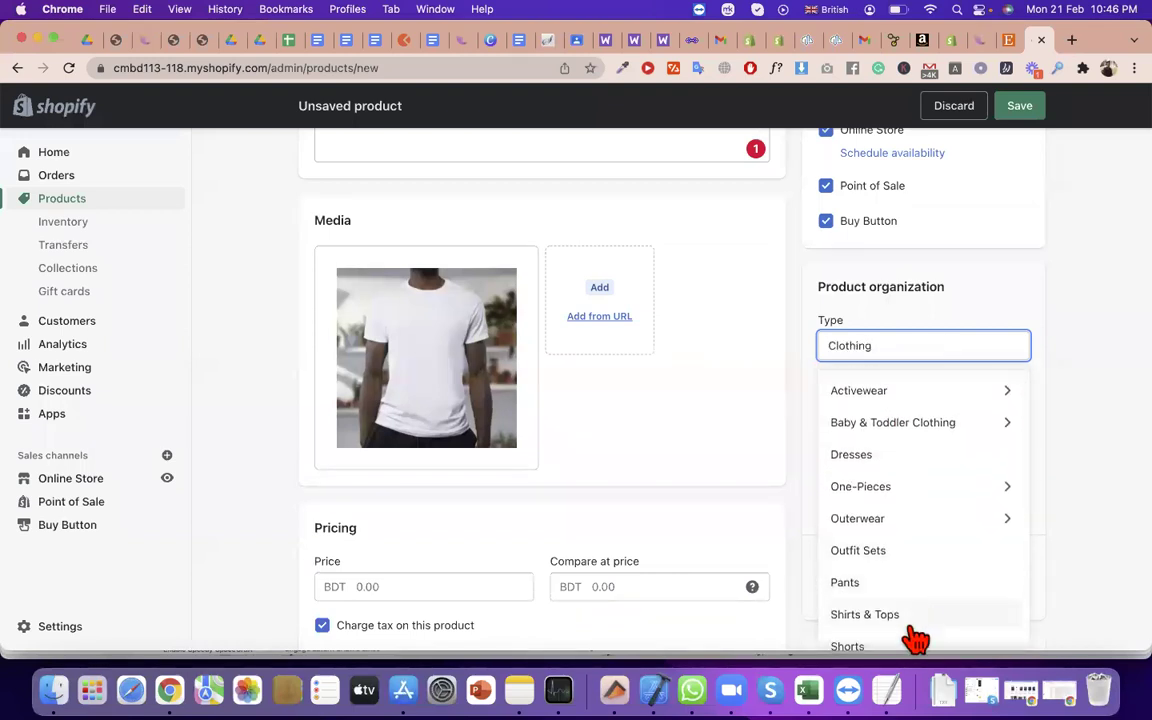
pyautogui.scroll(-4, 916, 638)
pyautogui.scroll(-5, 914, 630)
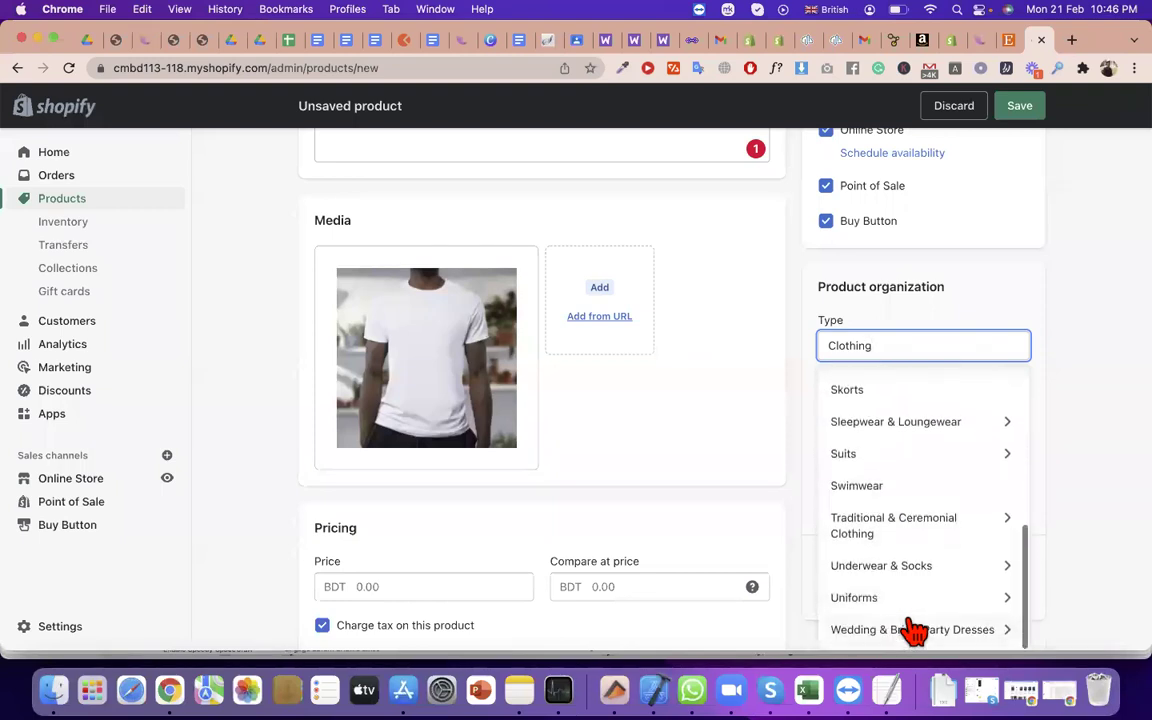
pyautogui.scroll(-3, 914, 628)
pyautogui.scroll(4, 905, 399)
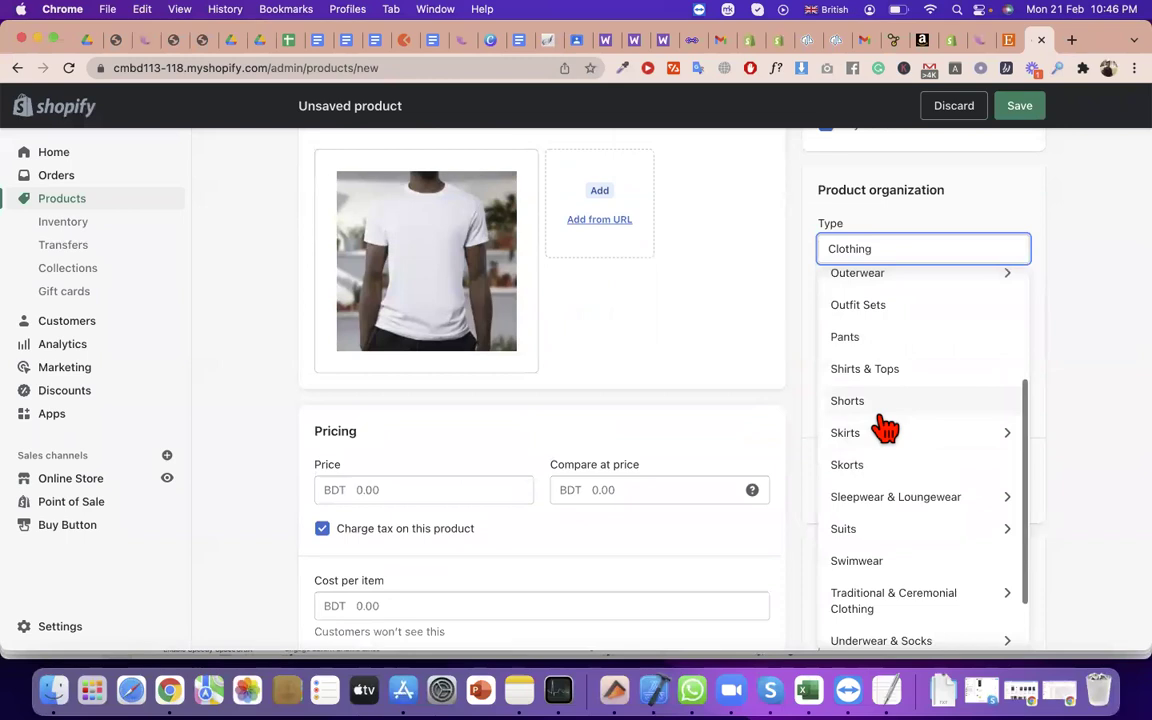
pyautogui.click(872, 378)
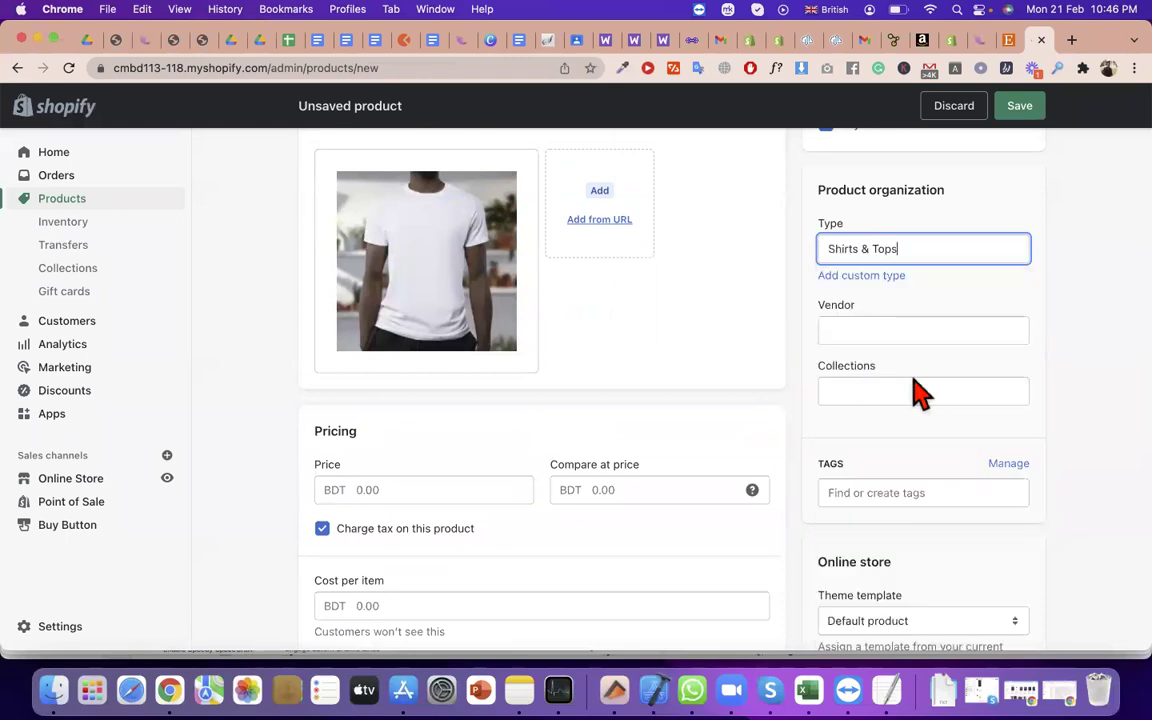
# Scroll back up the form and begin entering the product price
pyautogui.scroll(-3, 926, 368)
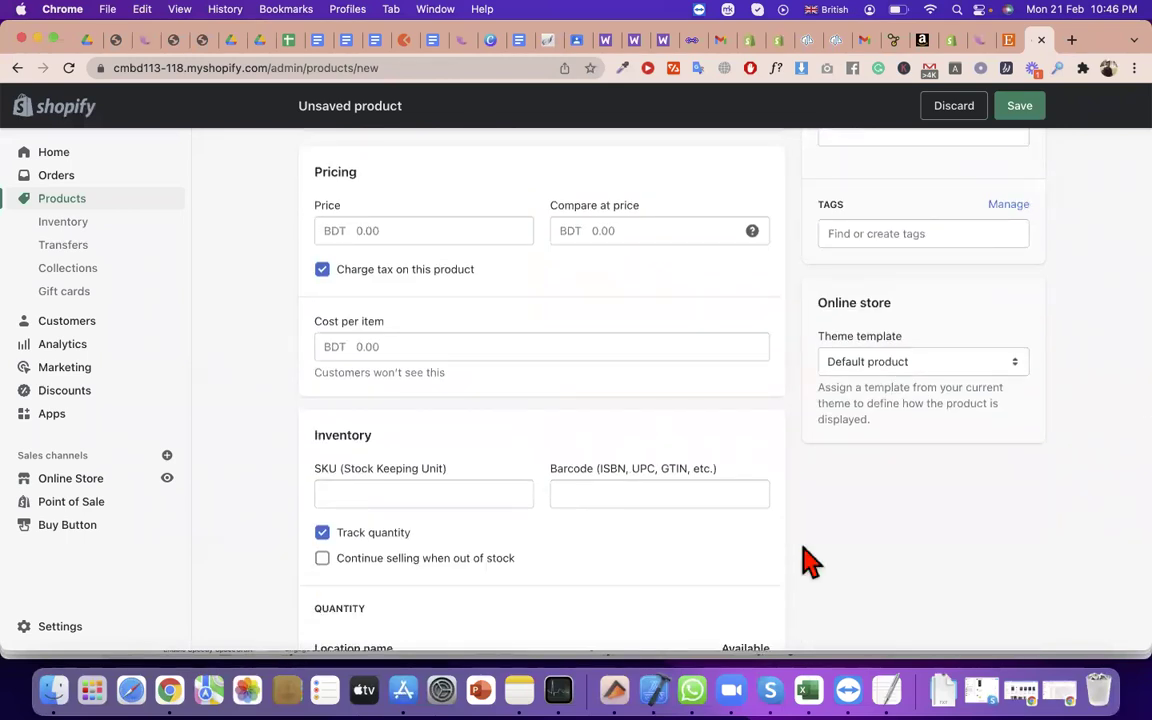
pyautogui.scroll(-3, 872, 493)
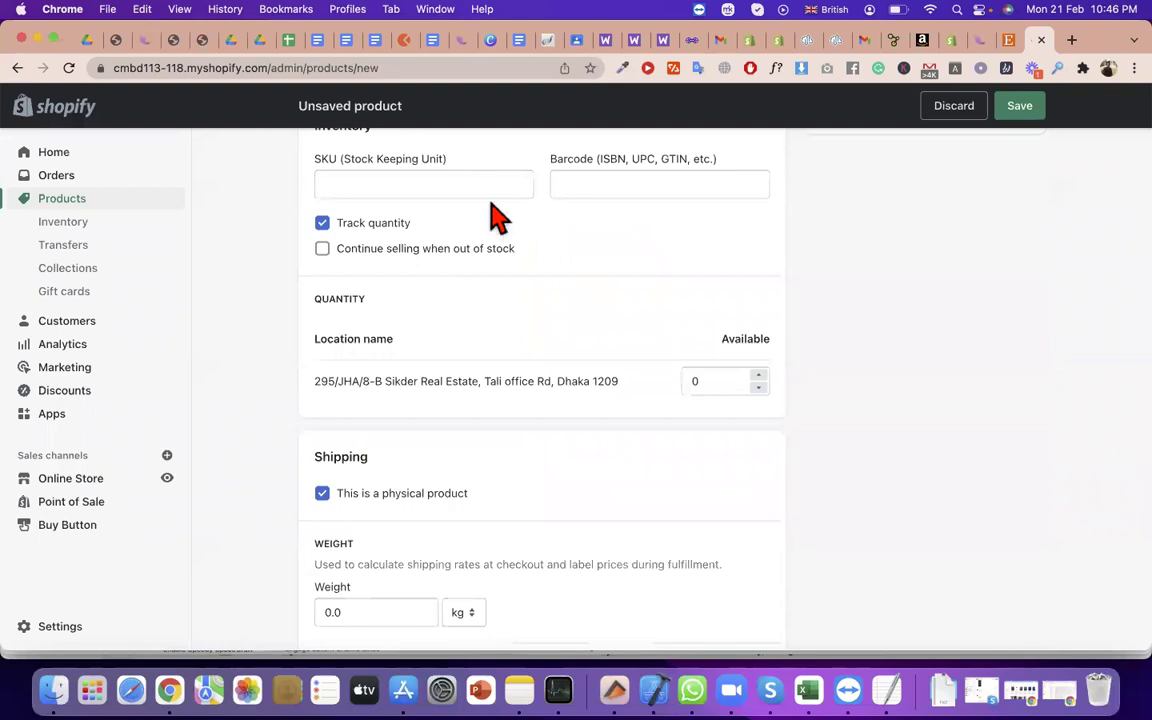
pyautogui.scroll(-1, 380, 527)
pyautogui.scroll(-5, 368, 517)
pyautogui.scroll(10, 372, 535)
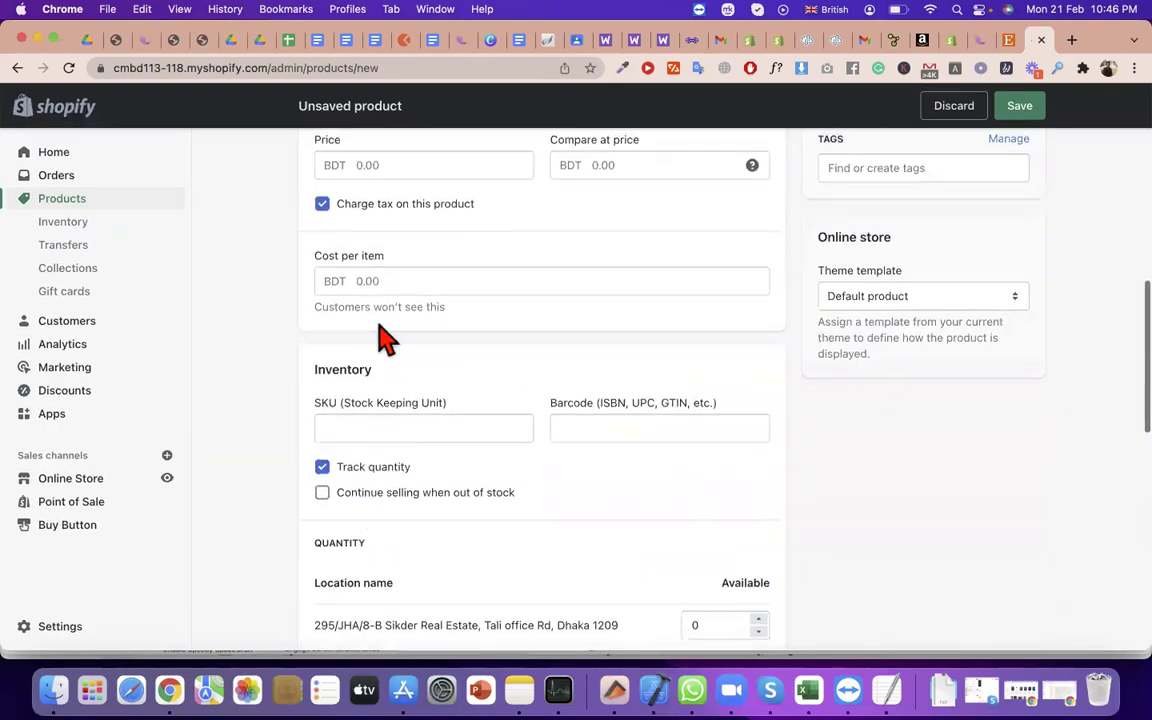
pyautogui.scroll(2, 373, 278)
pyautogui.click(367, 268)
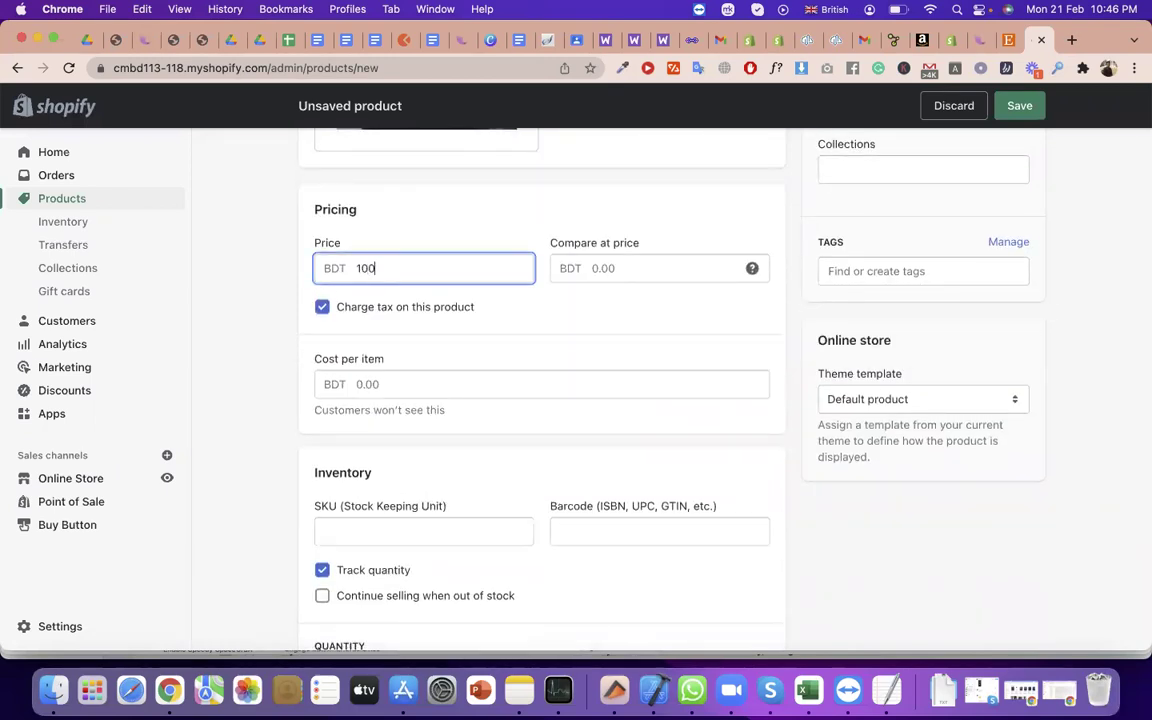
# Confirm the BDT 100.00 price and save the new tshirt product
pyautogui.click(897, 200)
pyautogui.click(1025, 110)
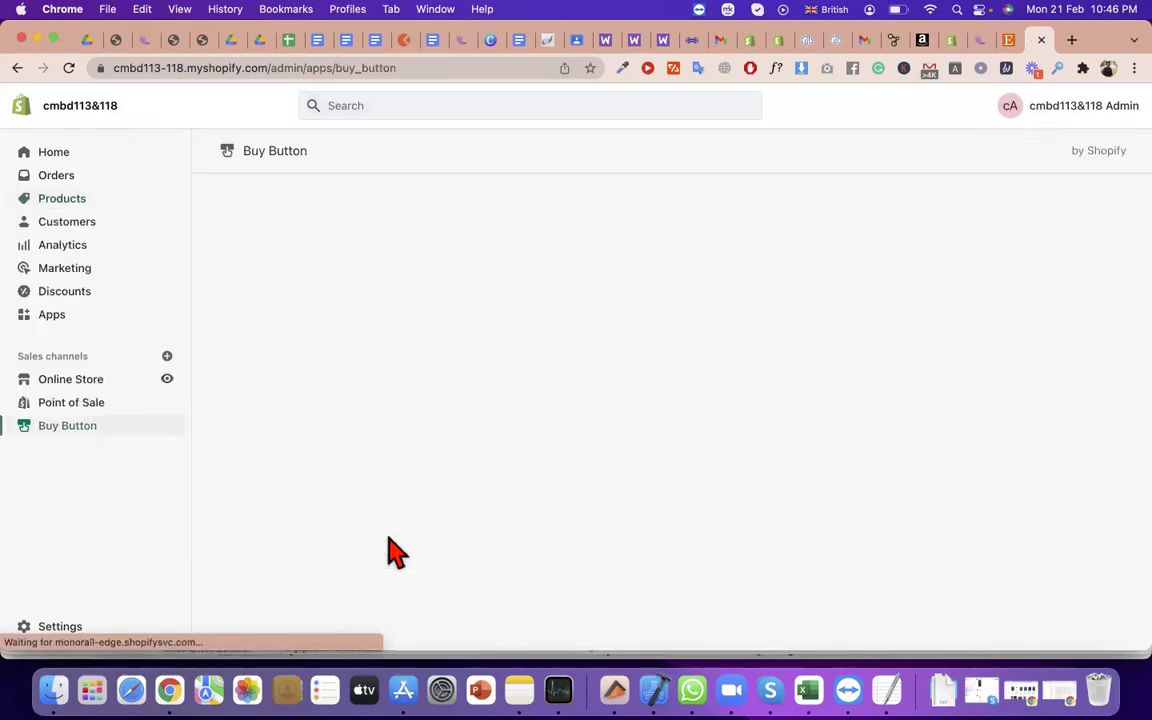
pyautogui.click(657, 485)
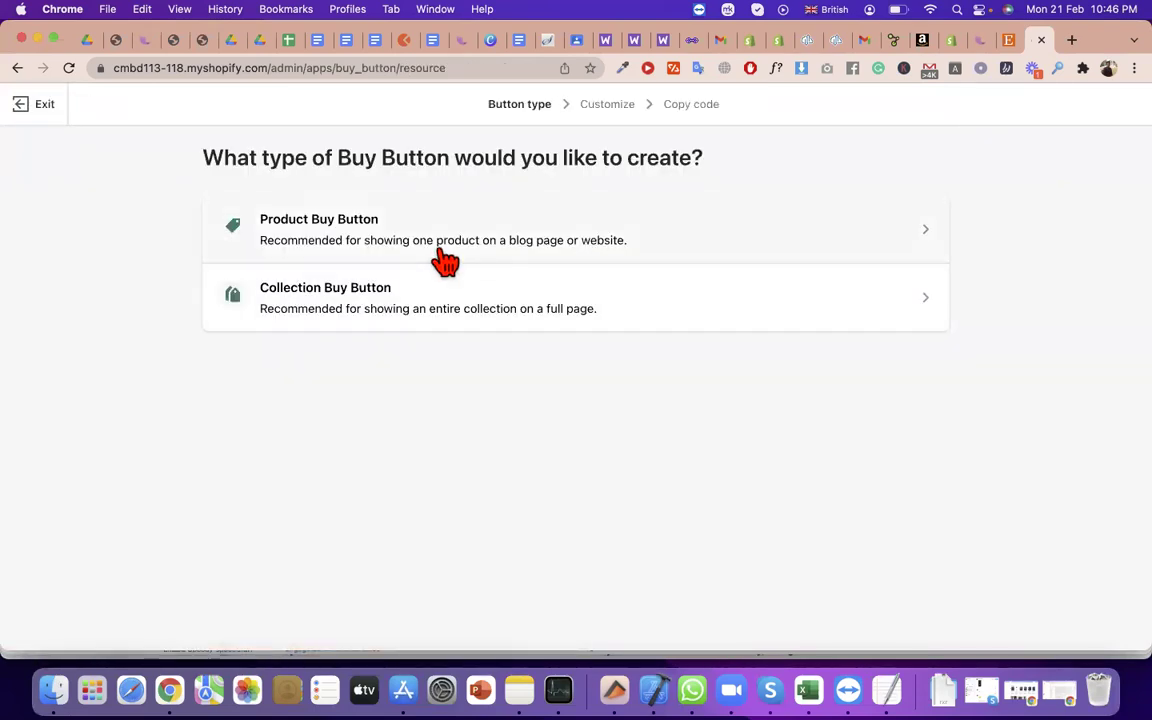
pyautogui.click(443, 254)
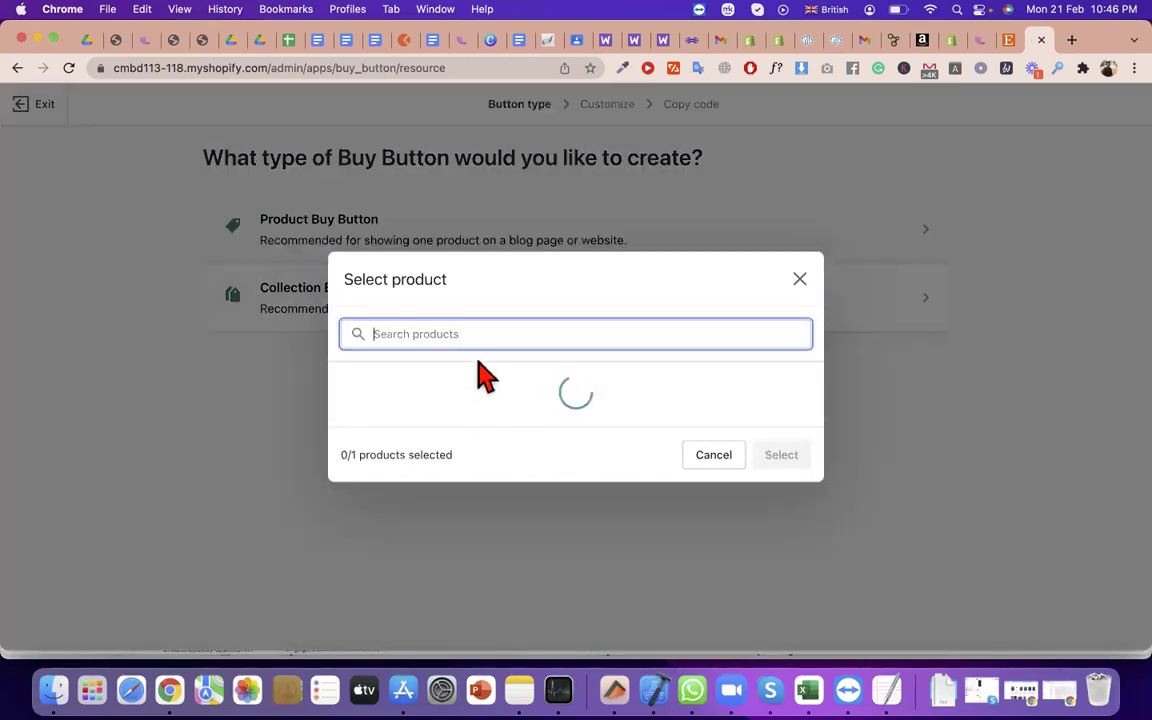
pyautogui.click(70, 68)
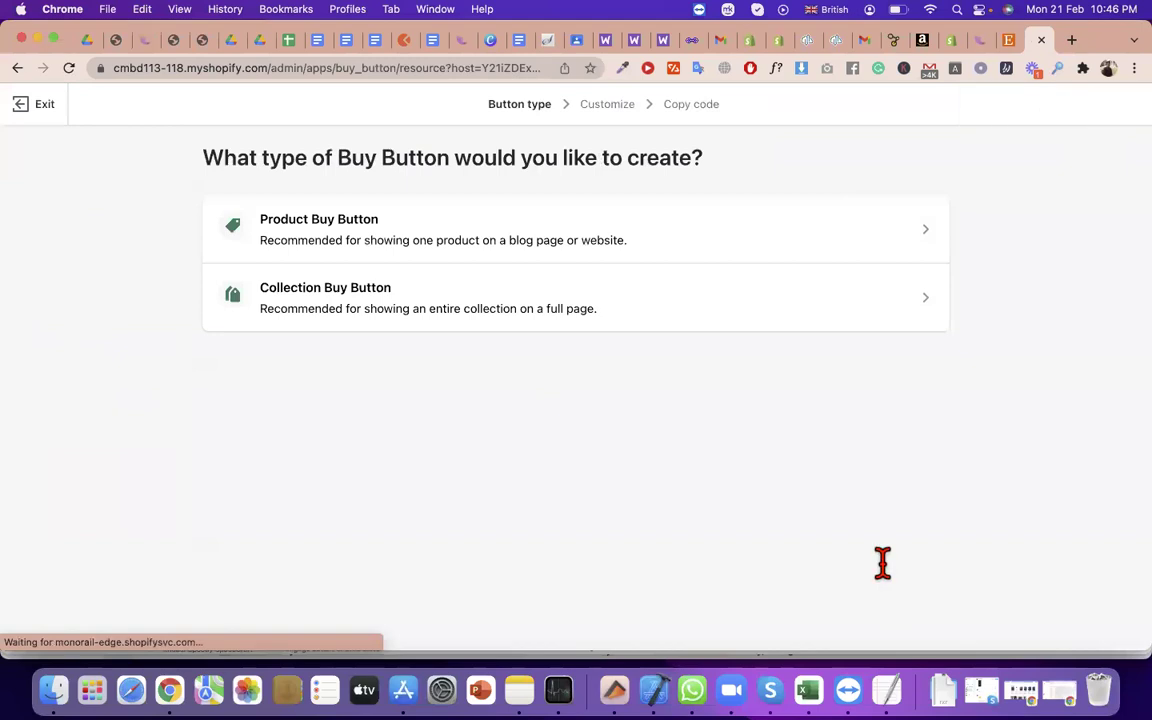
pyautogui.click(437, 258)
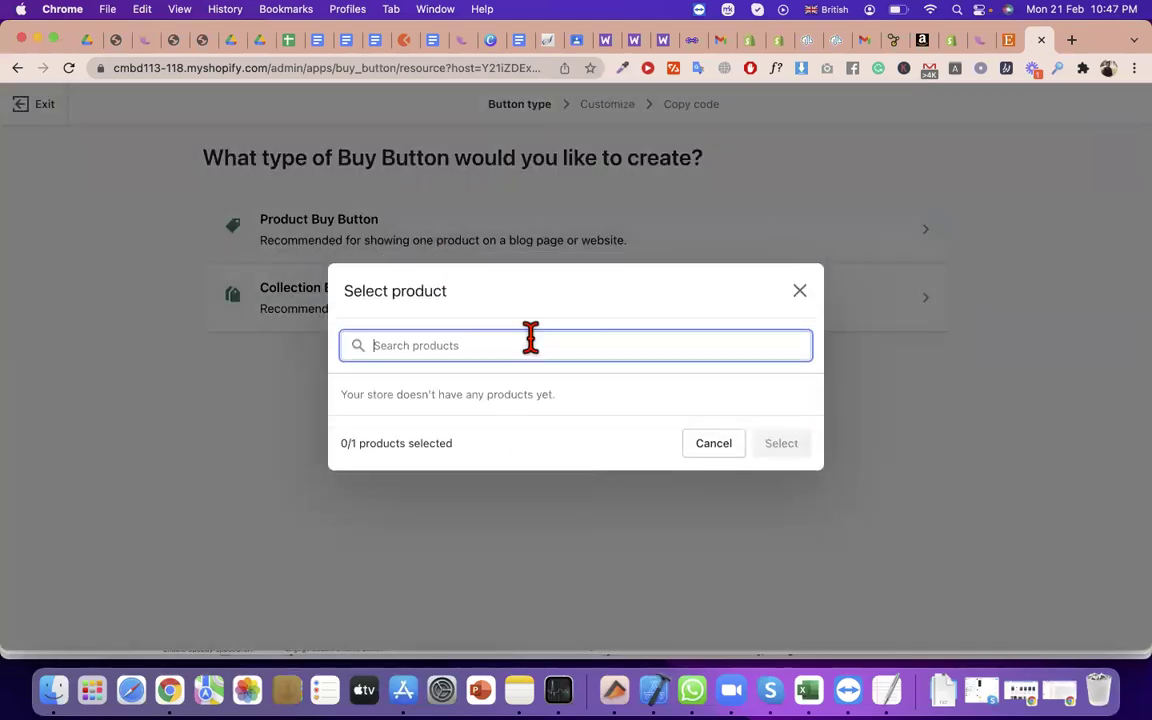
pyautogui.click(800, 292)
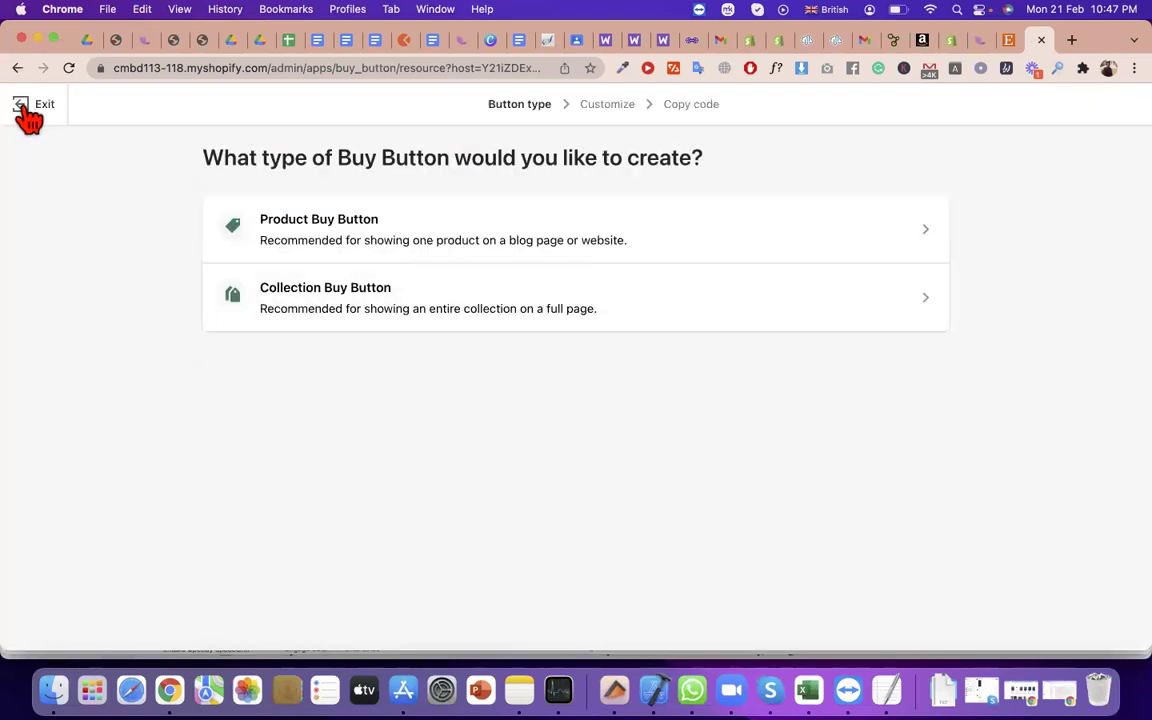
pyautogui.click(20, 108)
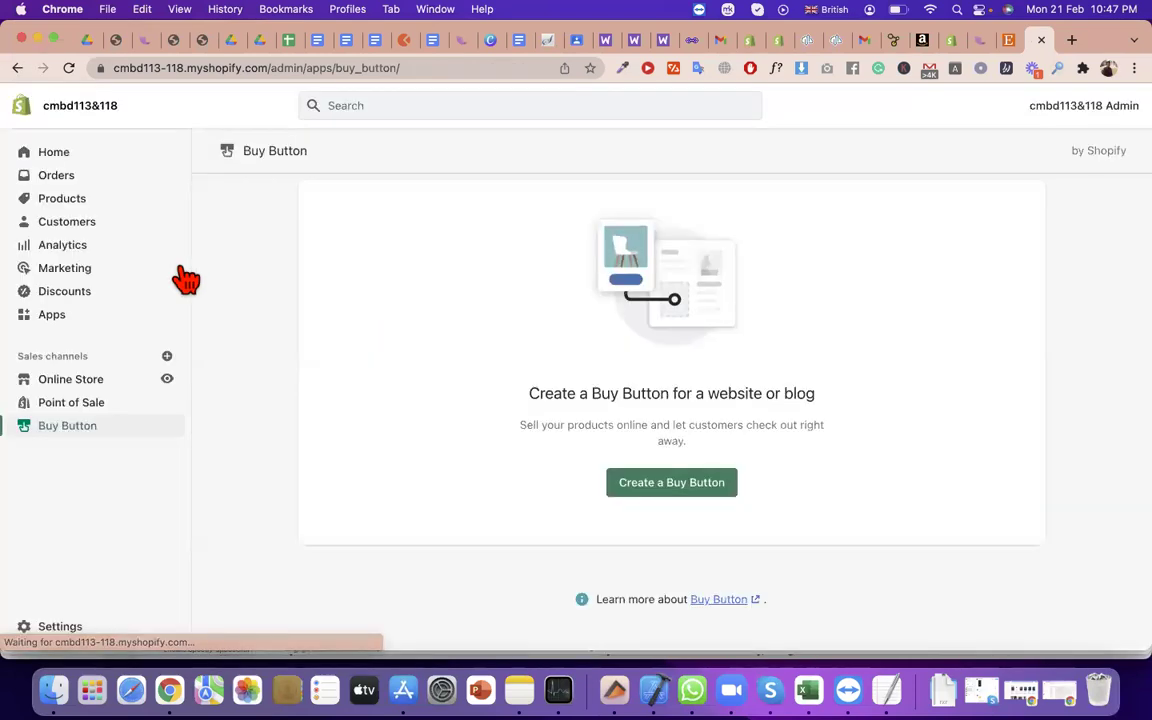
pyautogui.click(69, 70)
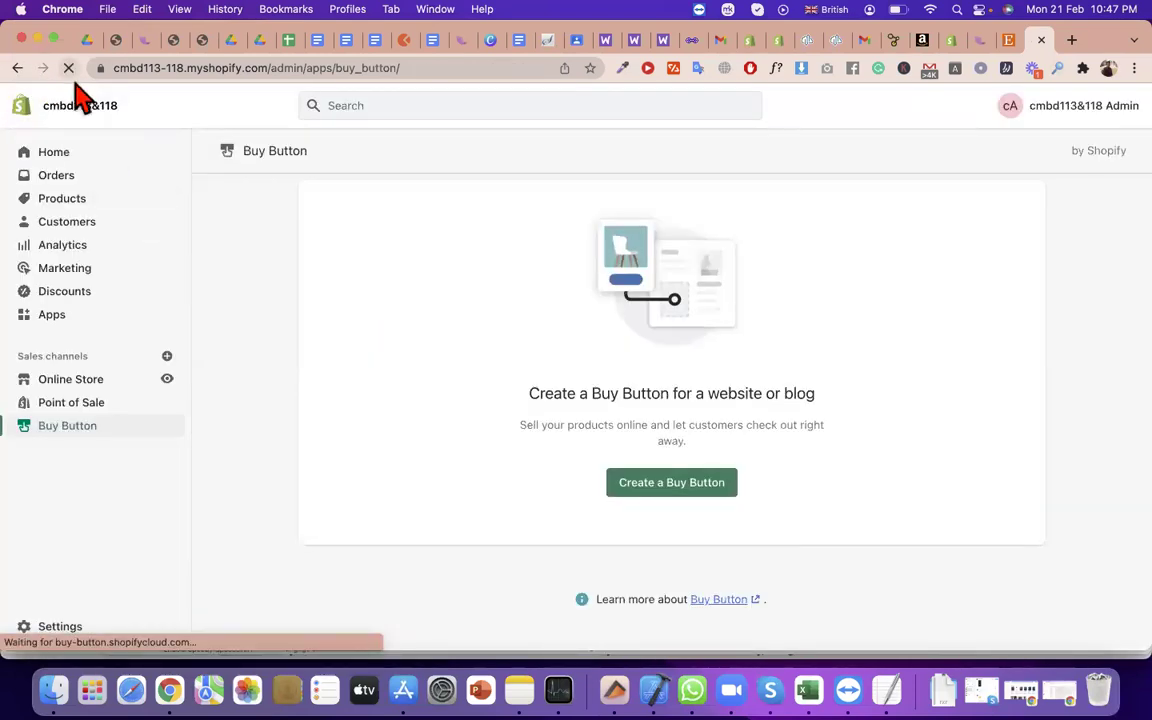
# From Products, check the Draft tshirt's sales channels, open it, and expand its status options
pyautogui.click(82, 204)
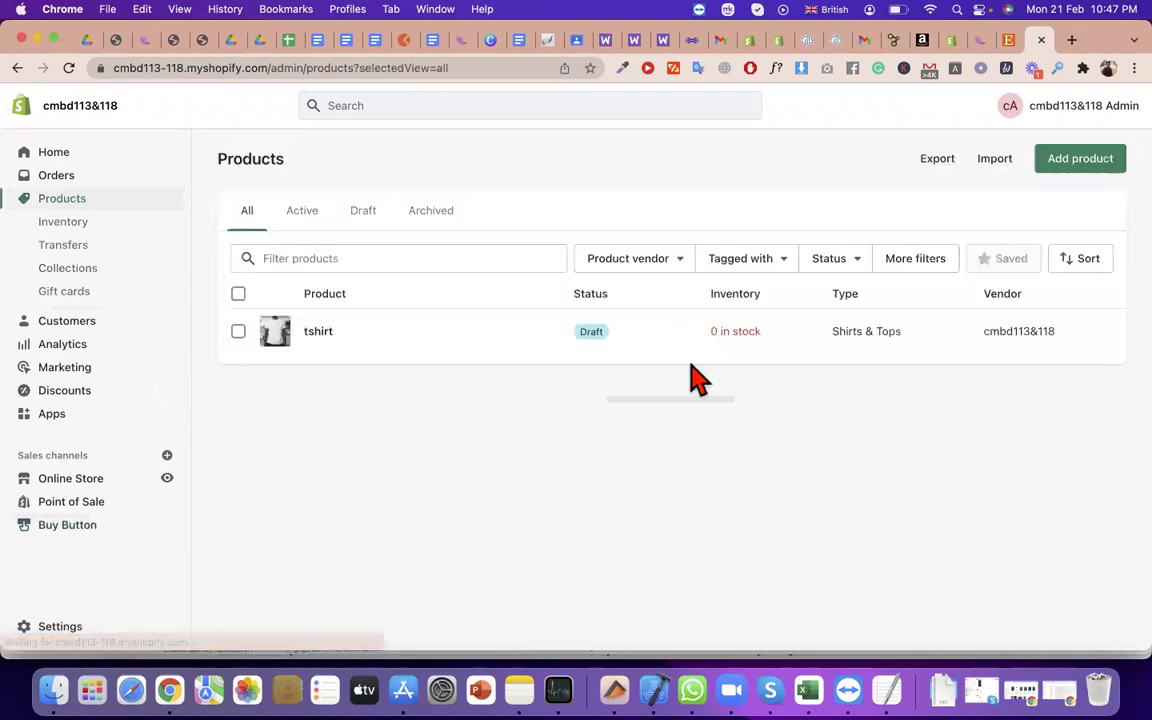
pyautogui.click(617, 336)
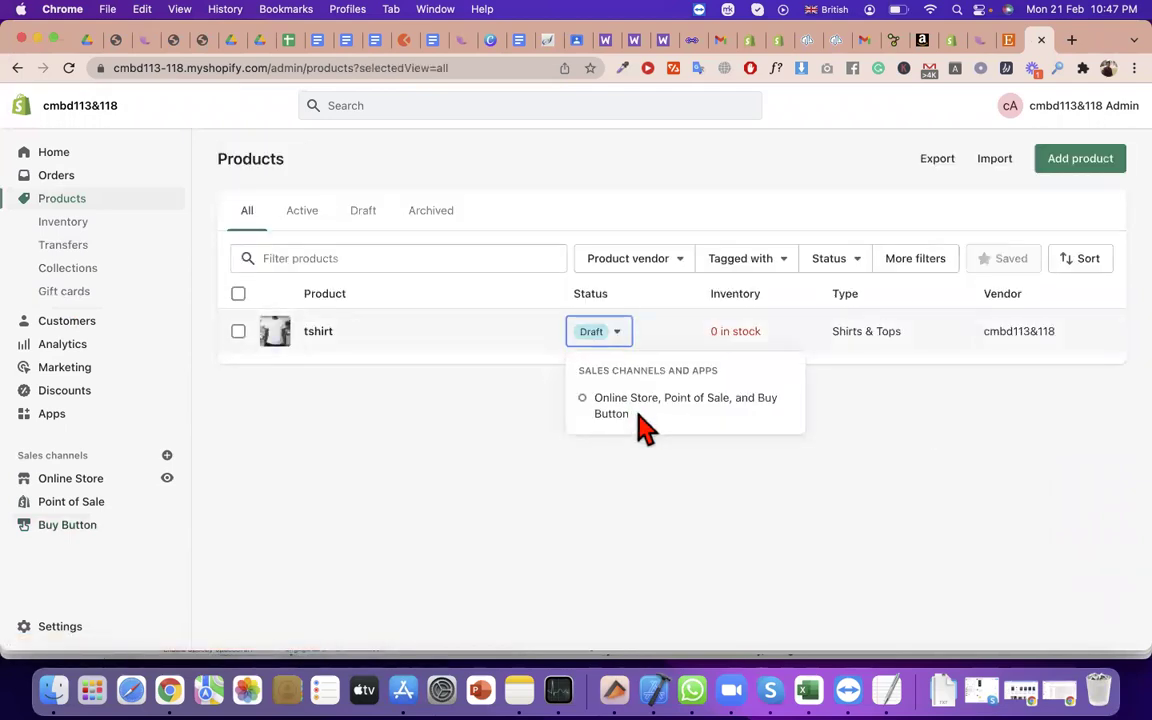
pyautogui.click(320, 340)
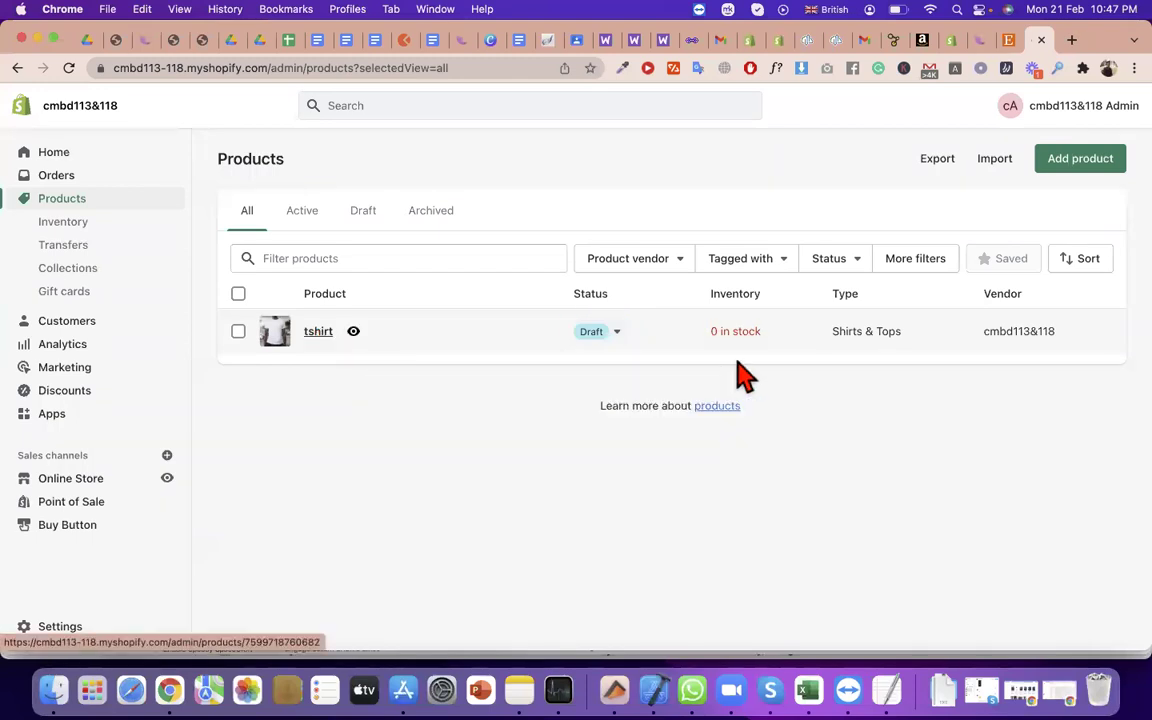
pyautogui.click(718, 333)
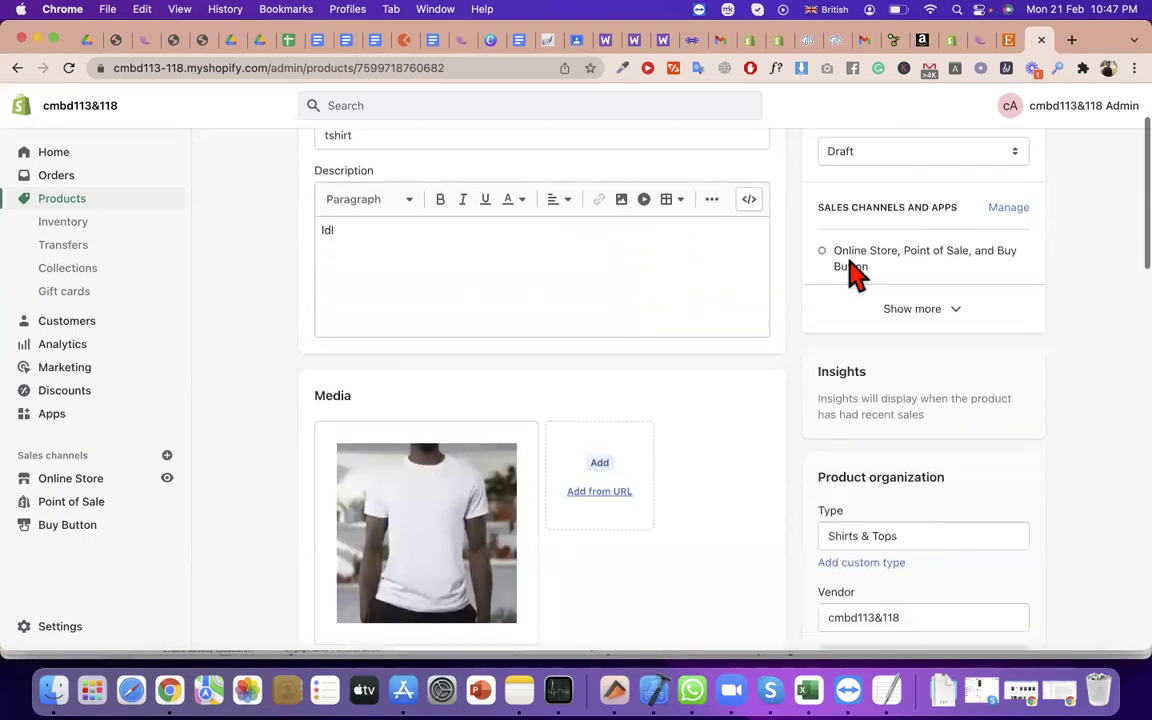
pyautogui.click(875, 245)
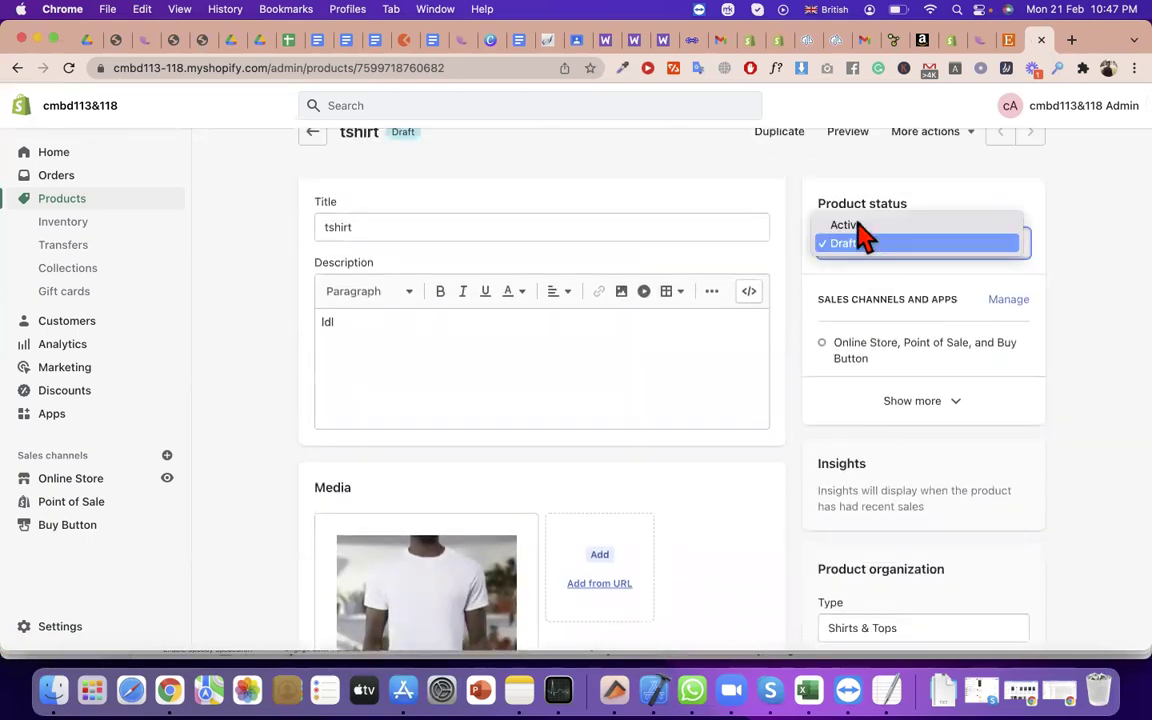
# Close the status list, review the tshirt product form, and save it
pyautogui.click(935, 248)
pyautogui.scroll(-10, 950, 255)
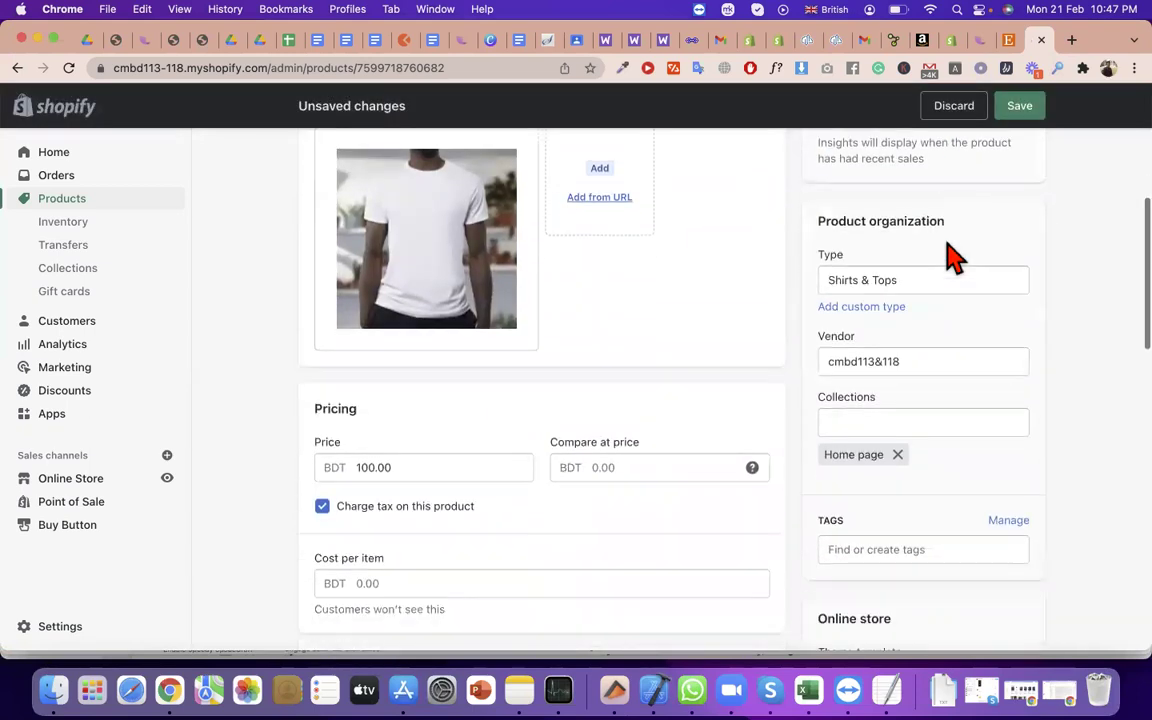
pyautogui.scroll(-5, 480, 390)
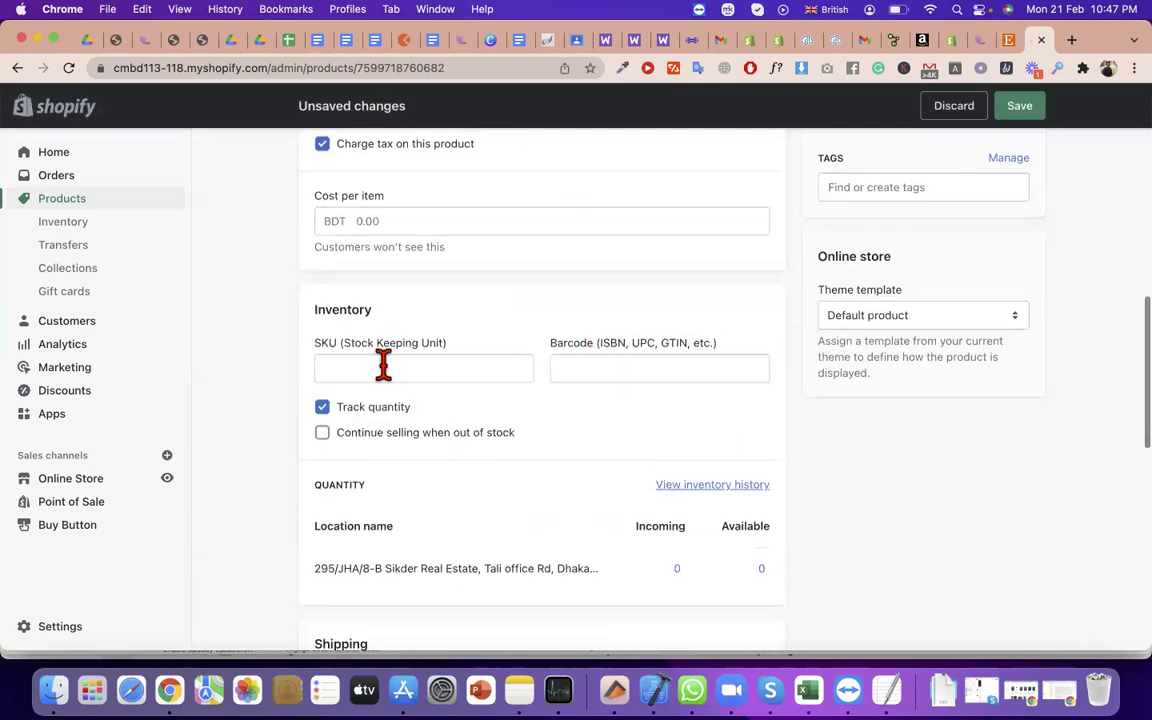
pyautogui.scroll(-3, 746, 404)
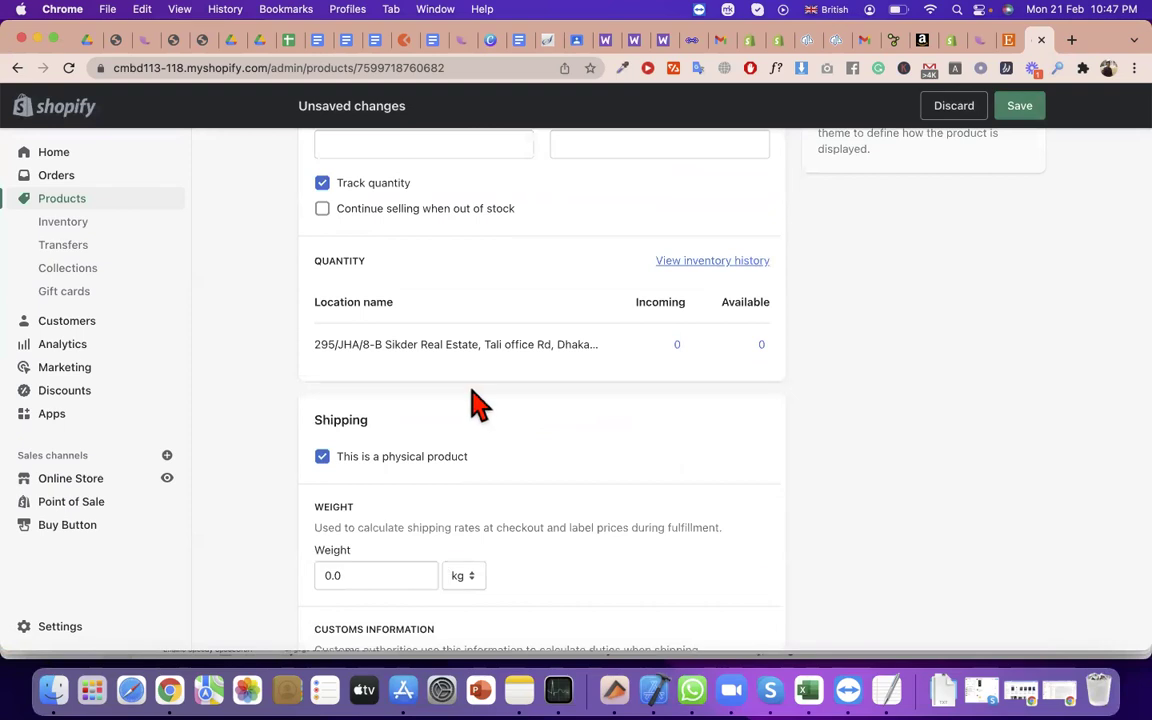
pyautogui.scroll(-5, 476, 404)
pyautogui.scroll(-5, 478, 404)
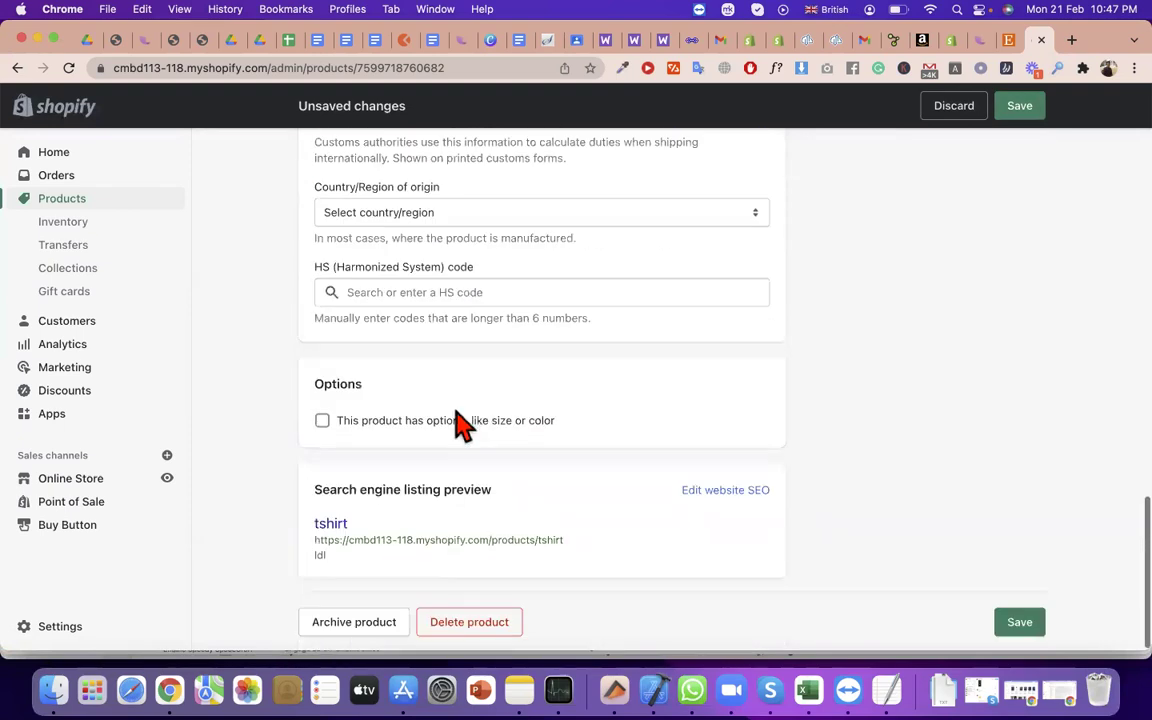
pyautogui.scroll(3, 458, 415)
pyautogui.scroll(-4, 463, 420)
pyautogui.scroll(10, 458, 412)
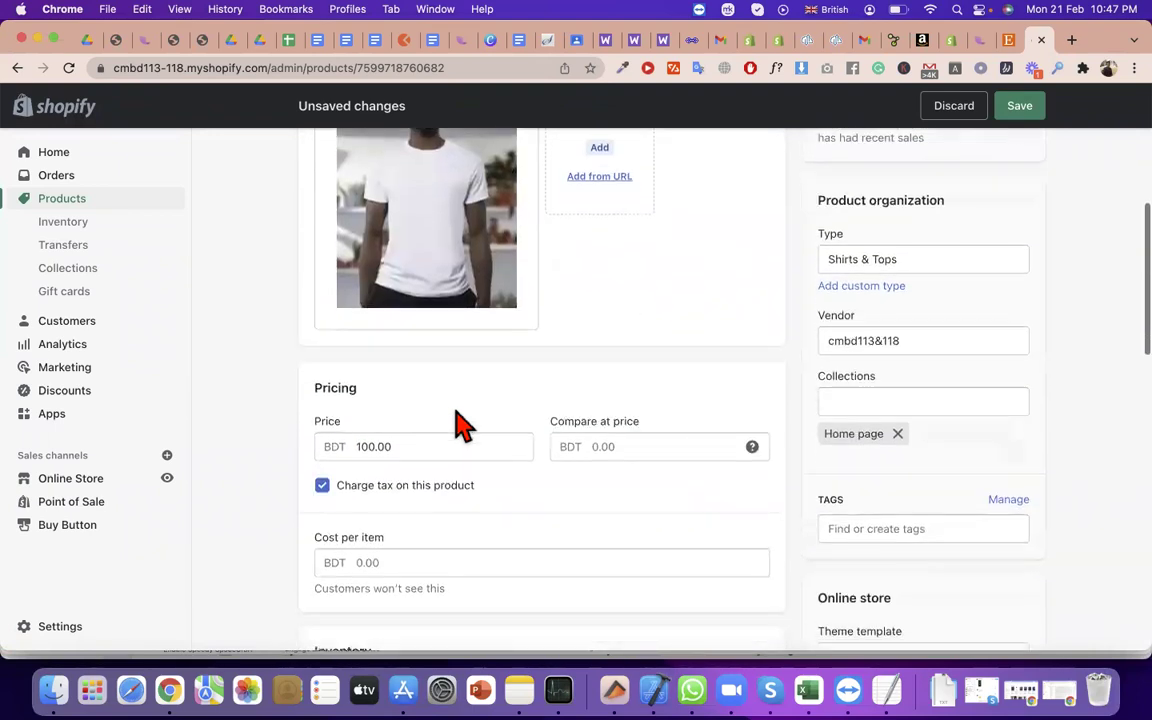
pyautogui.scroll(8, 512, 446)
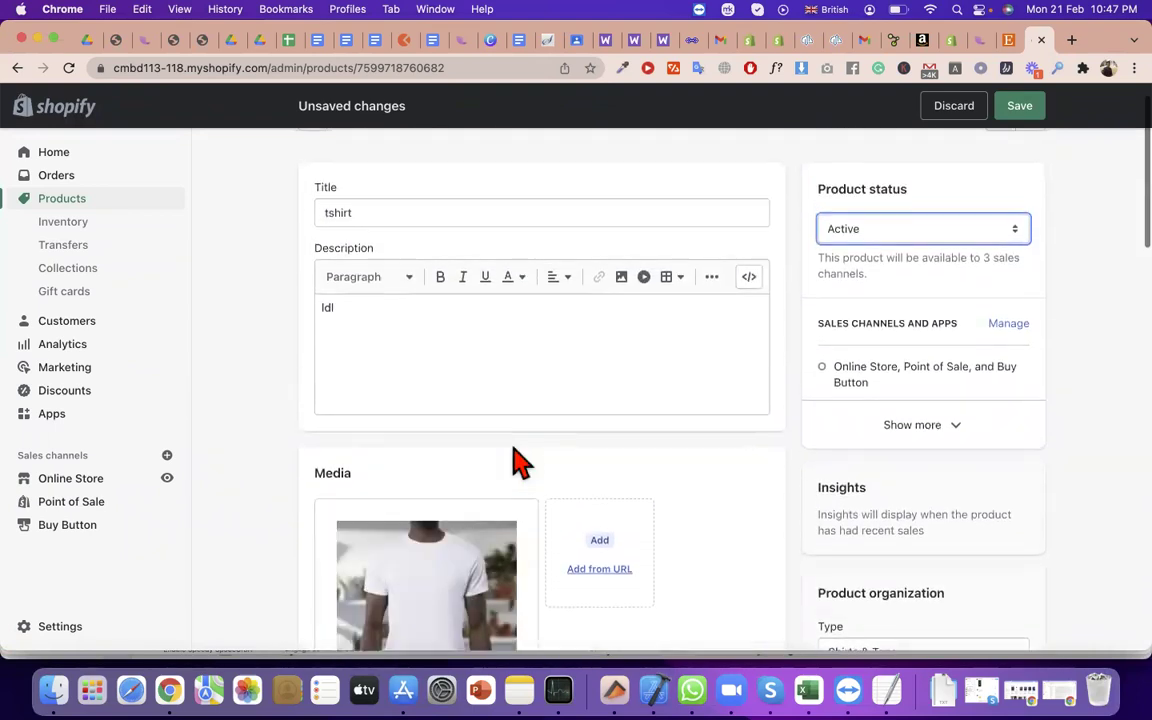
pyautogui.scroll(-8, 784, 278)
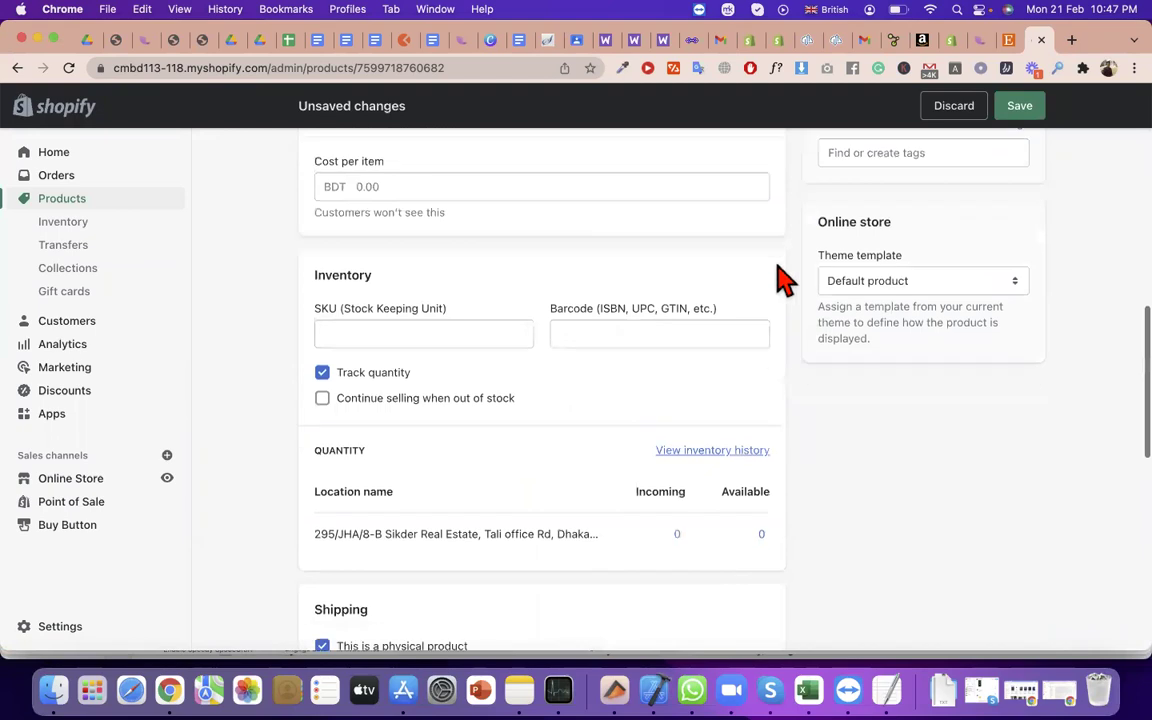
pyautogui.click(997, 108)
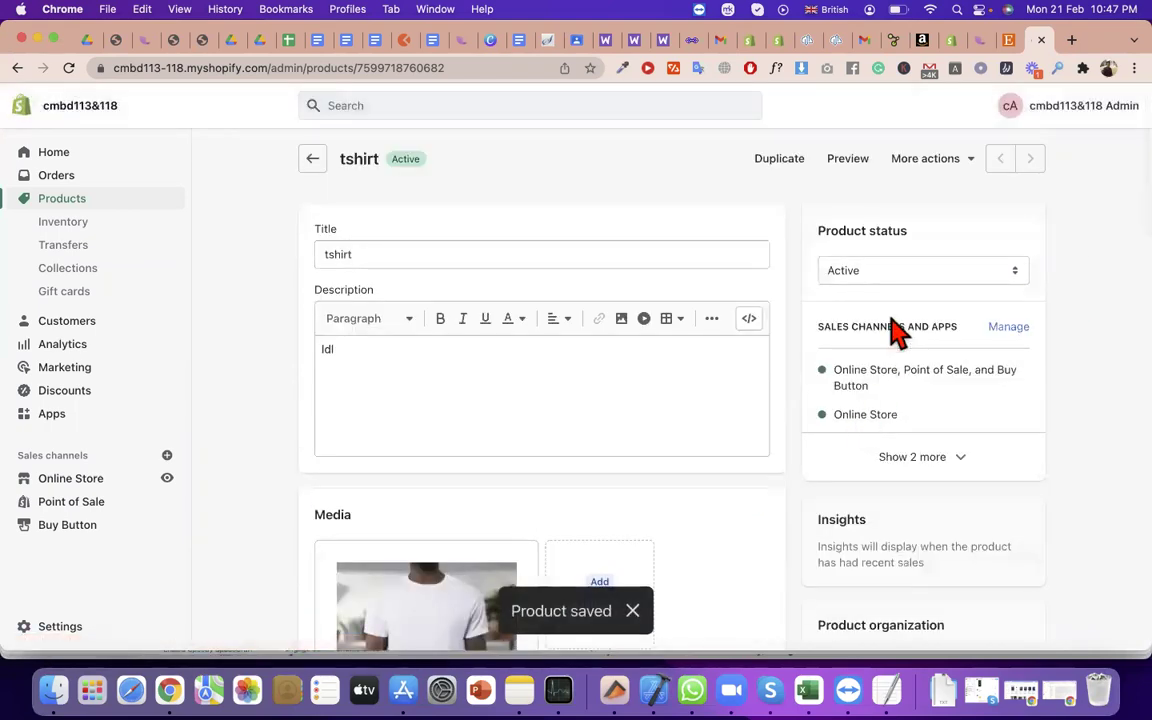
# Enable 'Continue selling when out of stock' for the tshirt and save again
pyautogui.scroll(-10, 818, 540)
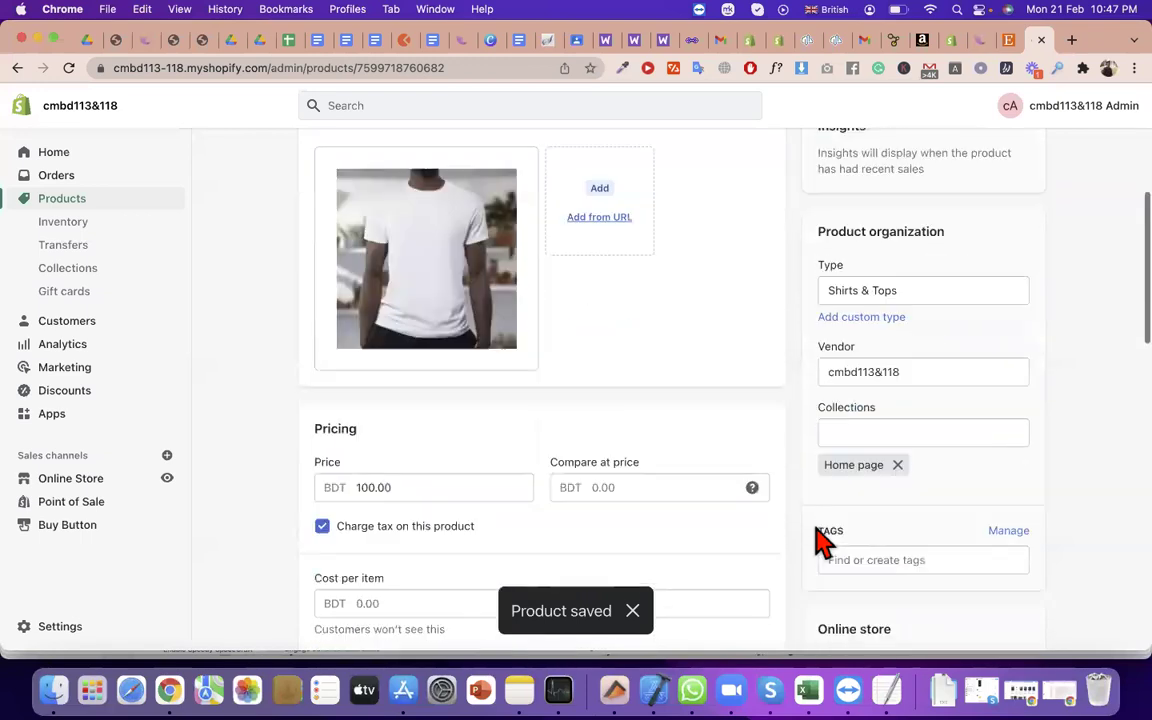
pyautogui.scroll(8, 818, 540)
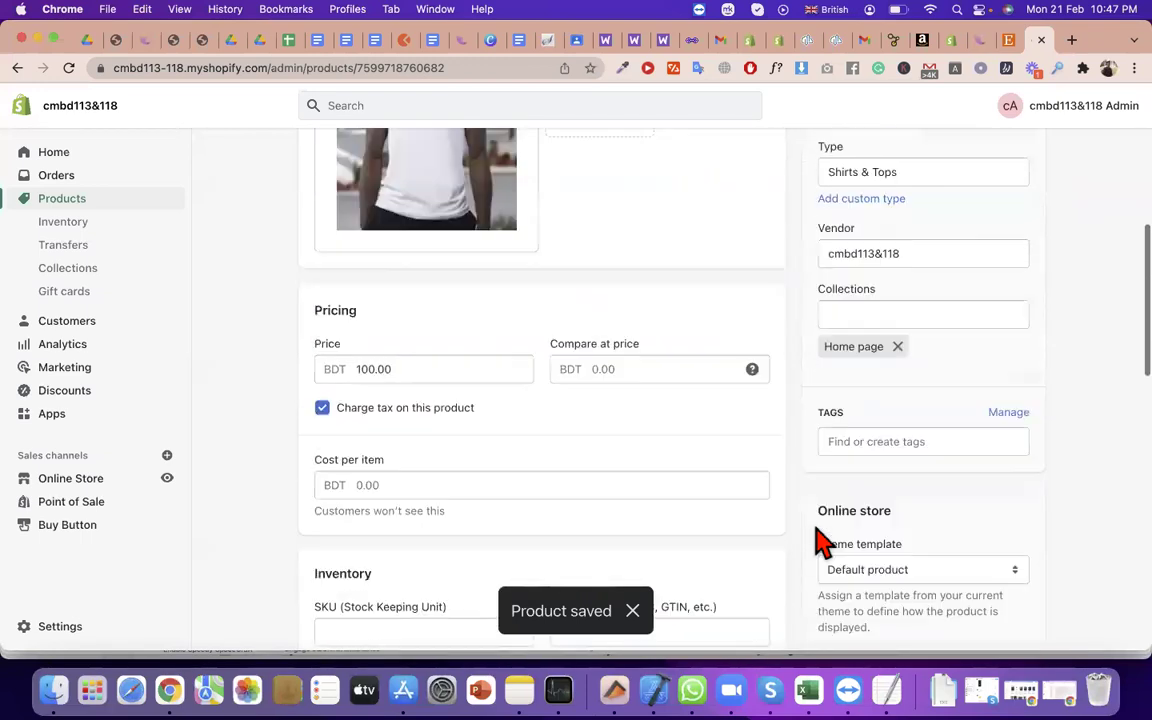
pyautogui.scroll(-7, 507, 406)
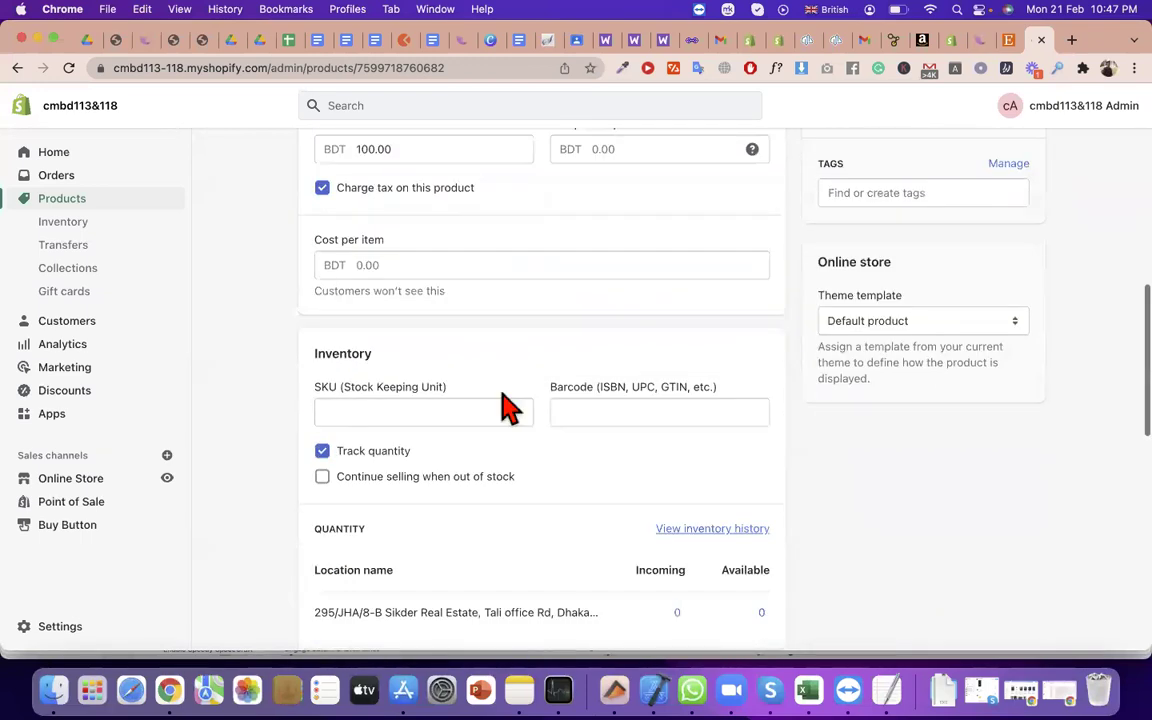
pyautogui.scroll(3, 507, 406)
pyautogui.click(322, 320)
pyautogui.click(1020, 106)
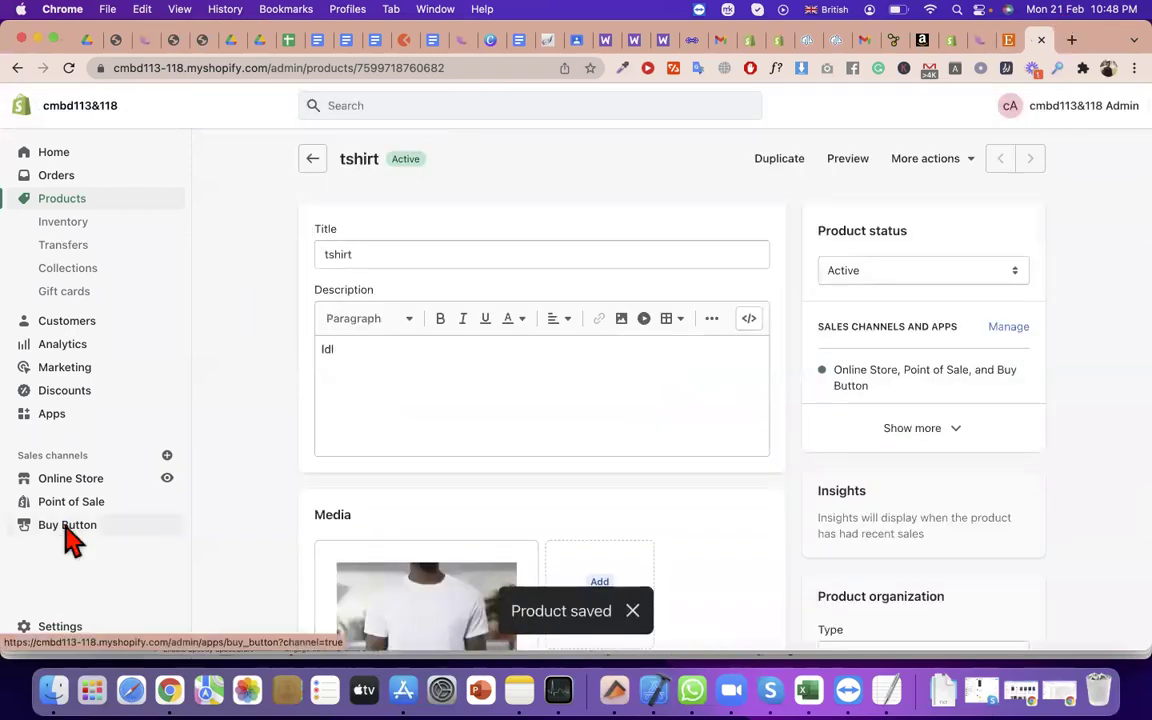
# Create a Product Buy Button in the Buy Button channel with the tshirt selected as its product
pyautogui.click(67, 527)
pyautogui.click(720, 483)
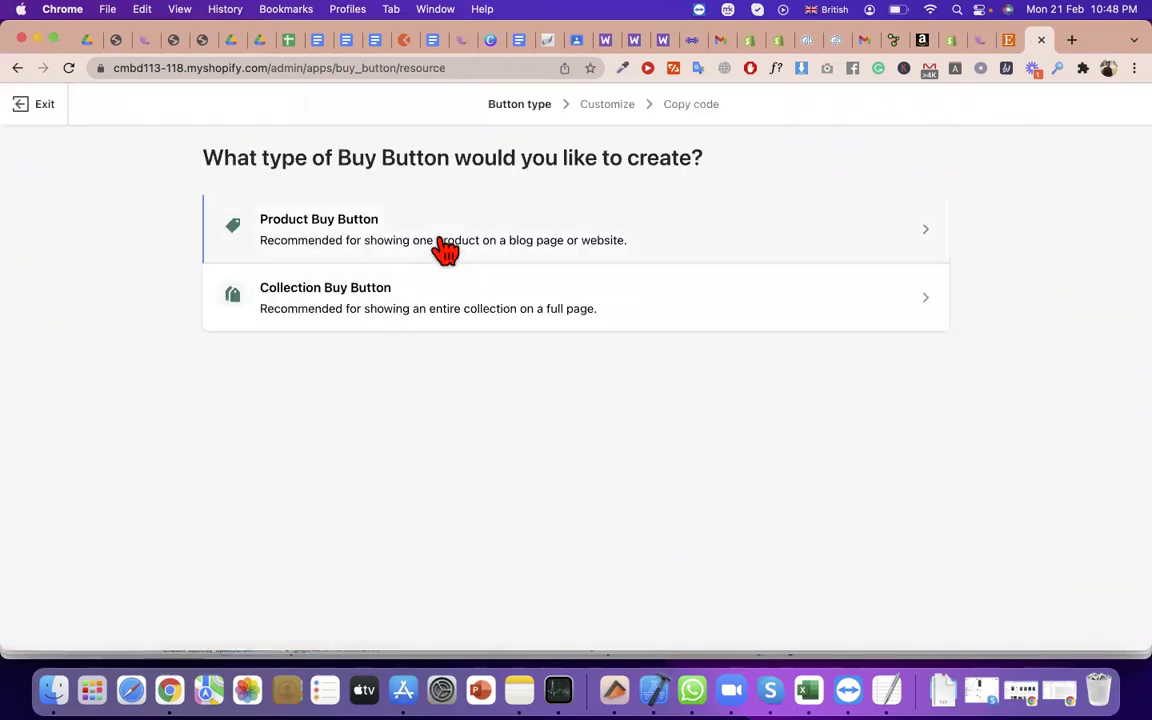
pyautogui.click(445, 250)
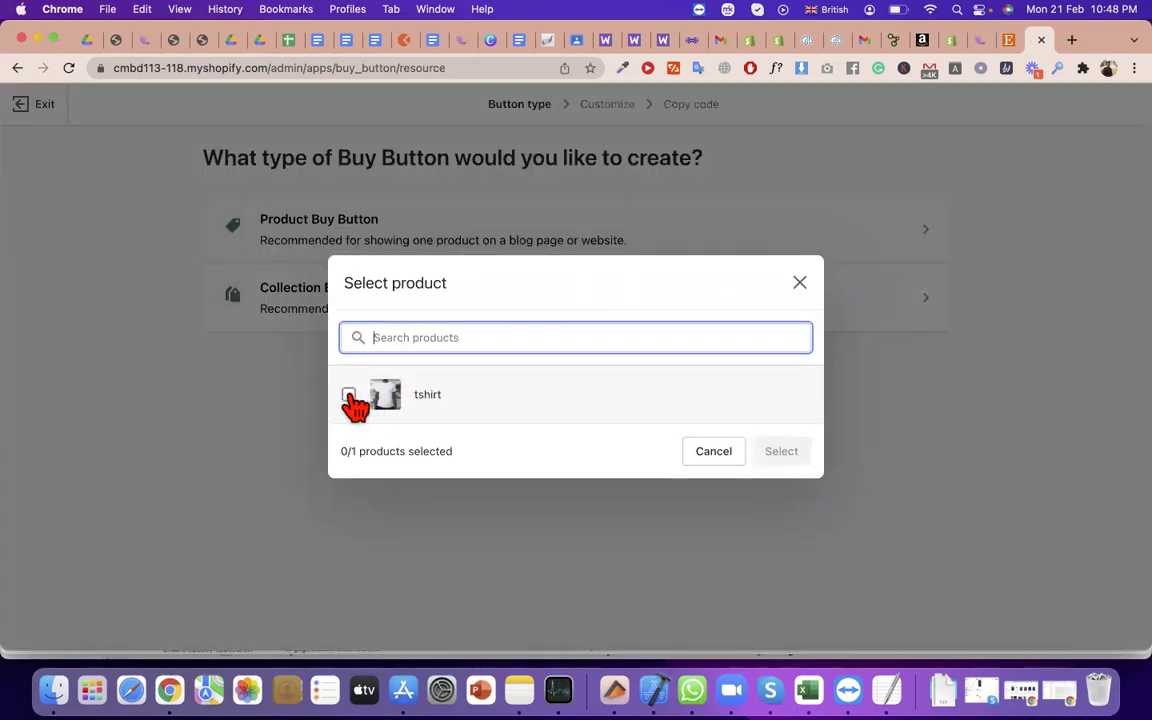
pyautogui.click(349, 396)
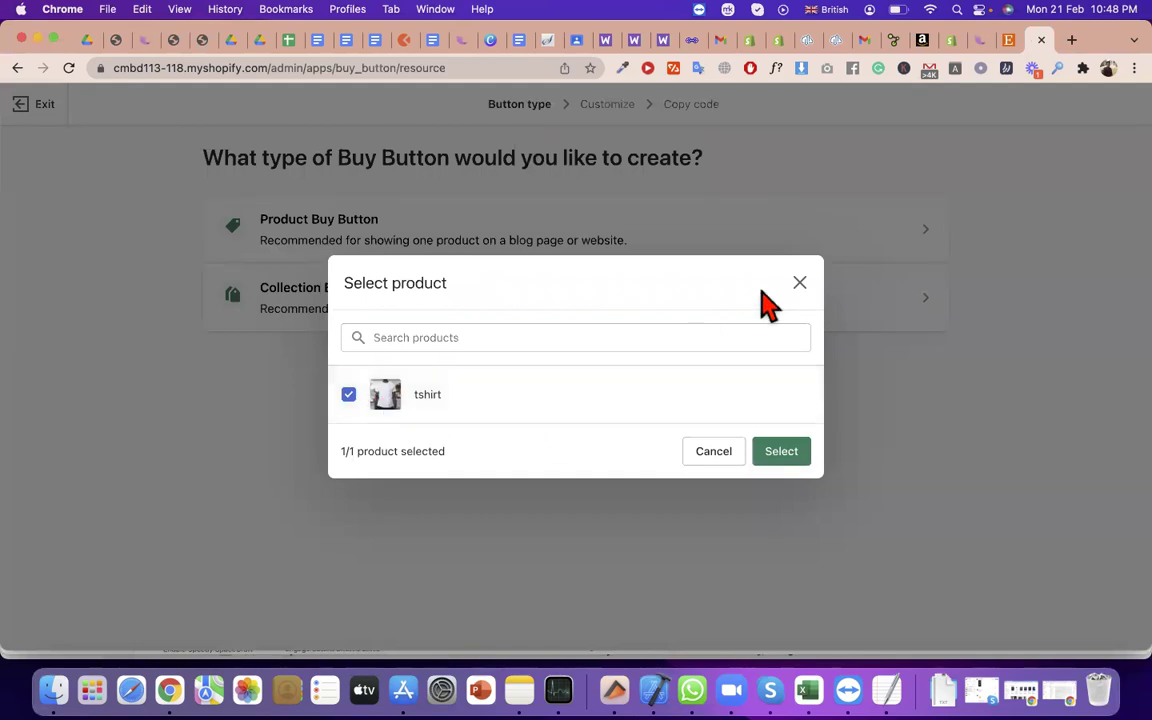
pyautogui.click(800, 283)
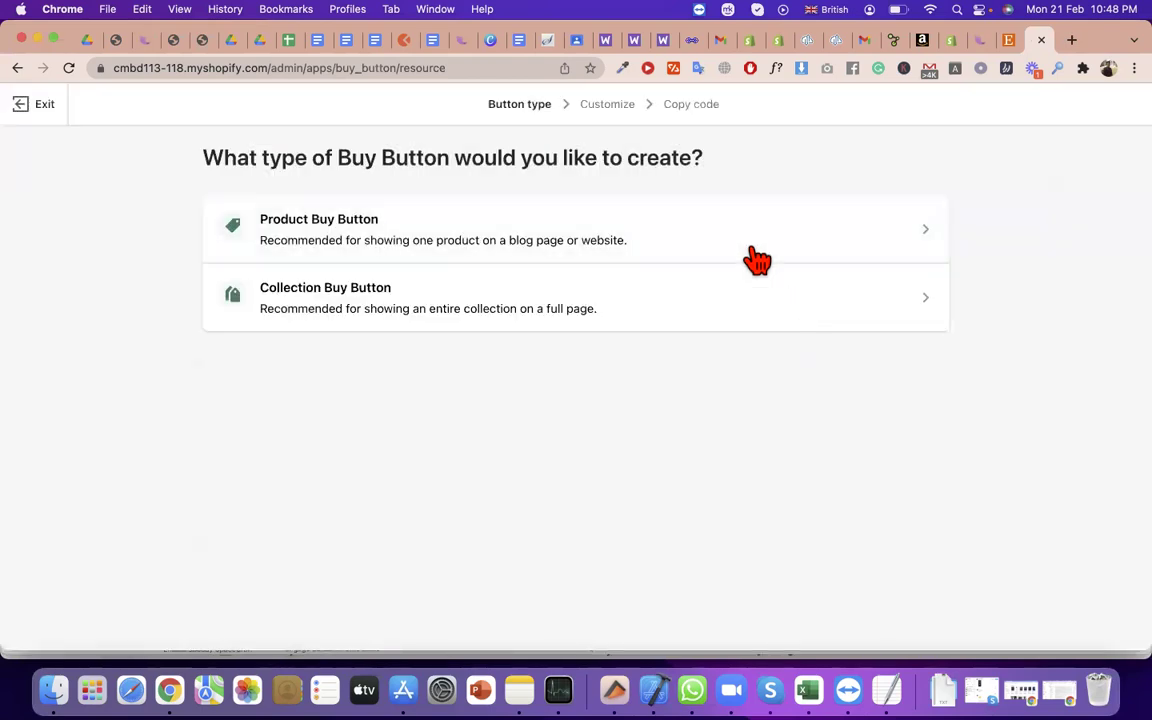
pyautogui.click(712, 228)
pyautogui.click(349, 395)
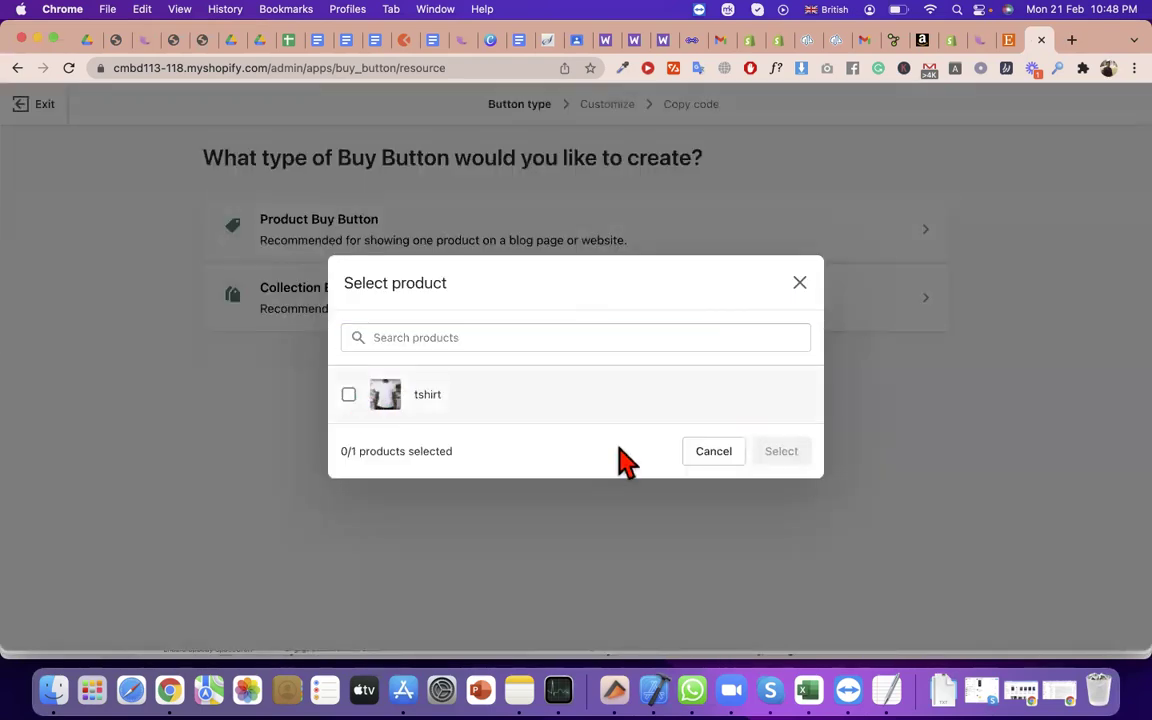
pyautogui.click(795, 452)
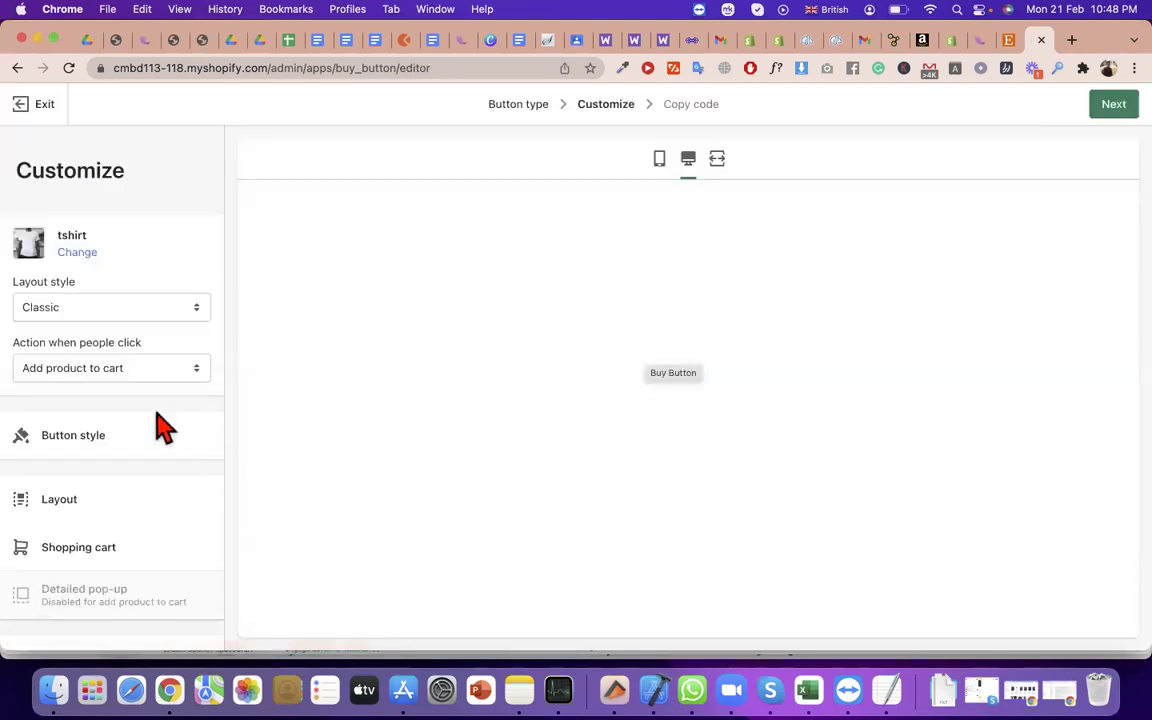
# Preview the Full view and Basic layouts, then keep Classic with Add product to cart
pyautogui.click(98, 311)
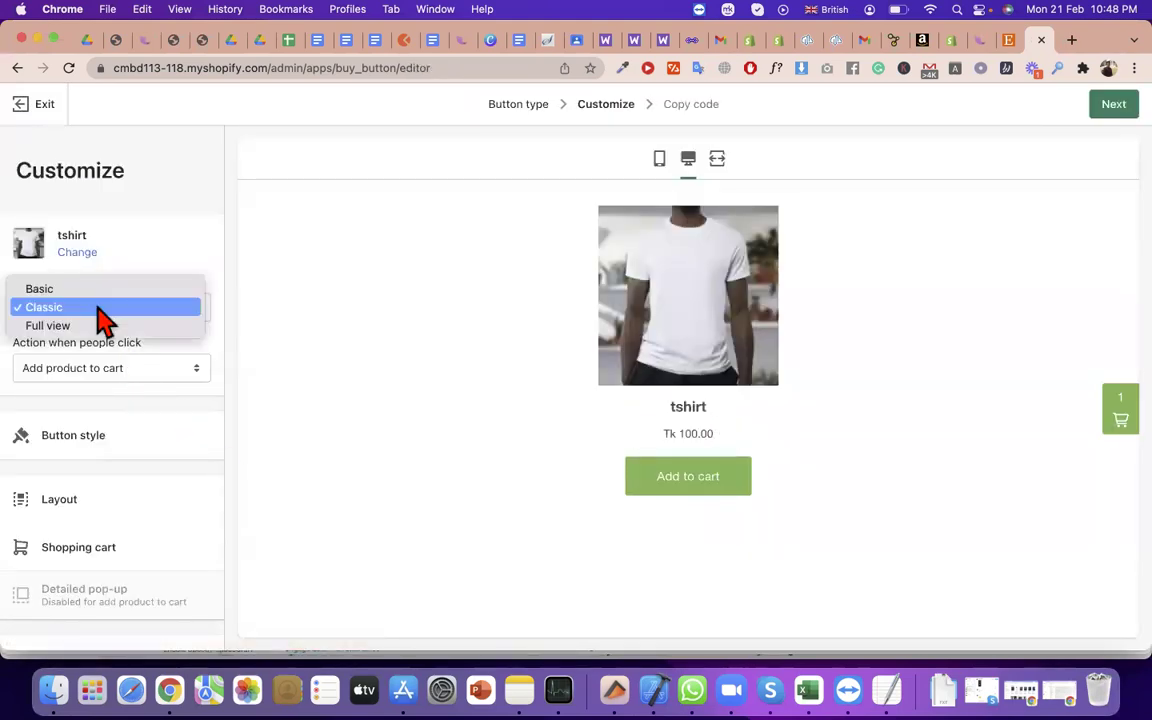
pyautogui.click(110, 326)
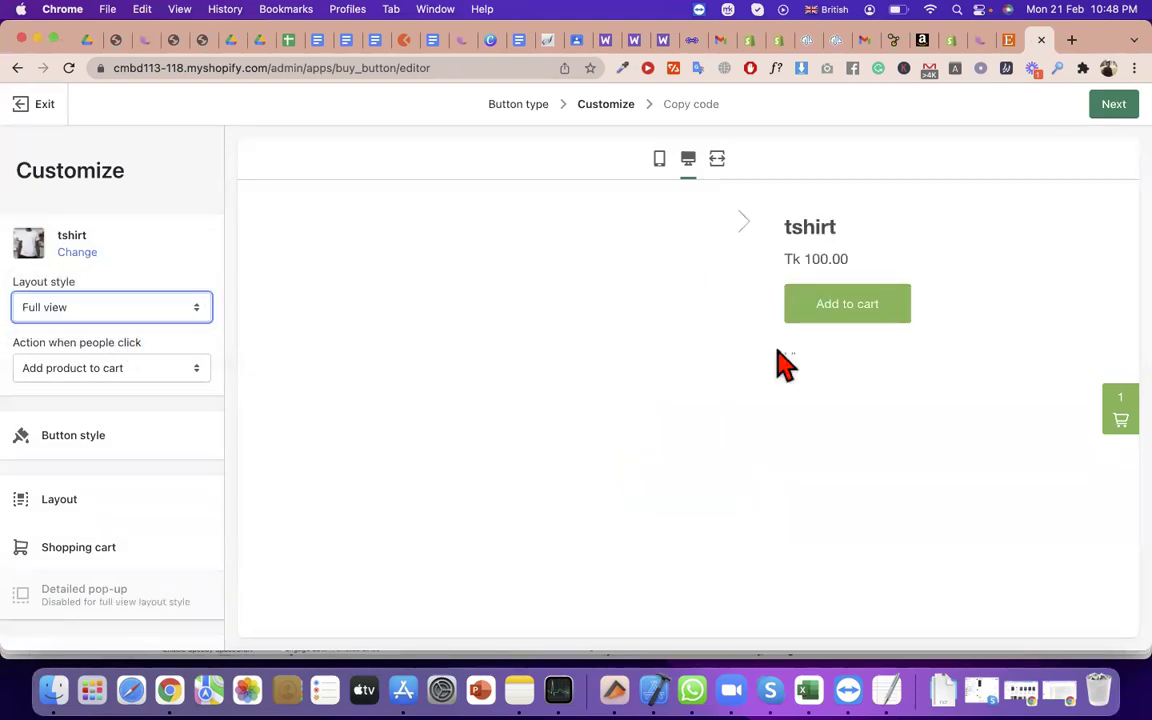
pyautogui.click(118, 307)
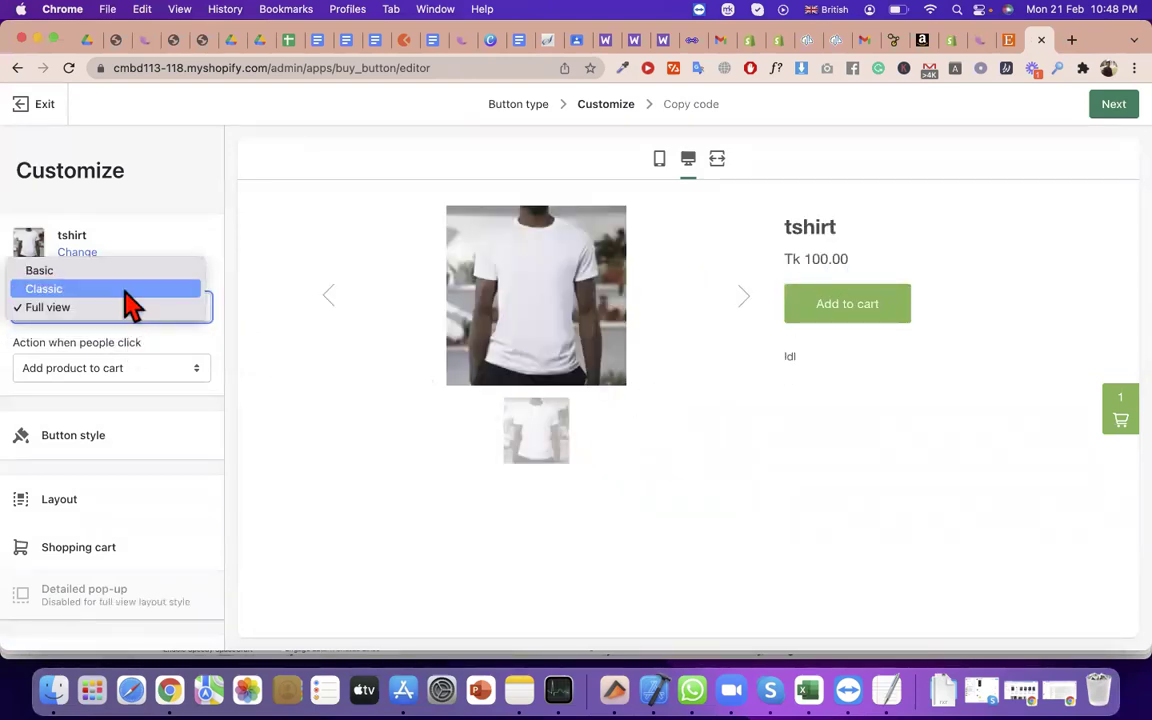
pyautogui.click(123, 289)
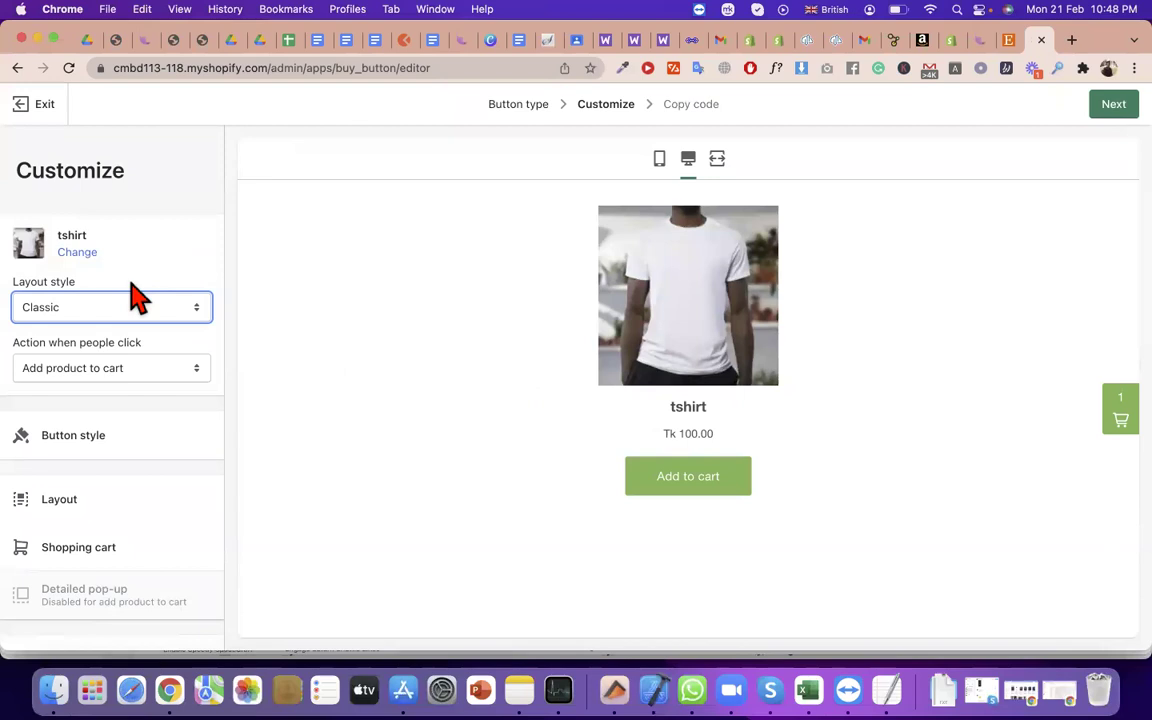
pyautogui.click(130, 307)
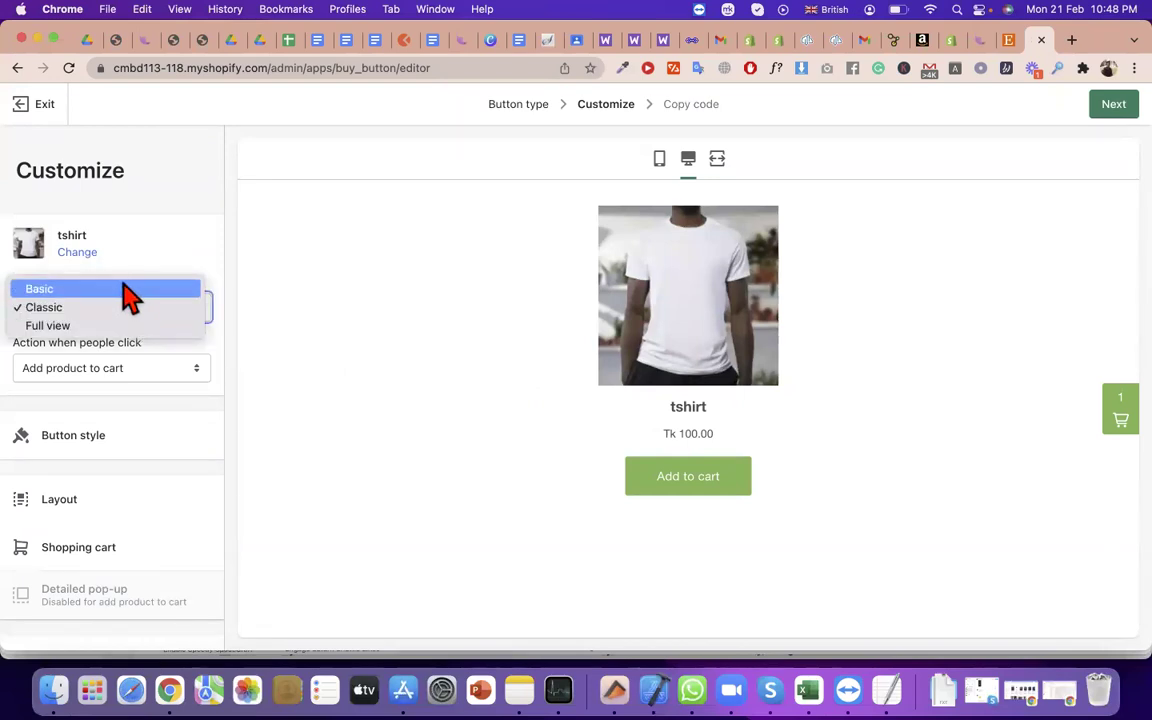
pyautogui.click(130, 290)
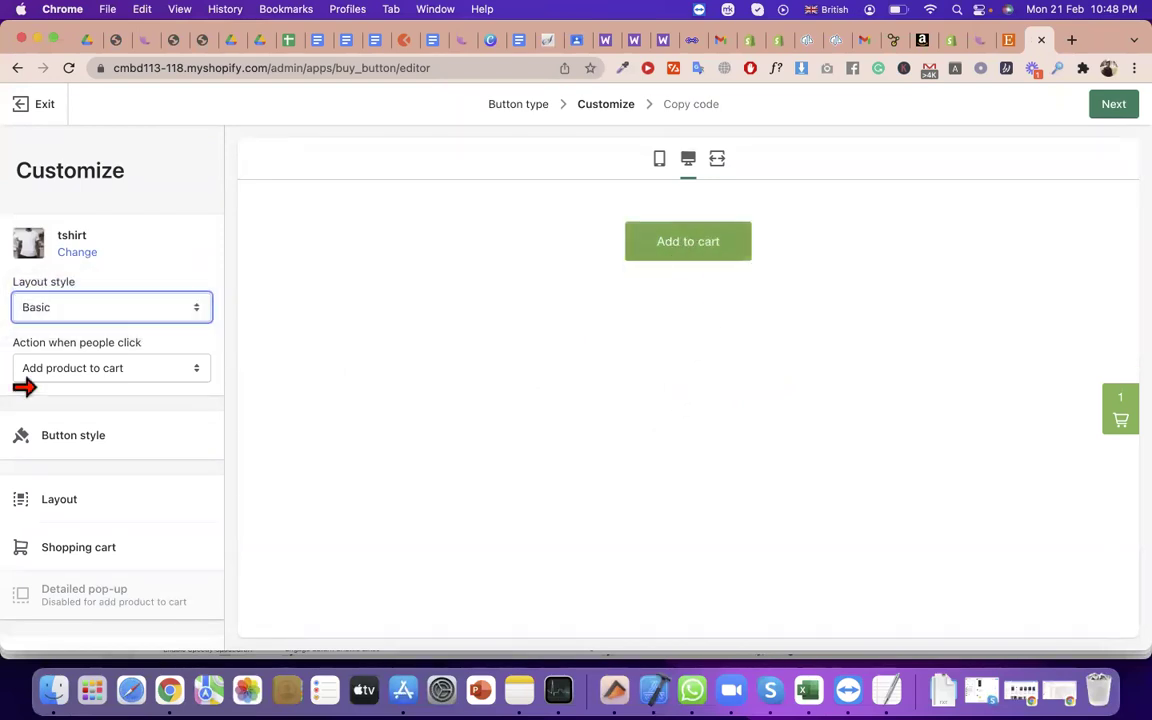
pyautogui.click(64, 318)
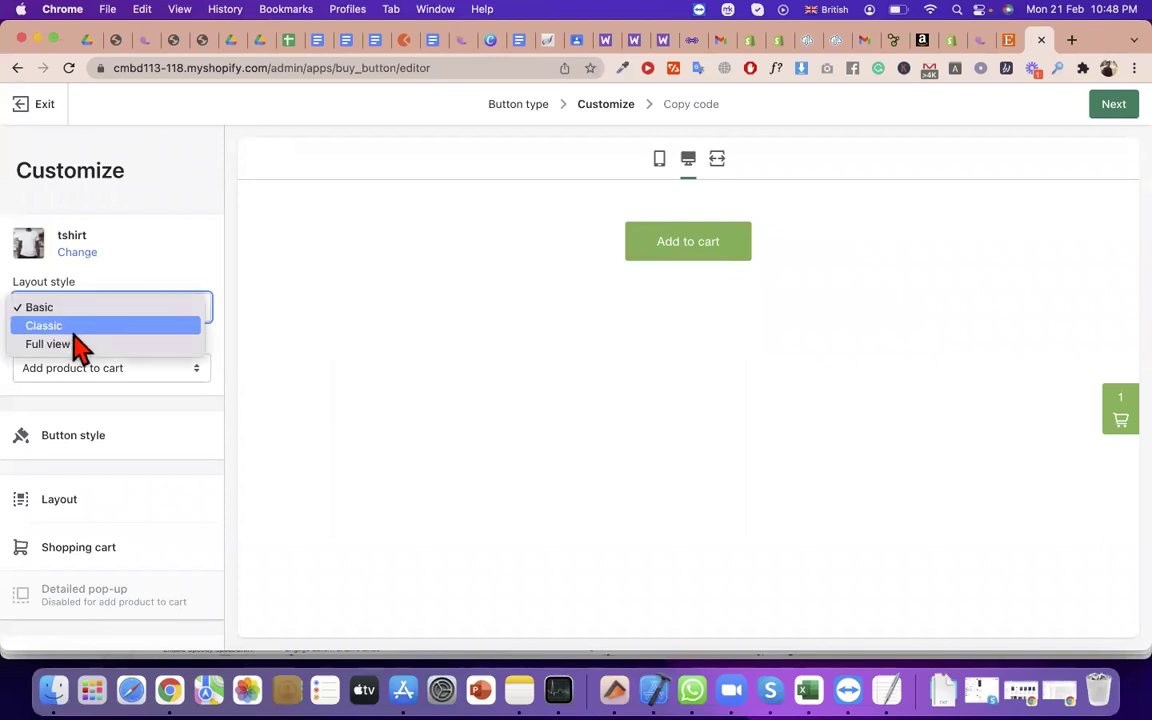
pyautogui.click(74, 326)
pyautogui.click(95, 370)
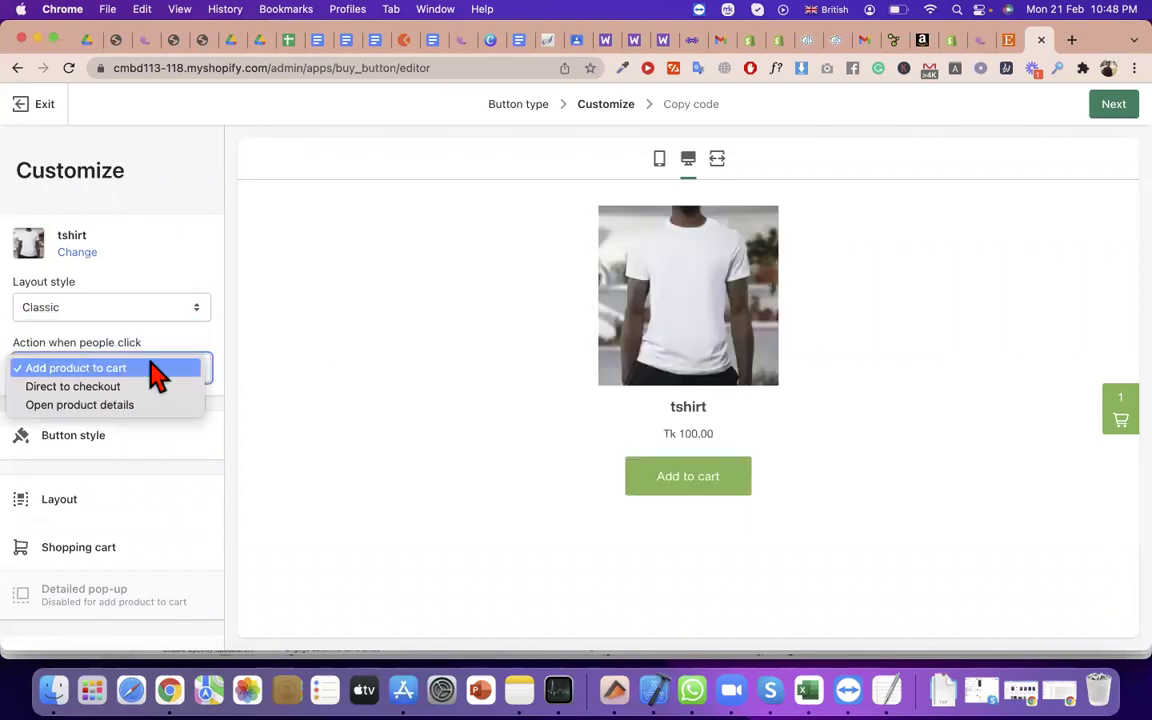
pyautogui.click(255, 375)
# Move to the embed code step and copy the tshirt Buy Button code
pyautogui.scroll(-2, 108, 455)
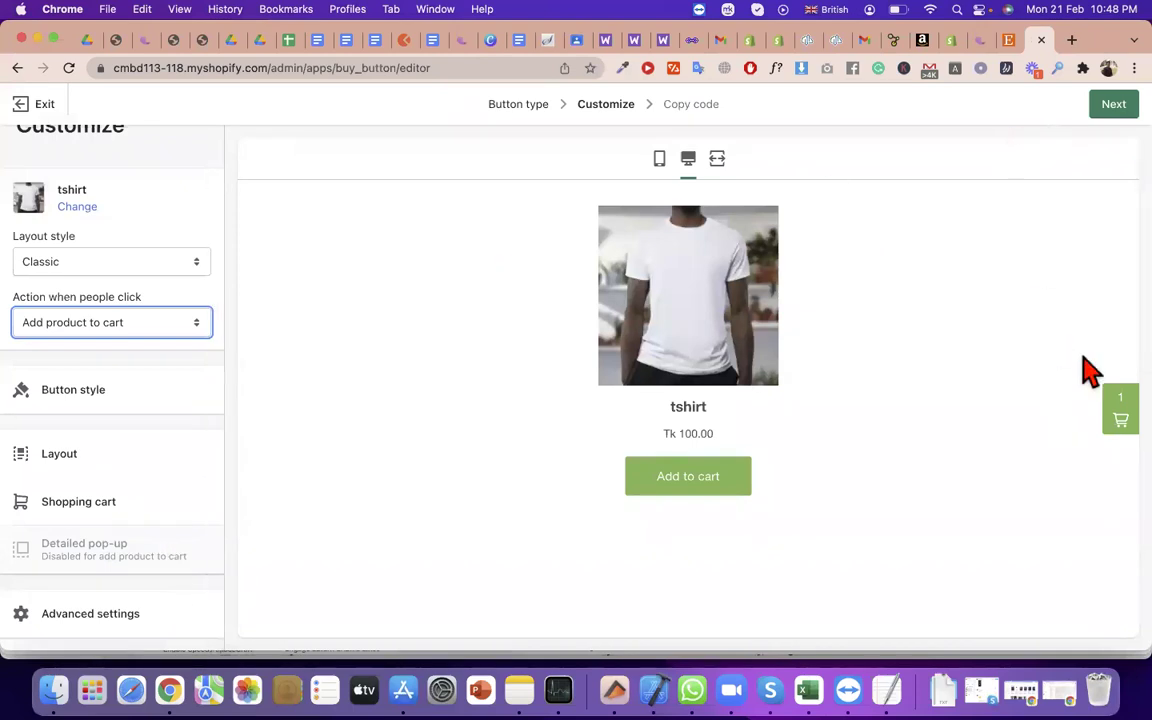
pyautogui.click(1113, 104)
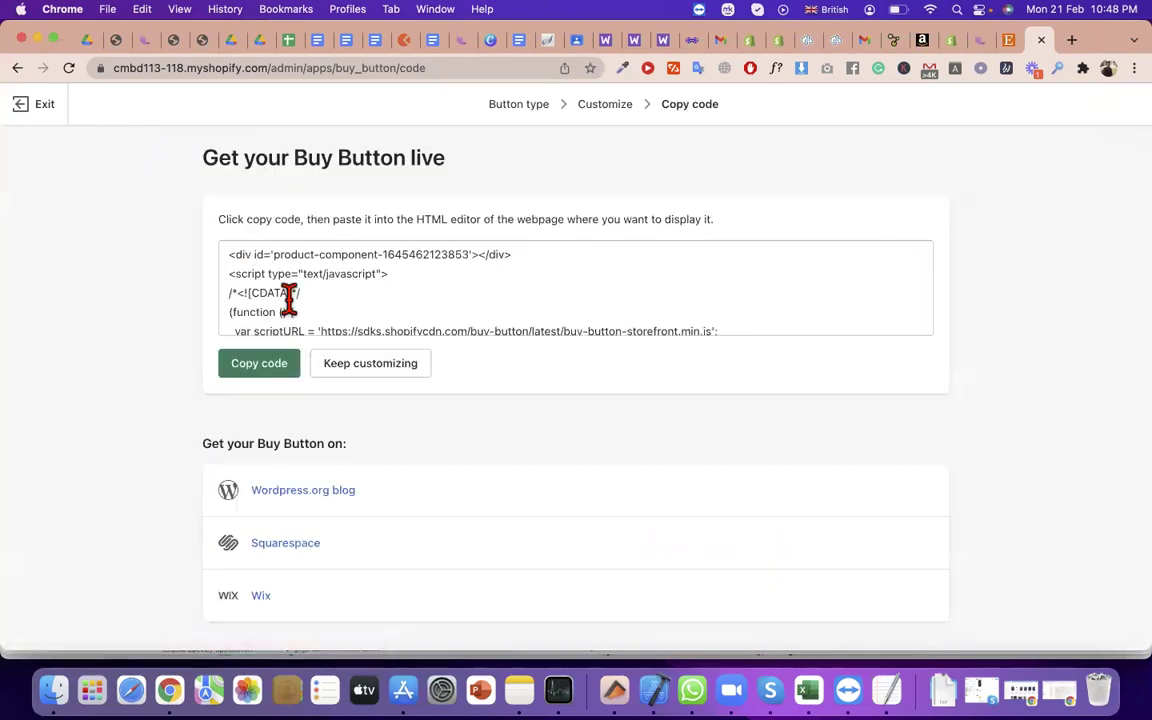
pyautogui.click(287, 364)
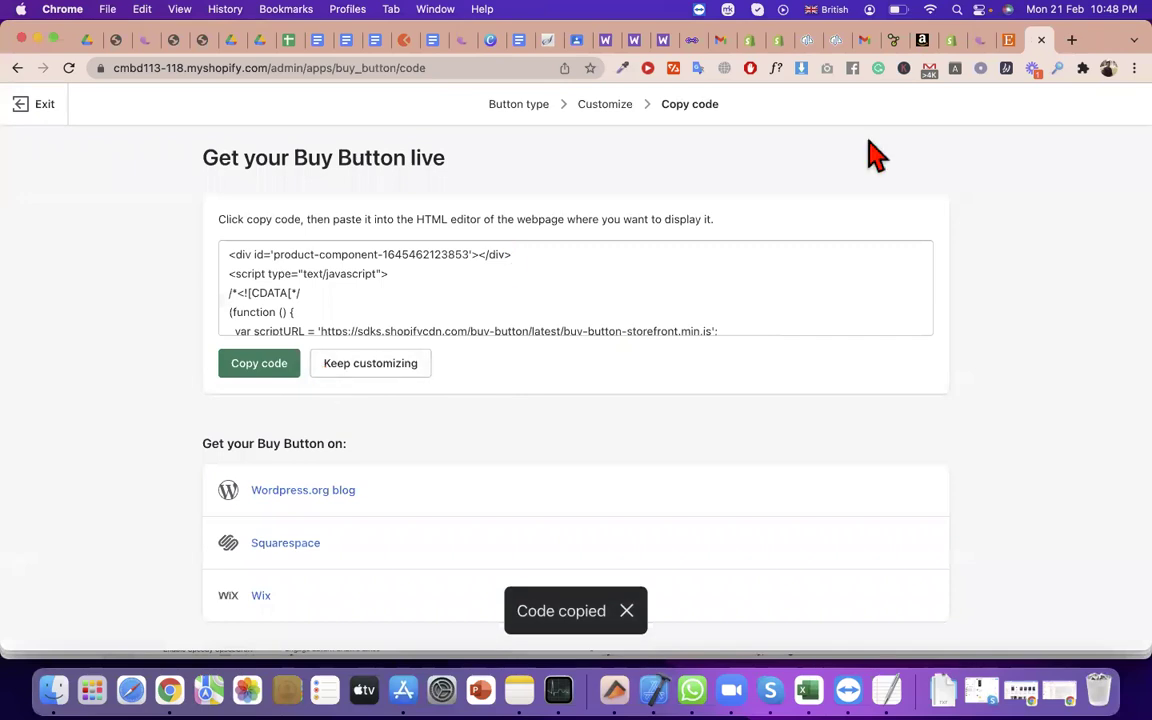
# Load the WordPress blog's front page by removing the admin path from the address
pyautogui.click(695, 44)
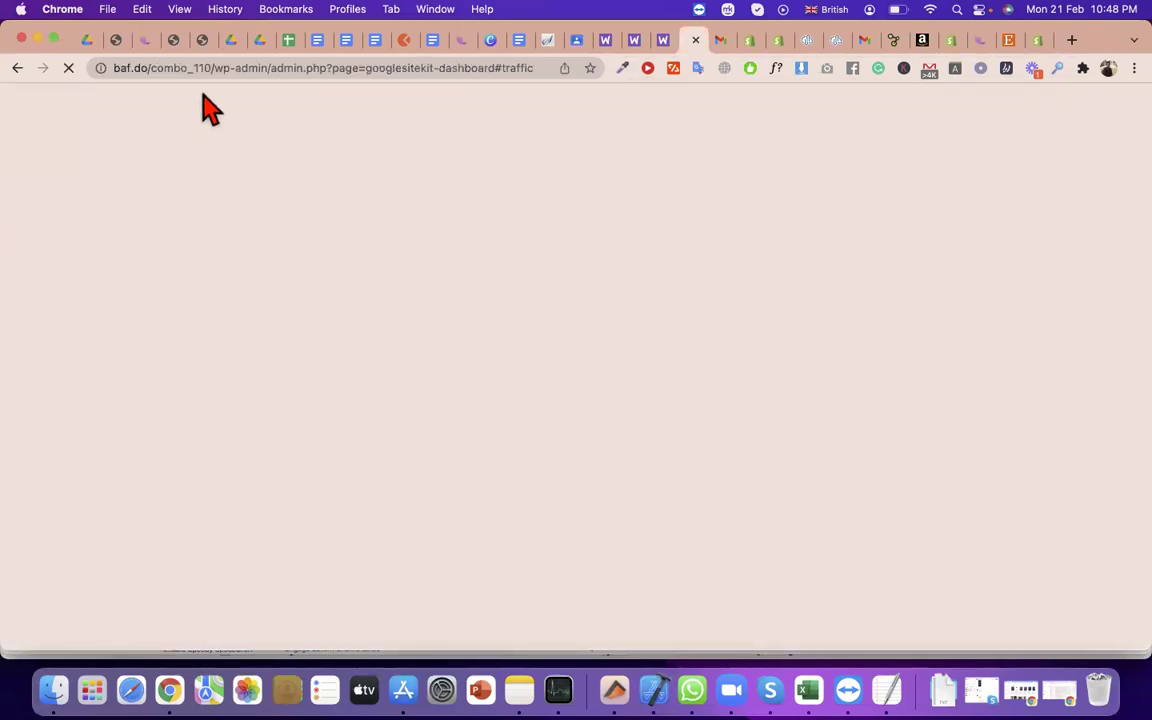
pyautogui.moveTo(211, 70); pyautogui.dragTo(428, 87)
pyautogui.press('BackSpace')
pyautogui.press('Return')
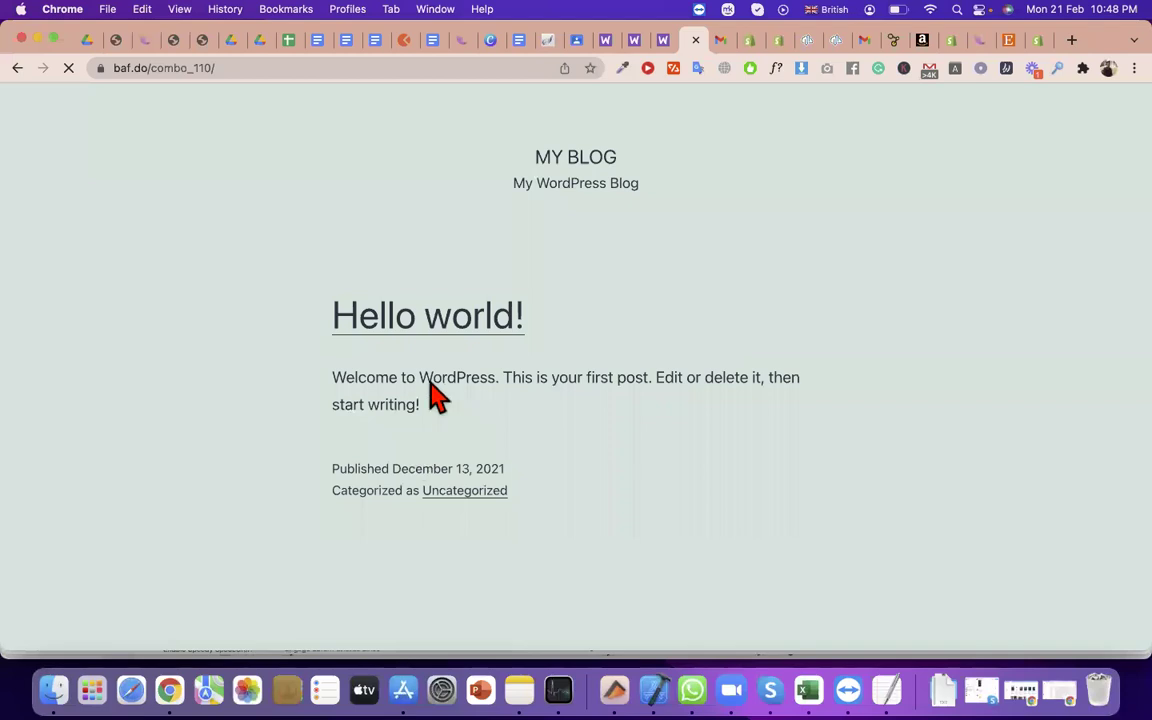
# Go to the blog's wp-admin address and log in to the WordPress Dashboard
pyautogui.click(270, 67)
pyautogui.click(270, 67)
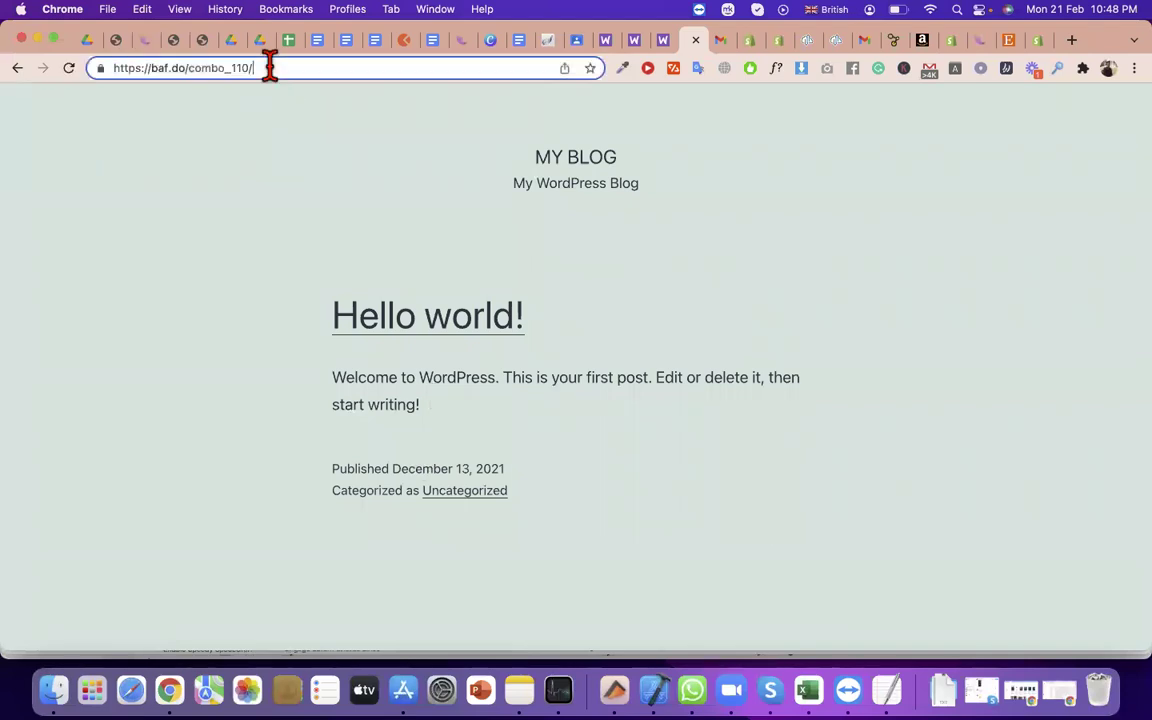
pyautogui.write('w')
pyautogui.press('Return')
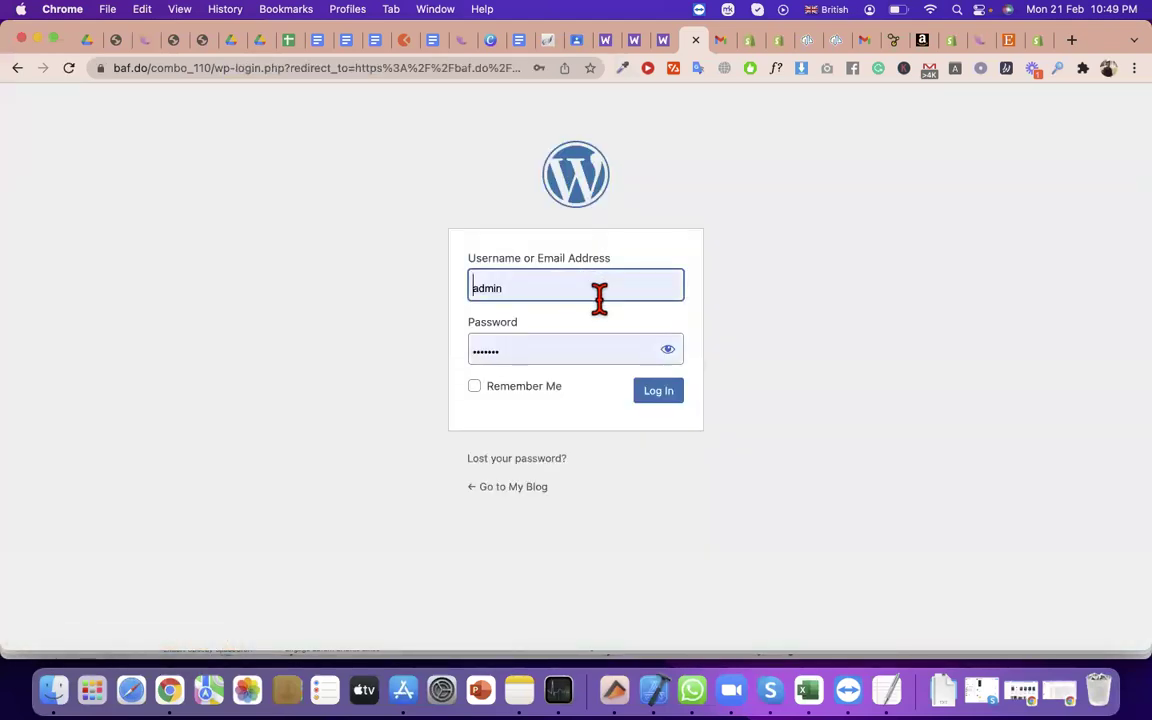
pyautogui.click(680, 390)
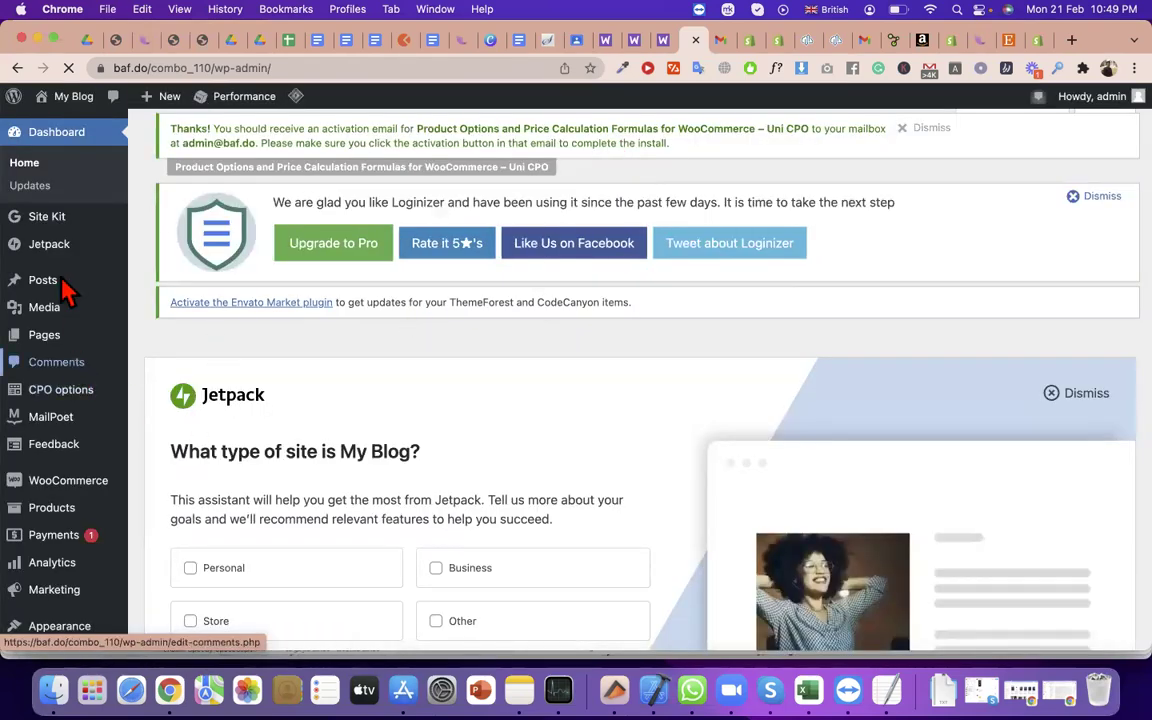
# Create a new post from Posts > Add New titled 'title', ready to add a block below
pyautogui.moveTo(70, 288)
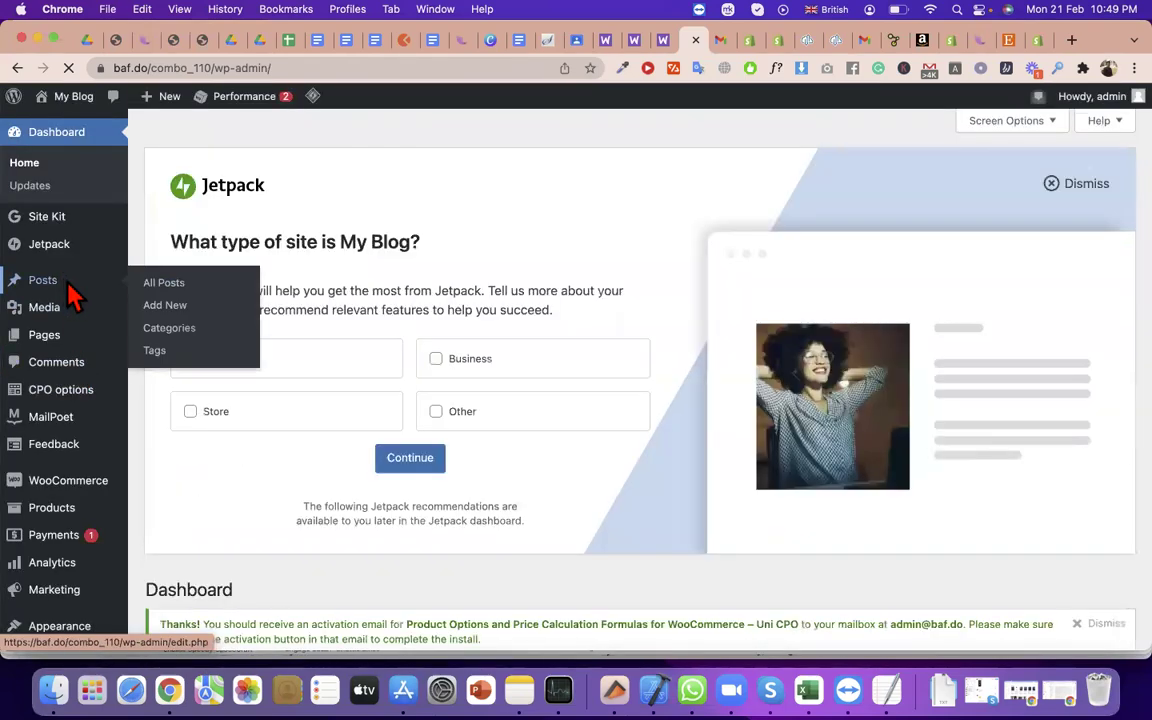
pyautogui.click(164, 314)
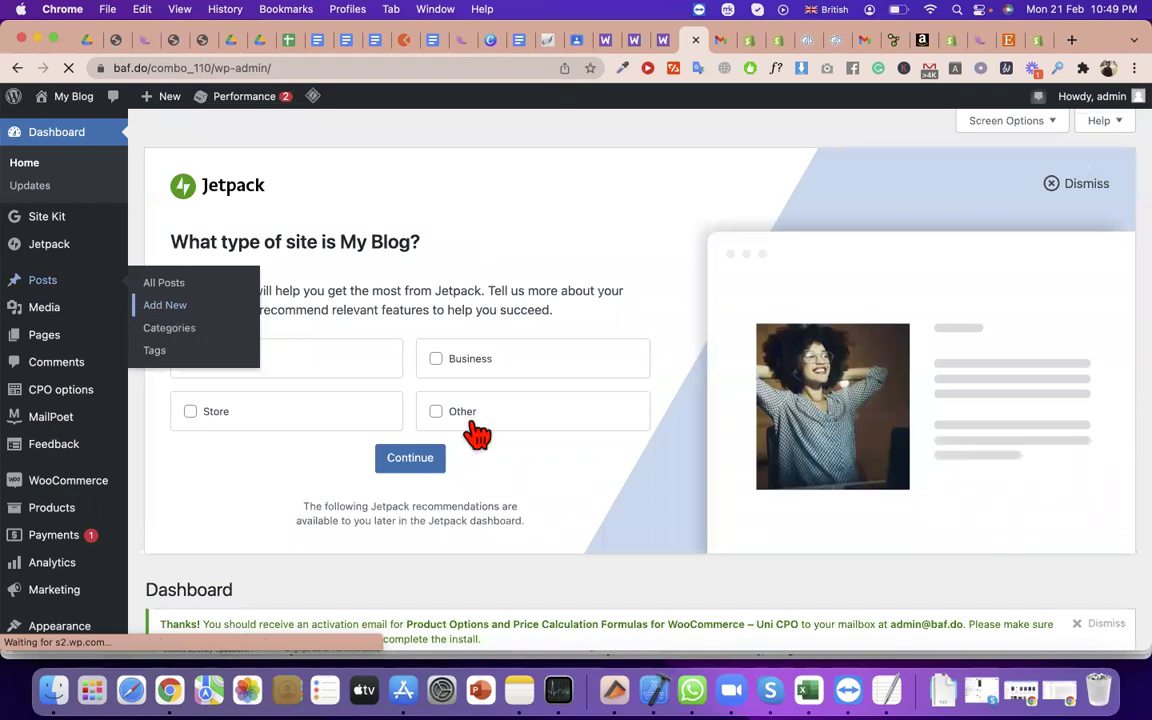
pyautogui.tripleClick(556, 289)
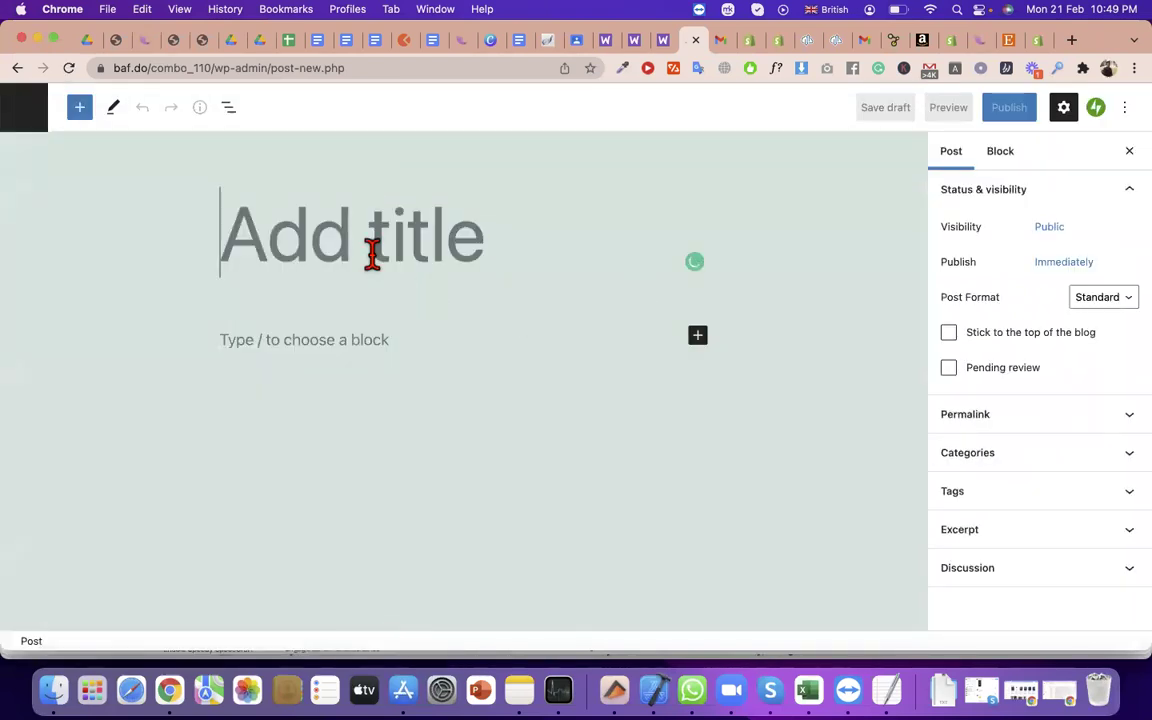
pyautogui.write('tit')
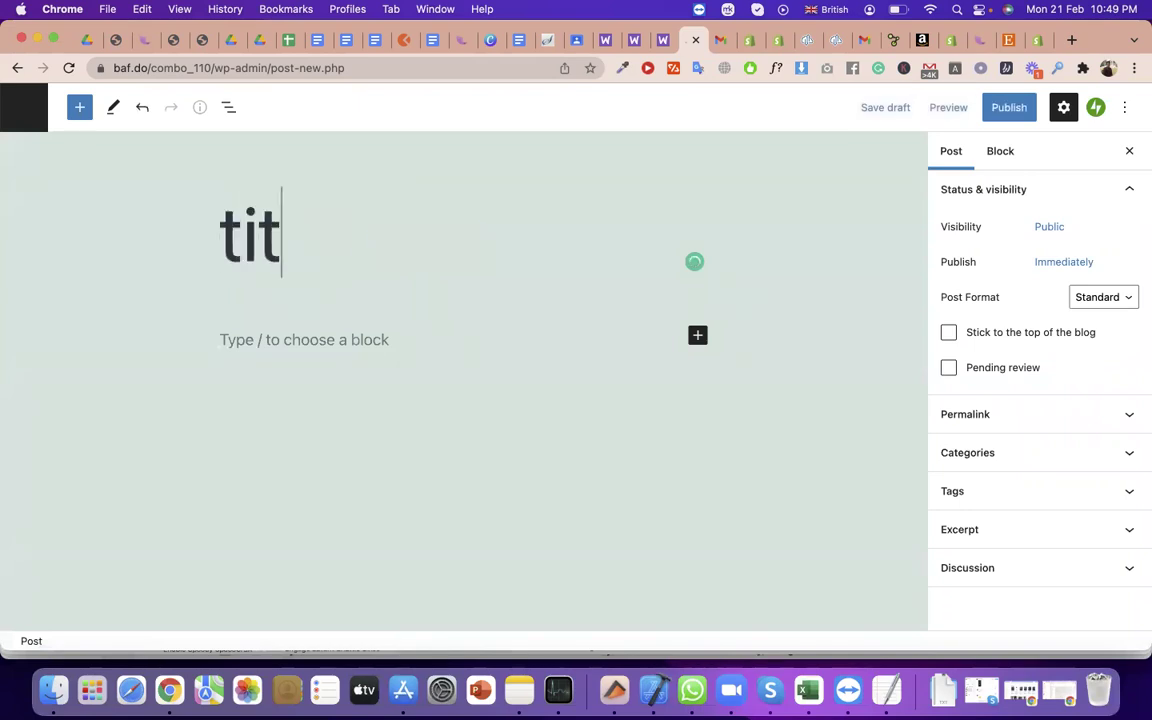
pyautogui.write('le')
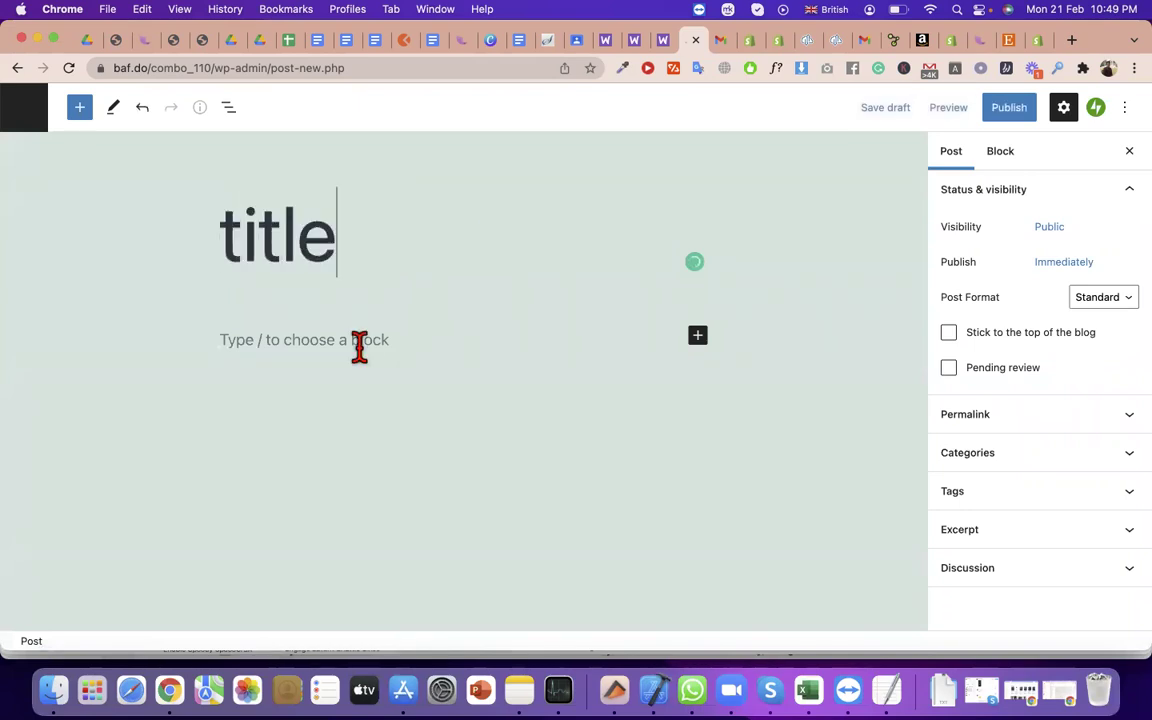
pyautogui.click(334, 338)
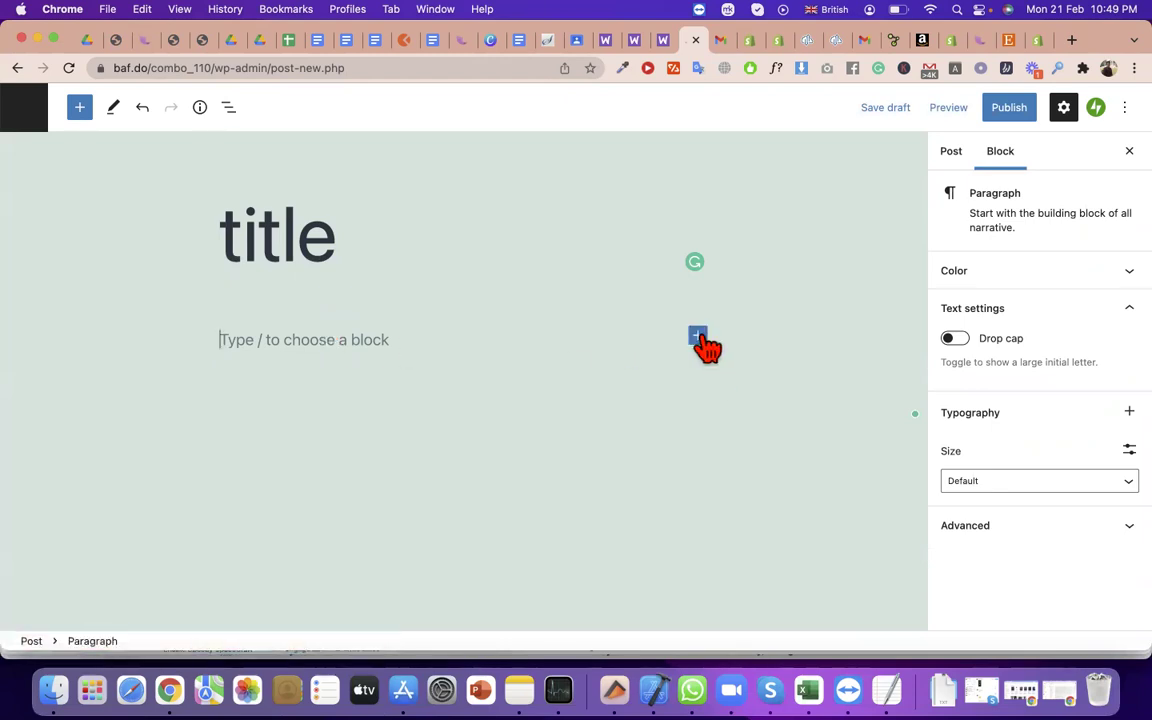
pyautogui.click(698, 335)
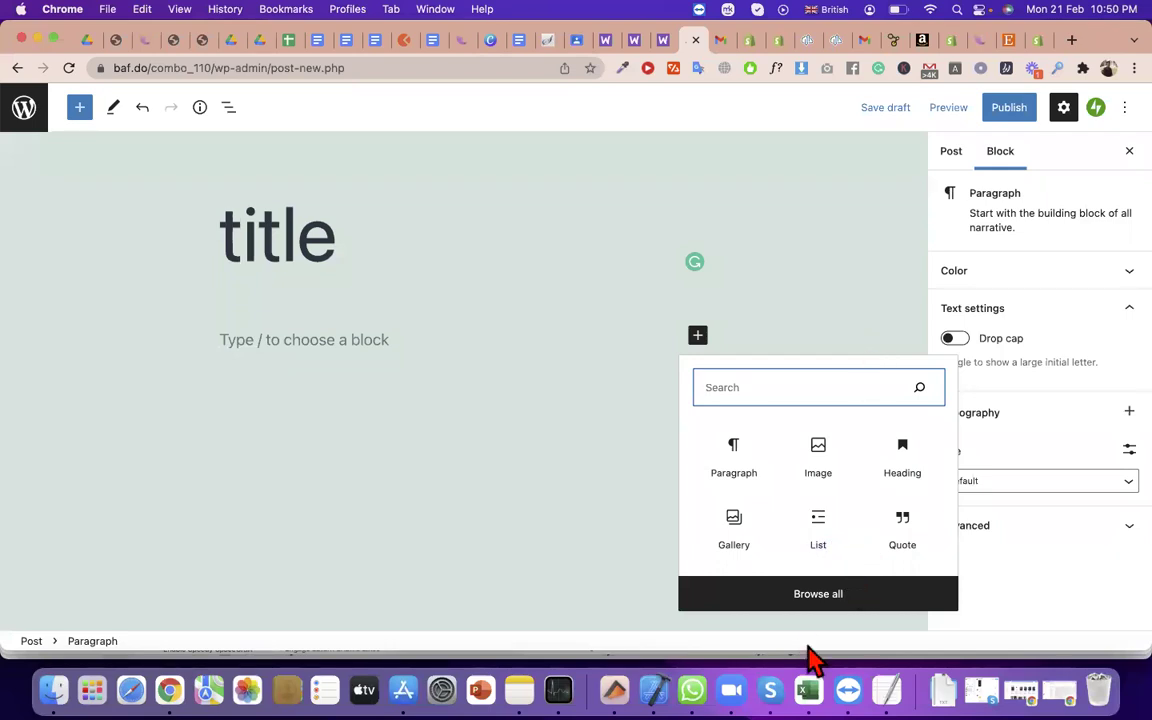
# Insert a Custom HTML block from the Widgets section and paste the Buy Button script into it
pyautogui.click(820, 595)
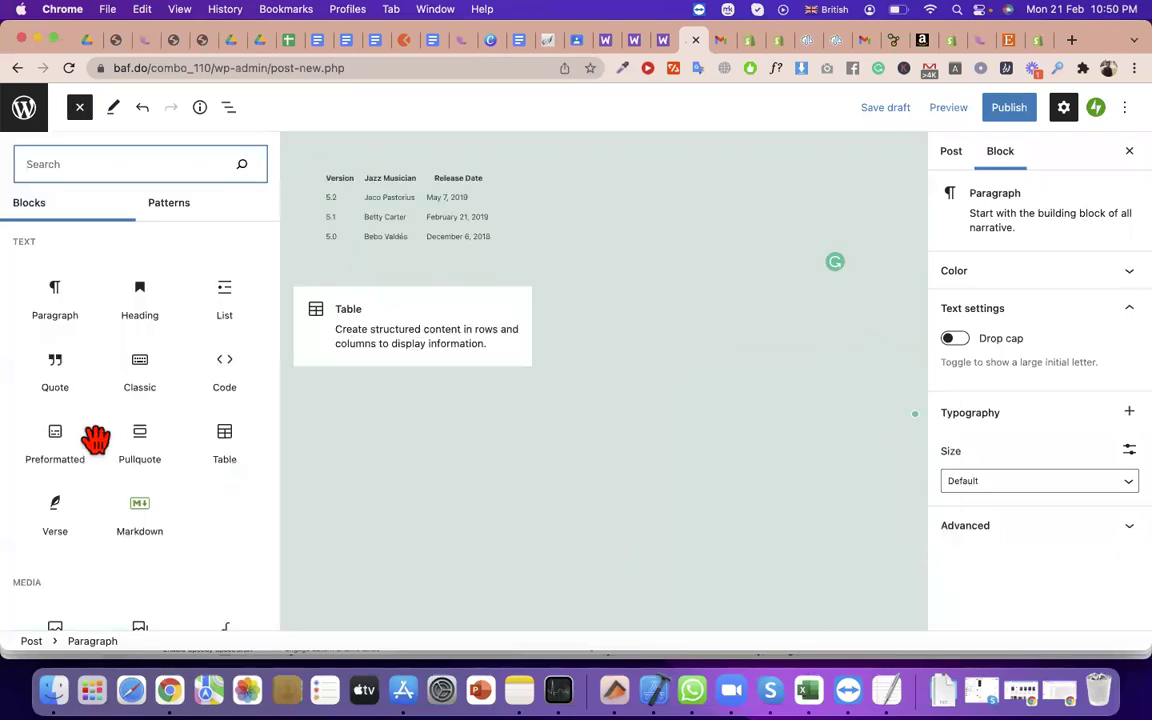
pyautogui.scroll(-3, 120, 478)
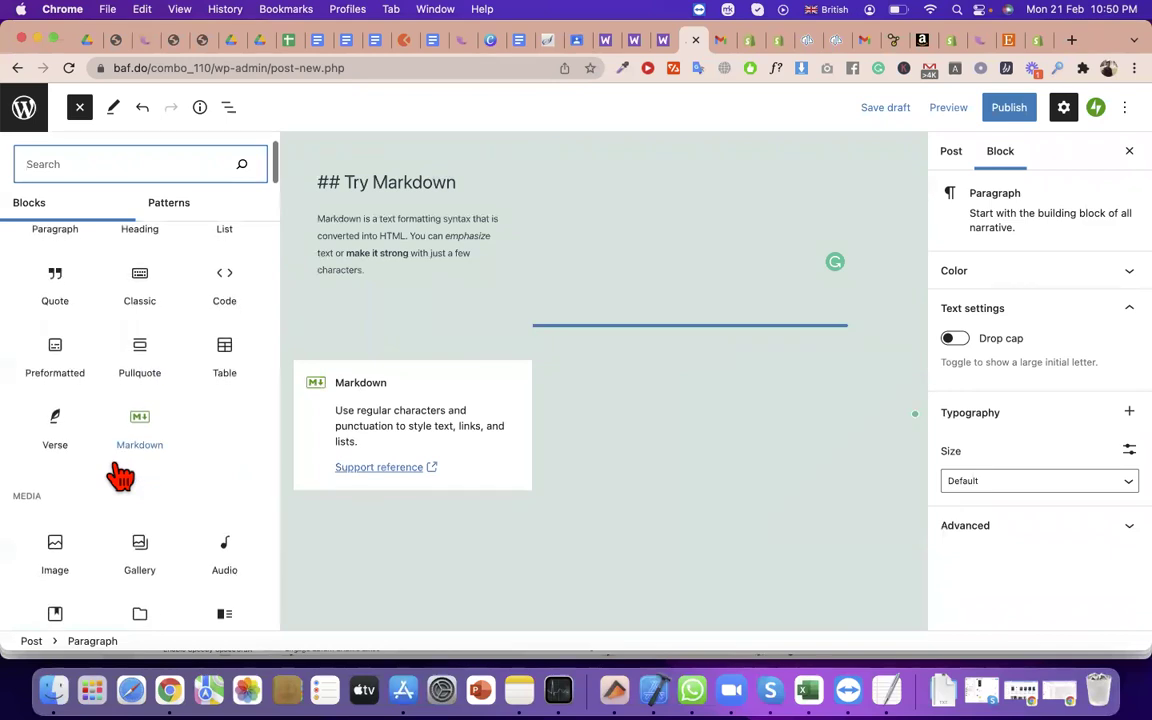
pyautogui.scroll(-2, 130, 490)
pyautogui.scroll(-6, 152, 540)
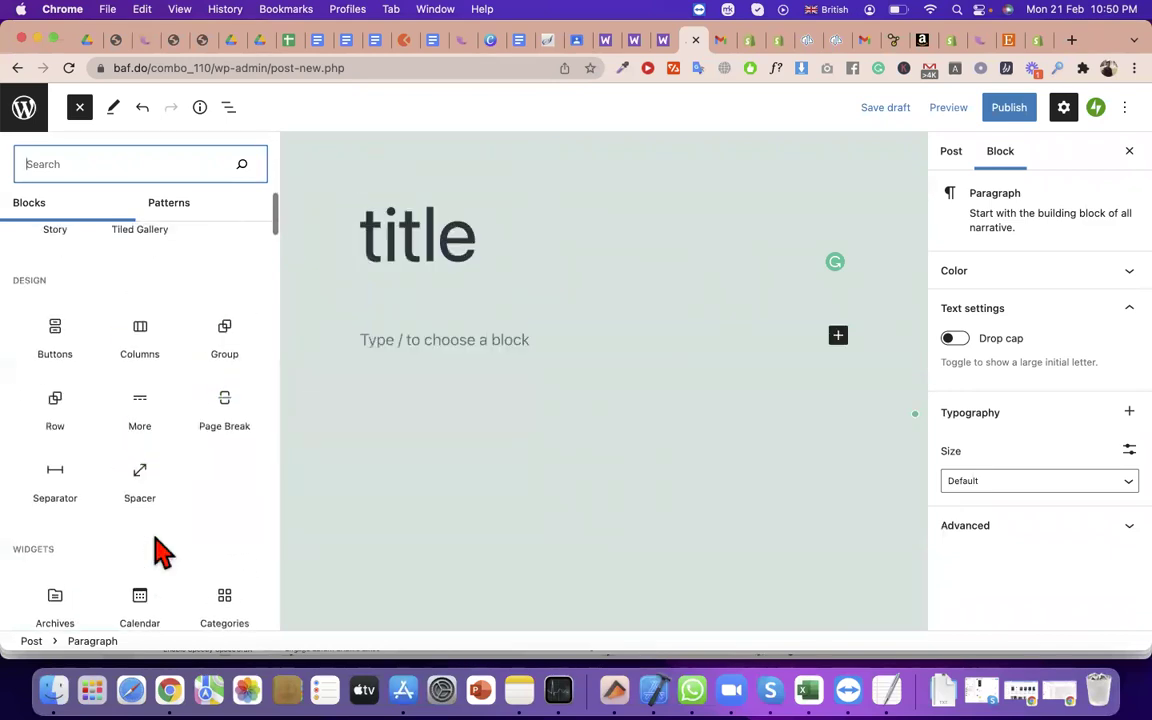
pyautogui.scroll(-2, 55, 435)
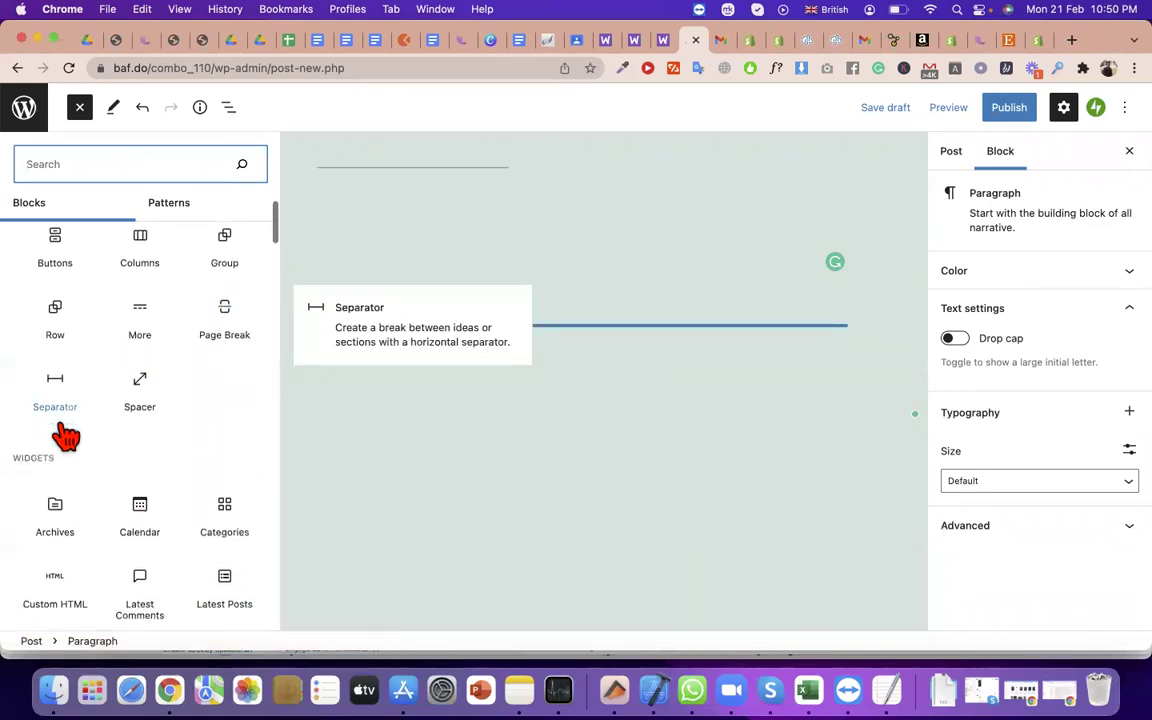
pyautogui.scroll(-1, 65, 437)
pyautogui.click(62, 487)
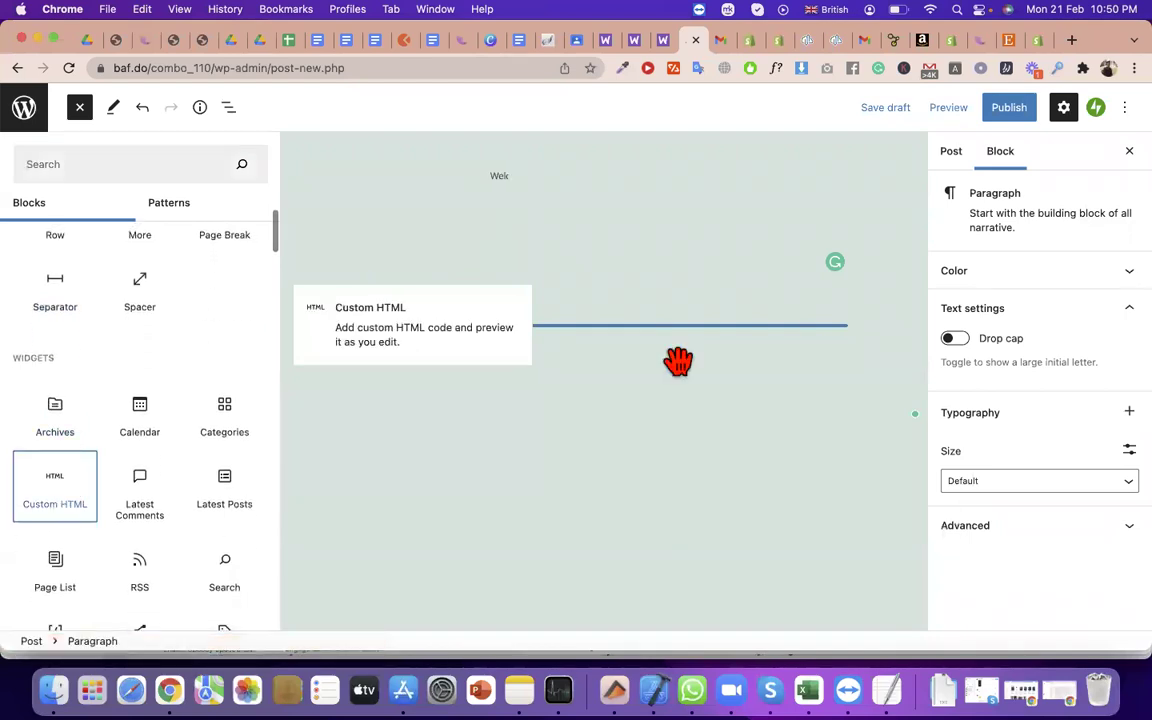
pyautogui.click(517, 337)
pyautogui.press('super+v')
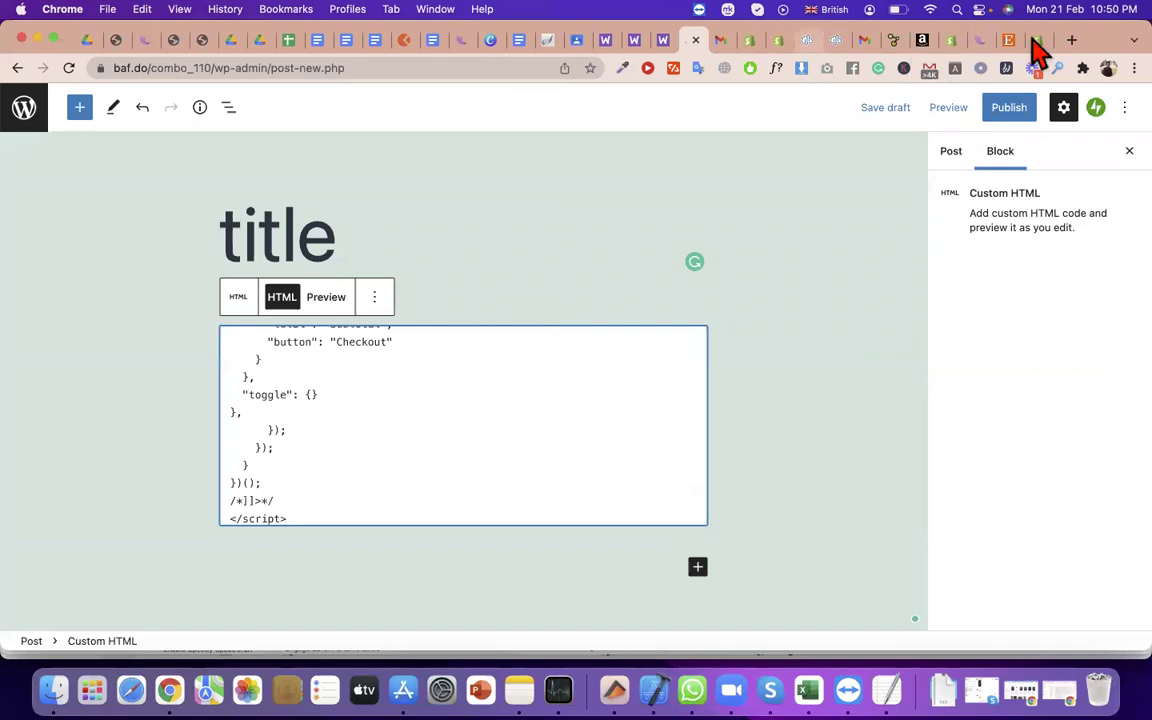
# Glance at the Shopify code tab, then return to the editor and move its tab to the end
pyautogui.press('super+9')
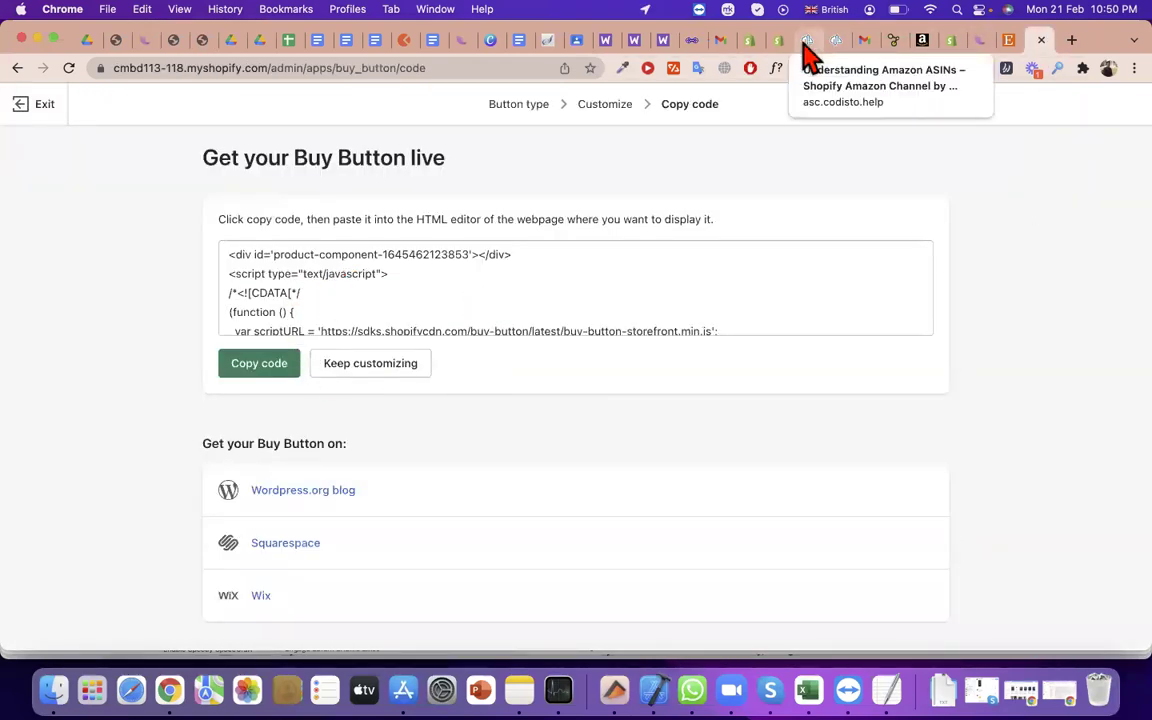
pyautogui.click(698, 42)
pyautogui.moveTo(901, 50); pyautogui.dragTo(1012, 46)
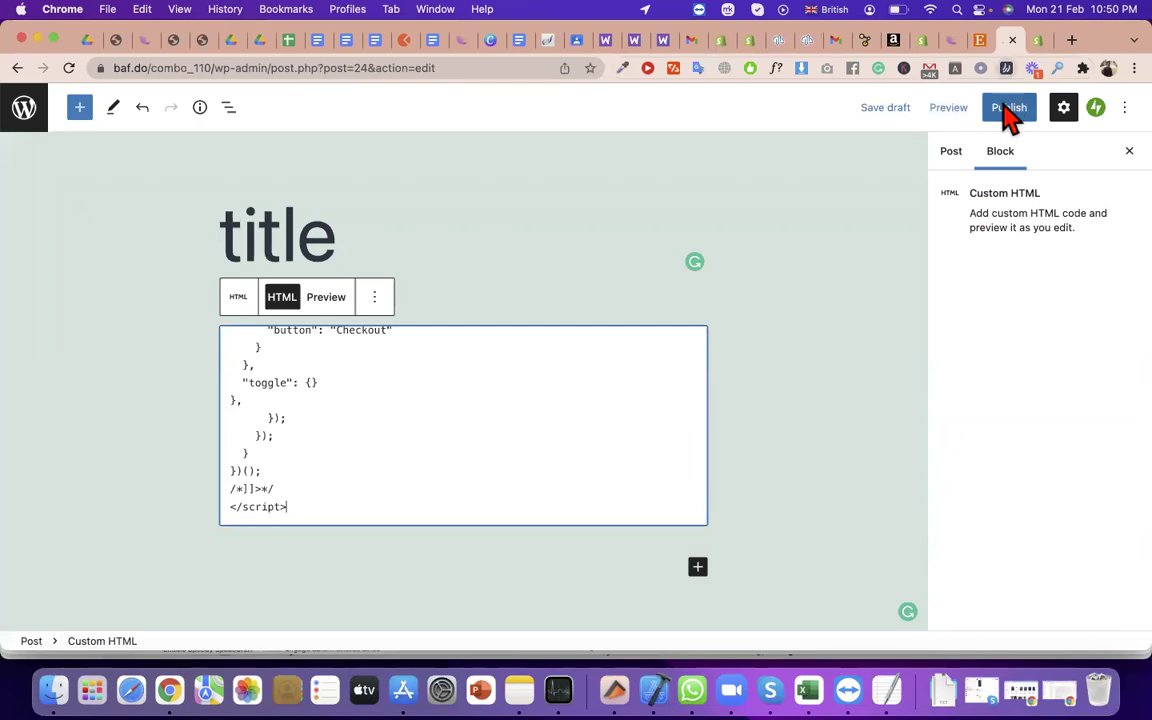
# Publish the post, dismissing a browser extension popup along the way
pyautogui.click(1010, 112)
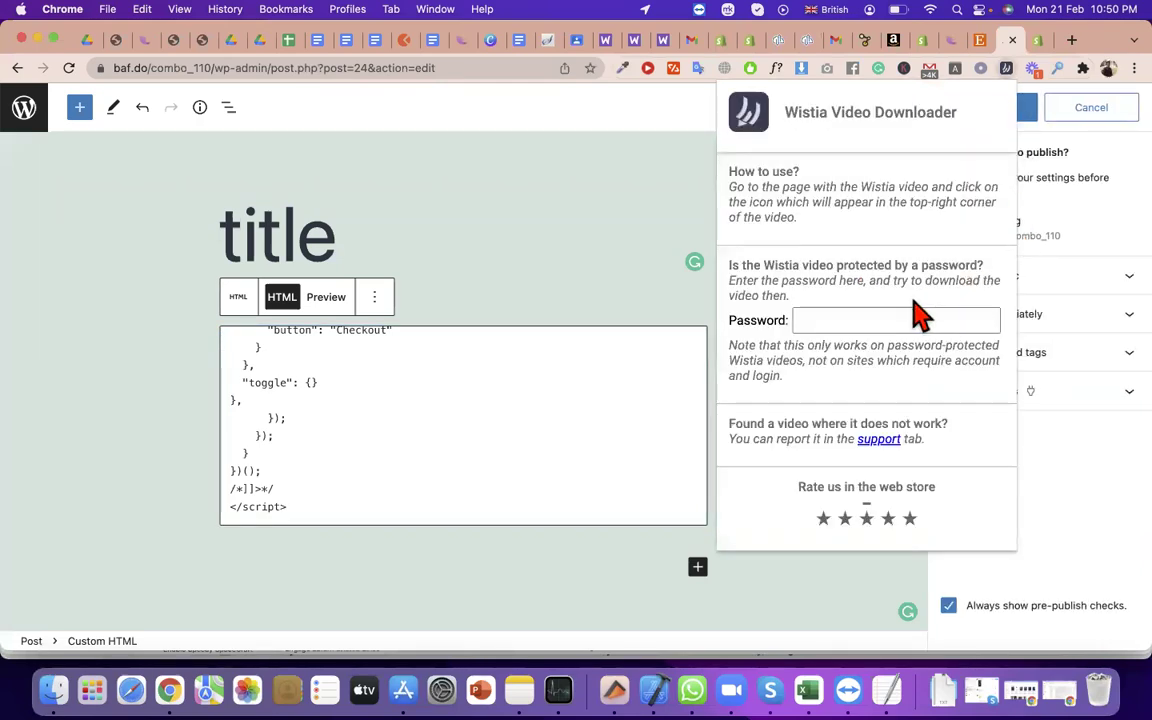
pyautogui.click(1026, 116)
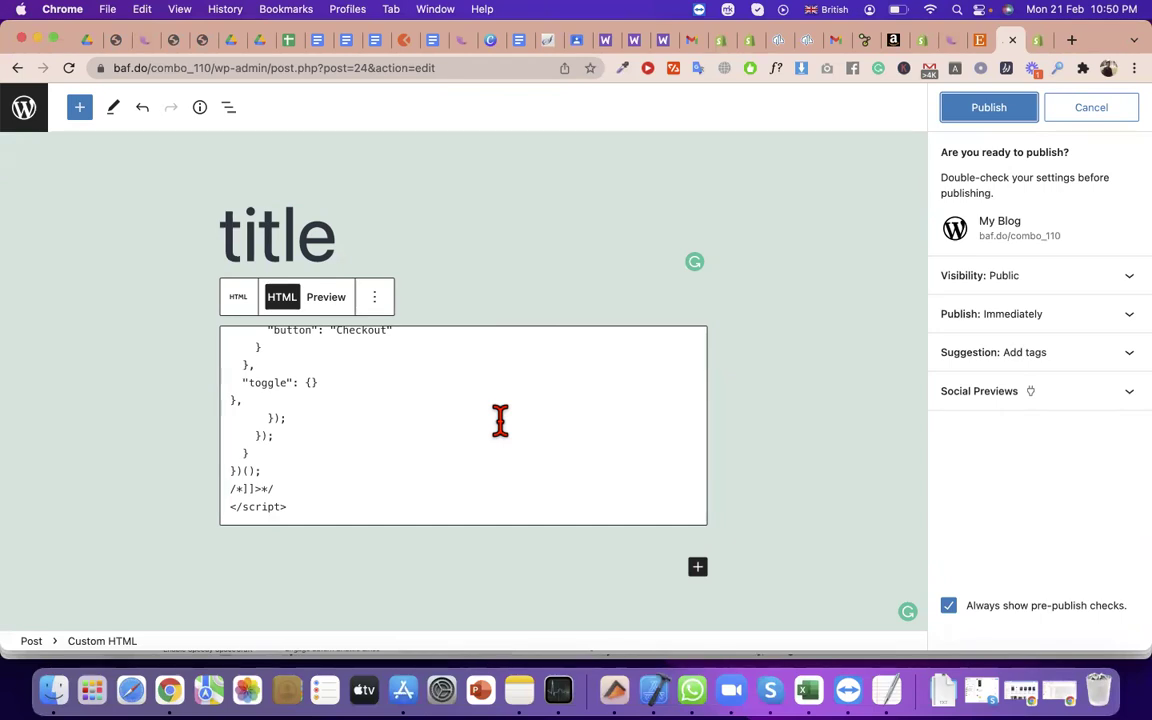
pyautogui.click(1012, 112)
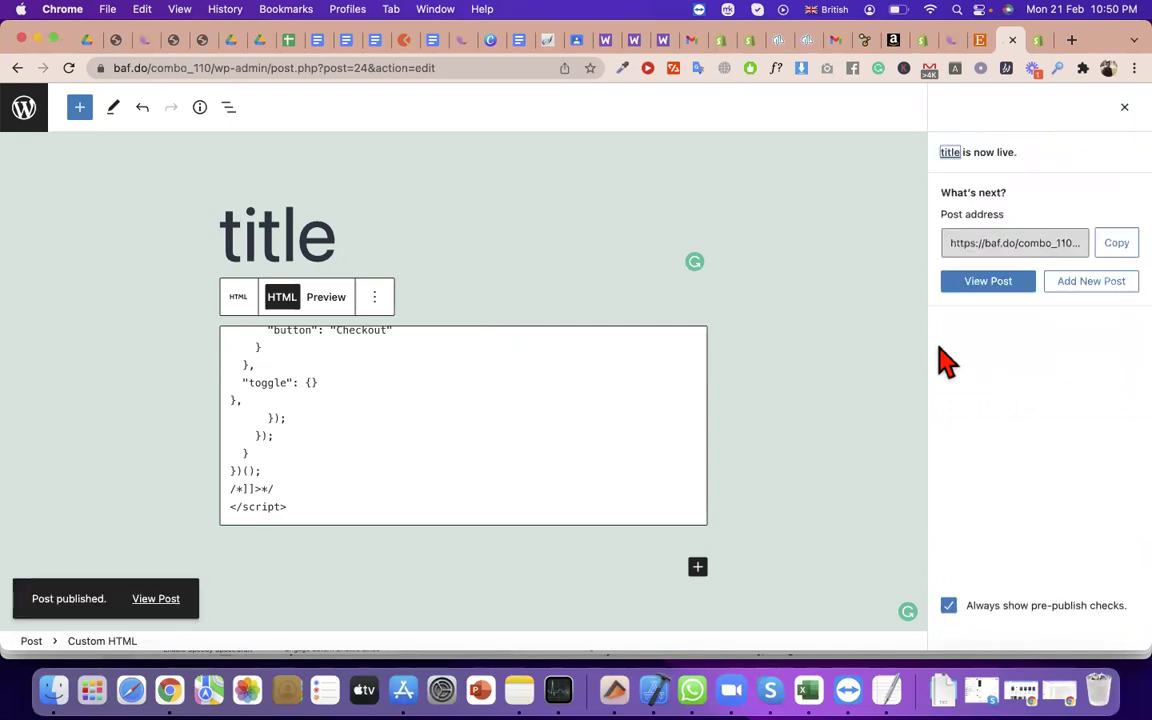
# View the published post and confirm the tshirt Buy Button shows Tk 100.00
pyautogui.click(156, 598)
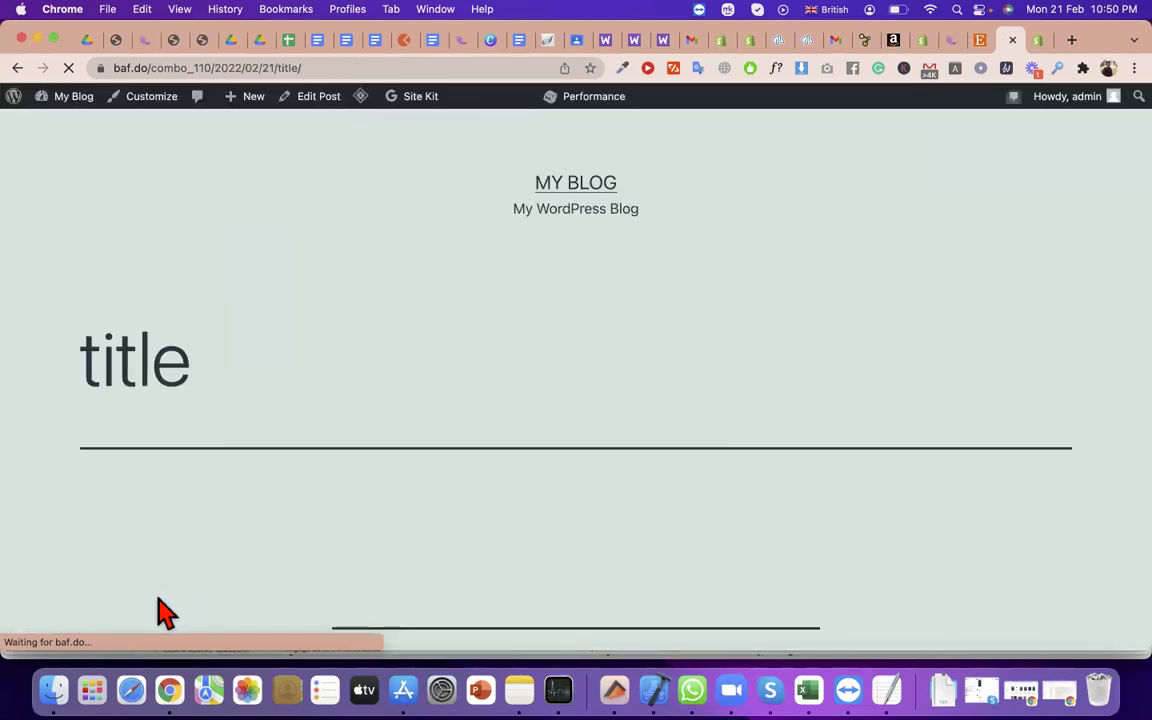
pyautogui.scroll(-5, 165, 612)
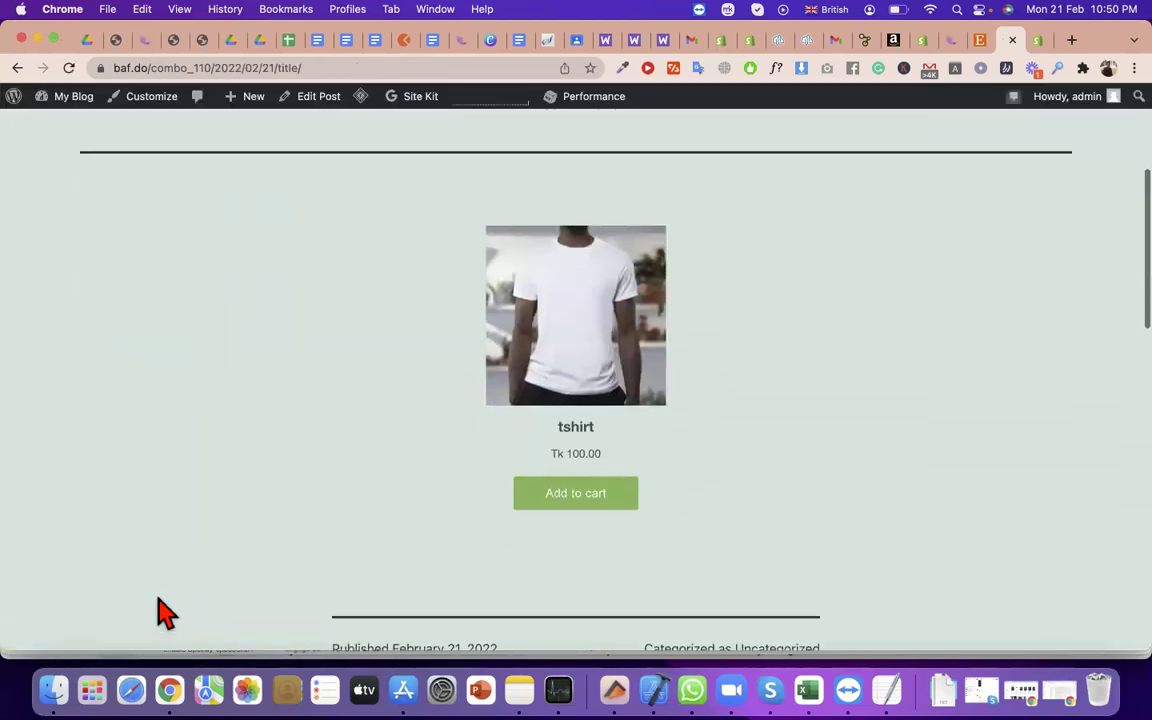
pyautogui.scroll(2, 160, 612)
pyautogui.scroll(-3, 157, 612)
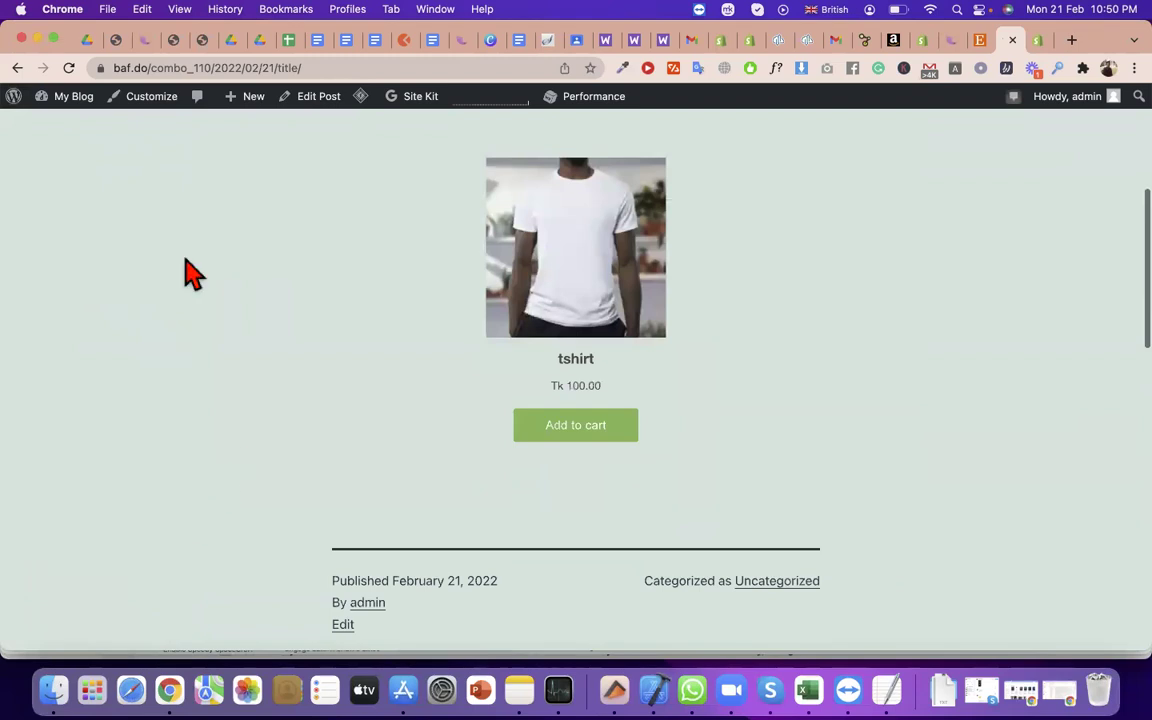
pyautogui.doubleClick(574, 358)
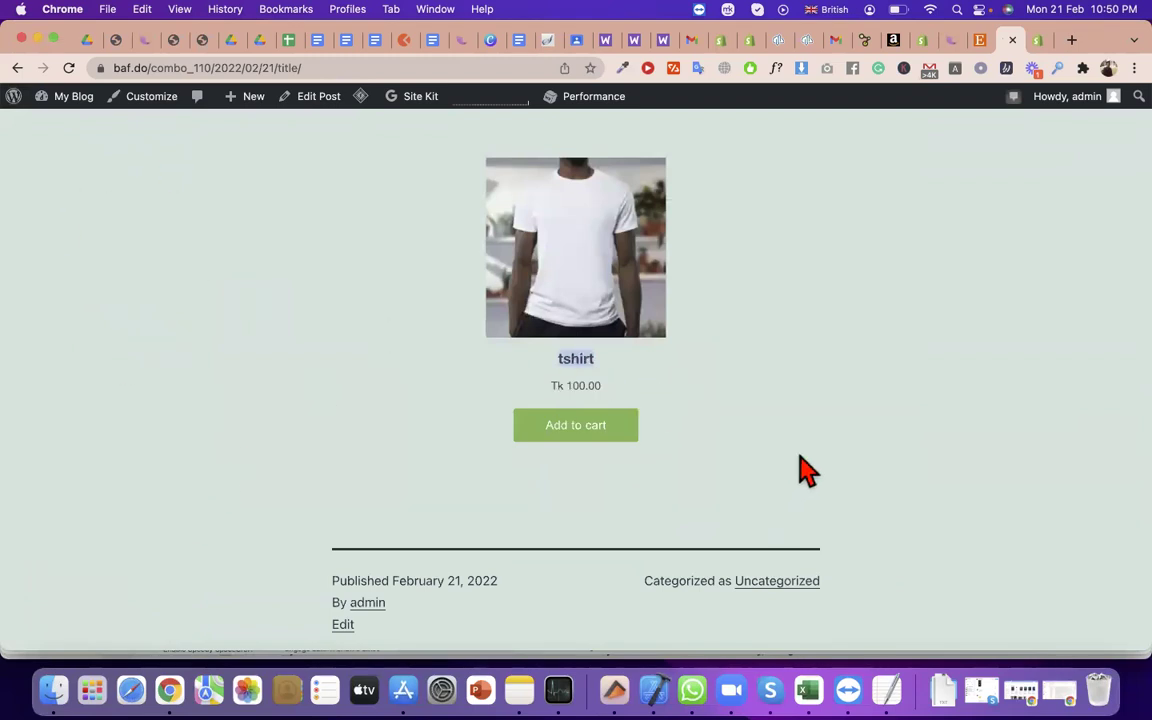
pyautogui.click(1041, 41)
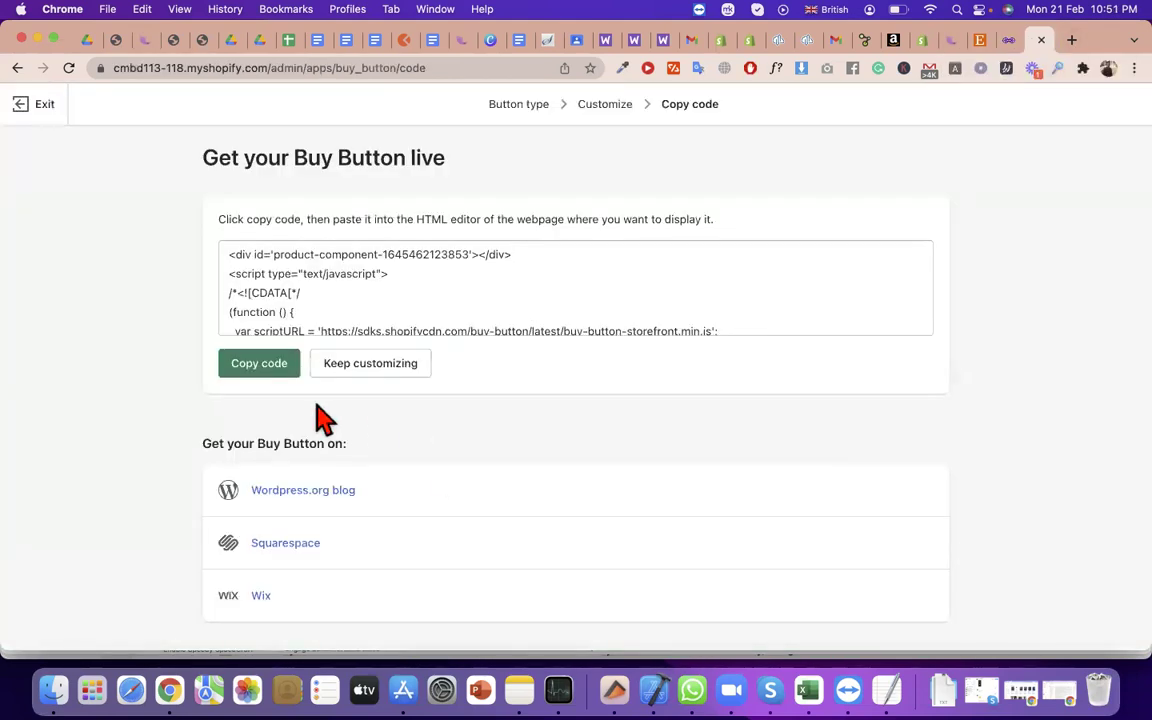
# Re-copy the Buy Button embed code, look through it, and return to the published tshirt post
pyautogui.click(256, 366)
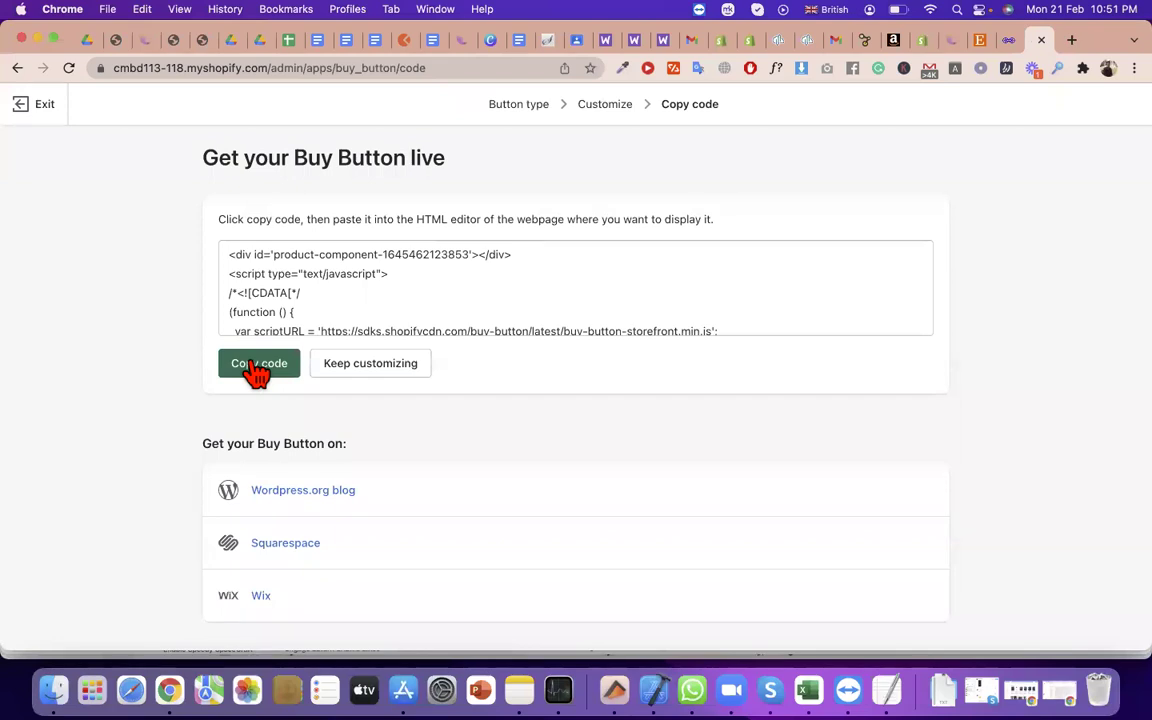
pyautogui.tripleClick(319, 306)
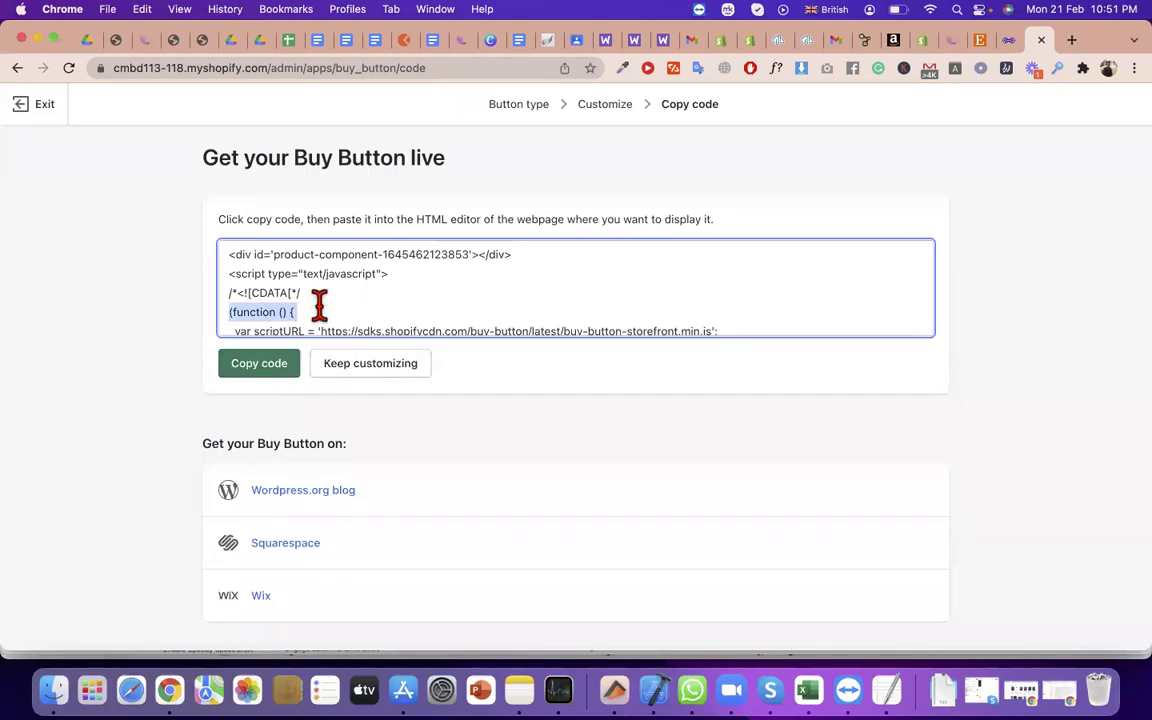
pyautogui.scroll(-2, 381, 306)
pyautogui.scroll(-5, 381, 306)
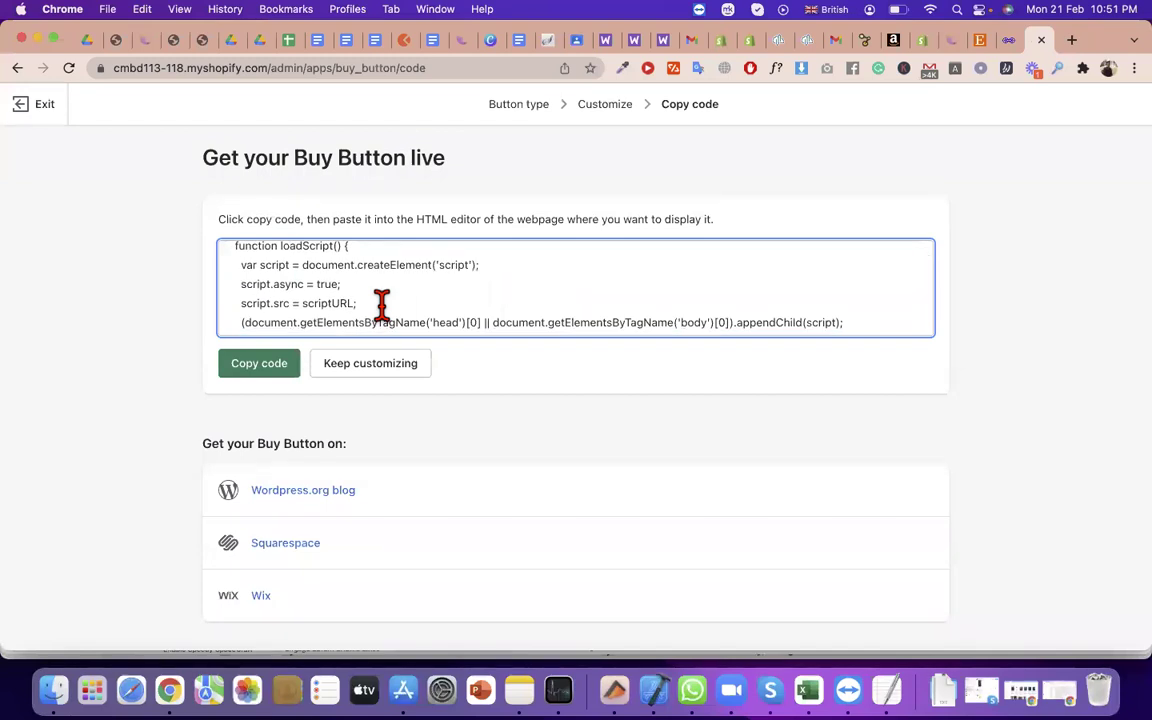
pyautogui.click(1010, 40)
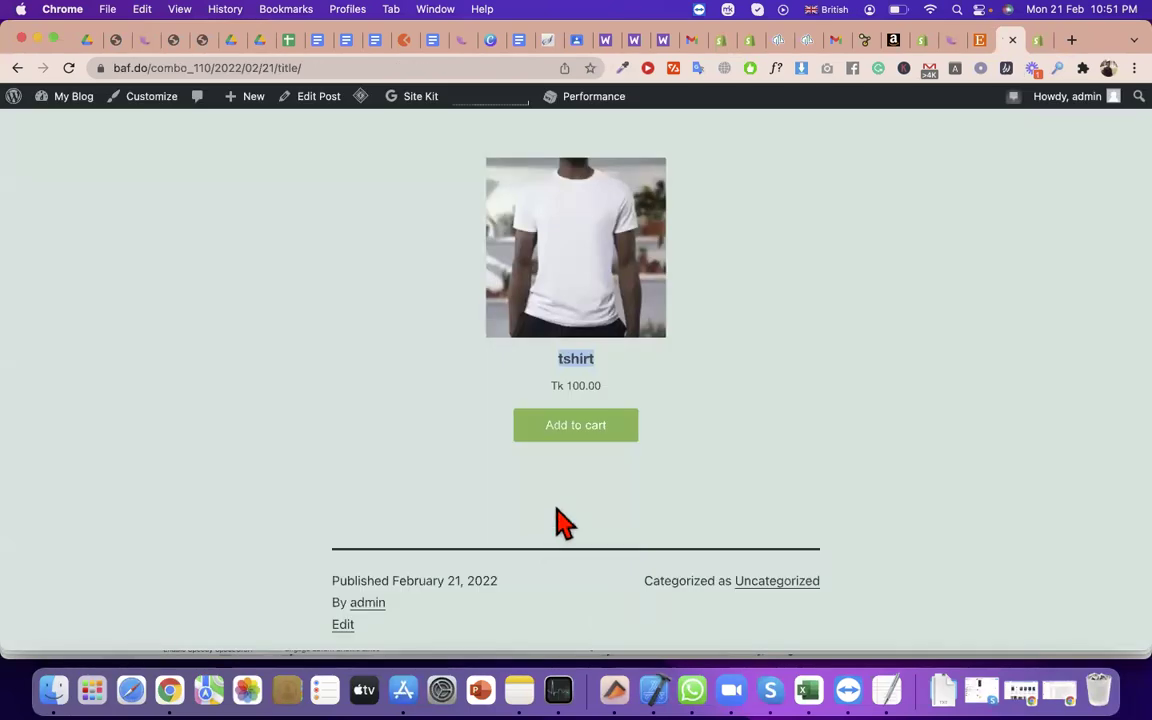
# Add the tshirt to the cart, reopen the cart at Tk 100.00, and start checkout
pyautogui.click(590, 447)
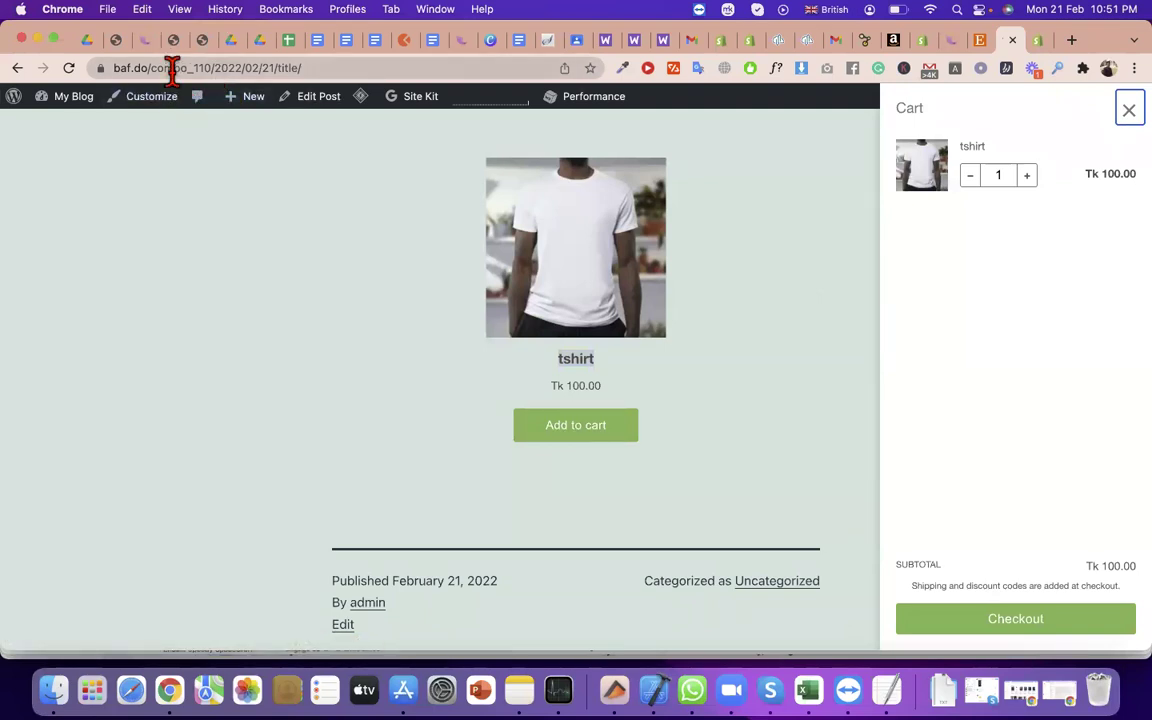
pyautogui.moveTo(173, 70); pyautogui.dragTo(95, 94)
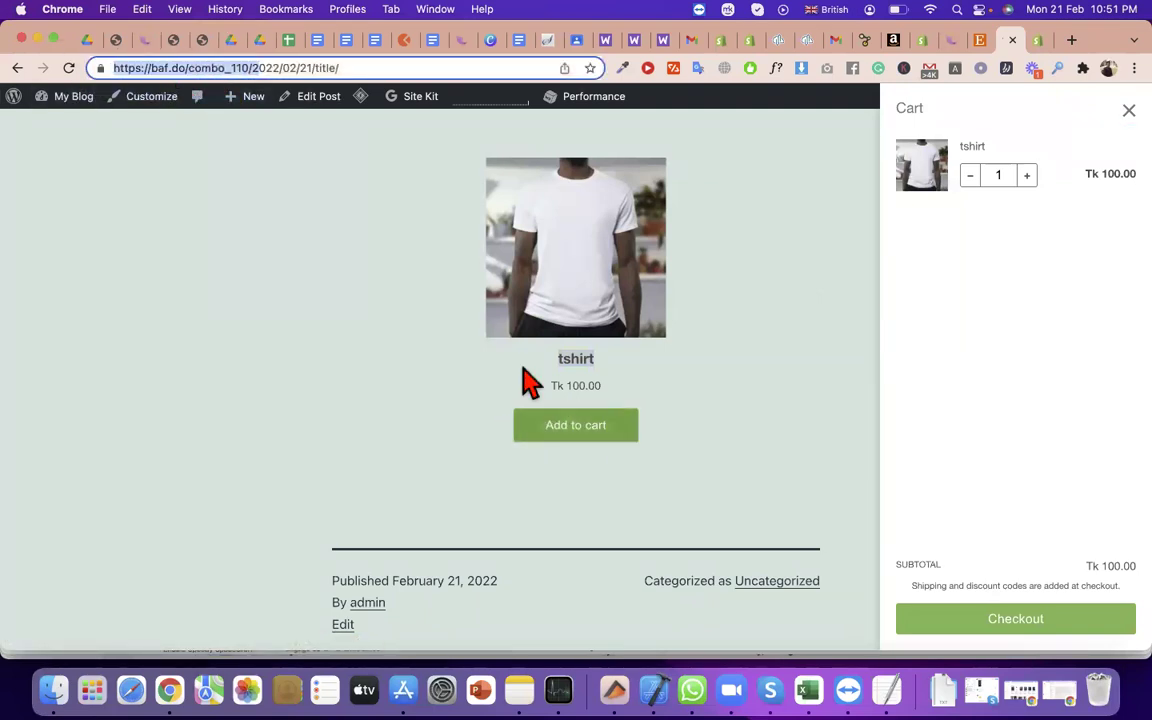
pyautogui.press('Escape')
pyautogui.press('Escape')
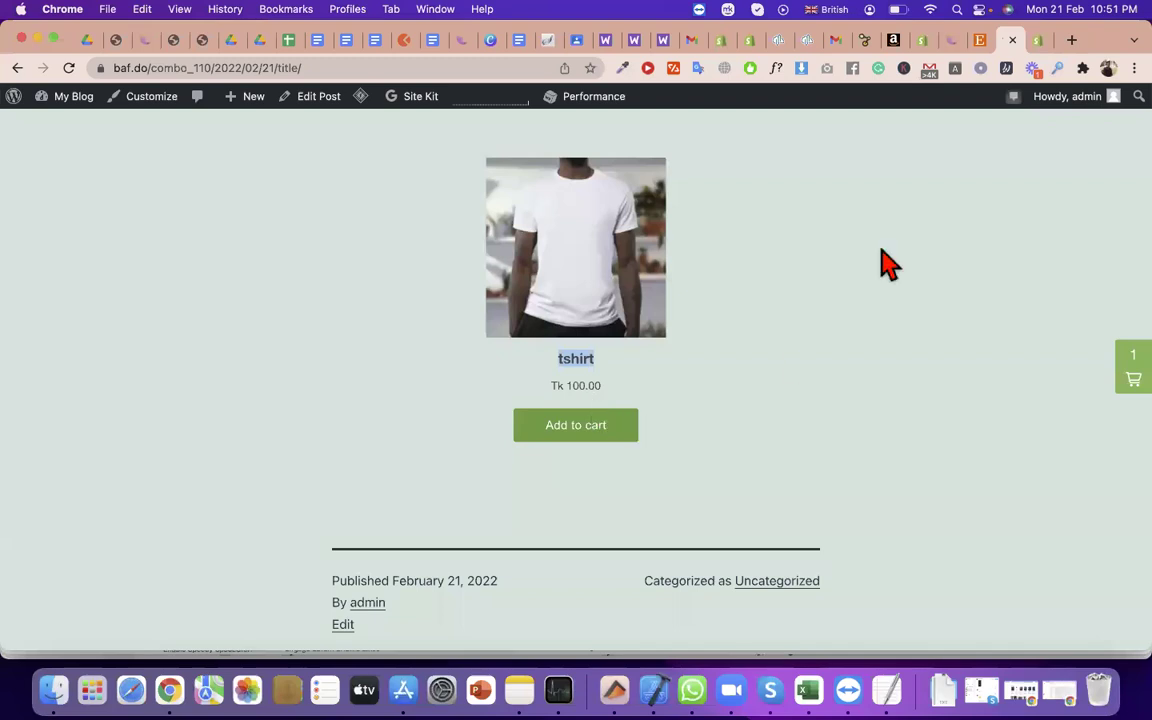
pyautogui.click(1124, 382)
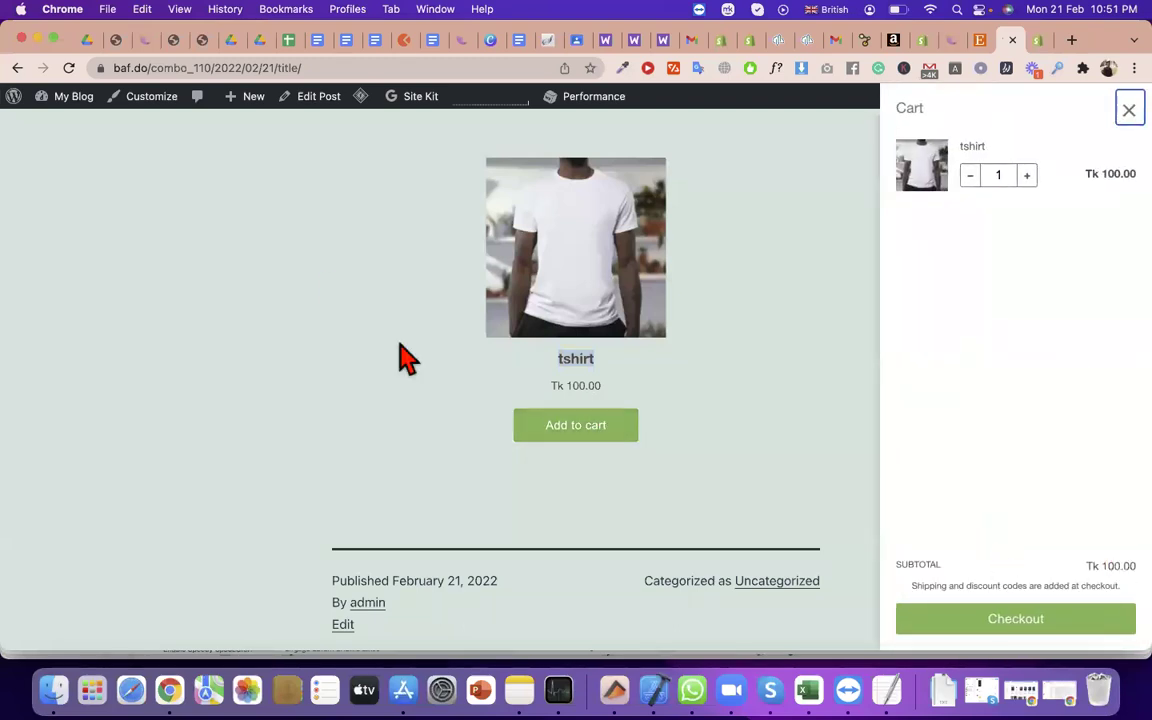
pyautogui.click(1030, 630)
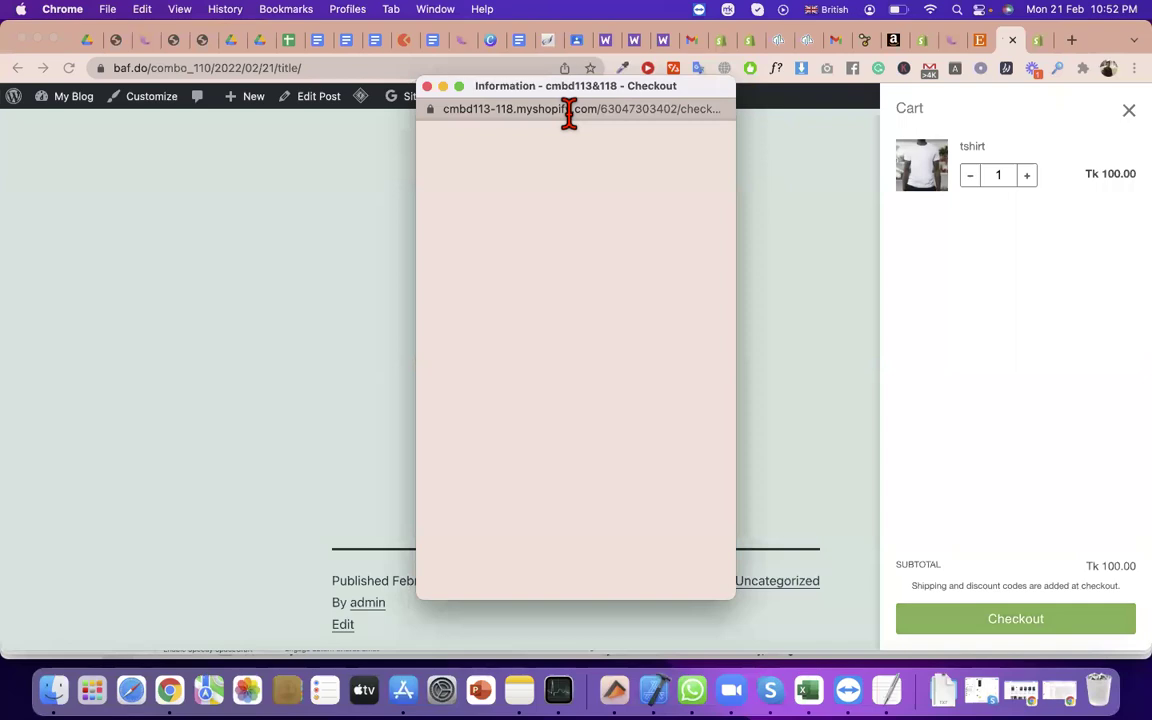
# Autofill the contact details from saved info, tick Save this information, and continue to shipping
pyautogui.click(478, 312)
pyautogui.scroll(-1, 545, 280)
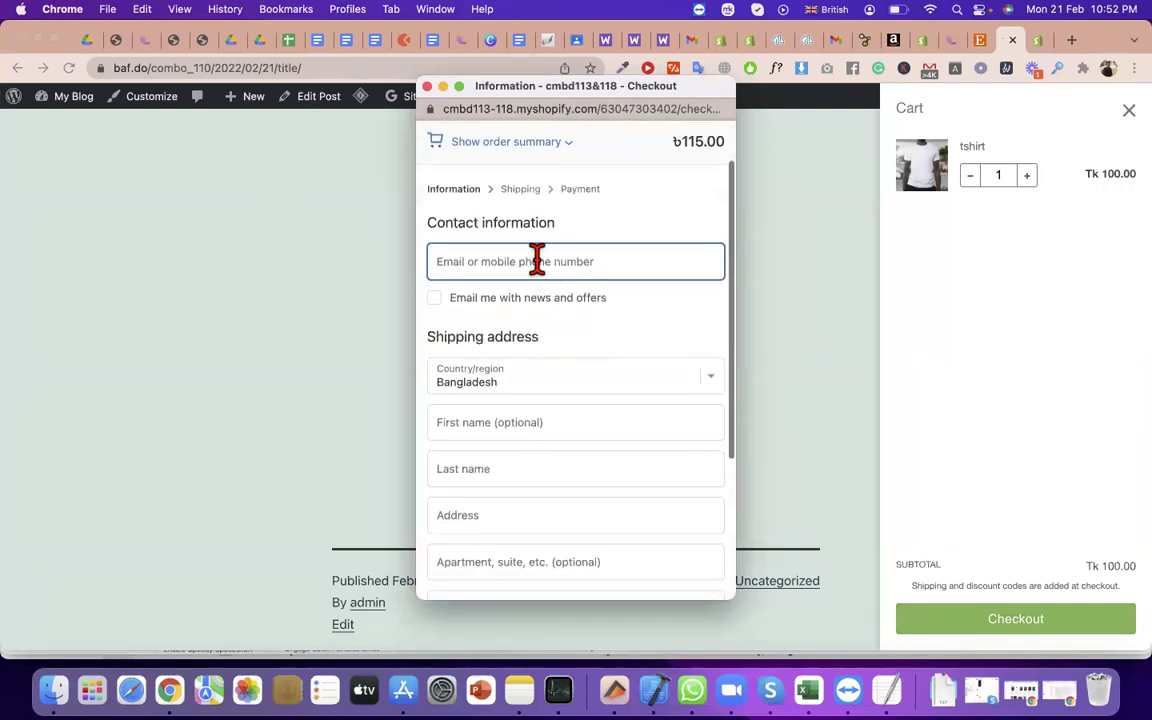
pyautogui.click(548, 314)
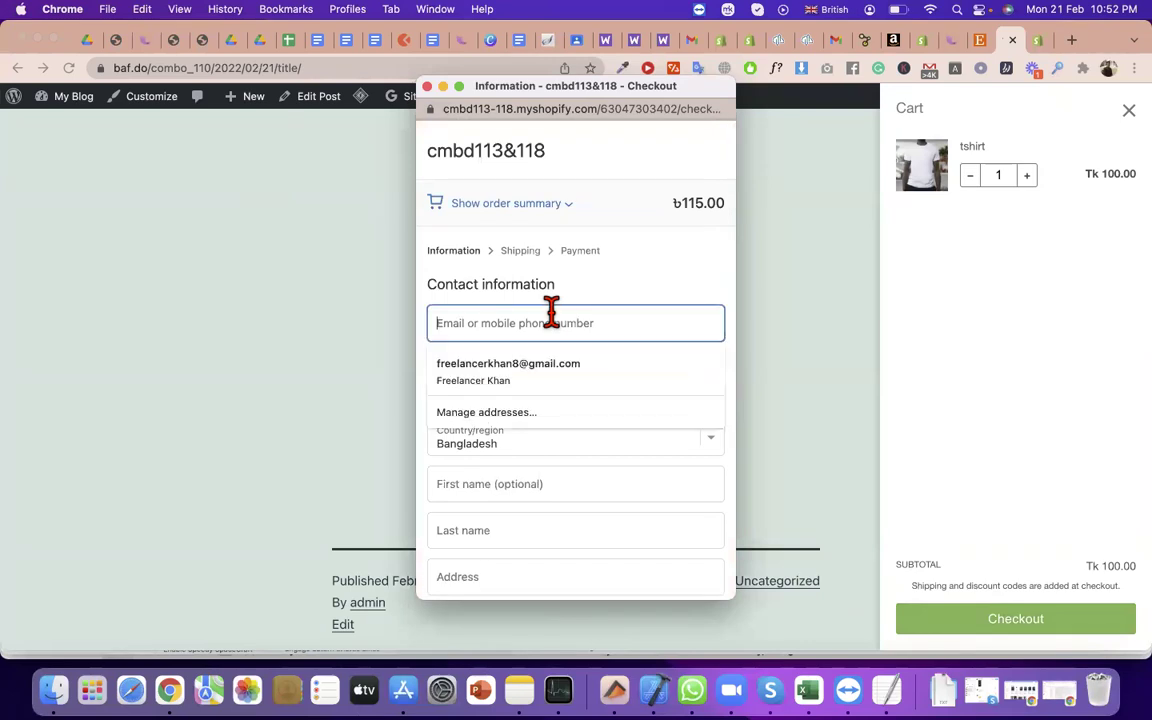
pyautogui.click(566, 370)
pyautogui.scroll(-5, 568, 522)
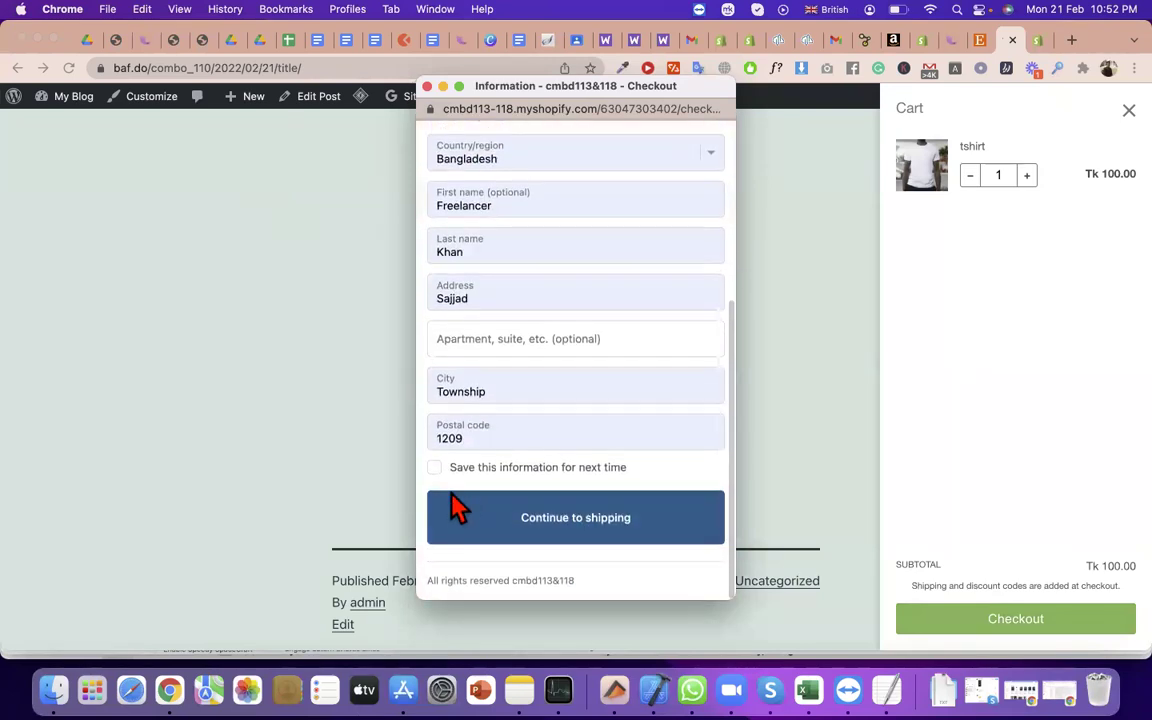
pyautogui.click(436, 470)
pyautogui.click(536, 527)
# Continue to payment and find the message that the store can't accept payments
pyautogui.scroll(1, 676, 470)
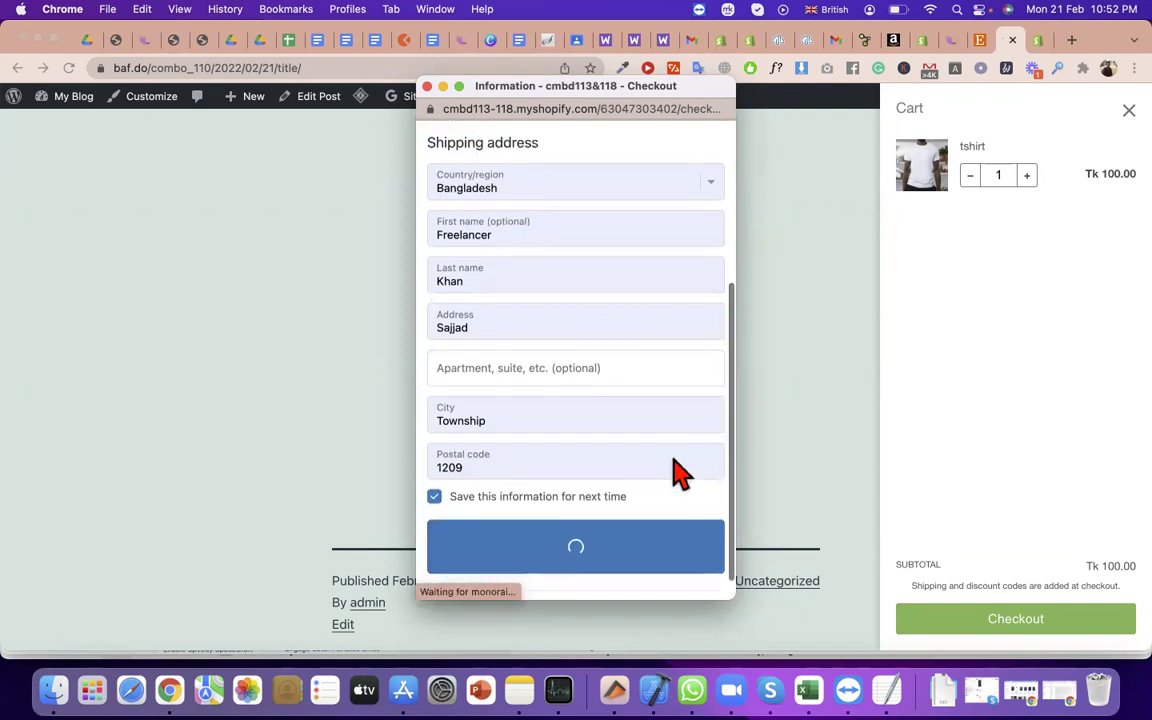
pyautogui.scroll(-1, 609, 424)
pyautogui.scroll(-1, 607, 458)
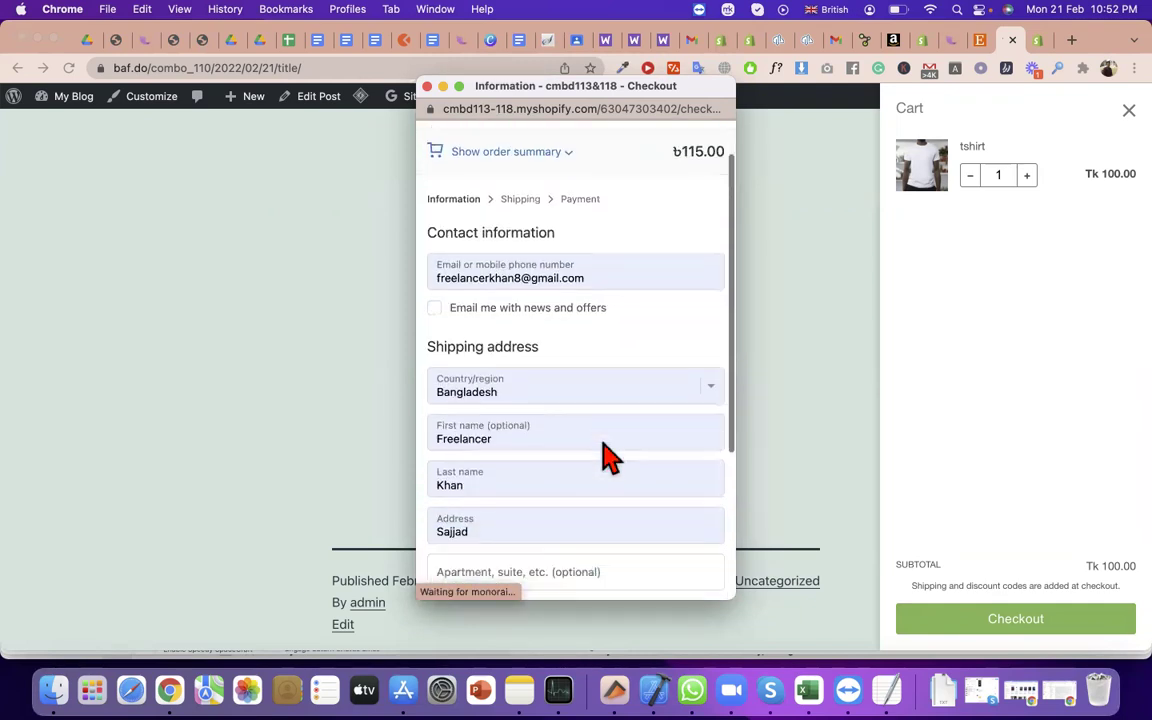
pyautogui.scroll(1, 609, 458)
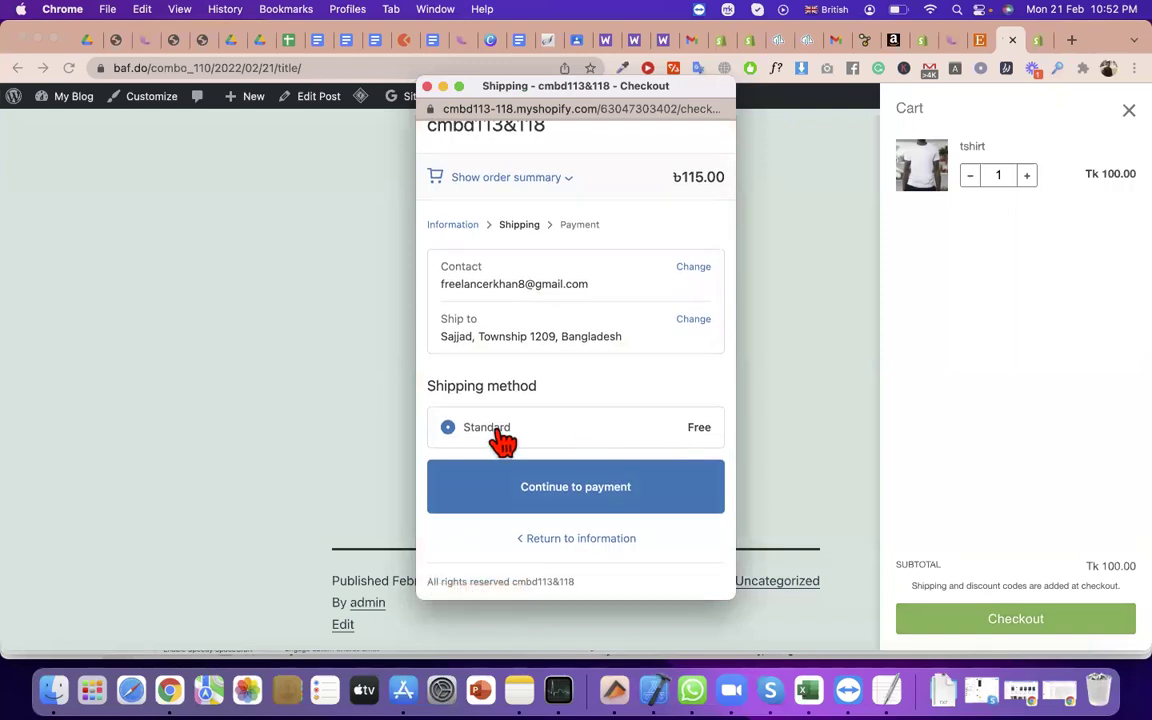
pyautogui.scroll(-1, 532, 437)
pyautogui.click(580, 485)
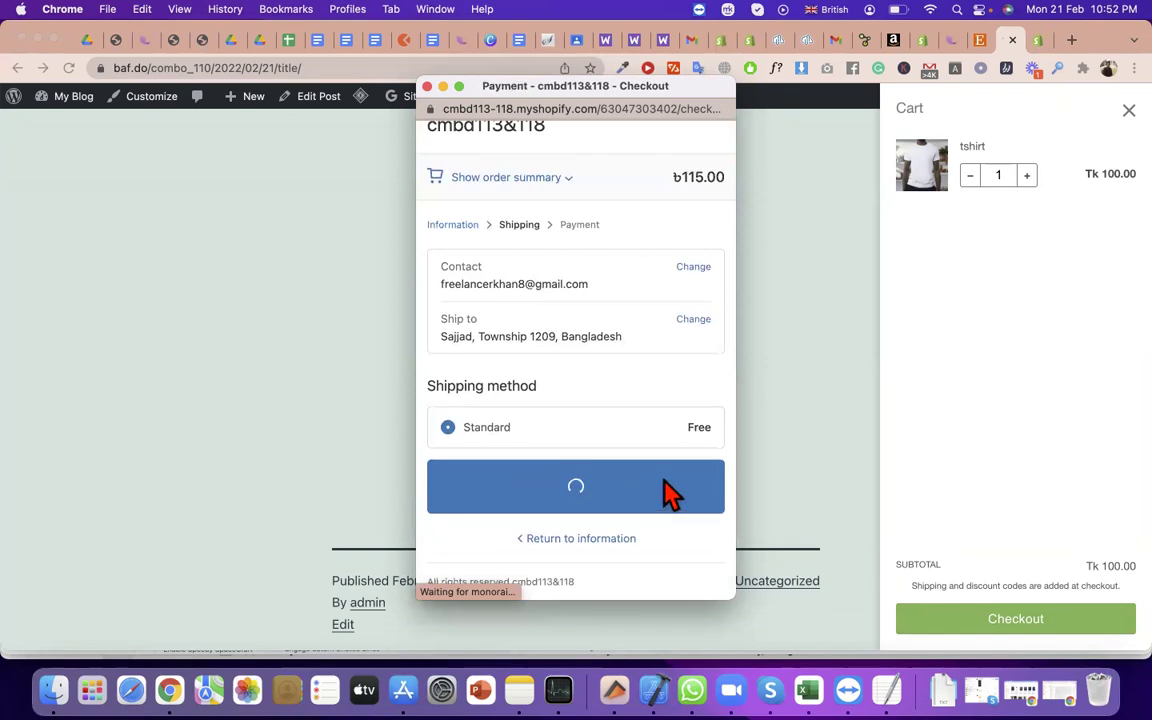
pyautogui.scroll(-3, 624, 473)
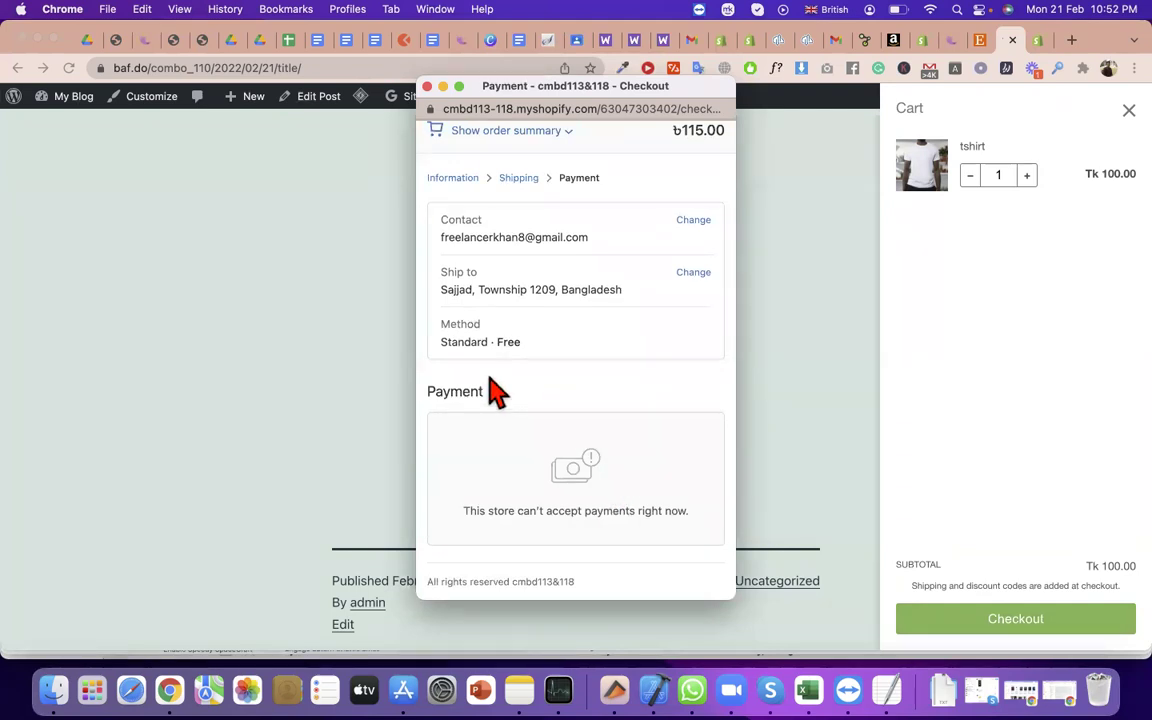
pyautogui.tripleClick(505, 511)
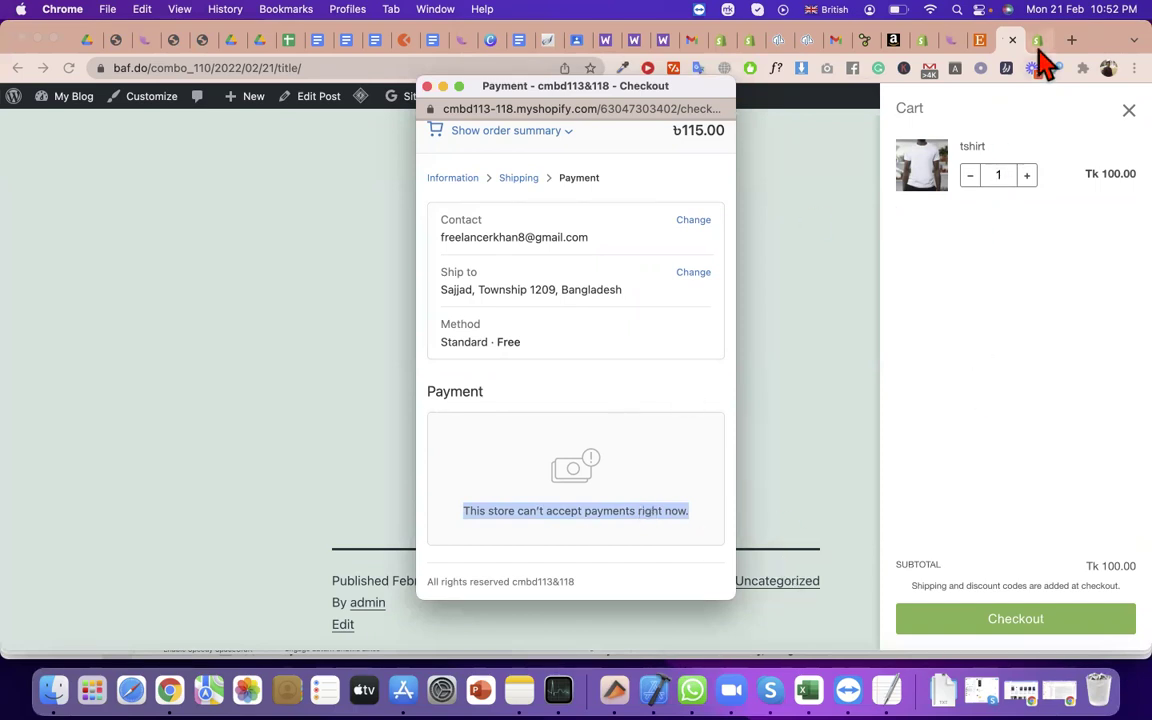
# Back on the blog post, add a second tshirt to the cart, then return to Shopify
pyautogui.click(278, 67)
pyautogui.click(278, 67)
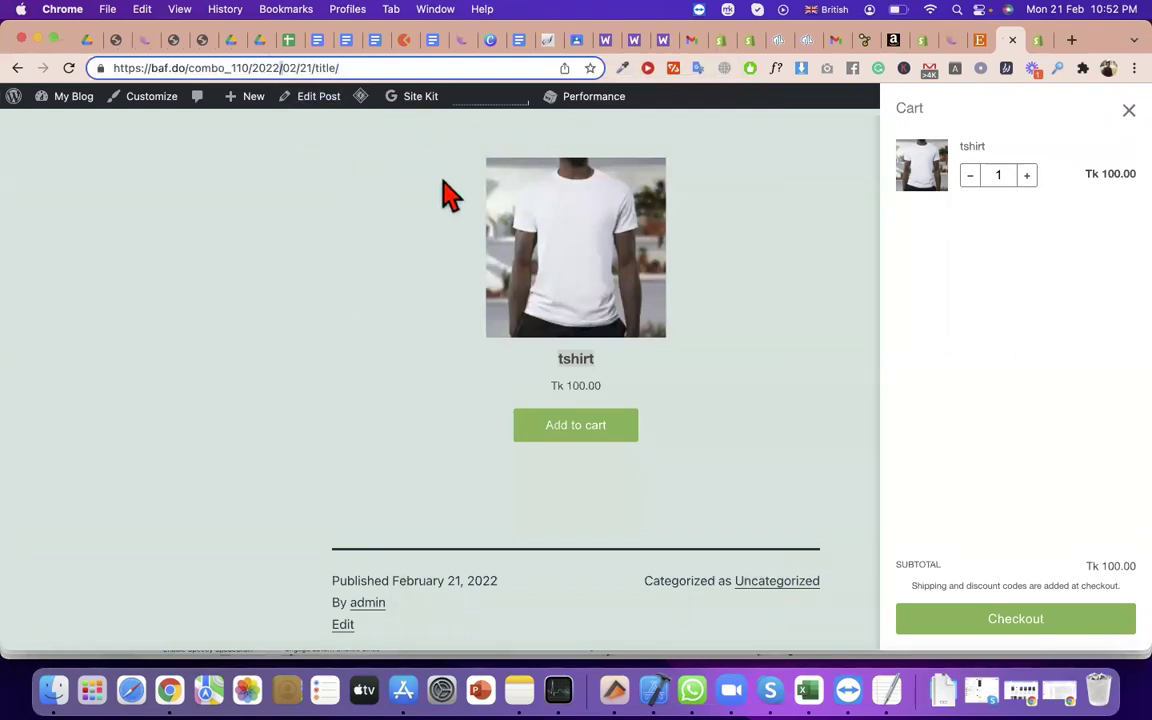
pyautogui.click(592, 430)
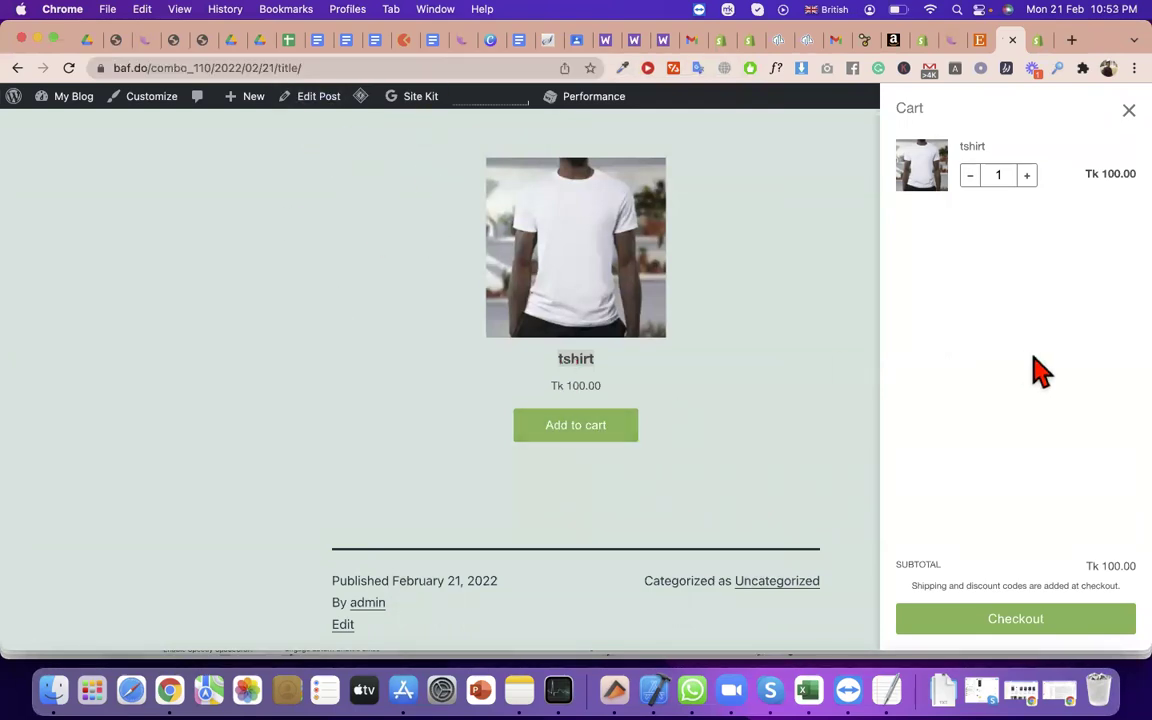
pyautogui.click(1128, 112)
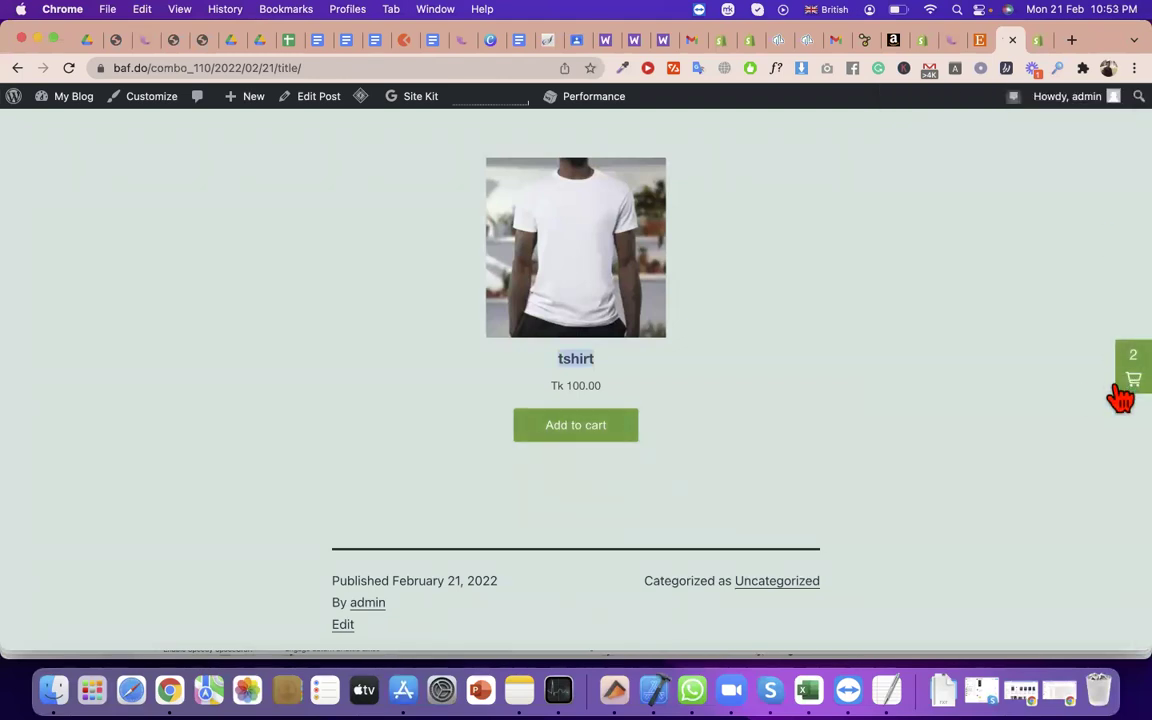
pyautogui.click(1040, 42)
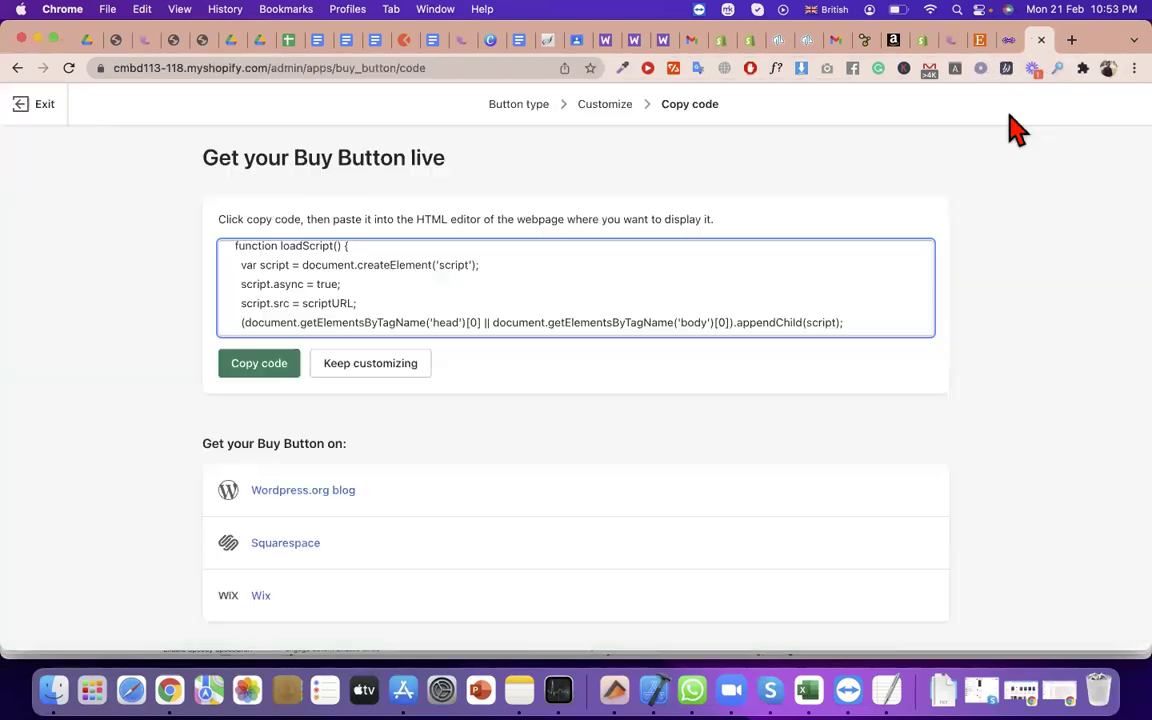
# Exit the product Buy Button editor and discard its changes
pyautogui.scroll(-1, 440, 405)
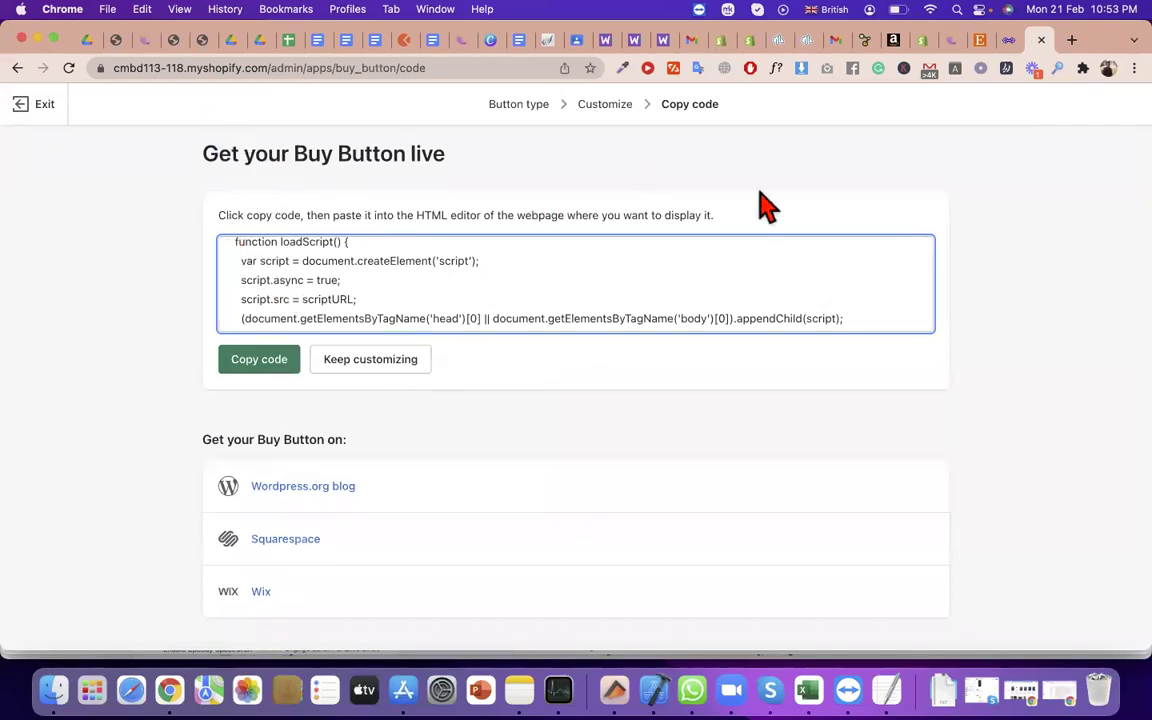
pyautogui.click(368, 362)
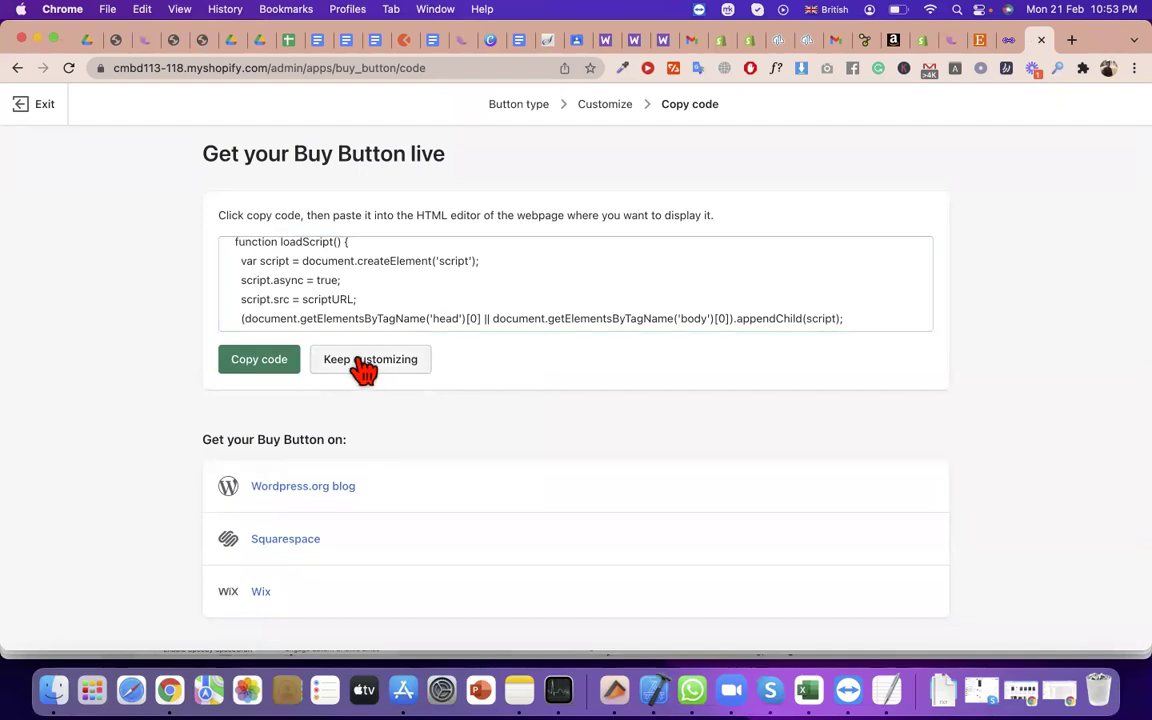
pyautogui.click(46, 106)
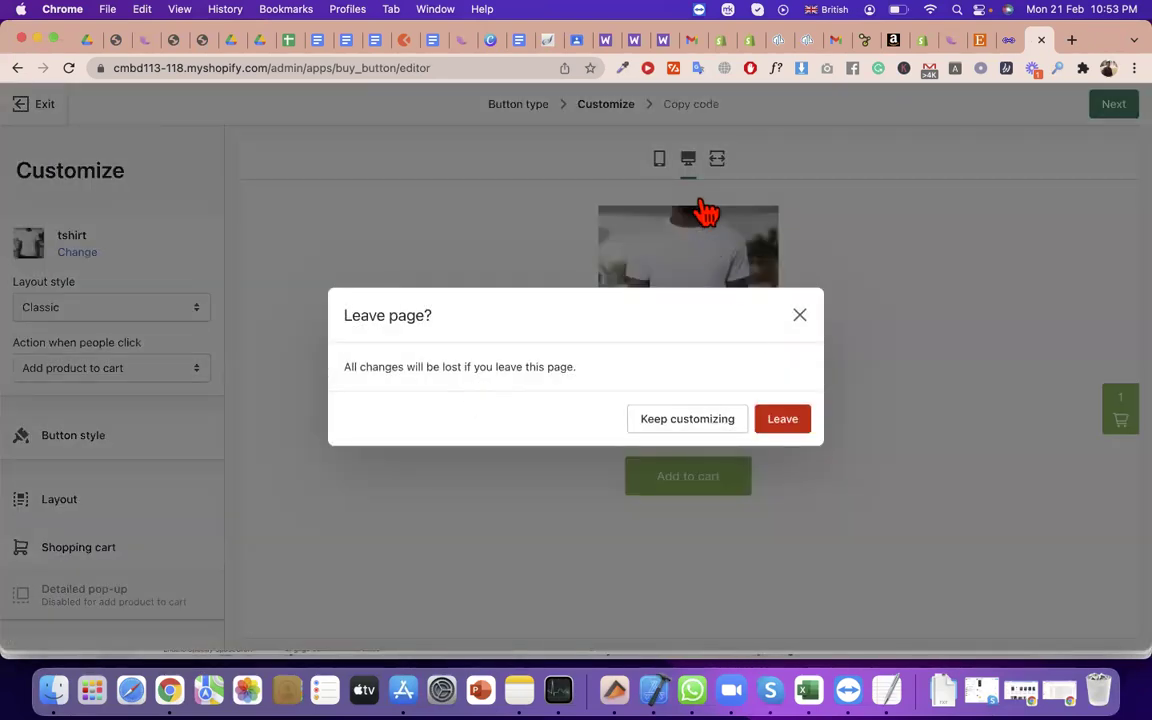
pyautogui.click(784, 419)
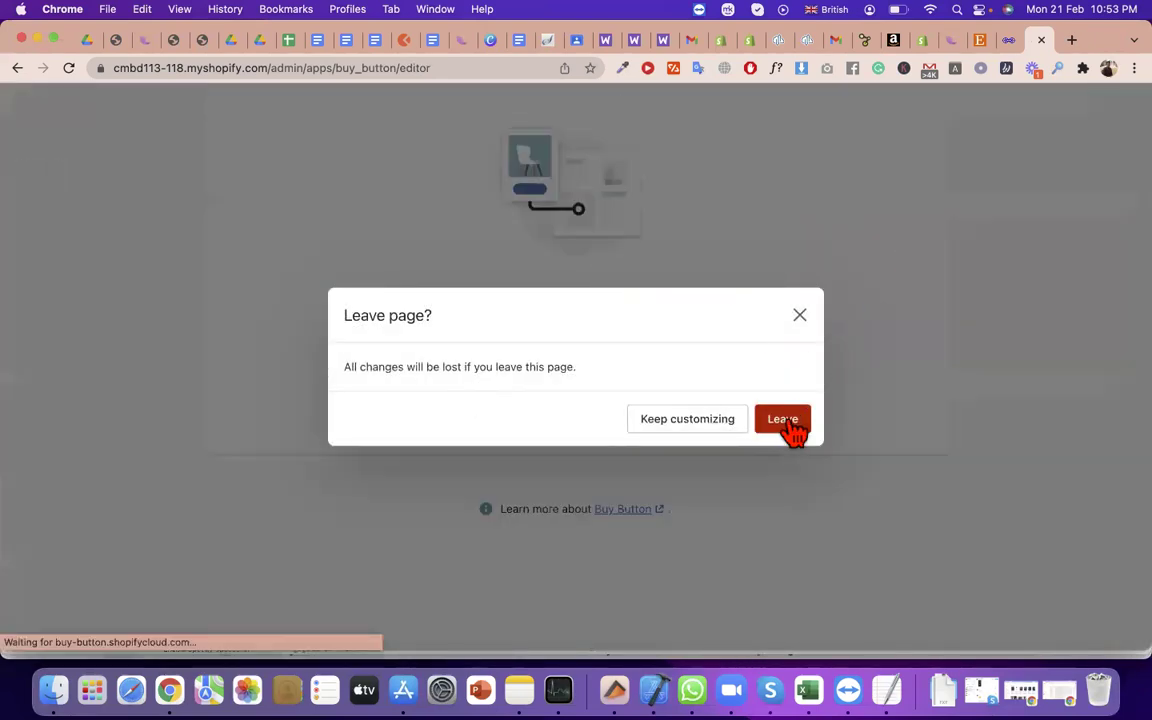
# Create a Collection Buy Button for the Home page collection and copy its embed code
pyautogui.click(697, 494)
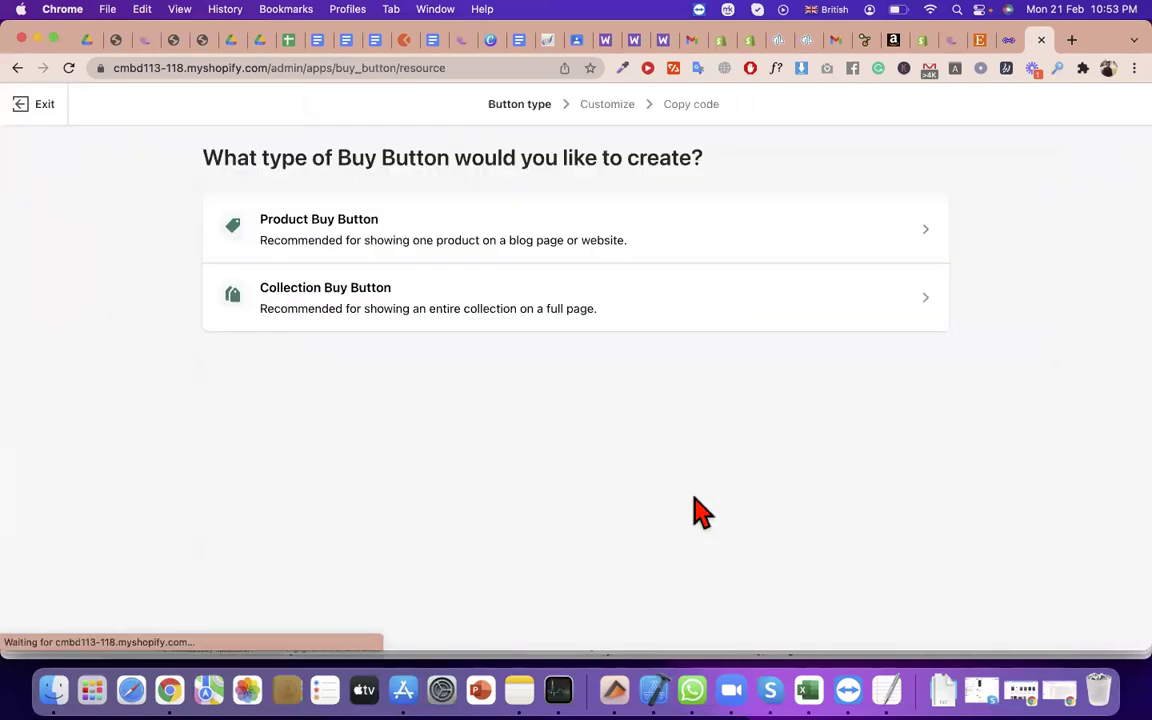
pyautogui.click(443, 308)
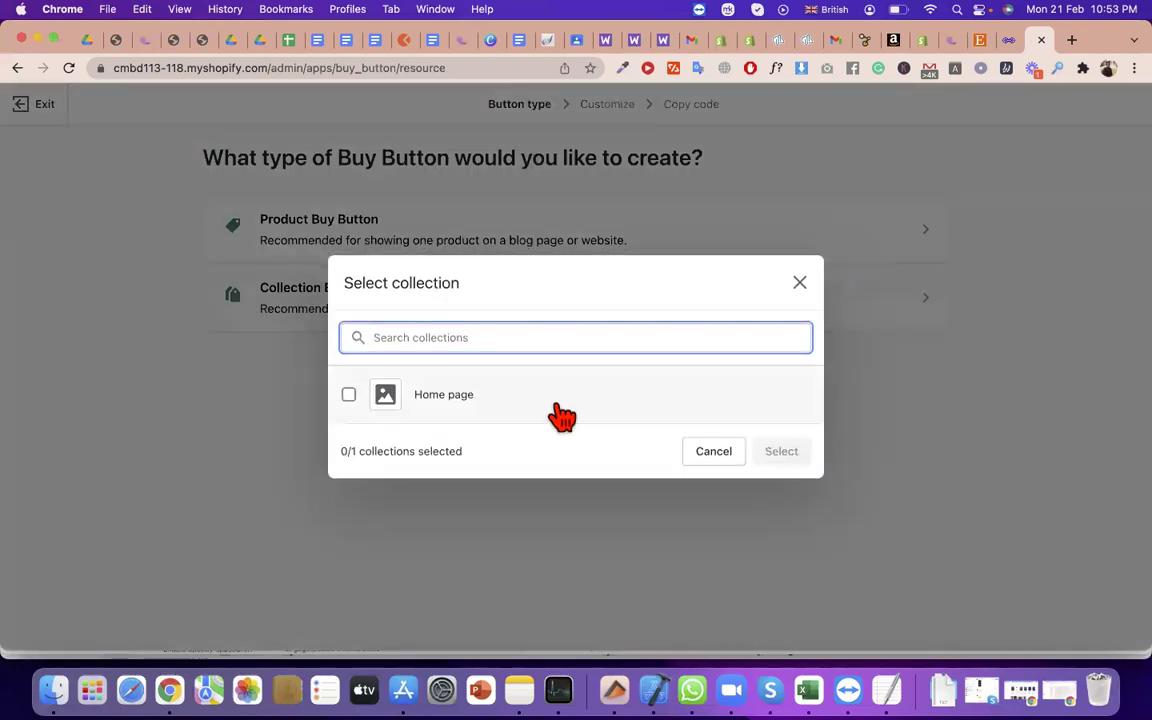
pyautogui.click(352, 395)
pyautogui.click(781, 453)
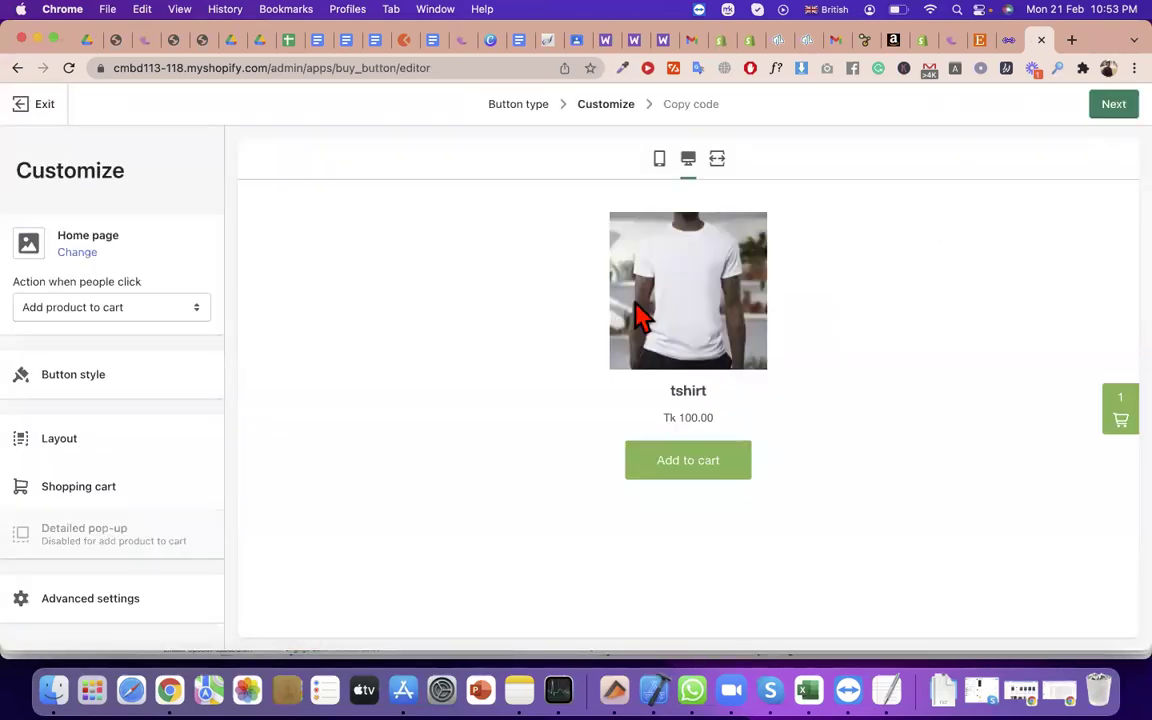
pyautogui.moveTo(820, 375); pyautogui.dragTo(578, 316)
pyautogui.click(578, 316)
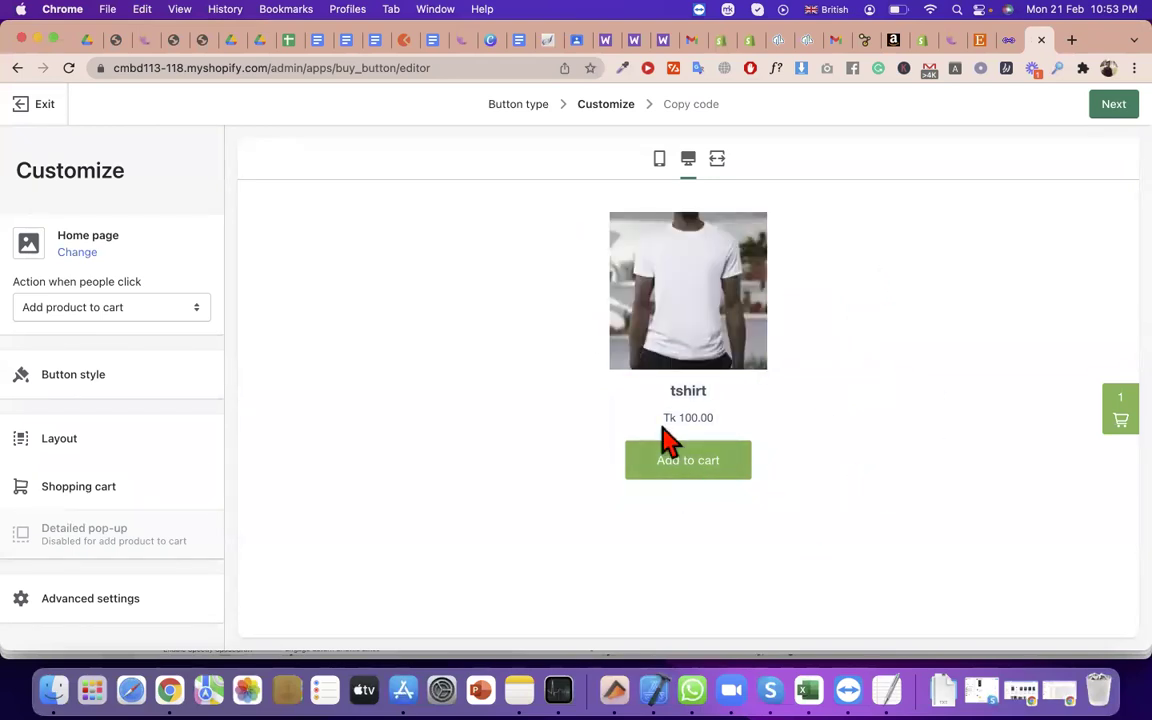
pyautogui.click(1118, 104)
pyautogui.click(284, 368)
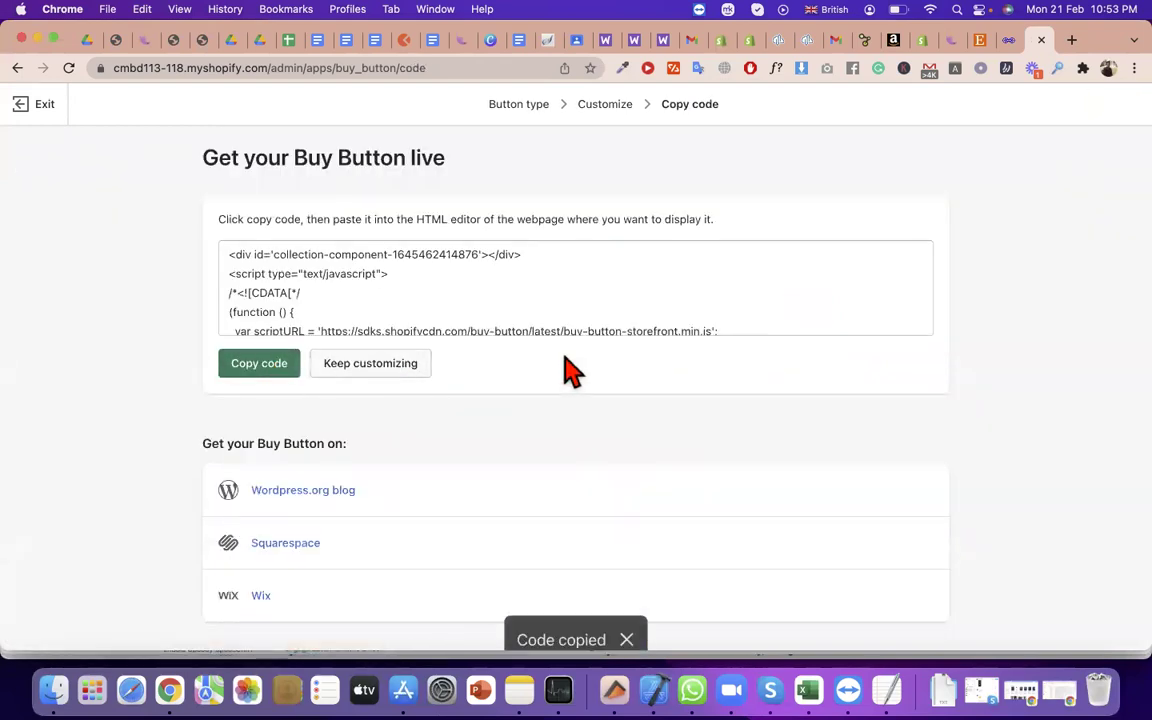
# Replace the post's Custom HTML embed with the copied collection Buy Button code and update the post
pyautogui.click(1012, 41)
pyautogui.click(318, 100)
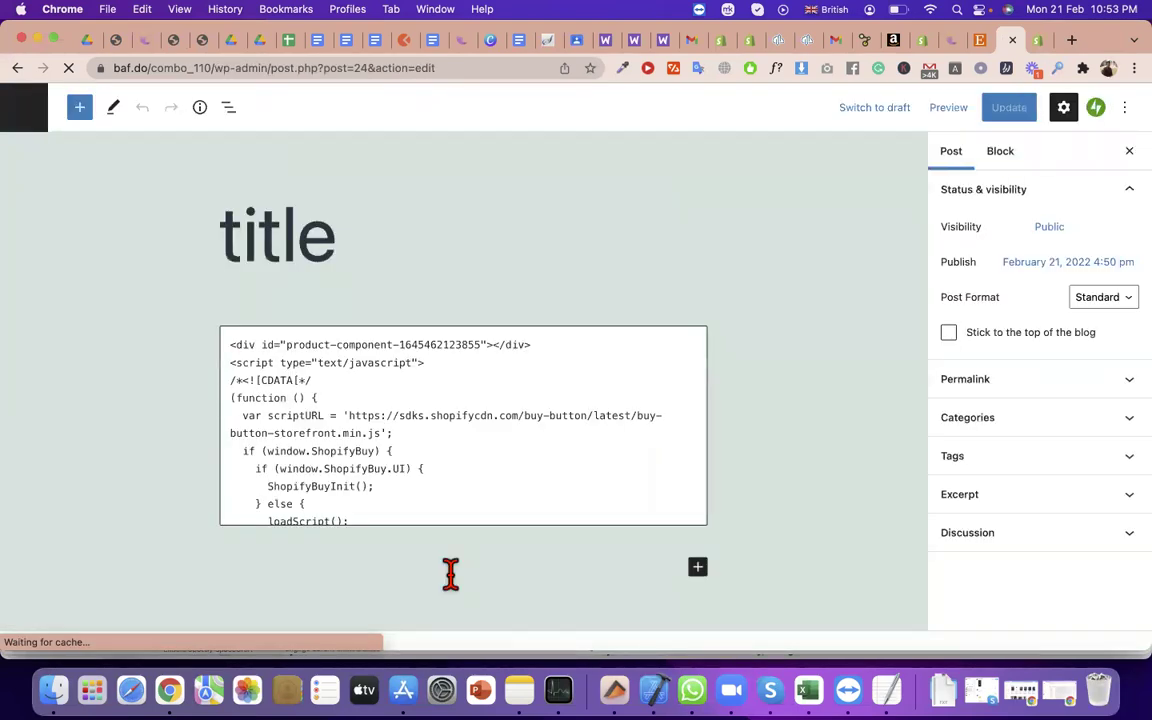
pyautogui.click(321, 494)
pyautogui.tripleClick(321, 494)
pyautogui.press('super+a')
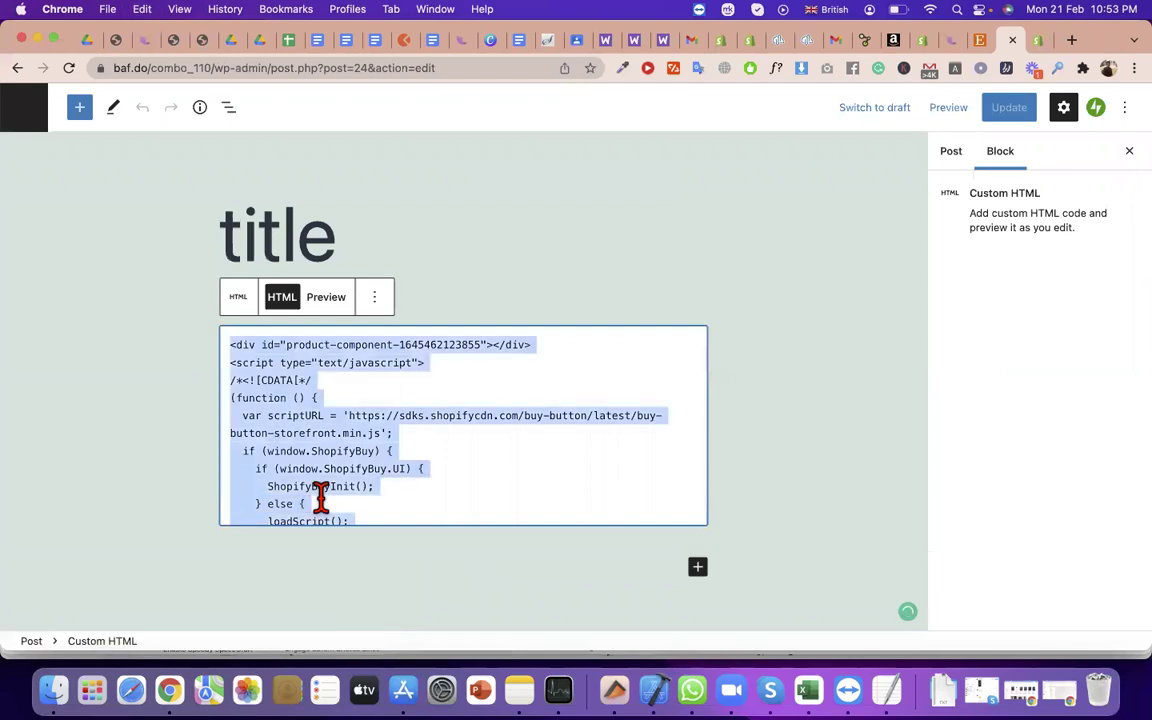
pyautogui.press('super+v')
pyautogui.click(1008, 110)
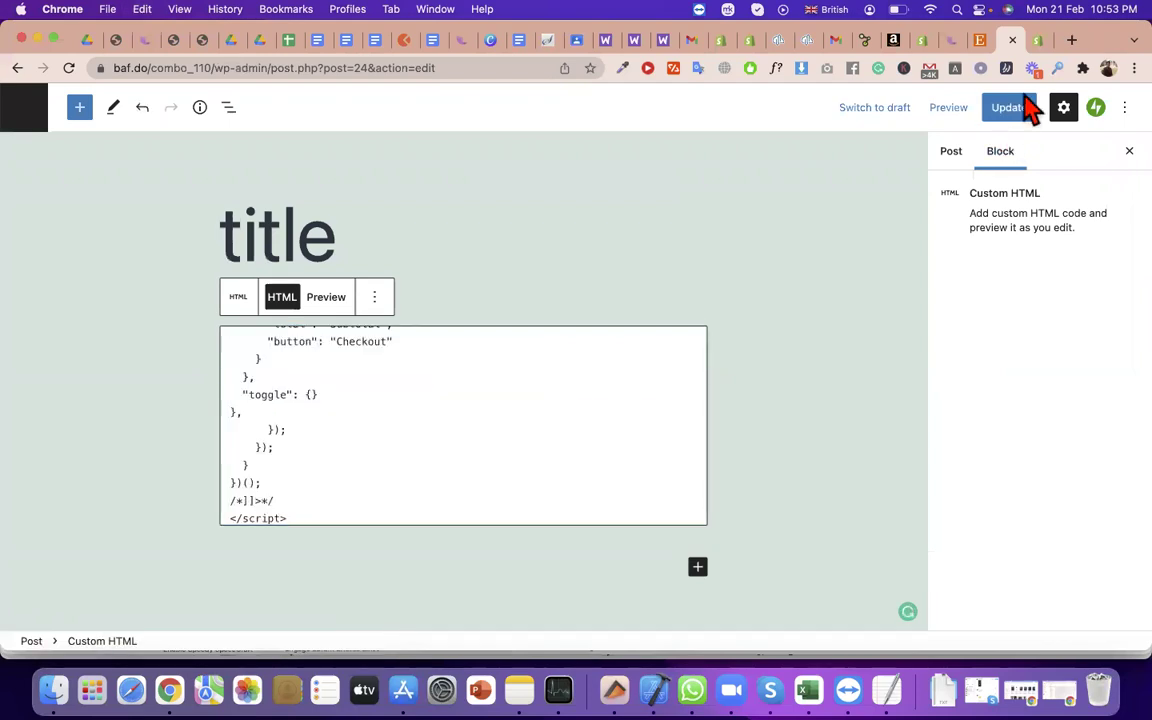
# View the updated post live from the editor's View Post link
pyautogui.click(1040, 45)
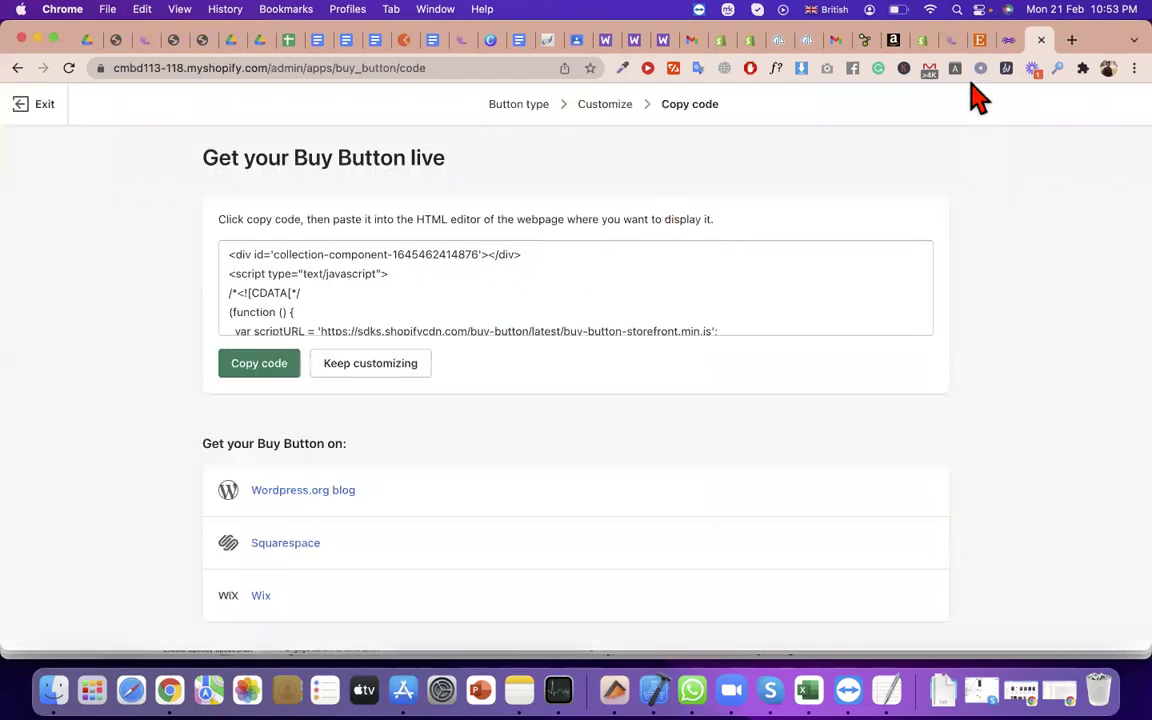
pyautogui.click(1005, 45)
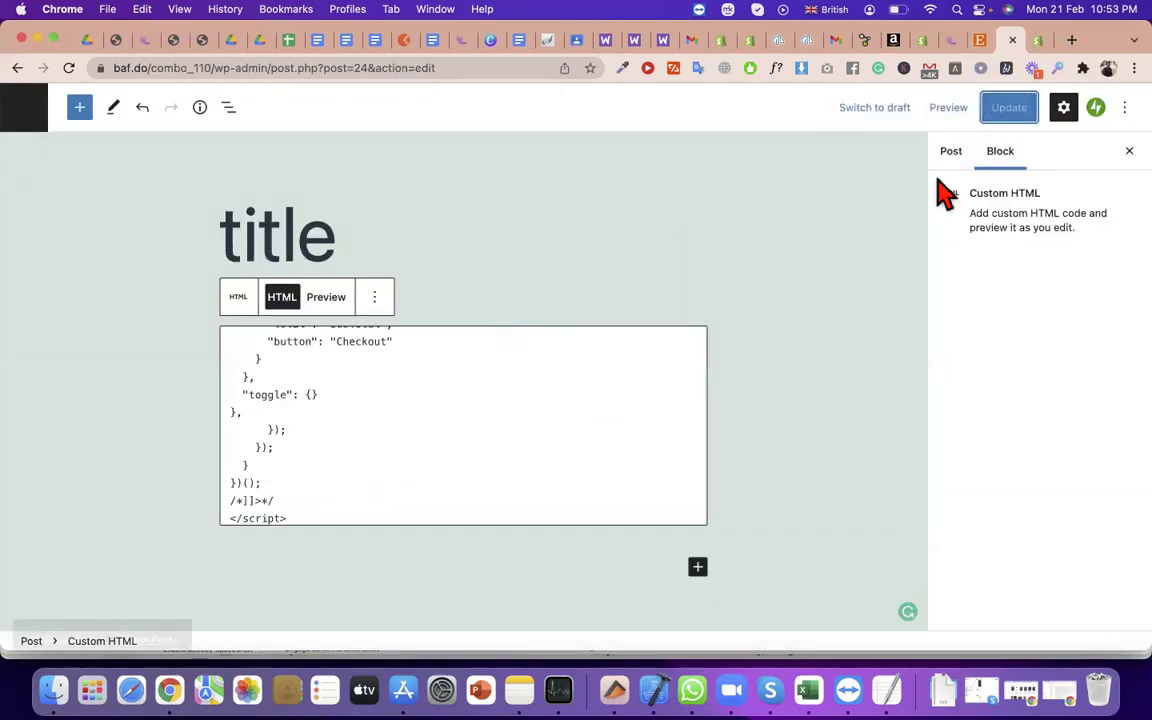
pyautogui.click(141, 600)
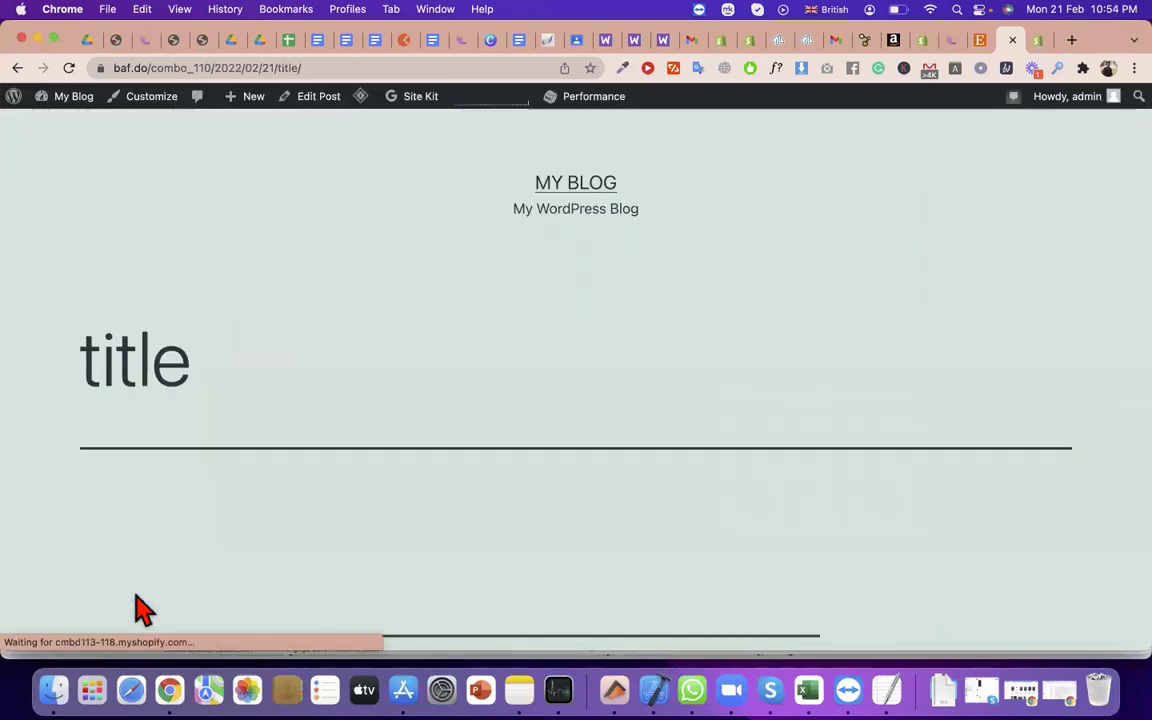
# Add one more tshirt (Tk 100.00) to the cart from the embedded collection, making 3
pyautogui.scroll(-5, 160, 612)
pyautogui.scroll(3, 365, 638)
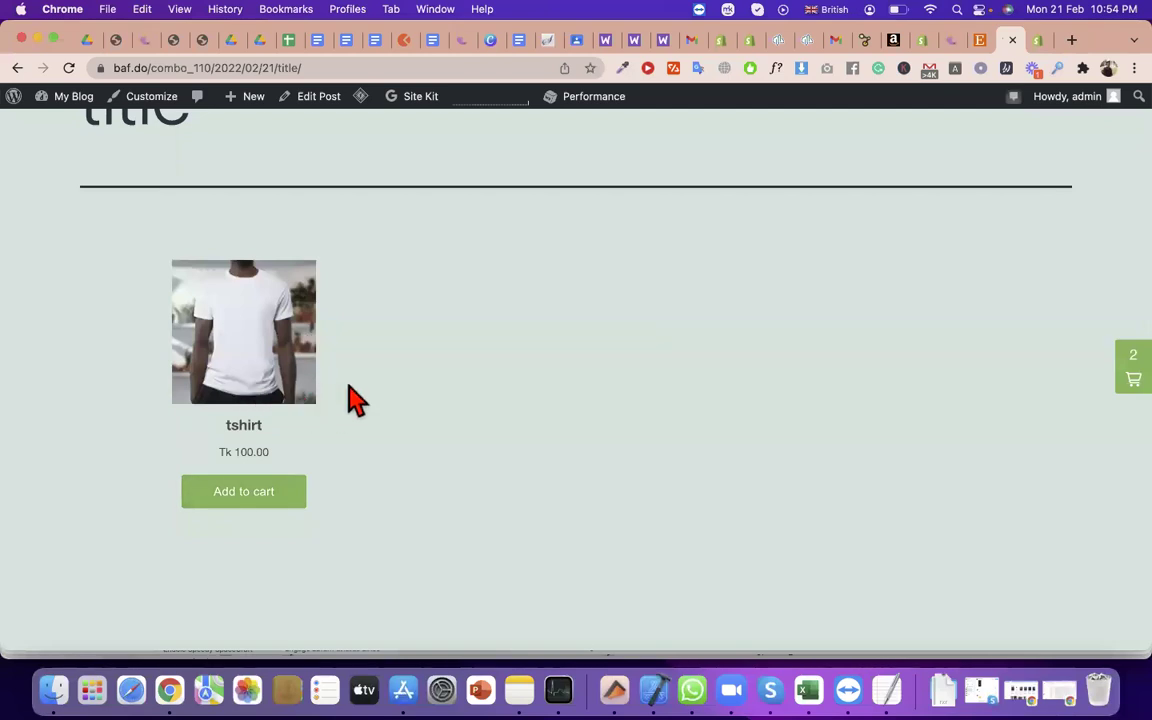
pyautogui.moveTo(385, 535); pyautogui.dragTo(733, 399)
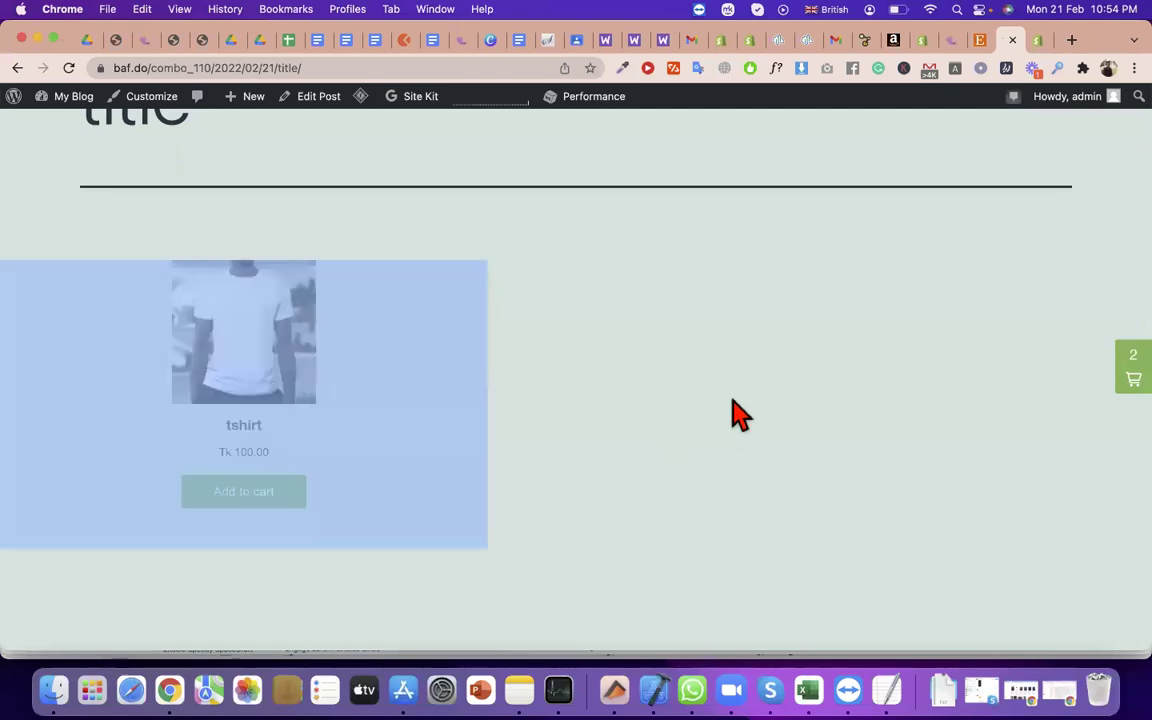
pyautogui.click(653, 393)
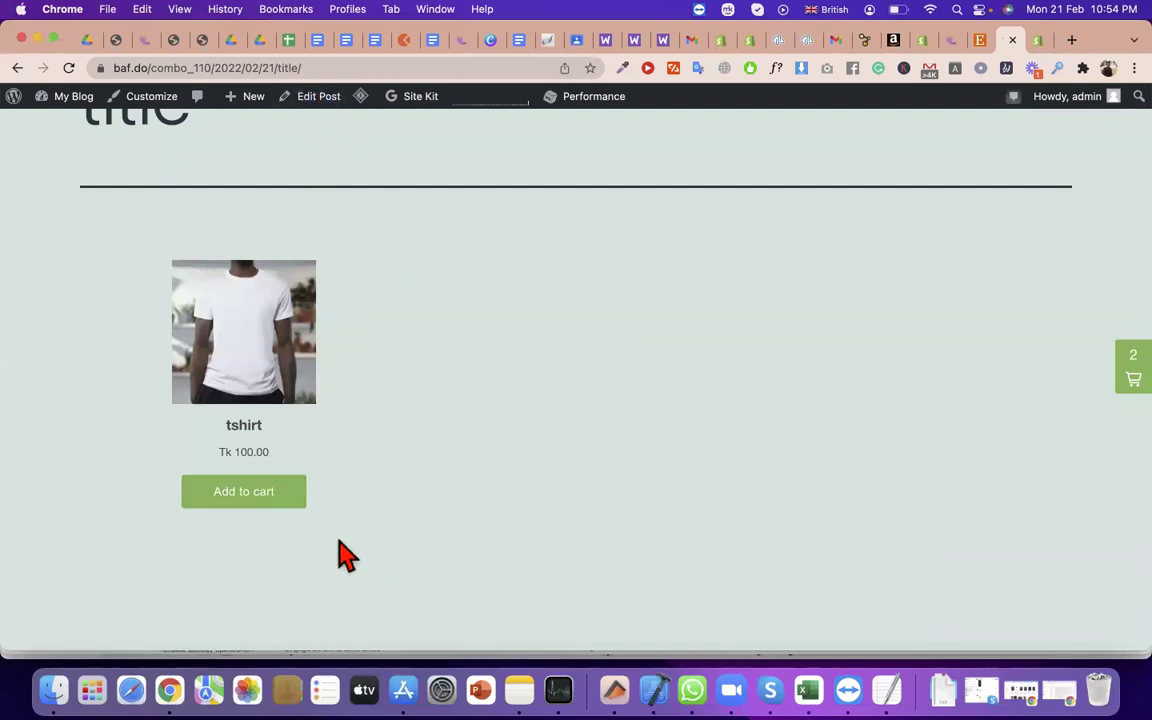
pyautogui.tripleClick(205, 388)
pyautogui.click(334, 478)
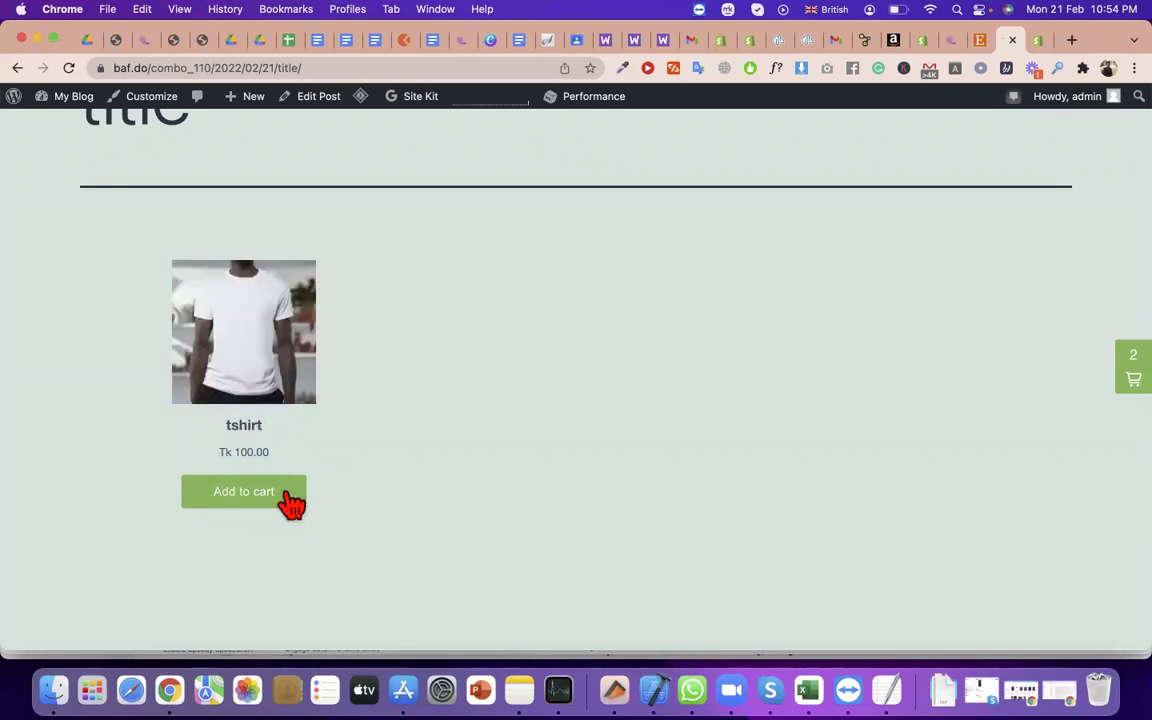
pyautogui.click(277, 494)
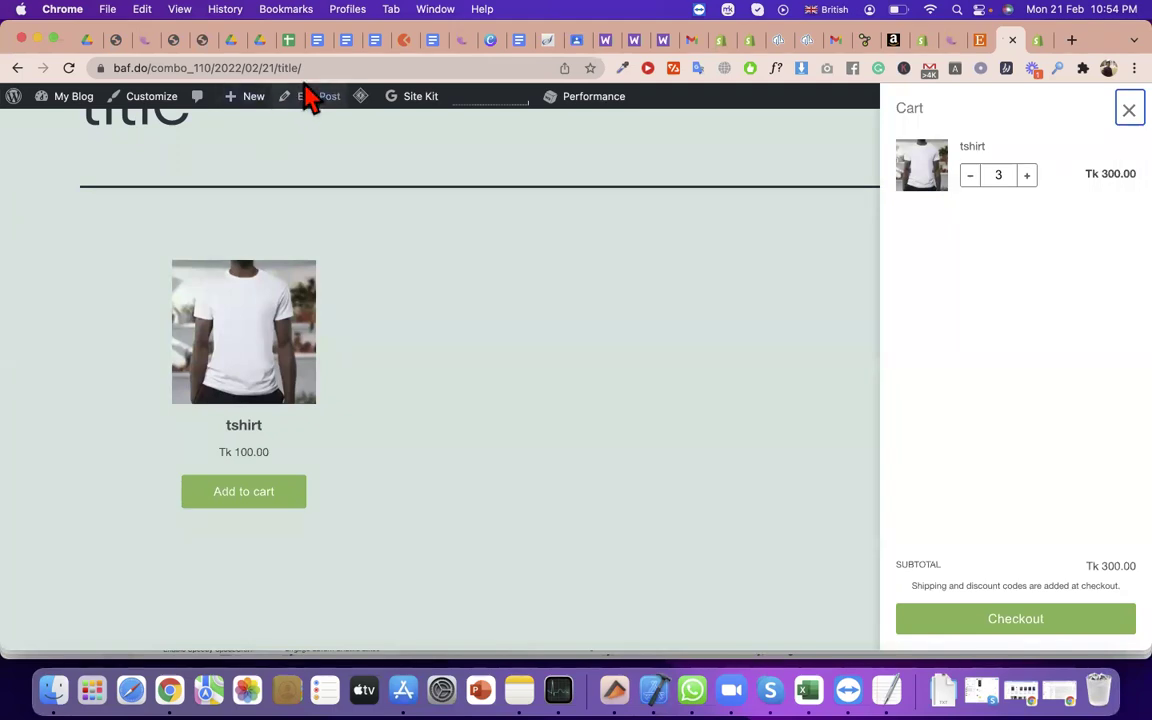
# Try checkout from the cart panel, then close the checkout popup and the cart panel
pyautogui.moveTo(308, 70); pyautogui.dragTo(116, 100)
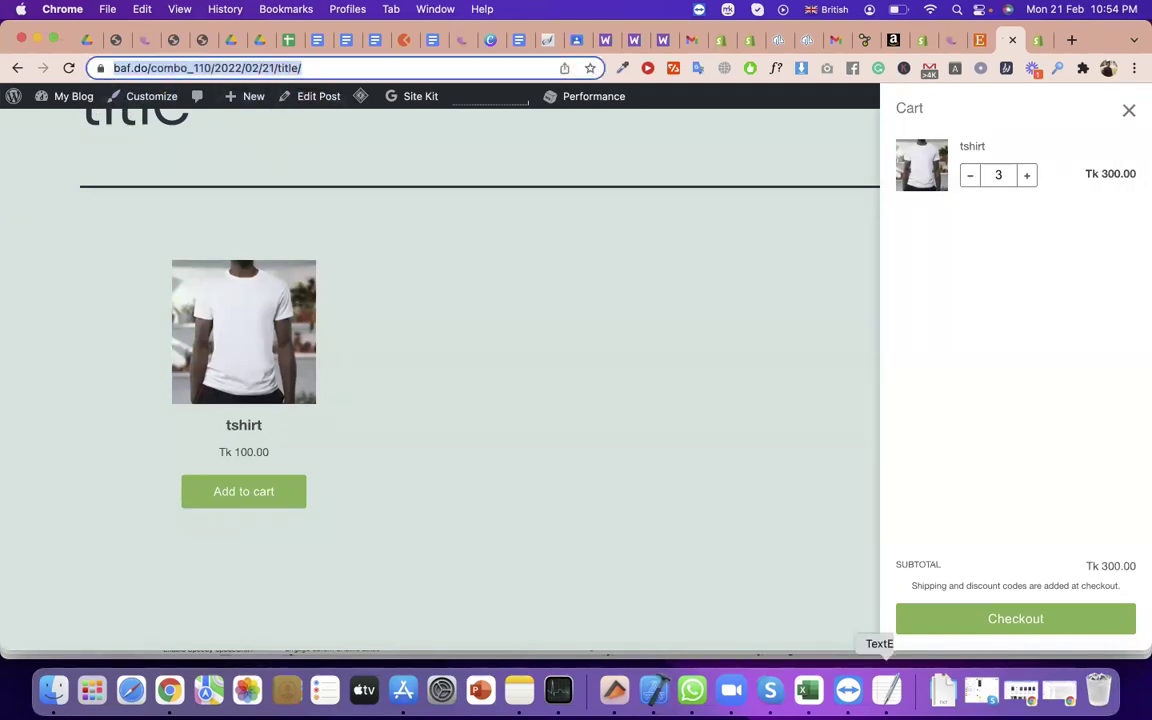
pyautogui.click(1030, 619)
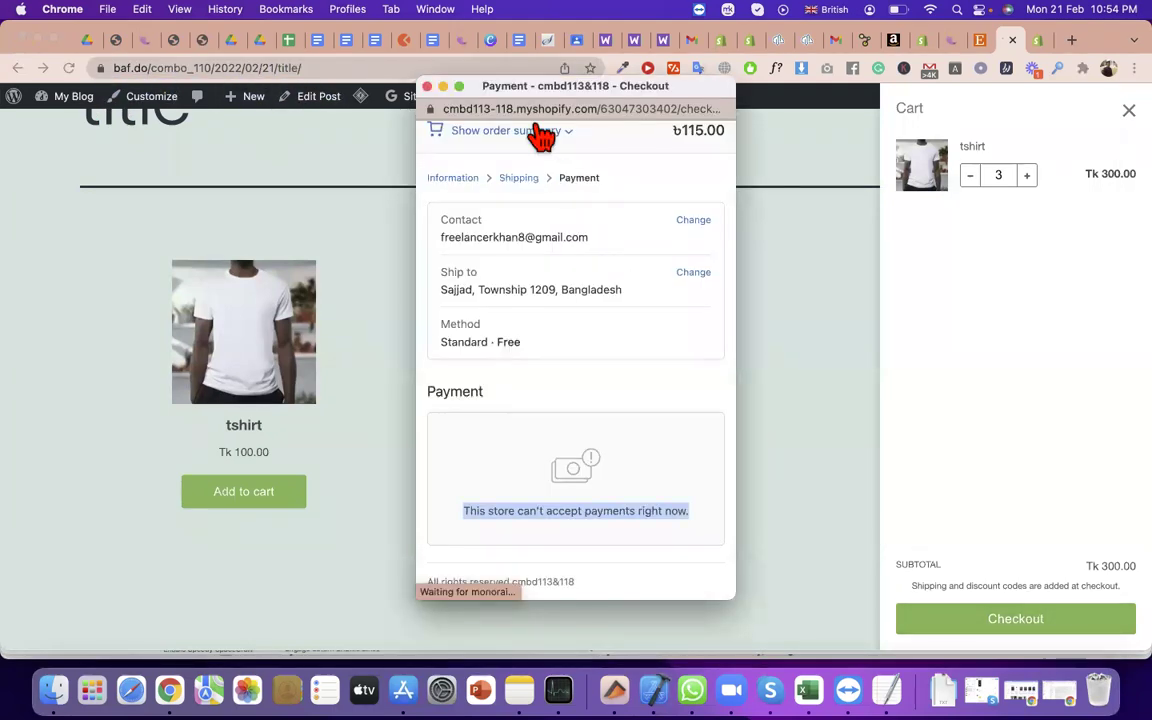
pyautogui.click(508, 110)
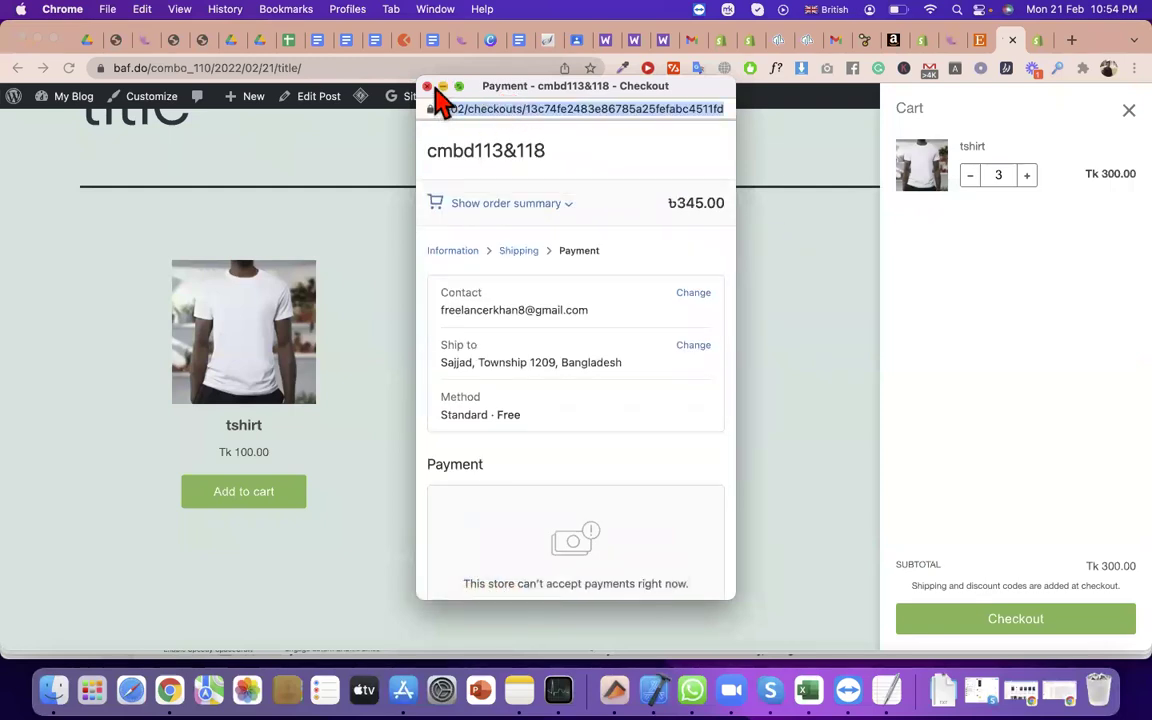
pyautogui.click(427, 87)
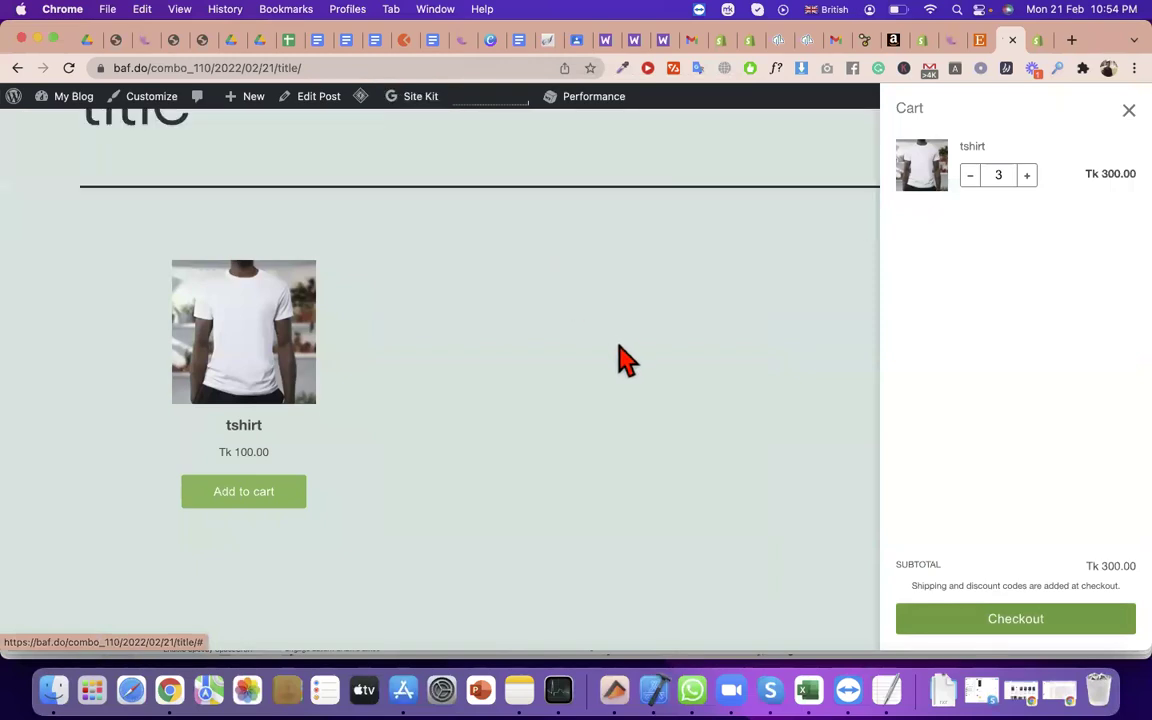
pyautogui.click(617, 360)
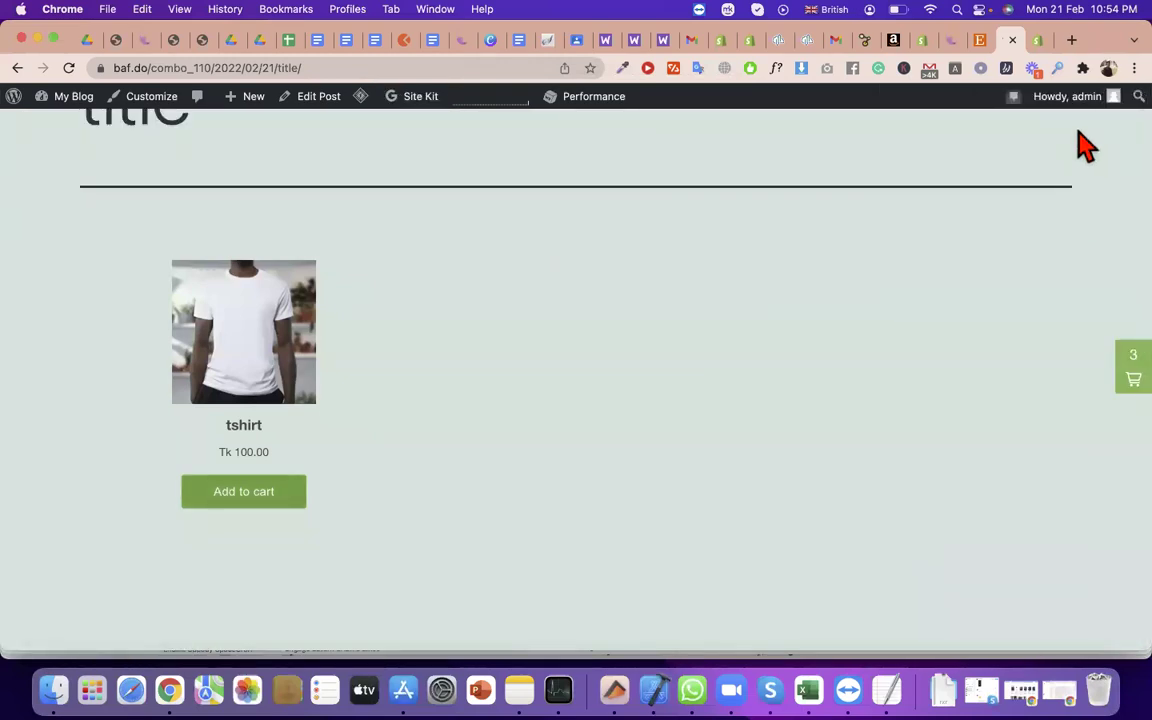
pyautogui.moveTo(1082, 100)
# Review the collection Buy Button embed code, including its script URL line
pyautogui.click(1042, 42)
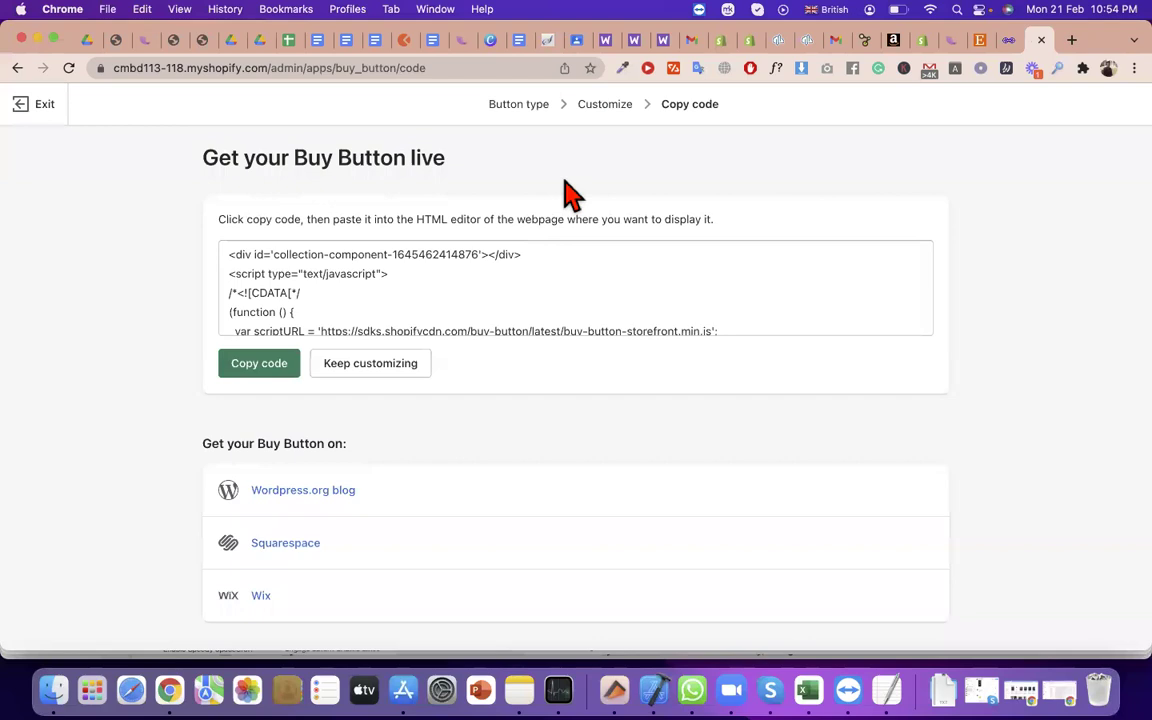
pyautogui.tripleClick(324, 152)
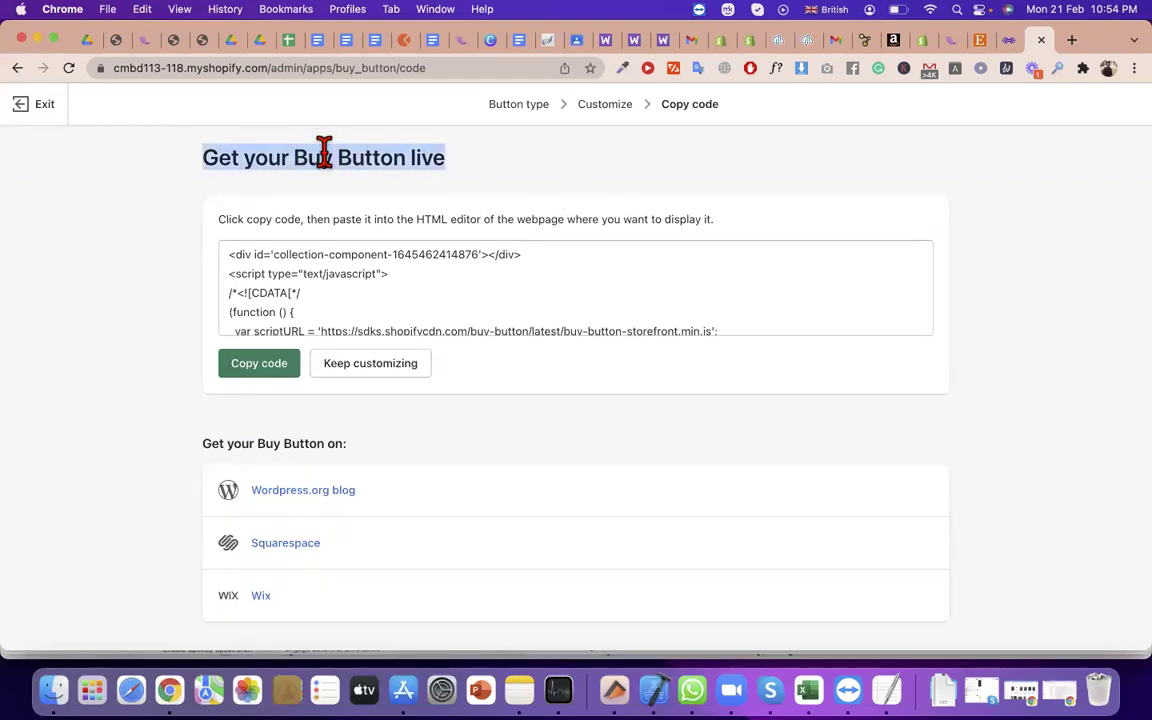
pyautogui.tripleClick(386, 275)
pyautogui.scroll(-1, 384, 278)
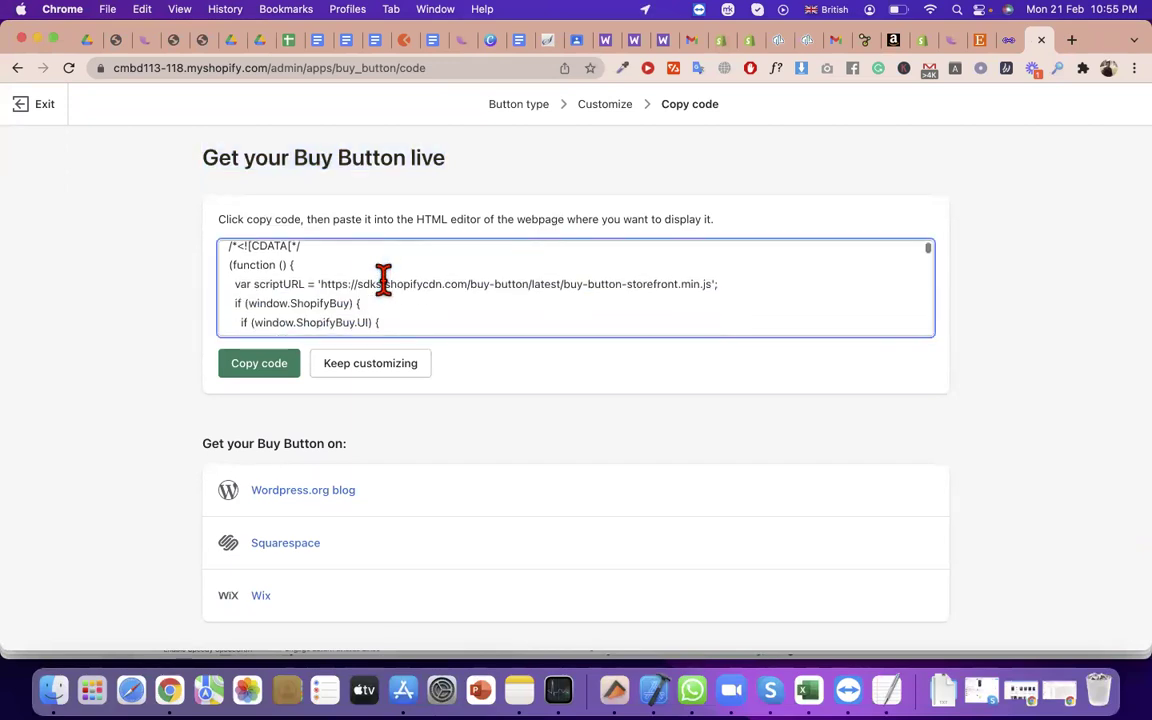
pyautogui.tripleClick(384, 278)
pyautogui.scroll(-3, 384, 272)
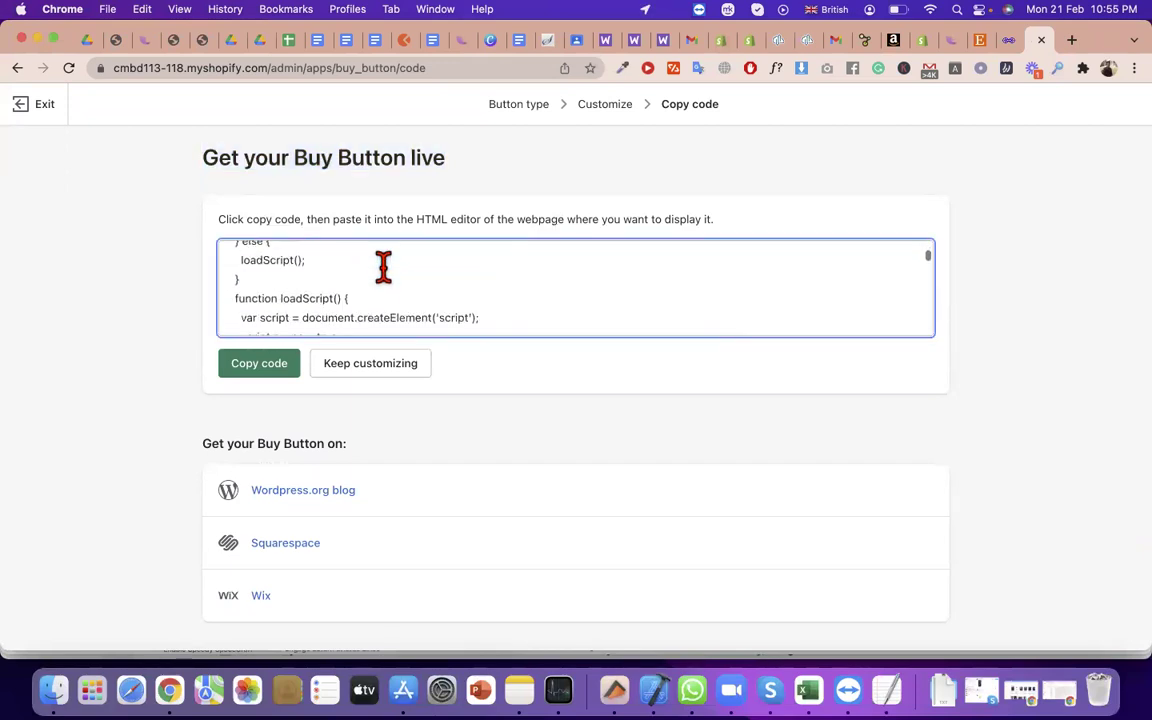
pyautogui.scroll(-5, 384, 267)
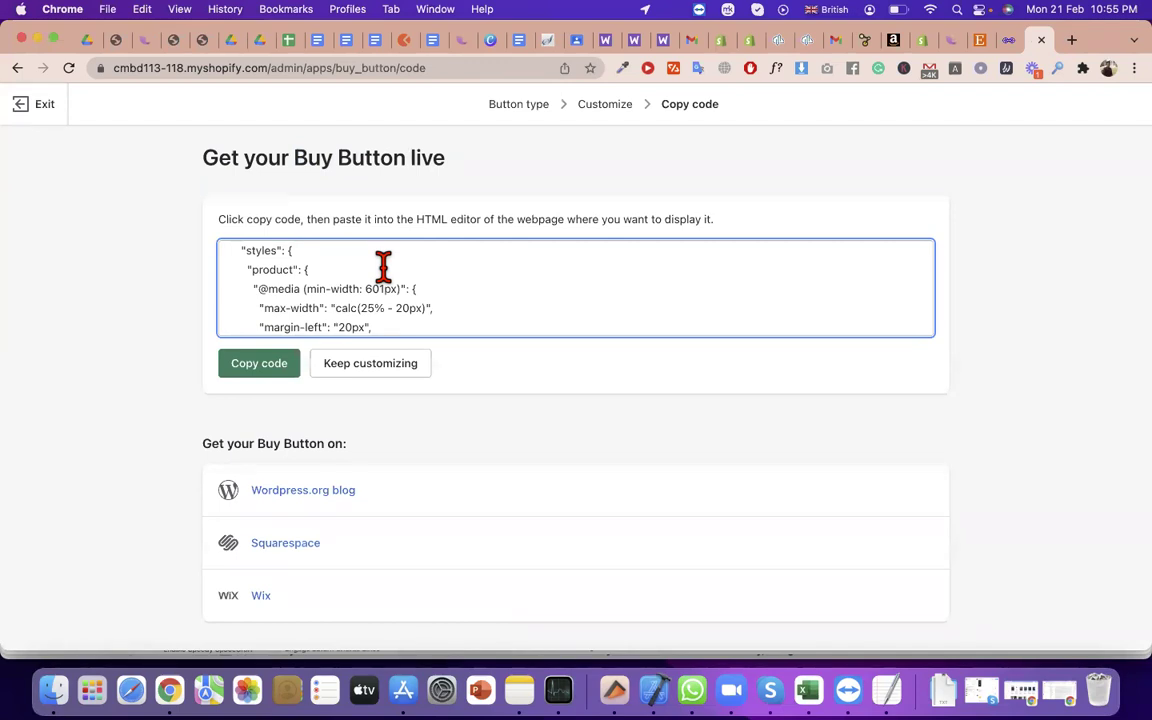
# Check the blog post and store admin tabs, then Exit to the Buy Button landing page
pyautogui.click(1010, 40)
pyautogui.click(1039, 40)
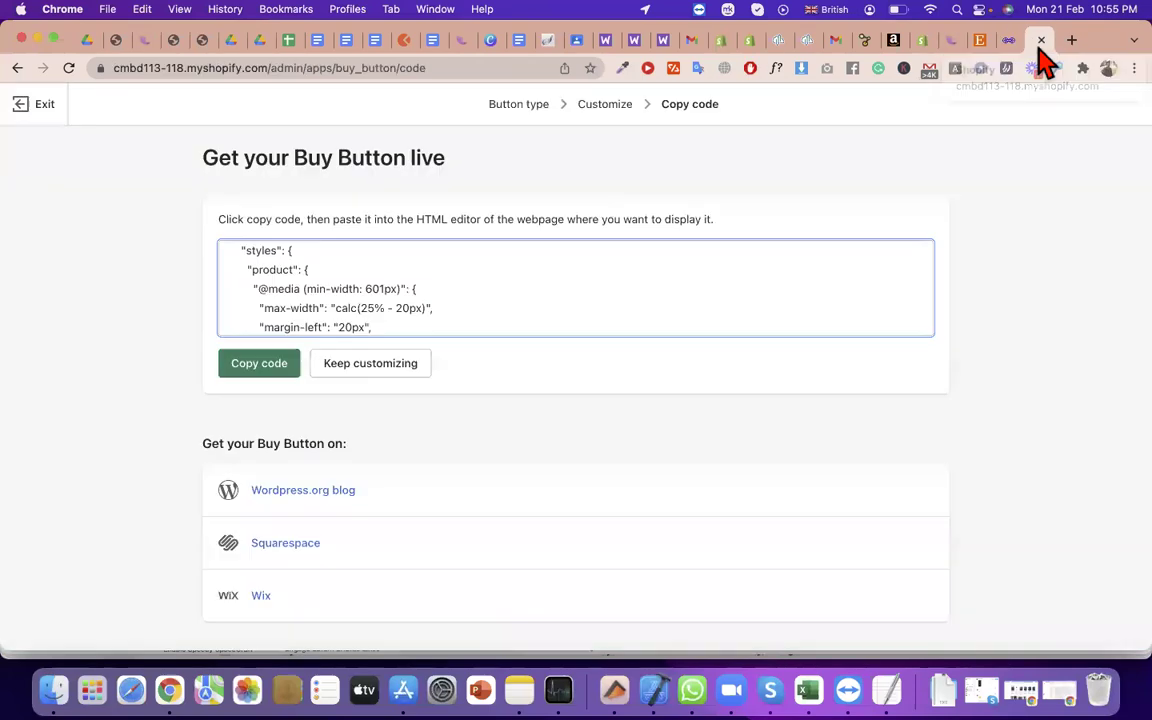
pyautogui.click(932, 42)
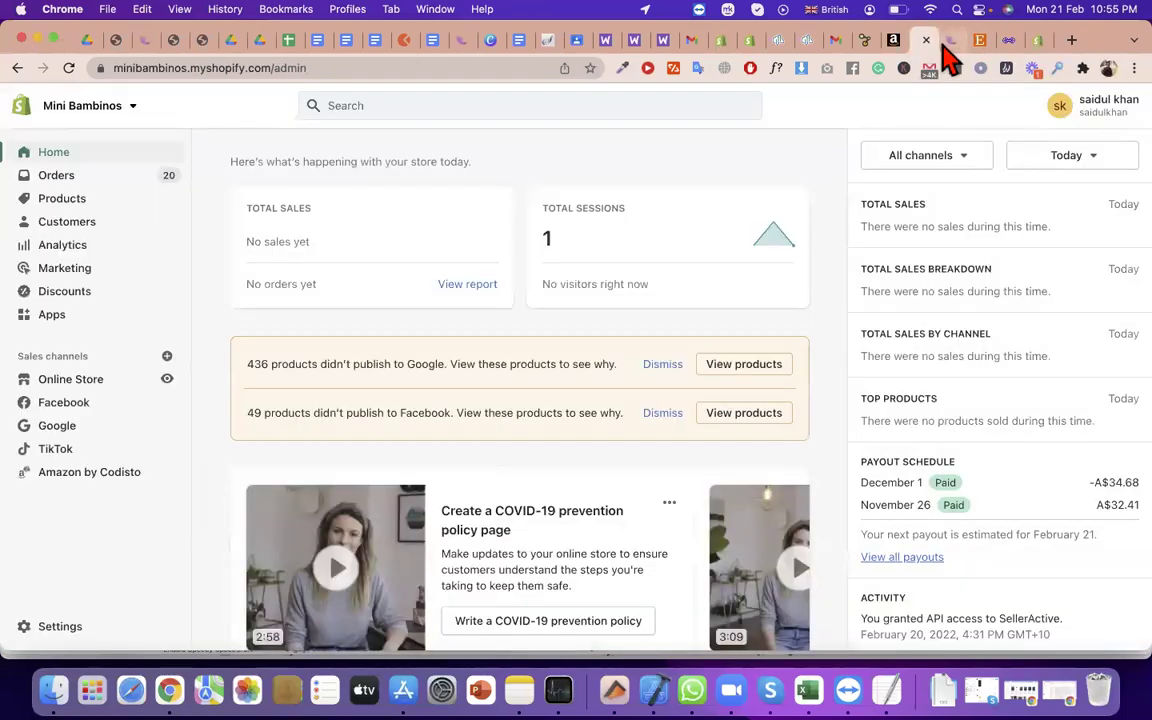
pyautogui.click(1037, 46)
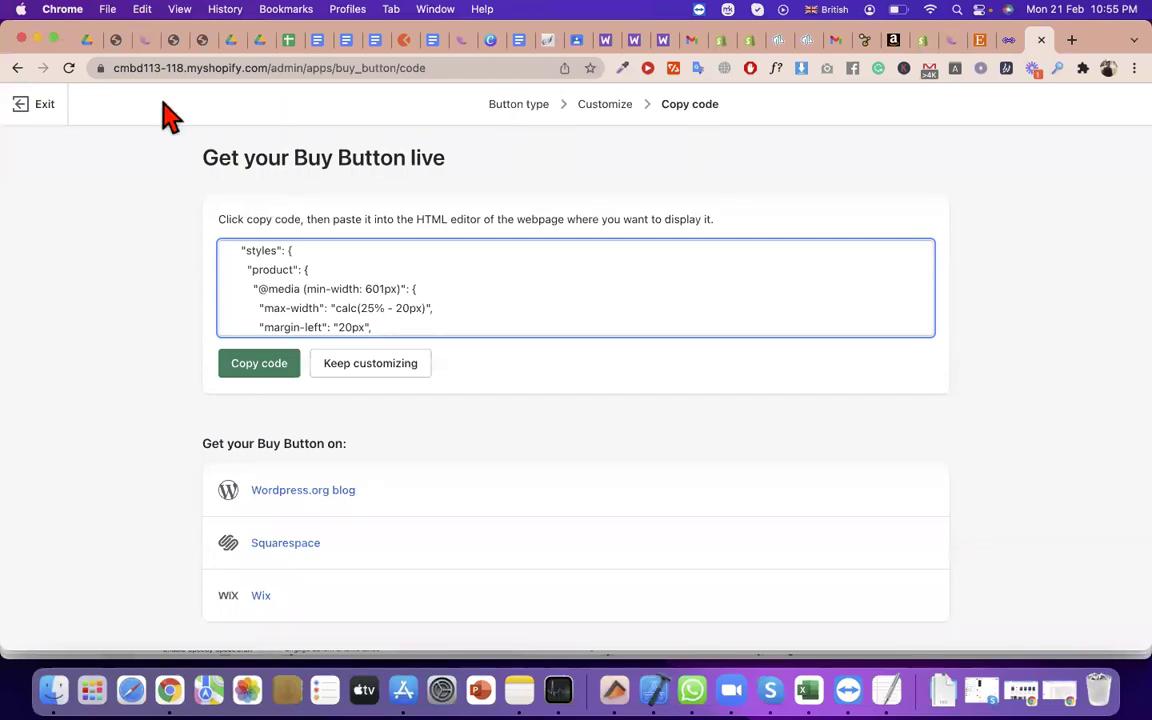
pyautogui.click(33, 118)
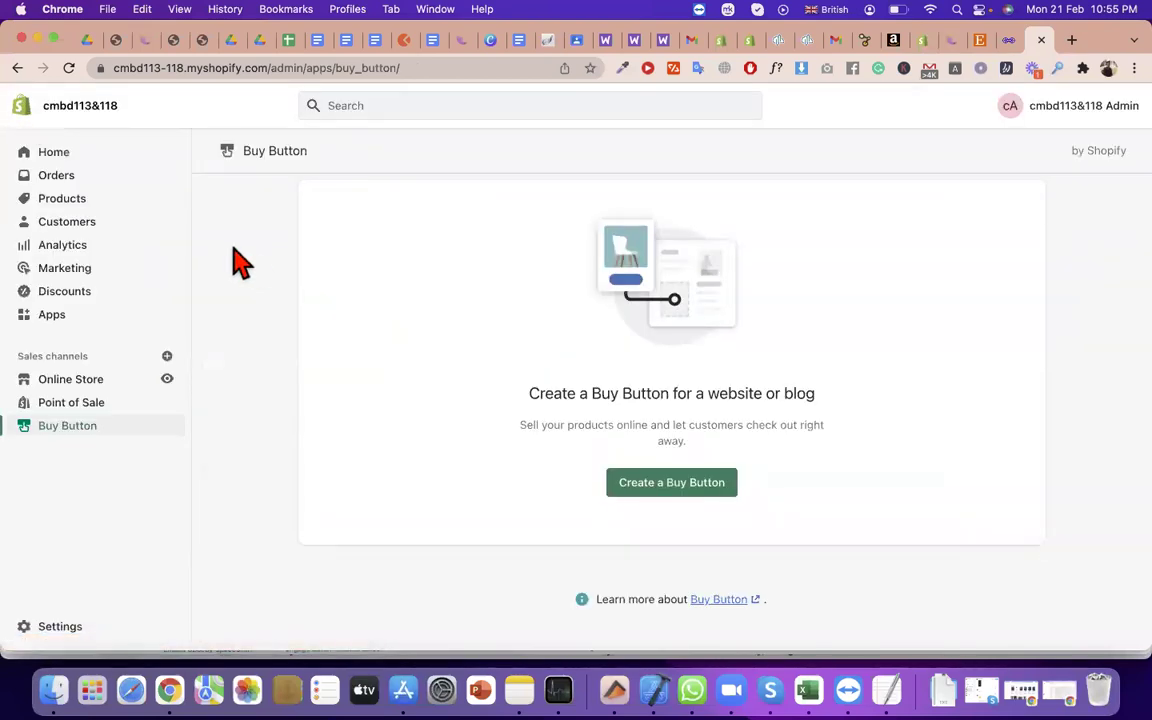
# Add Google from the Add sales channel dialog, then return to the tshirt blog post
pyautogui.click(168, 358)
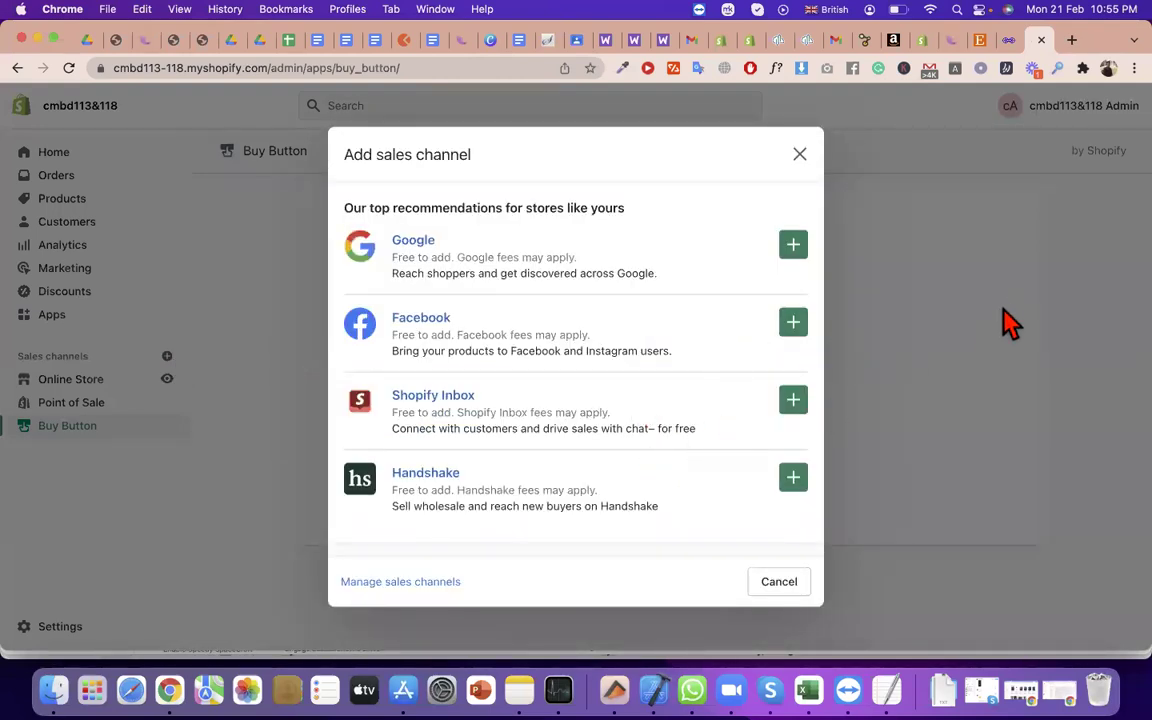
pyautogui.click(795, 246)
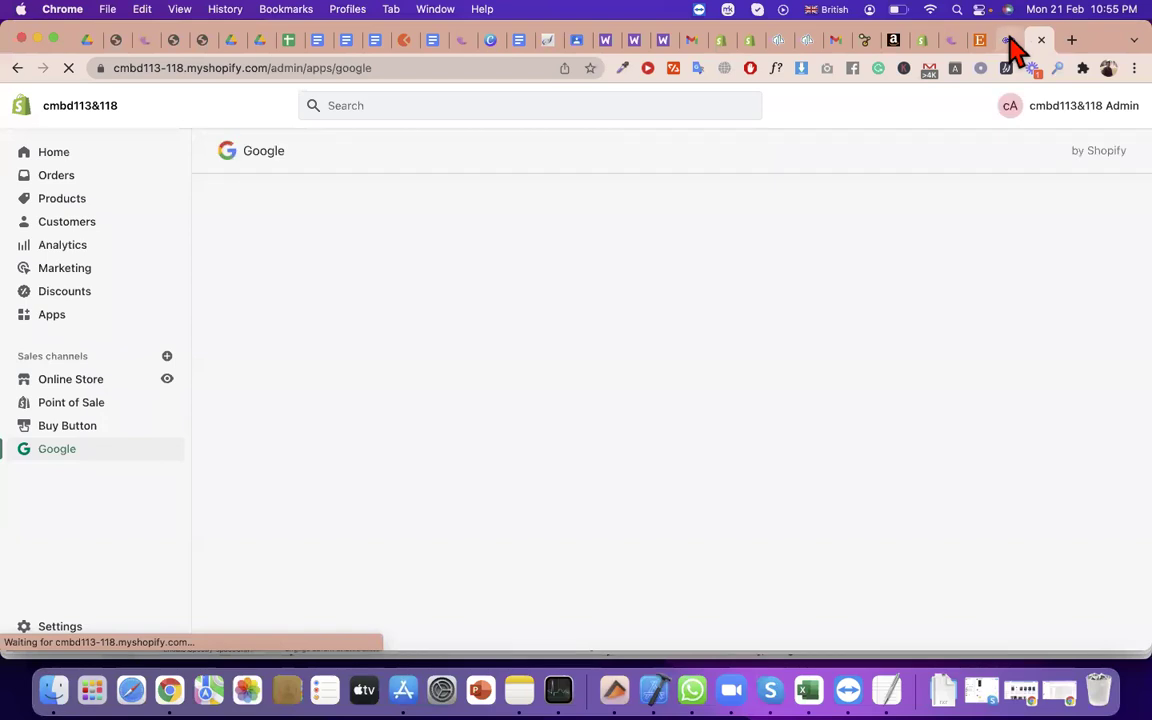
pyautogui.click(1014, 42)
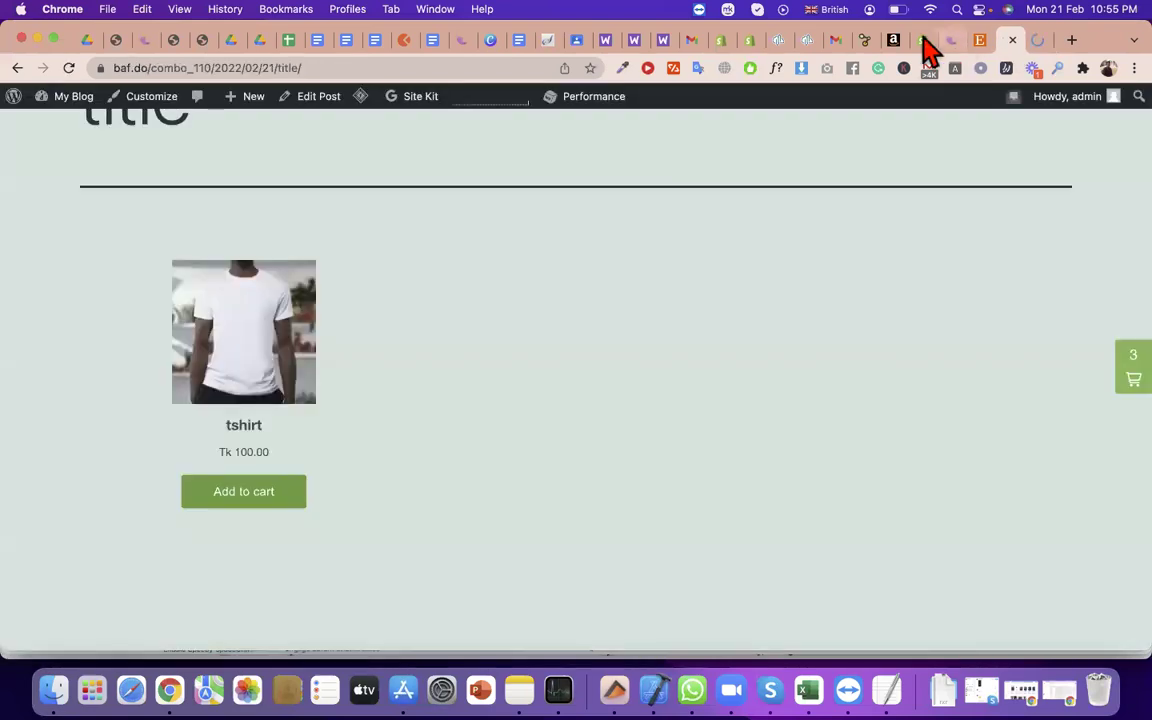
pyautogui.click(924, 42)
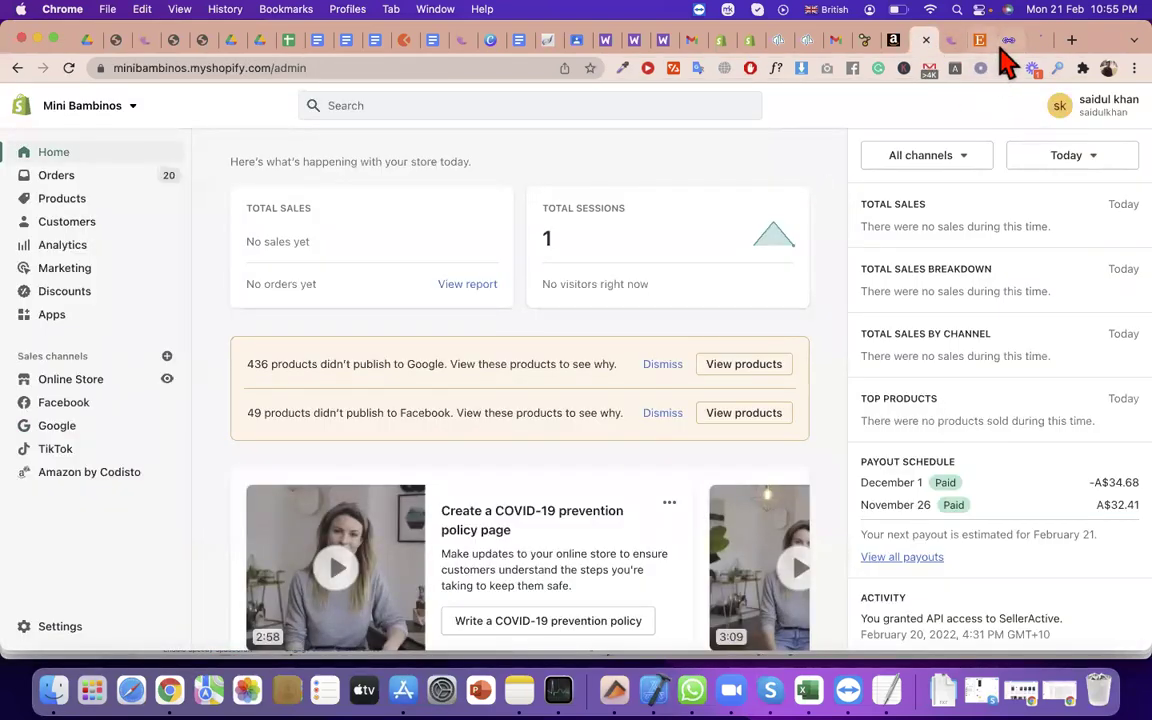
pyautogui.click(1008, 42)
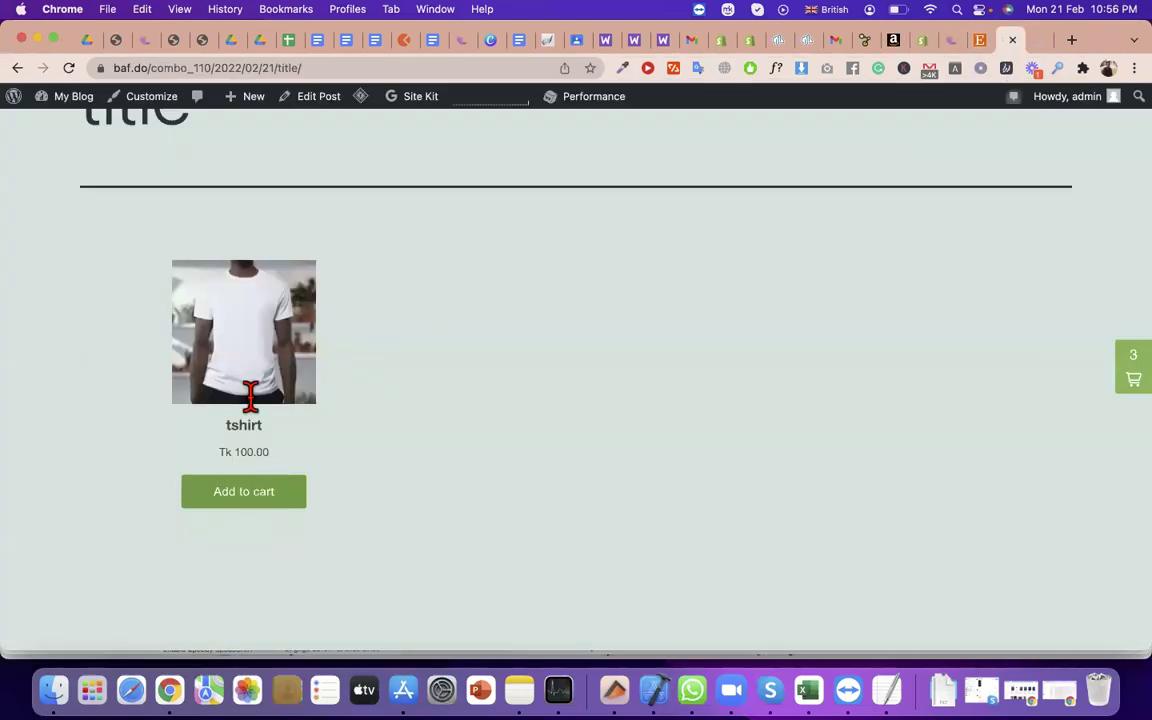
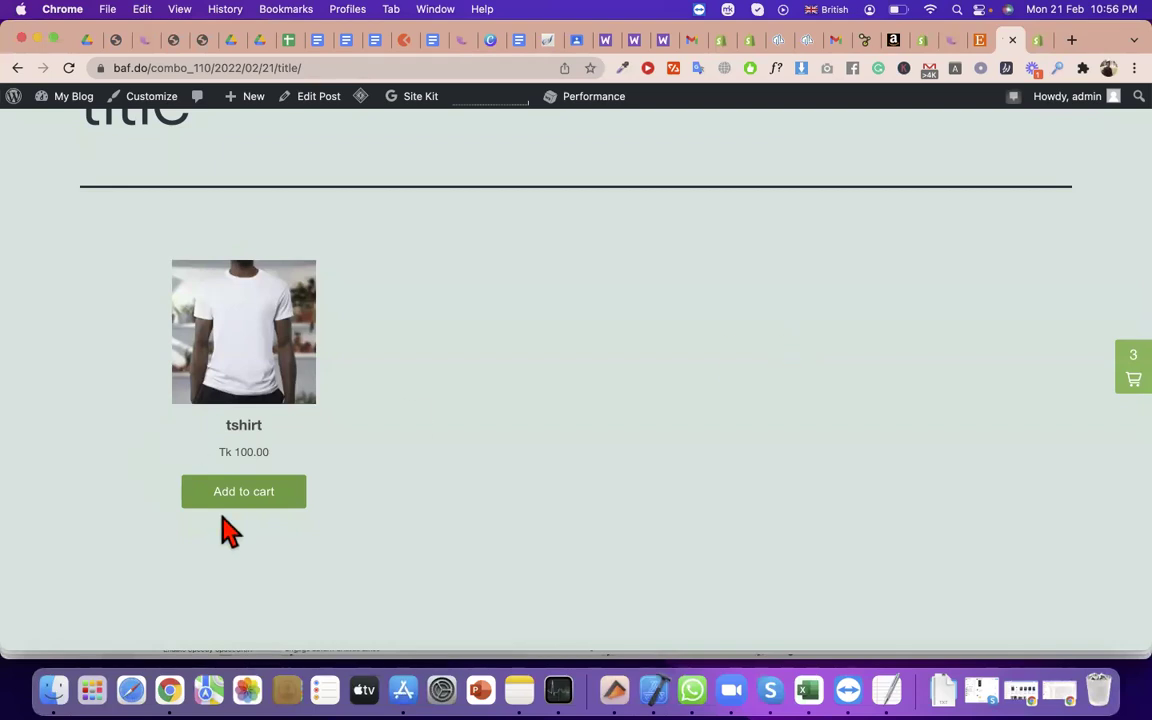
# On the WordPress blog post, reload and select the t-shirt price, post address, heading and tagline
pyautogui.moveTo(360, 468); pyautogui.dragTo(217, 453)
pyautogui.click(295, 97)
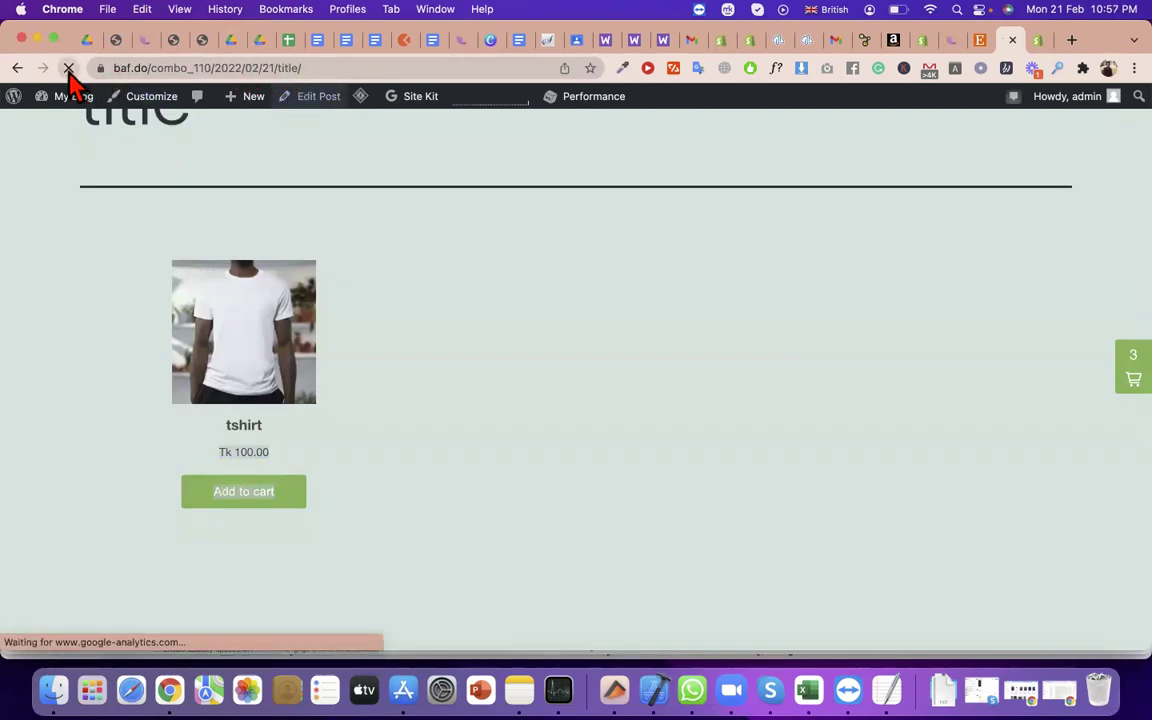
pyautogui.moveTo(302, 68); pyautogui.dragTo(114, 69)
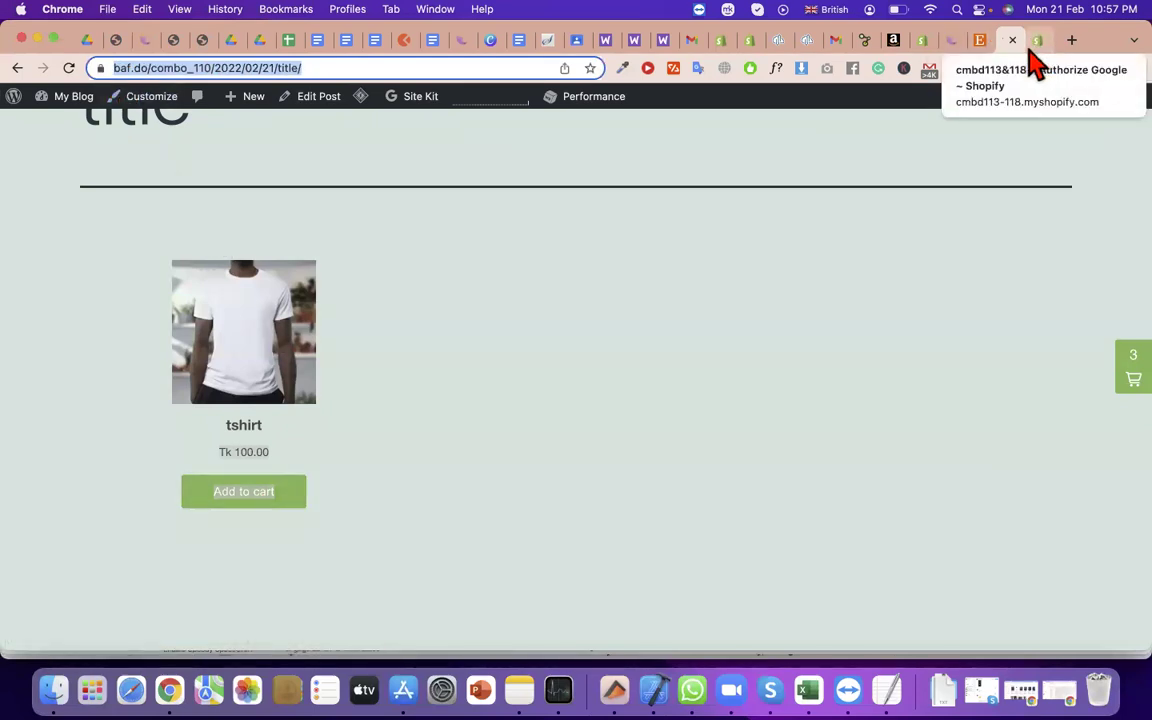
pyautogui.click(780, 190)
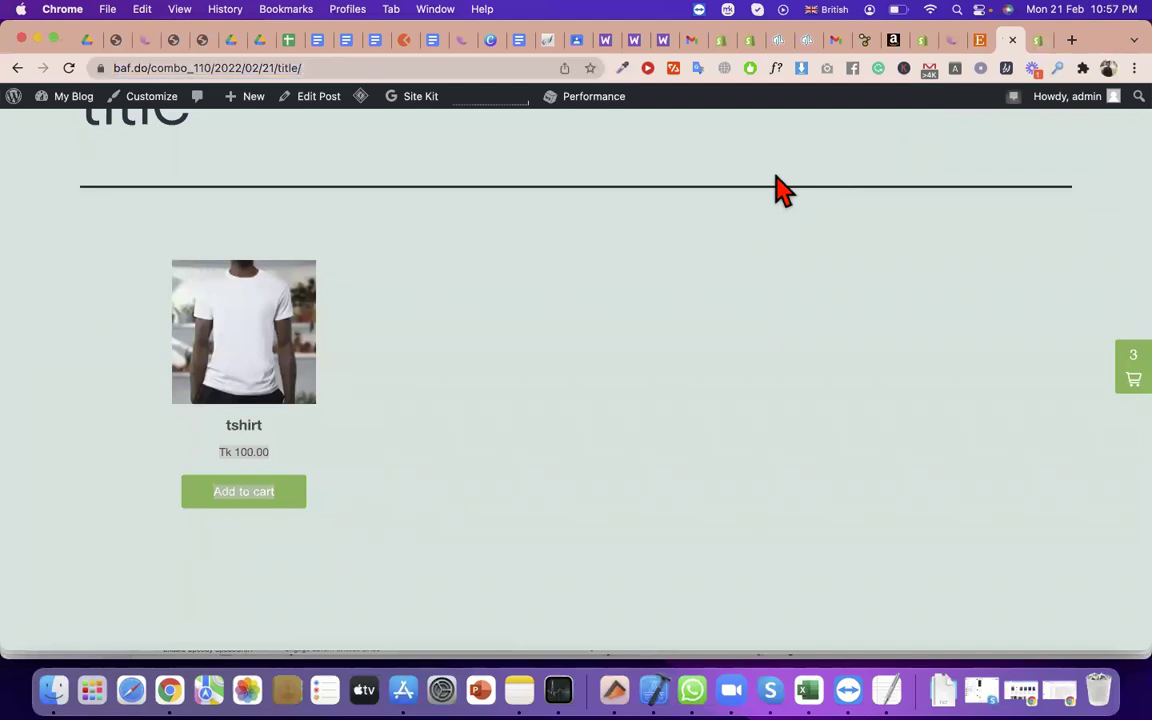
pyautogui.scroll(5, 780, 190)
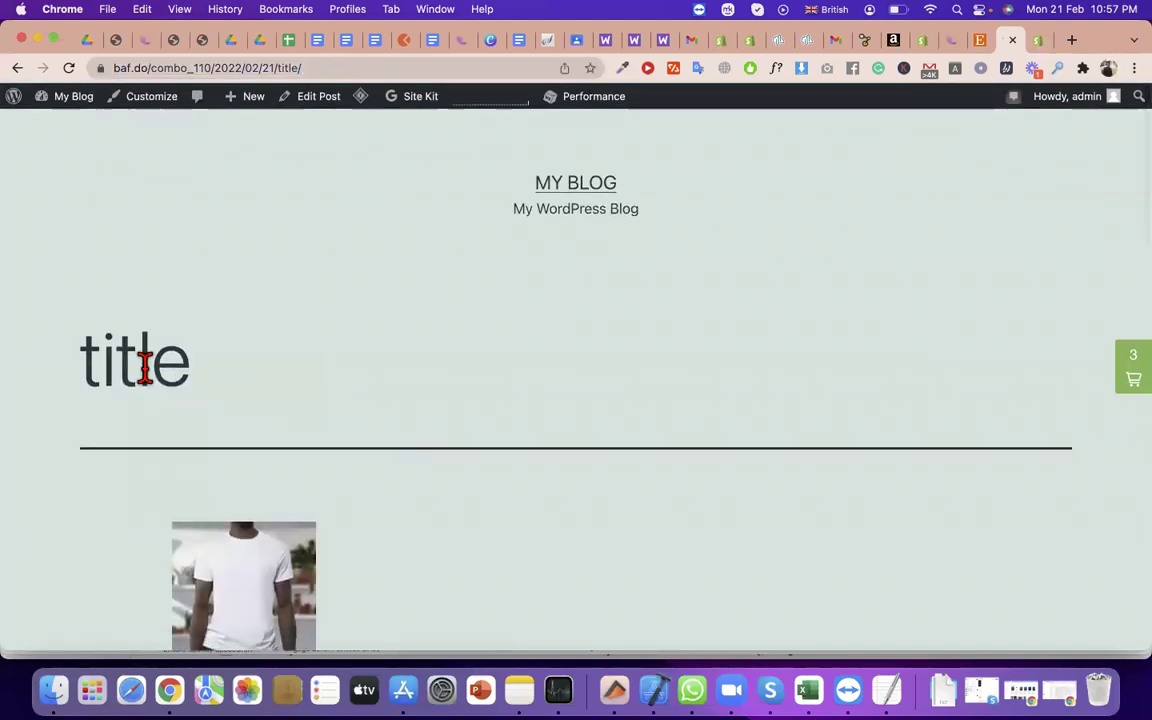
pyautogui.doubleClick(147, 360)
pyautogui.tripleClick(617, 206)
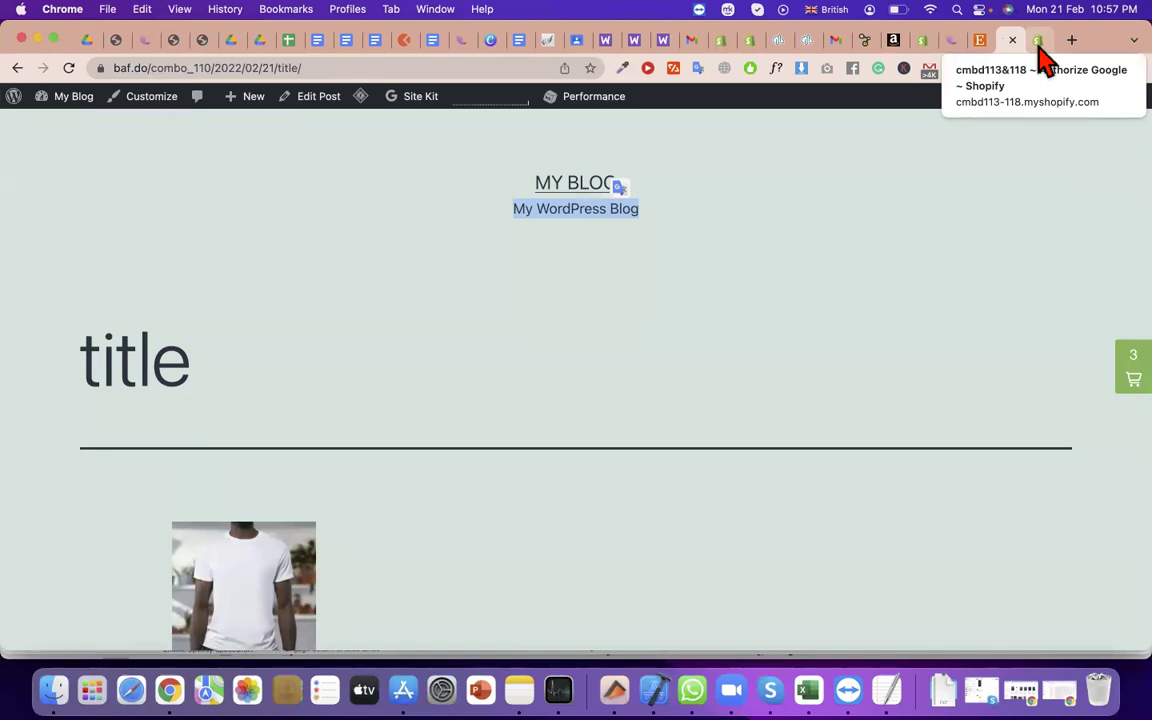
# In Shopify, review the Google channel's requested permissions and approve the sales channel update
pyautogui.click(1038, 46)
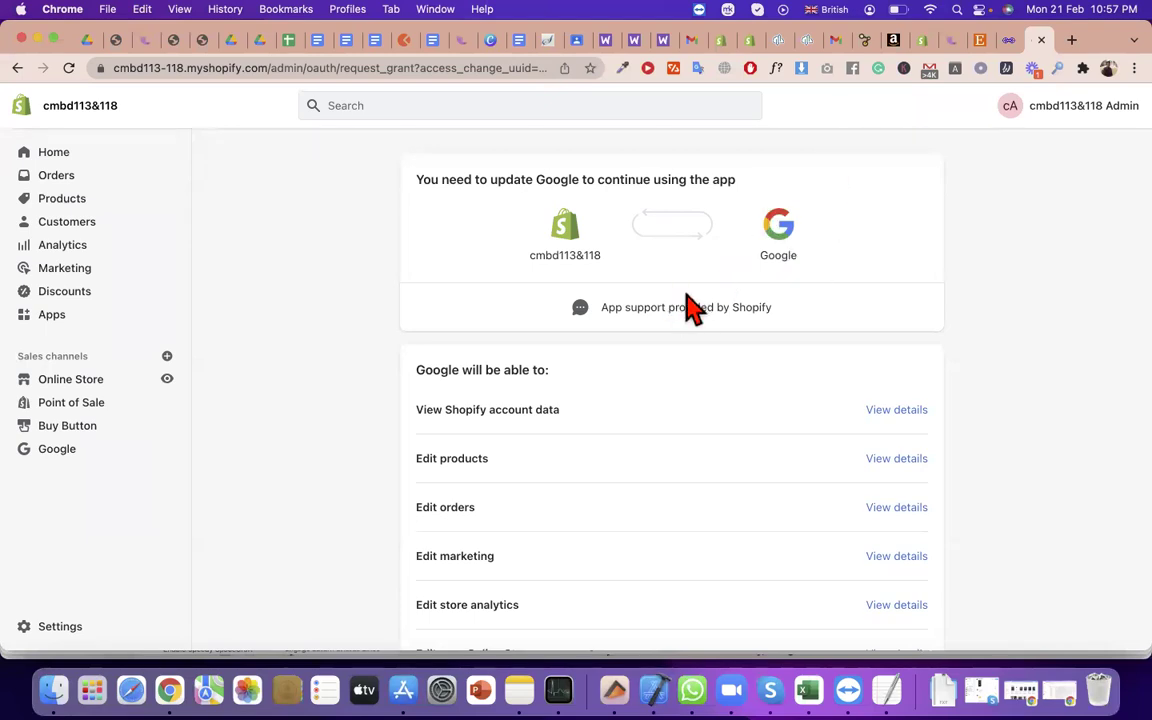
pyautogui.scroll(-5, 700, 340)
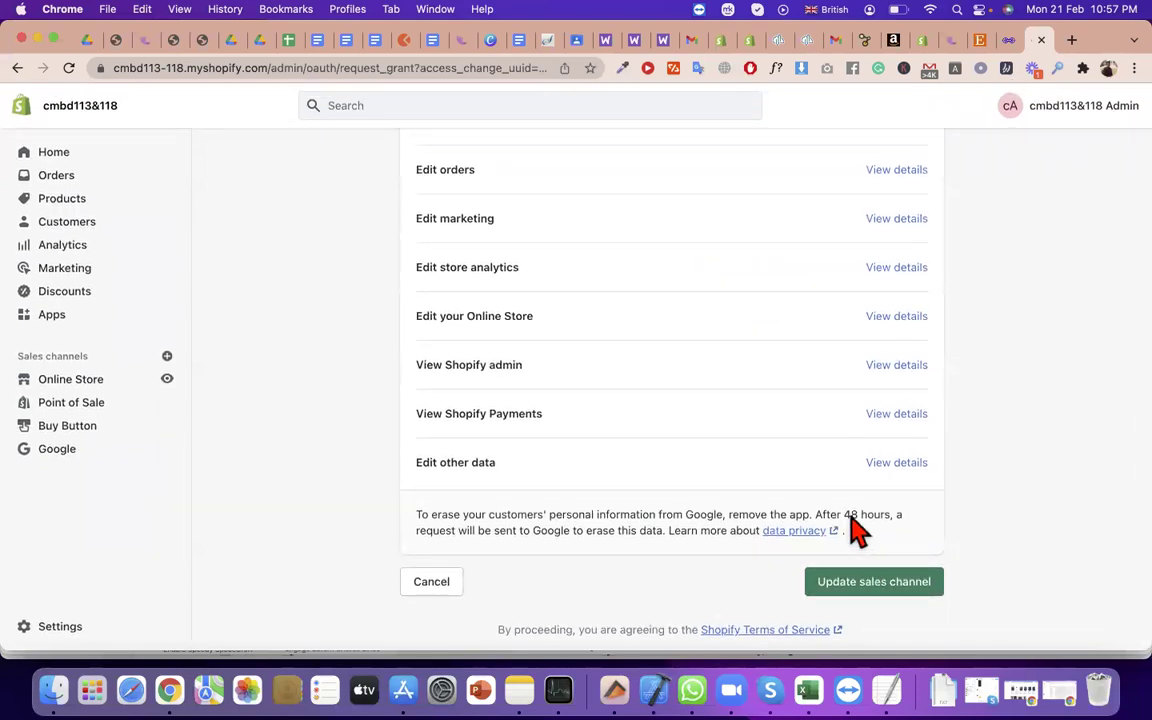
pyautogui.tripleClick(849, 514)
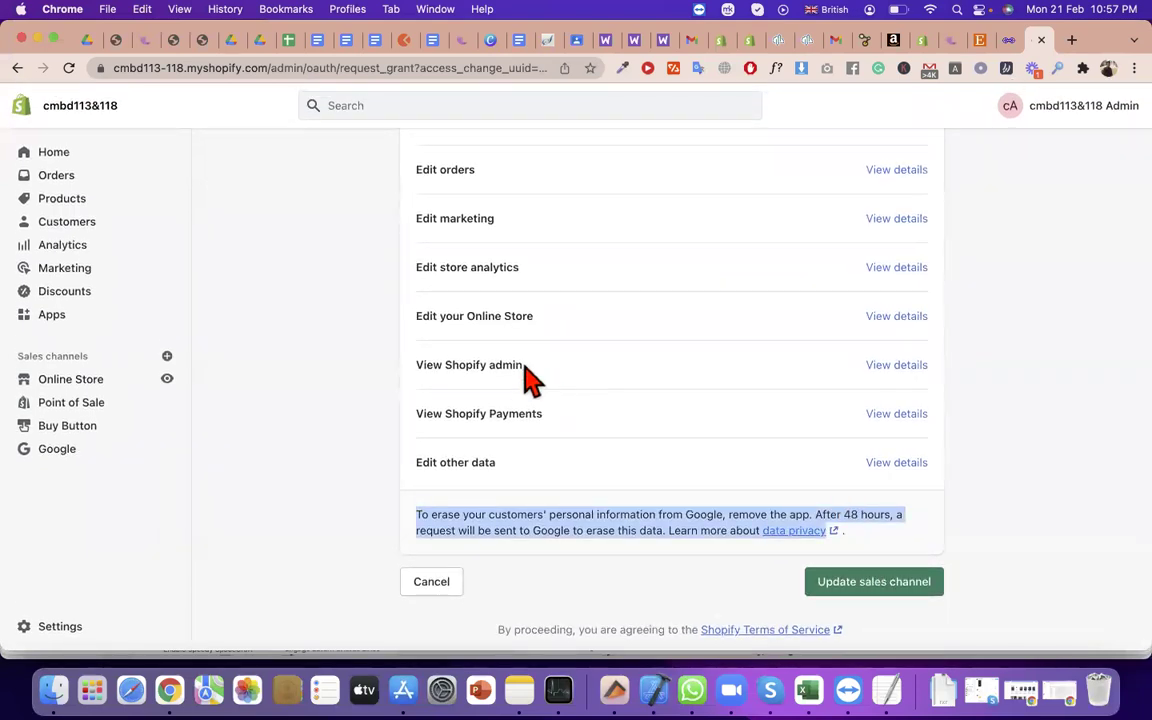
pyautogui.scroll(5, 530, 378)
pyautogui.tripleClick(501, 411)
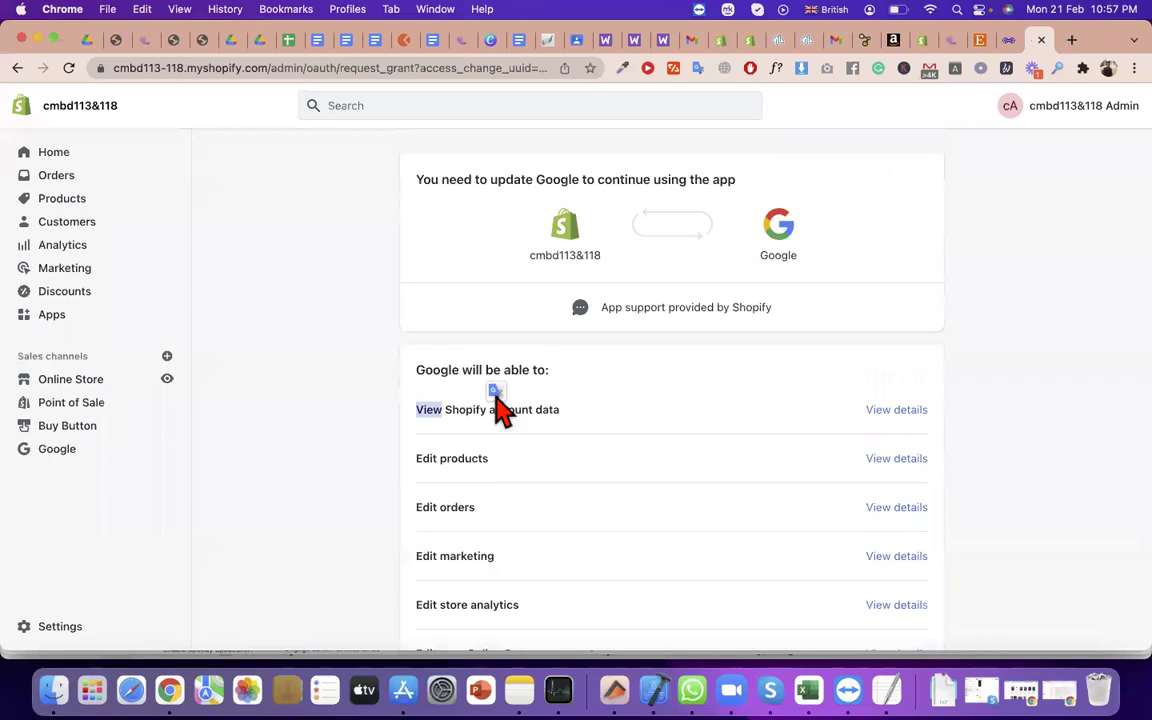
pyautogui.click(500, 385)
pyautogui.tripleClick(524, 376)
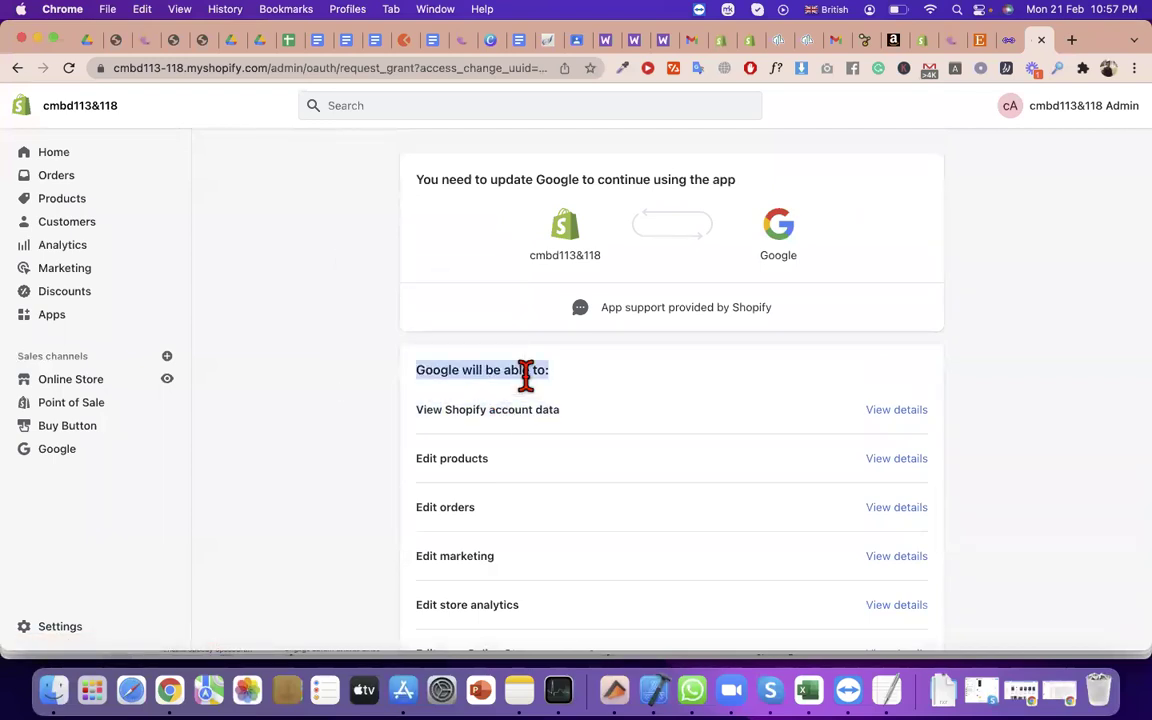
pyautogui.scroll(-2, 510, 395)
pyautogui.scroll(-4, 600, 470)
pyautogui.scroll(6, 694, 424)
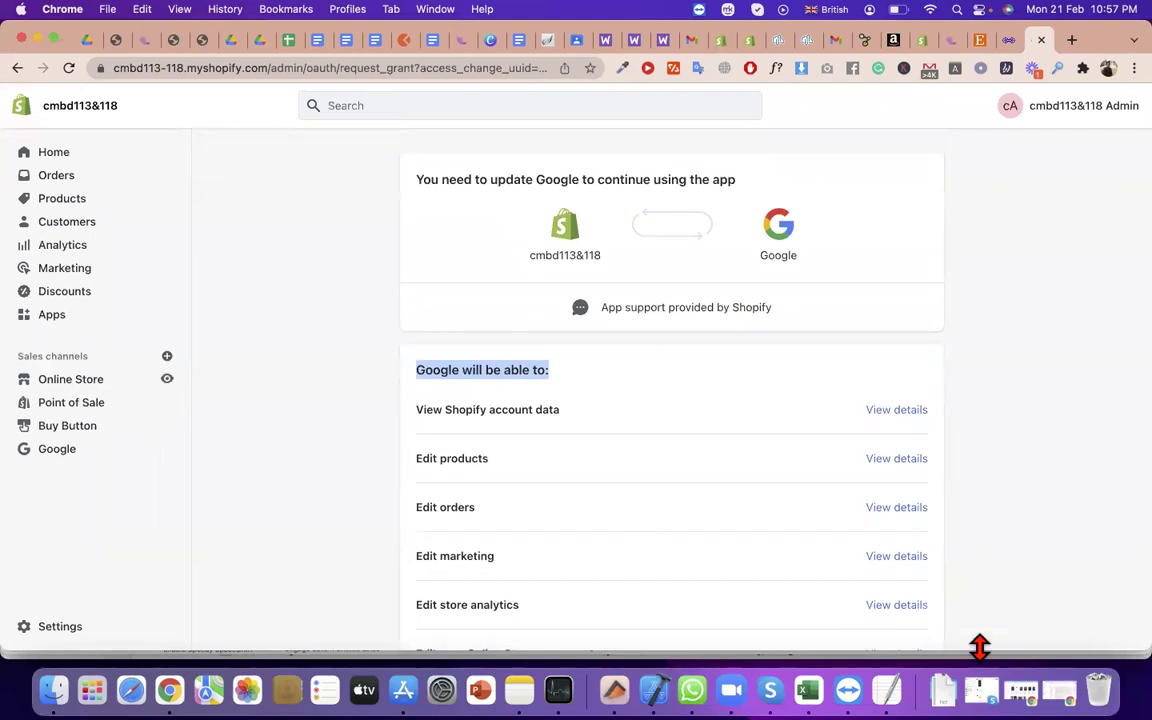
pyautogui.scroll(-4, 925, 535)
pyautogui.click(908, 588)
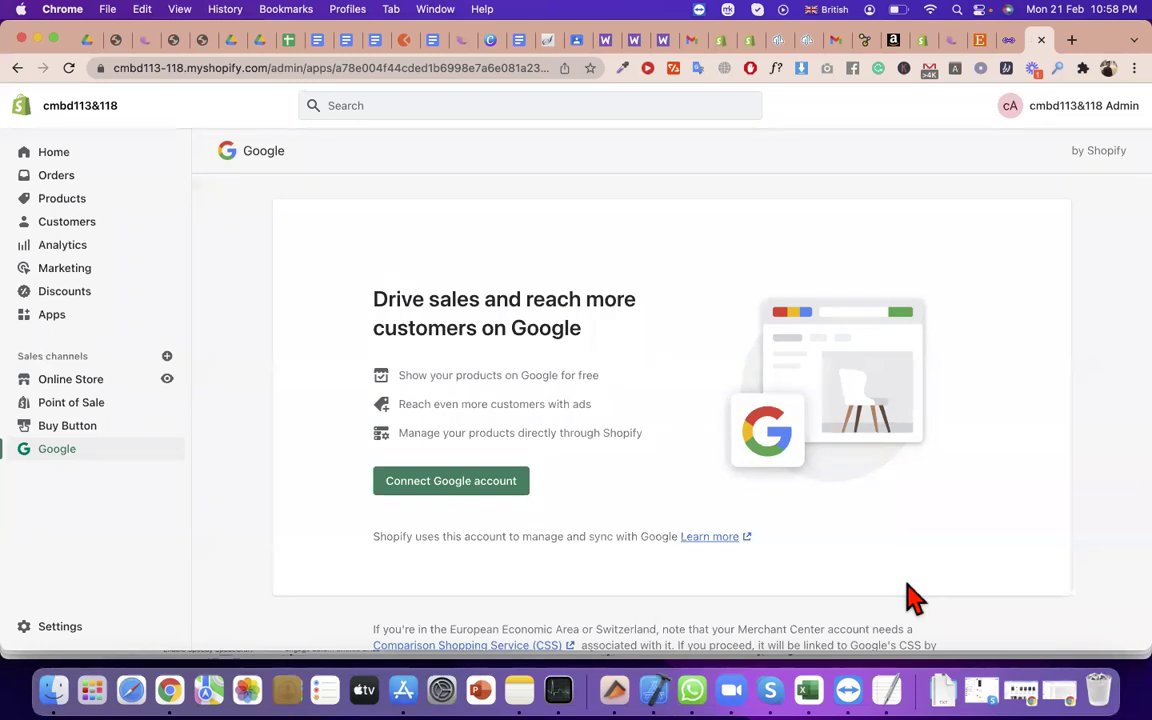
# Sign in with the Google account, allow the channel access, and select the store's web address
pyautogui.click(483, 483)
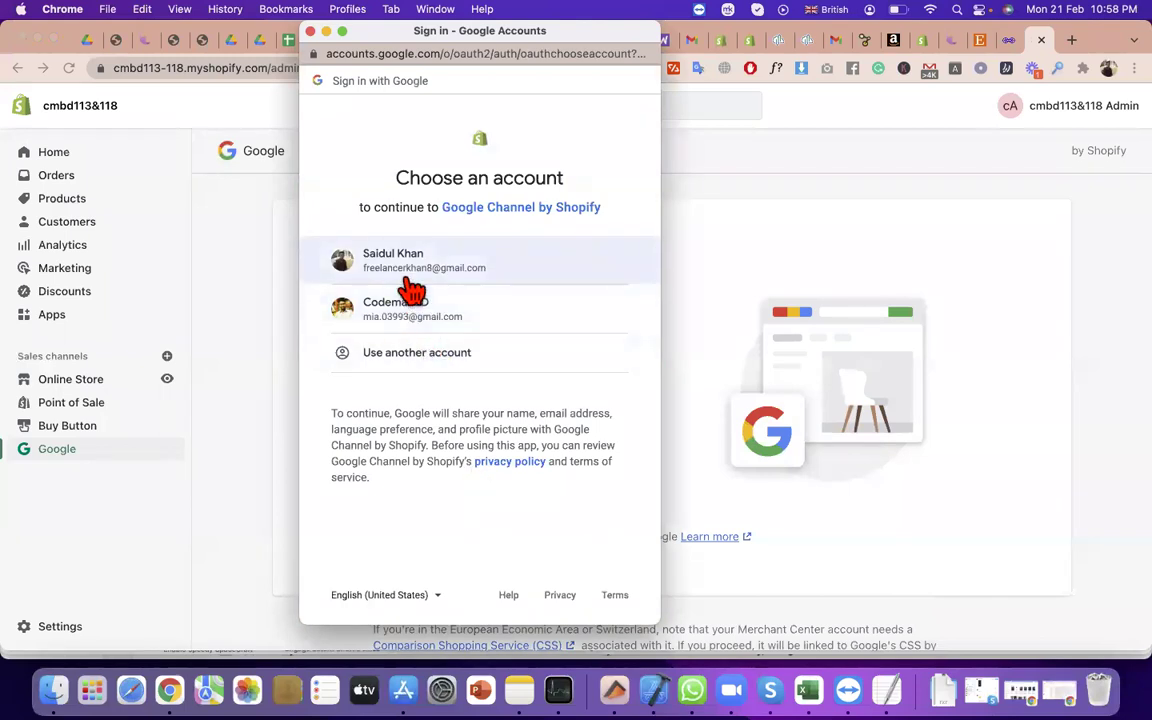
pyautogui.click(411, 280)
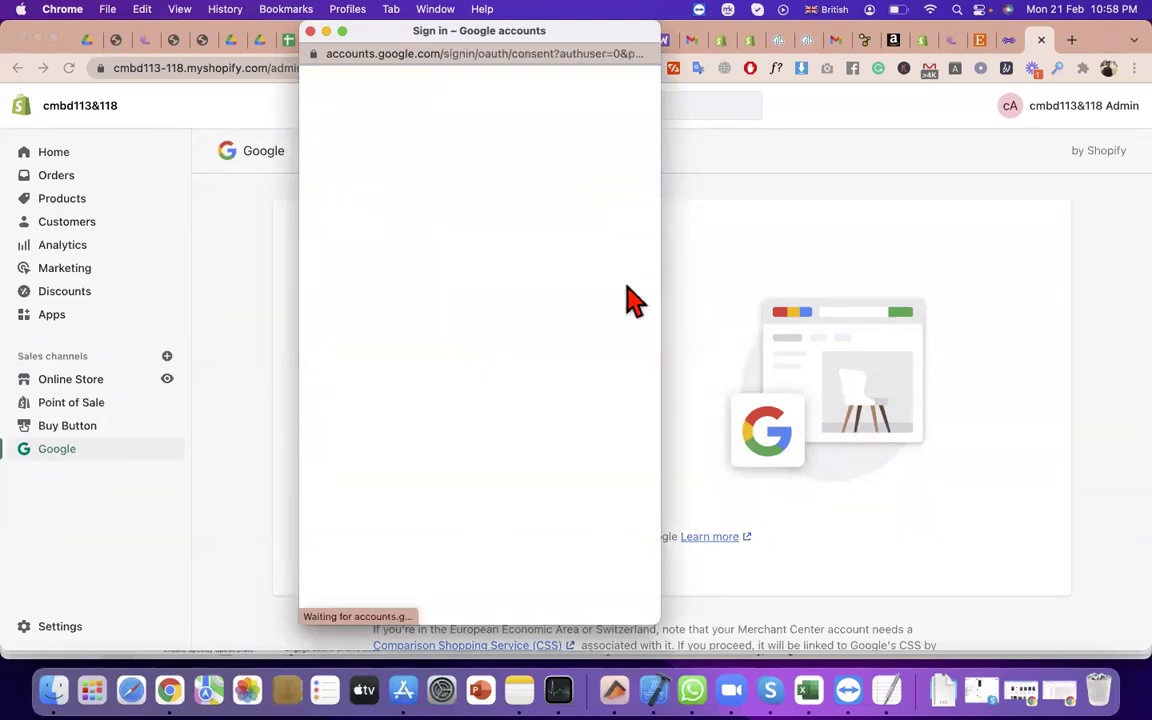
pyautogui.scroll(-5, 527, 656)
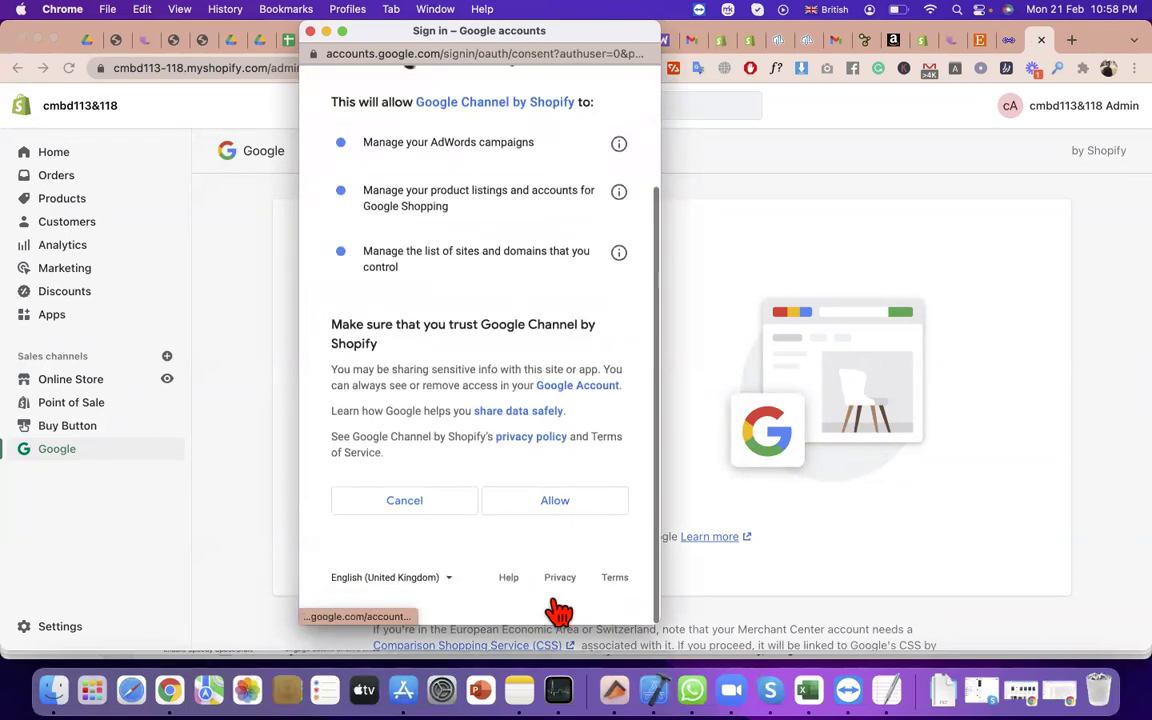
pyautogui.click(553, 520)
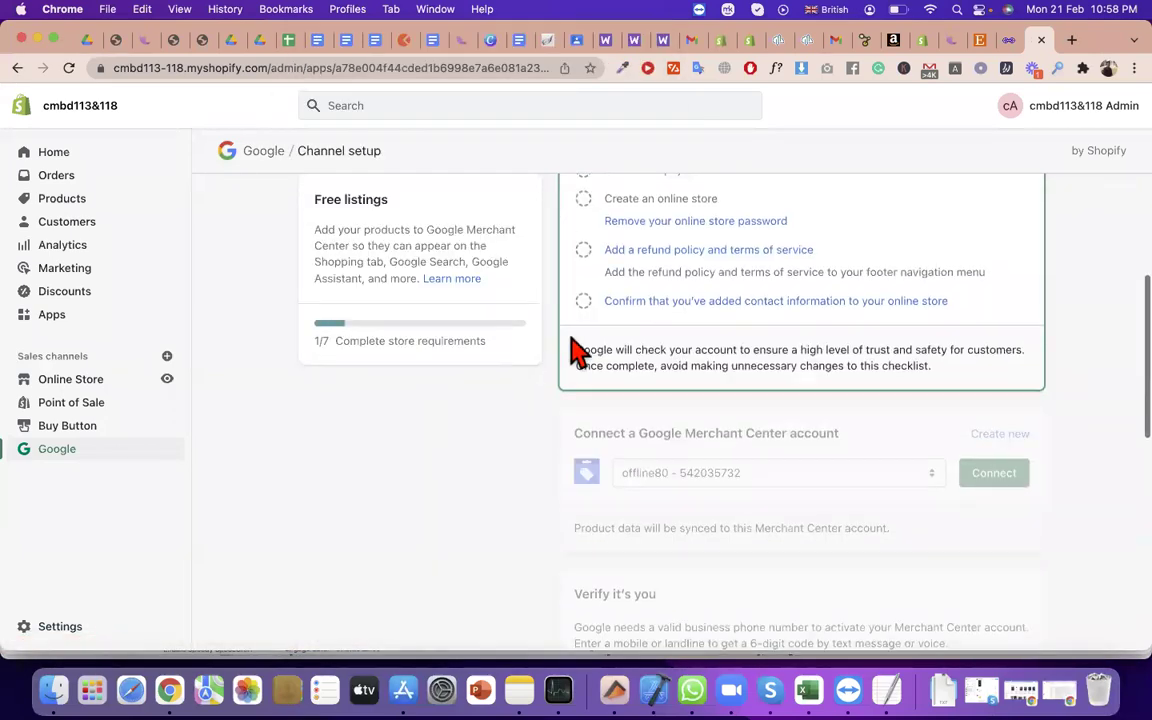
pyautogui.scroll(3, 600, 350)
pyautogui.scroll(-2, 740, 350)
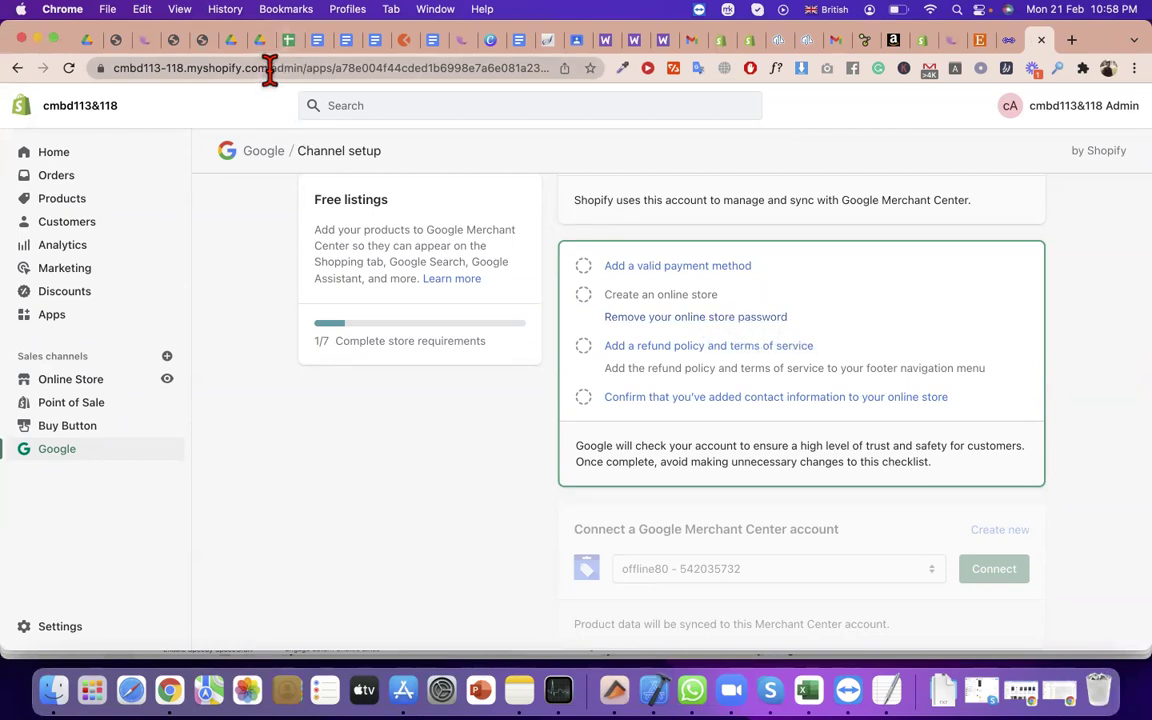
pyautogui.moveTo(270, 70); pyautogui.dragTo(22, 58)
pyautogui.press('super+c')
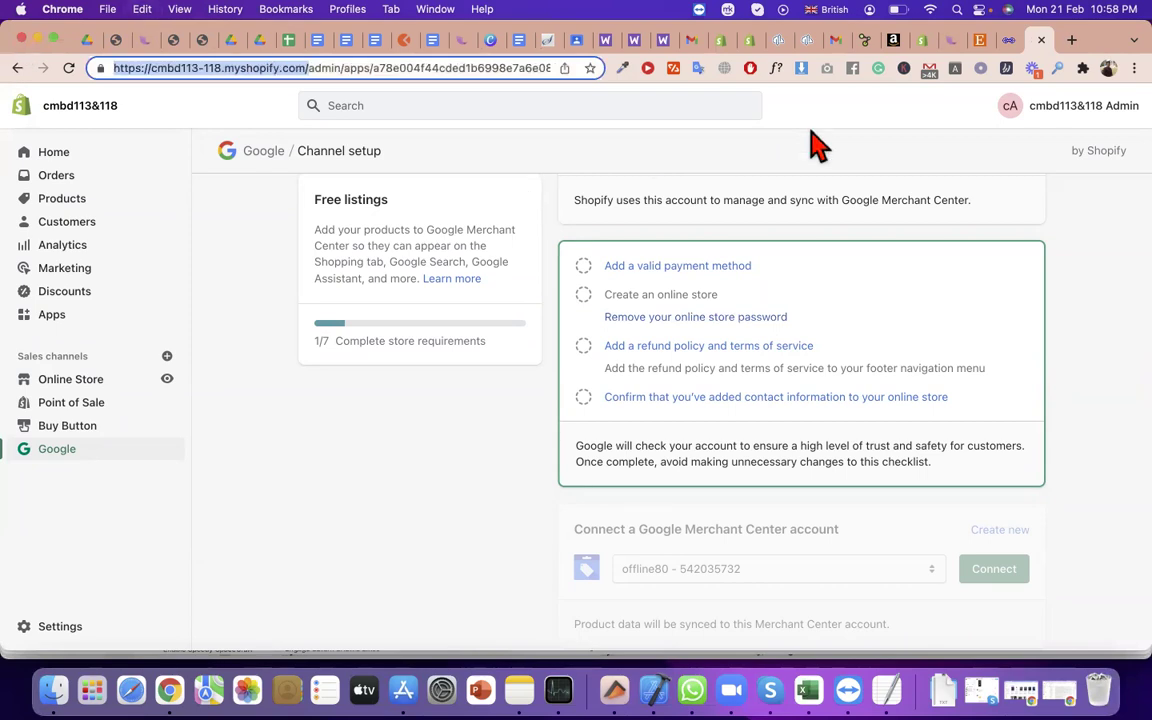
pyautogui.click(1108, 68)
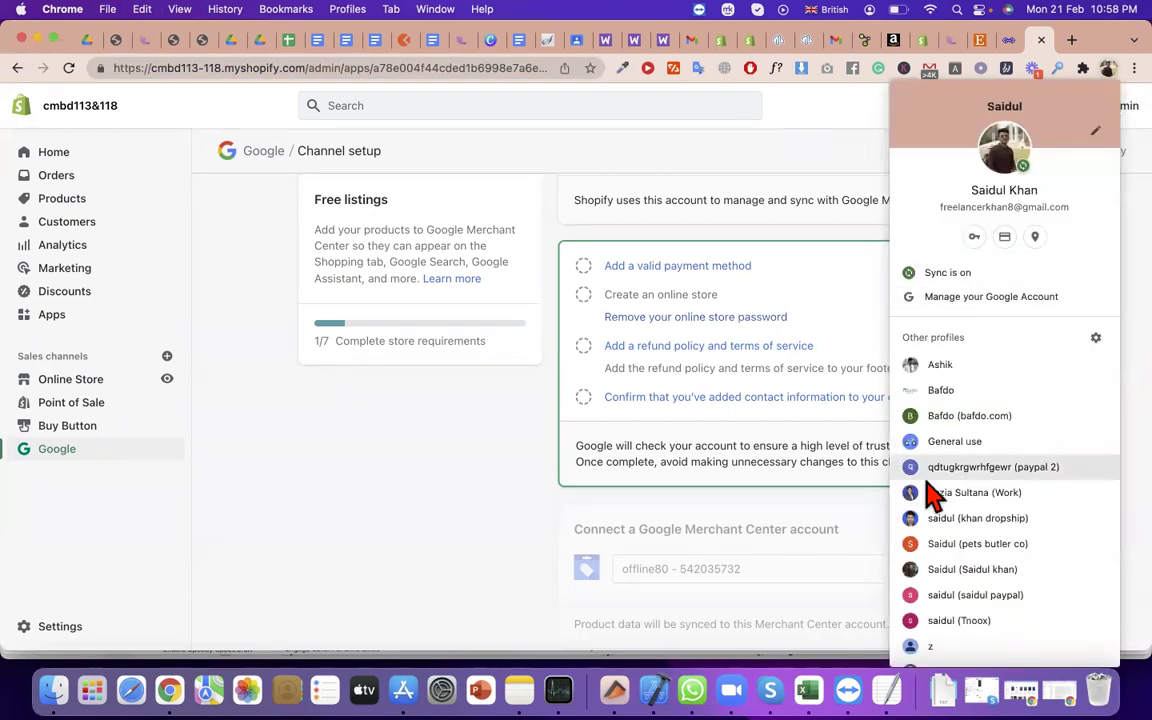
# Paste the store URL into a new window of another Chrome profile to reach the password page
pyautogui.scroll(-2, 905, 520)
pyautogui.click(945, 605)
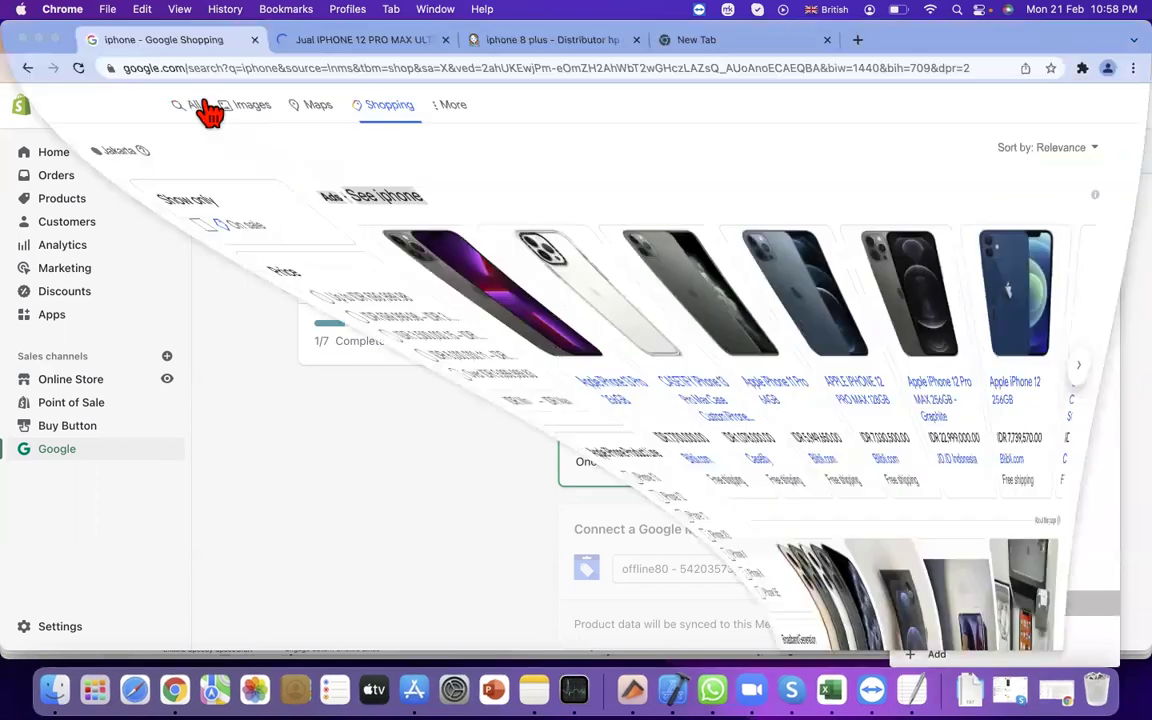
pyautogui.click(213, 70)
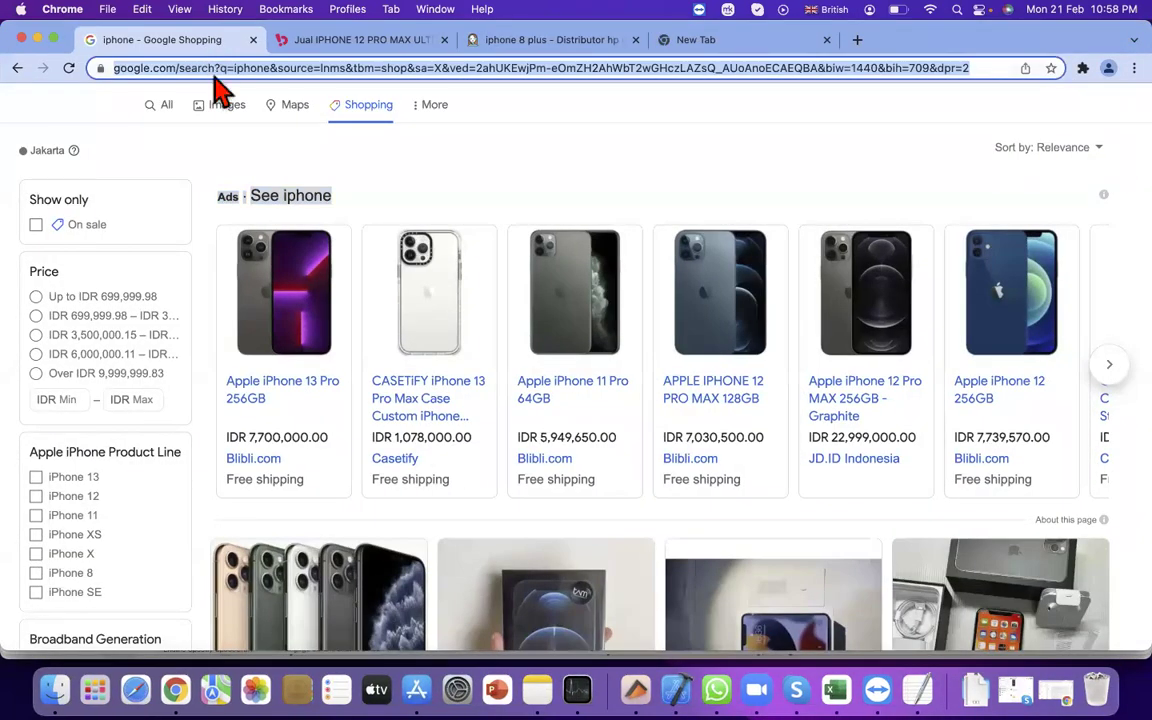
pyautogui.press('super+v')
pyautogui.press('Return')
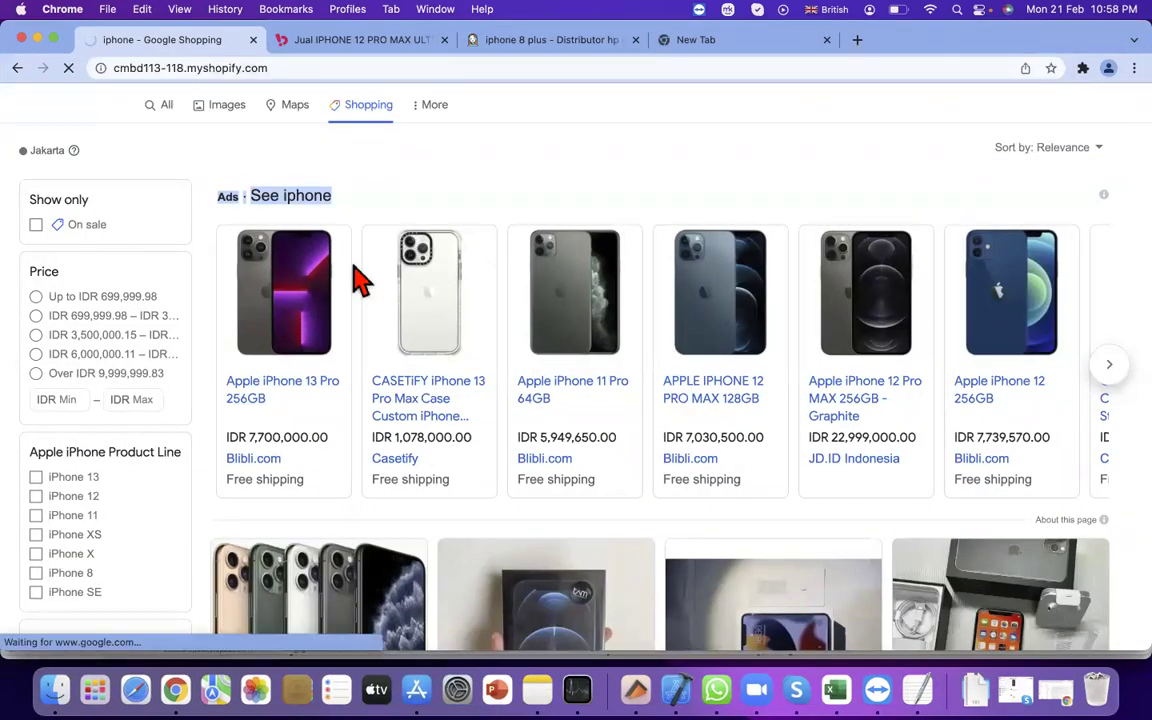
pyautogui.click(506, 432)
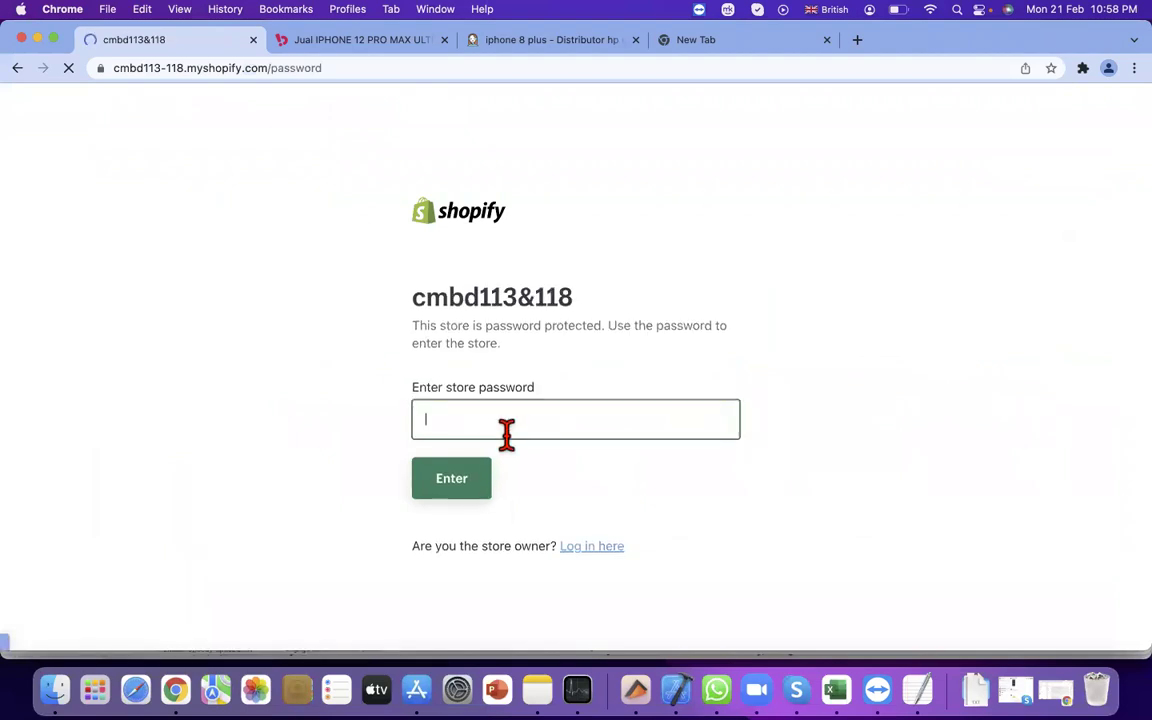
pyautogui.tripleClick(442, 300)
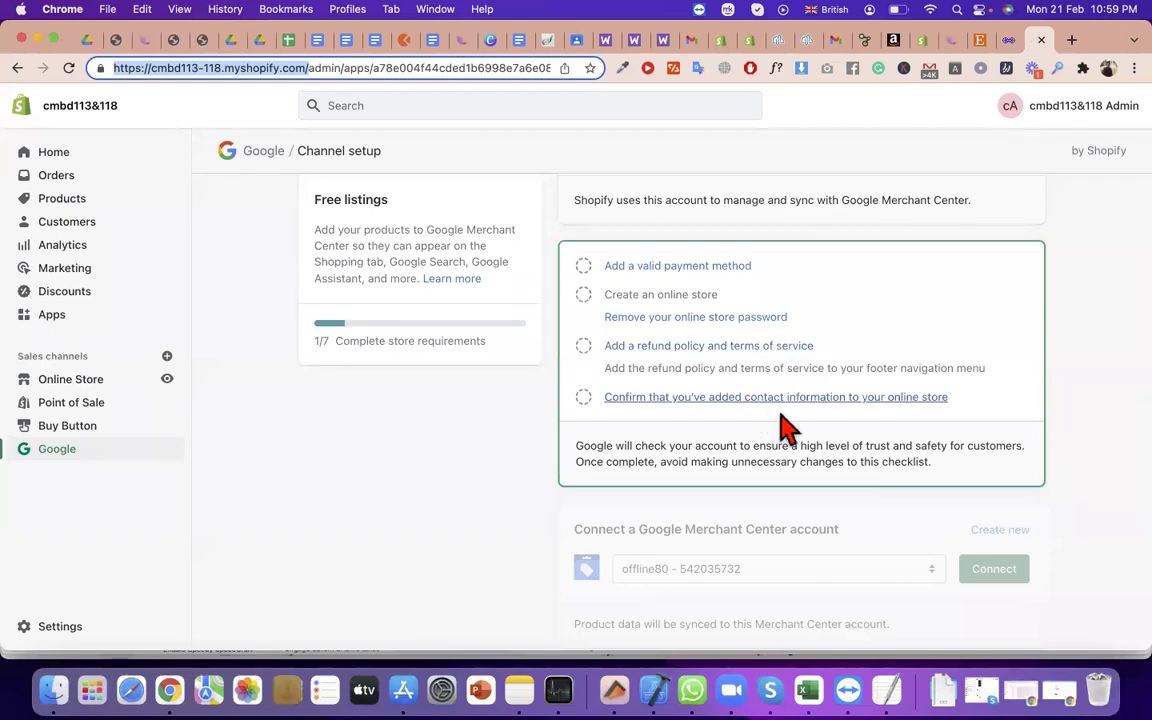
# Review the Free listings checklist and the preselected Merchant Center account name
pyautogui.scroll(-1, 797, 466)
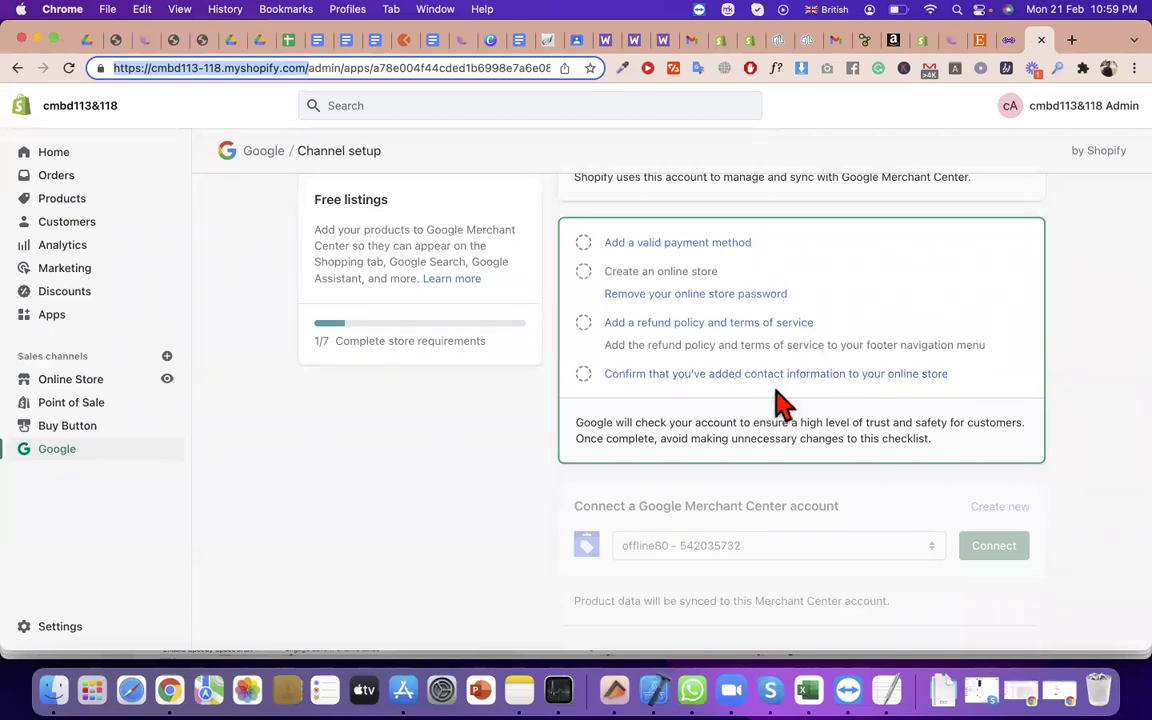
pyautogui.scroll(-1, 782, 404)
pyautogui.moveTo(975, 391); pyautogui.dragTo(597, 226)
pyautogui.scroll(-3, 1003, 520)
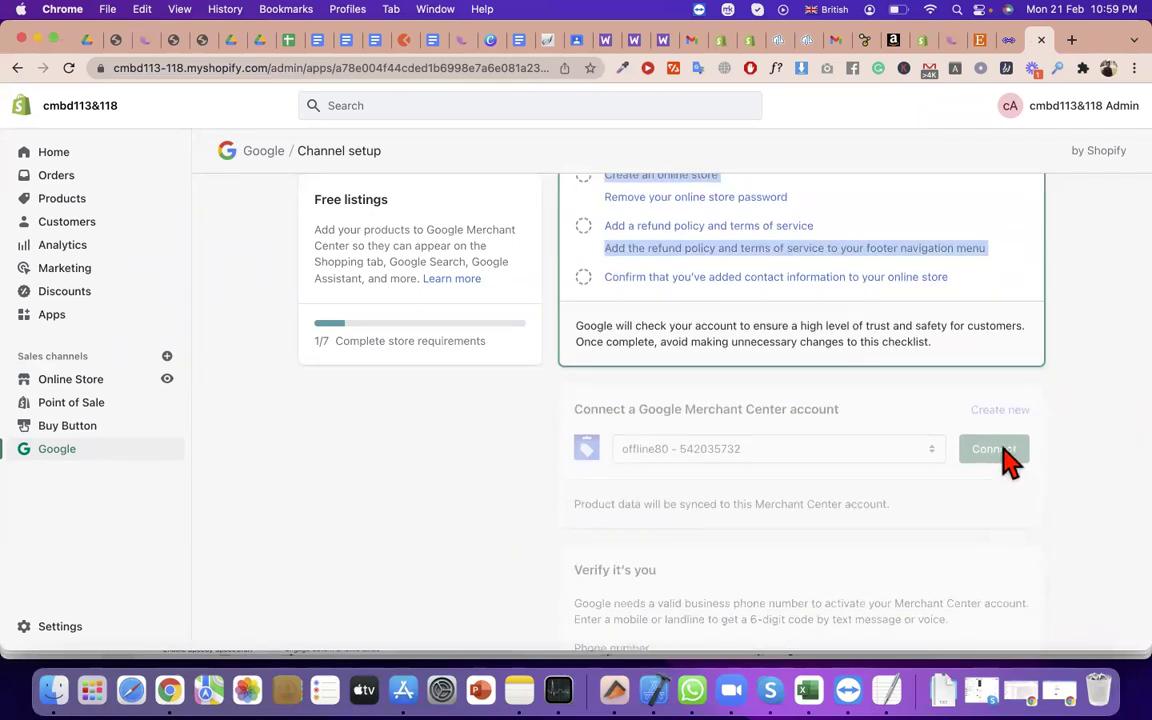
pyautogui.click(890, 449)
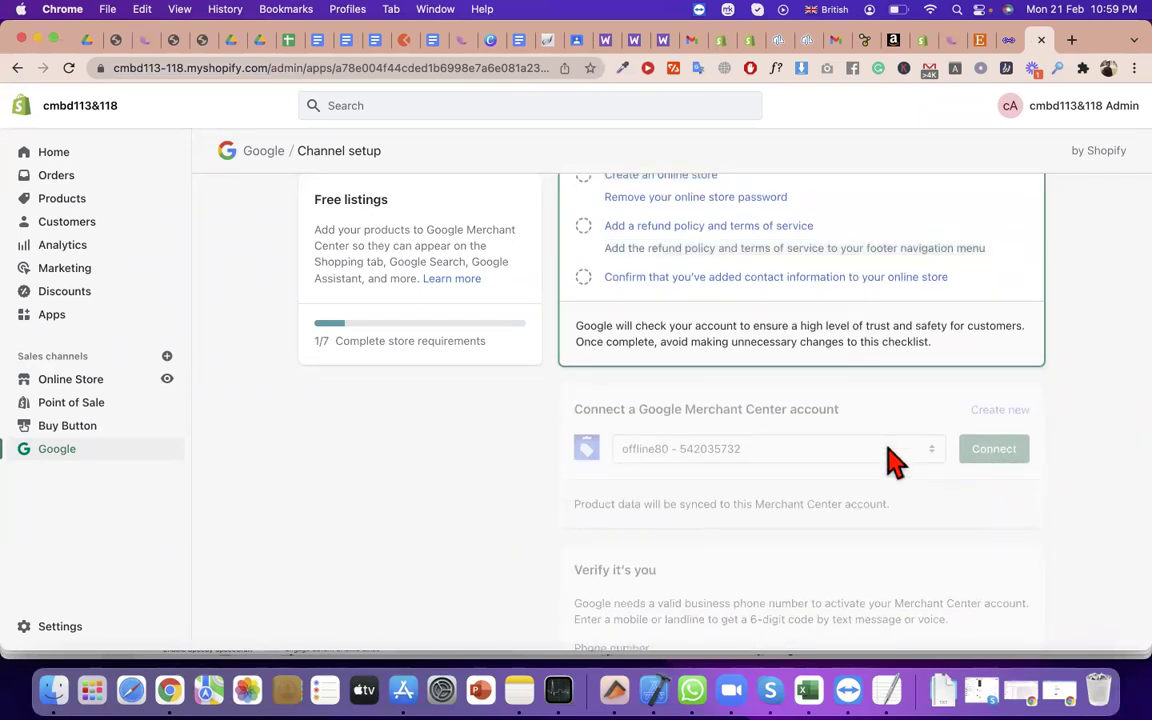
pyautogui.tripleClick(730, 458)
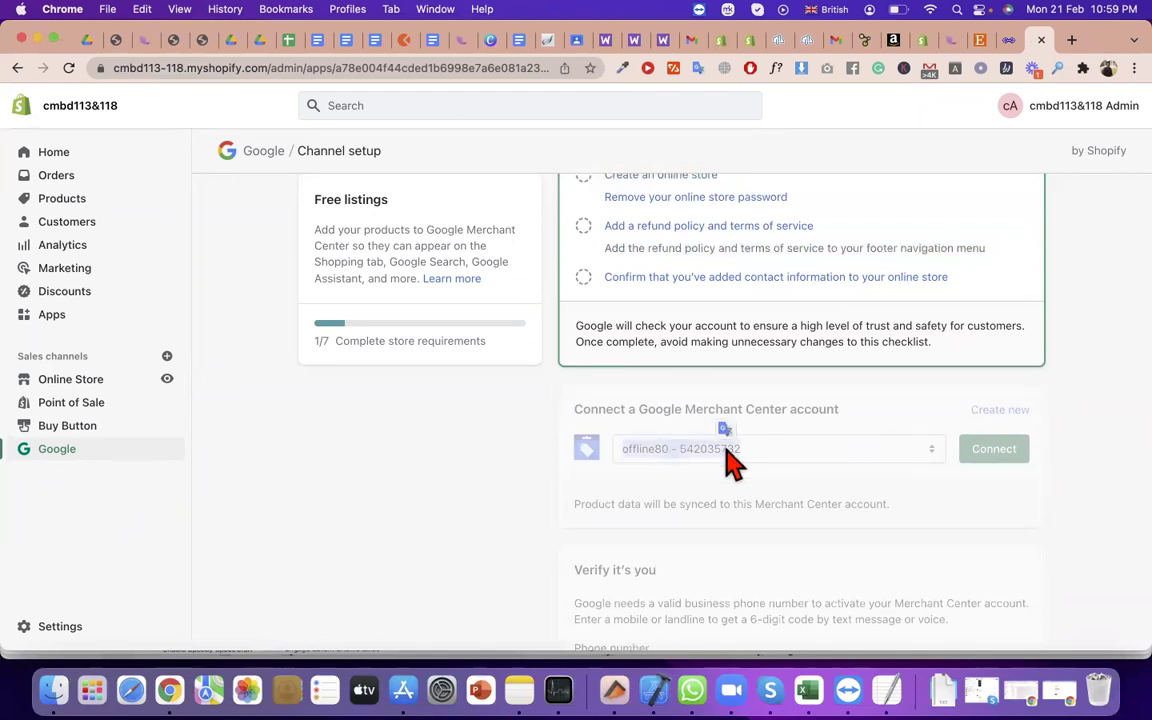
pyautogui.click(1004, 424)
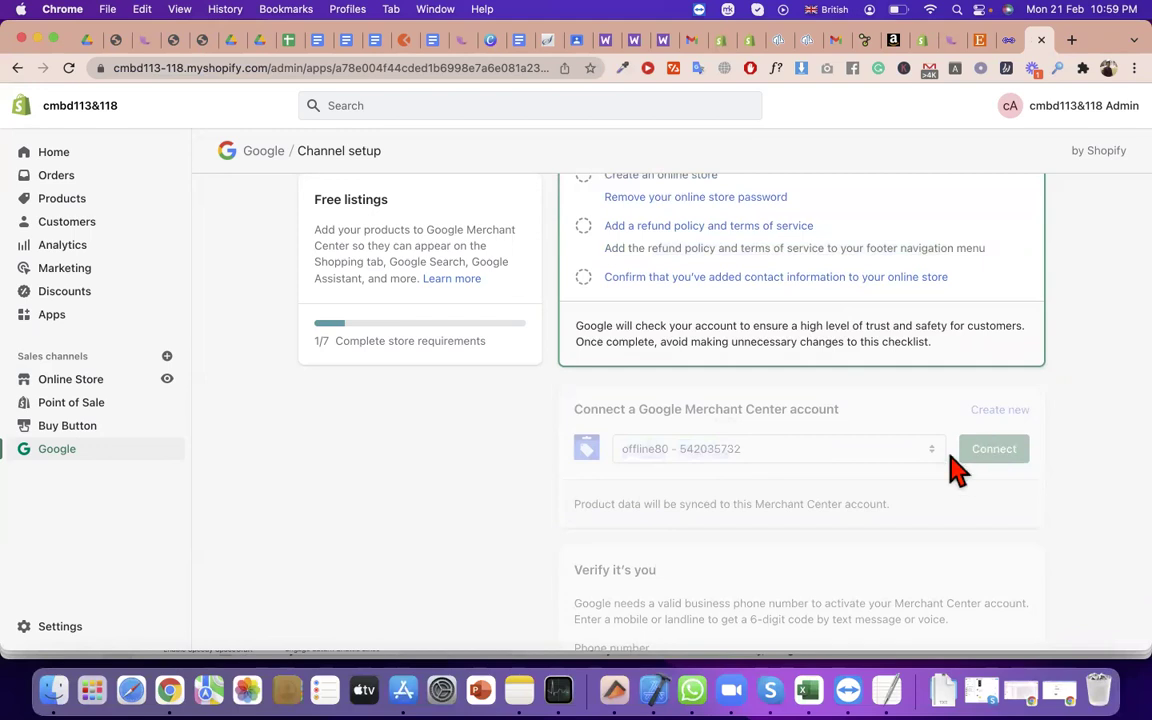
# Scroll past the product data sync note to the unticked Terms and conditions agreement
pyautogui.scroll(-2, 955, 490)
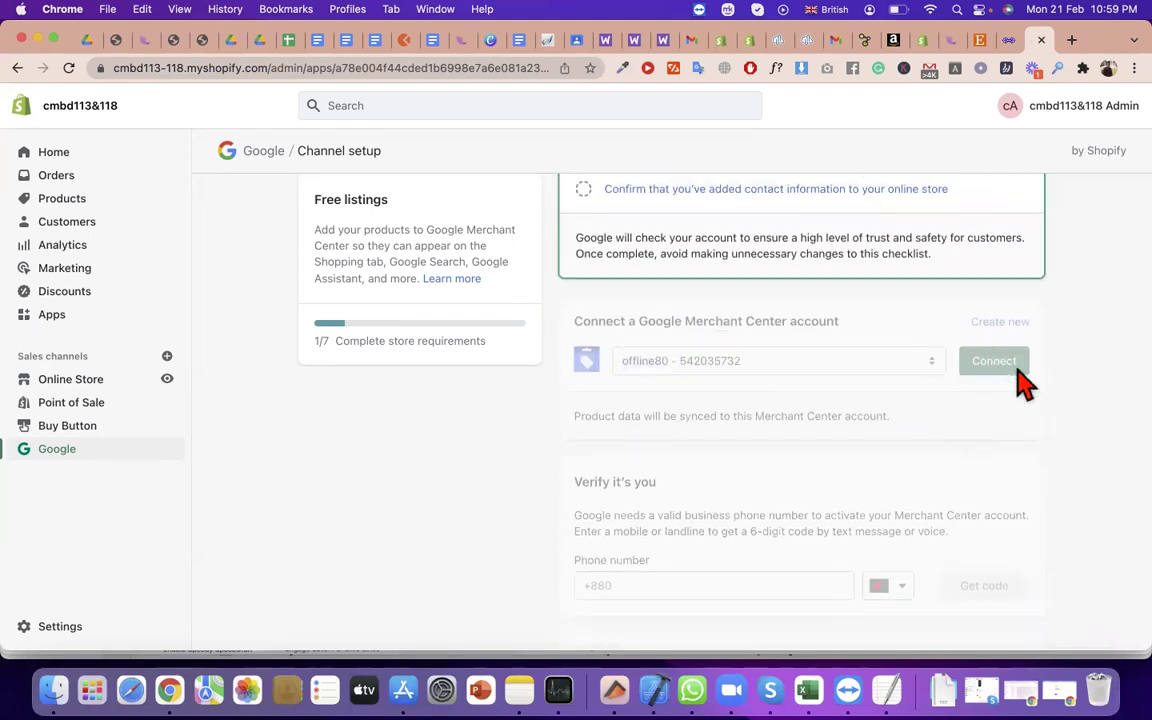
pyautogui.moveTo(1020, 380); pyautogui.dragTo(843, 640)
pyautogui.scroll(-5, 797, 598)
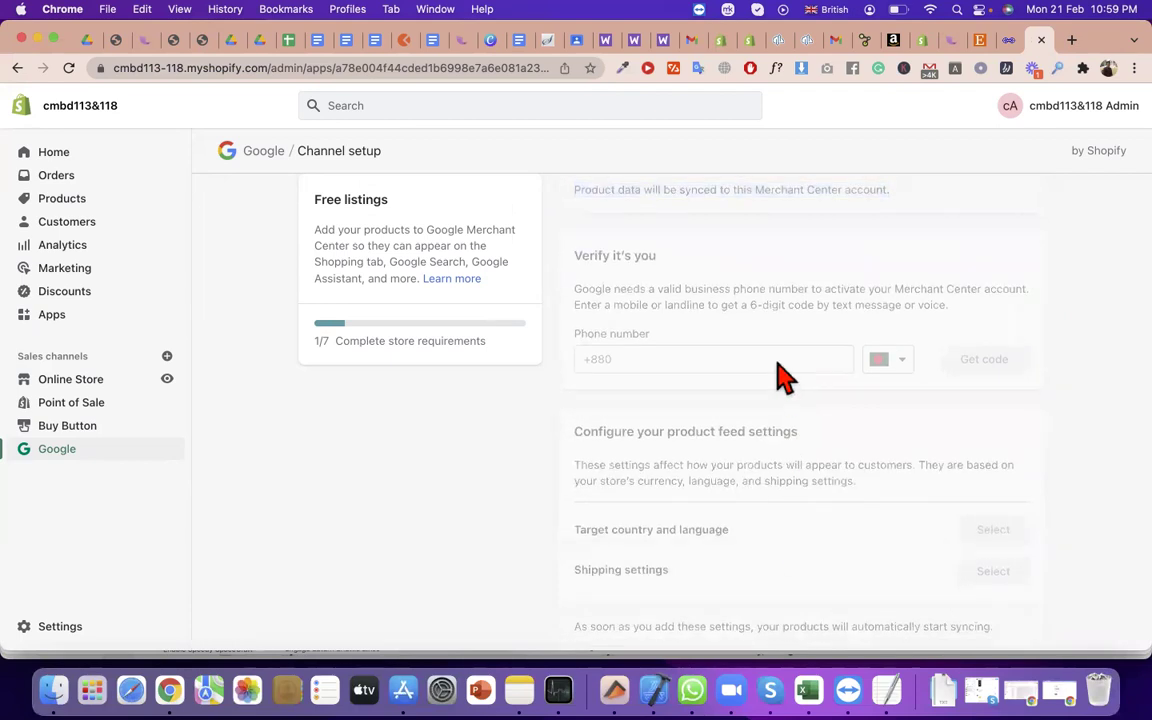
pyautogui.scroll(-1, 780, 377)
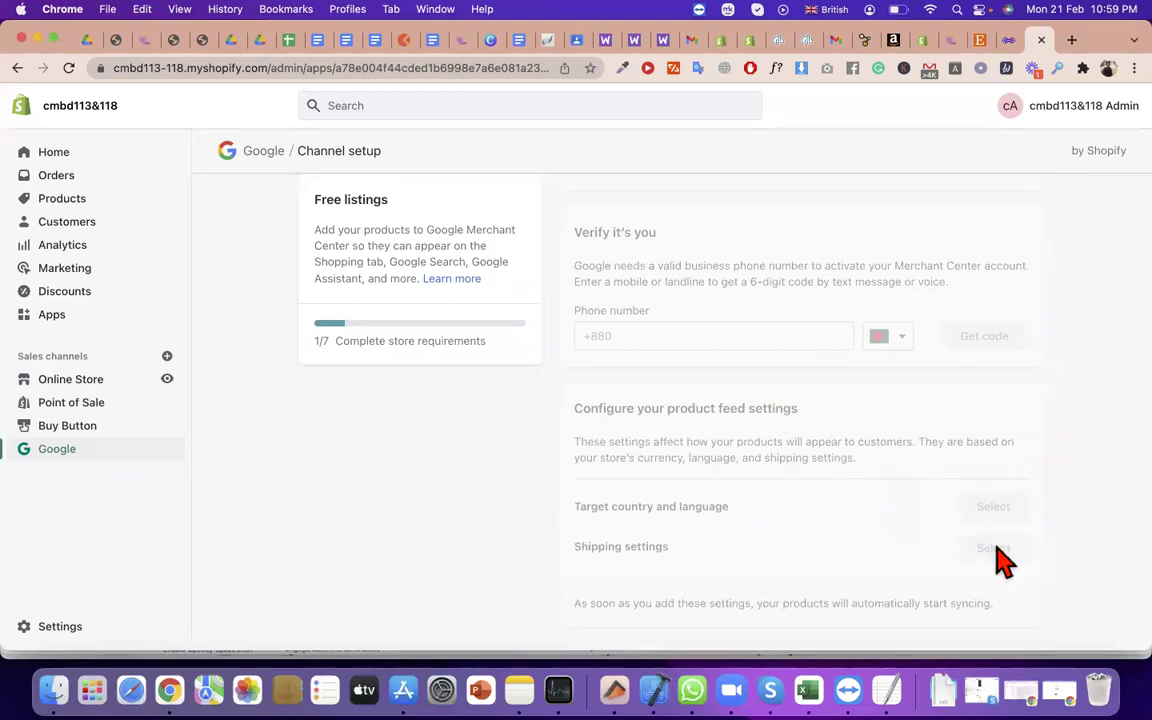
pyautogui.scroll(-5, 1003, 562)
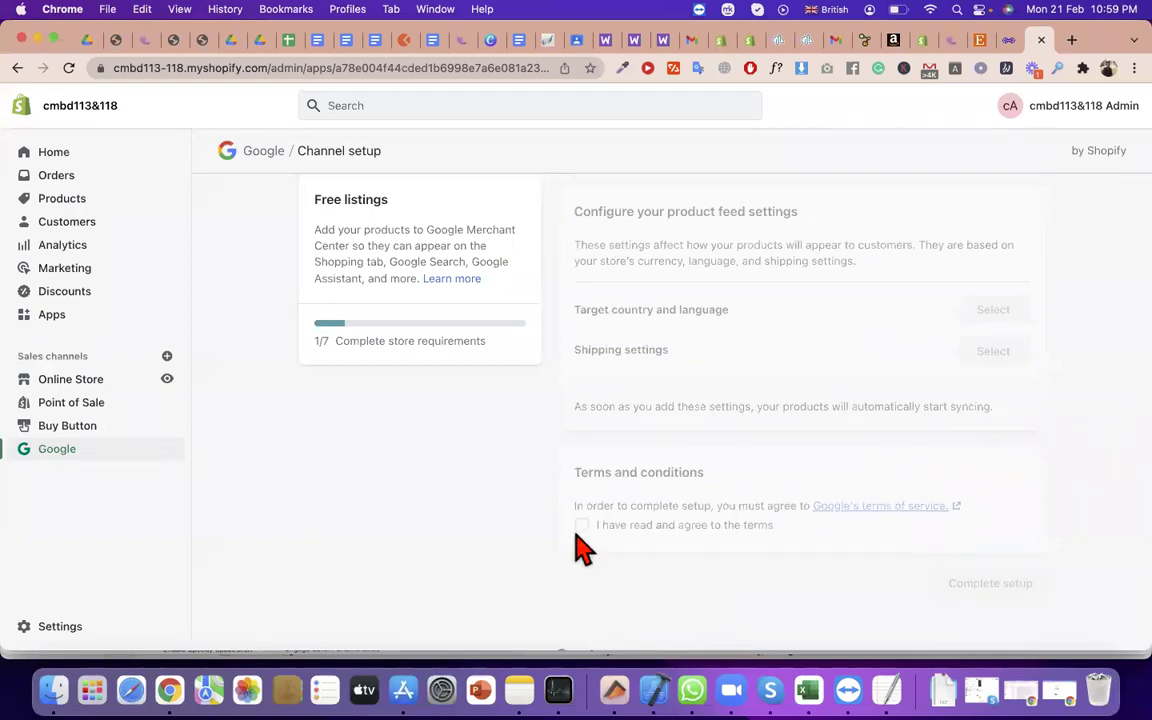
pyautogui.moveTo(576, 540); pyautogui.dragTo(823, 548)
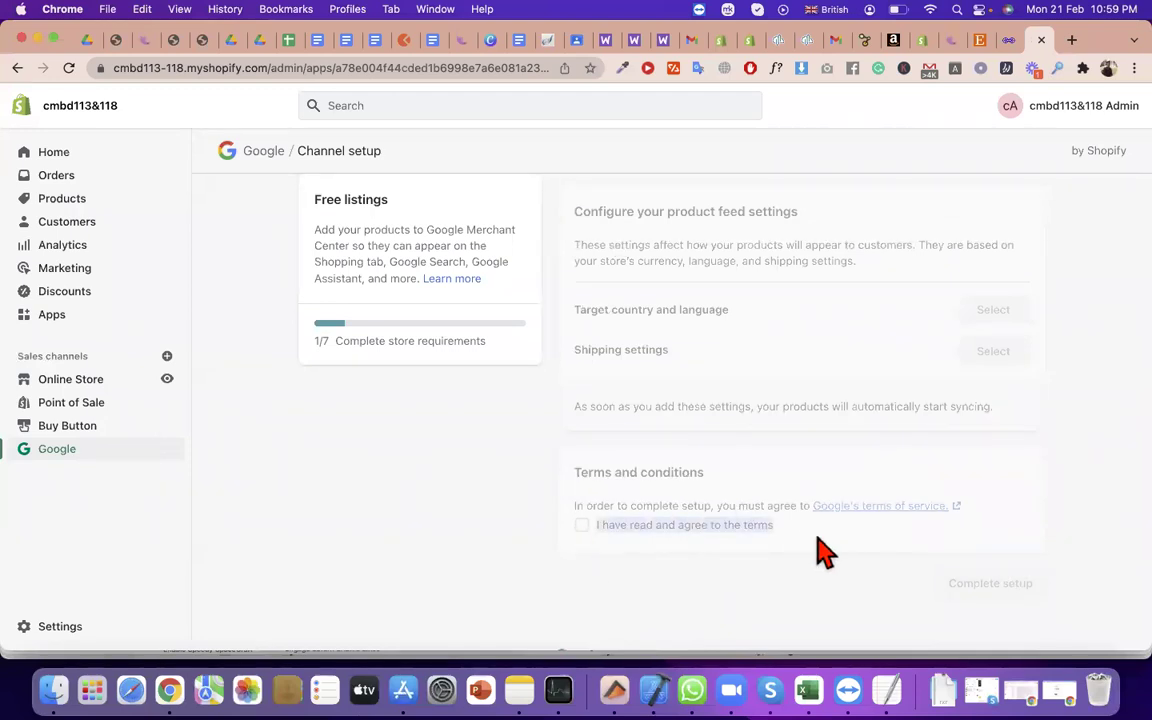
pyautogui.click(991, 592)
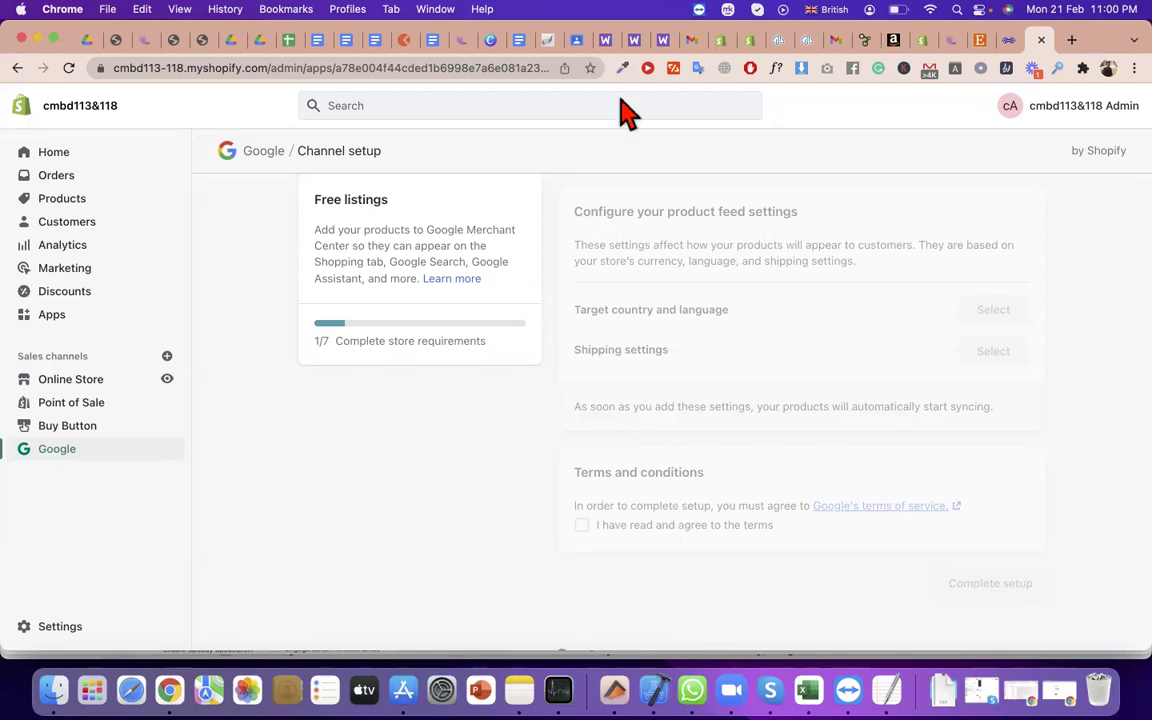
pyautogui.scroll(1, 598, 216)
pyautogui.scroll(10, 598, 216)
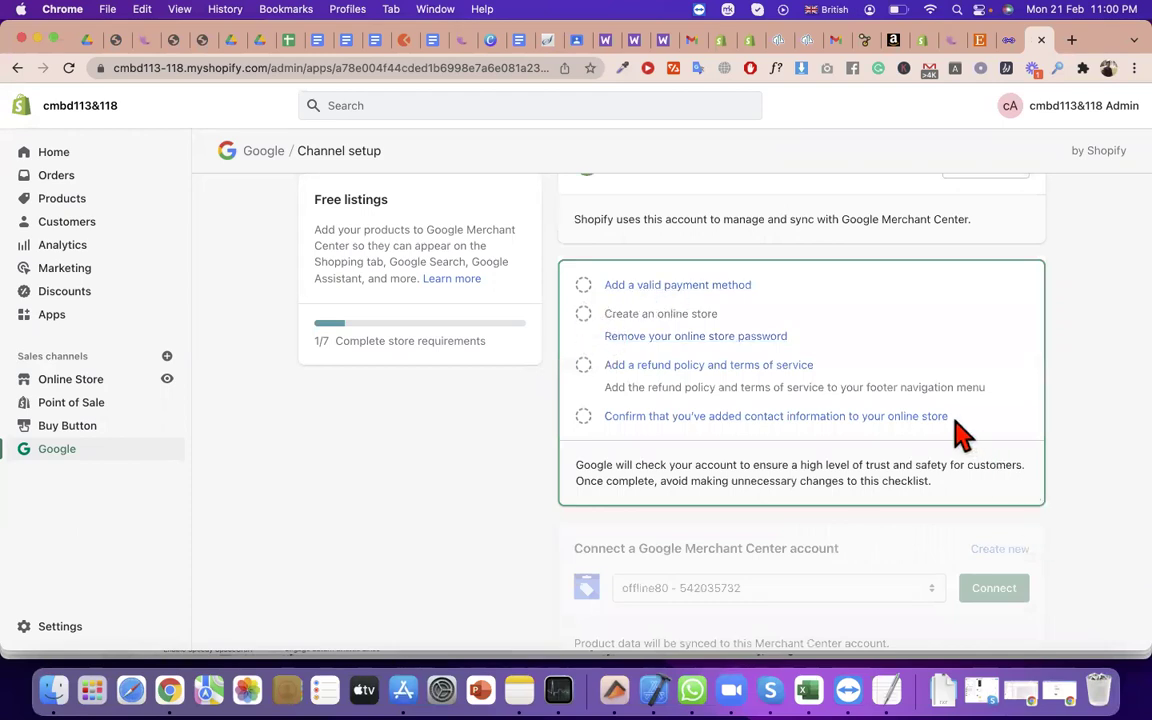
pyautogui.moveTo(987, 388); pyautogui.dragTo(603, 388)
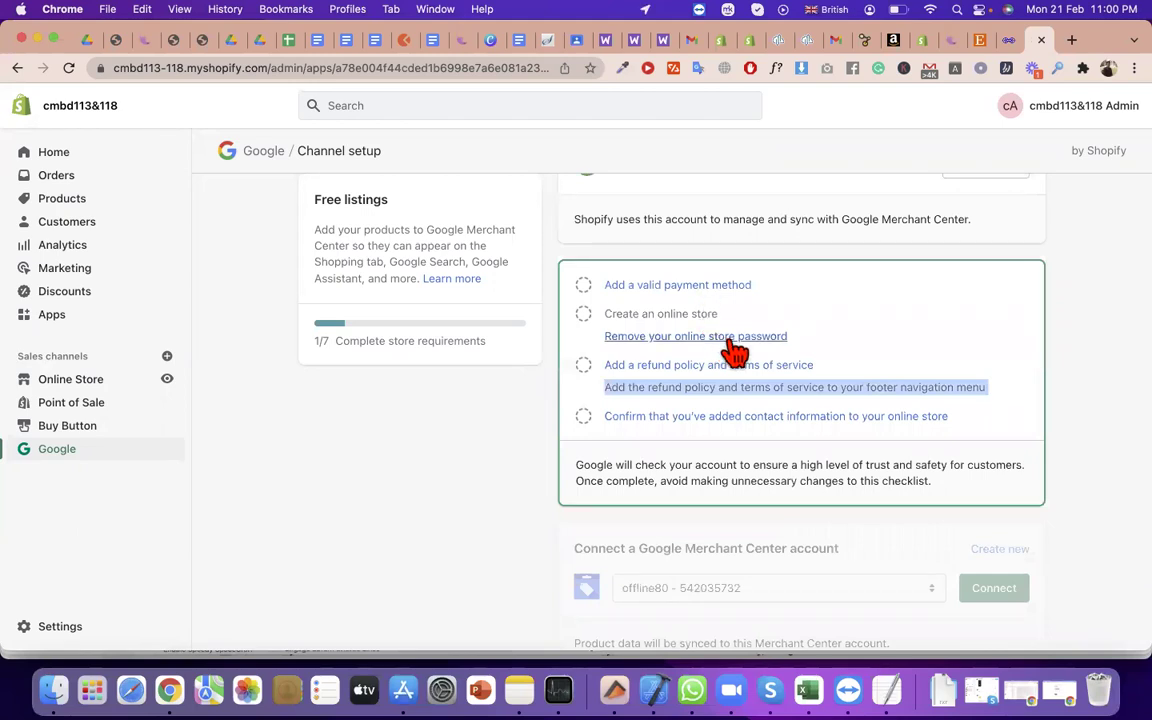
pyautogui.click(800, 348)
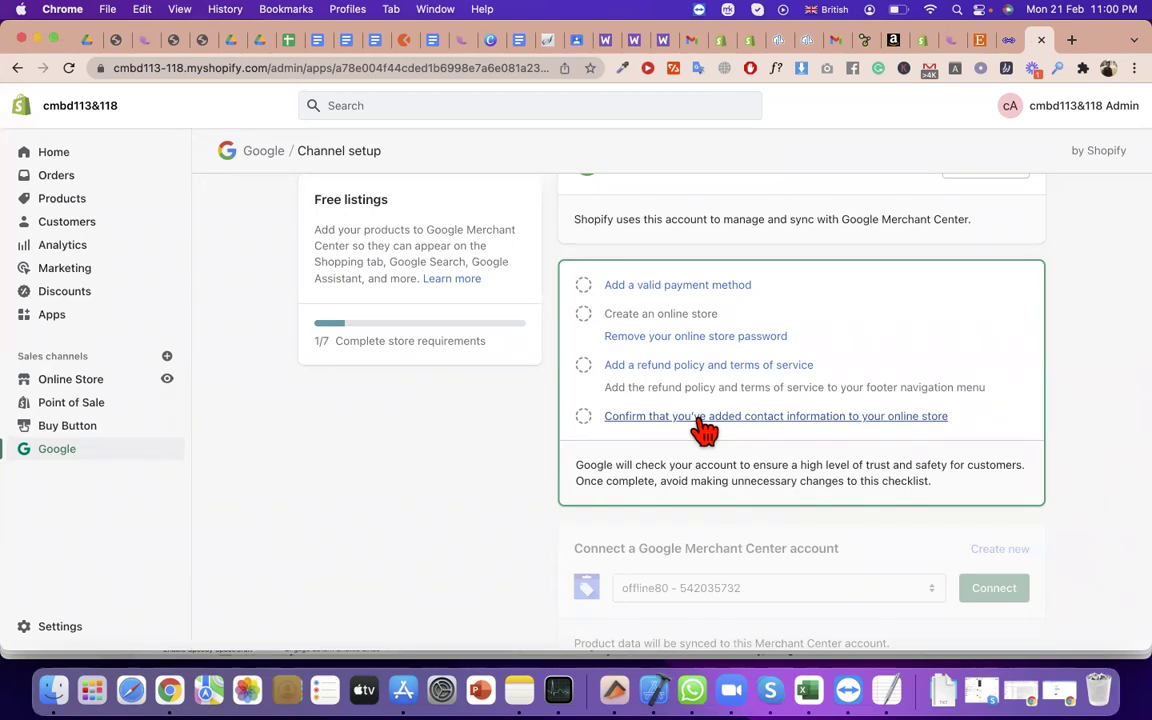
pyautogui.doubleClick(977, 420)
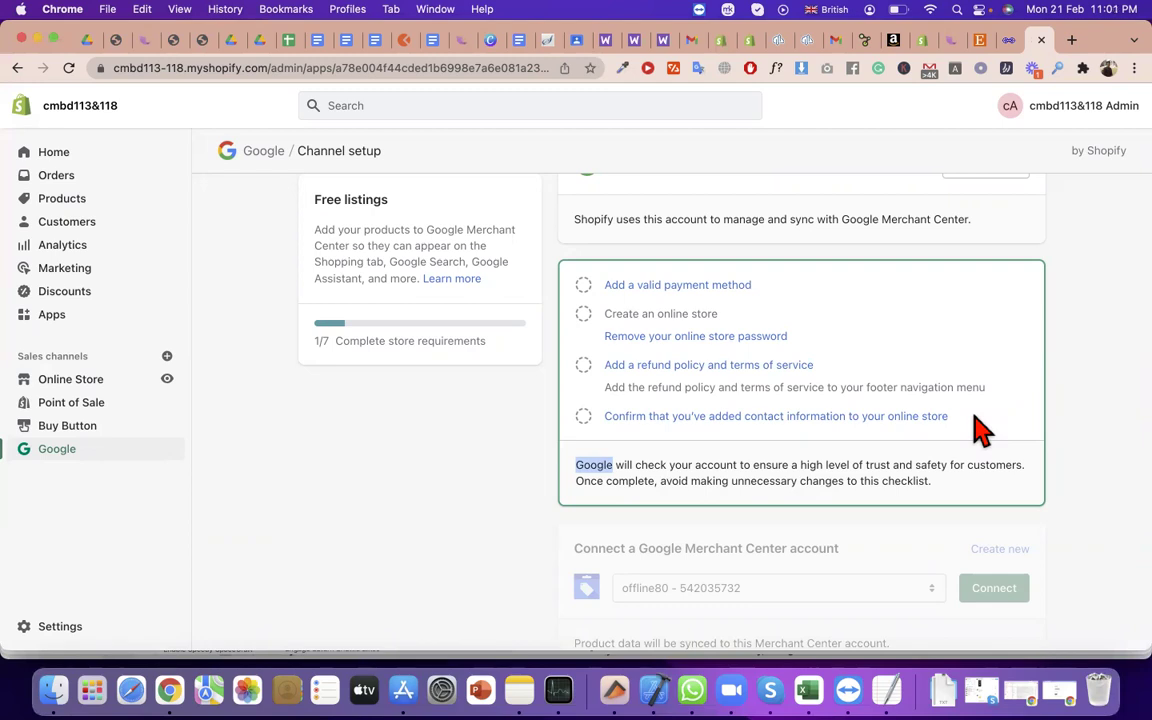
pyautogui.scroll(-2, 977, 424)
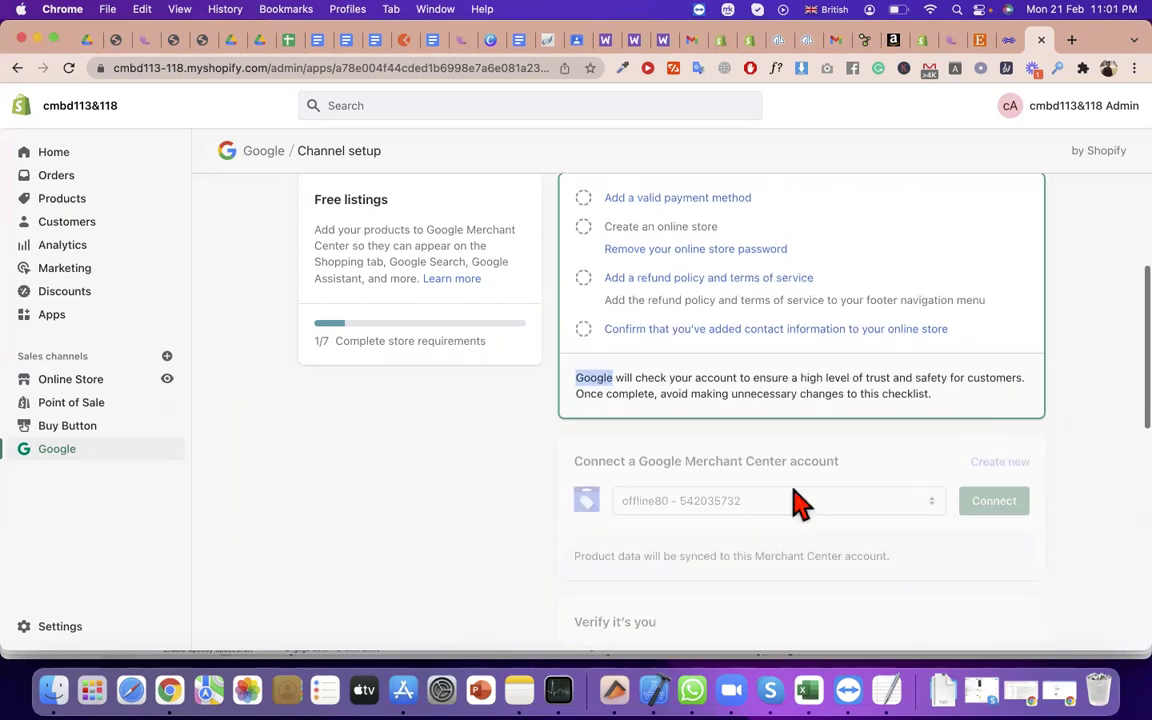
pyautogui.scroll(1, 712, 430)
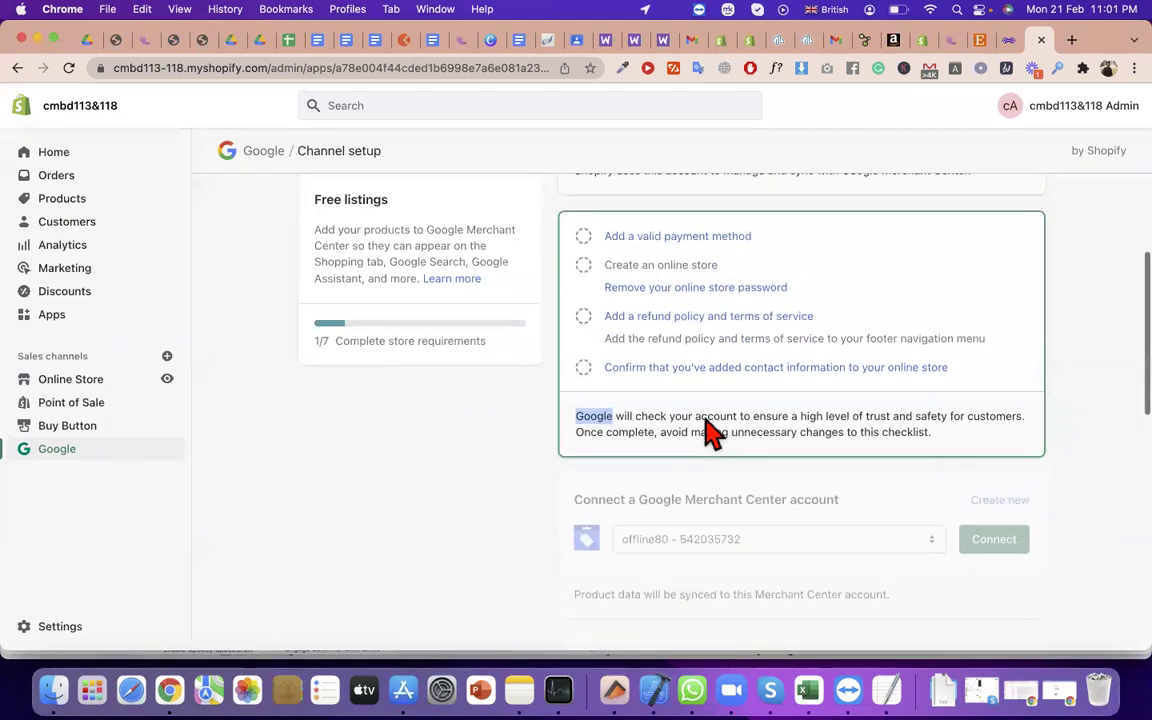
pyautogui.tripleClick(683, 338)
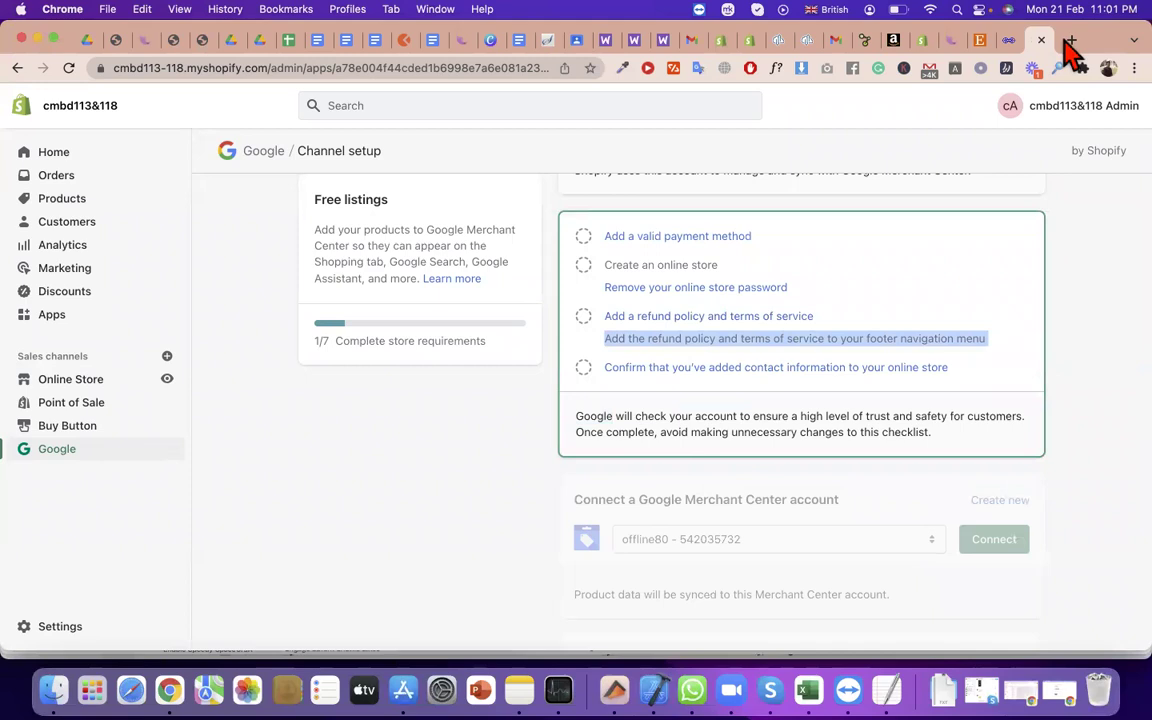
# Search Google for 'terms and conditions template' in a new tab and open Termly's result
pyautogui.click(1070, 41)
pyautogui.write('te')
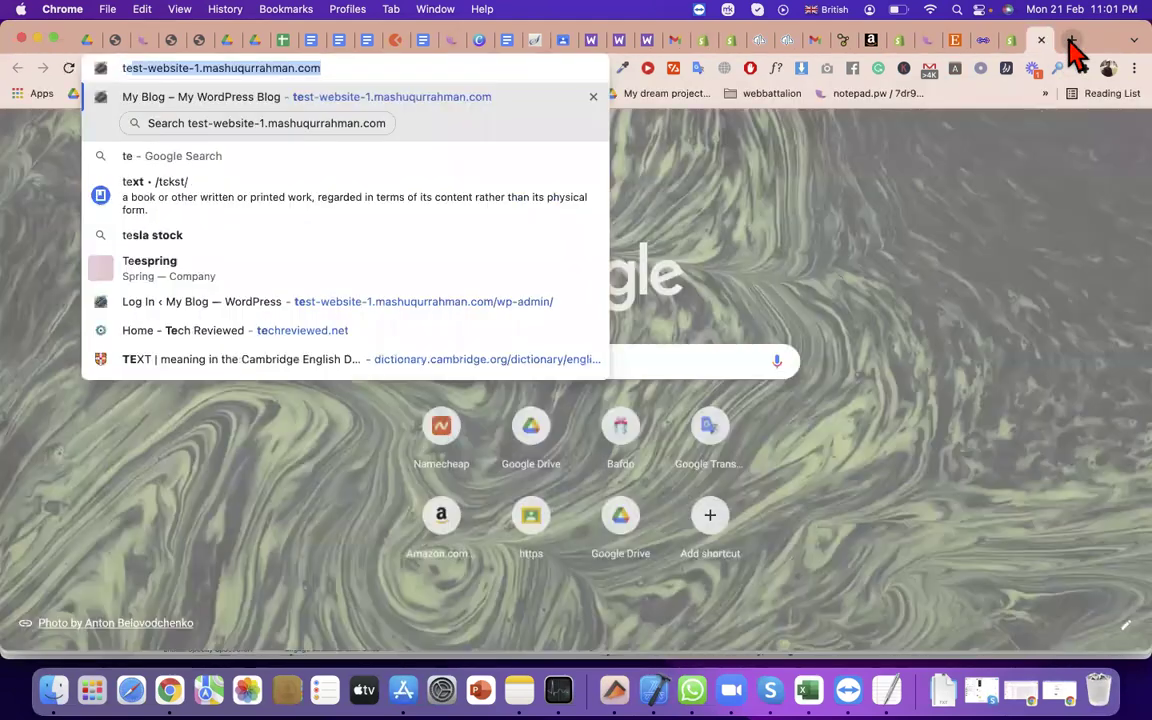
pyautogui.write('rms and conditions')
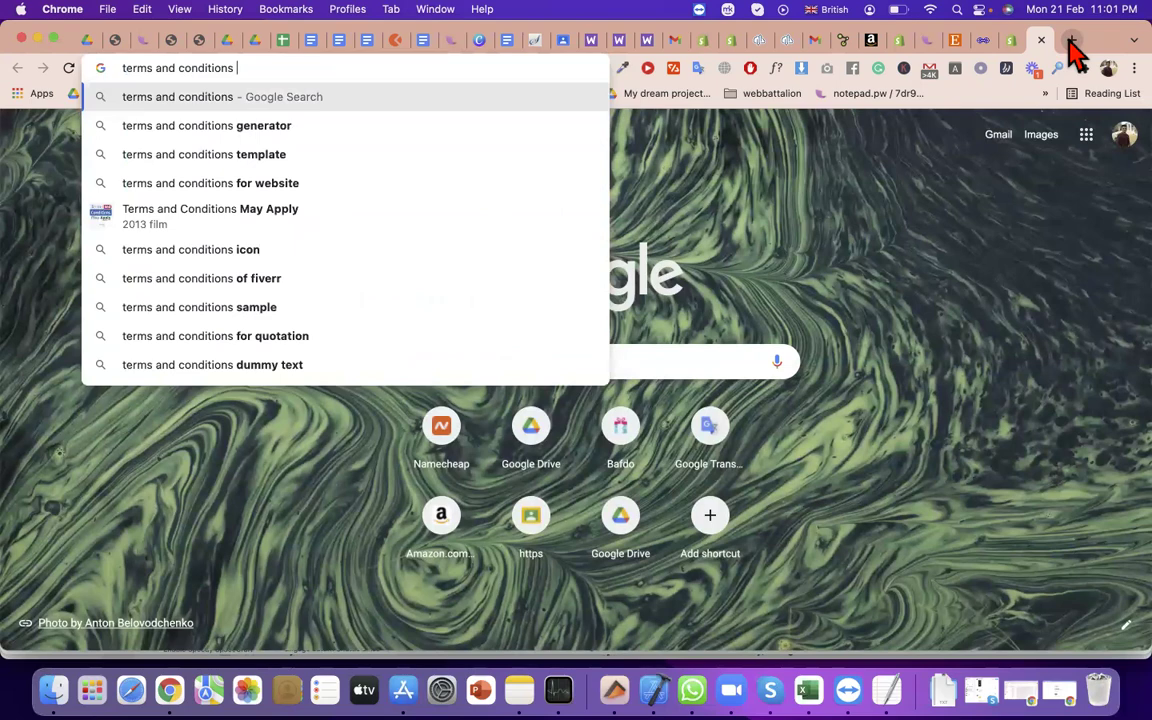
pyautogui.press('Down')
pyautogui.press('Down')
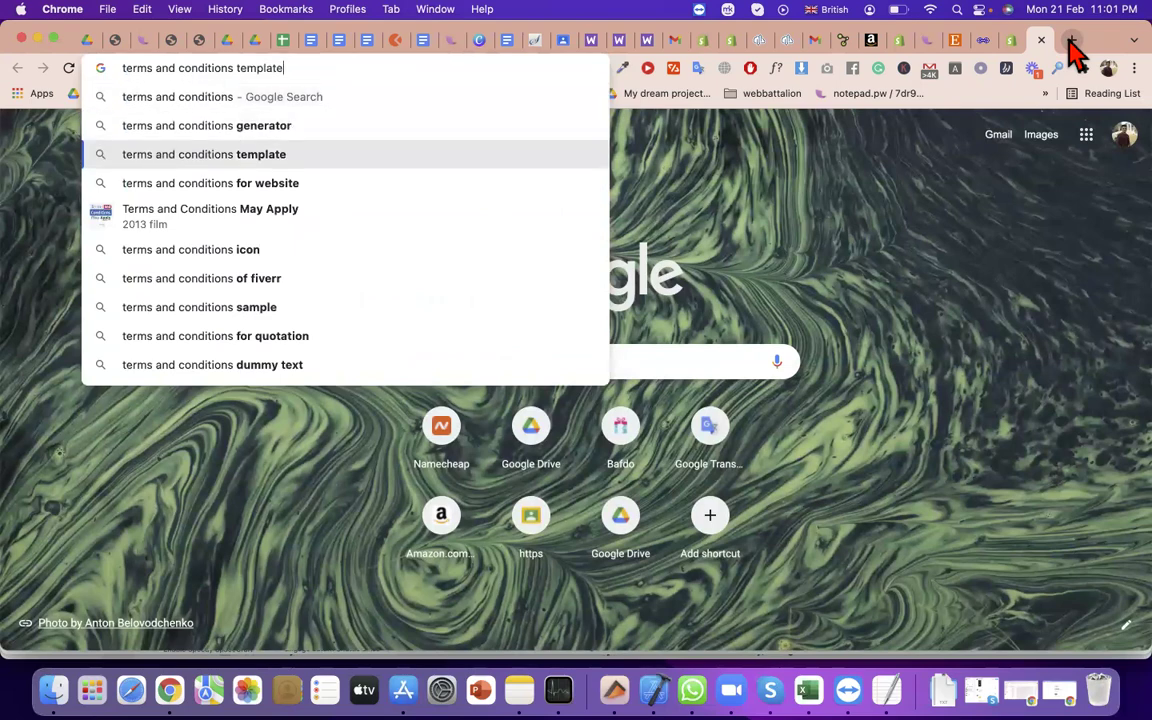
pyautogui.press('Return')
pyautogui.click(256, 432)
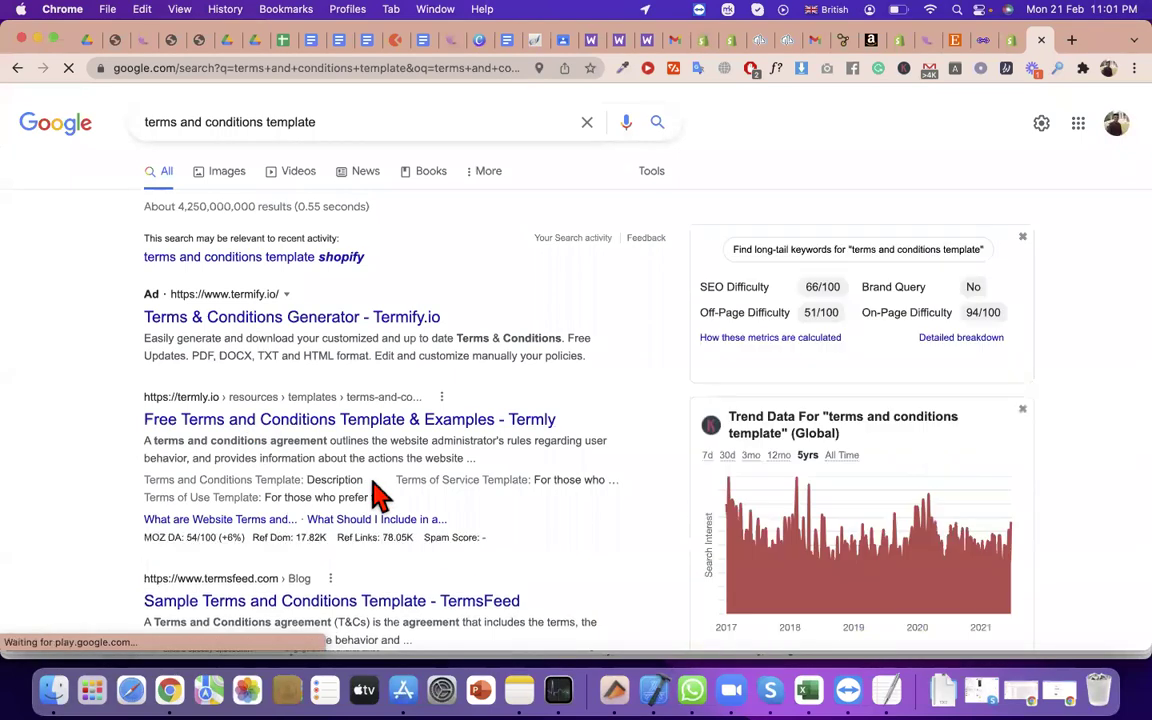
# Read Termly's template introduction, highlighting the opening paragraph
pyautogui.scroll(-5, 372, 485)
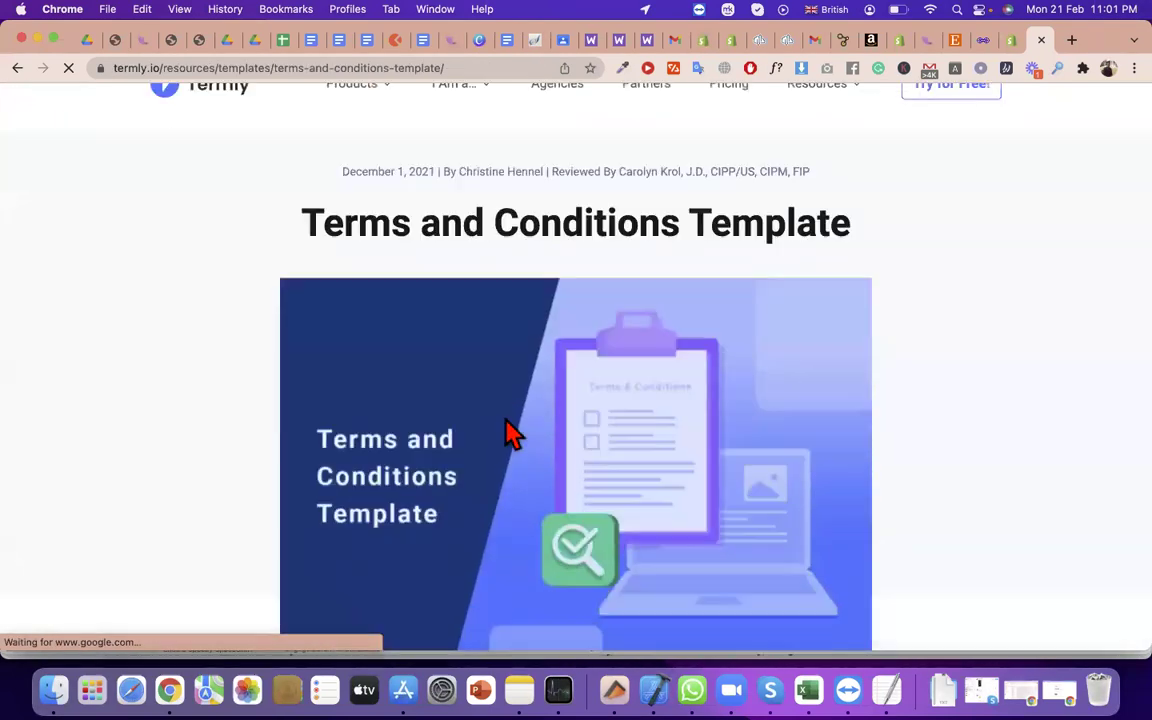
pyautogui.doubleClick(352, 282)
pyautogui.moveTo(493, 282); pyautogui.dragTo(836, 334)
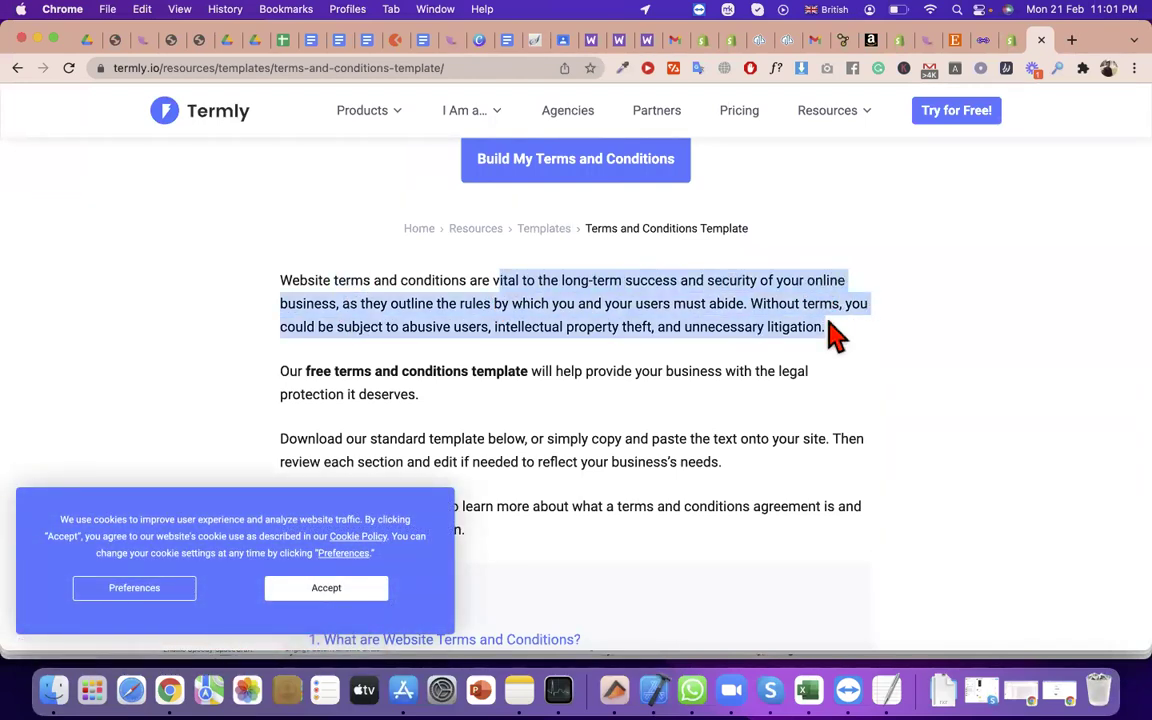
pyautogui.scroll(-5, 530, 318)
pyautogui.scroll(-1, 530, 318)
pyautogui.moveTo(600, 270); pyautogui.dragTo(395, 268)
# Scroll through the Agreement to Terms sample, then enter 'daraz' in the address bar
pyautogui.scroll(-6, 483, 437)
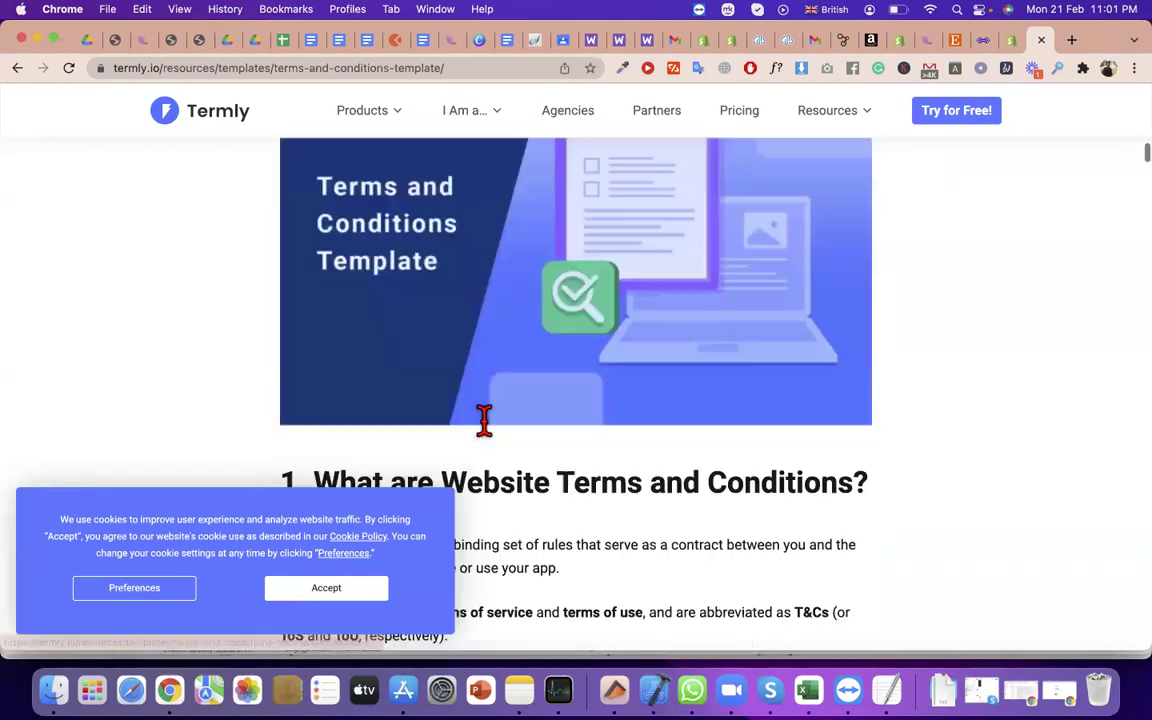
pyautogui.scroll(-10, 486, 437)
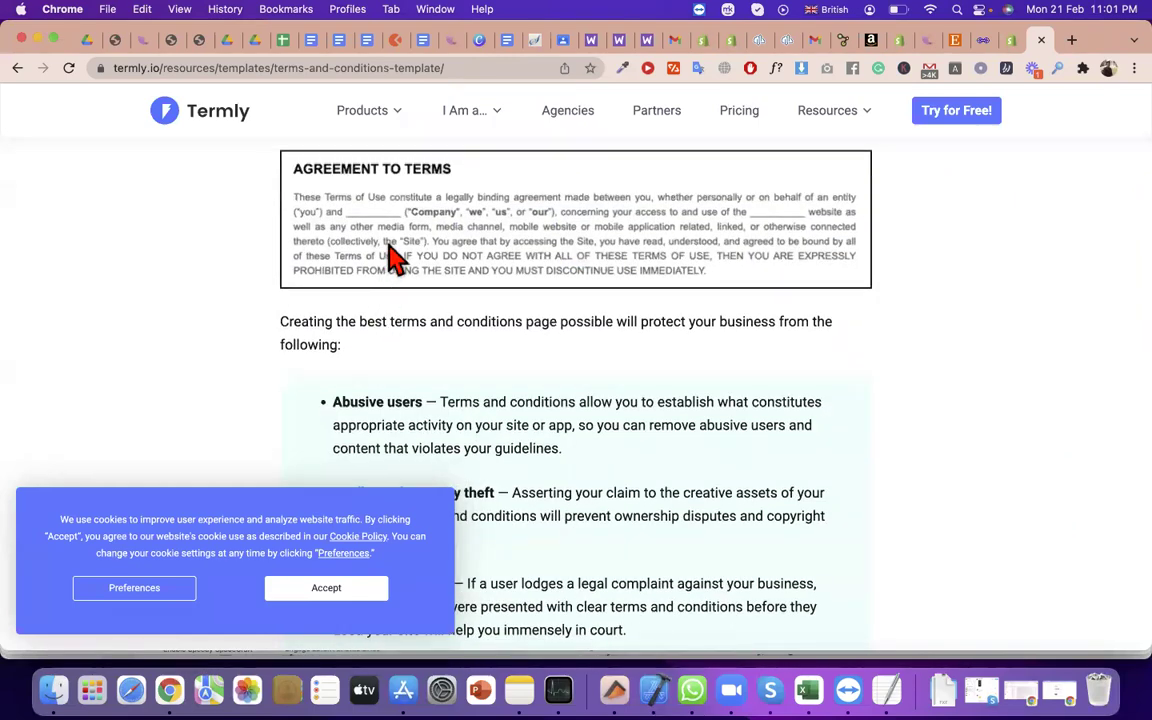
pyautogui.scroll(3, 390, 256)
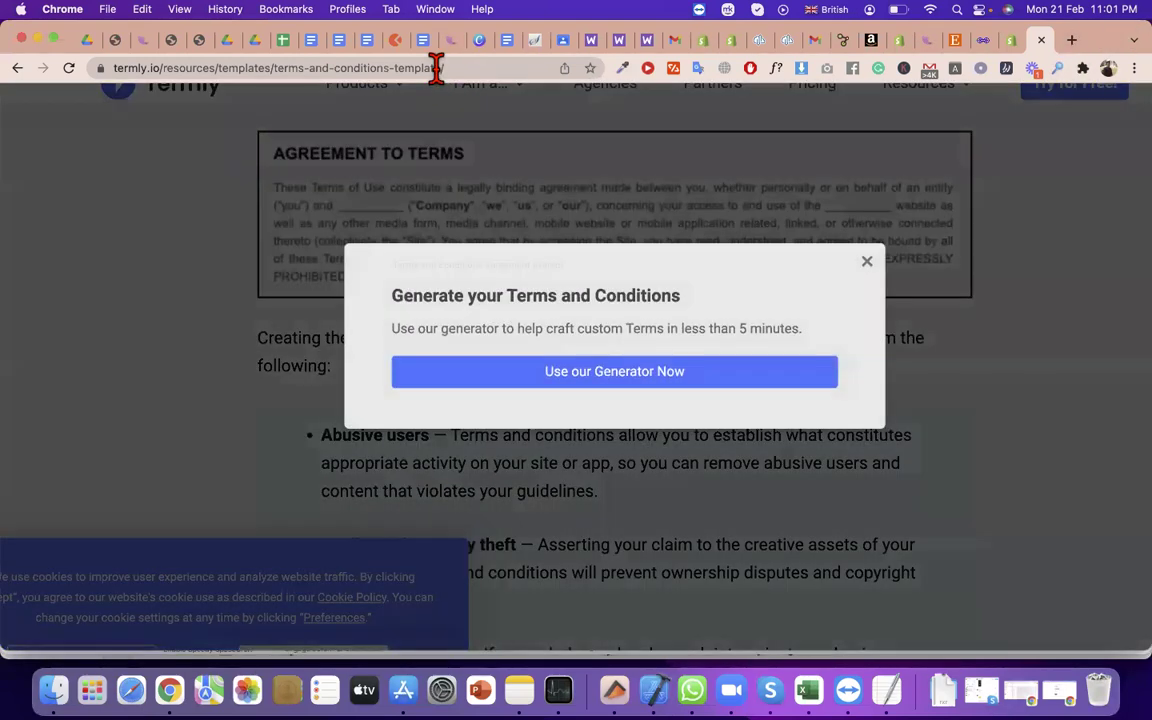
pyautogui.click(436, 68)
pyautogui.write('da')
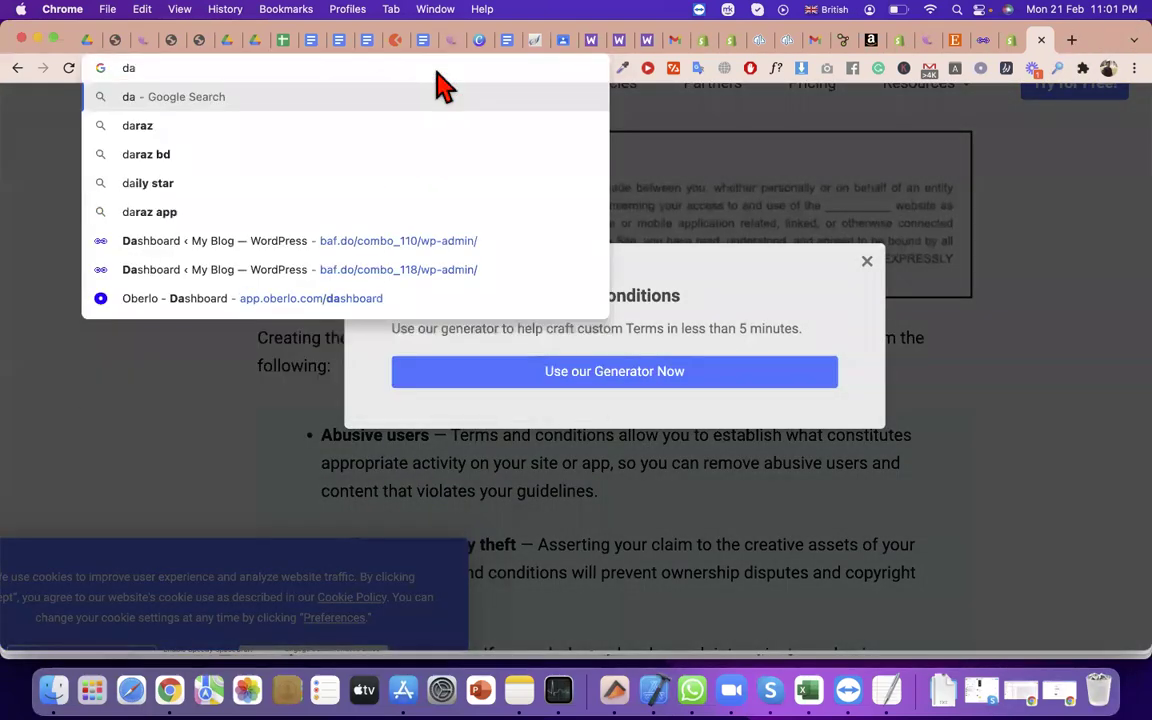
pyautogui.write('raz')
# Search 'daraz', open daraz.com.bd and follow its footer Terms & Conditions link
pyautogui.press('Return')
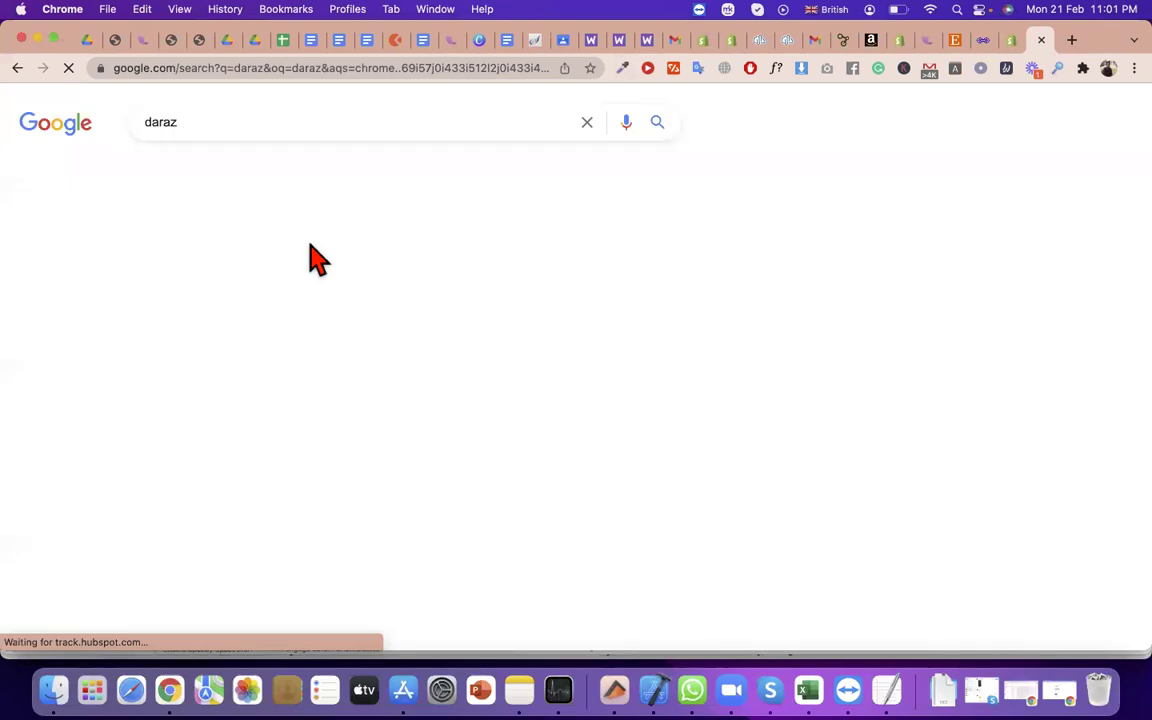
pyautogui.click(296, 268)
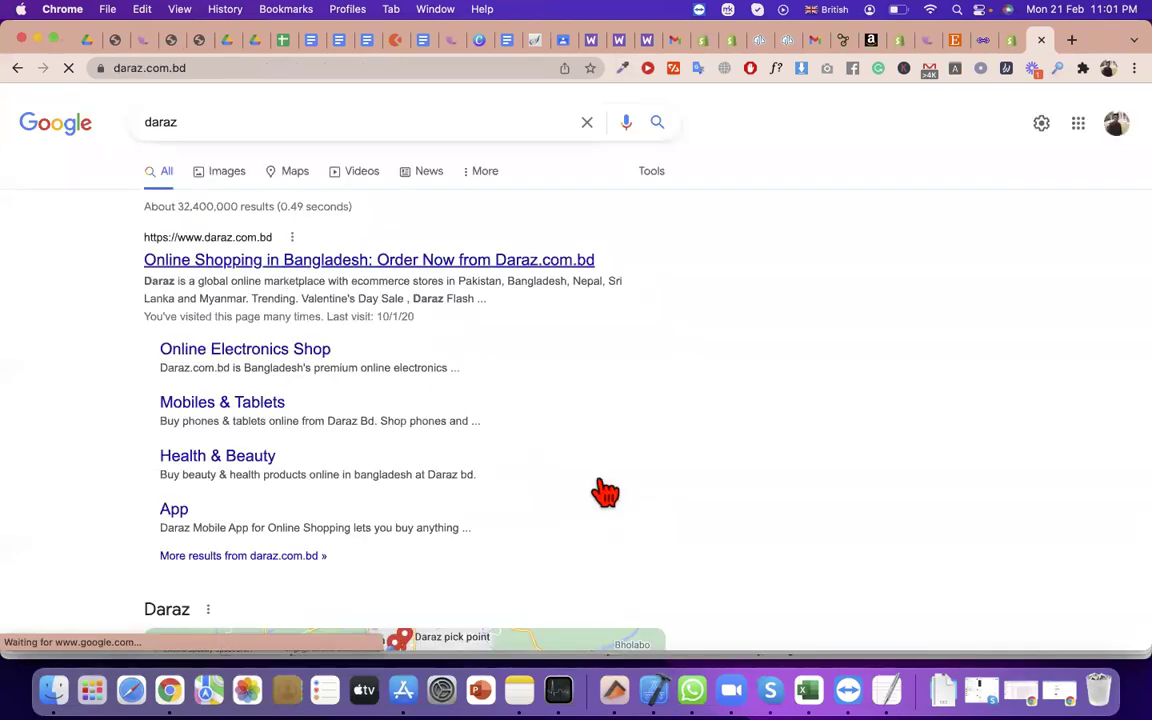
pyautogui.scroll(-15, 605, 492)
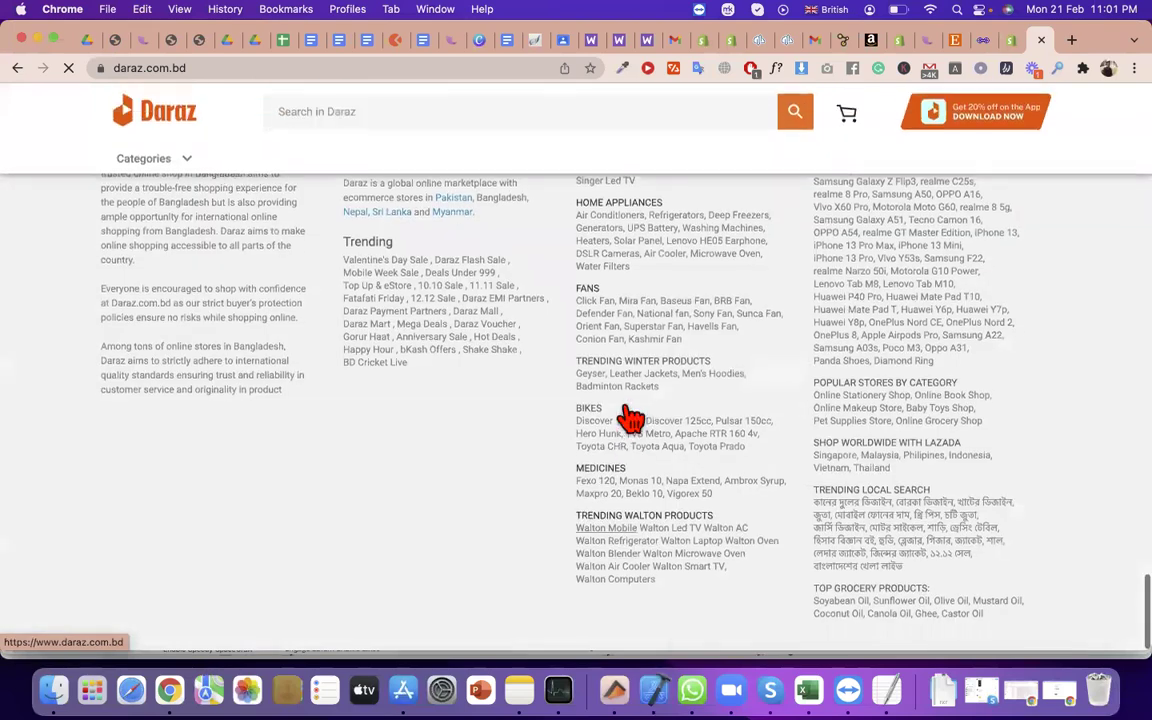
pyautogui.scroll(5, 309, 489)
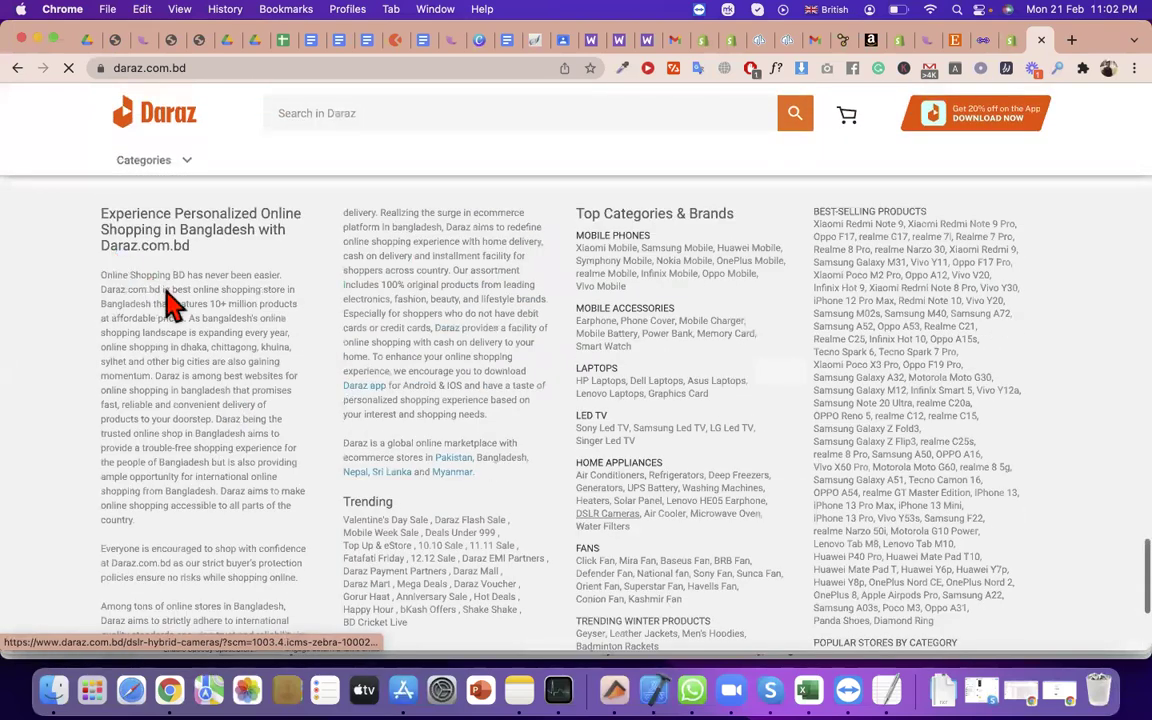
pyautogui.scroll(5, 150, 250)
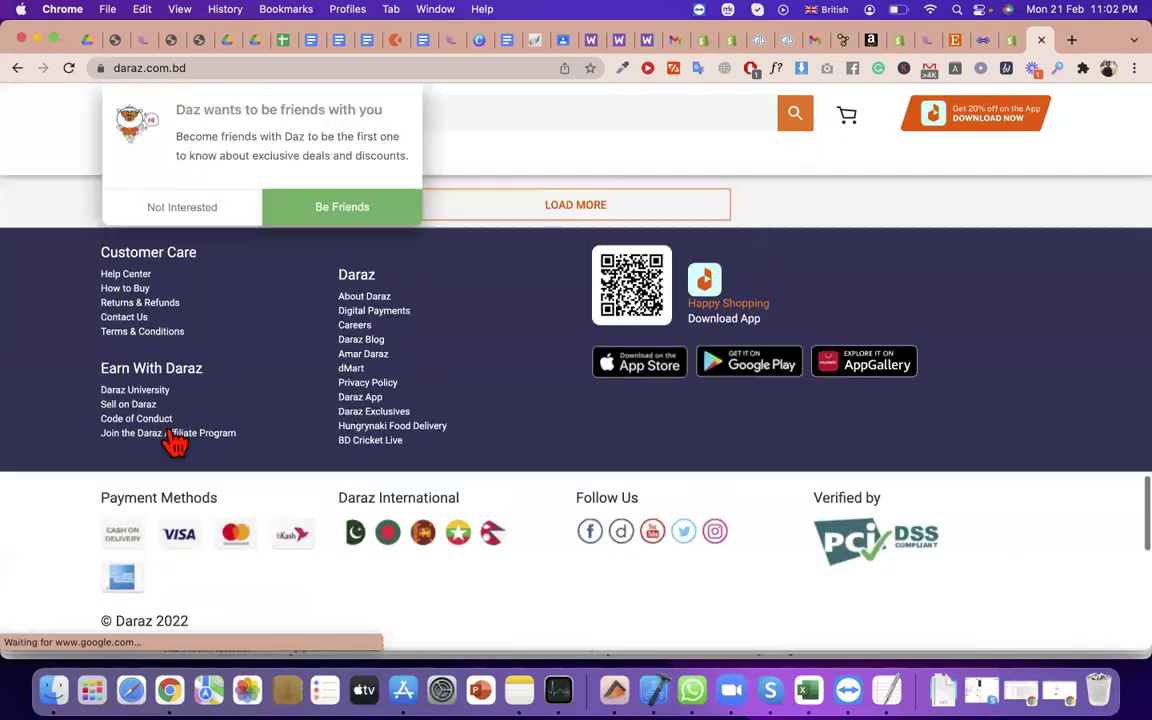
pyautogui.scroll(10, 160, 500)
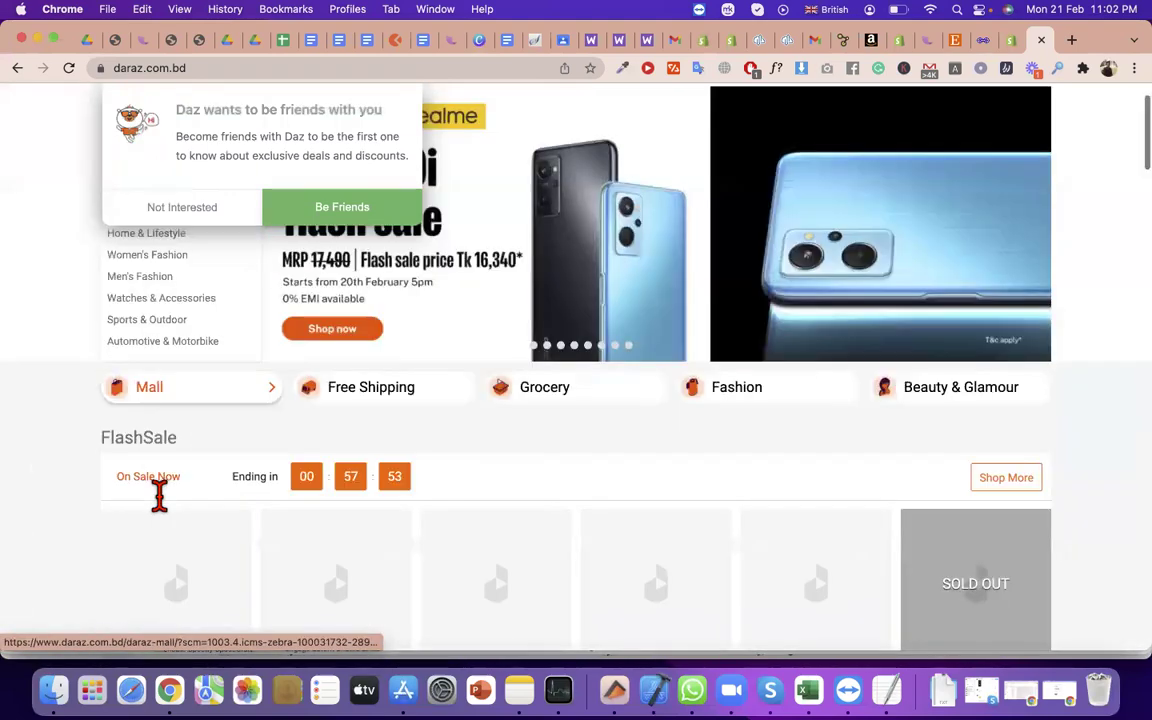
pyautogui.scroll(-15, 152, 432)
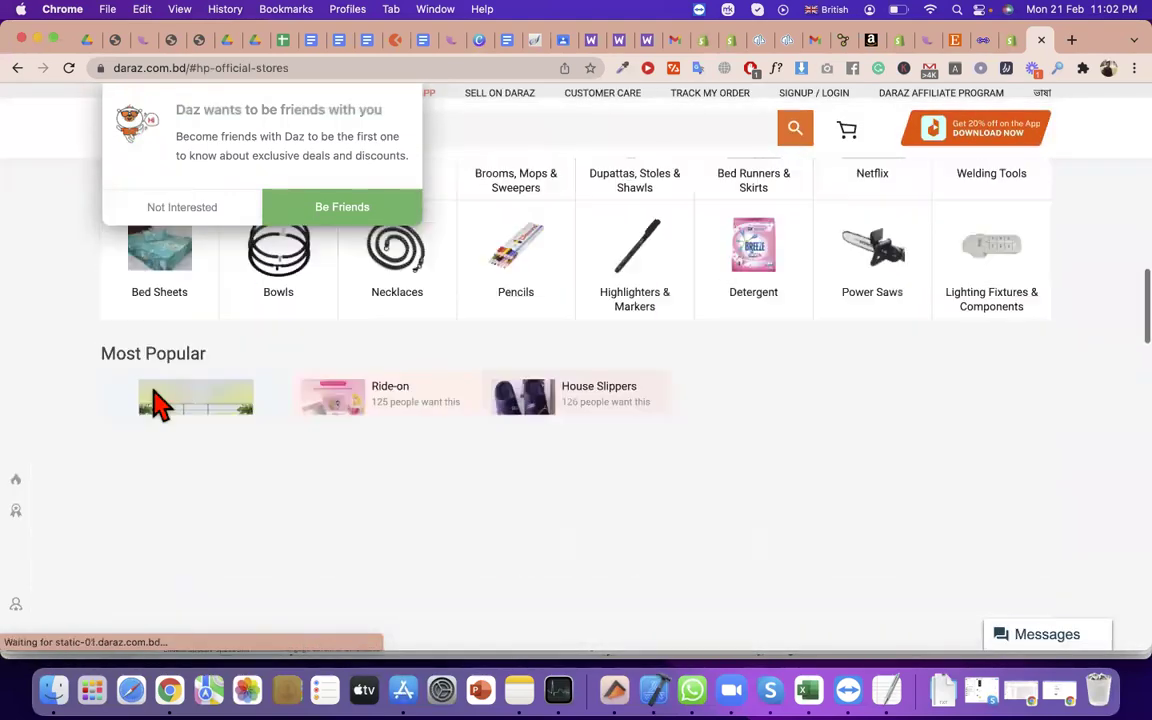
pyautogui.scroll(-15, 160, 386)
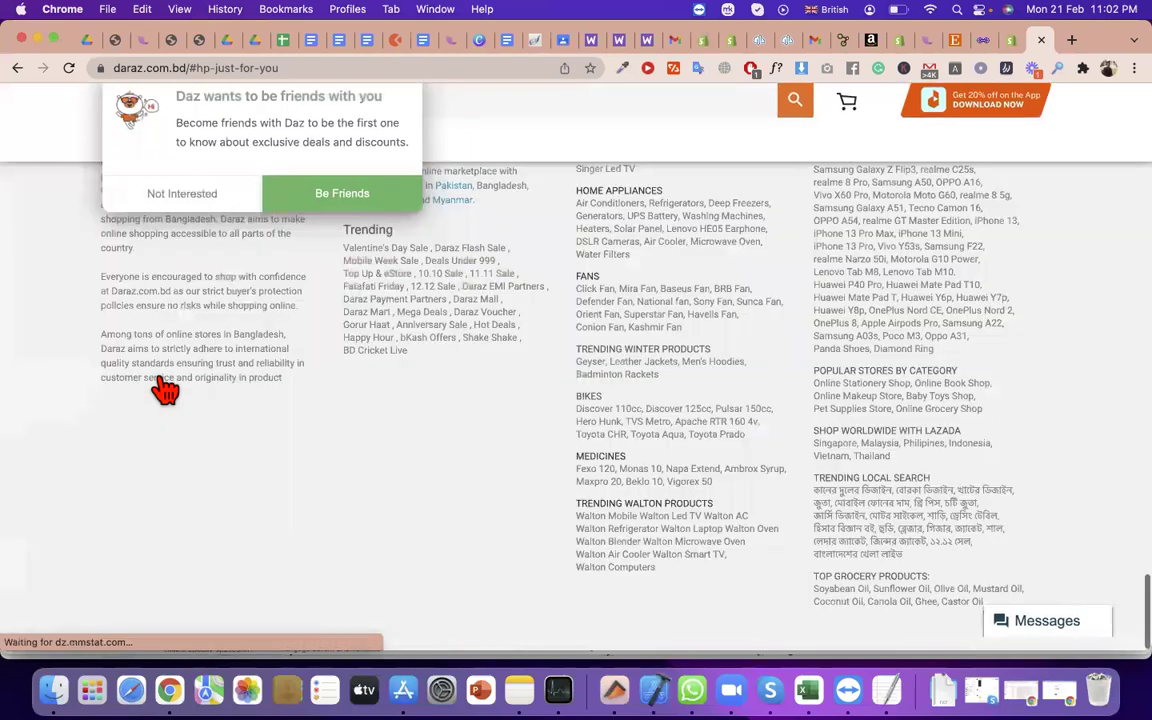
pyautogui.scroll(5, 235, 330)
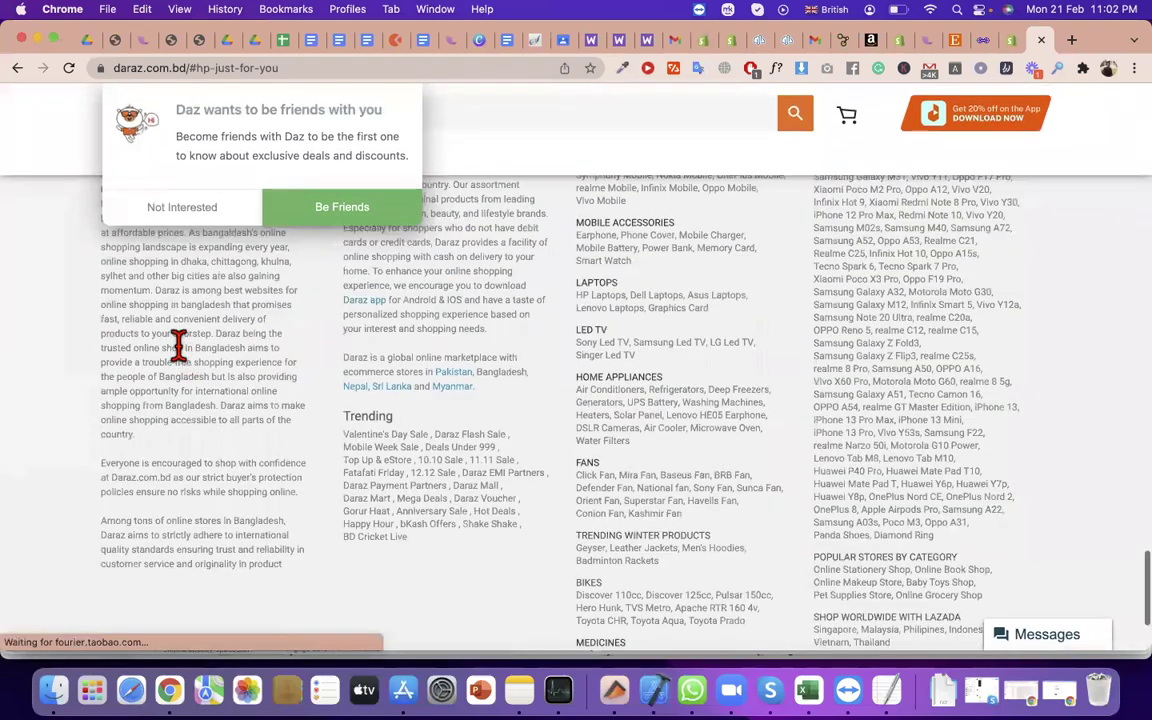
pyautogui.scroll(3, 298, 334)
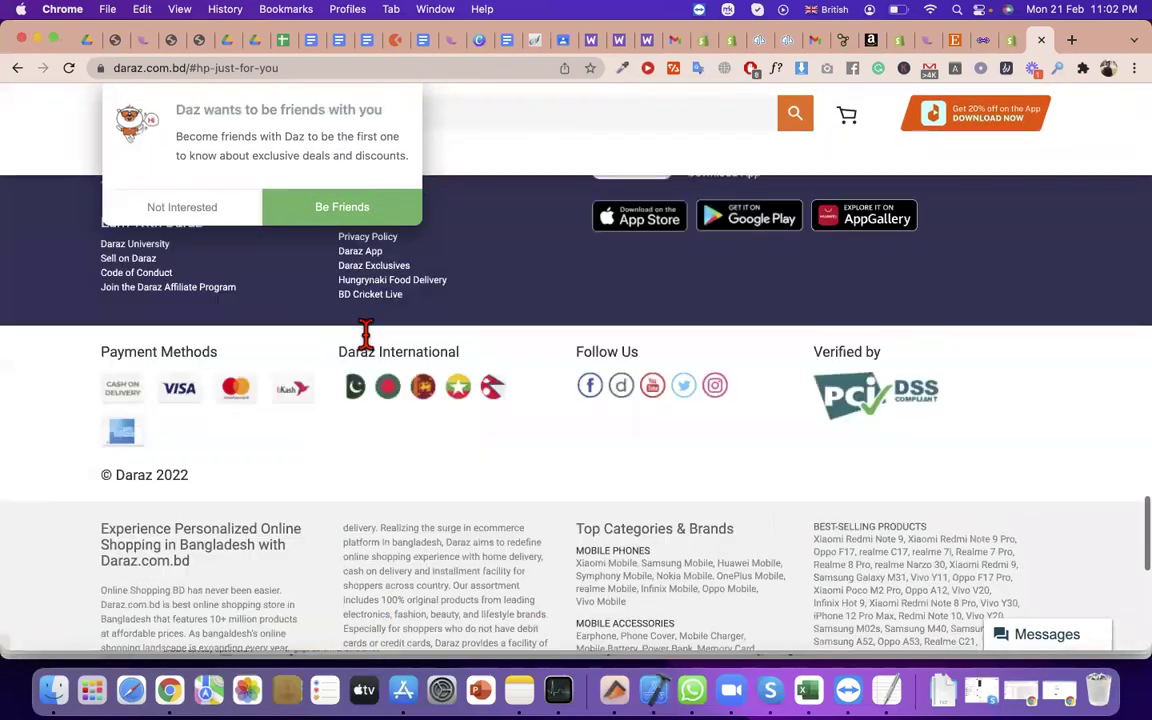
pyautogui.click(423, 335)
pyautogui.moveTo(460, 332); pyautogui.dragTo(656, 332)
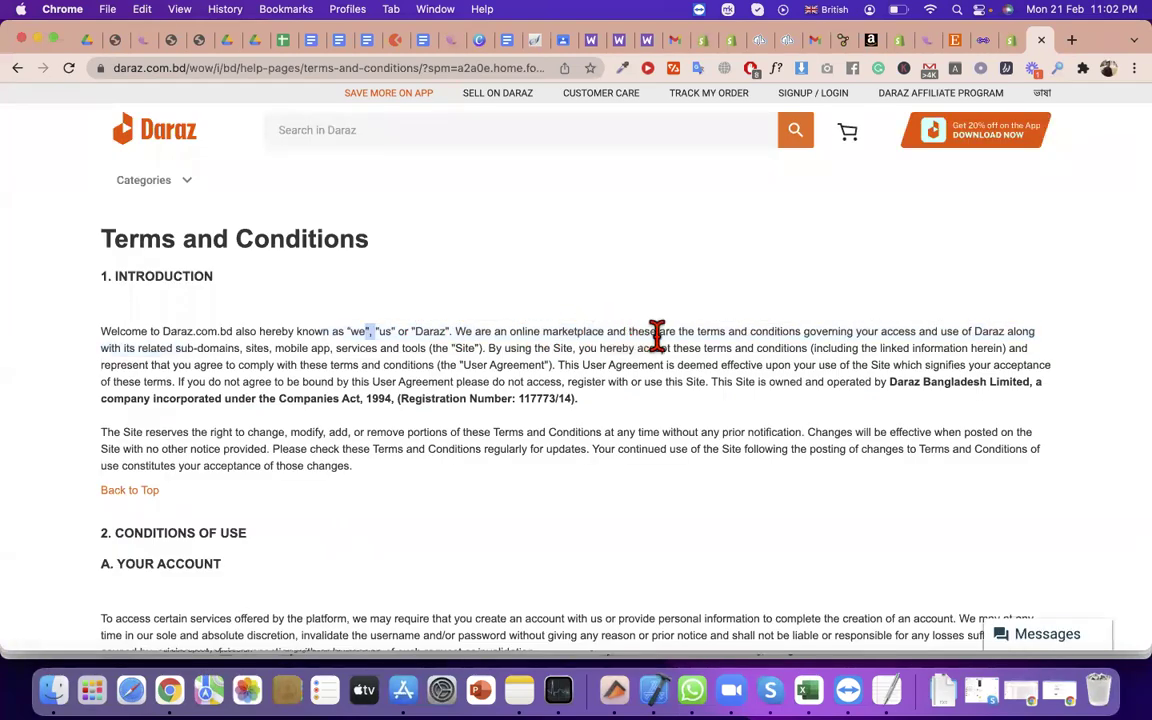
pyautogui.tripleClick(780, 334)
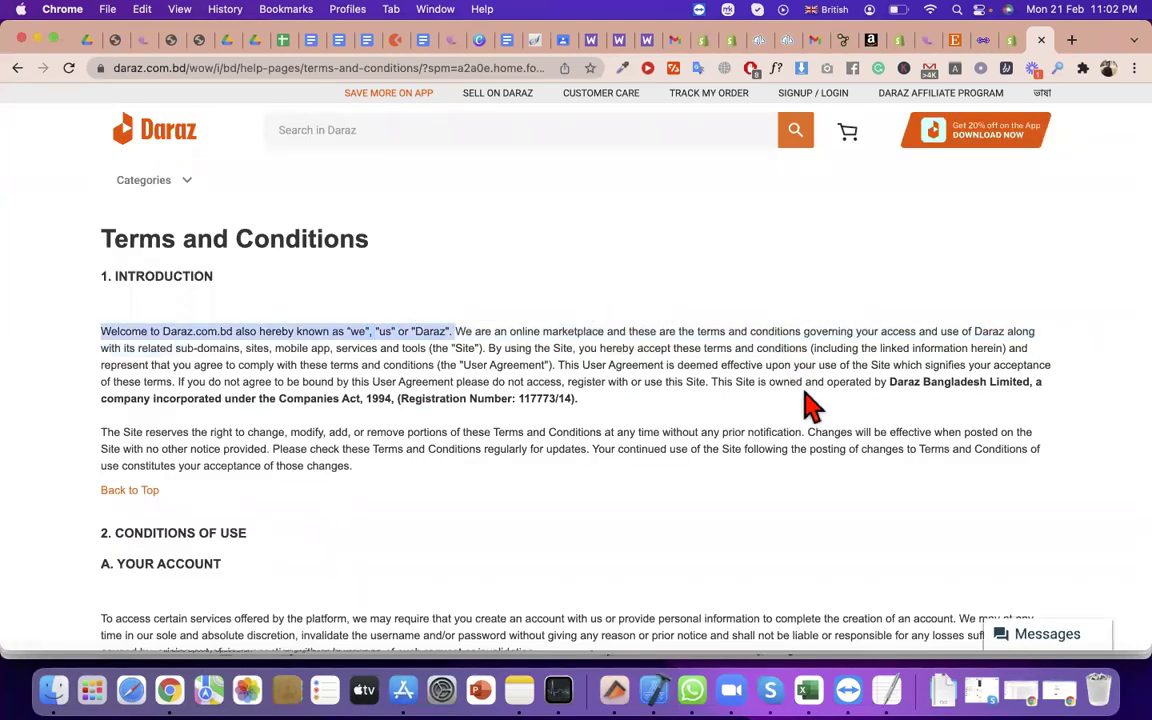
pyautogui.moveTo(890, 383); pyautogui.dragTo(1044, 384)
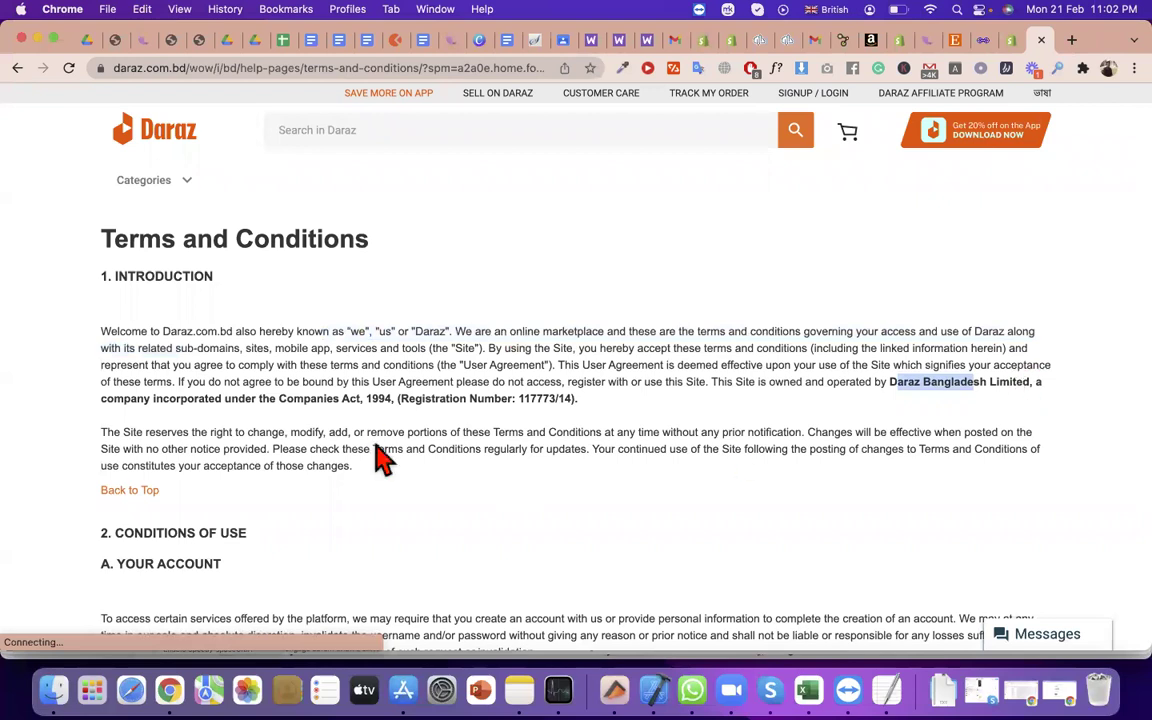
pyautogui.scroll(-2, 200, 275)
pyautogui.moveTo(180, 289); pyautogui.dragTo(283, 289)
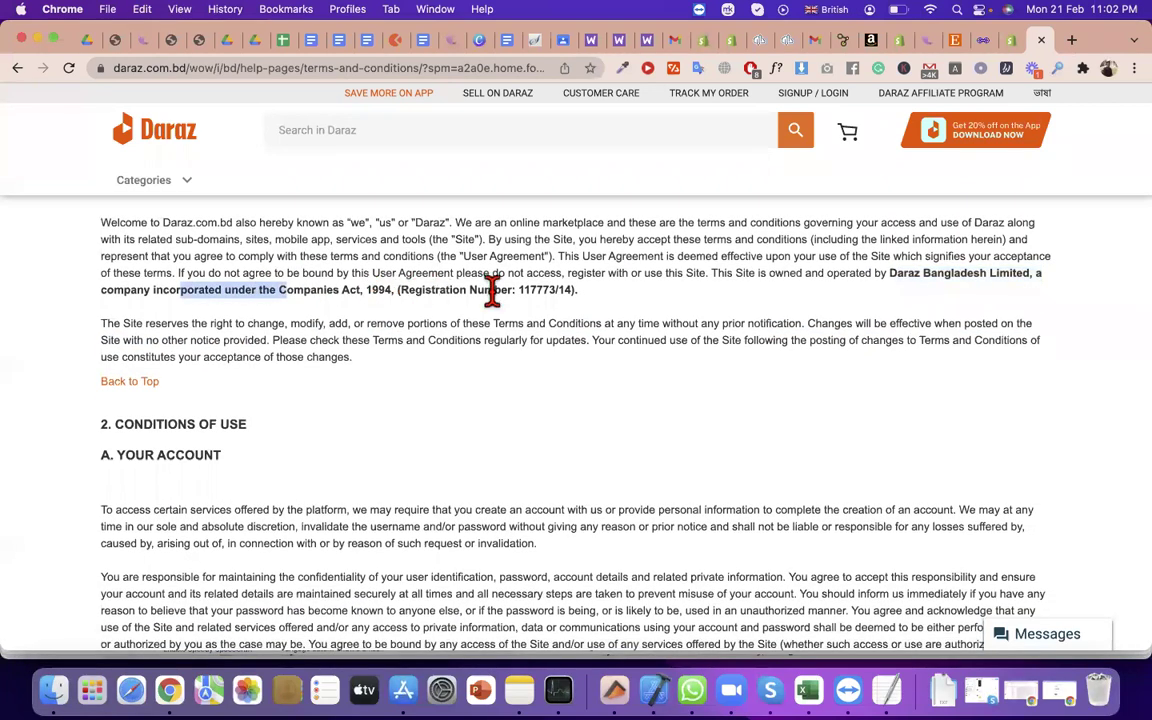
pyautogui.tripleClick(626, 299)
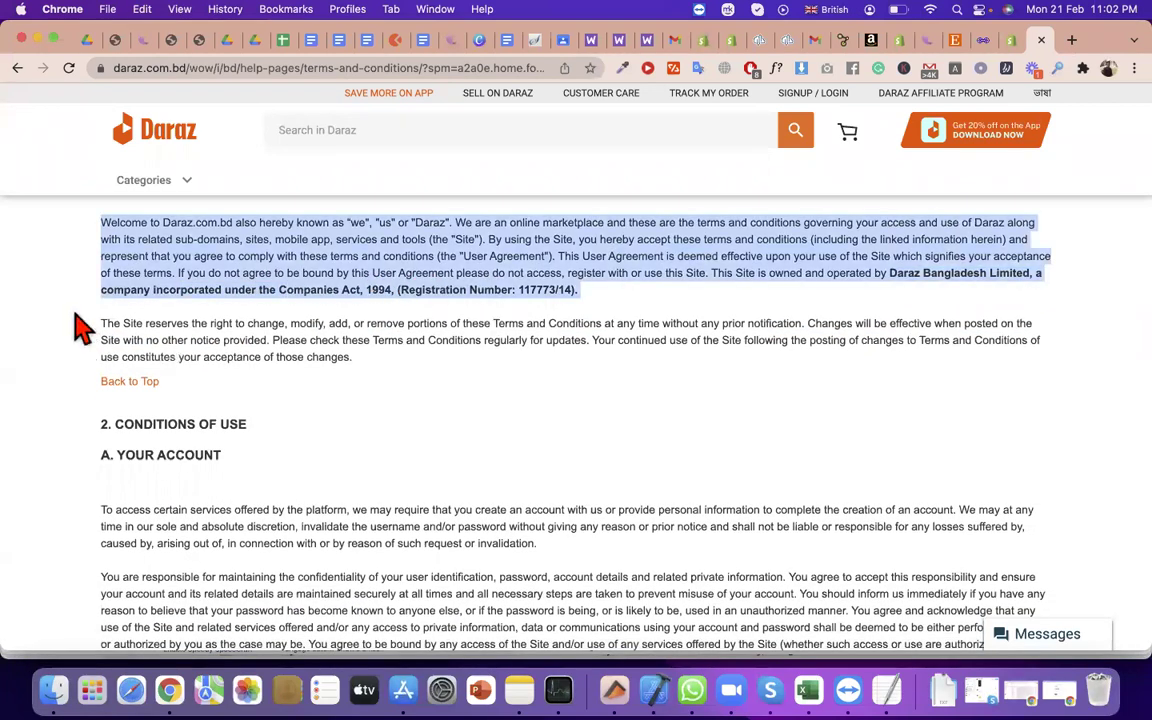
pyautogui.scroll(-3, 103, 288)
pyautogui.moveTo(283, 388); pyautogui.dragTo(197, 300)
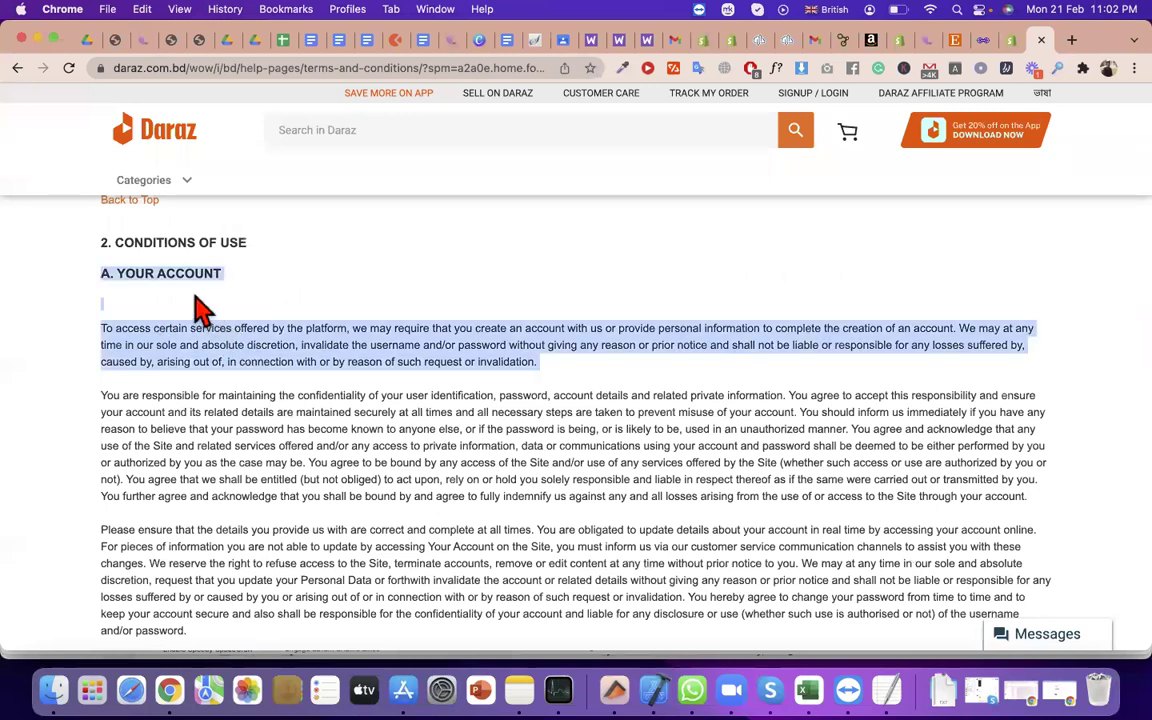
pyautogui.click(196, 300)
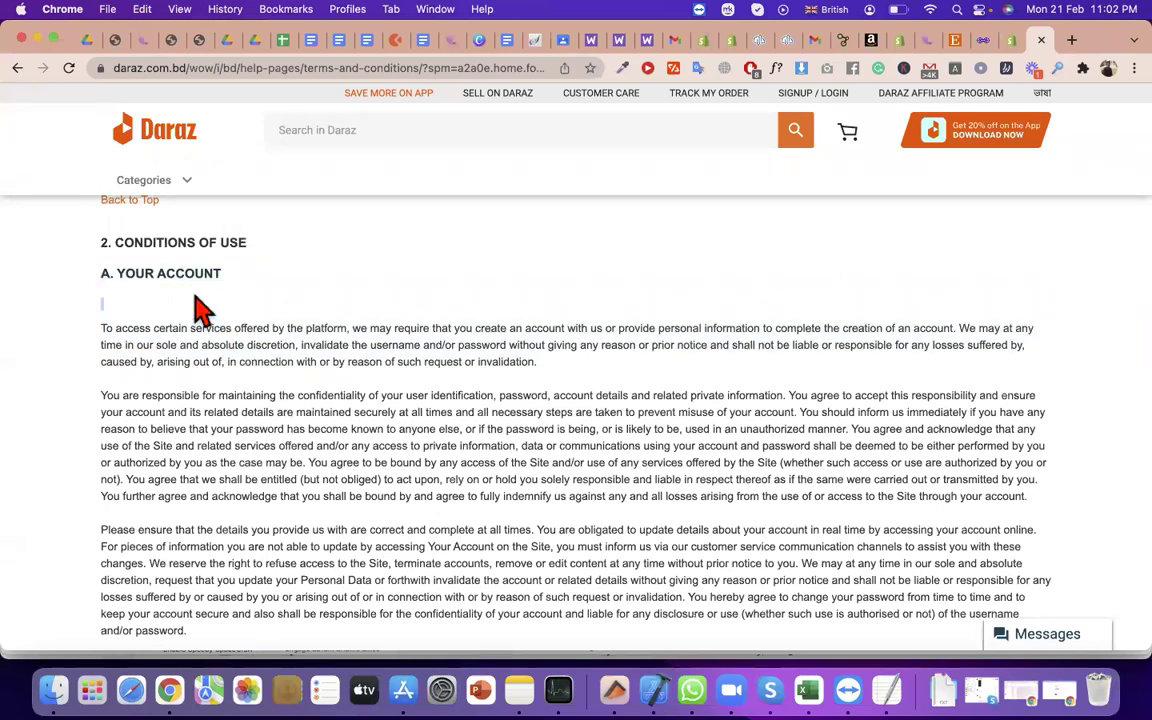
pyautogui.tripleClick(370, 325)
pyautogui.scroll(-3, 378, 342)
pyautogui.moveTo(357, 403); pyautogui.dragTo(155, 390)
pyautogui.tripleClick(113, 355)
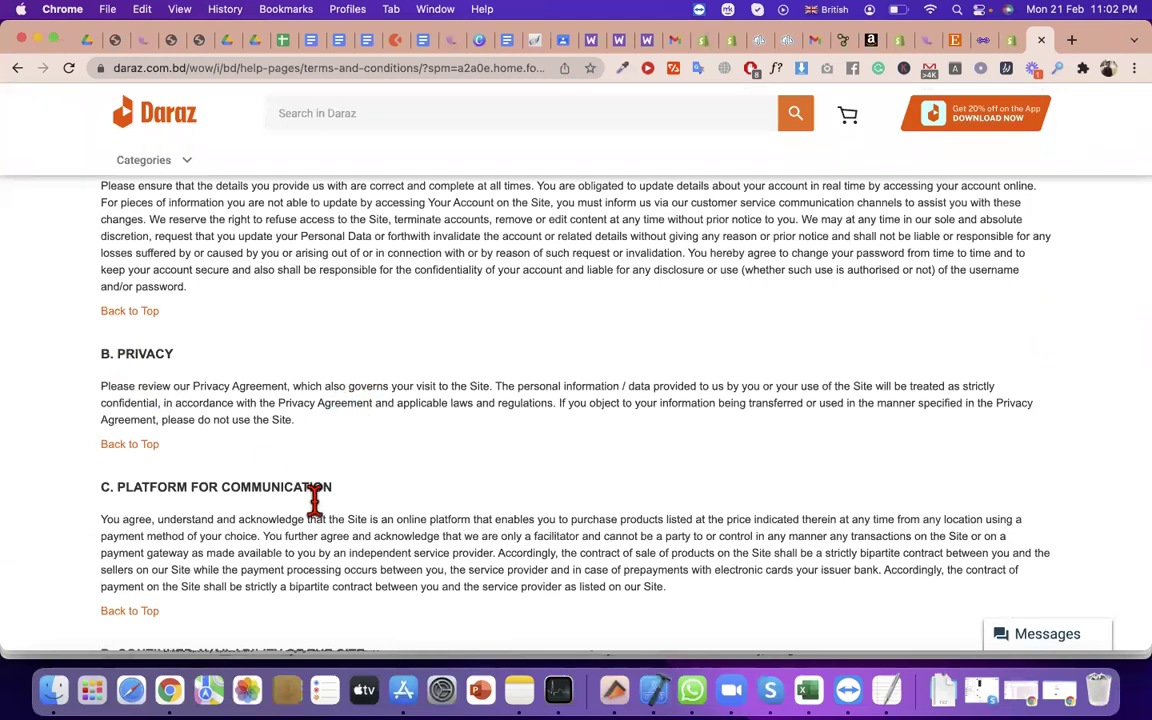
pyautogui.scroll(-3, 201, 357)
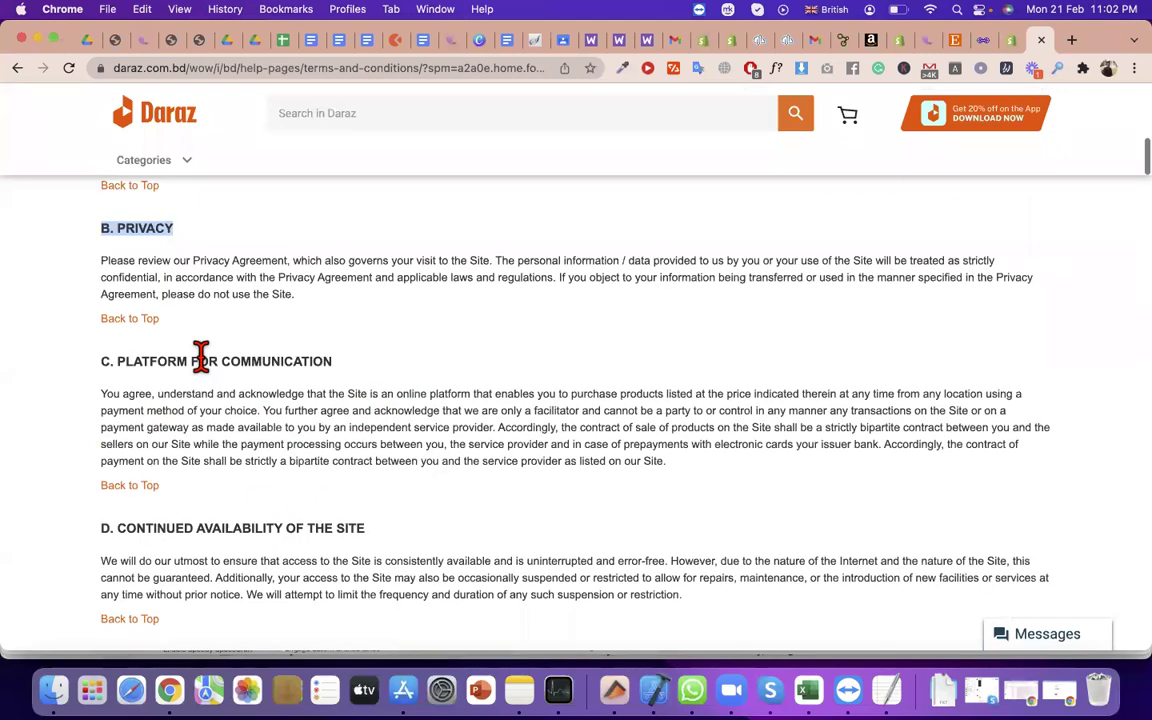
pyautogui.tripleClick(201, 357)
pyautogui.scroll(-2, 200, 355)
pyautogui.scroll(-3, 150, 311)
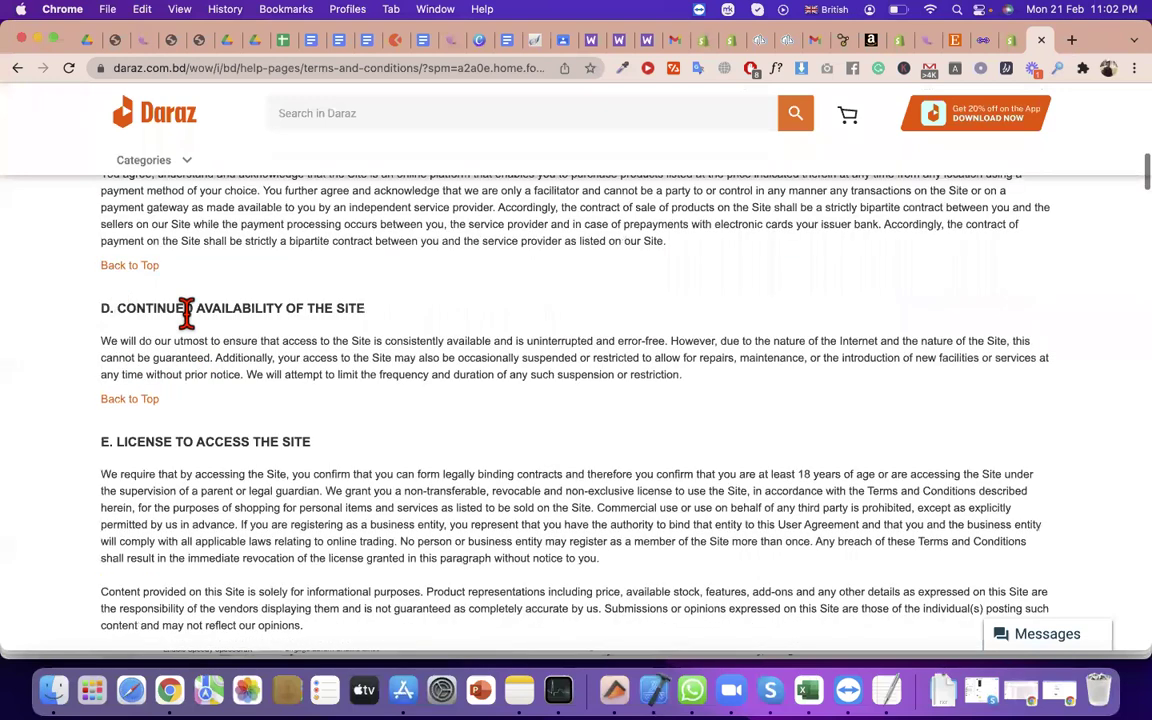
pyautogui.moveTo(117, 308); pyautogui.dragTo(358, 350)
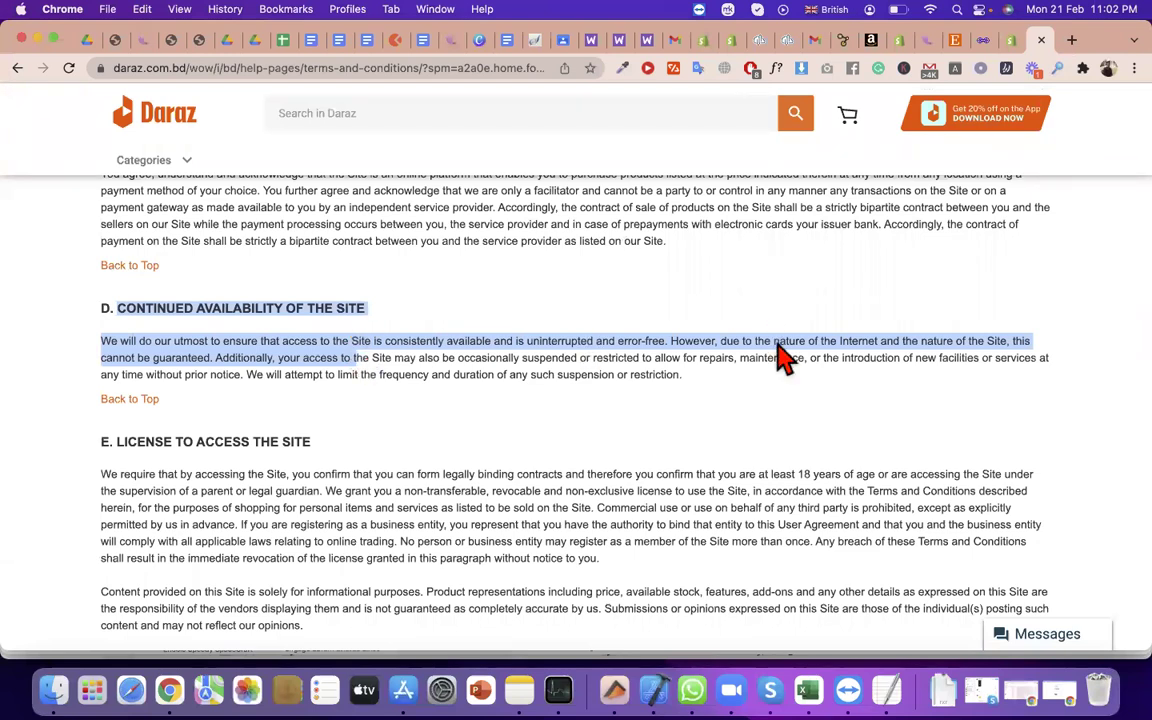
pyautogui.scroll(-10, 777, 340)
pyautogui.scroll(-10, 777, 340)
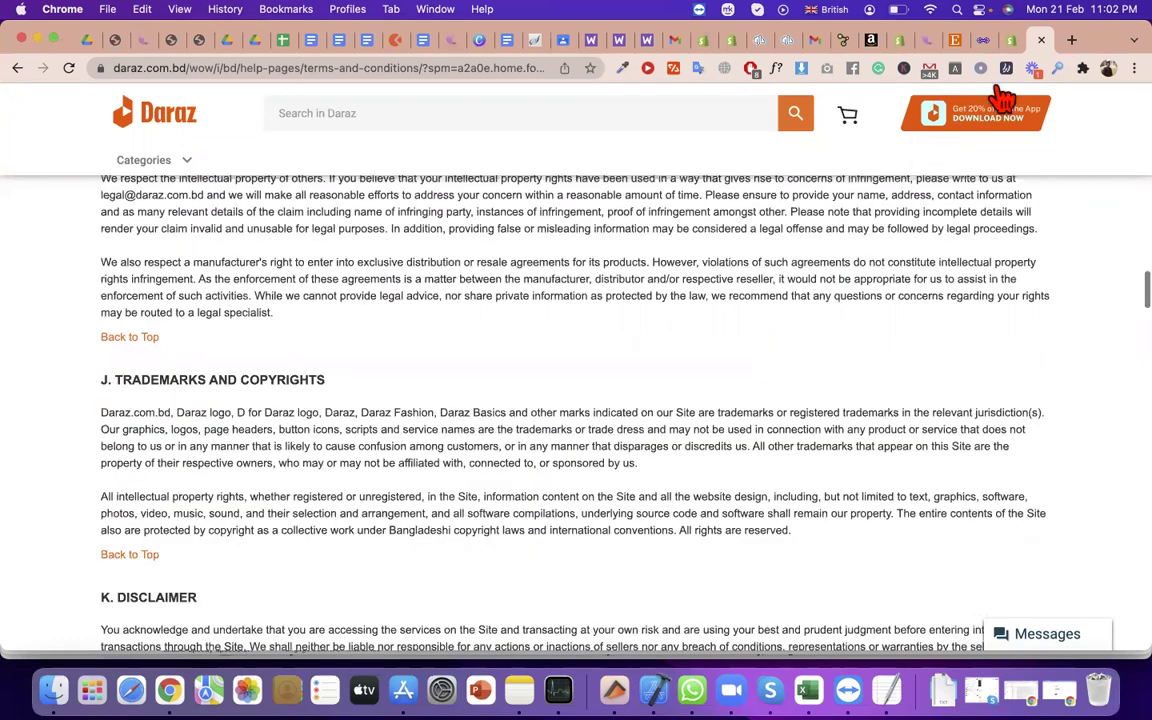
pyautogui.scroll(-8, 998, 98)
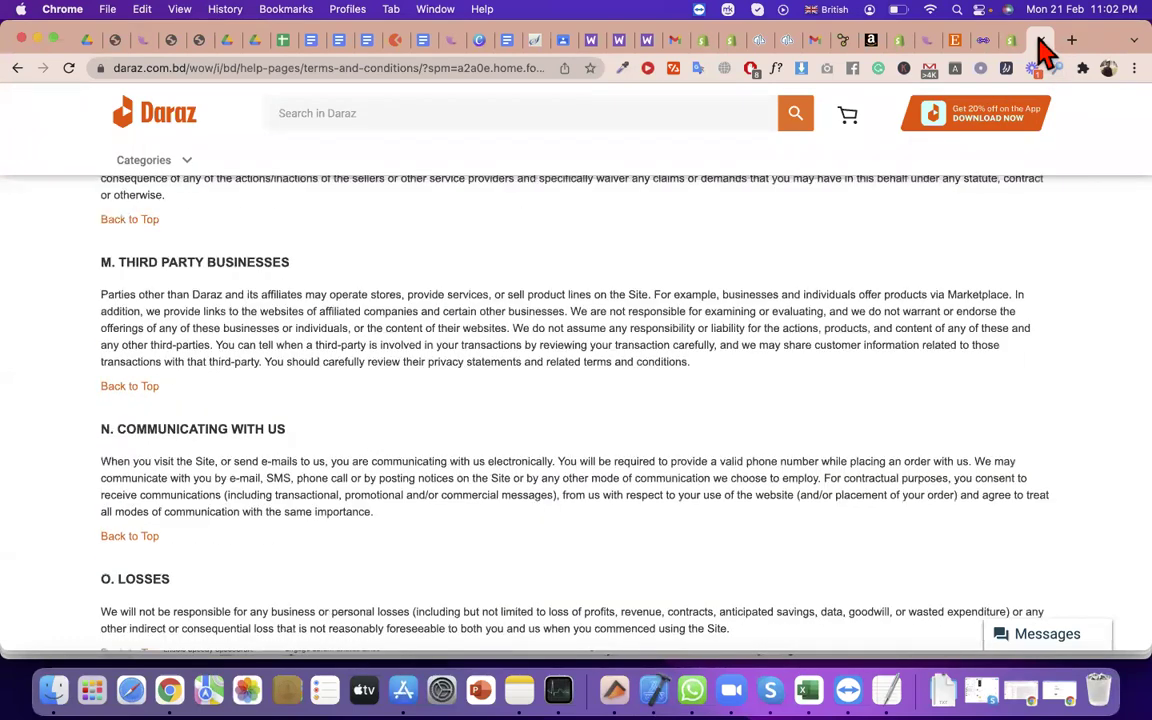
# Switch to the Shopify tab and scroll the Google channel setup down to Terms and back up
pyautogui.click(1043, 45)
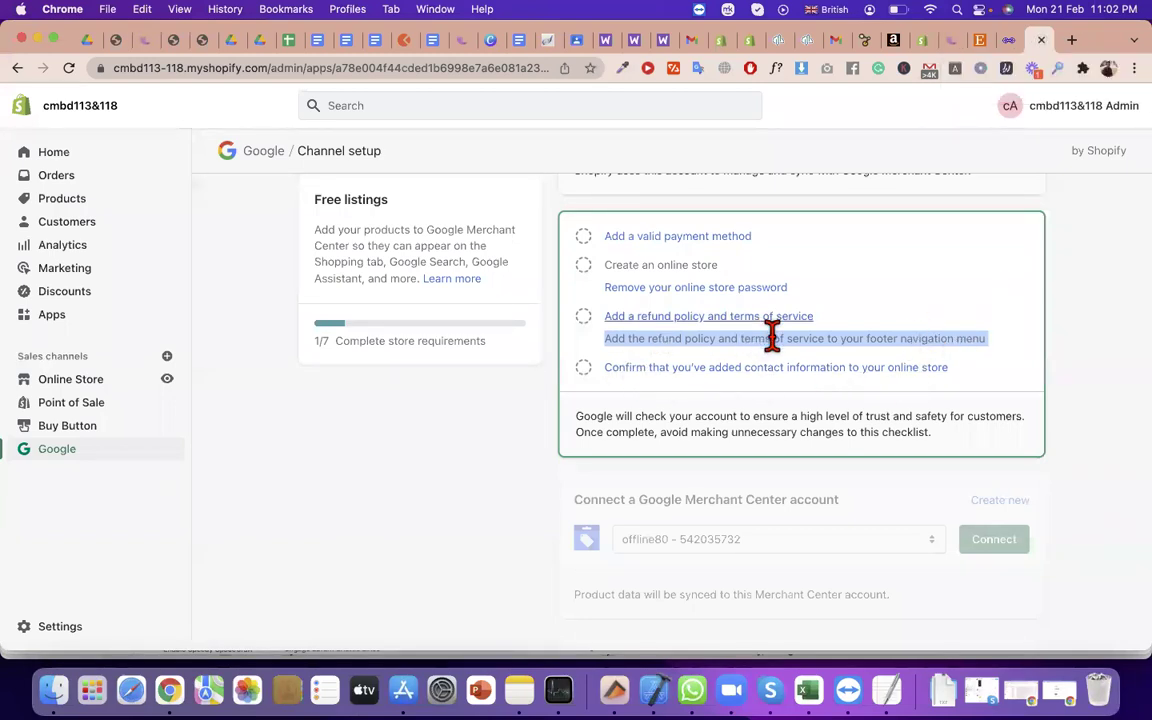
pyautogui.scroll(-1, 818, 319)
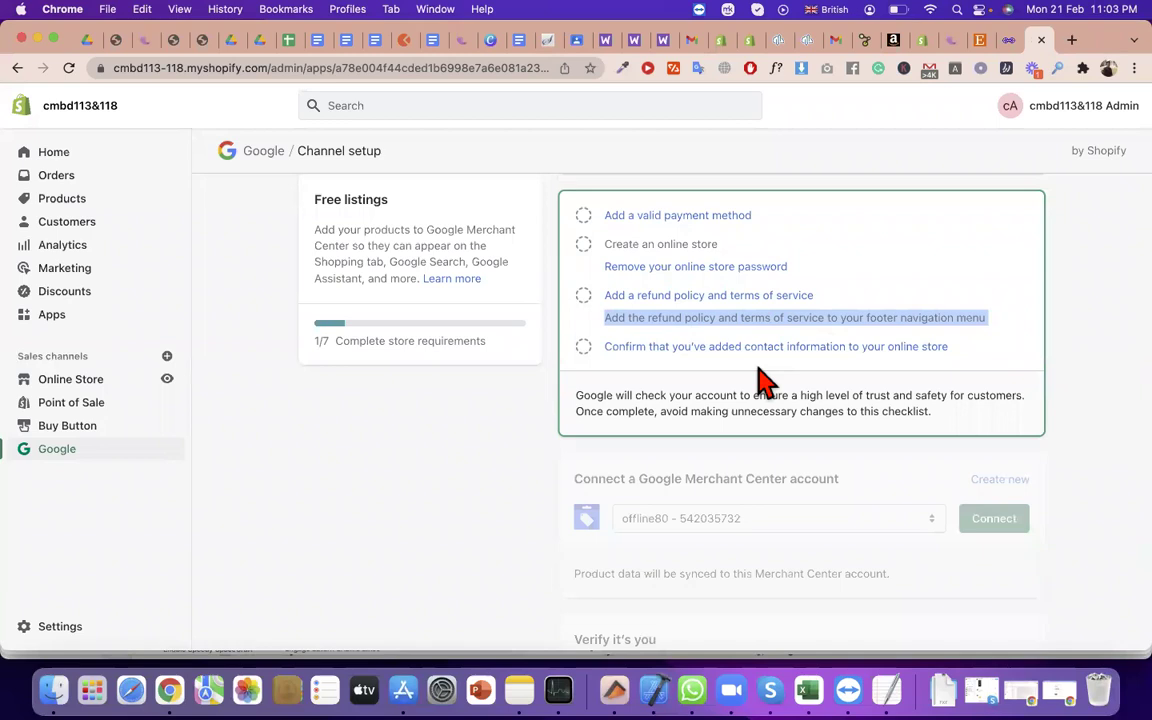
pyautogui.scroll(-4, 760, 380)
pyautogui.scroll(-4, 771, 450)
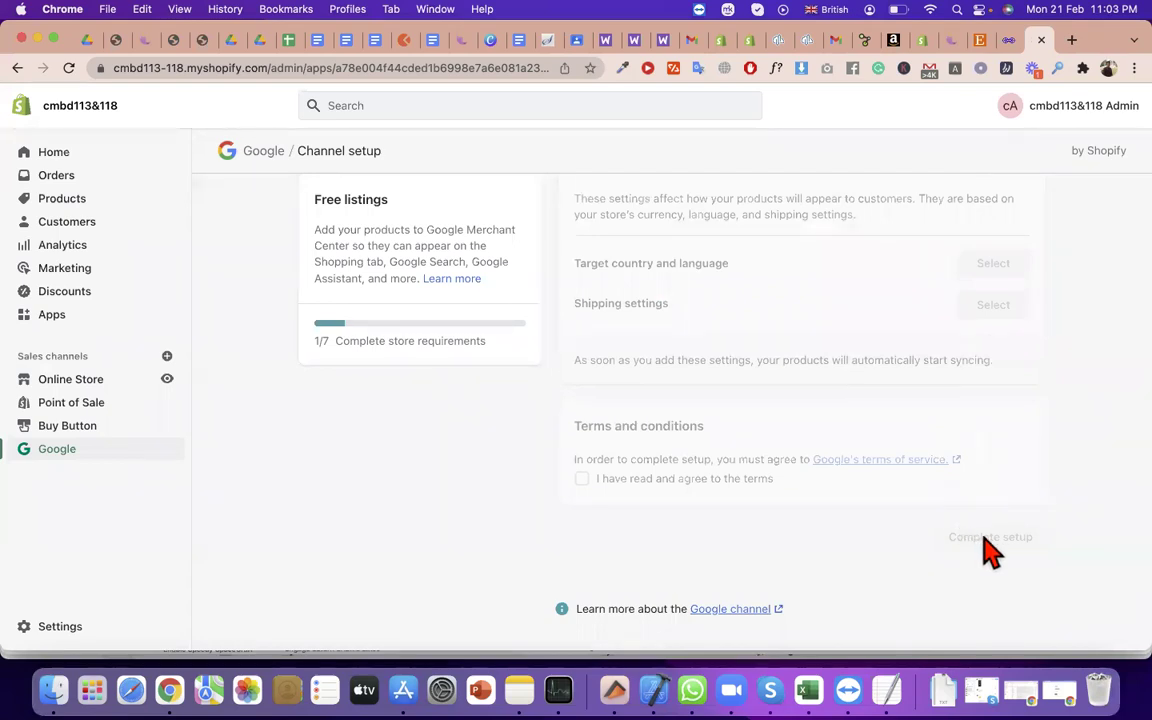
pyautogui.scroll(10, 987, 545)
pyautogui.scroll(-10, 977, 535)
pyautogui.scroll(12, 600, 380)
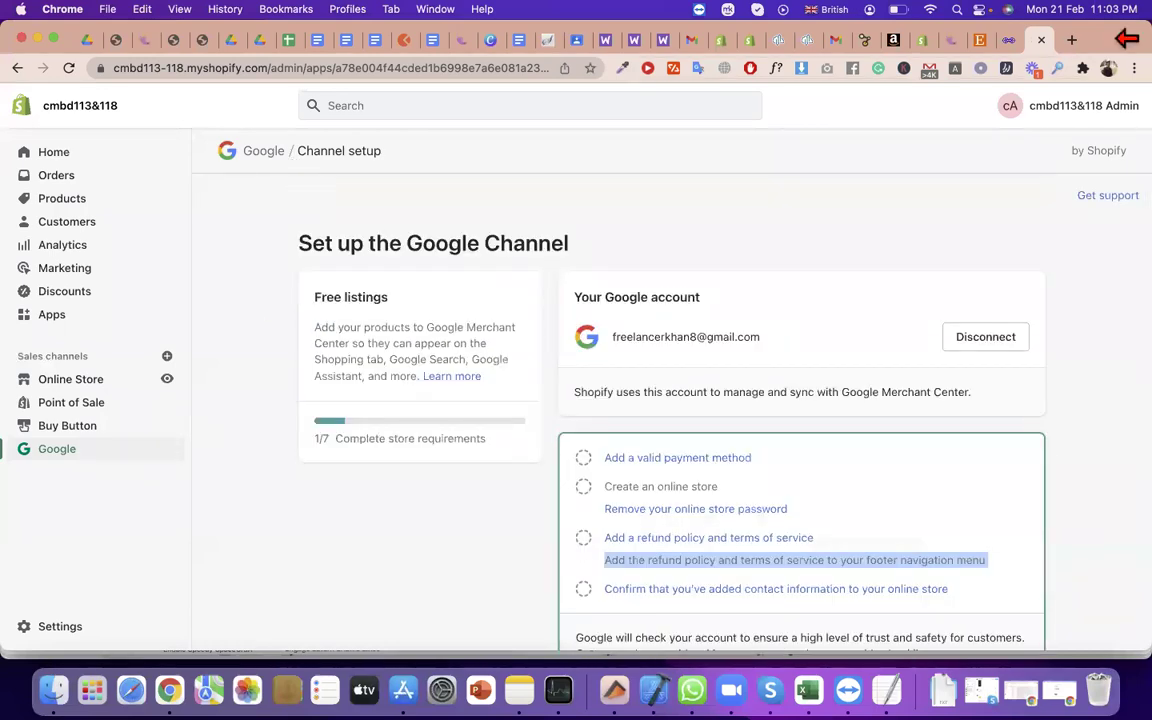
pyautogui.click(1108, 67)
pyautogui.scroll(-2, 1000, 612)
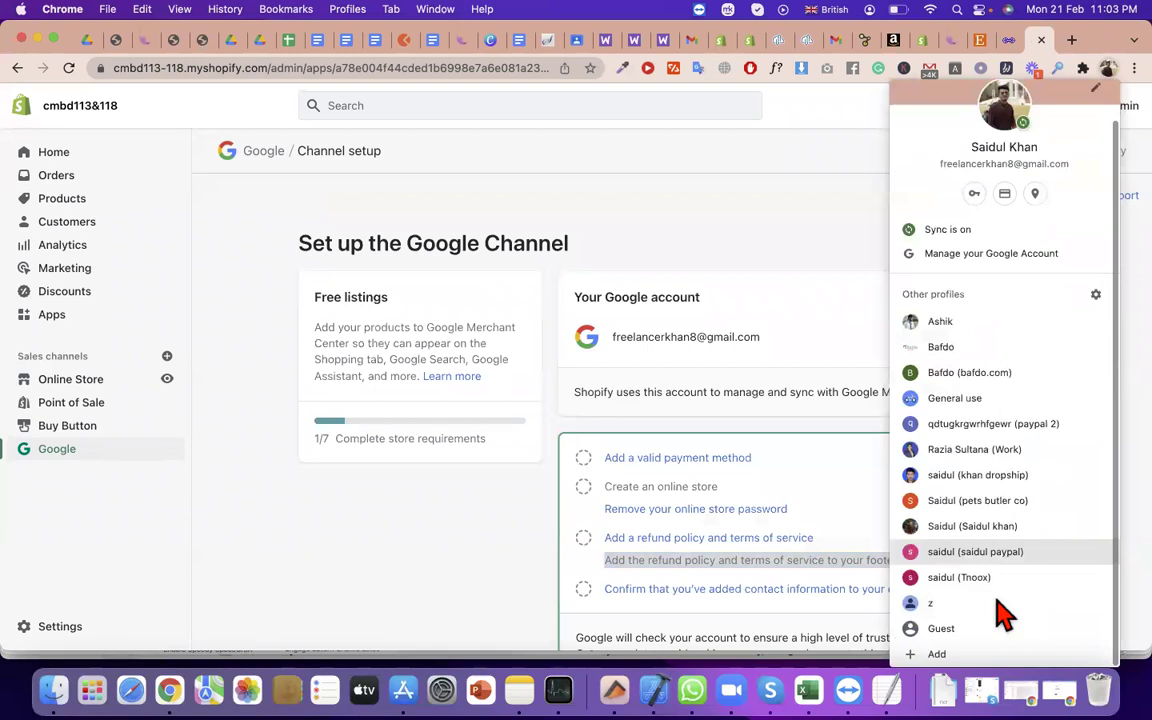
pyautogui.click(985, 605)
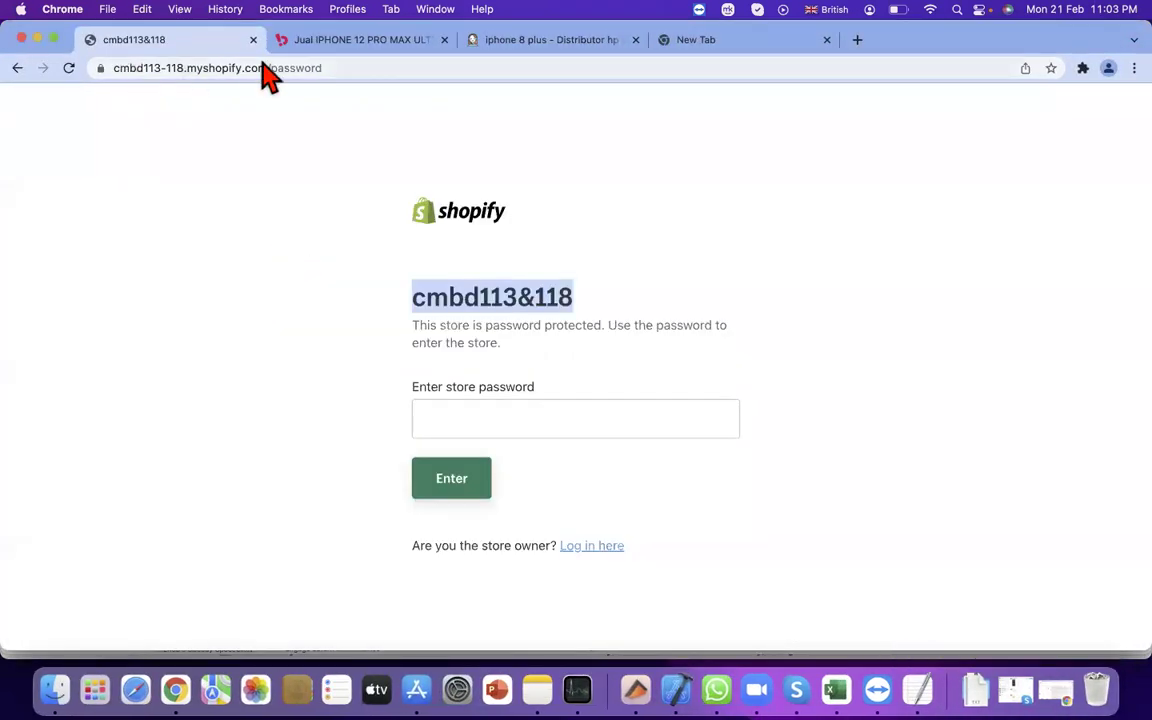
pyautogui.click(362, 40)
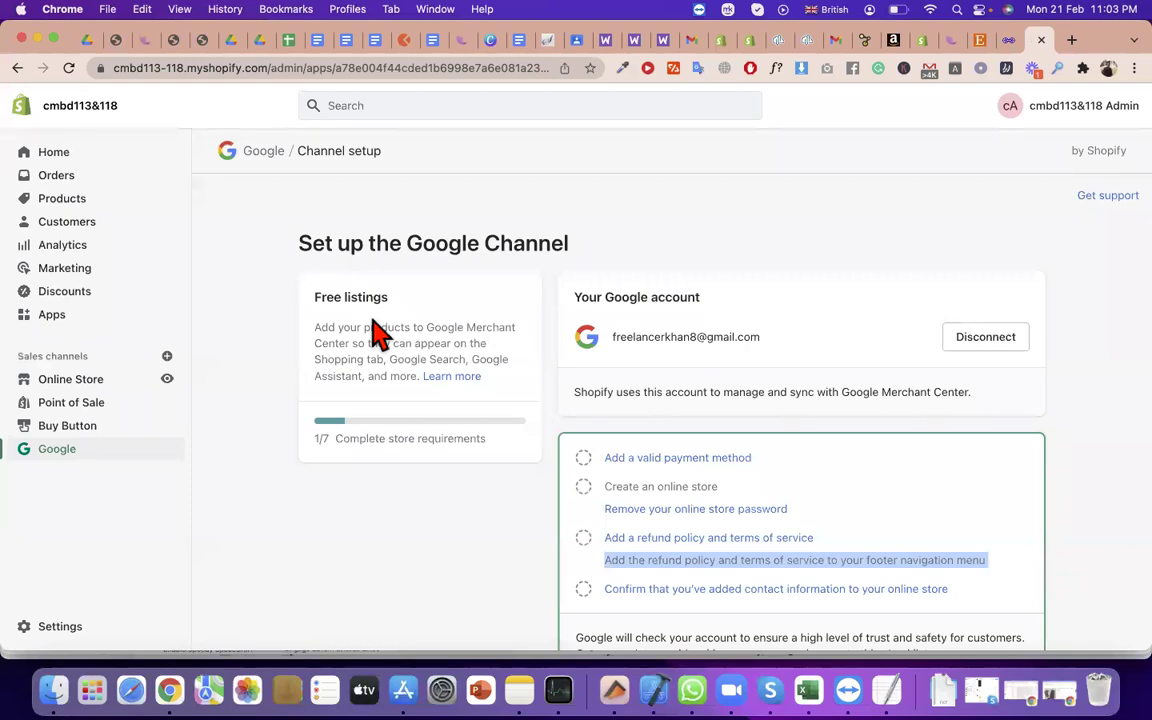
pyautogui.click(166, 357)
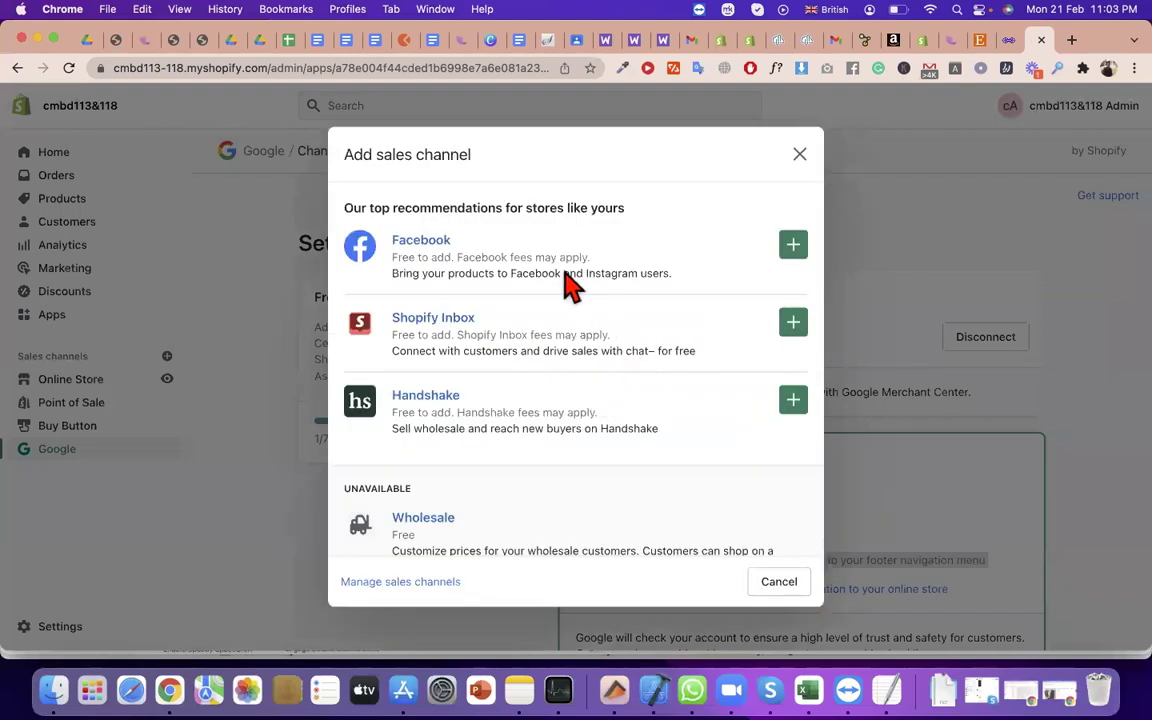
pyautogui.tripleClick(564, 276)
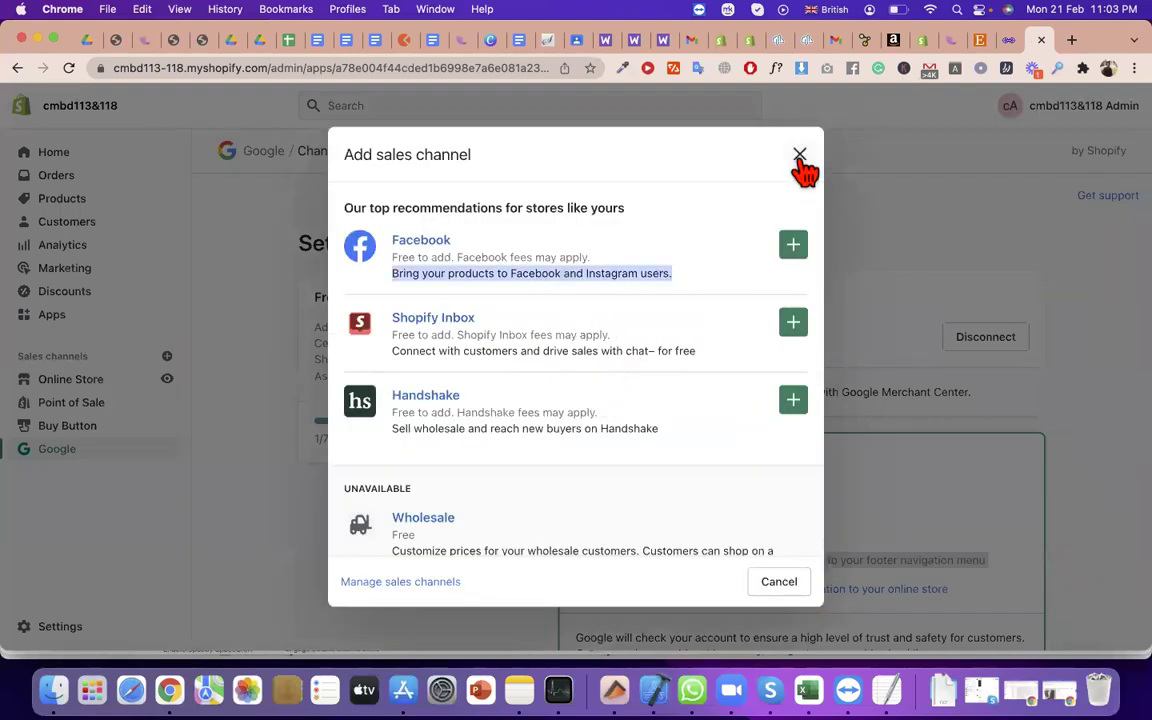
pyautogui.click(800, 155)
pyautogui.scroll(-1, 760, 445)
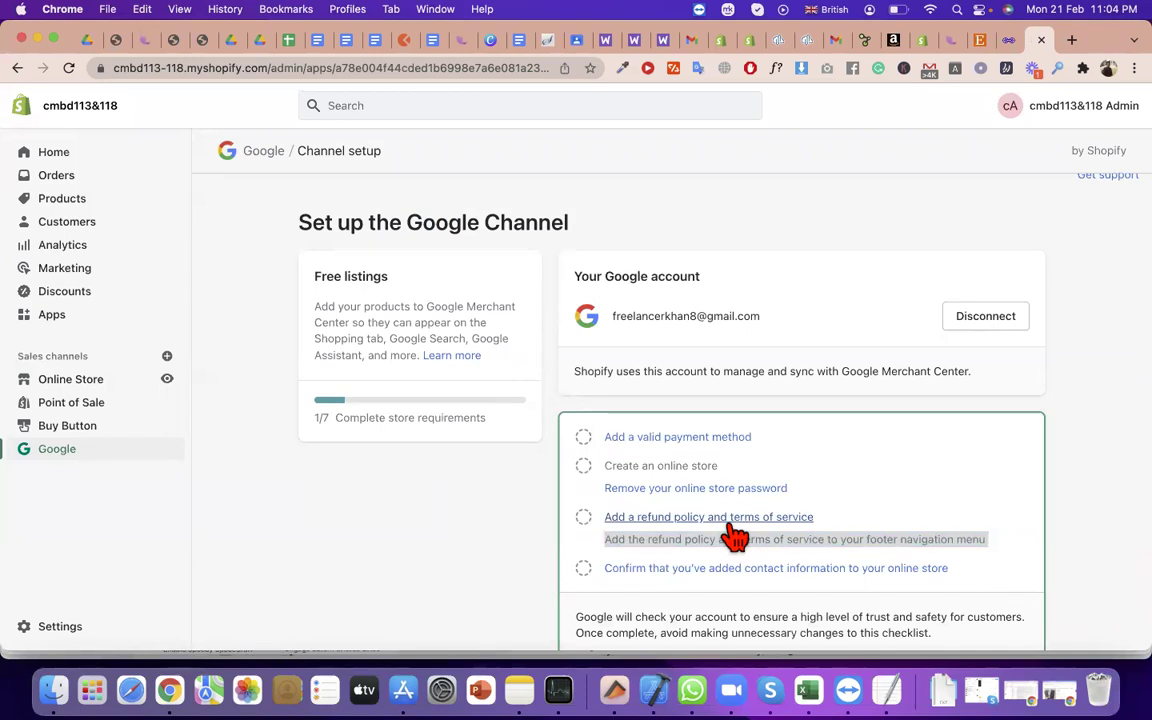
pyautogui.tripleClick(822, 531)
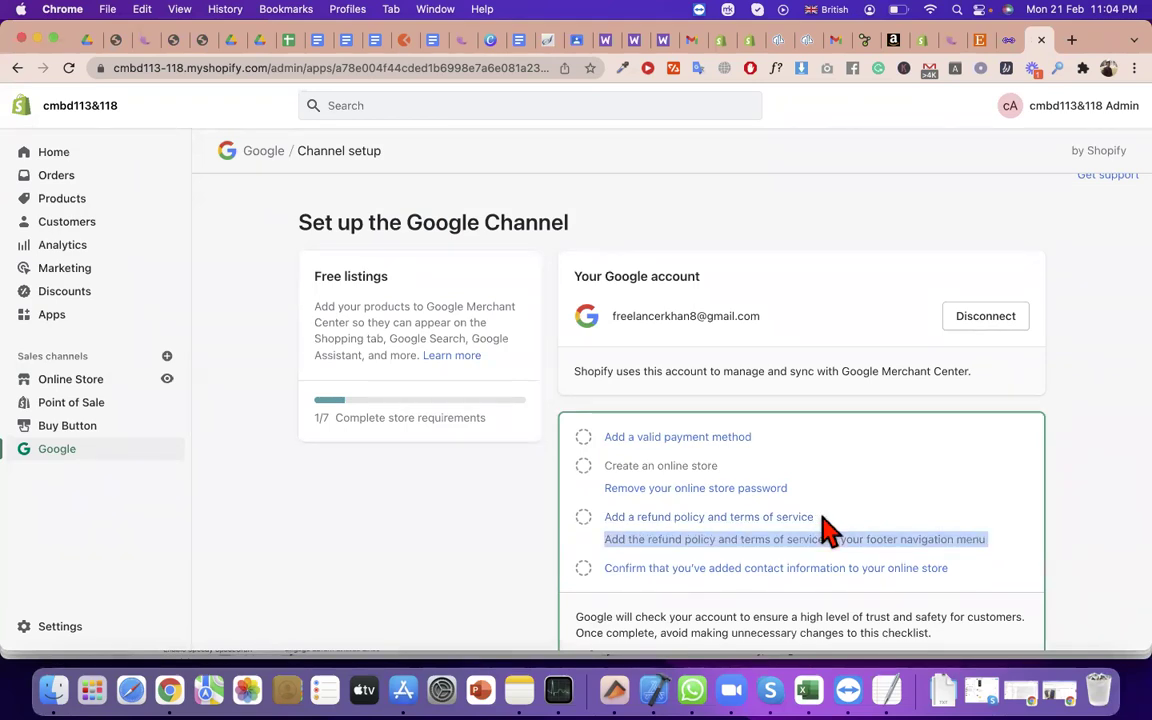
pyautogui.scroll(-2, 815, 560)
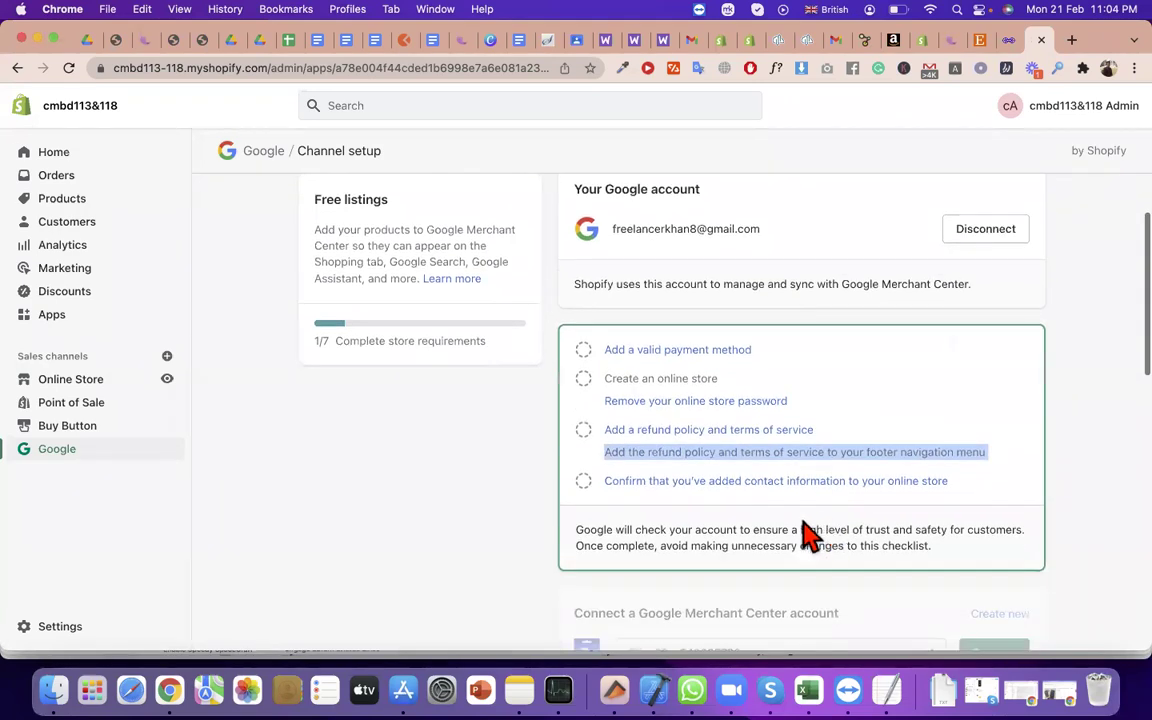
pyautogui.tripleClick(897, 496)
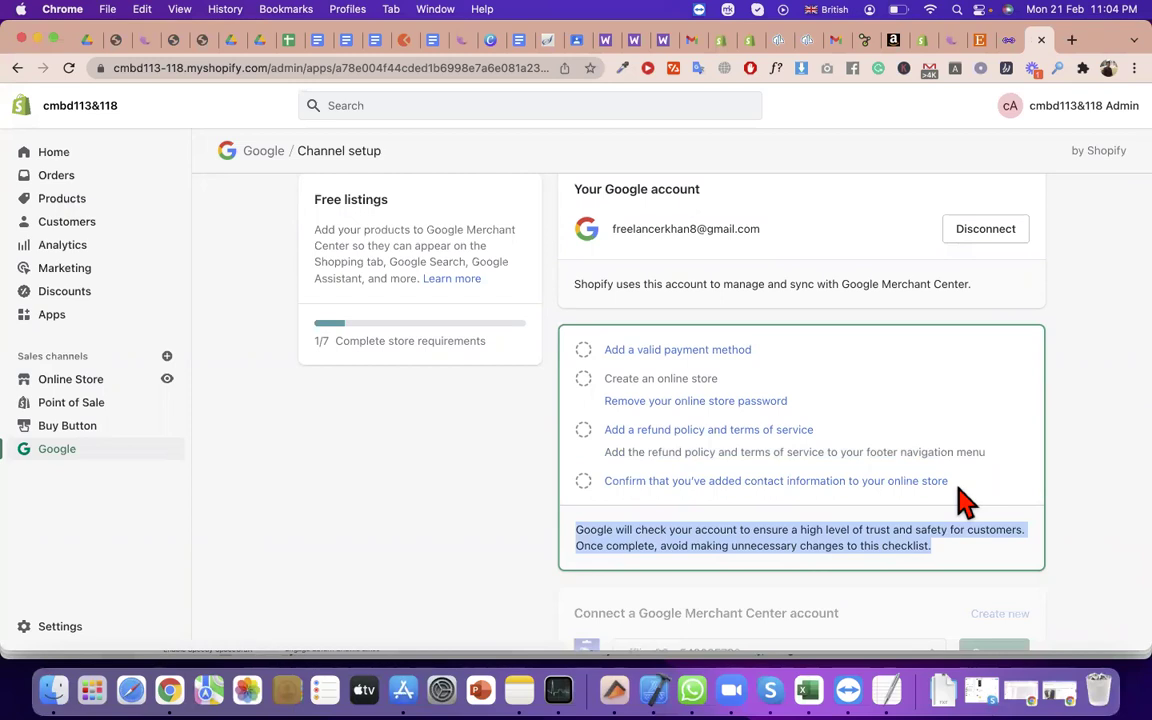
pyautogui.scroll(-3, 958, 500)
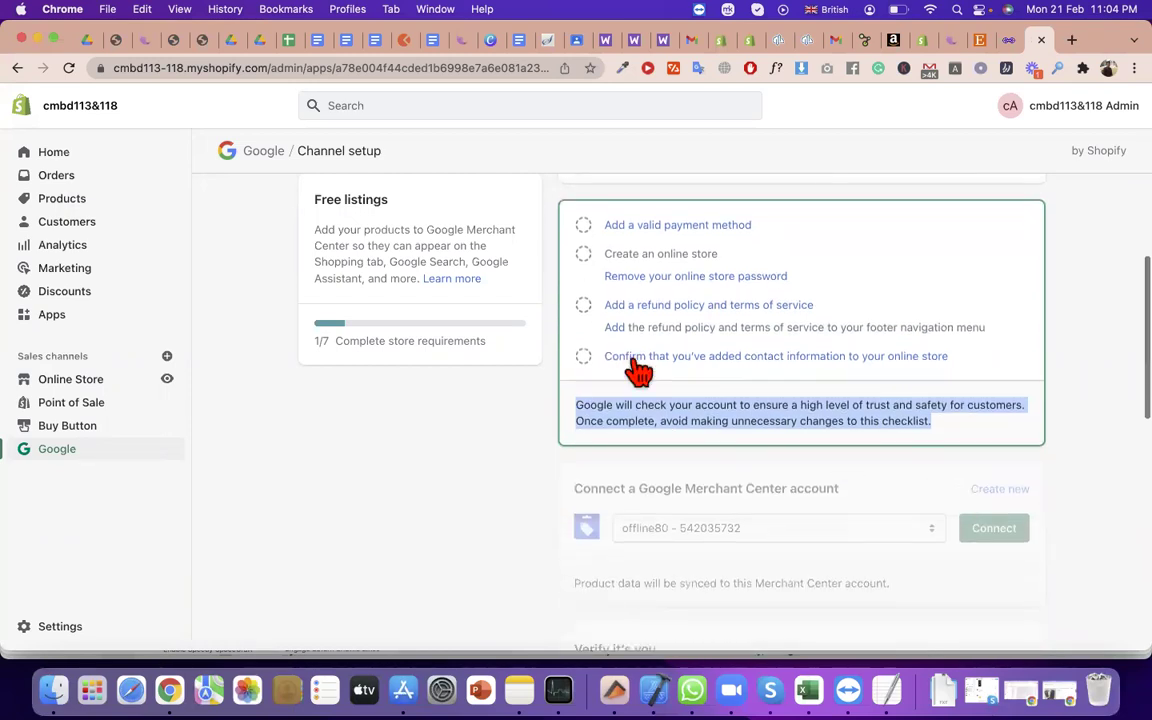
pyautogui.tripleClick(430, 252)
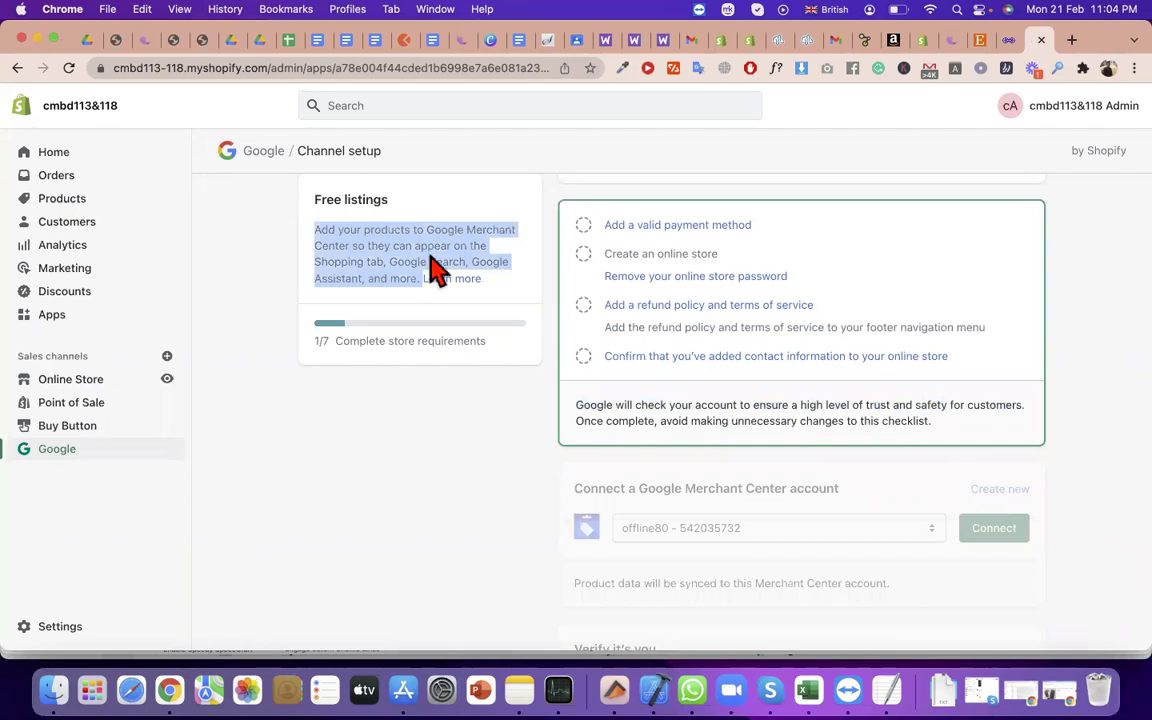
pyautogui.scroll(-3, 460, 310)
pyautogui.tripleClick(680, 390)
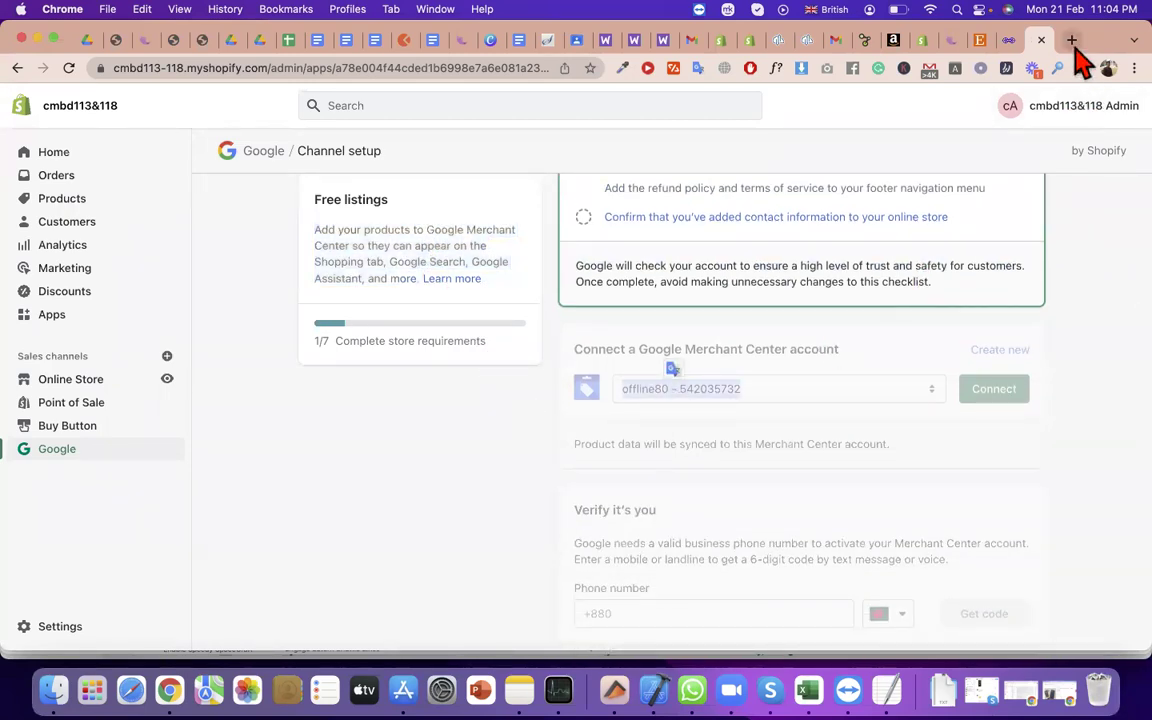
pyautogui.click(1071, 40)
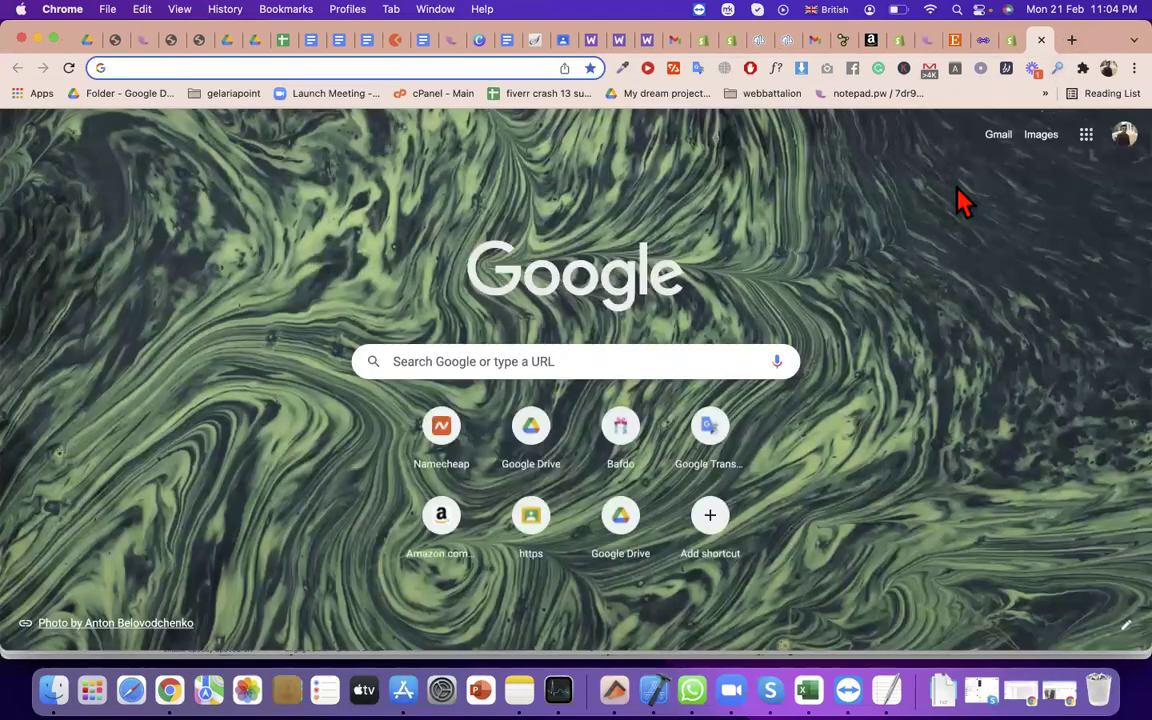
pyautogui.write('f')
pyautogui.press('BackSpace')
pyautogui.press('BackSpace')
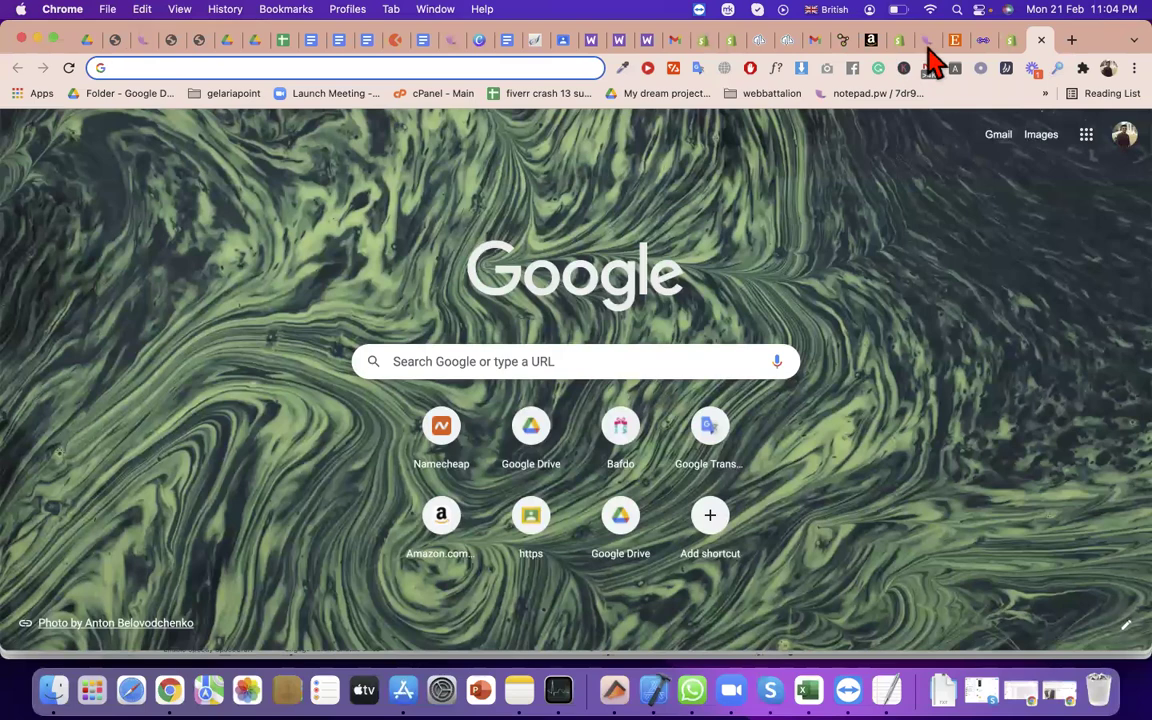
pyautogui.click(995, 55)
pyautogui.click(983, 40)
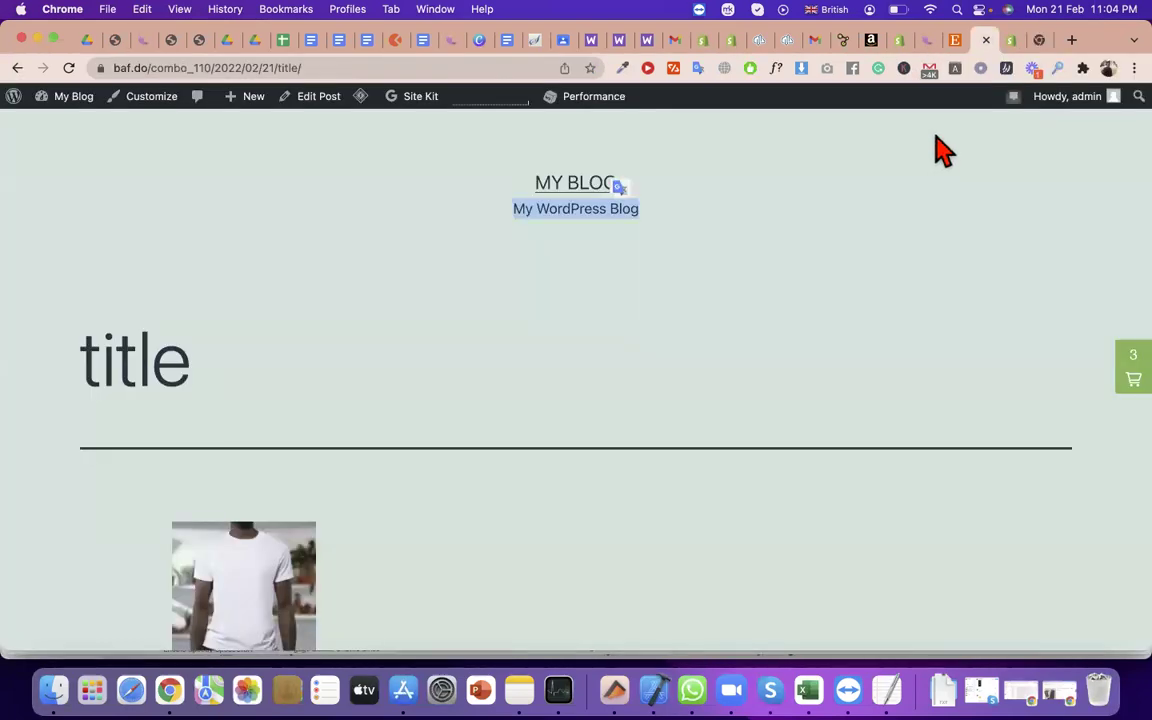
pyautogui.click(1011, 41)
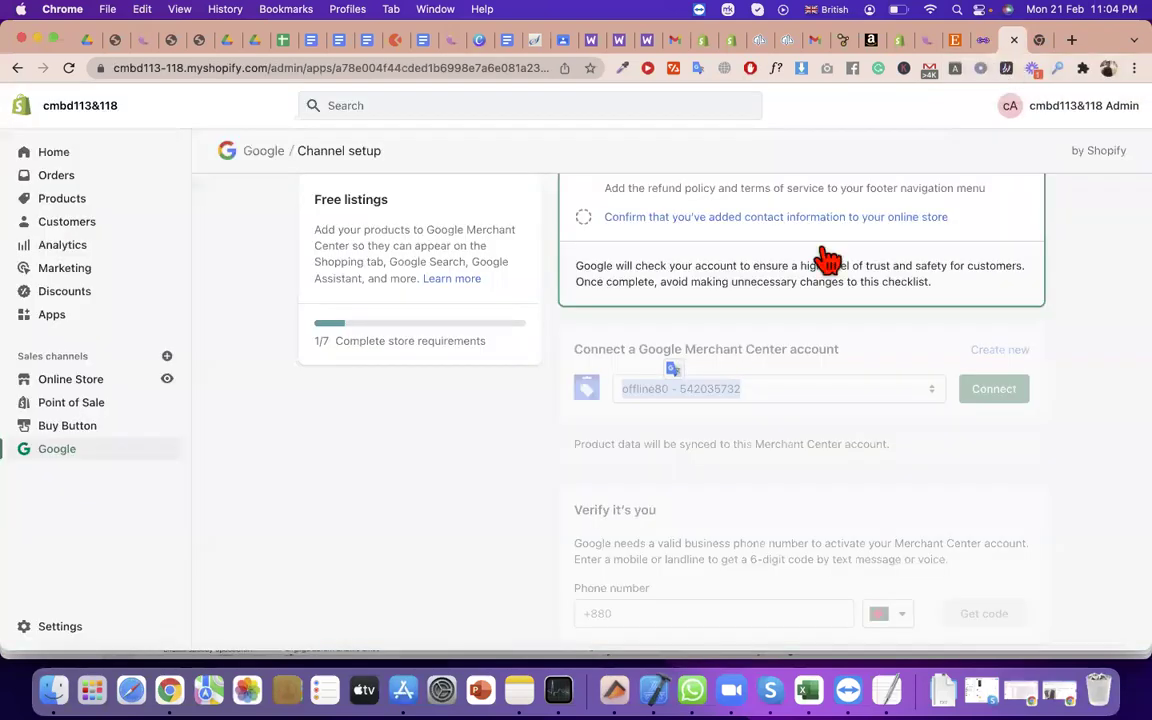
# Open the Add sales channel dialog with the + beside Sales channels in the sidebar
pyautogui.scroll(5, 668, 270)
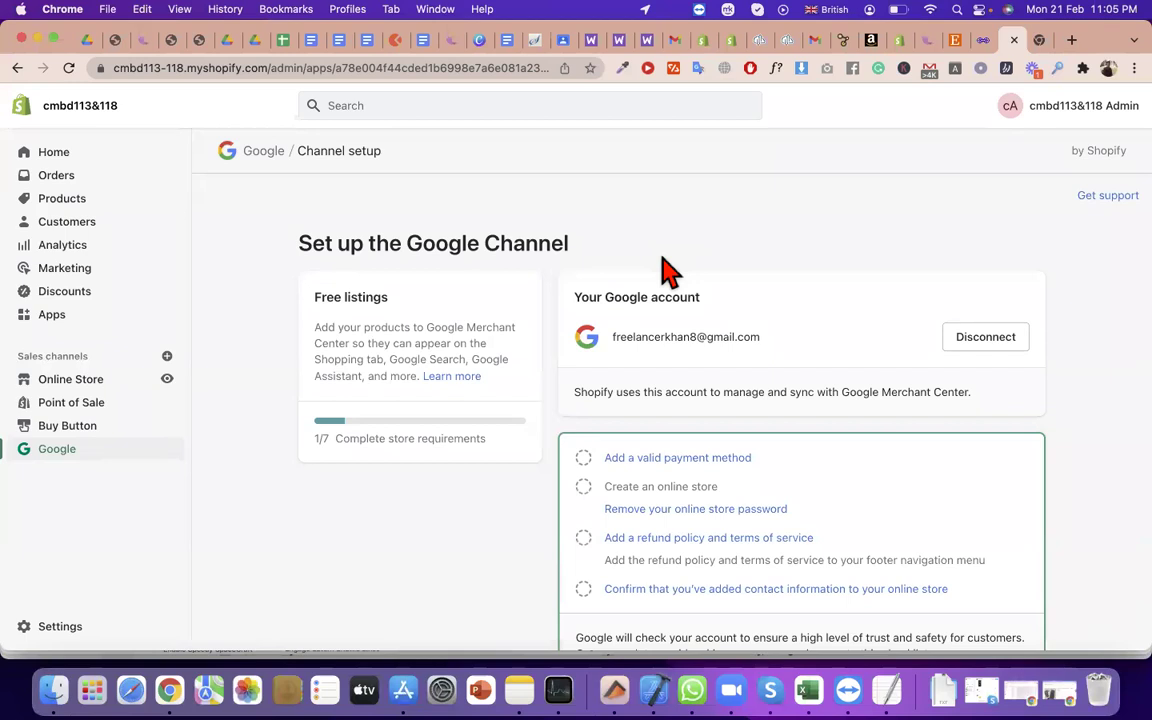
pyautogui.tripleClick(424, 305)
pyautogui.scroll(-5, 596, 330)
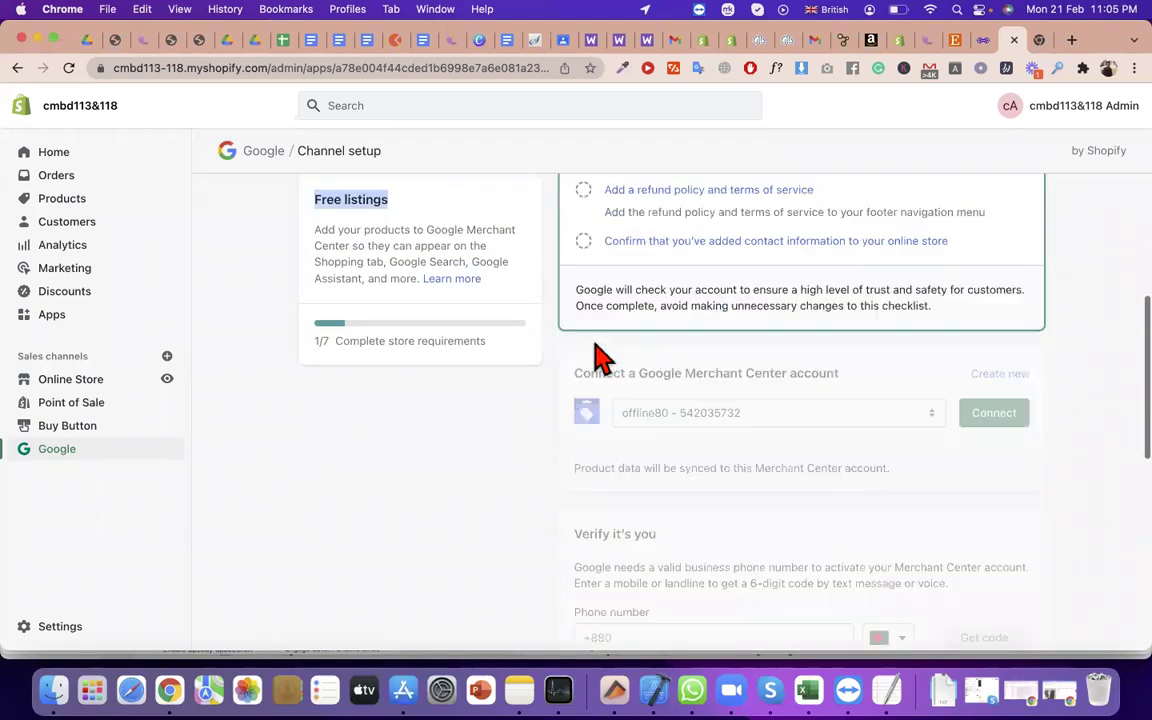
pyautogui.click(167, 357)
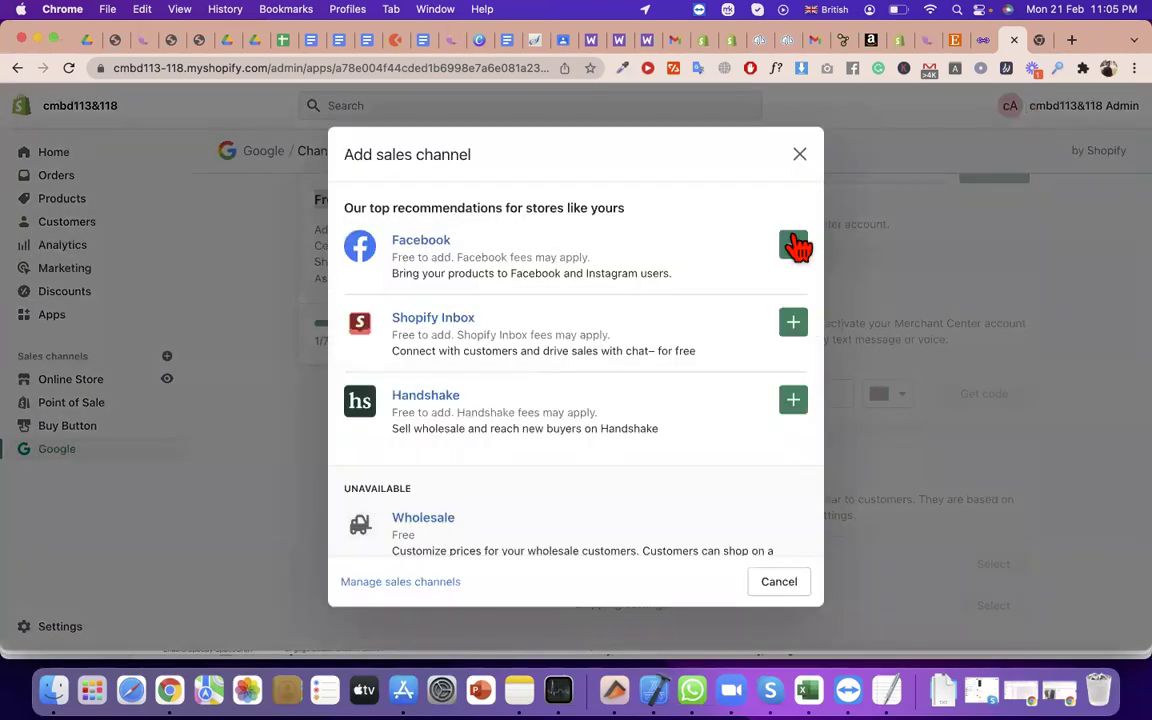
# Add Facebook as a channel, review its permissions and approve the sales channel update
pyautogui.click(793, 245)
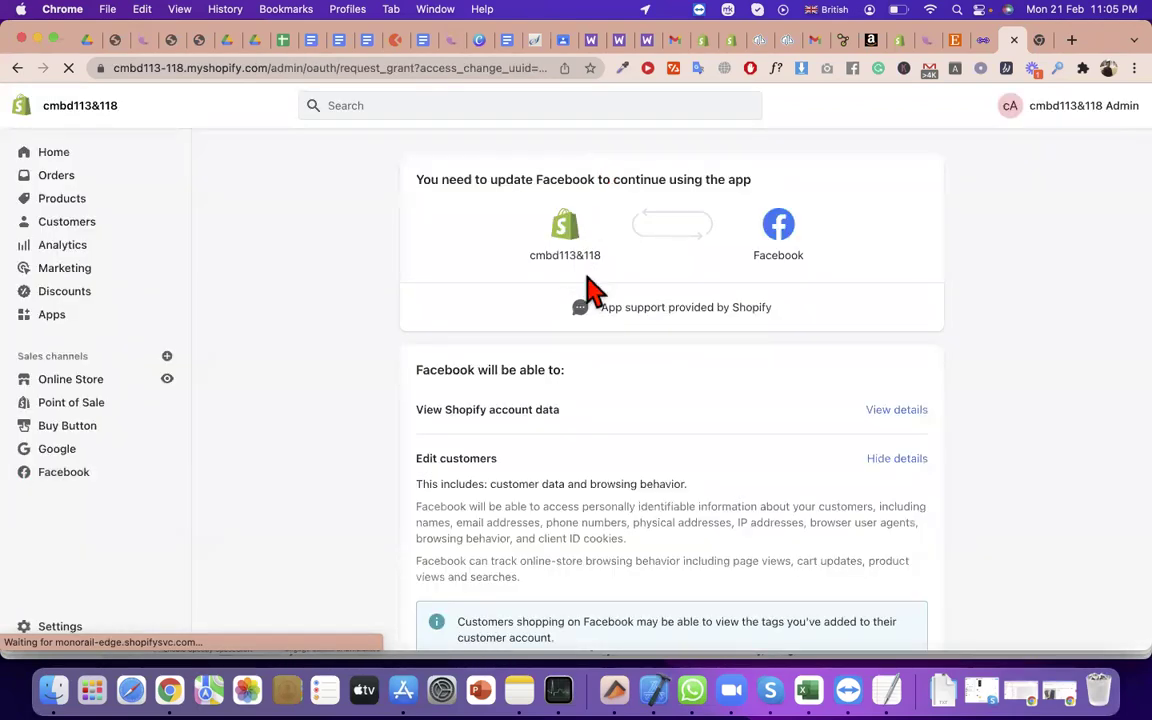
pyautogui.tripleClick(591, 255)
pyautogui.scroll(-5, 591, 255)
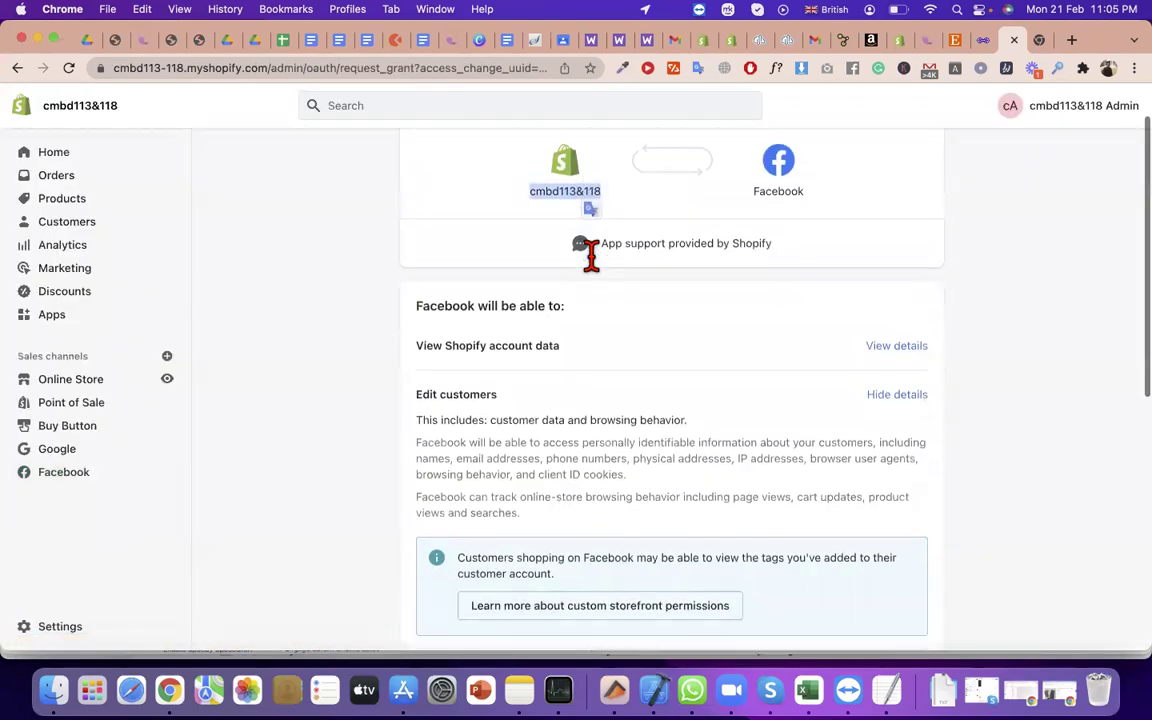
pyautogui.scroll(-1, 591, 255)
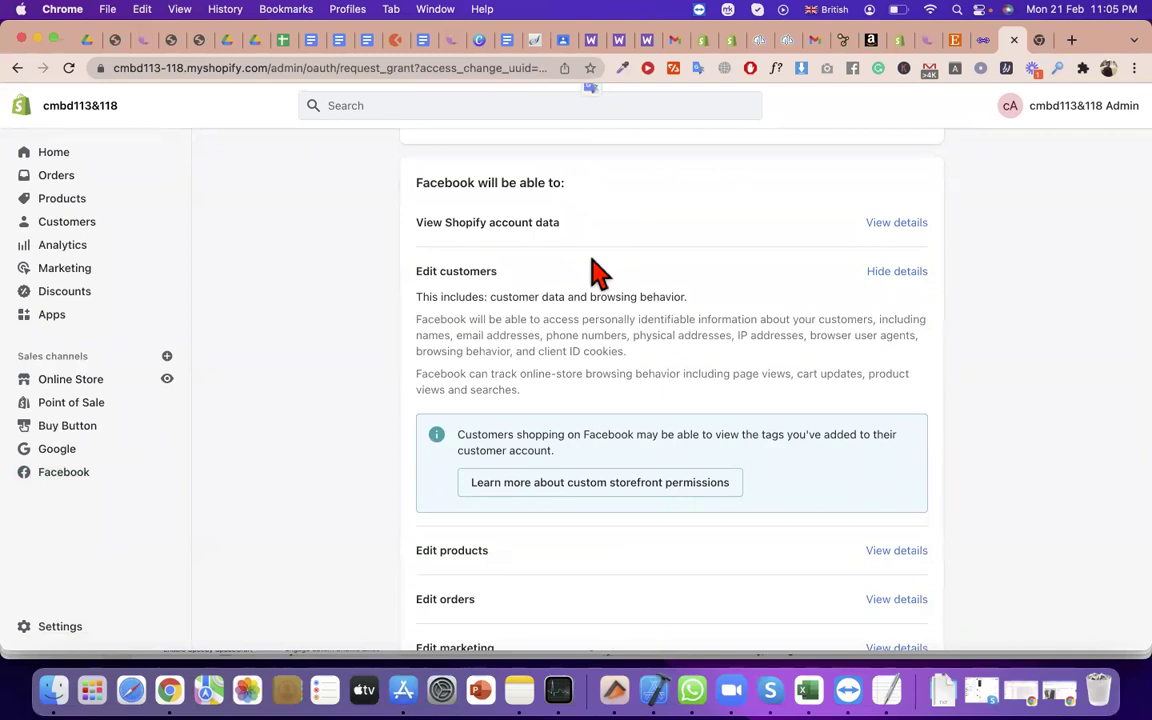
pyautogui.scroll(-5, 692, 419)
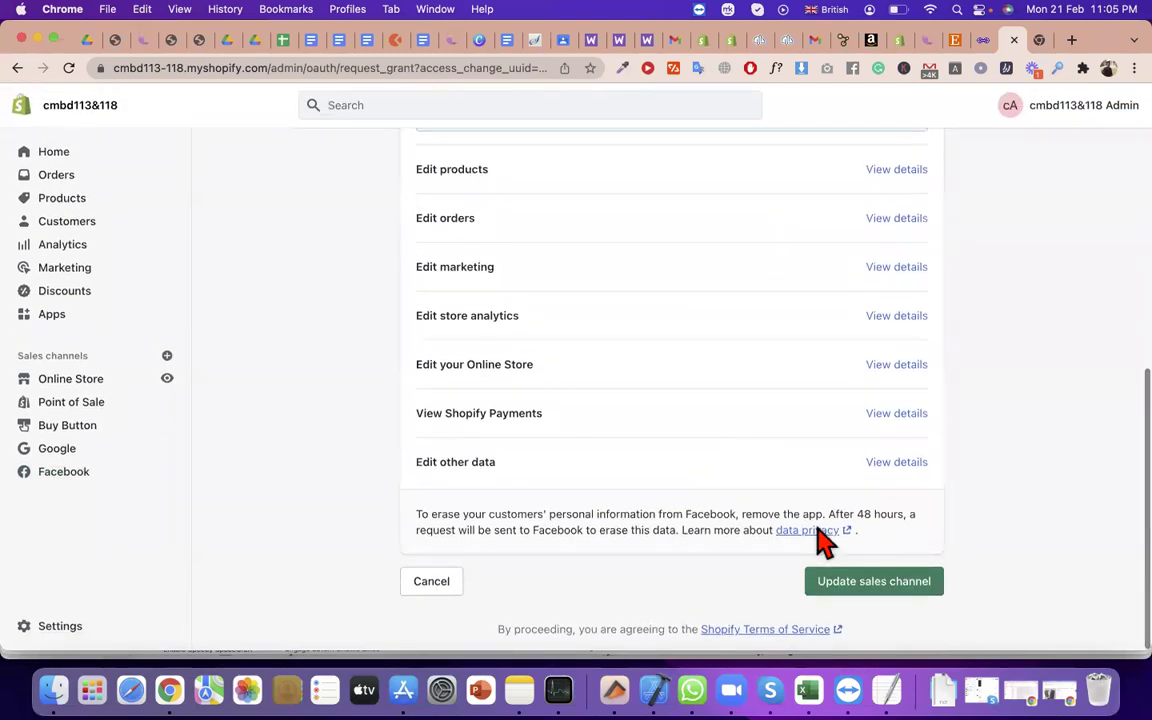
pyautogui.click(876, 586)
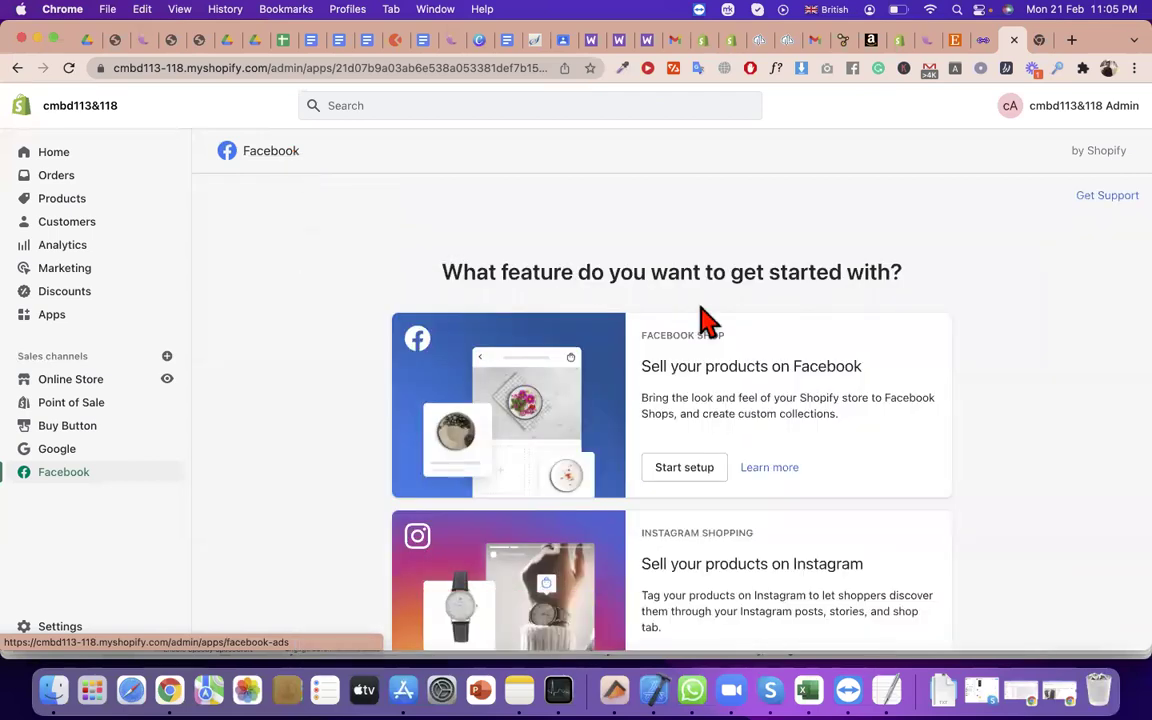
# Start the Facebook Shop setup, then dismiss the Facebook login popup without connecting
pyautogui.scroll(-5, 699, 314)
pyautogui.scroll(1, 720, 362)
pyautogui.scroll(4, 673, 490)
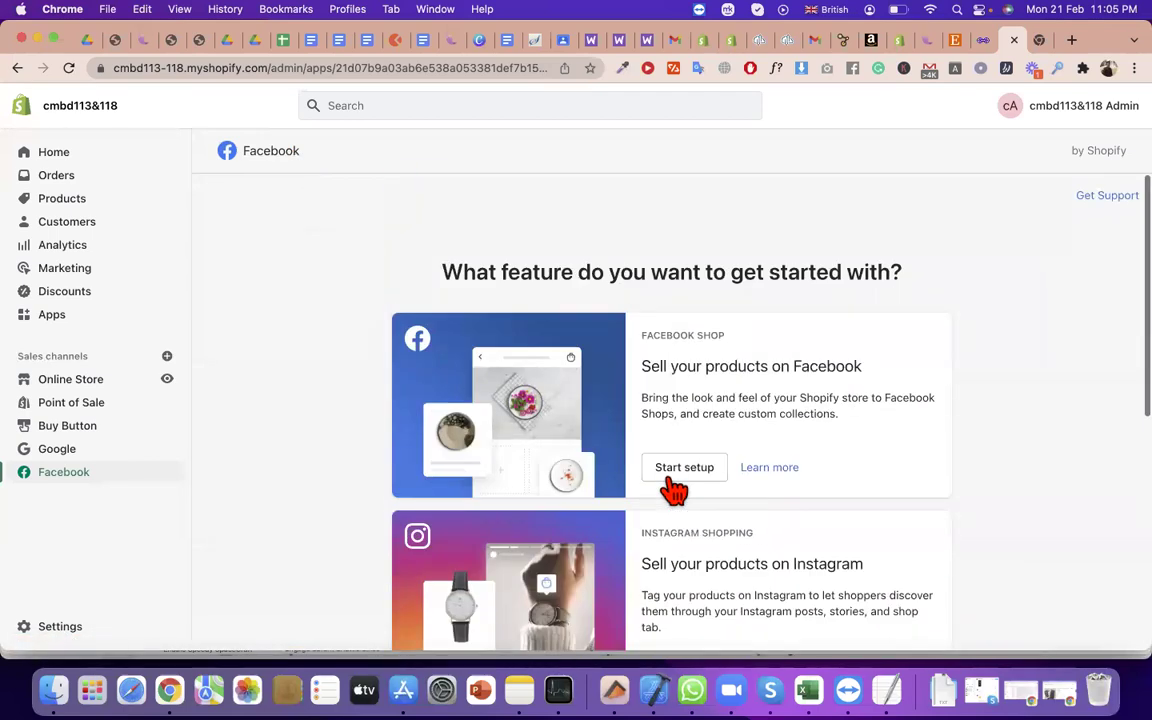
pyautogui.click(676, 478)
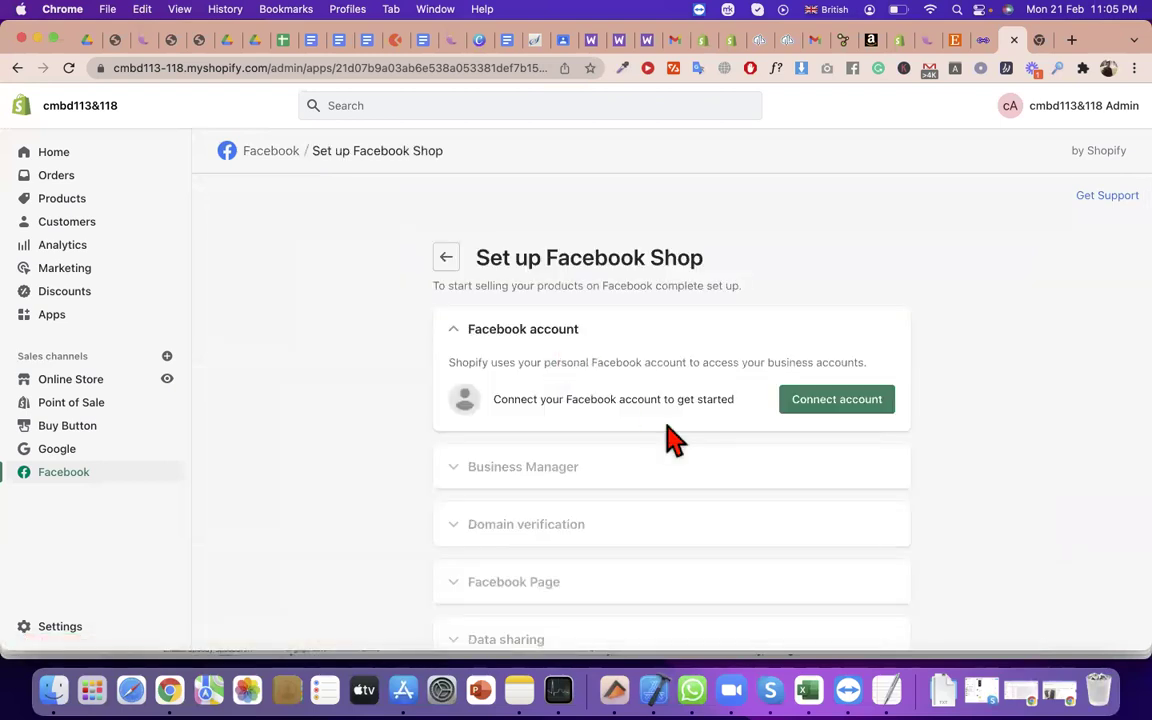
pyautogui.click(834, 405)
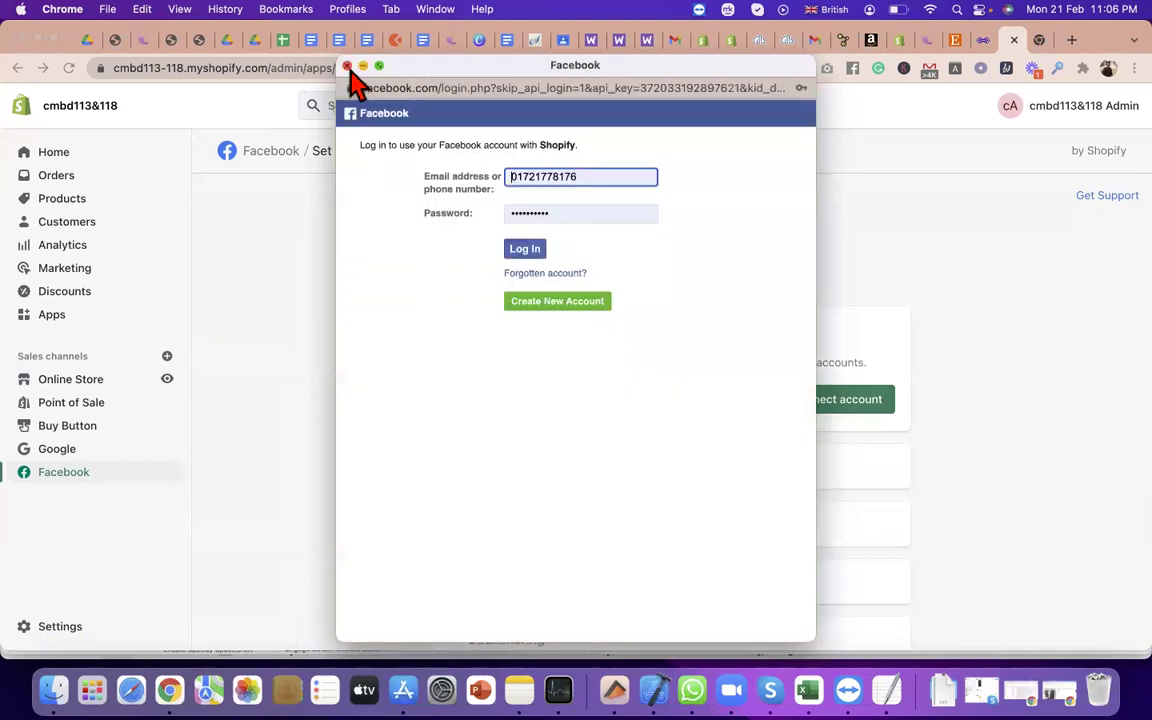
pyautogui.click(347, 65)
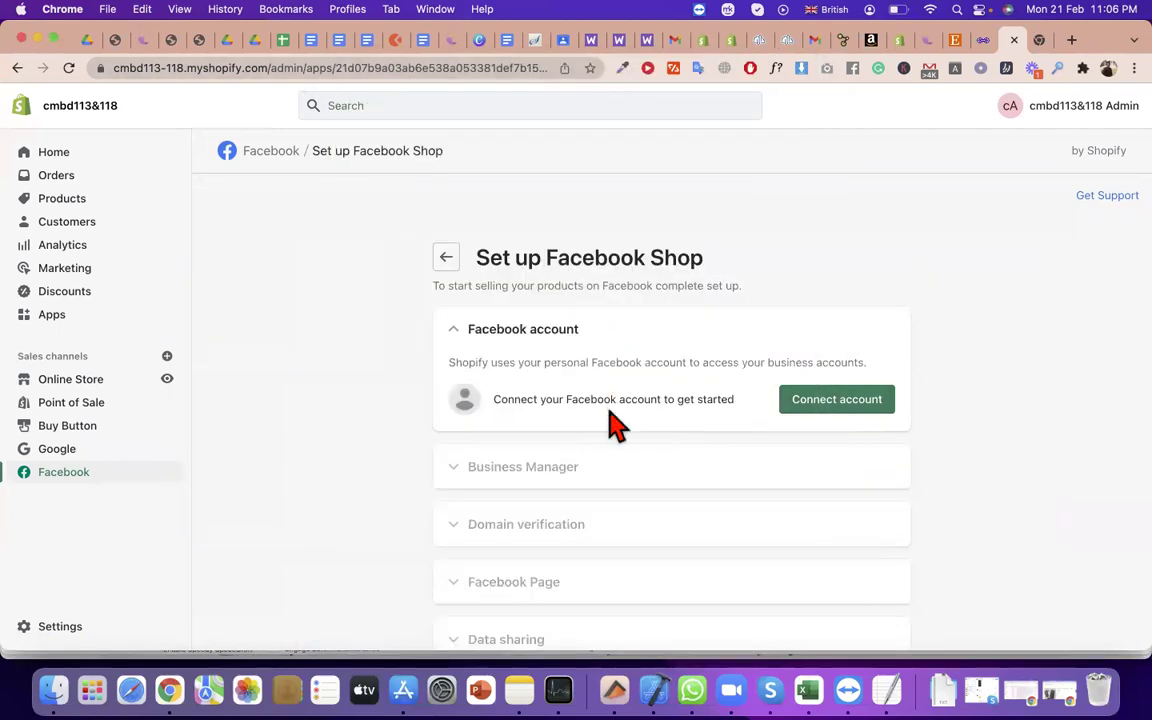
# Review the setup steps, highlighting the Business Manager title and translating the word Domain
pyautogui.scroll(-1, 615, 425)
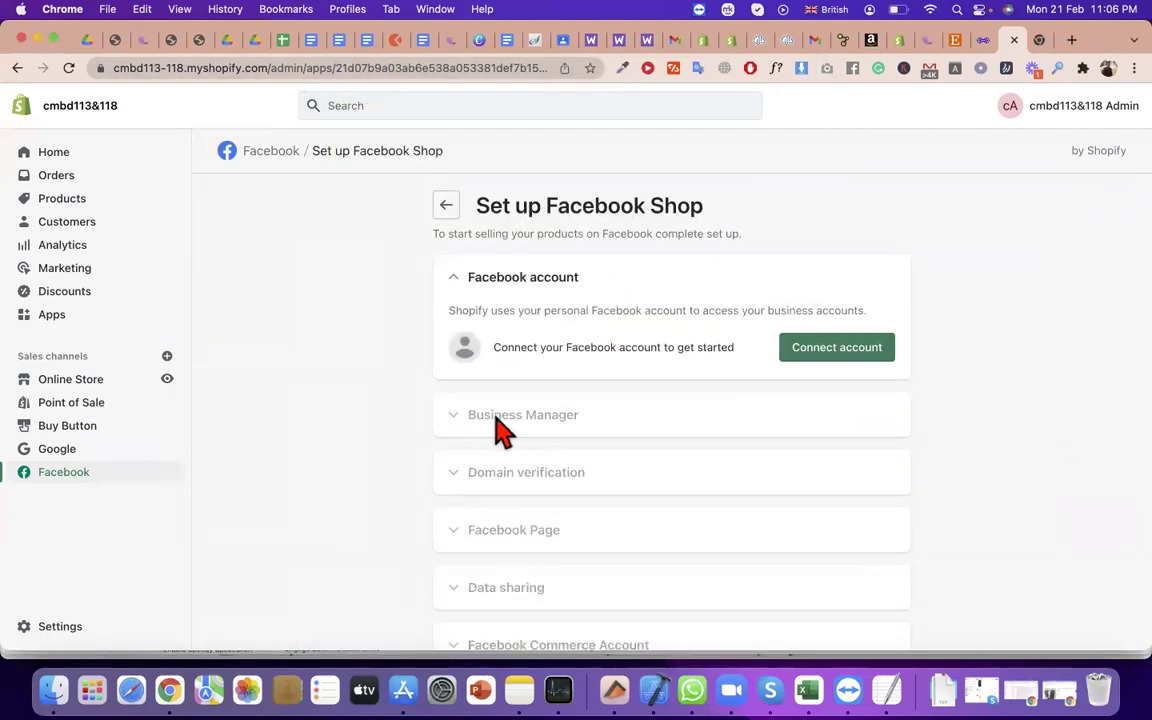
pyautogui.moveTo(614, 428); pyautogui.dragTo(471, 412)
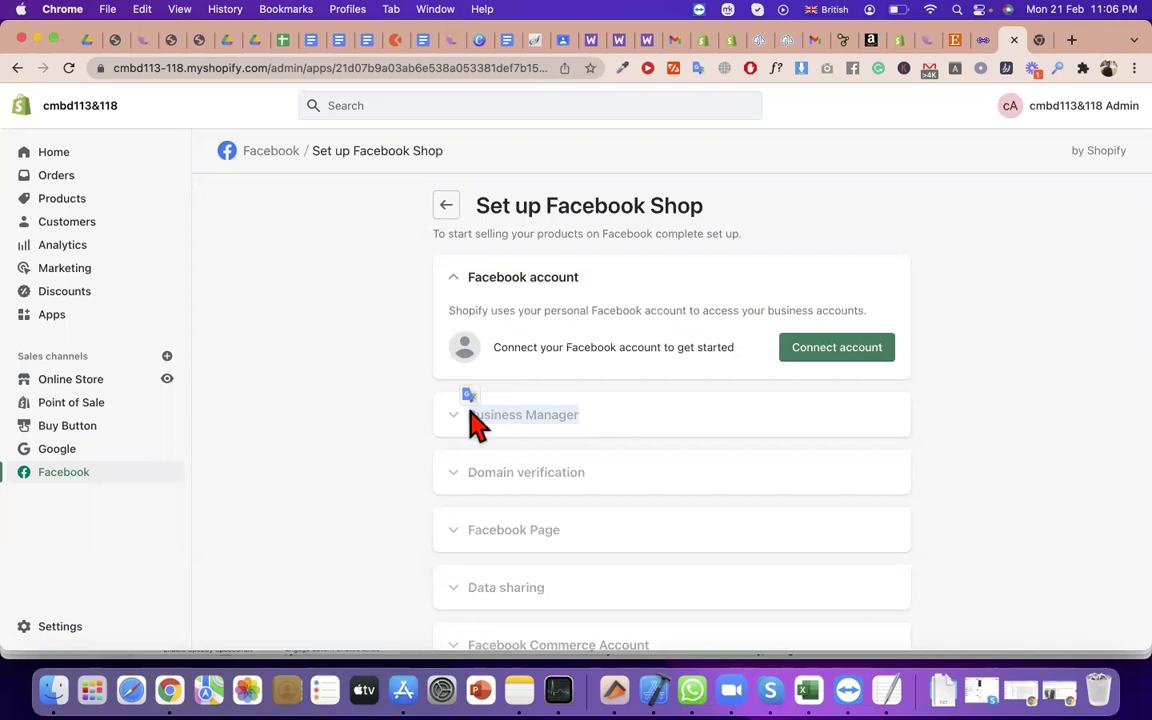
pyautogui.click(449, 474)
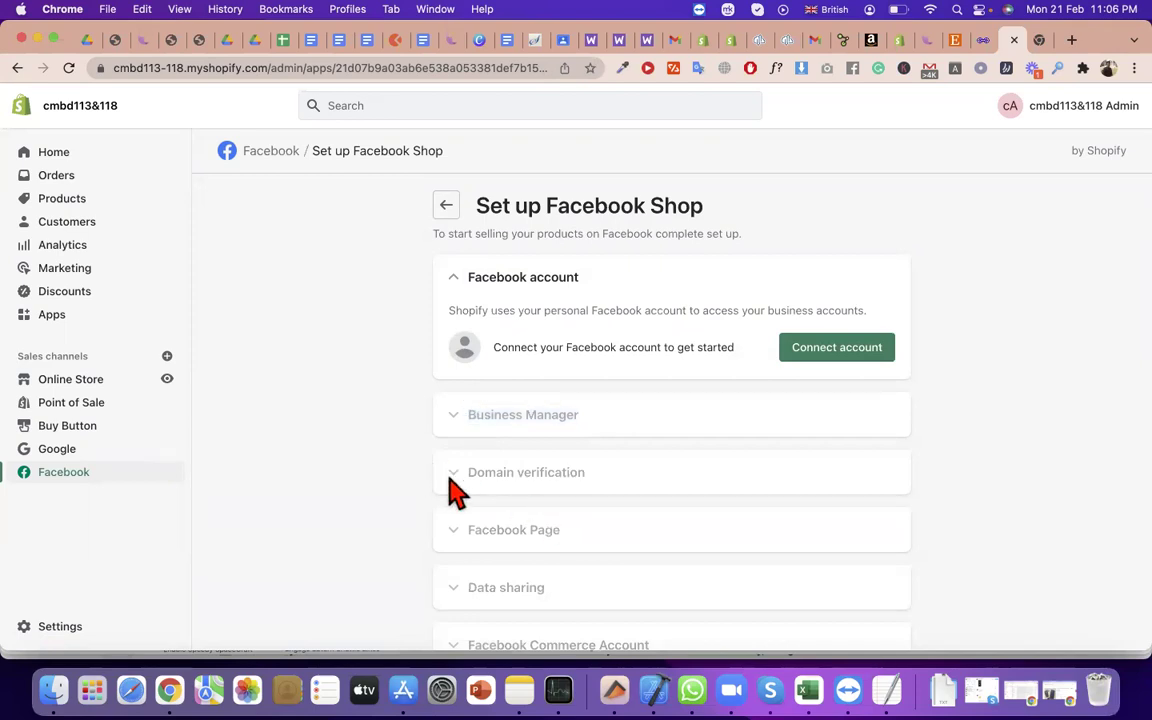
pyautogui.click(238, 68)
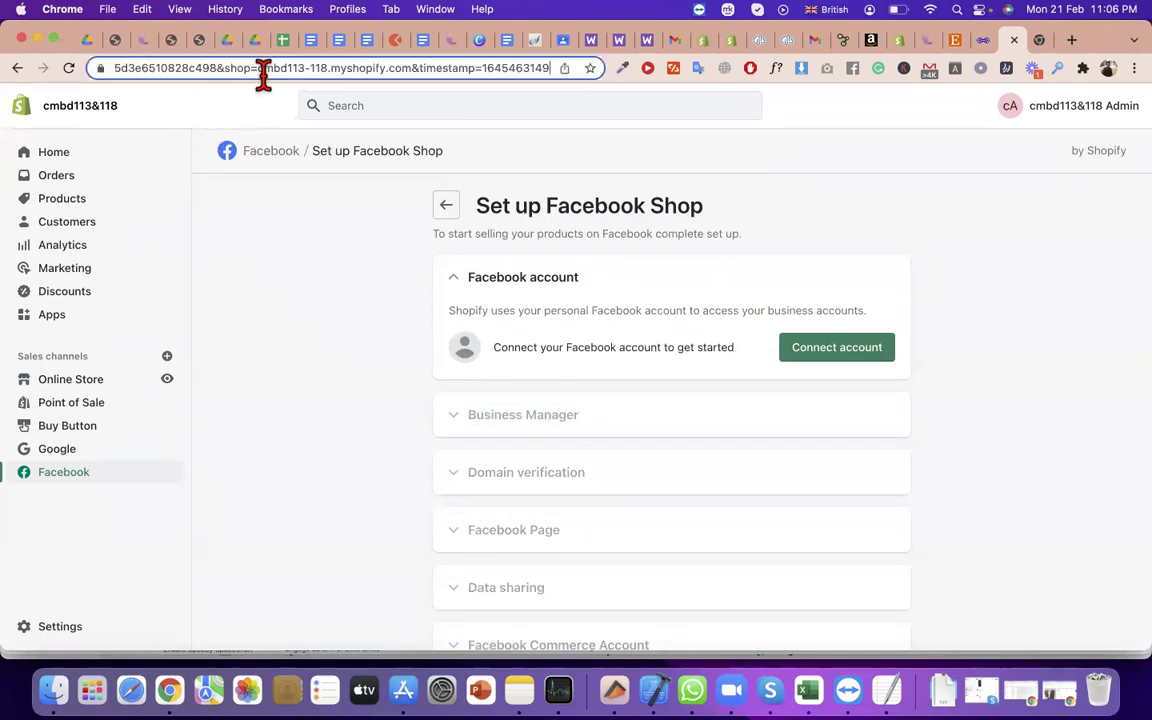
pyautogui.doubleClick(566, 488)
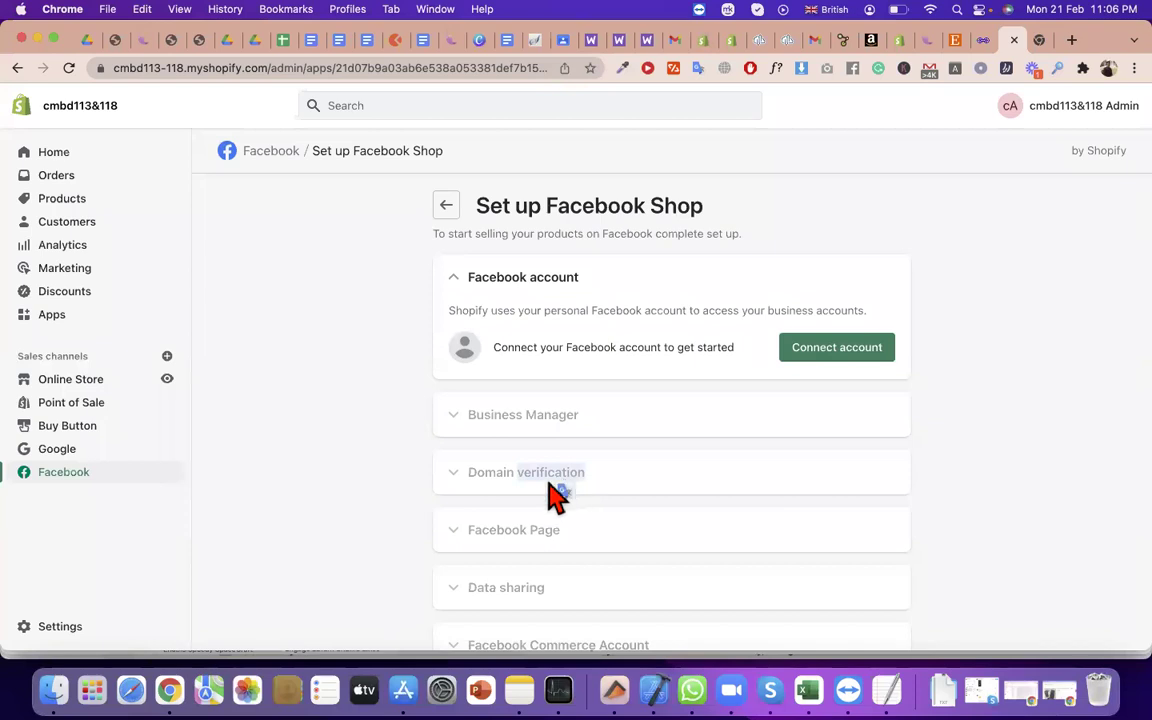
pyautogui.click(695, 468)
pyautogui.click(690, 455)
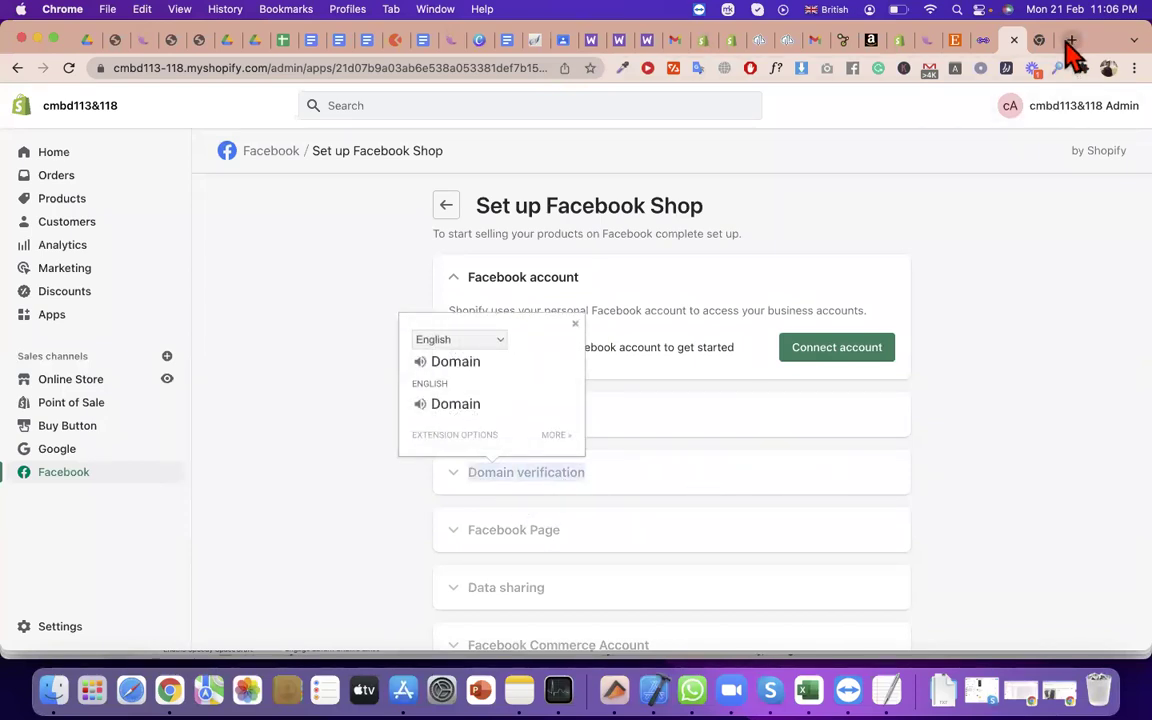
# Load namecheap.com in a Chrome tab and go to its sign-in form
pyautogui.hotkey('ctrl', 'Tab')
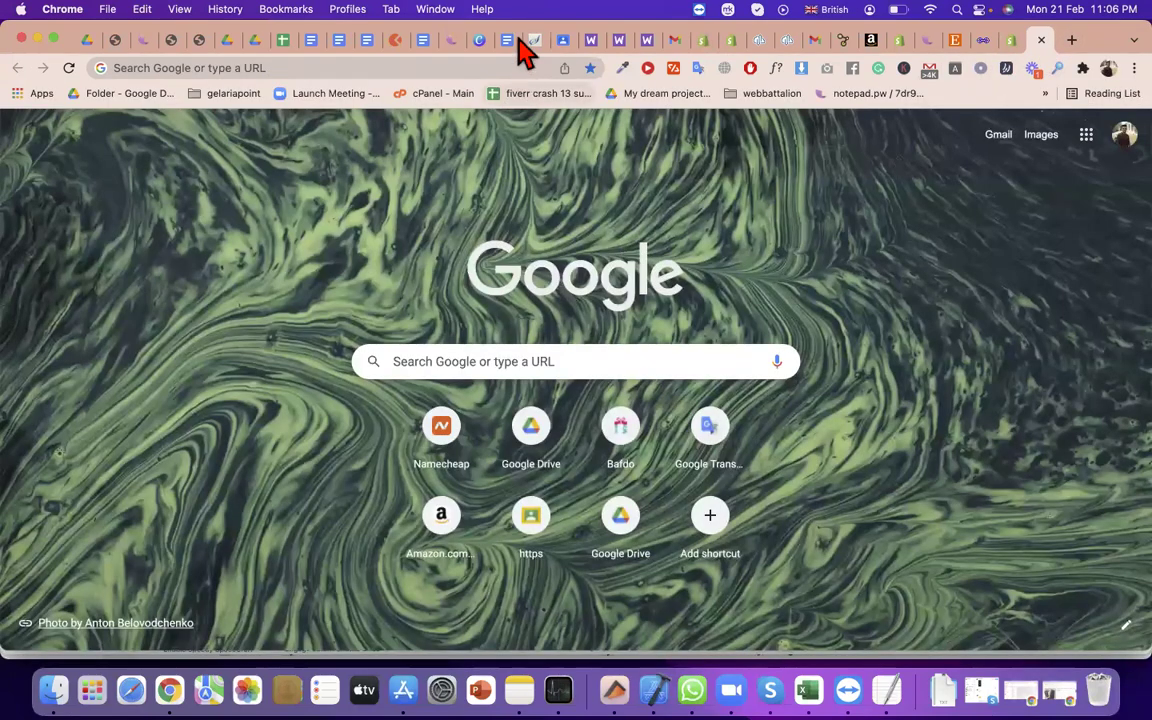
pyautogui.click(324, 68)
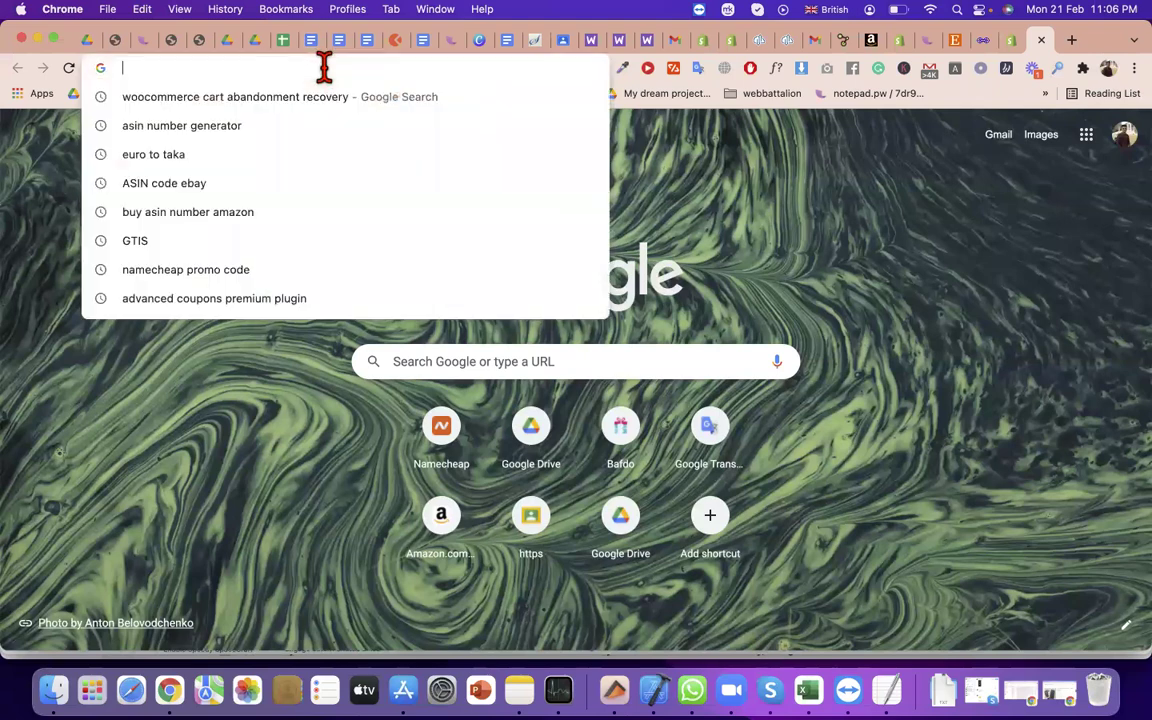
pyautogui.write('namecheap.com')
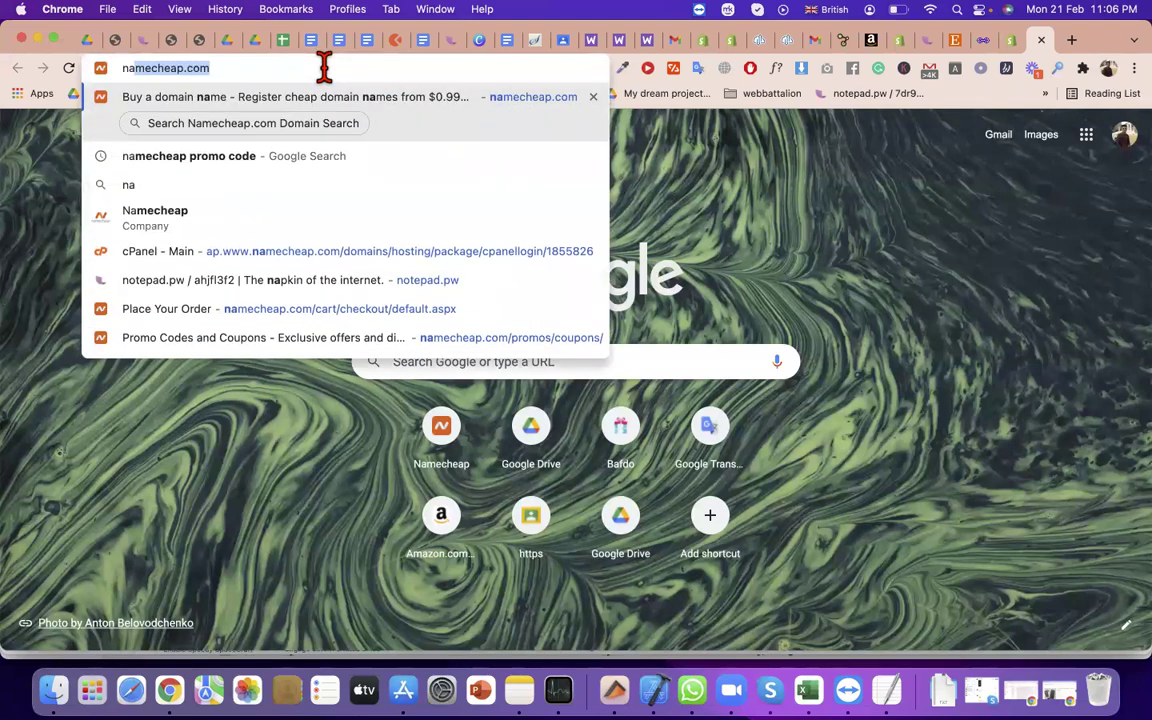
pyautogui.press('Return')
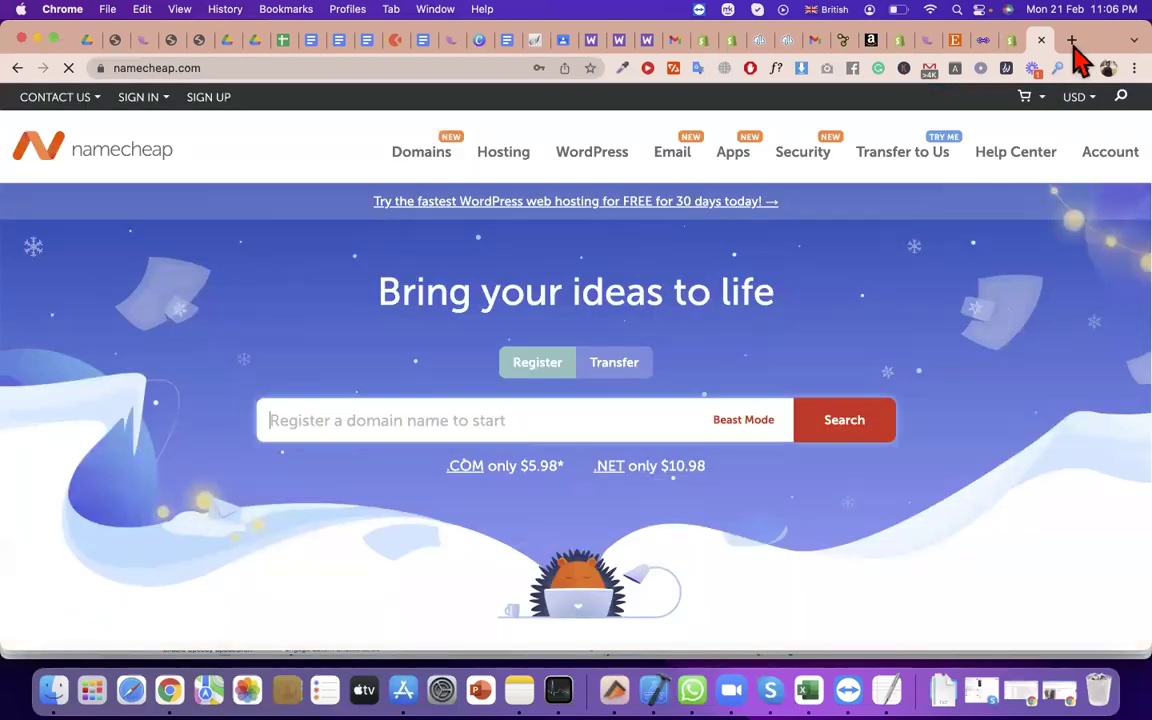
pyautogui.click(1071, 42)
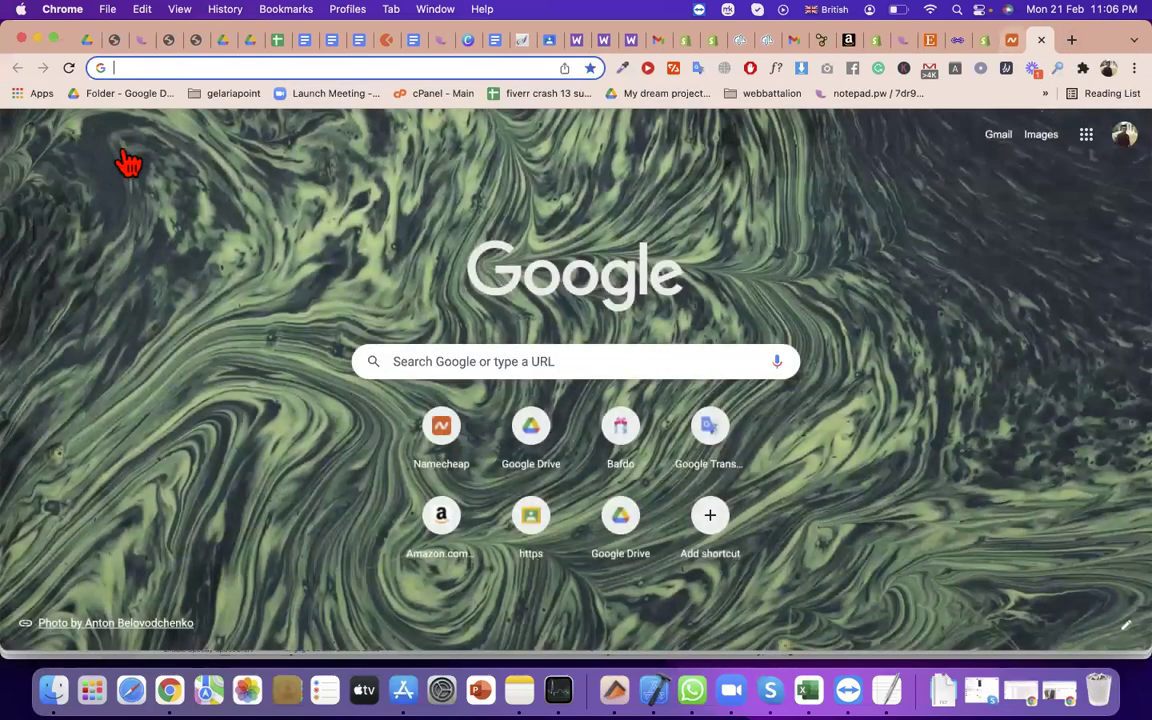
pyautogui.hotkey('ctrl', 'shift', 'Tab')
pyautogui.click(138, 99)
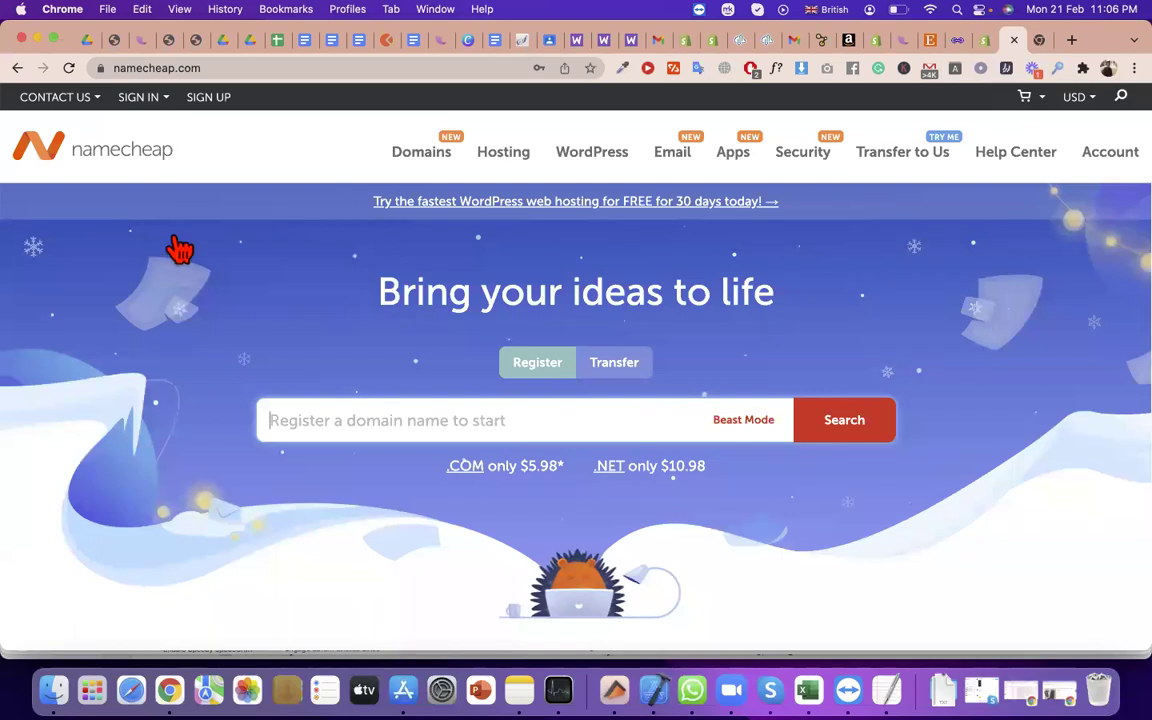
# Sign in to Namecheap and open the registered domain's Manage page
pyautogui.click(181, 248)
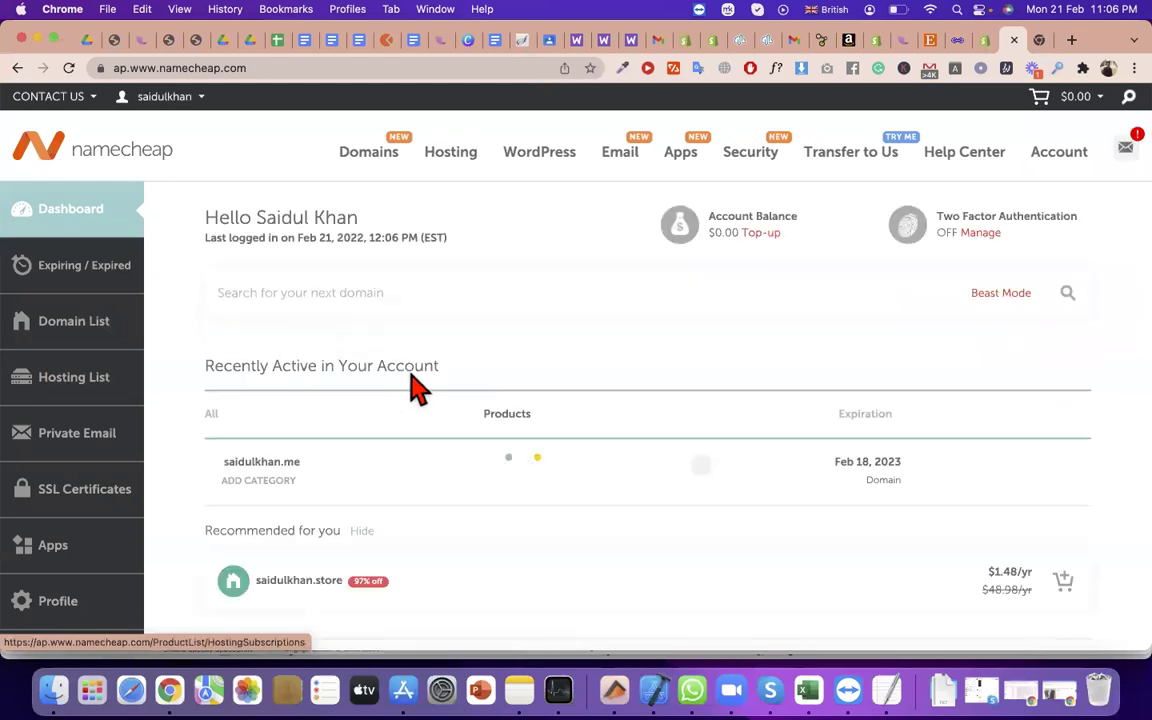
pyautogui.click(70, 337)
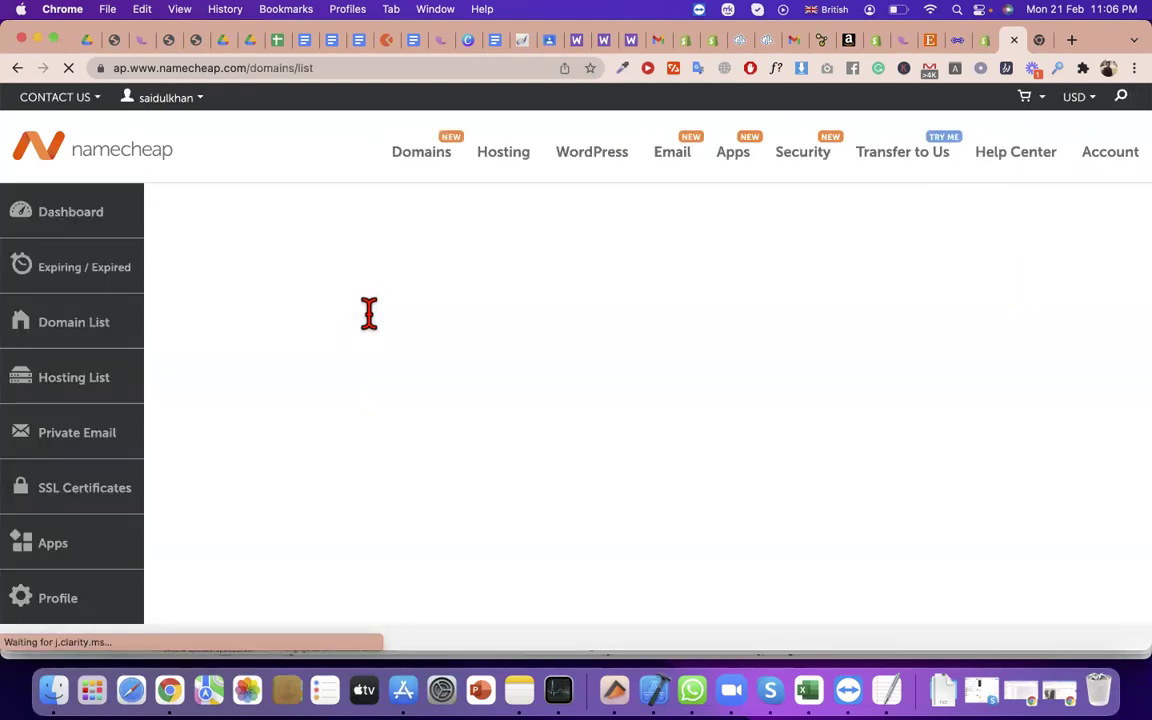
pyautogui.scroll(-2, 369, 313)
pyautogui.scroll(-6, 369, 313)
pyautogui.scroll(3, 368, 311)
pyautogui.scroll(-4, 386, 272)
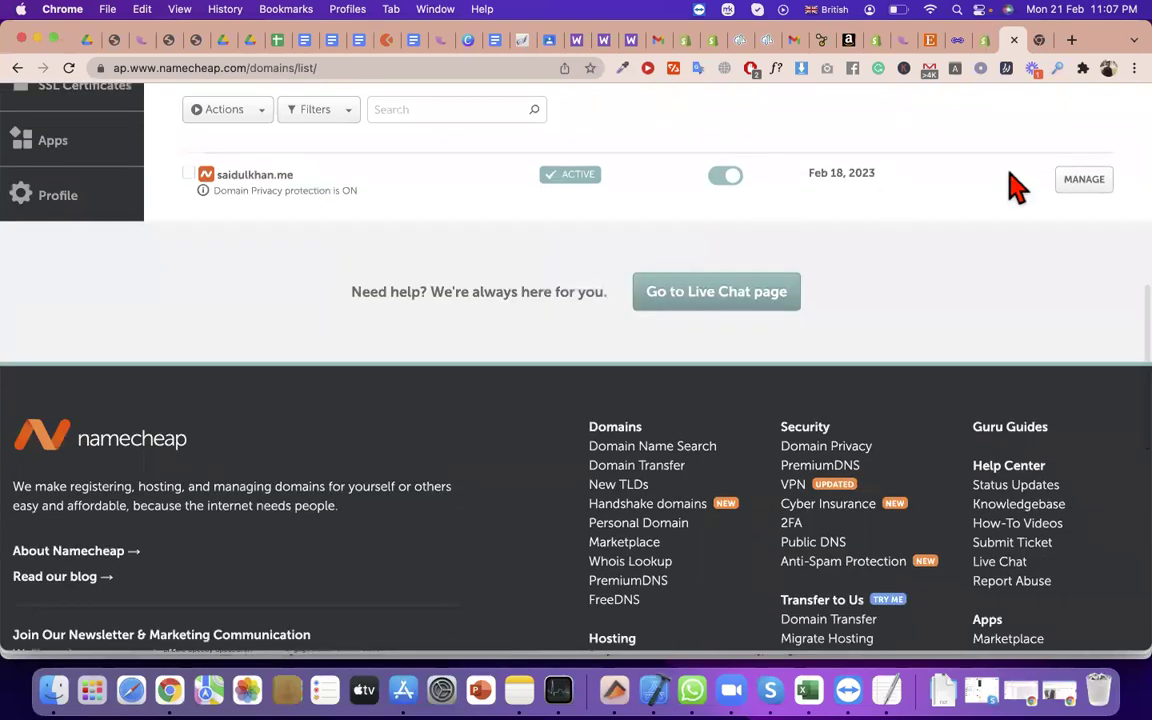
pyautogui.click(1074, 187)
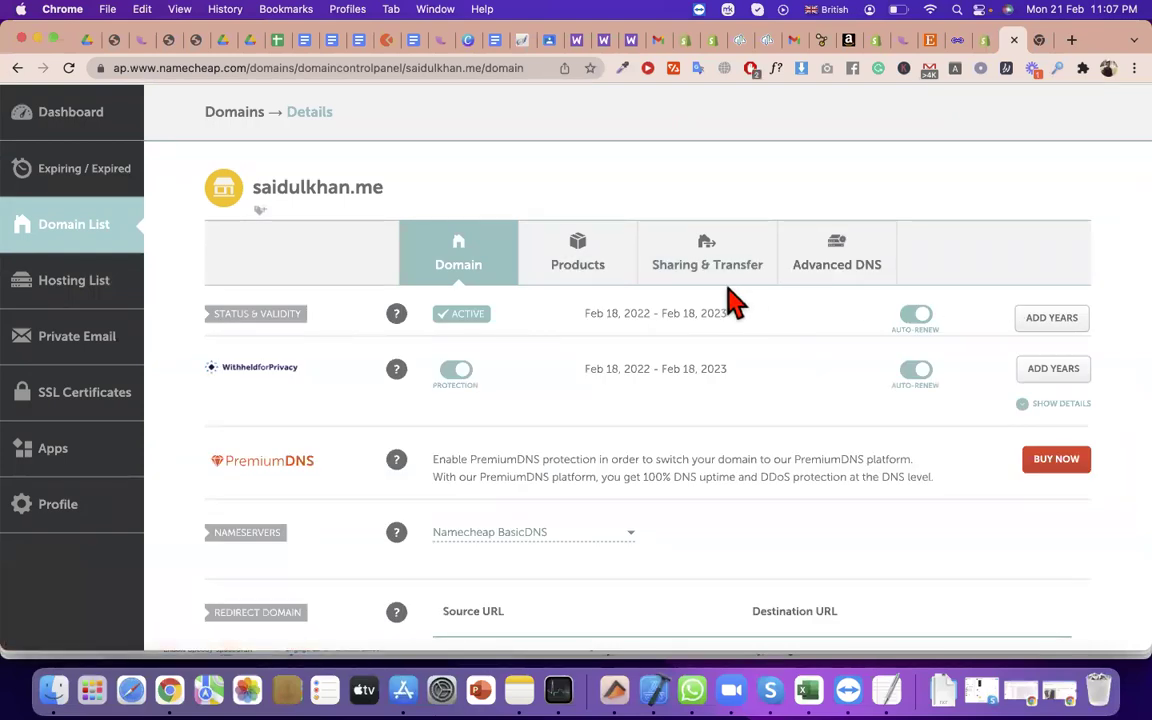
# Switch the domain's Nameservers setting to Custom DNS
pyautogui.scroll(-4, 638, 303)
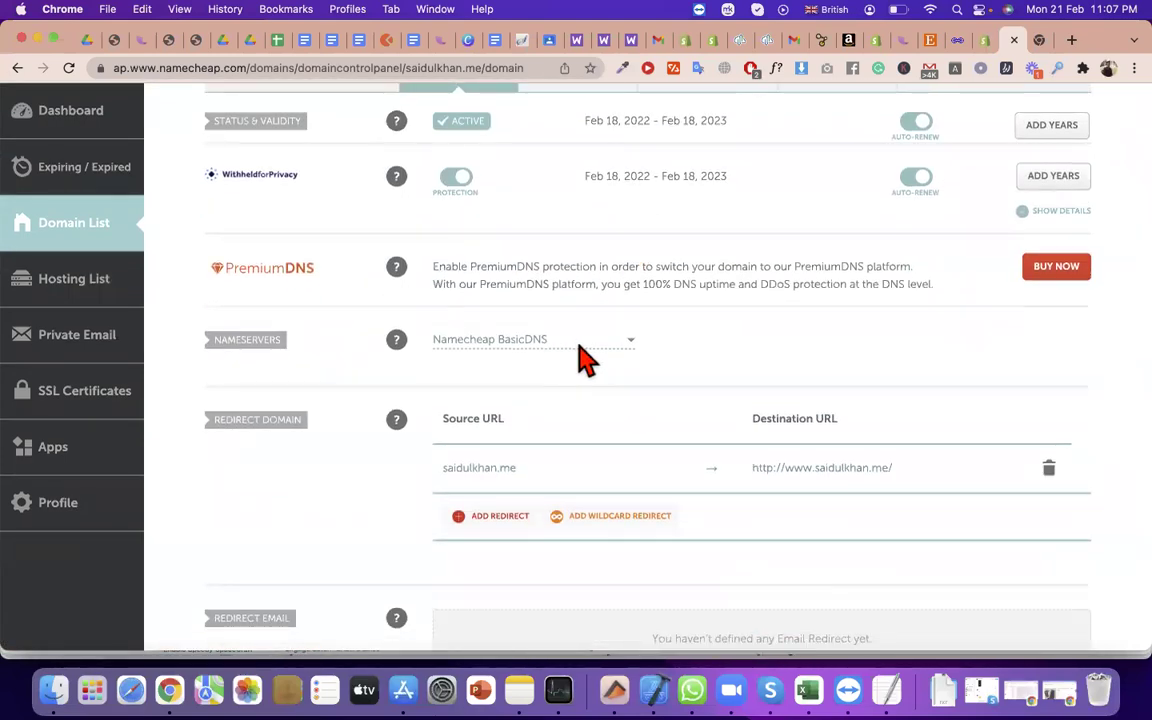
pyautogui.scroll(3, 676, 303)
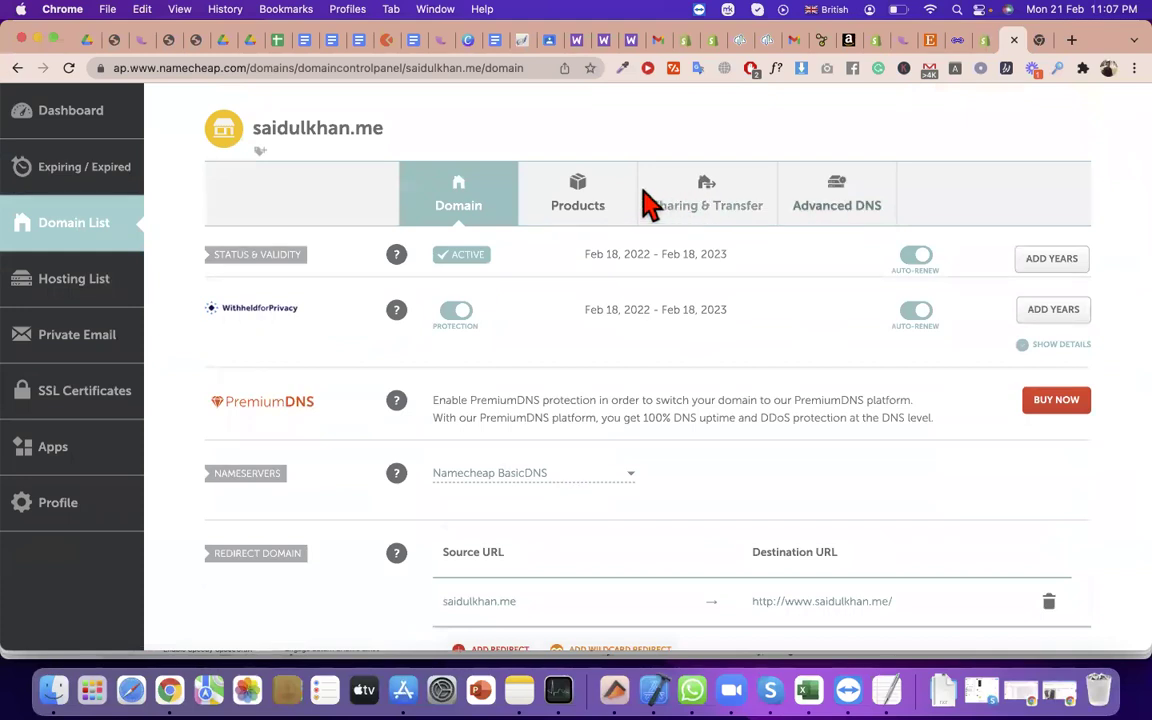
pyautogui.click(722, 214)
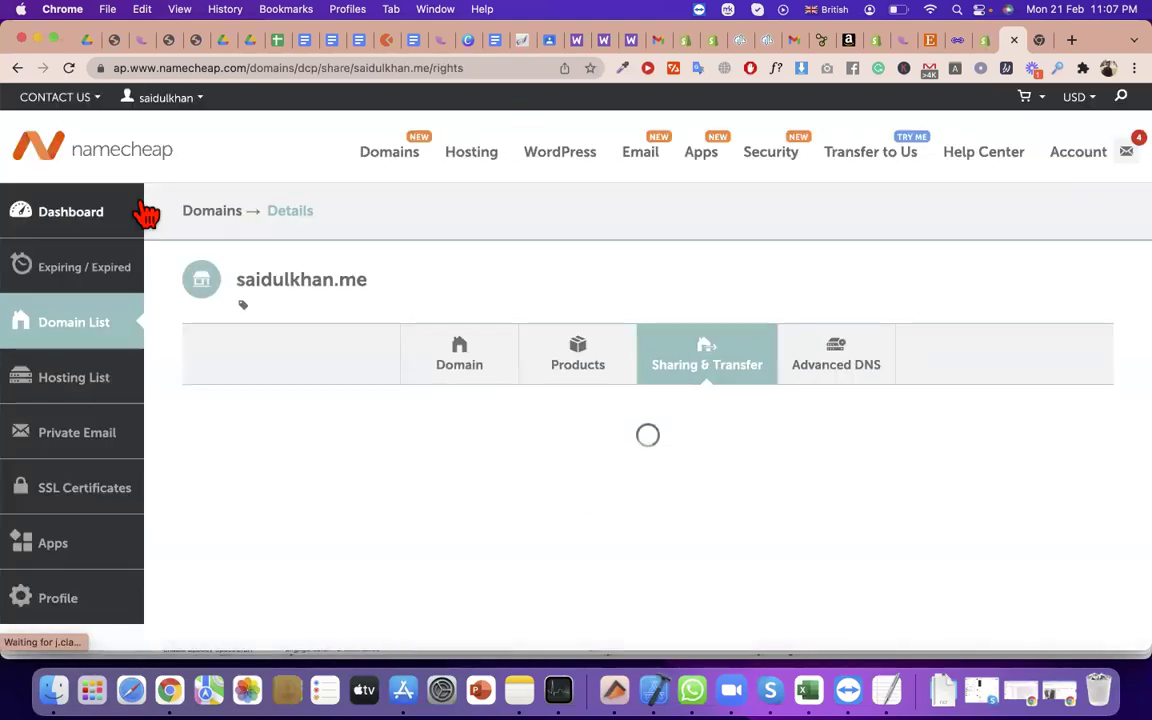
pyautogui.click(486, 374)
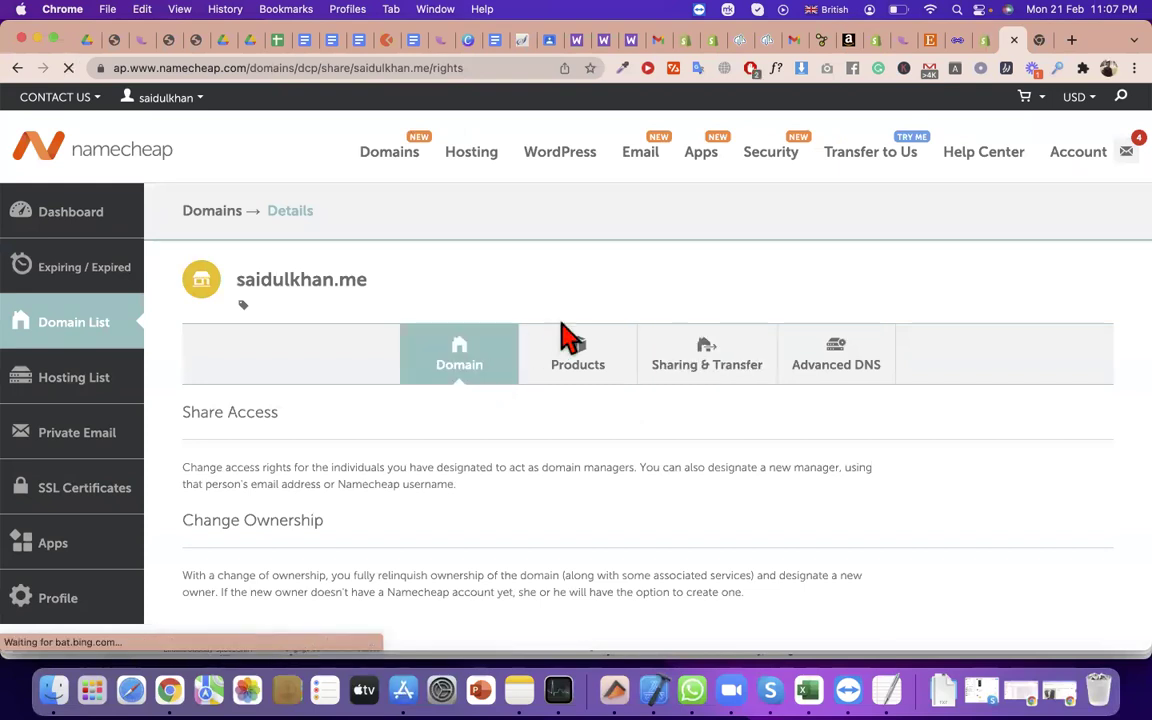
pyautogui.scroll(-10, 818, 273)
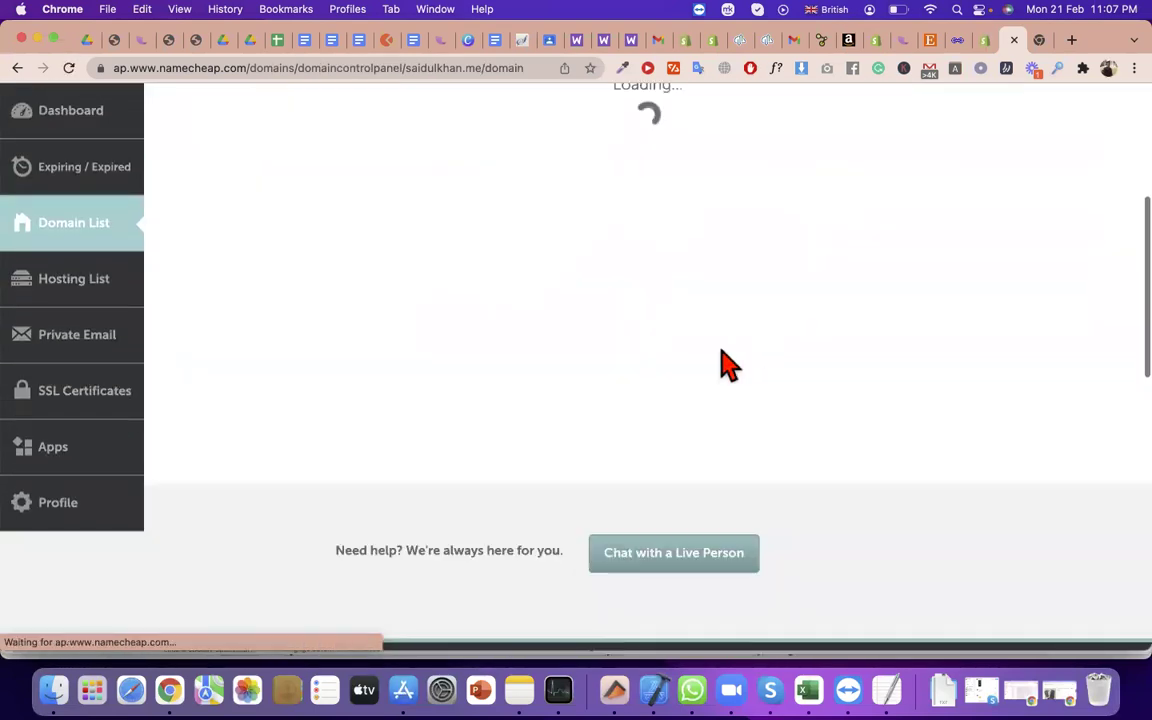
pyautogui.click(584, 287)
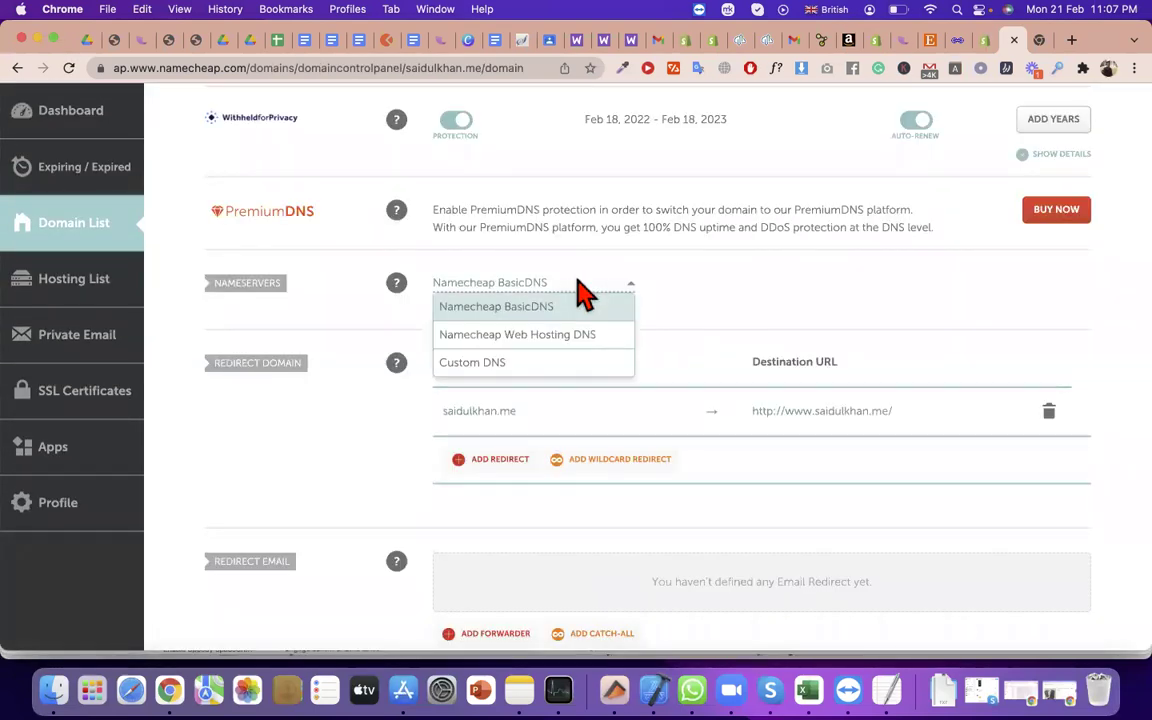
pyautogui.click(594, 364)
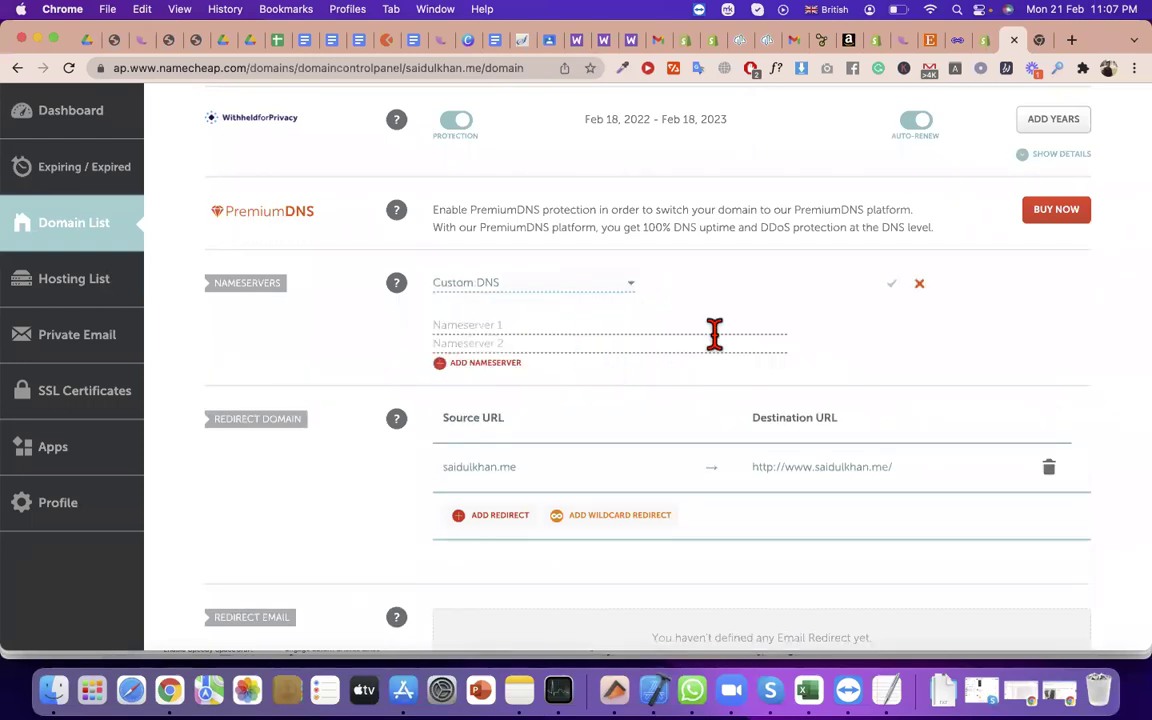
pyautogui.scroll(-1, 714, 334)
pyautogui.click(566, 313)
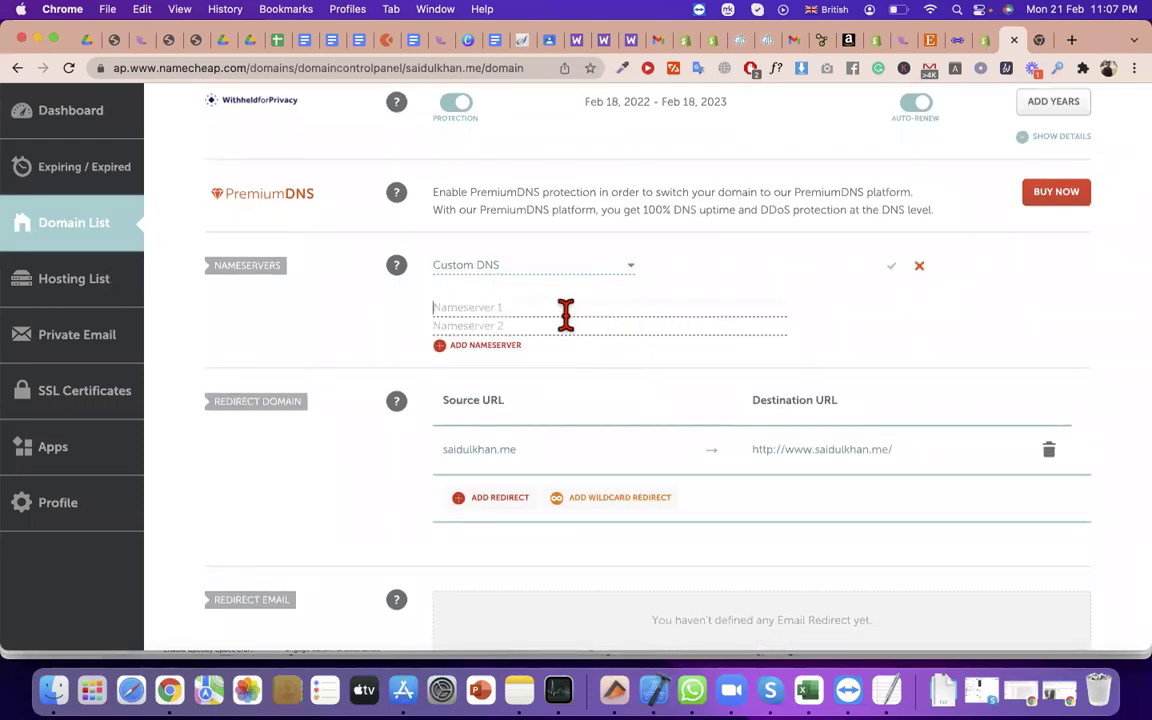
# Open the domain's Advanced DNS page showing its current host records
pyautogui.scroll(-4, 622, 329)
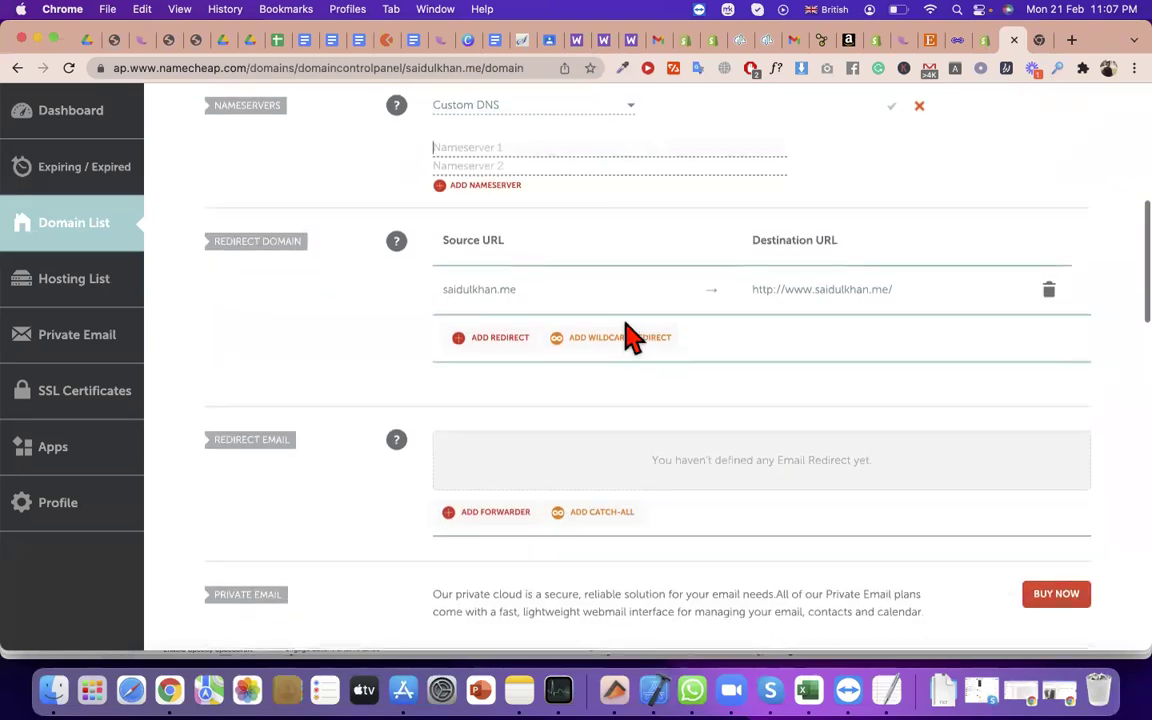
pyautogui.scroll(3, 630, 338)
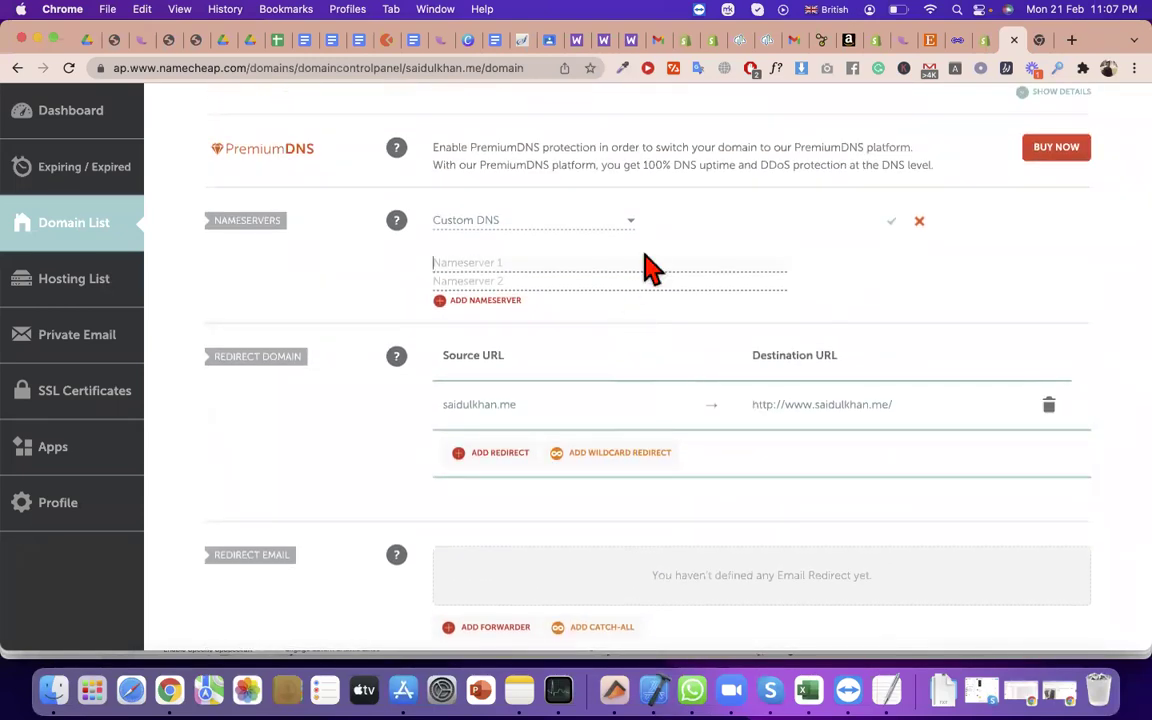
pyautogui.scroll(7, 648, 266)
pyautogui.click(585, 245)
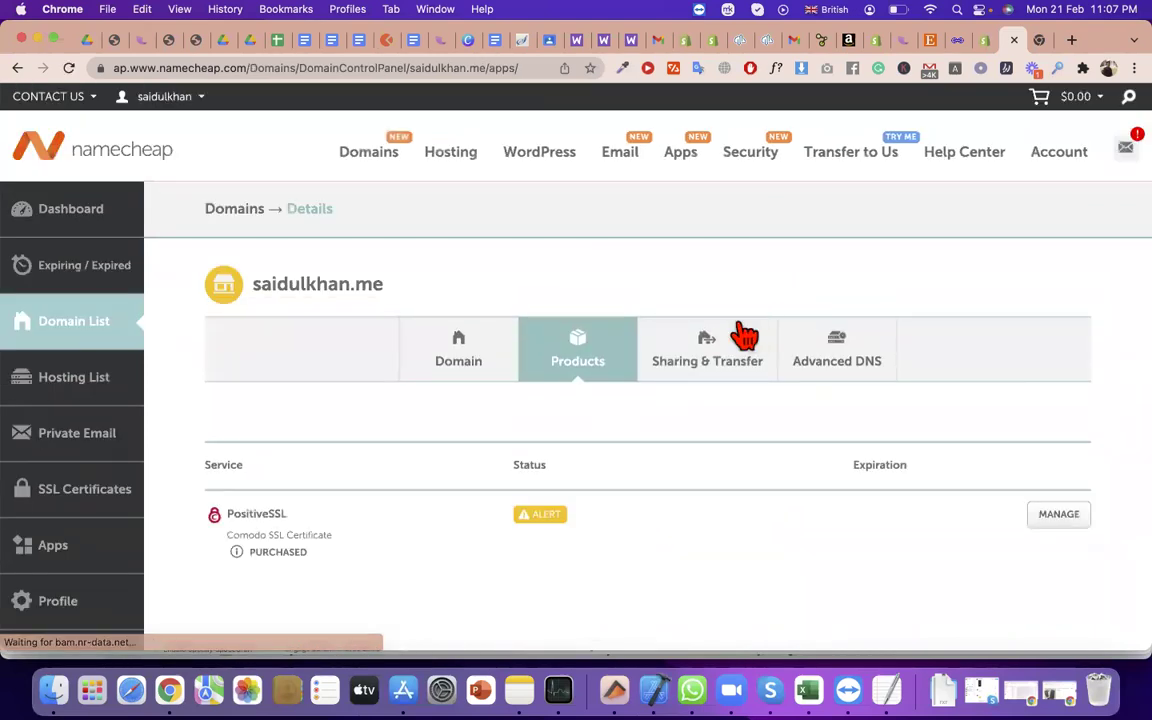
pyautogui.click(849, 376)
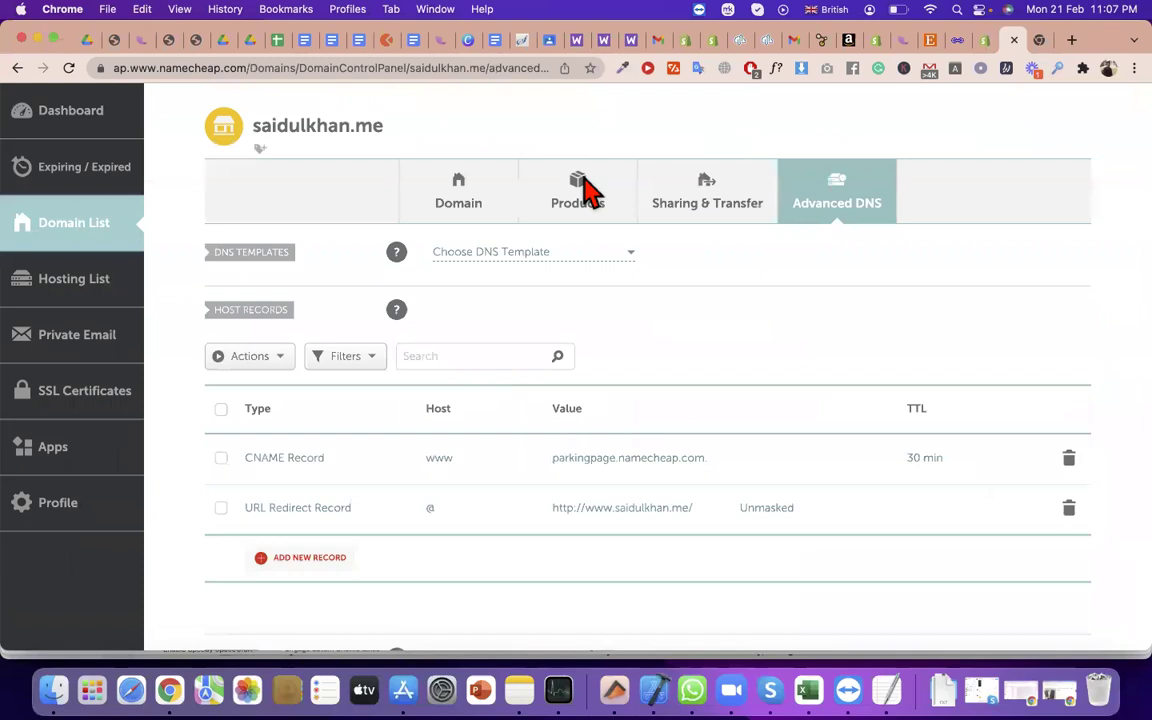
pyautogui.click(564, 255)
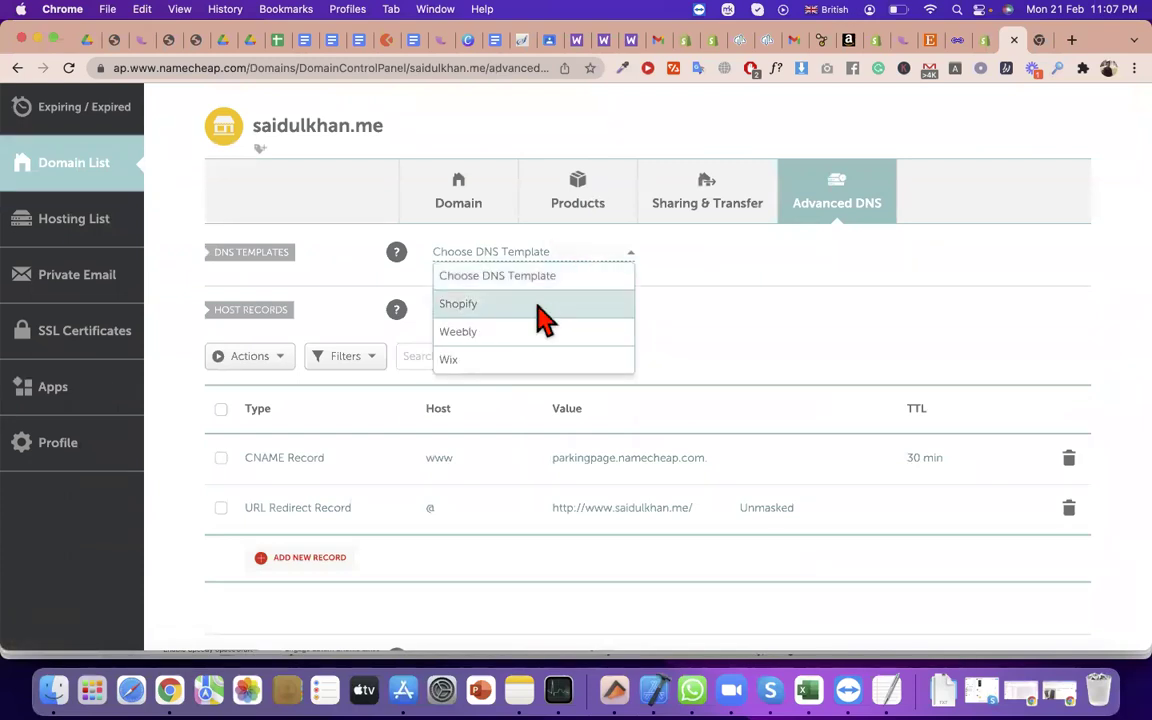
# Add a new CNAME Record with host @, leaving its Target field ready to fill
pyautogui.click(715, 303)
pyautogui.scroll(-2, 700, 320)
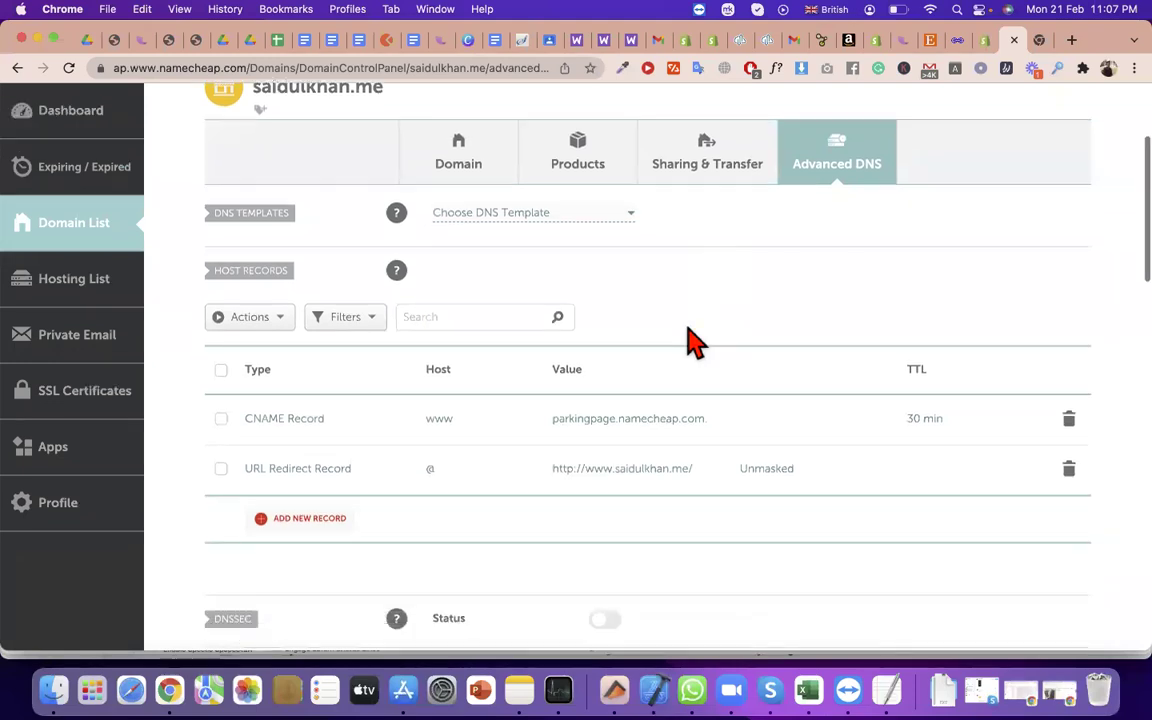
pyautogui.click(330, 478)
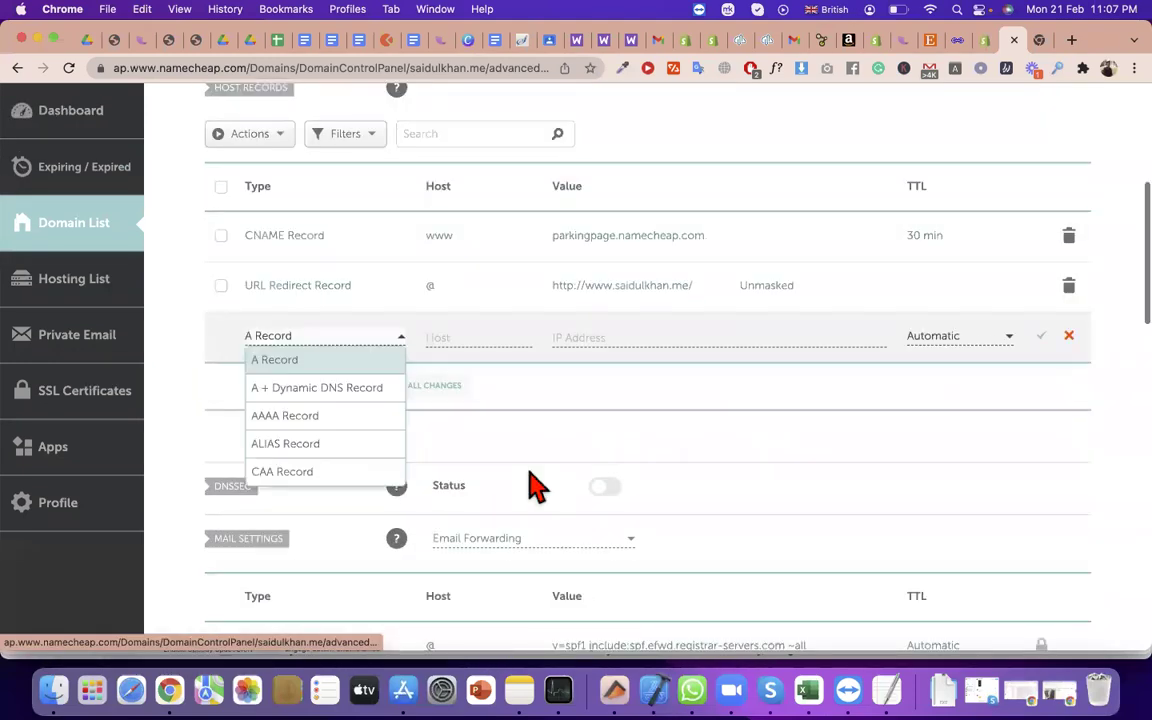
pyautogui.scroll(-2, 295, 380)
pyautogui.scroll(-1, 300, 400)
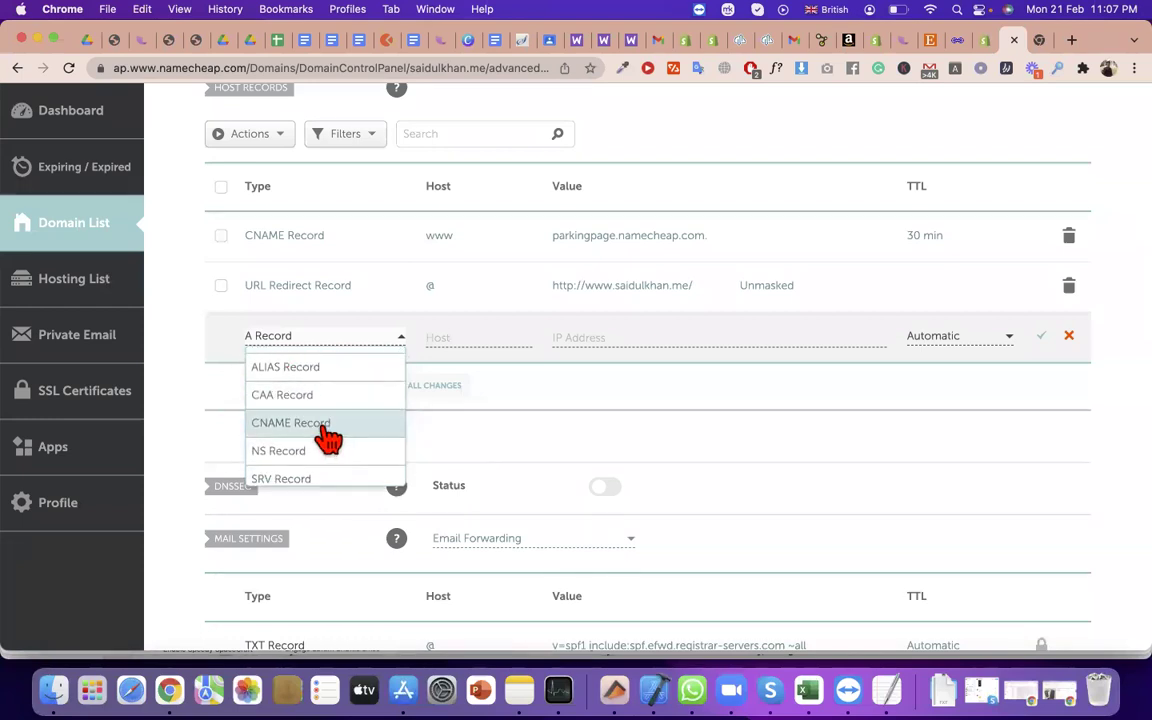
pyautogui.click(328, 438)
pyautogui.click(478, 336)
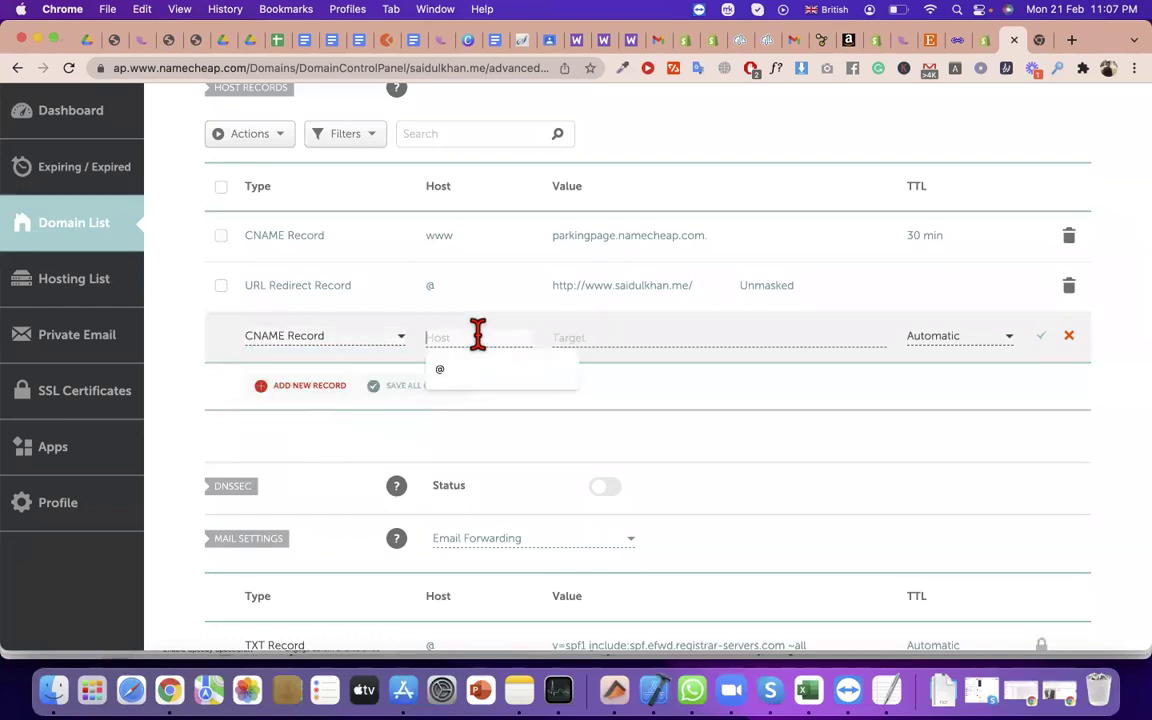
pyautogui.click(489, 371)
pyautogui.click(620, 330)
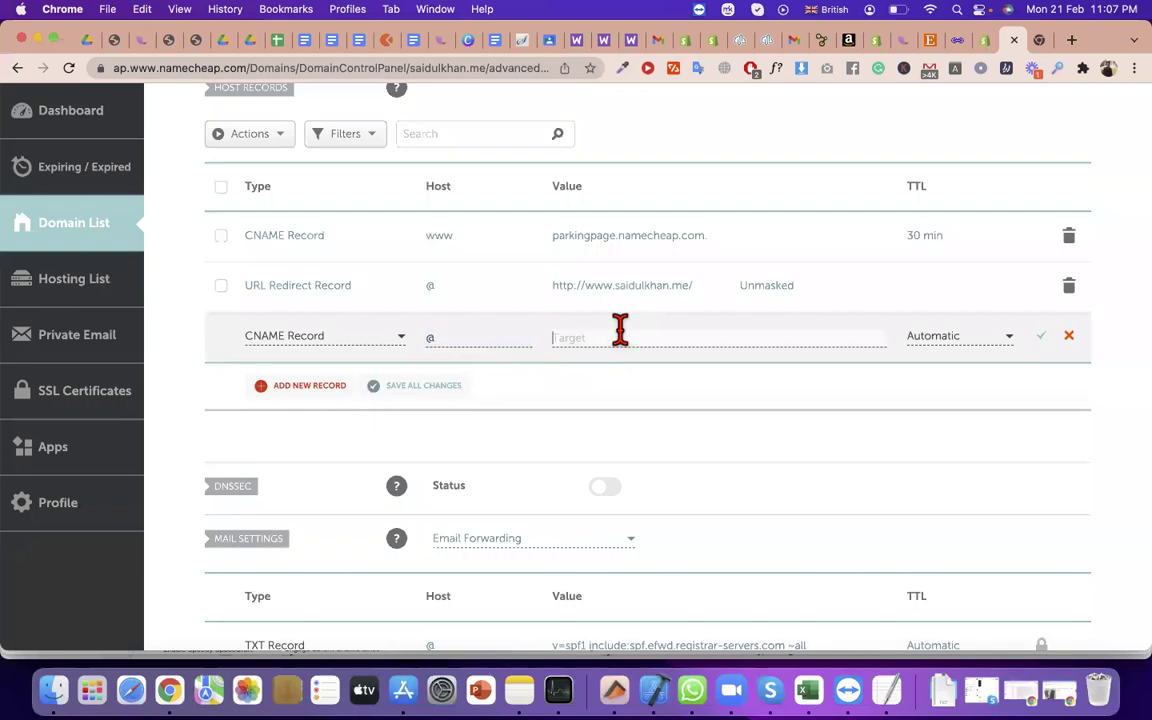
pyautogui.click(985, 48)
pyautogui.scroll(-3, 600, 500)
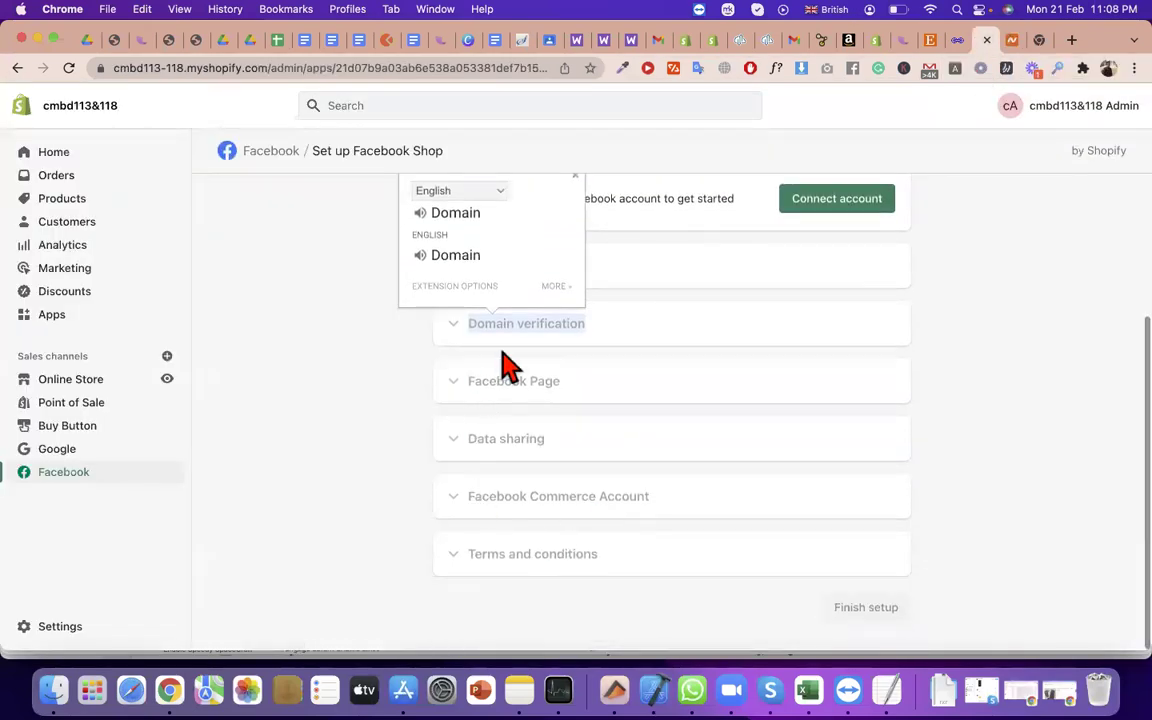
pyautogui.doubleClick(578, 327)
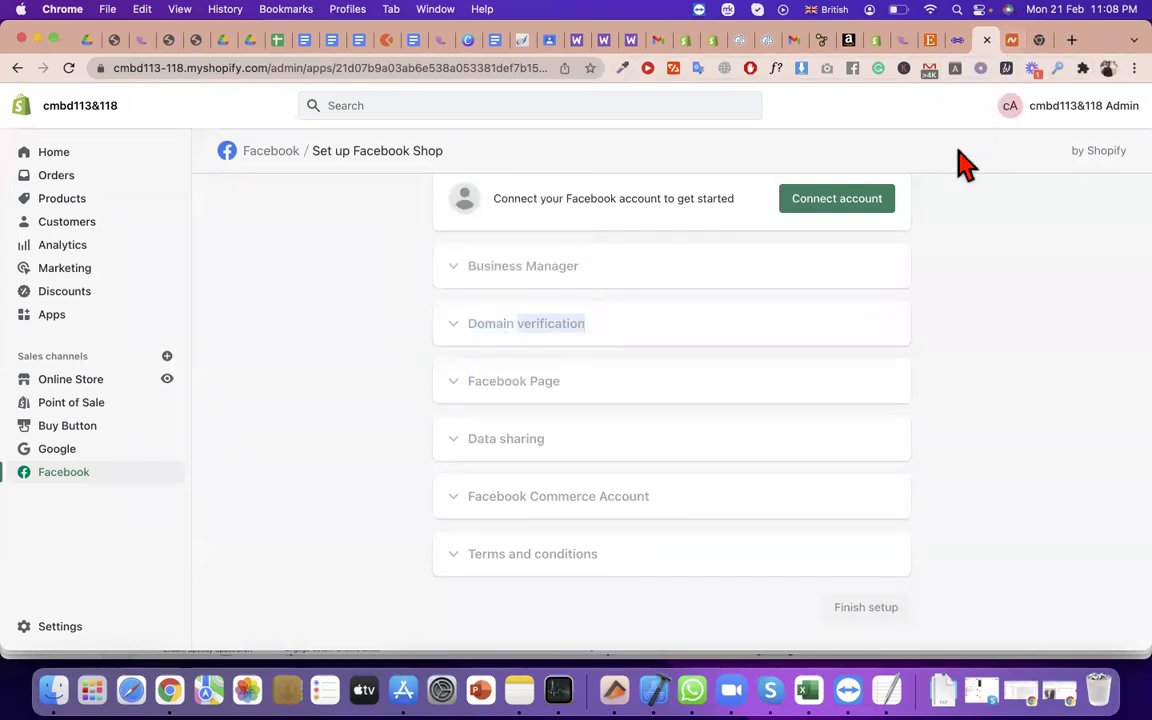
pyautogui.click(565, 323)
pyautogui.tripleClick(565, 323)
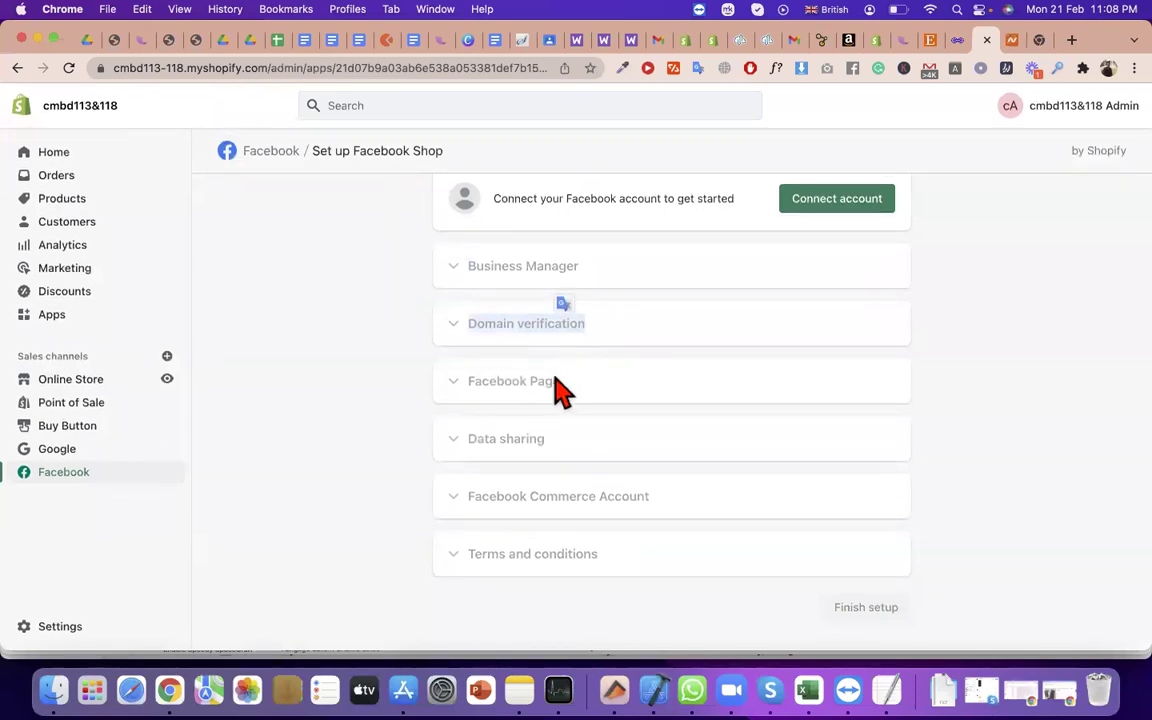
pyautogui.tripleClick(557, 382)
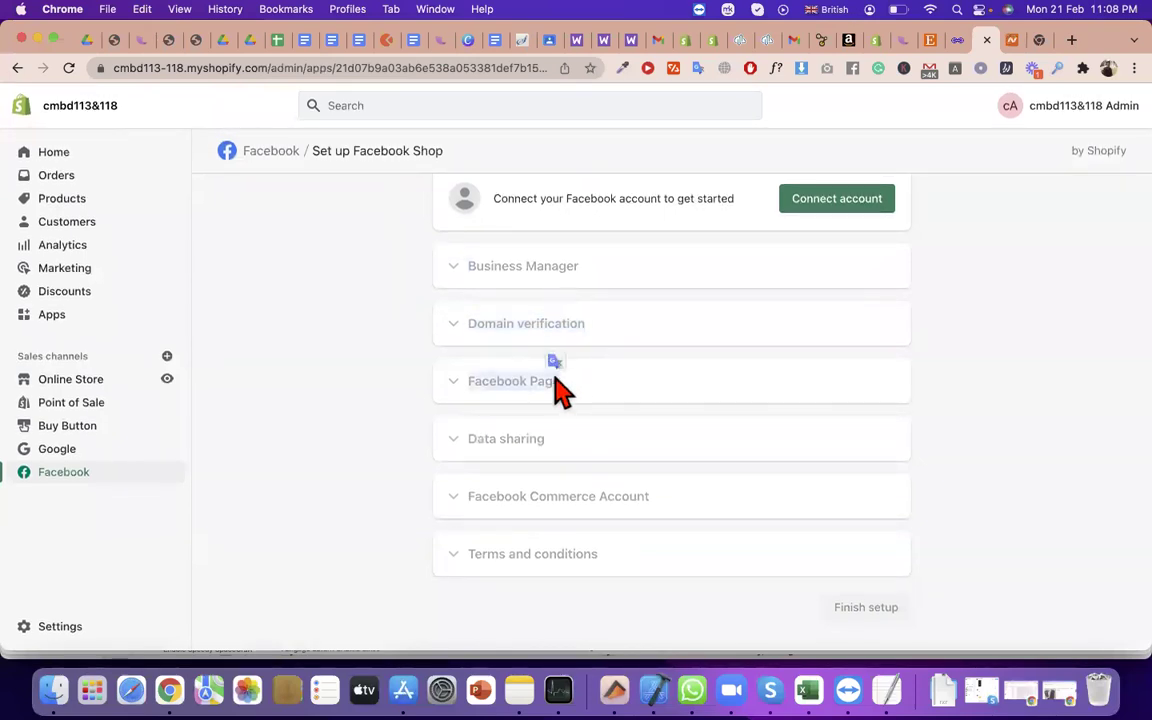
pyautogui.tripleClick(560, 384)
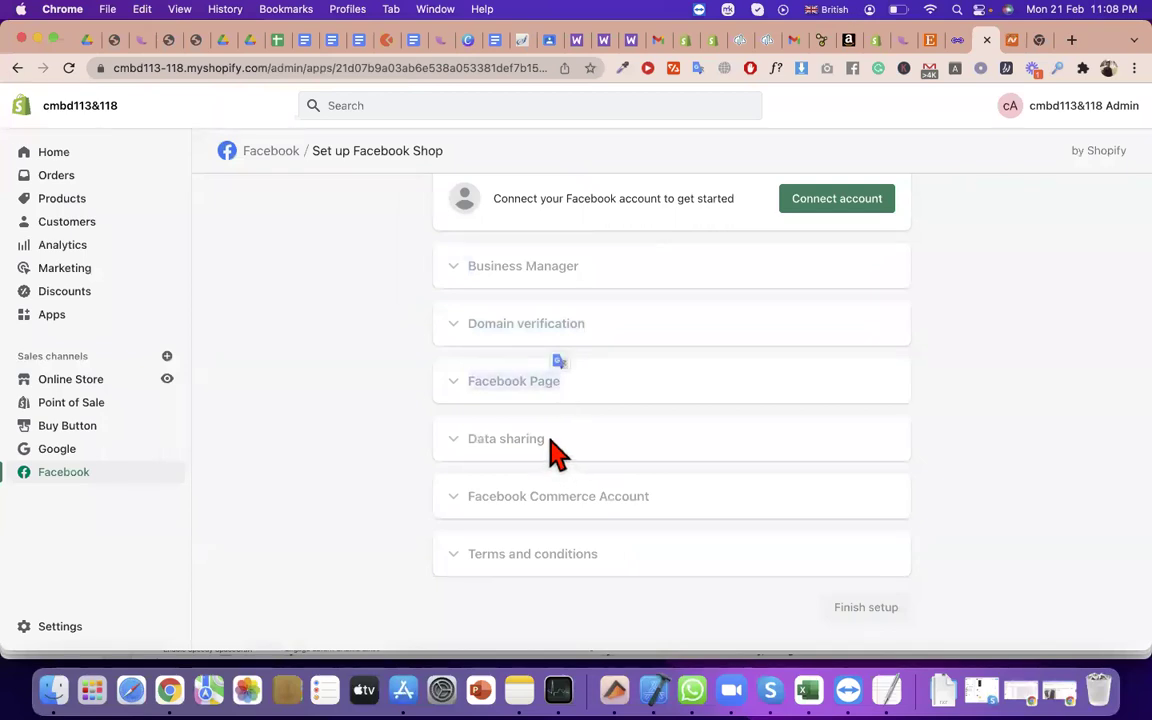
pyautogui.tripleClick(551, 441)
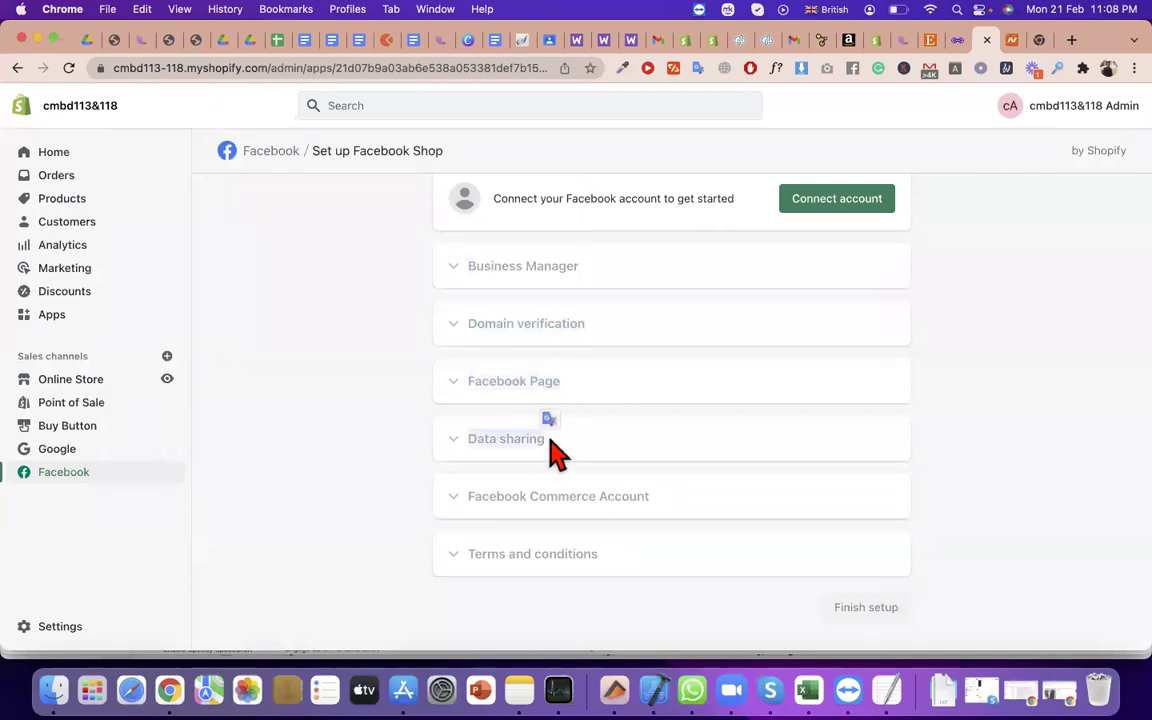
pyautogui.tripleClick(636, 500)
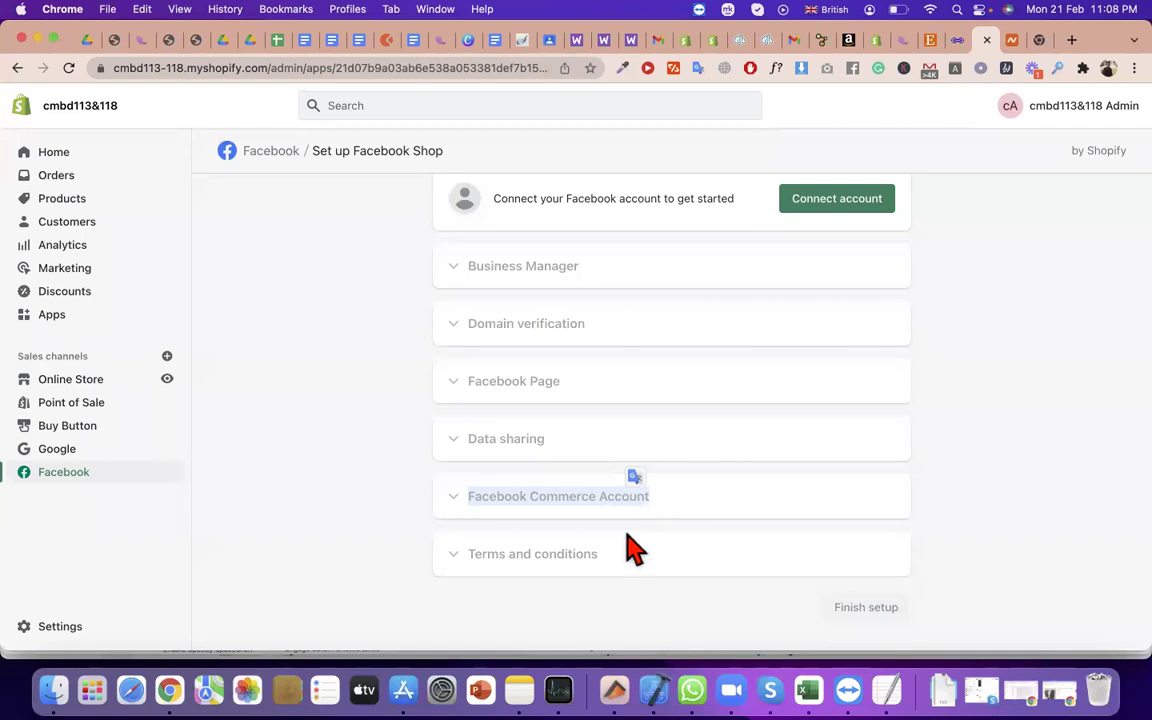
pyautogui.tripleClick(579, 556)
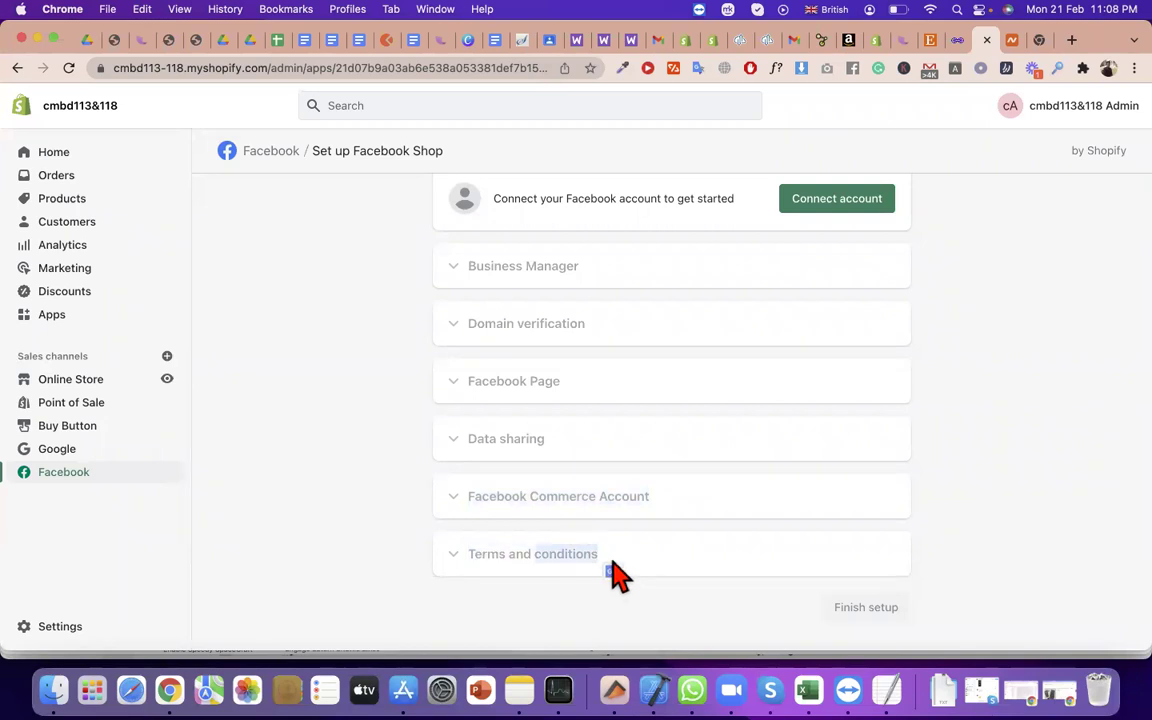
pyautogui.click(880, 628)
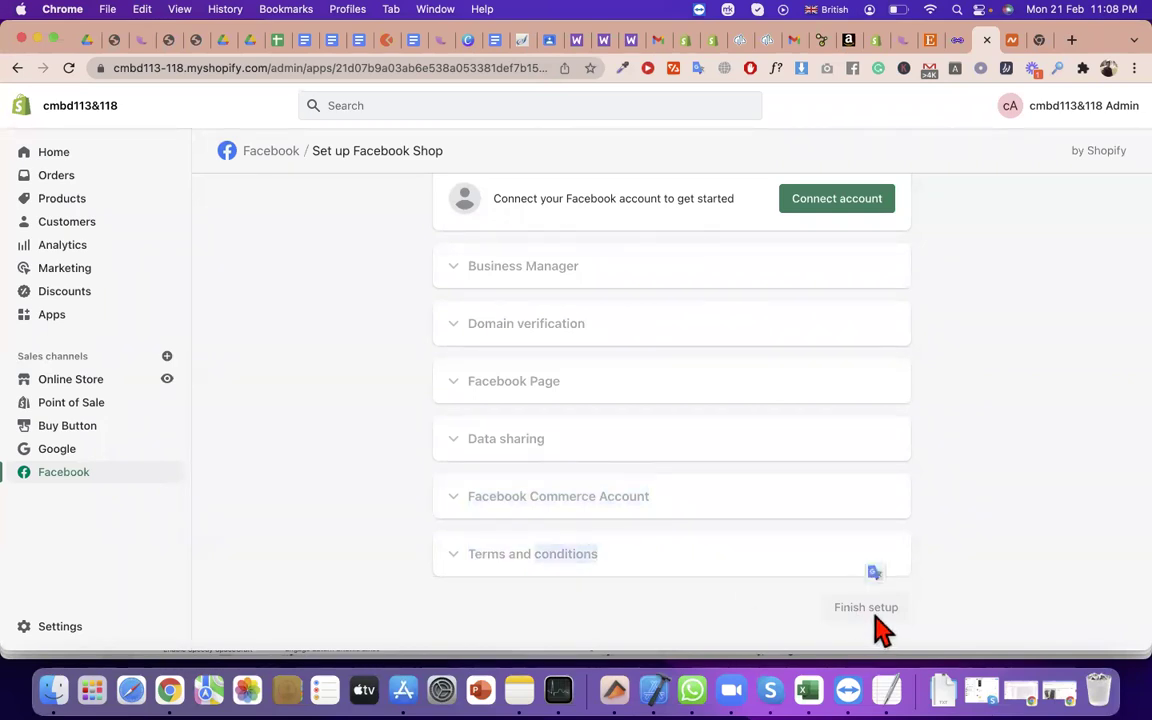
pyautogui.scroll(3, 560, 453)
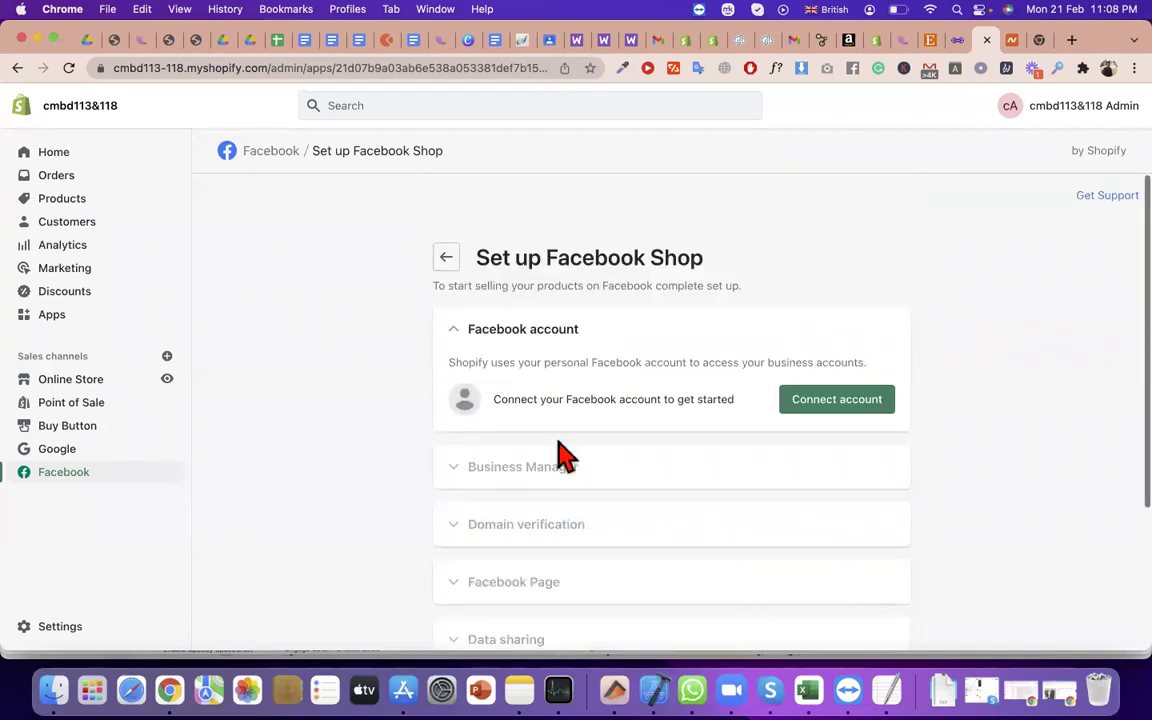
pyautogui.tripleClick(566, 260)
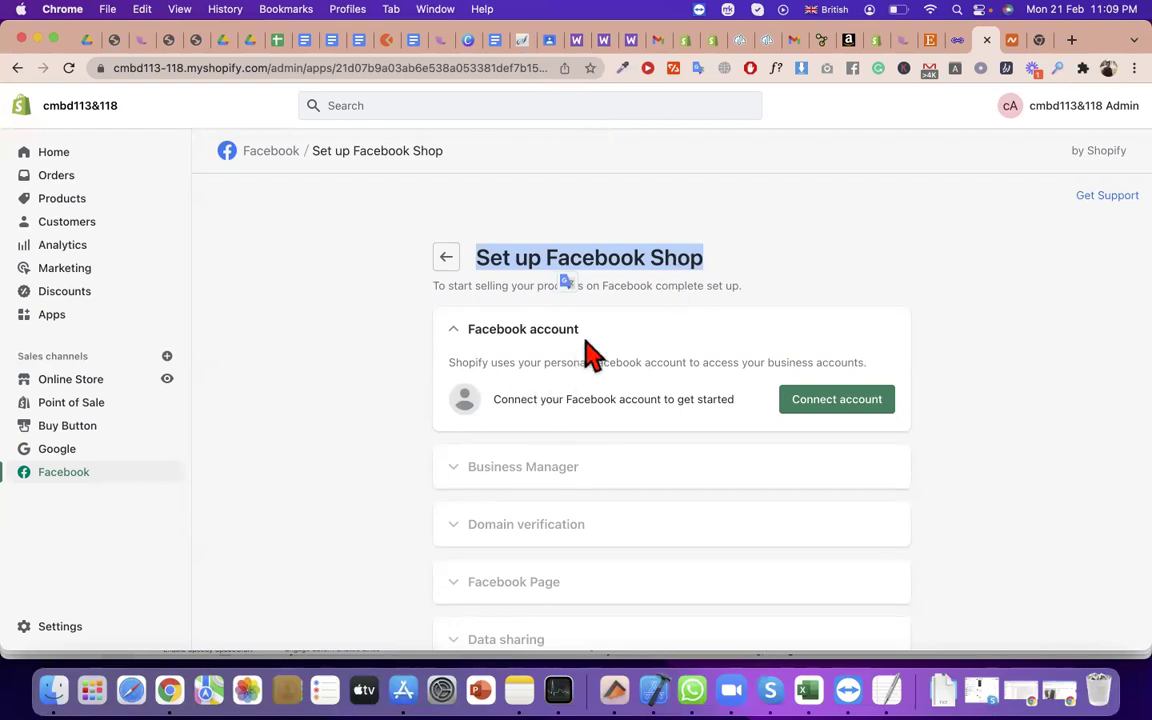
pyautogui.click(528, 318)
pyautogui.scroll(-2, 600, 400)
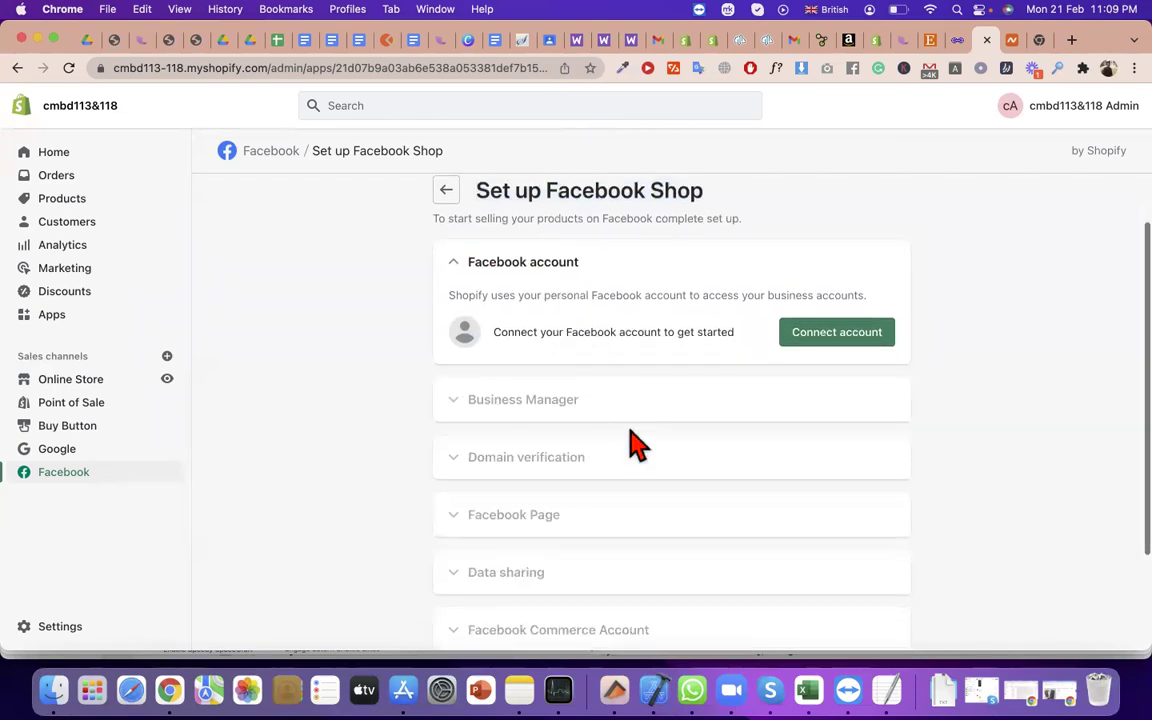
pyautogui.tripleClick(588, 405)
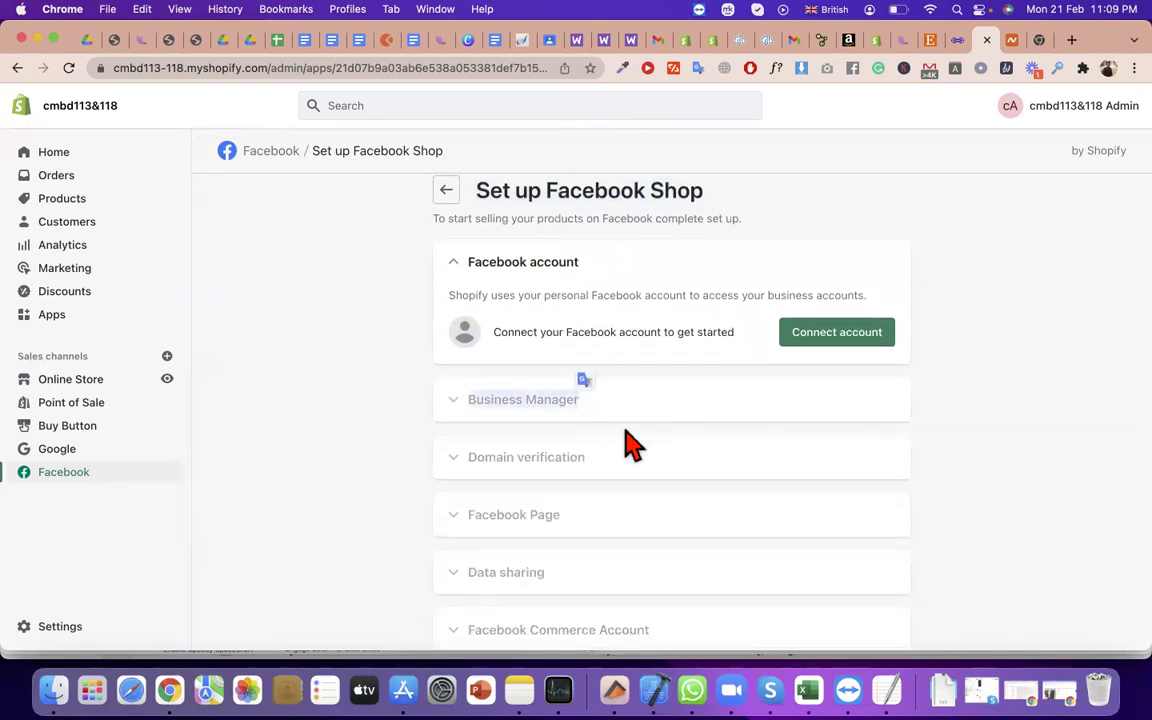
pyautogui.scroll(-1, 625, 443)
pyautogui.tripleClick(609, 437)
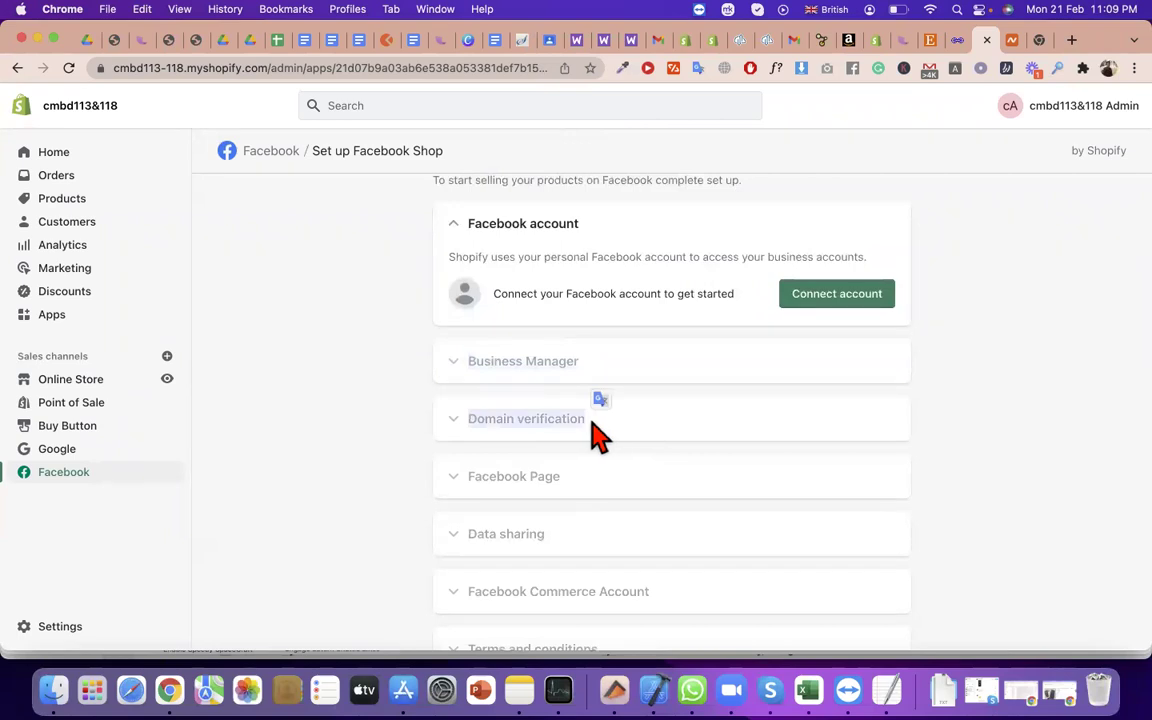
pyautogui.click(585, 440)
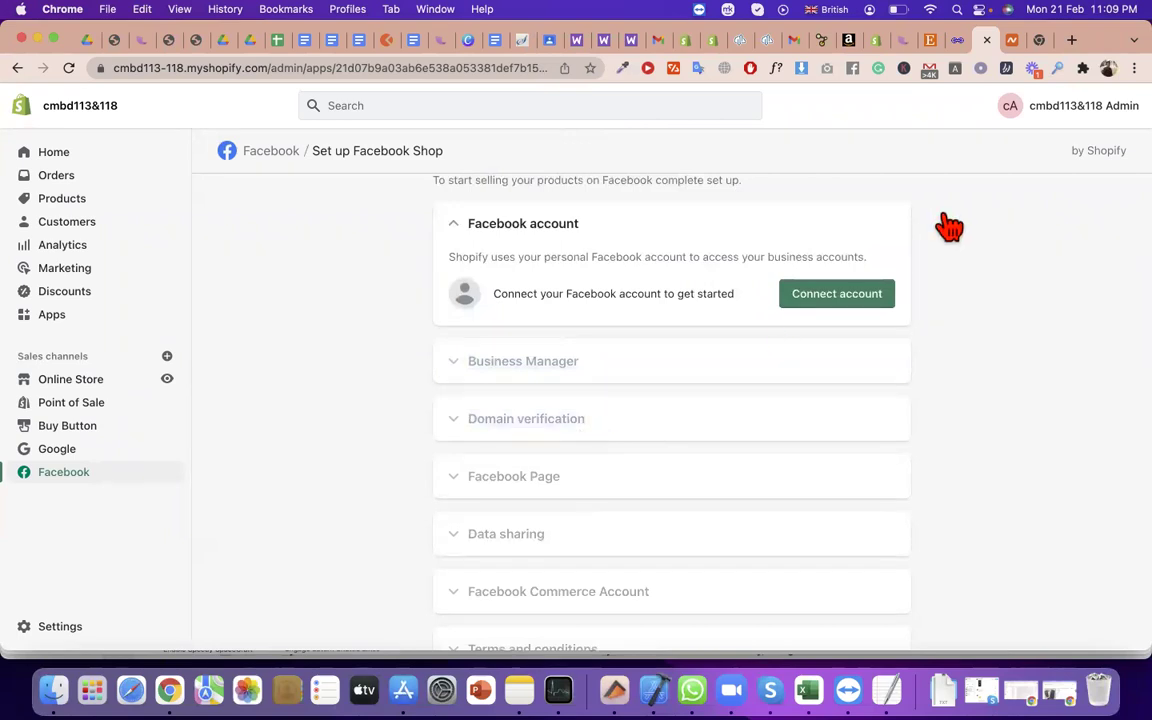
# Paste the store's myshopify.com address into the CNAME record's Target field
pyautogui.click(1012, 40)
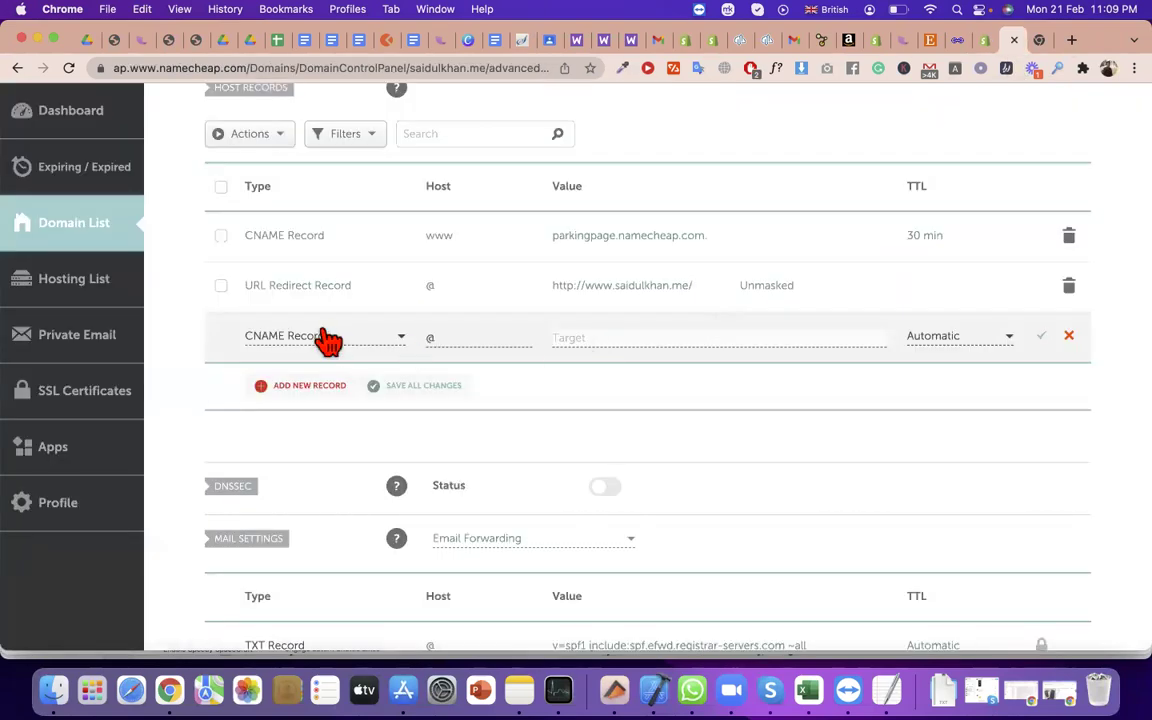
pyautogui.click(591, 337)
pyautogui.write('https://cmbd113-118.myshopify.com/')
pyautogui.press('super+a')
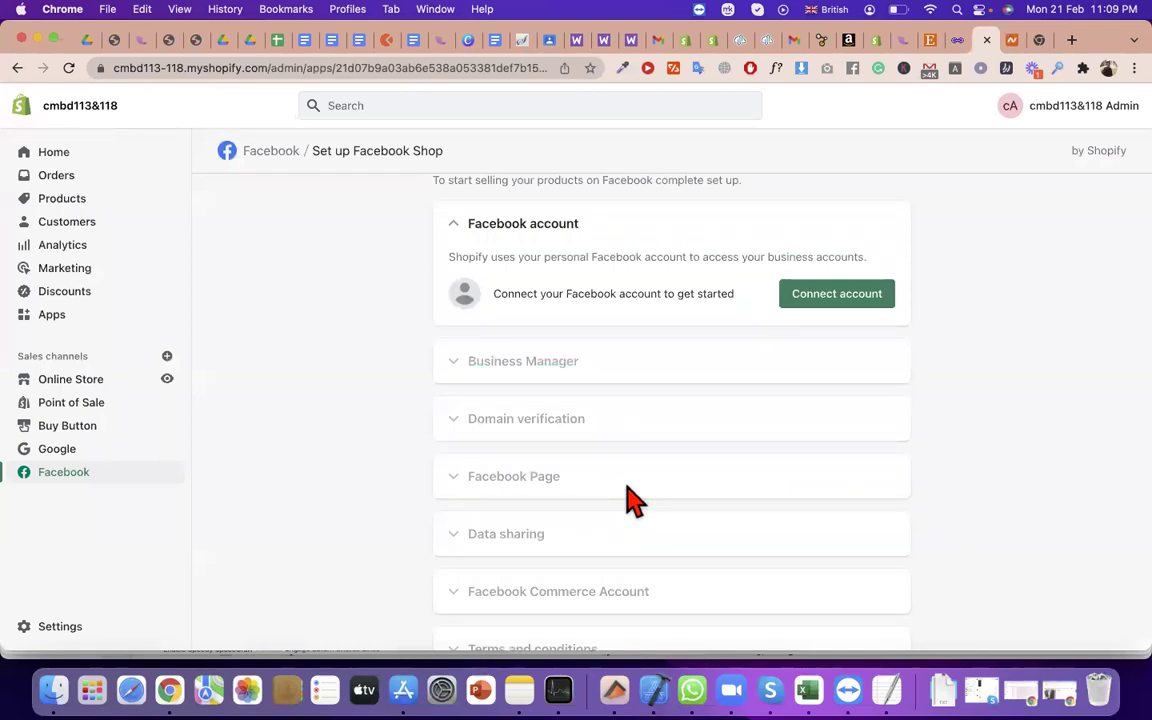
pyautogui.scroll(-1, 630, 498)
pyautogui.tripleClick(546, 500)
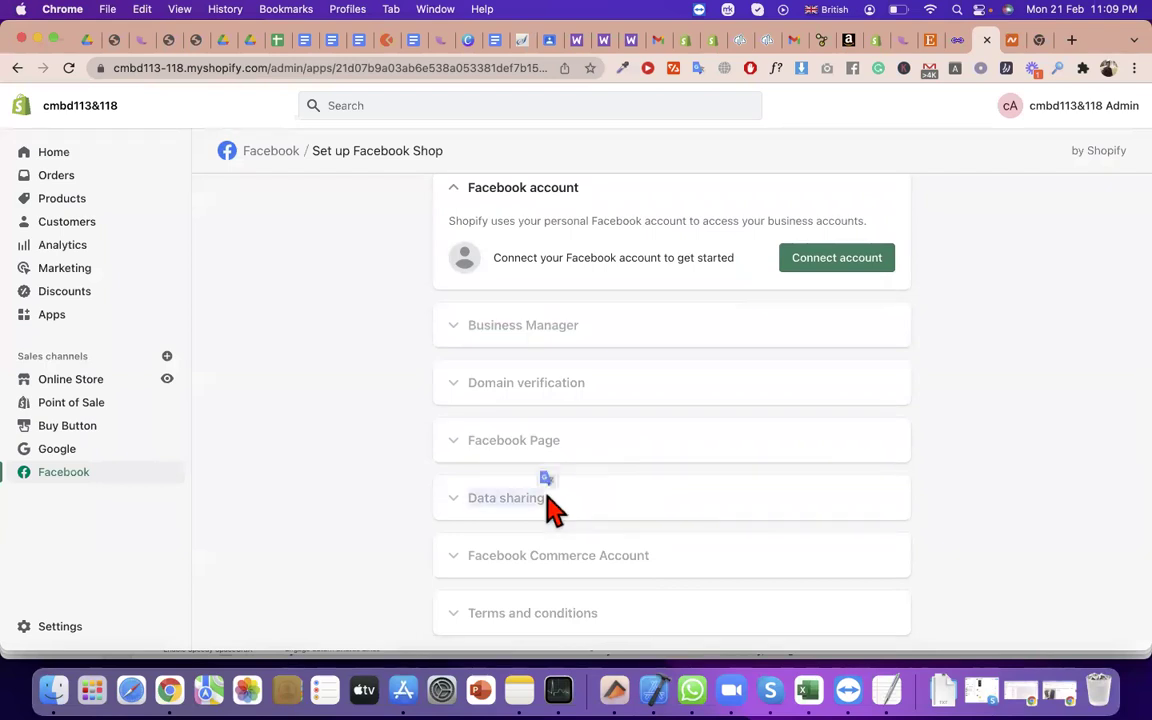
pyautogui.scroll(-2, 555, 510)
pyautogui.tripleClick(563, 510)
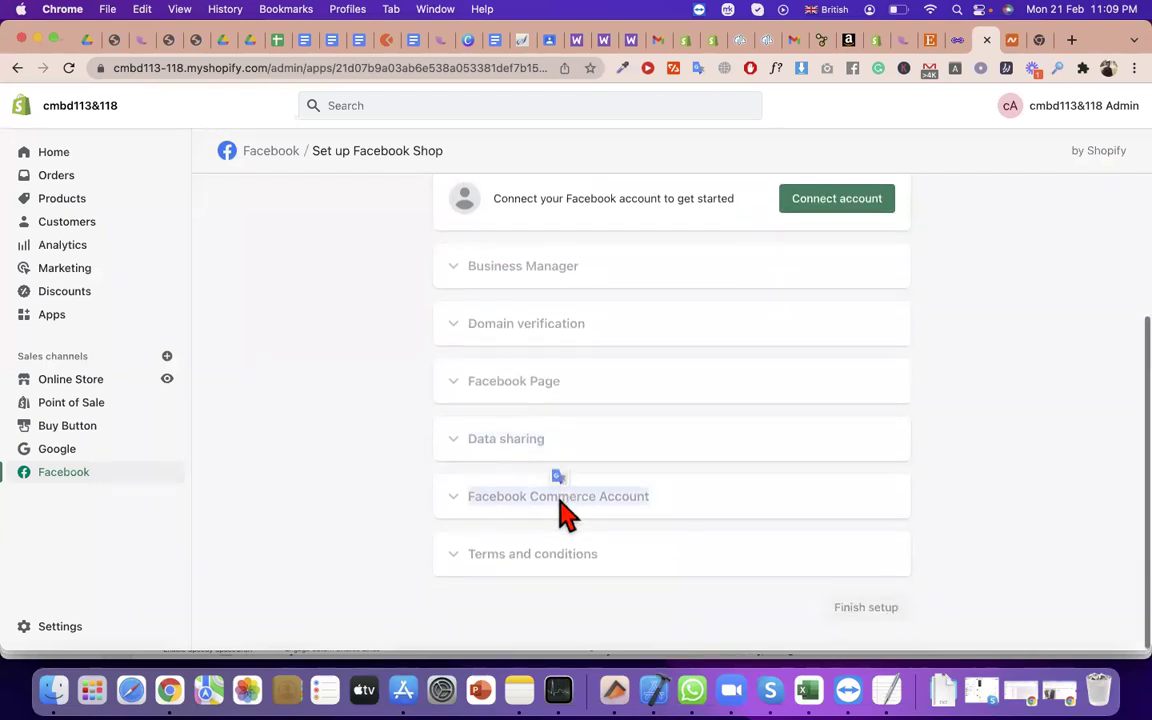
pyautogui.tripleClick(581, 556)
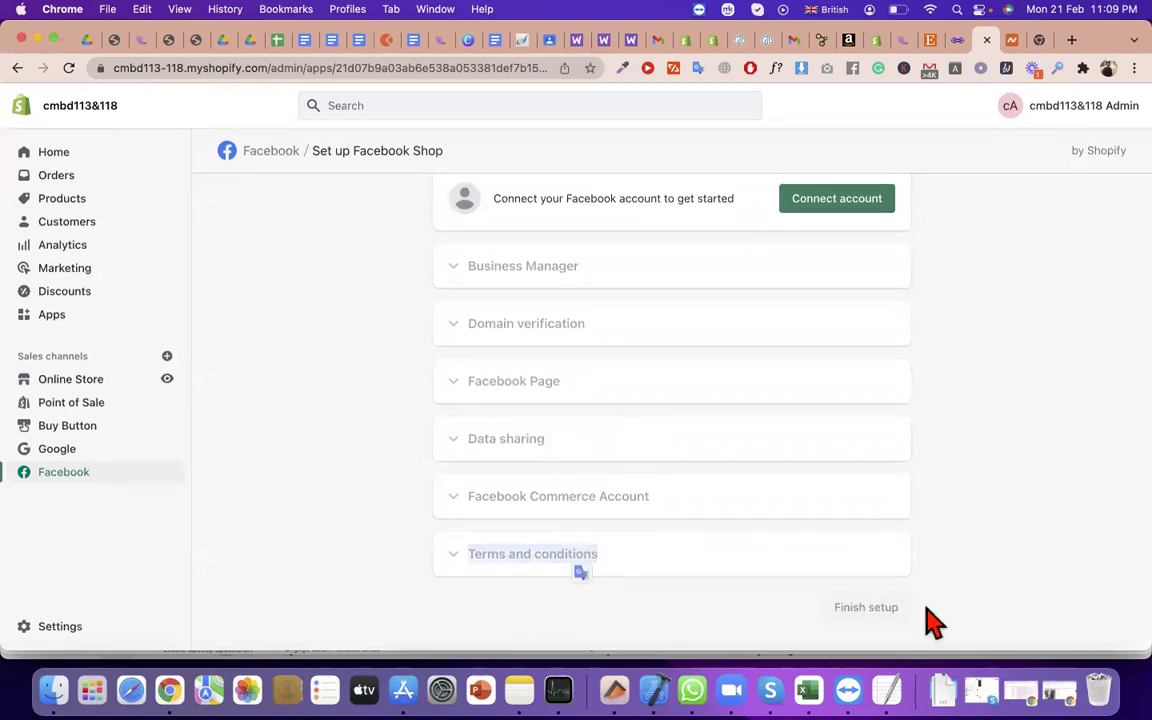
pyautogui.click(868, 608)
pyautogui.click(166, 360)
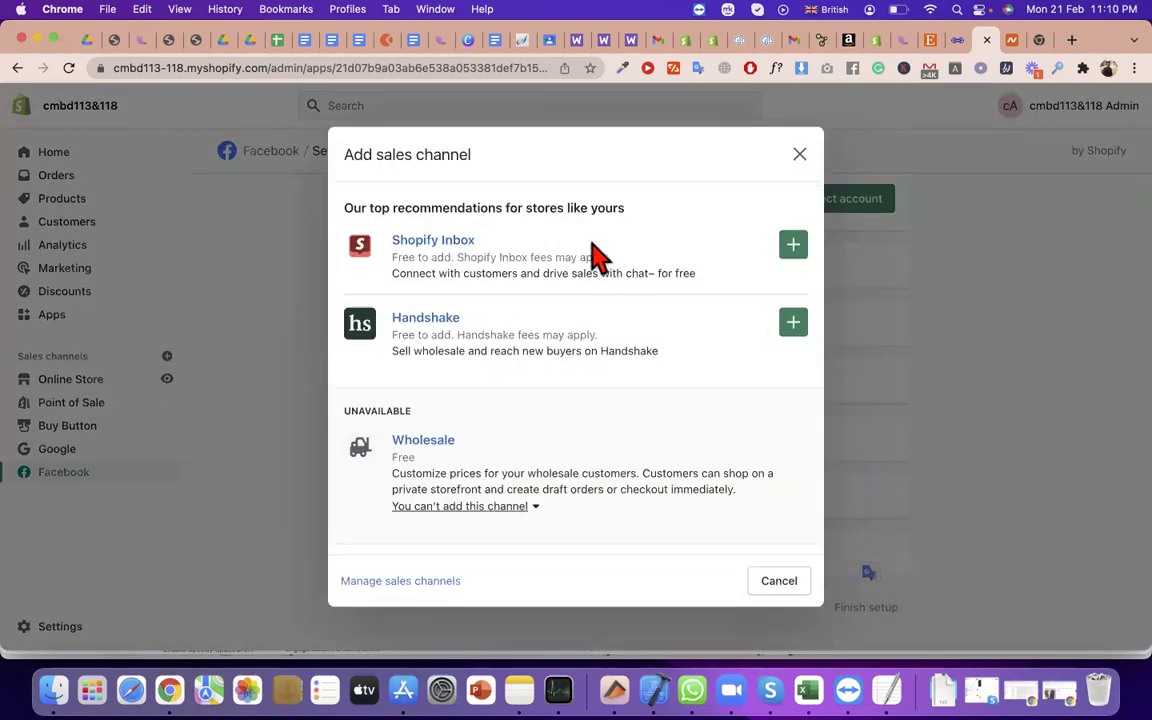
pyautogui.click(800, 155)
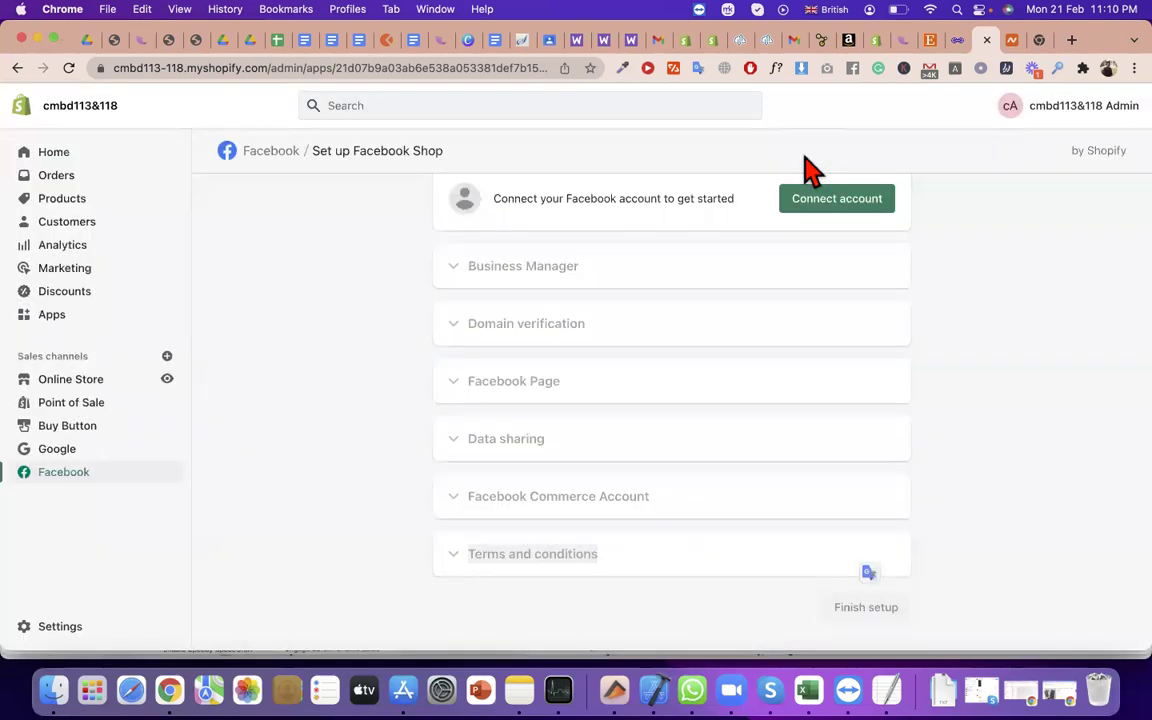
pyautogui.tripleClick(695, 198)
pyautogui.scroll(5, 694, 244)
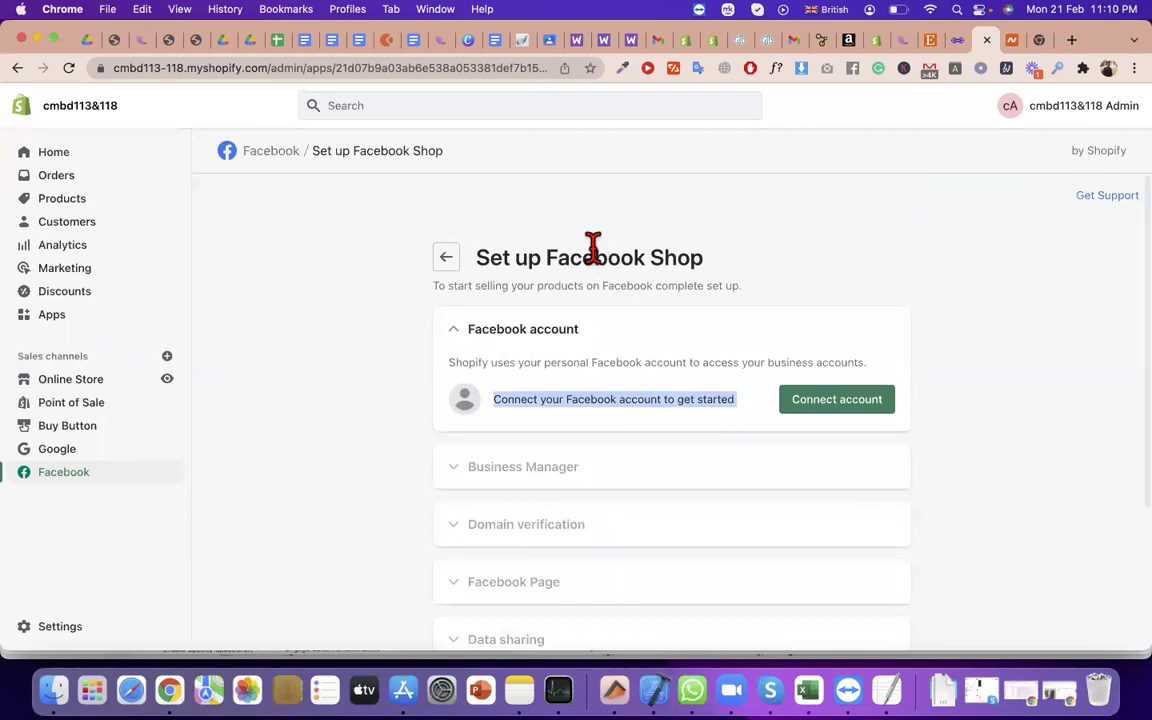
pyautogui.tripleClick(593, 247)
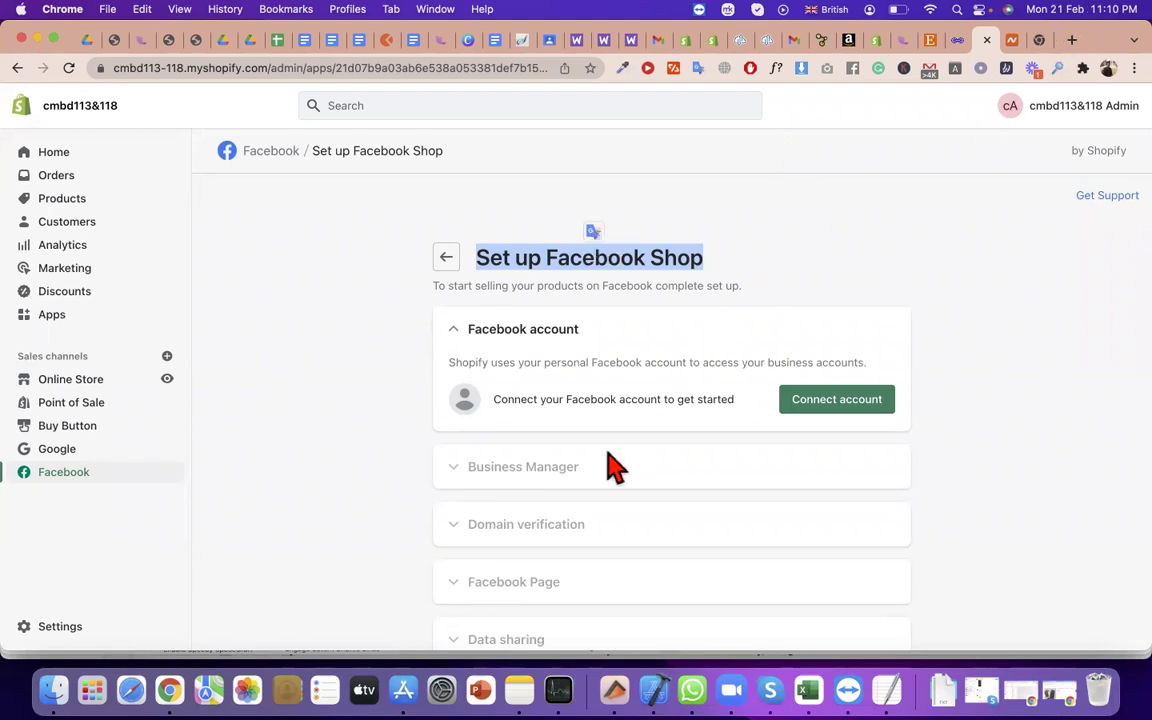
pyautogui.scroll(-4, 637, 257)
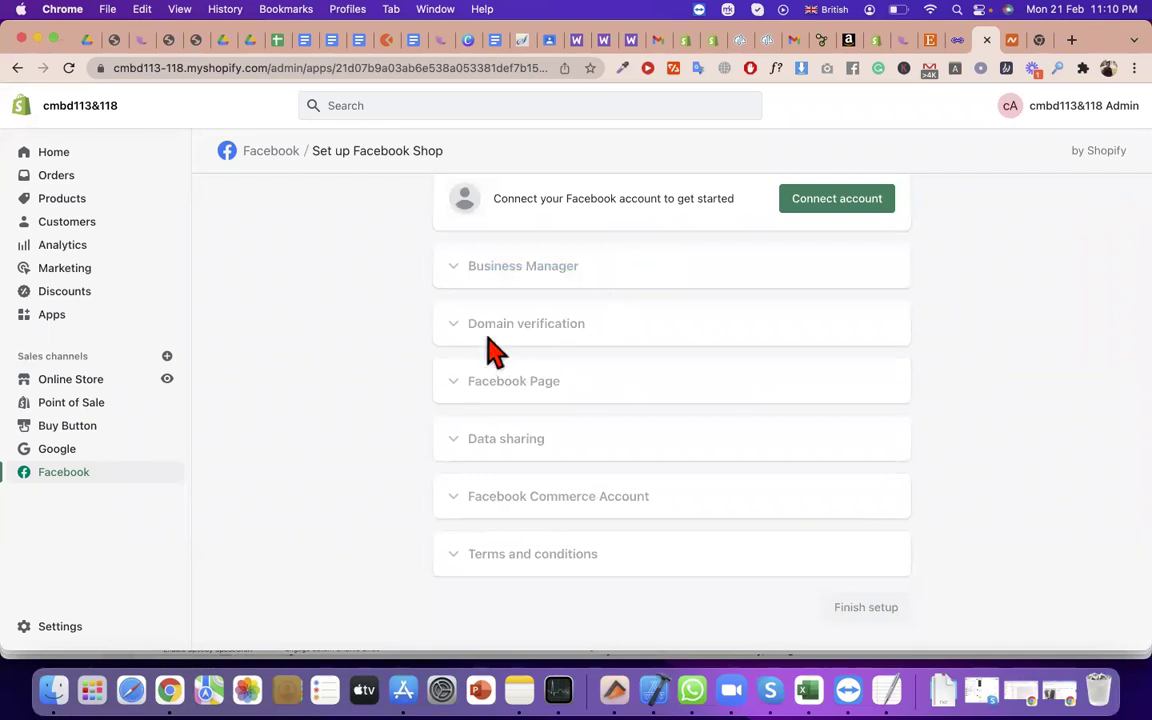
# Add Shopify Inbox from the Add sales channel list
pyautogui.click(167, 356)
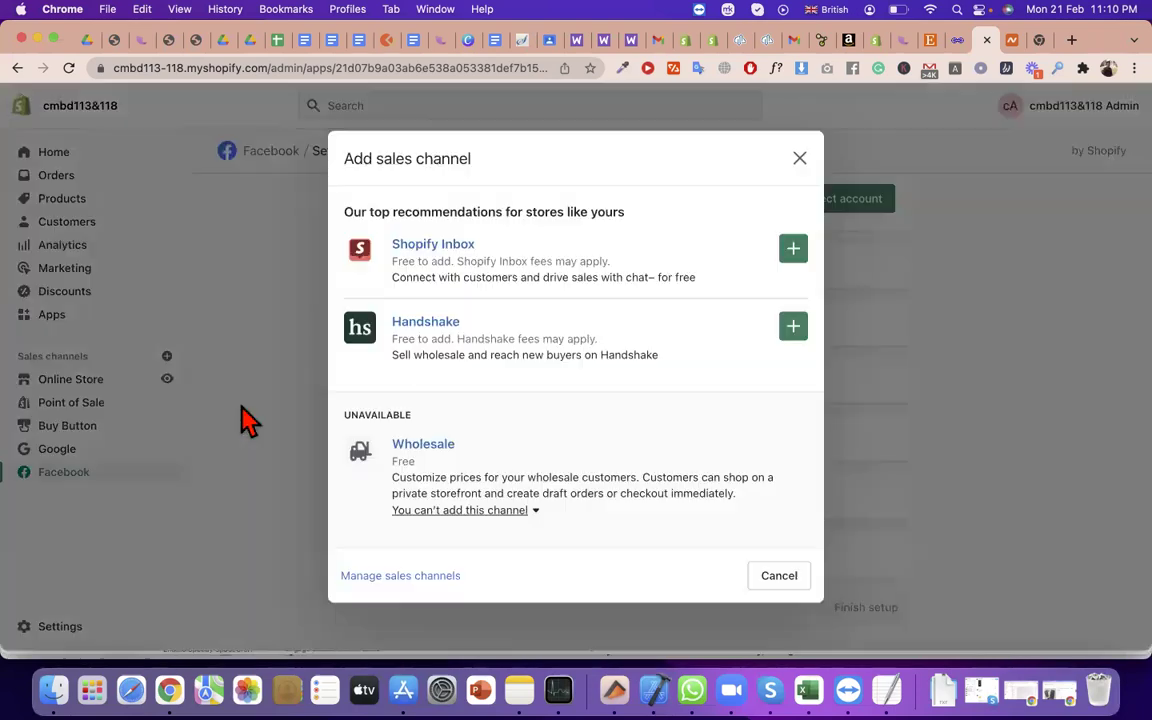
pyautogui.click(794, 246)
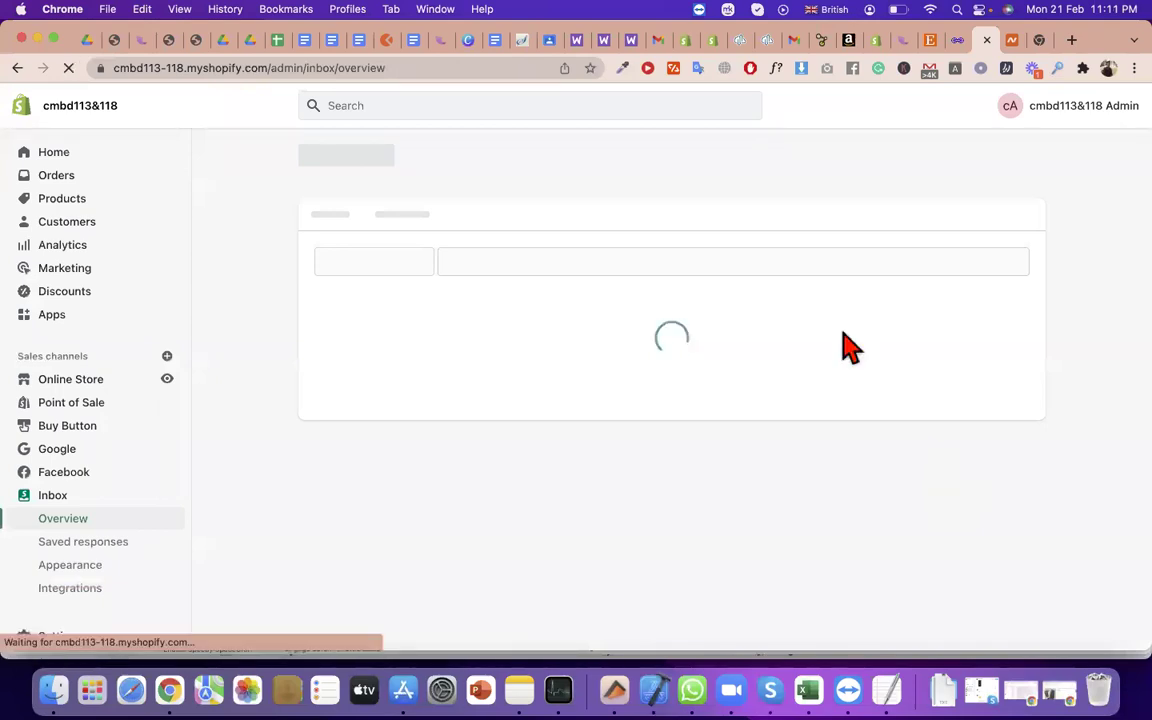
# Scroll through the Inbox overview and open the Add sales channel list
pyautogui.scroll(-2, 663, 424)
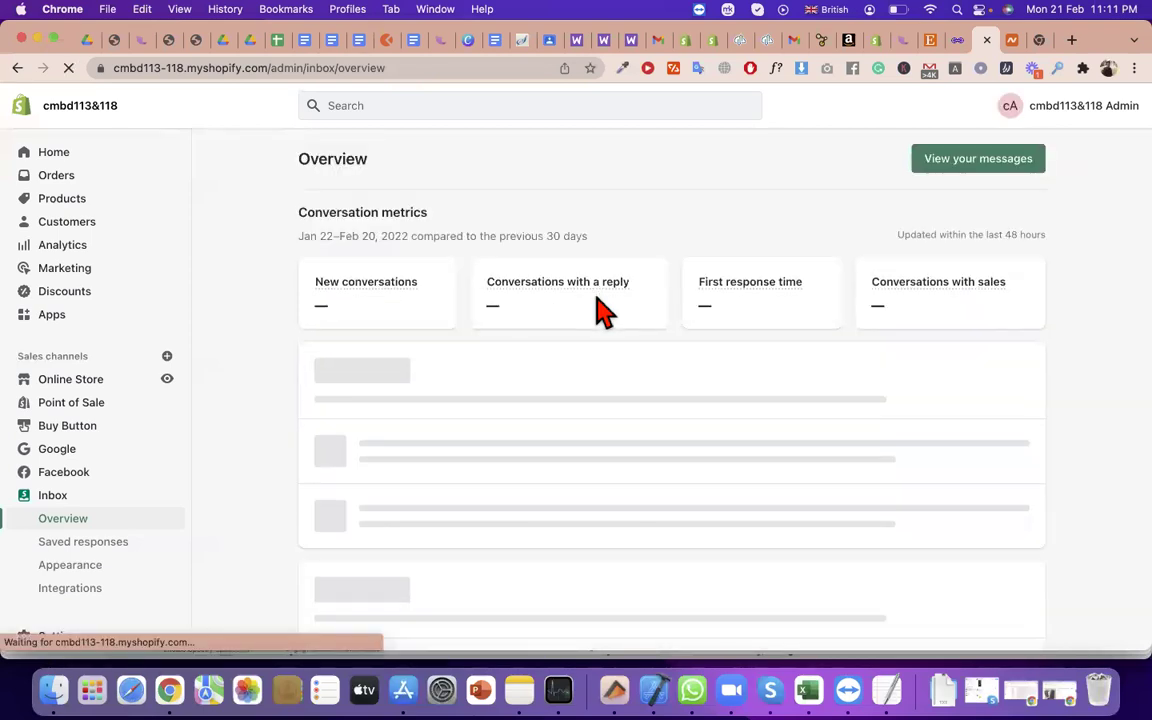
pyautogui.scroll(-6, 605, 313)
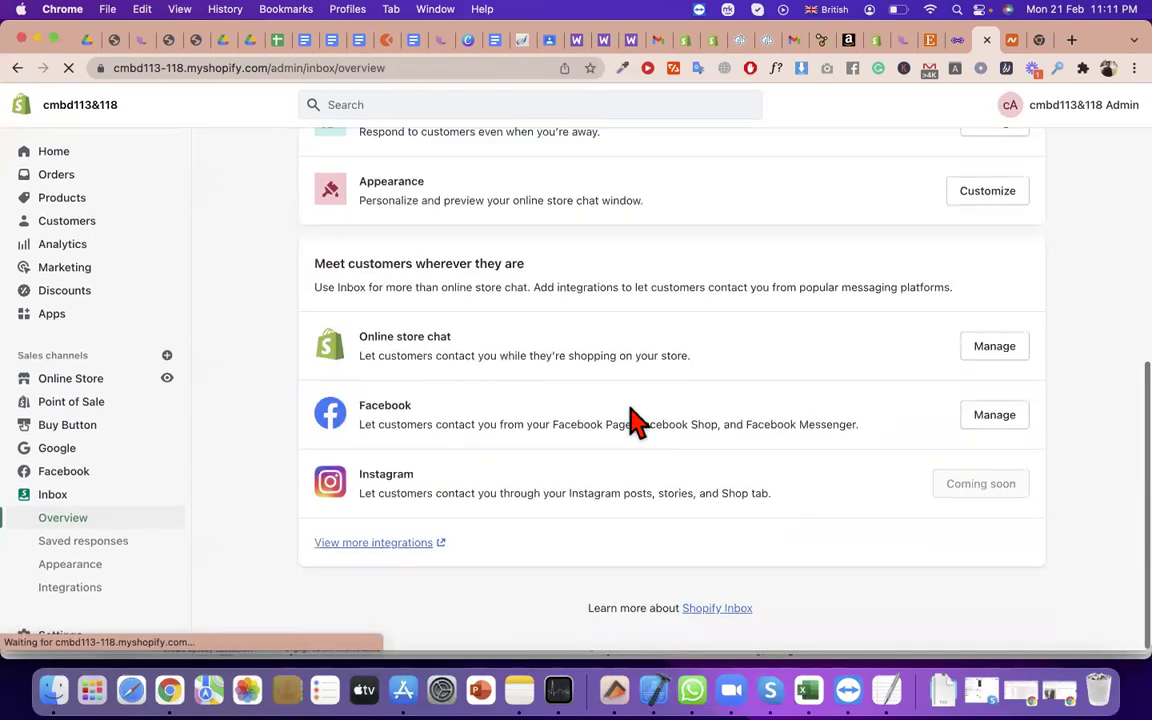
pyautogui.scroll(4, 532, 424)
pyautogui.scroll(-2, 496, 506)
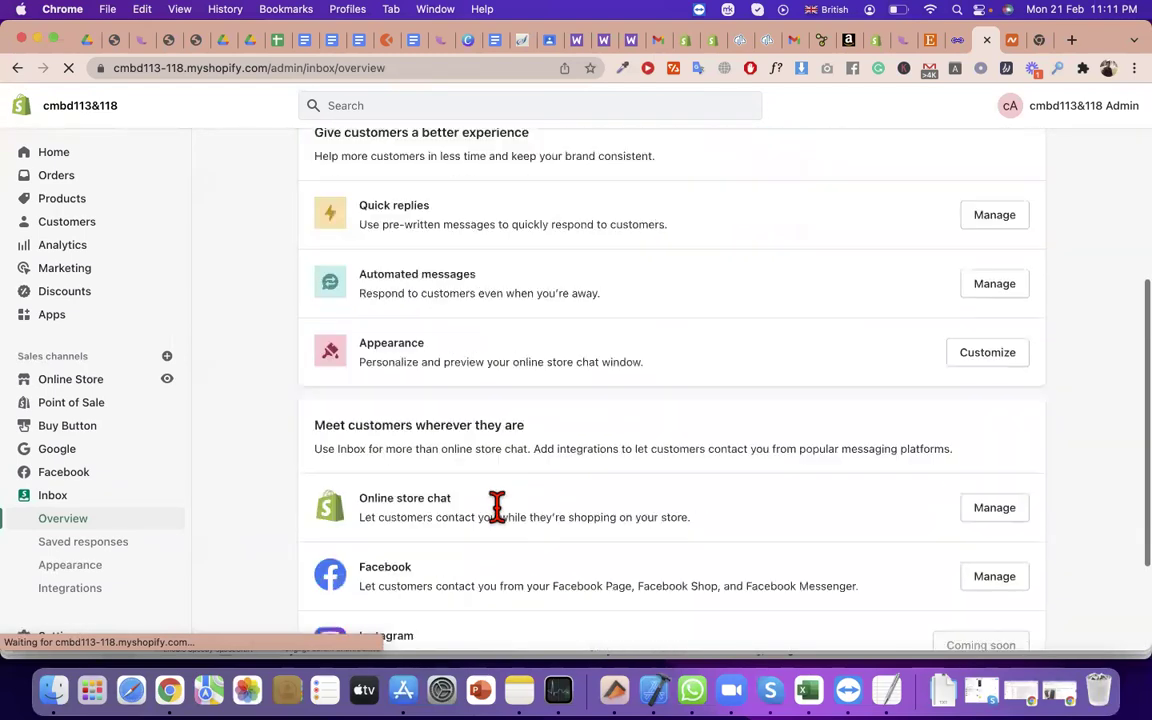
pyautogui.scroll(-2, 497, 506)
pyautogui.scroll(10, 496, 257)
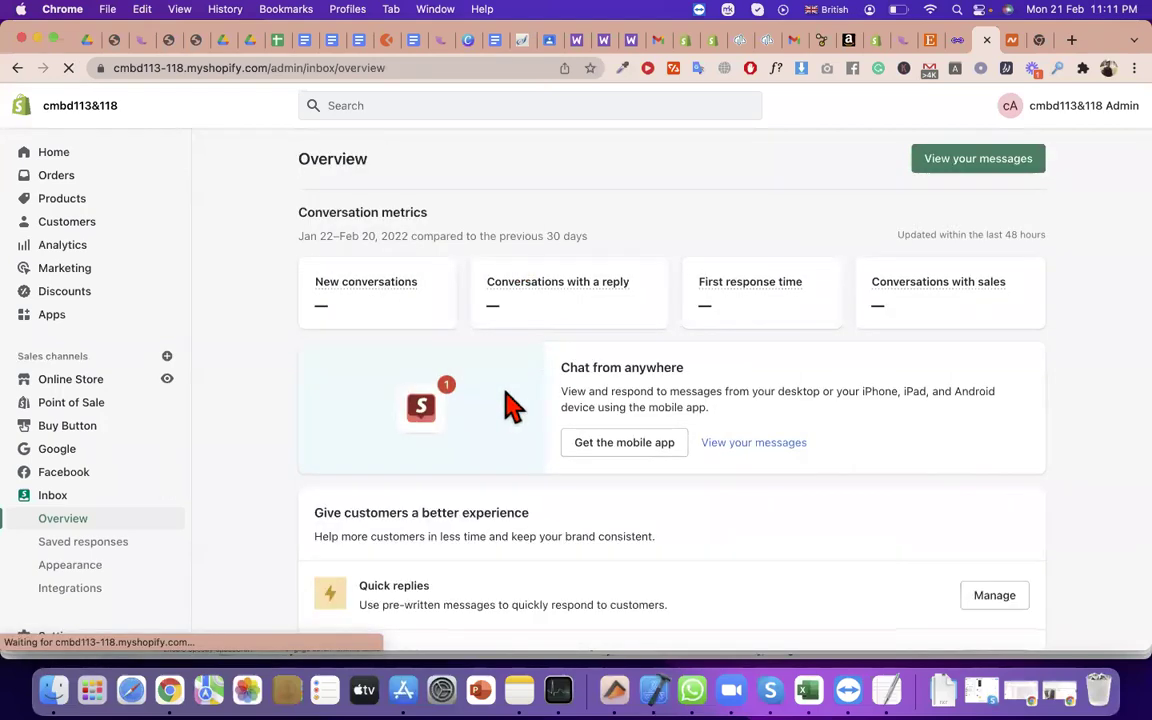
pyautogui.click(167, 356)
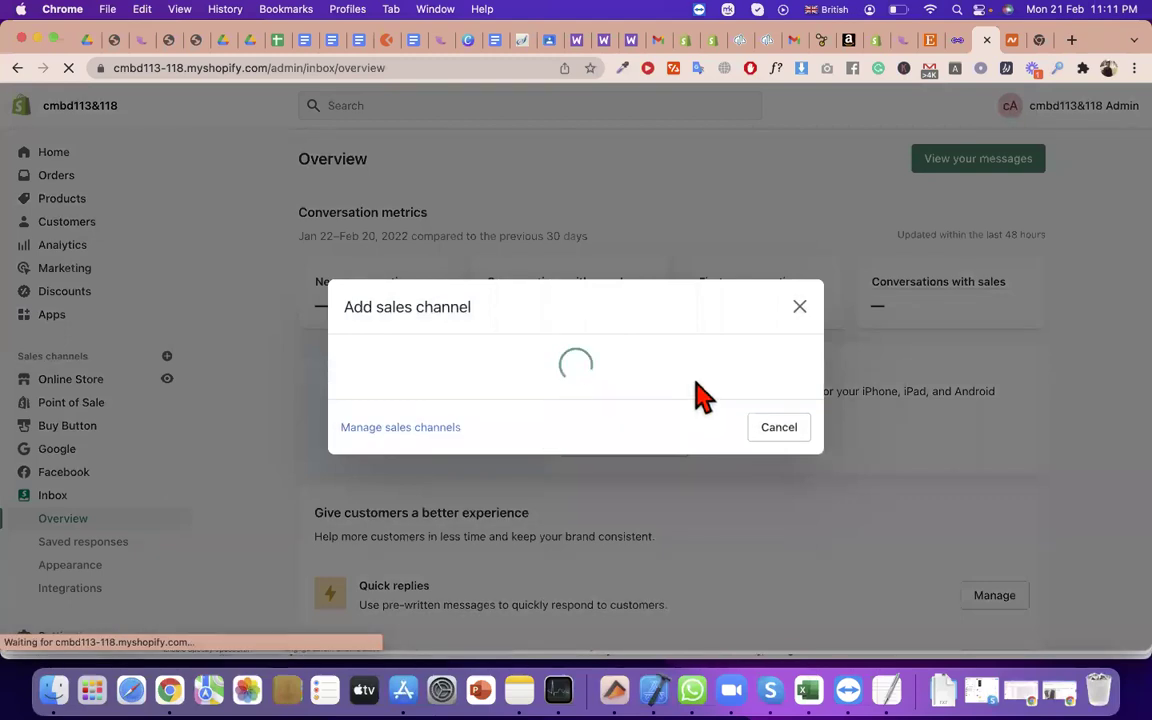
pyautogui.tripleClick(437, 310)
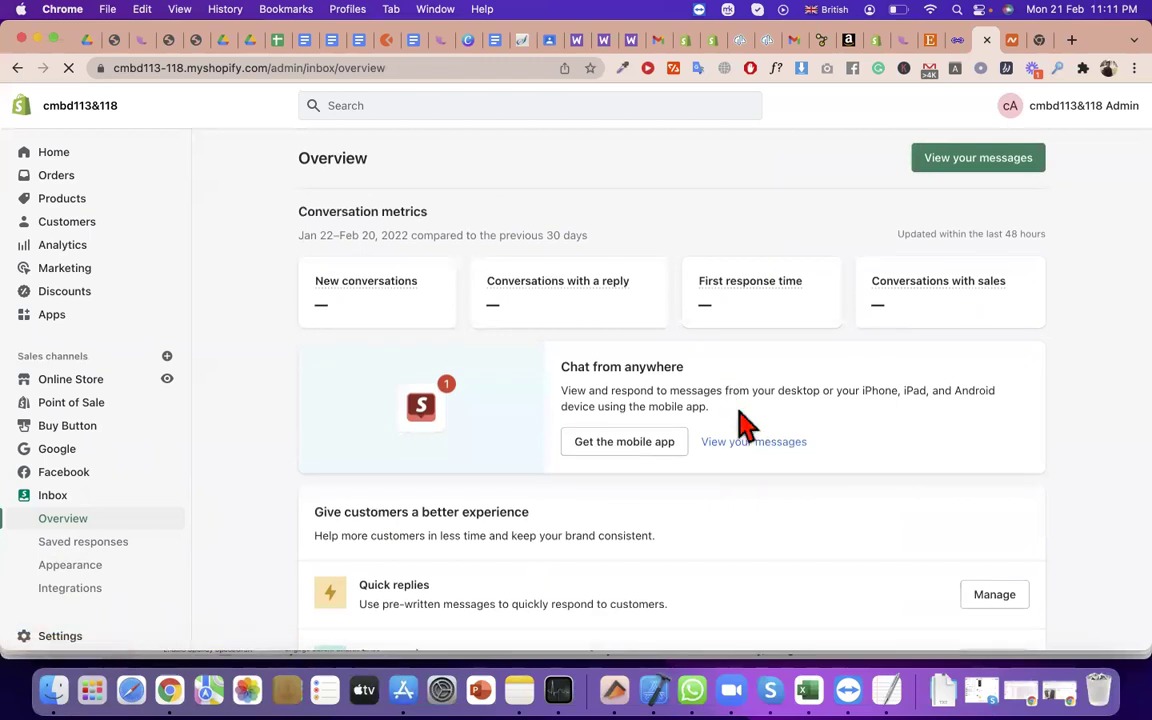
pyautogui.scroll(-10, 543, 489)
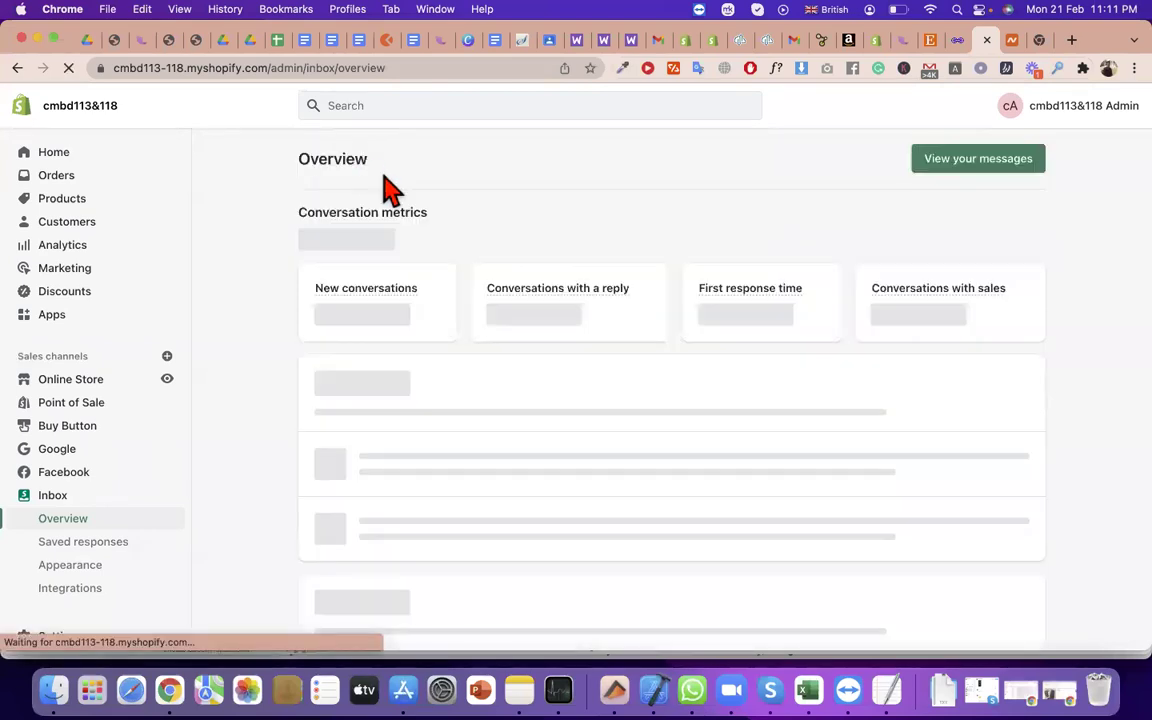
# Reload the Inbox overview, go back, and reopen the Add sales channel dialog
pyautogui.click(166, 356)
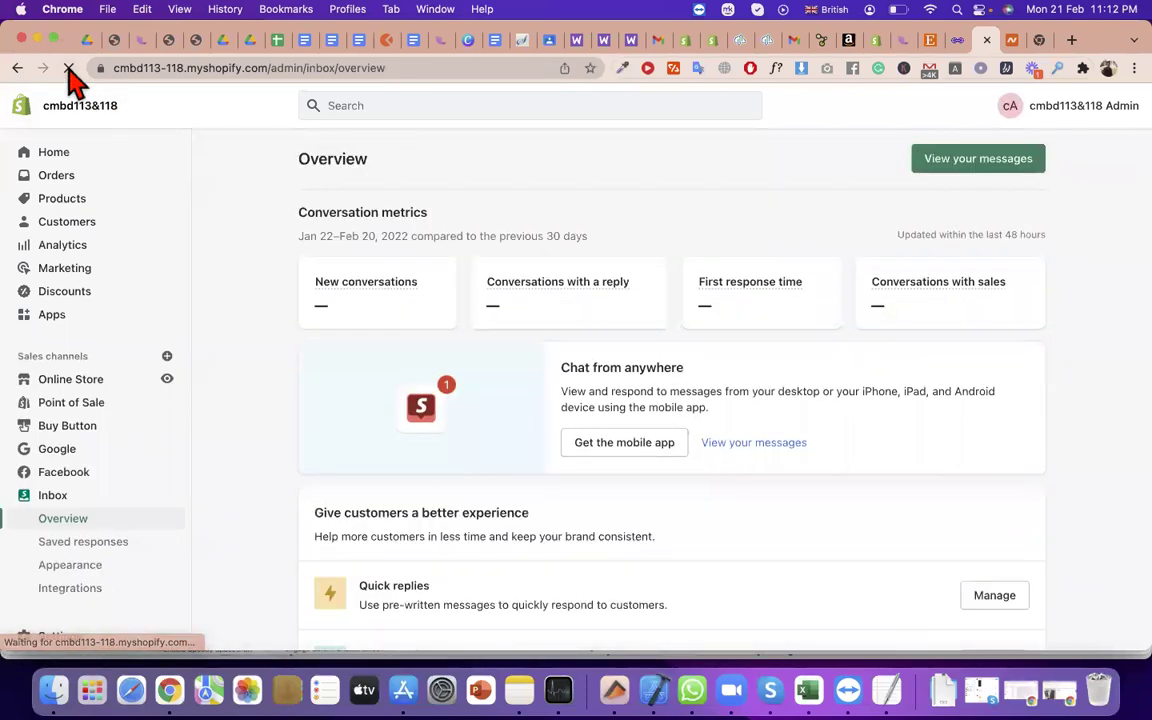
pyautogui.click(68, 67)
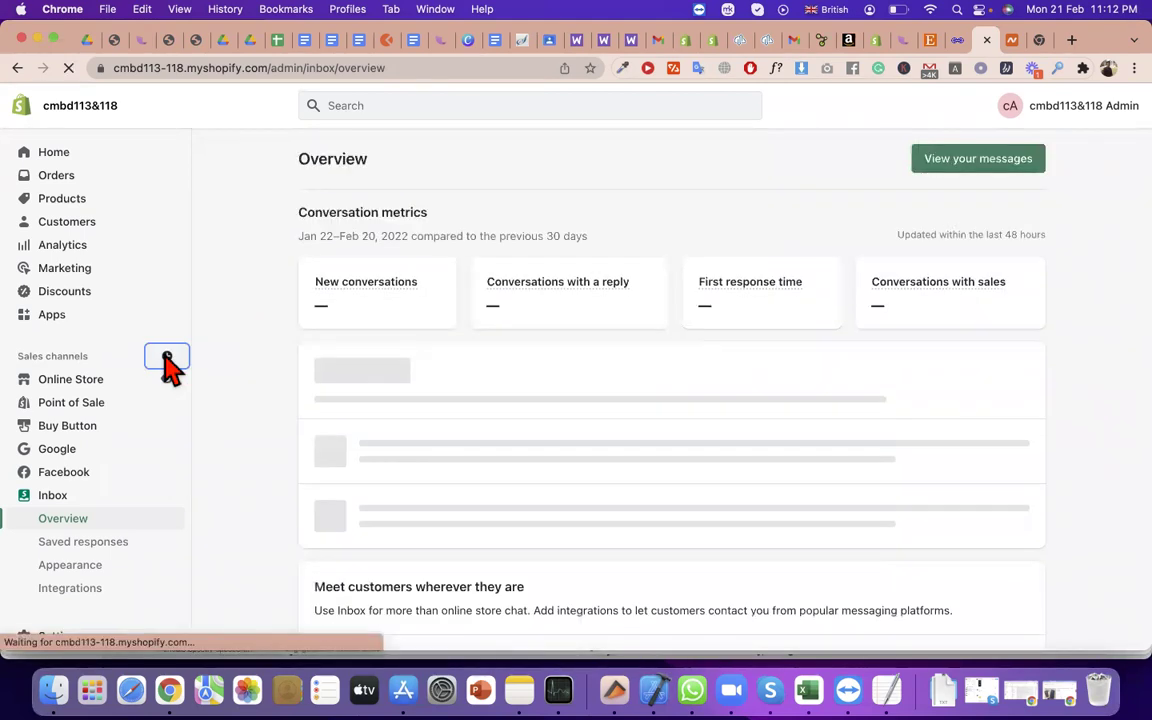
pyautogui.click(167, 357)
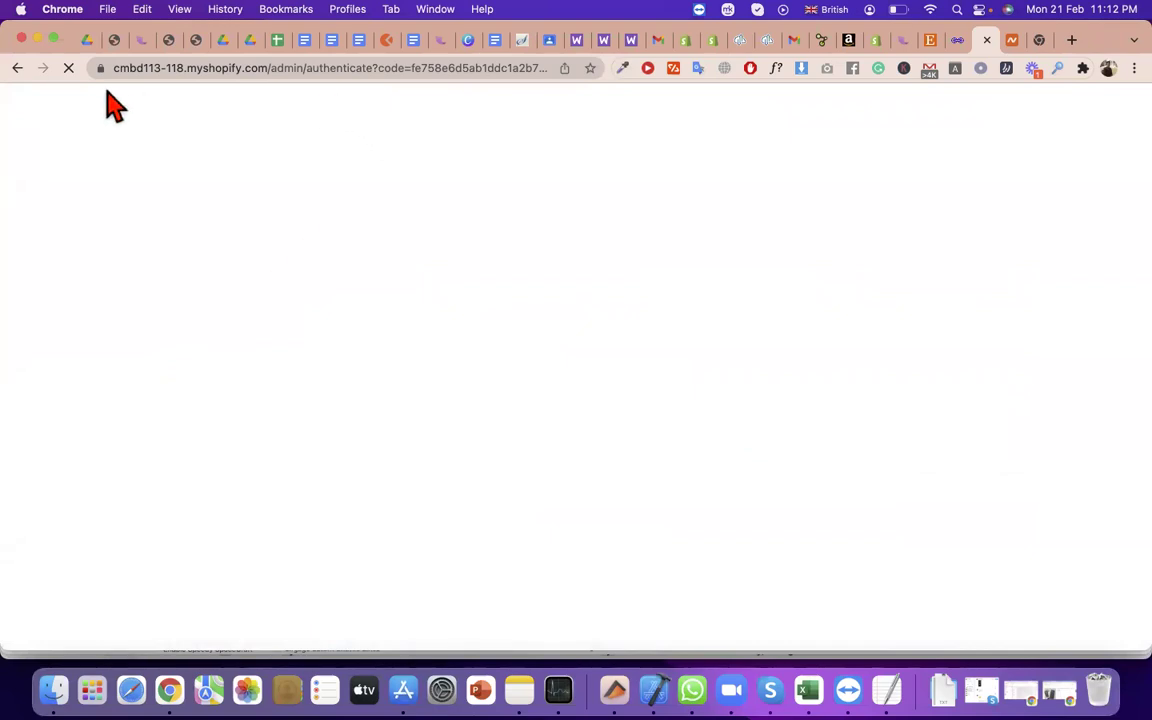
pyautogui.click(18, 69)
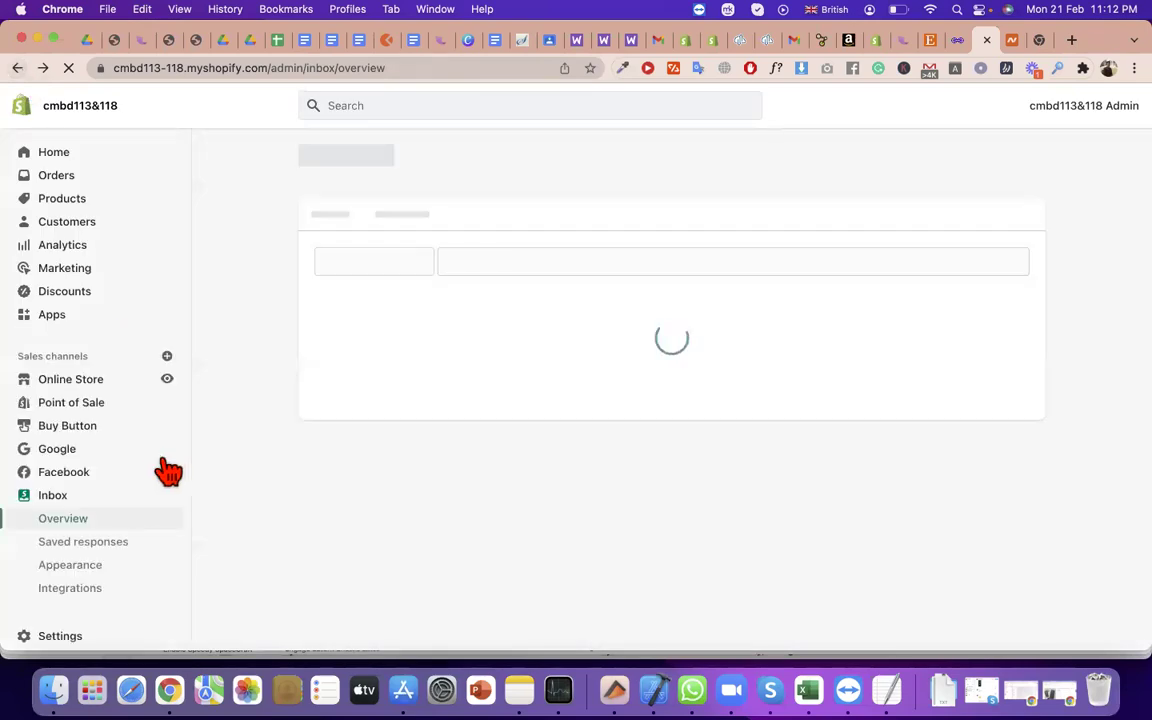
pyautogui.click(167, 358)
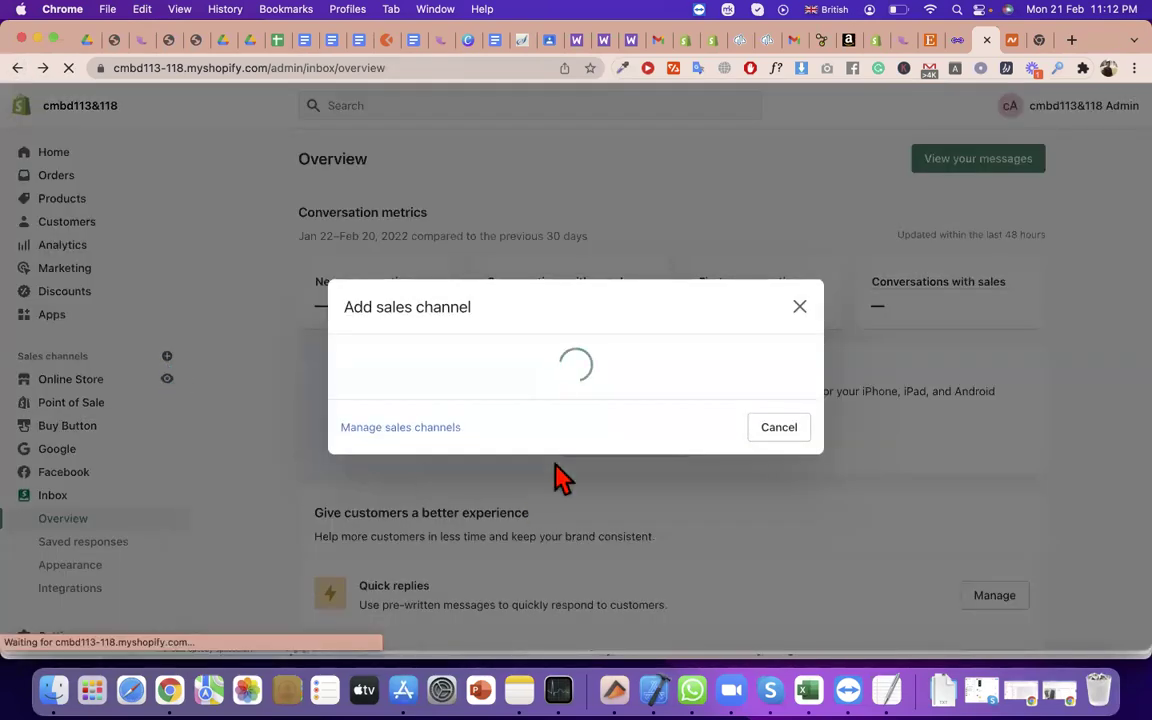
# Open Manage sales channels and scroll the channel list down to Handshake
pyautogui.click(437, 430)
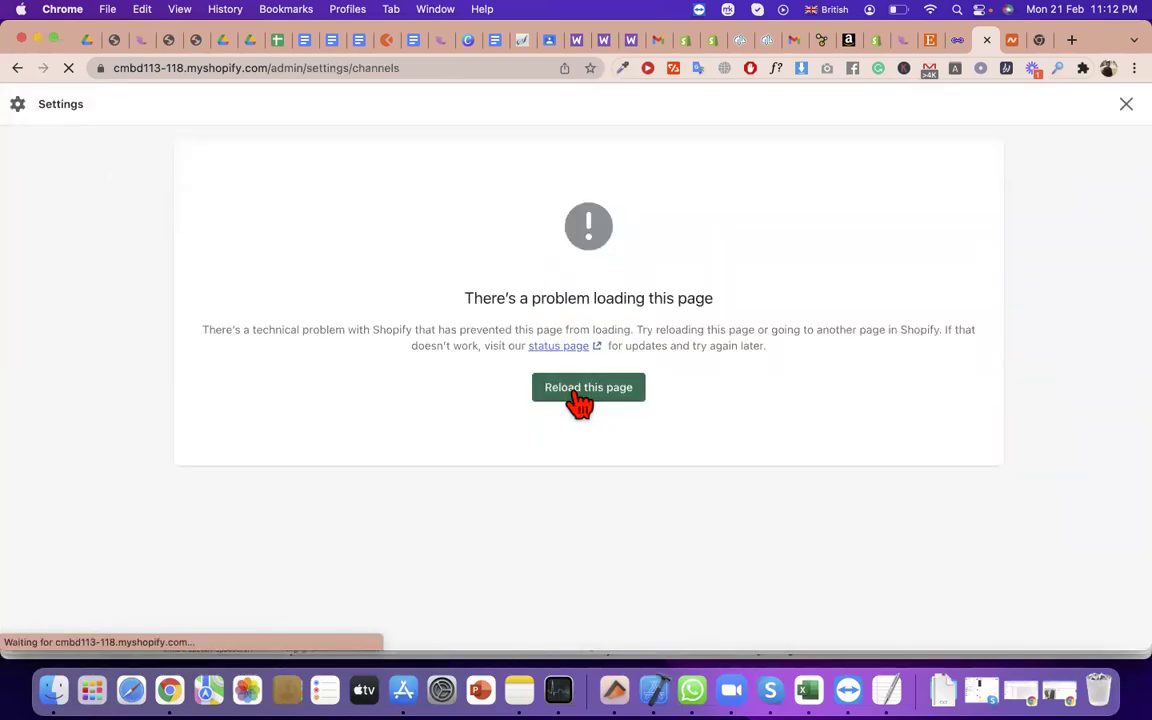
pyautogui.tripleClick(630, 314)
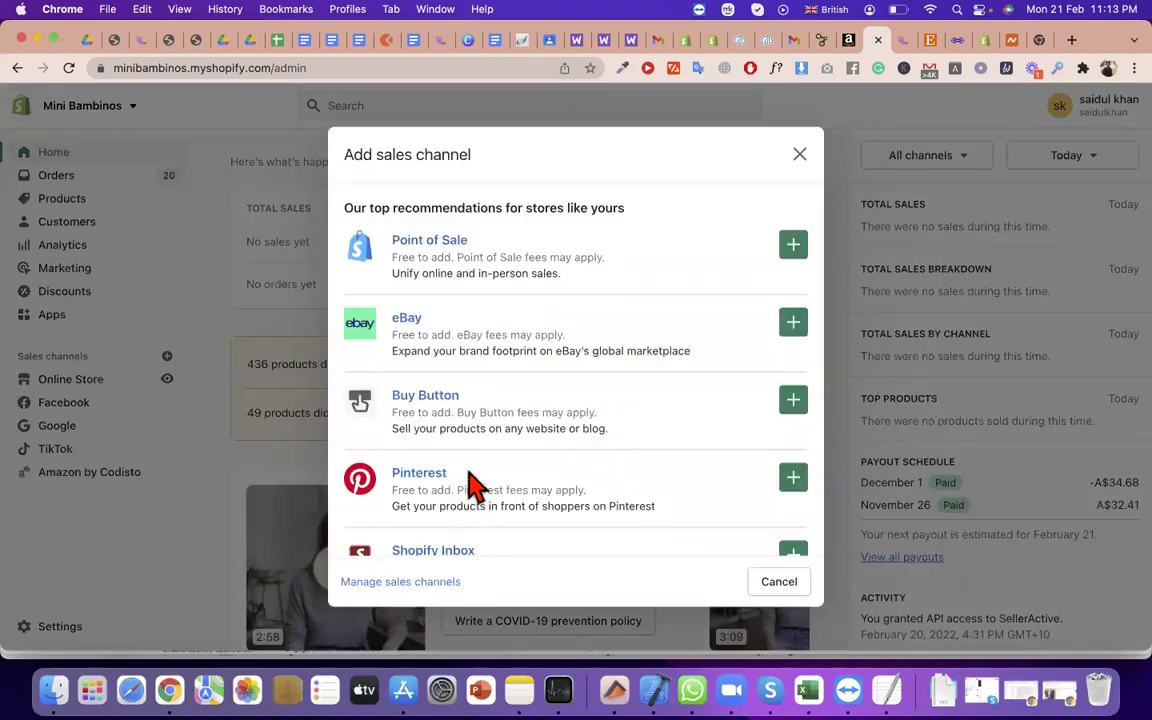
pyautogui.scroll(-2, 425, 238)
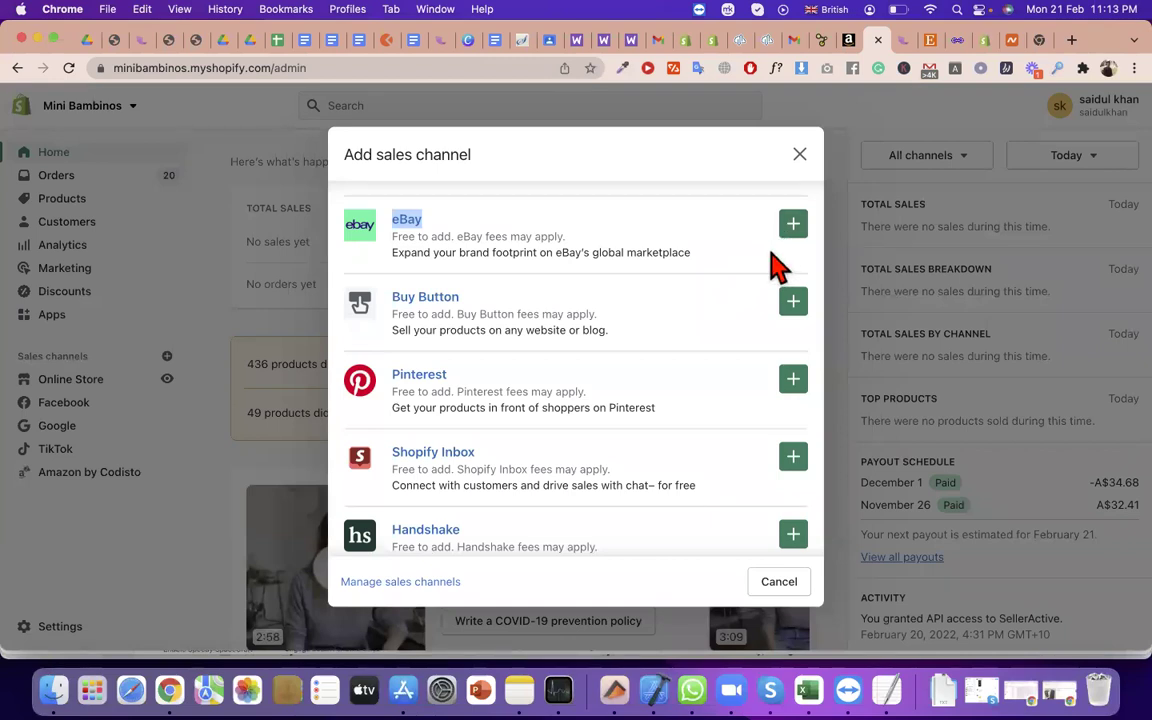
pyautogui.scroll(-1, 640, 328)
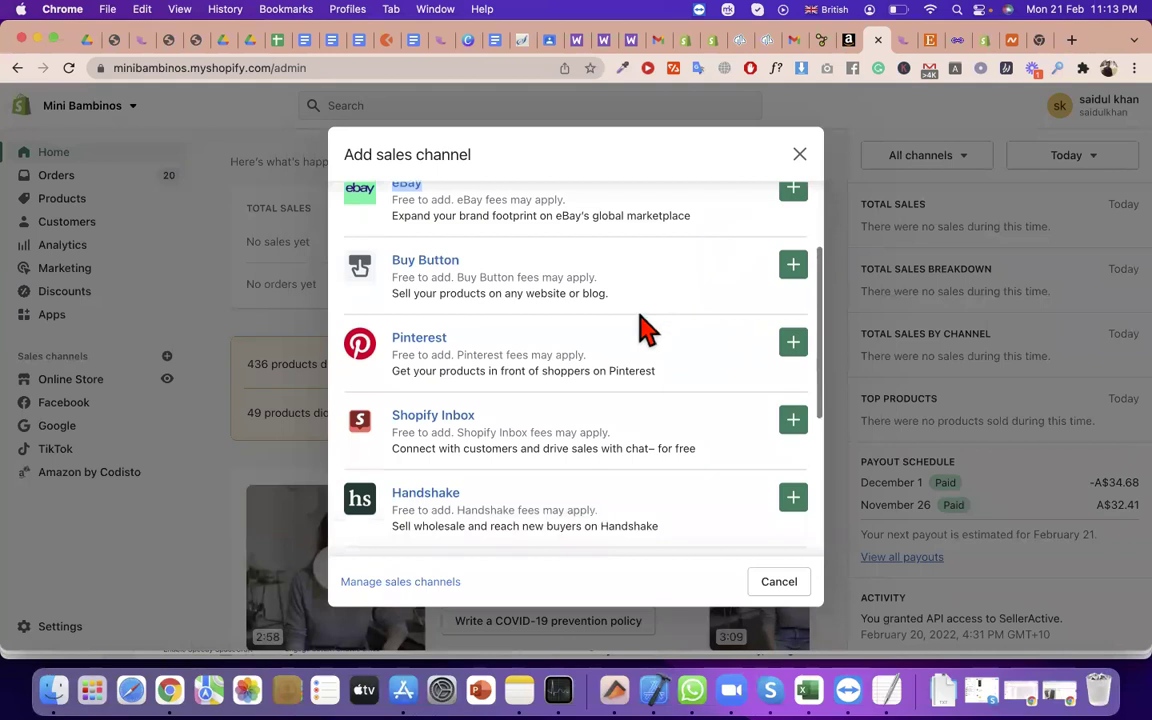
pyautogui.scroll(-4, 790, 355)
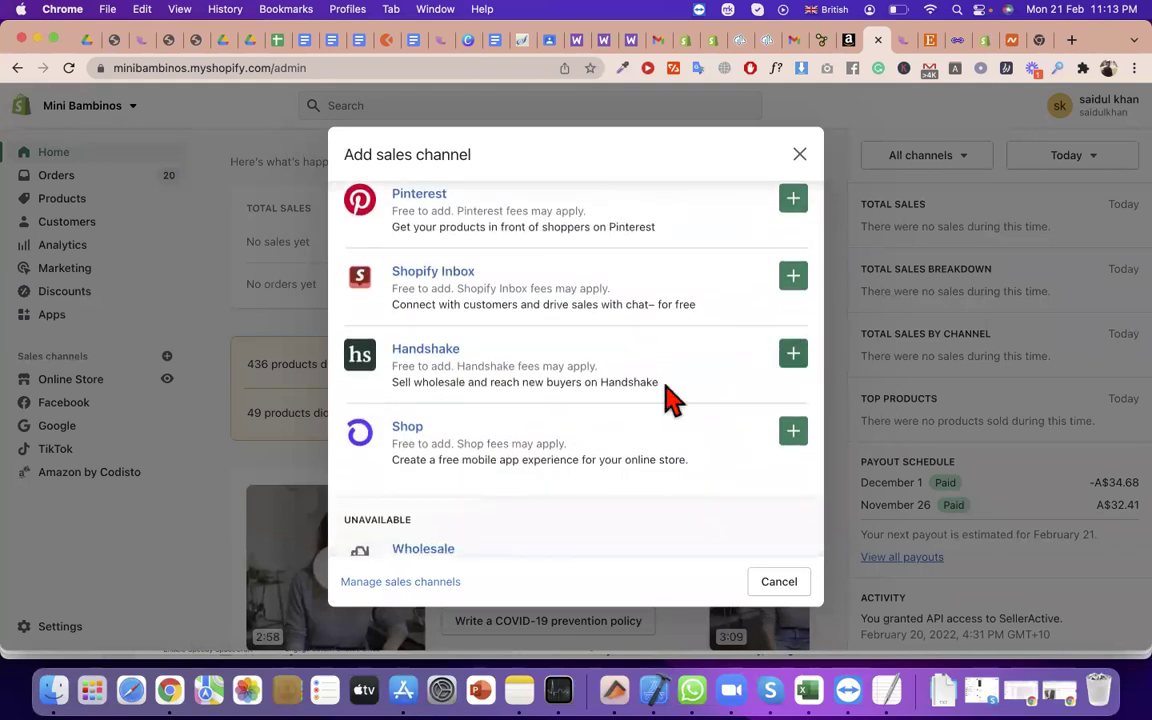
# Copy the name 'Handshake' from its description and paste it into a new tab
pyautogui.tripleClick(548, 384)
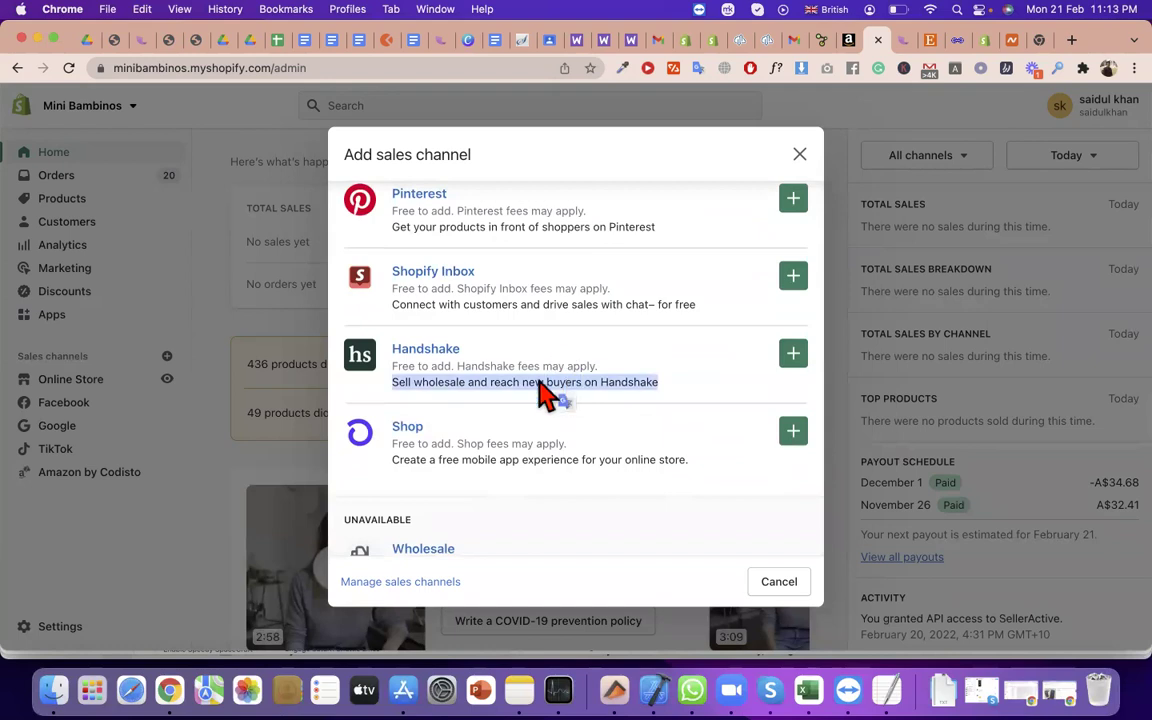
pyautogui.doubleClick(441, 384)
pyautogui.click(618, 396)
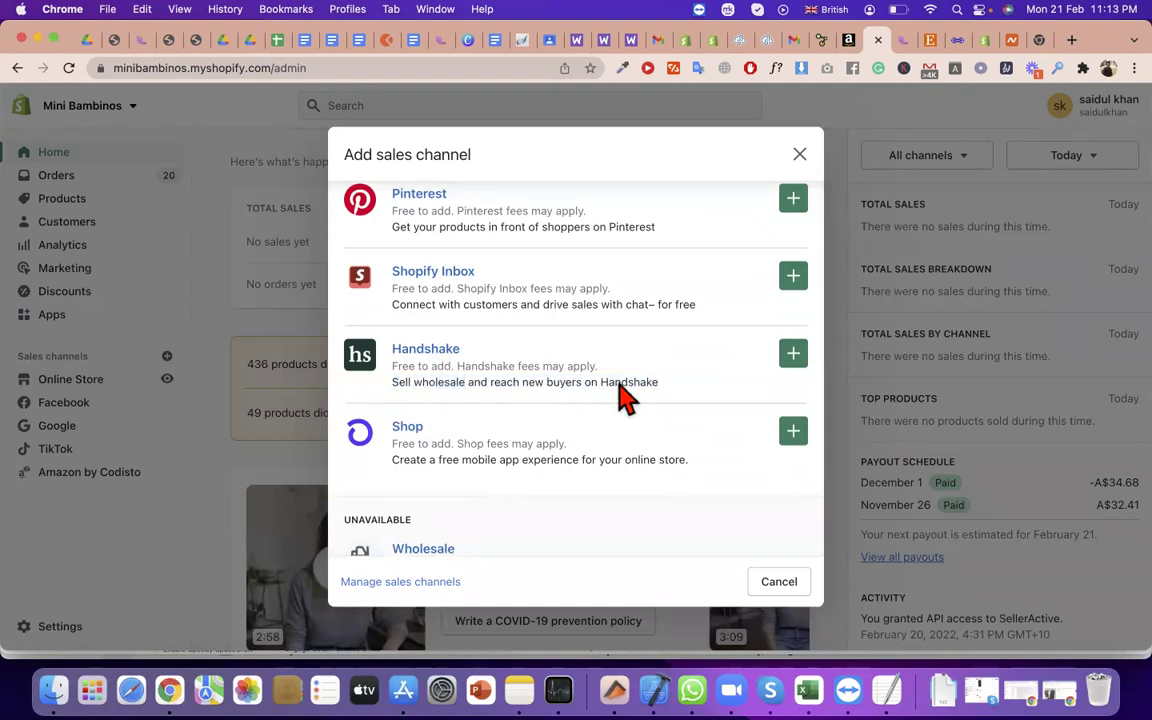
pyautogui.doubleClick(618, 385)
pyautogui.press('super+c')
pyautogui.press('super+t')
pyautogui.press('super+v')
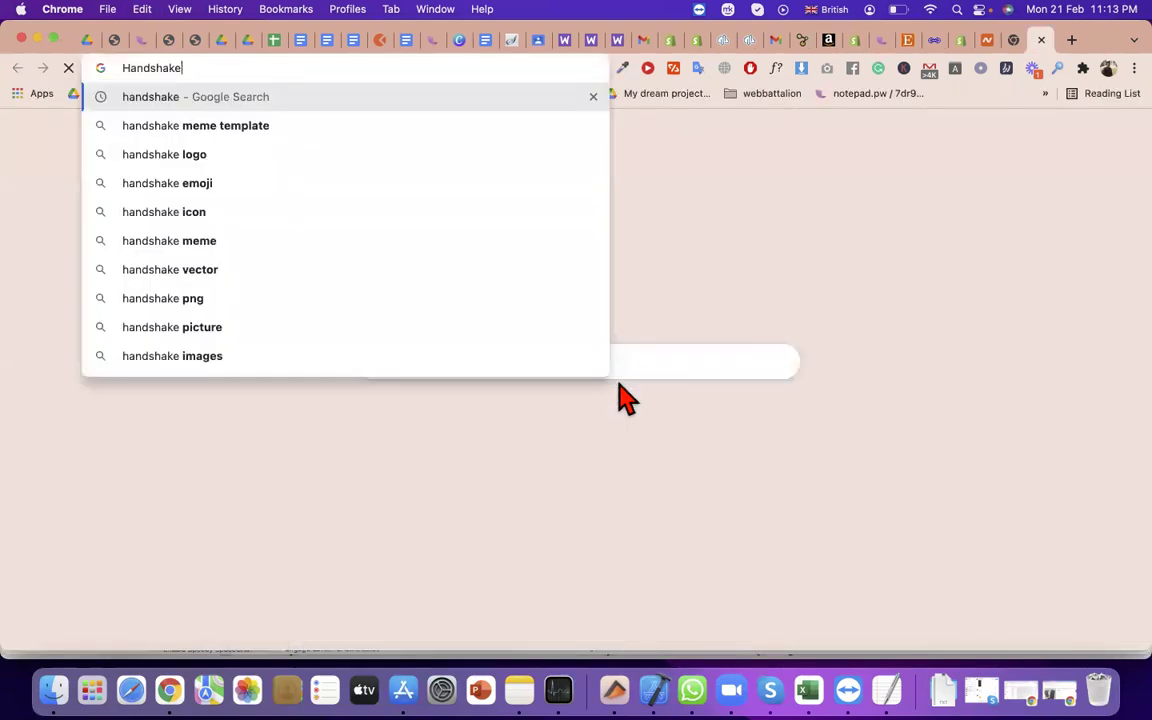
# Search Google for Handshake, visit the student sign-up site, then back out to results
pyautogui.press('Return')
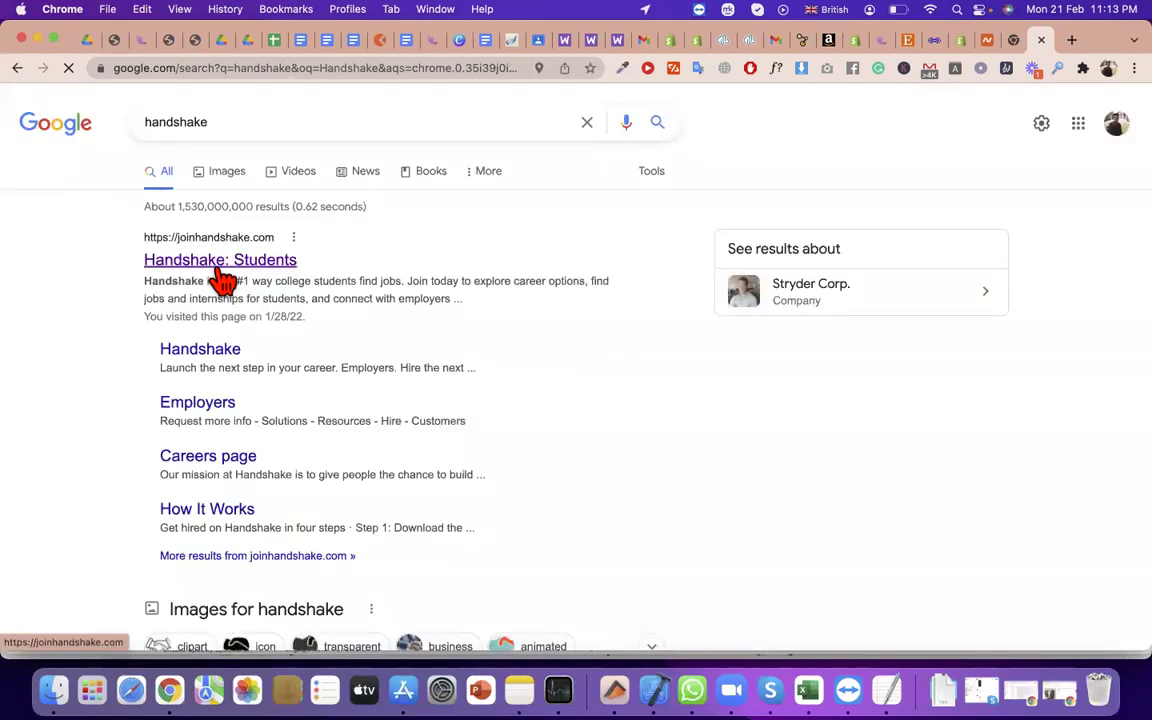
pyautogui.click(218, 268)
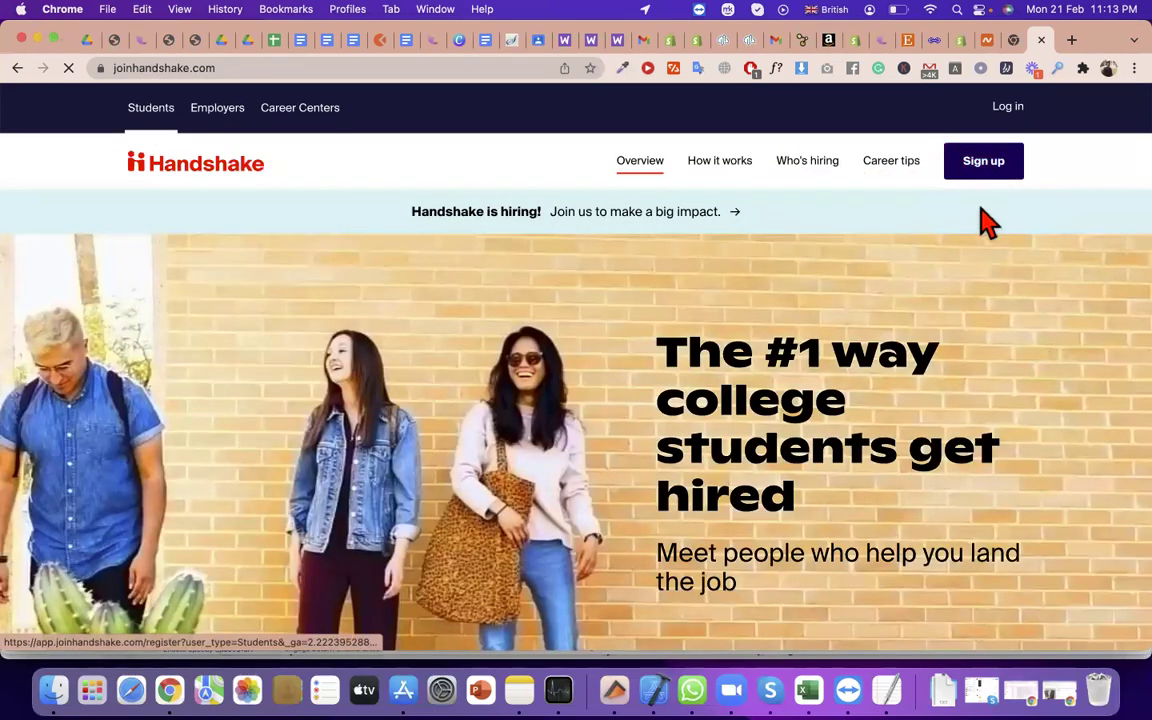
pyautogui.click(985, 172)
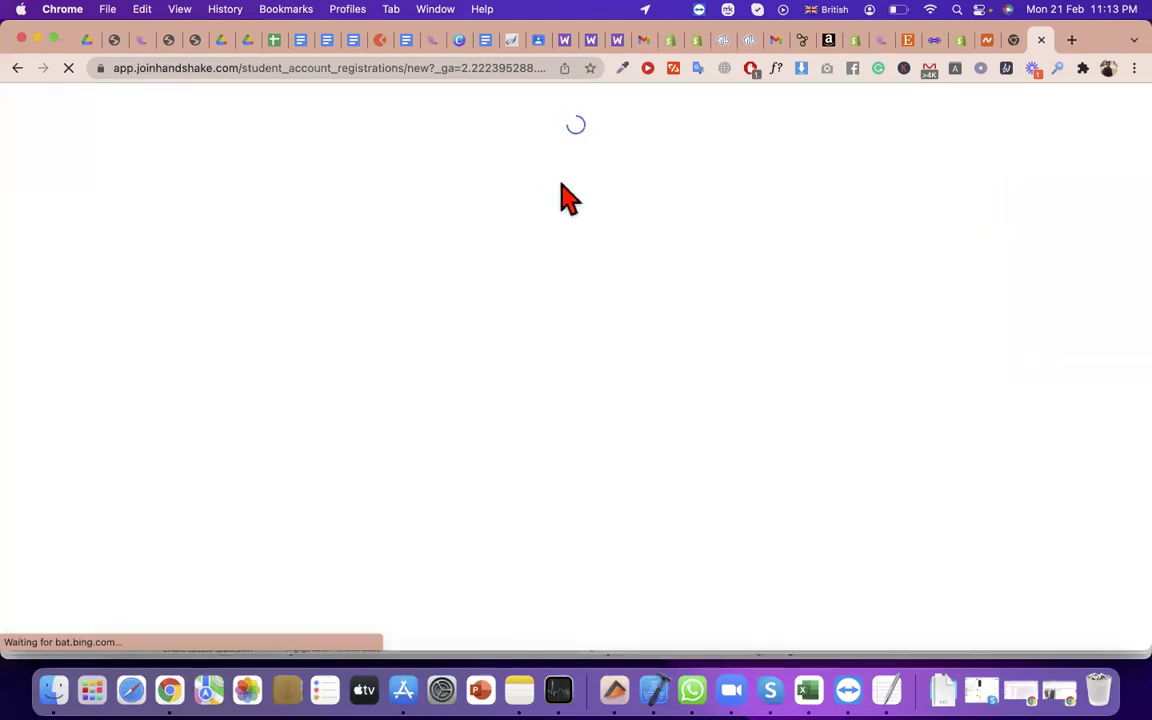
pyautogui.click(720, 455)
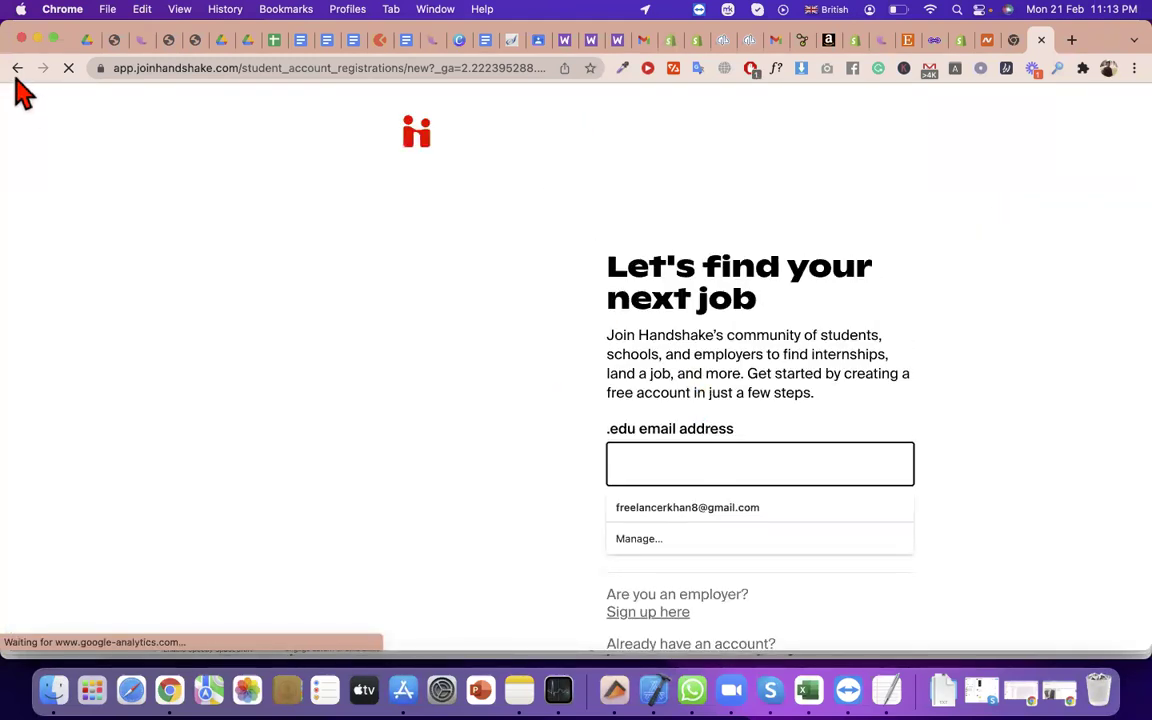
pyautogui.click(17, 70)
pyautogui.click(17, 67)
# Refine the search to 'handshake marketplace' using the suggestion list
pyautogui.scroll(-5, 404, 370)
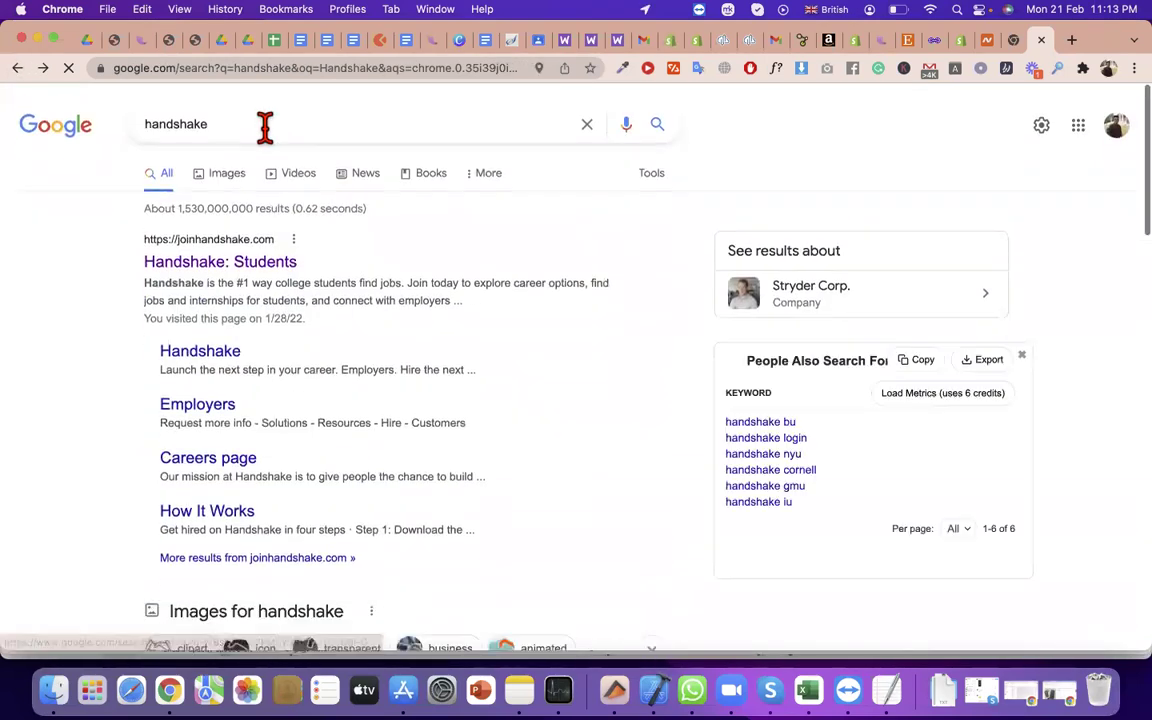
pyautogui.click(265, 123)
pyautogui.write('ma')
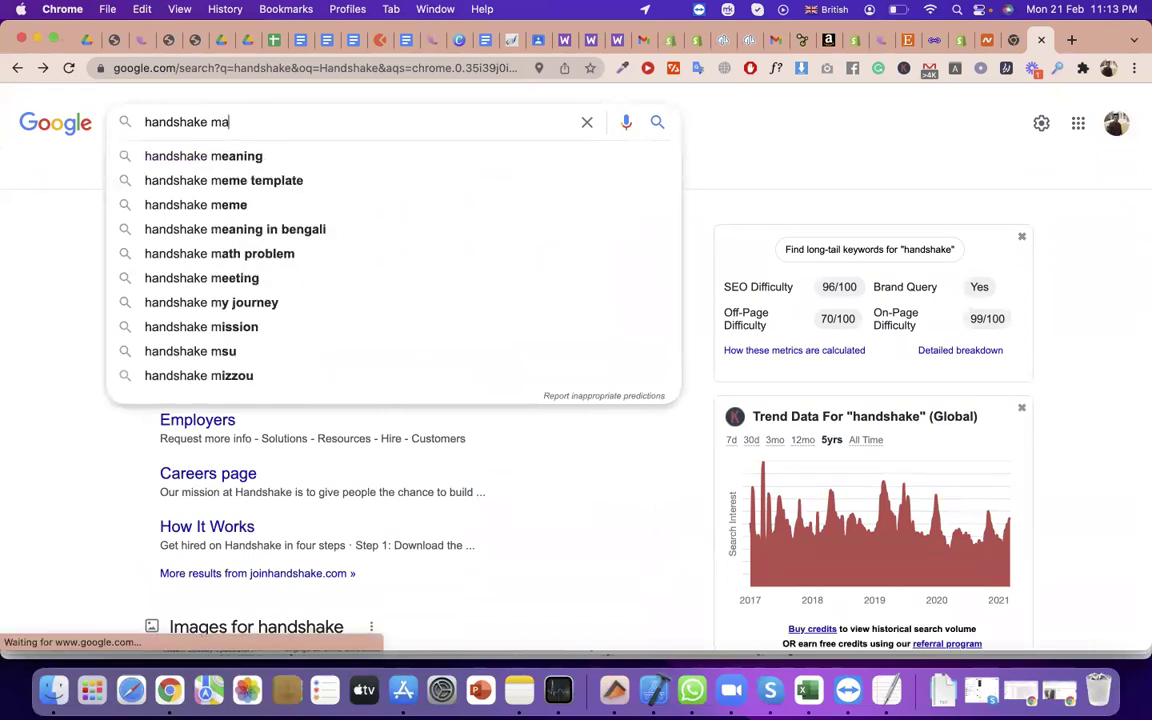
pyautogui.write('rket')
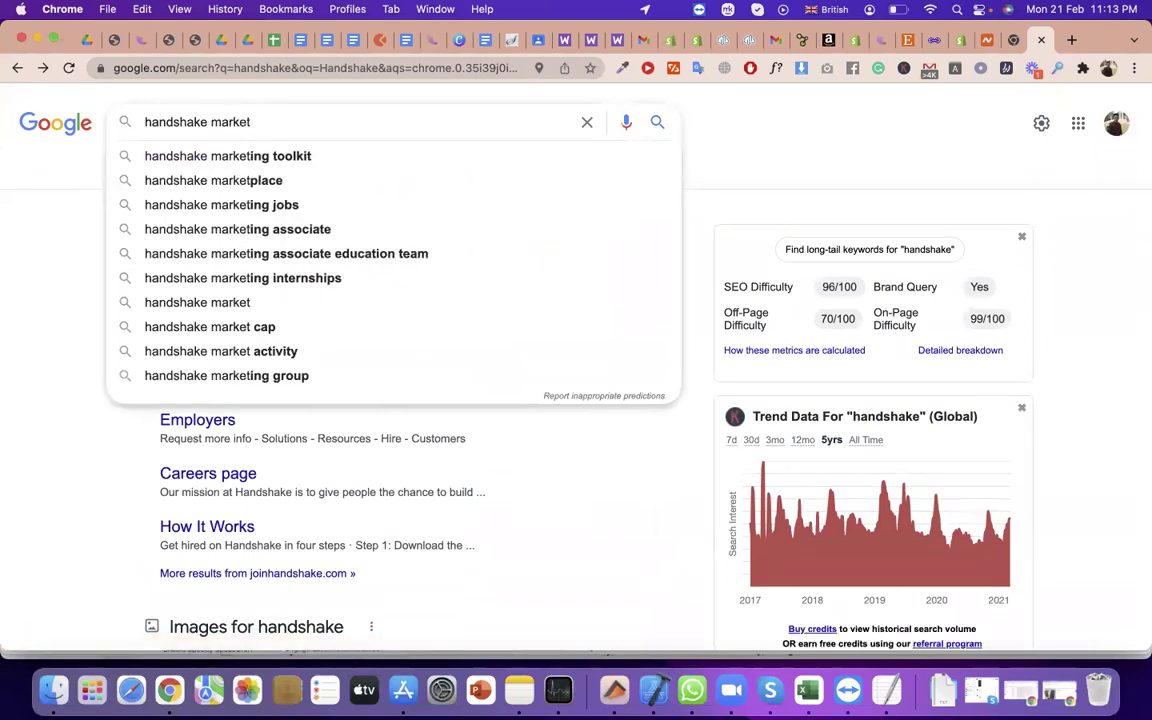
pyautogui.click(258, 181)
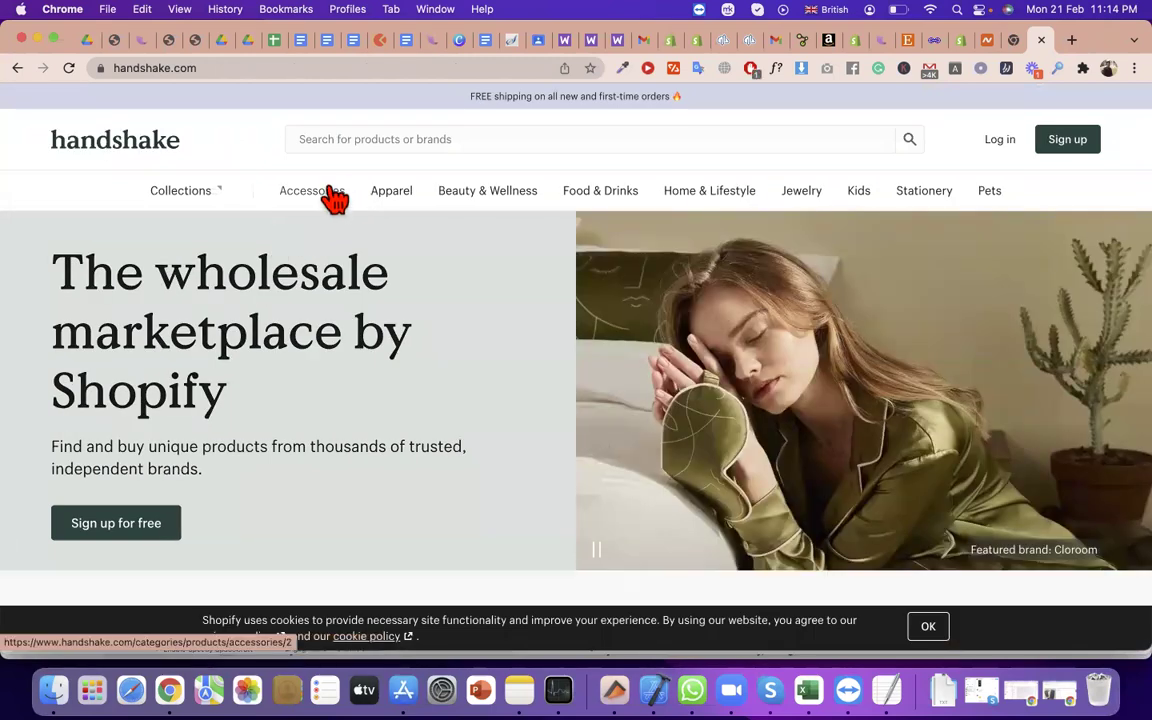
# Open the Apparel category on handshake.com to see its 10000+ product results
pyautogui.click(389, 205)
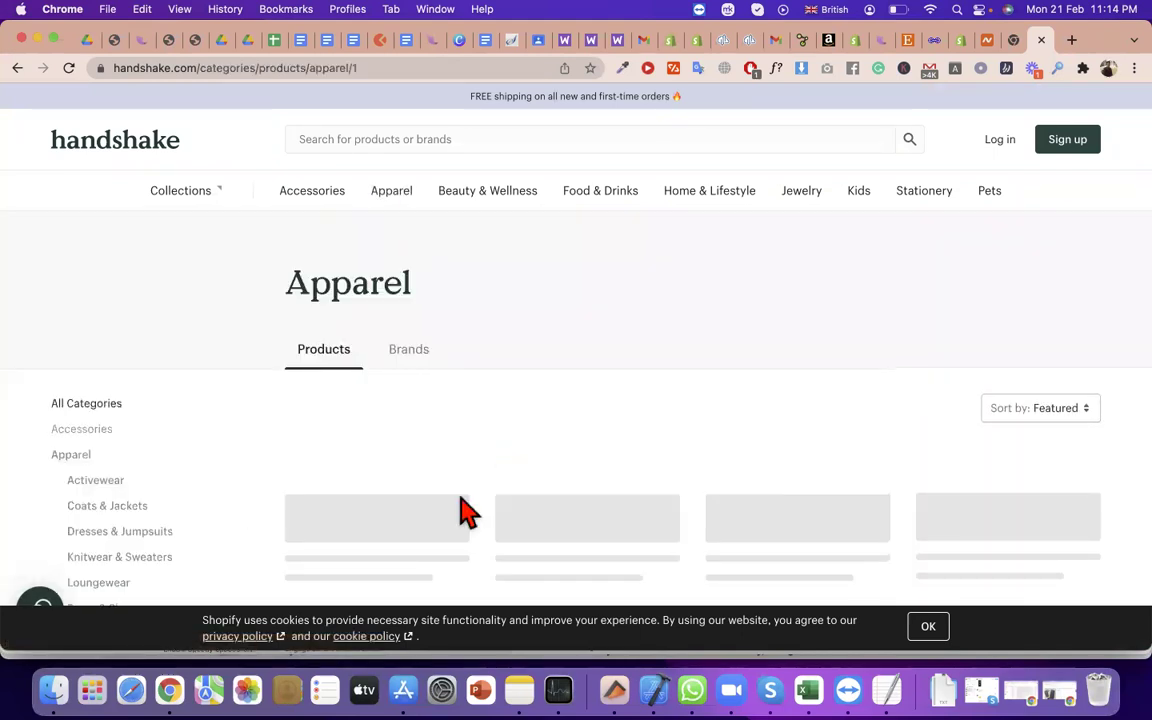
pyautogui.scroll(-1, 468, 510)
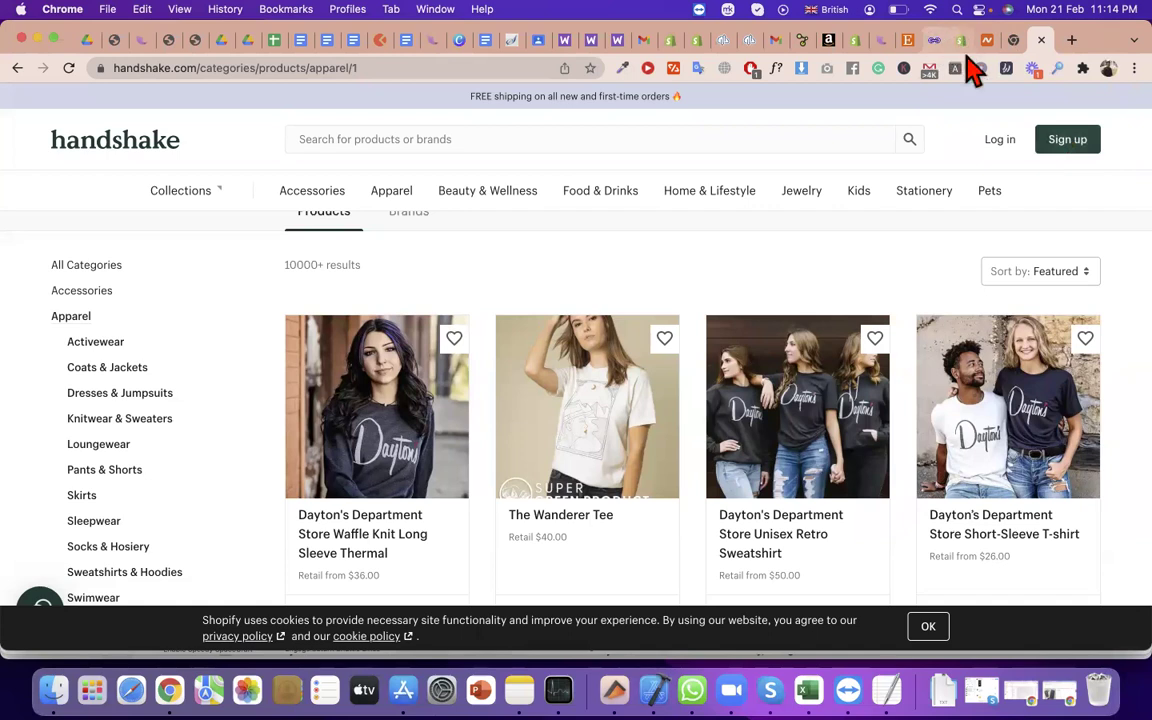
# Add Handshake from Settings > Sales channels and approve it, reaching its unavailable-outside-US notice
pyautogui.click(961, 40)
pyautogui.scroll(-2, 812, 482)
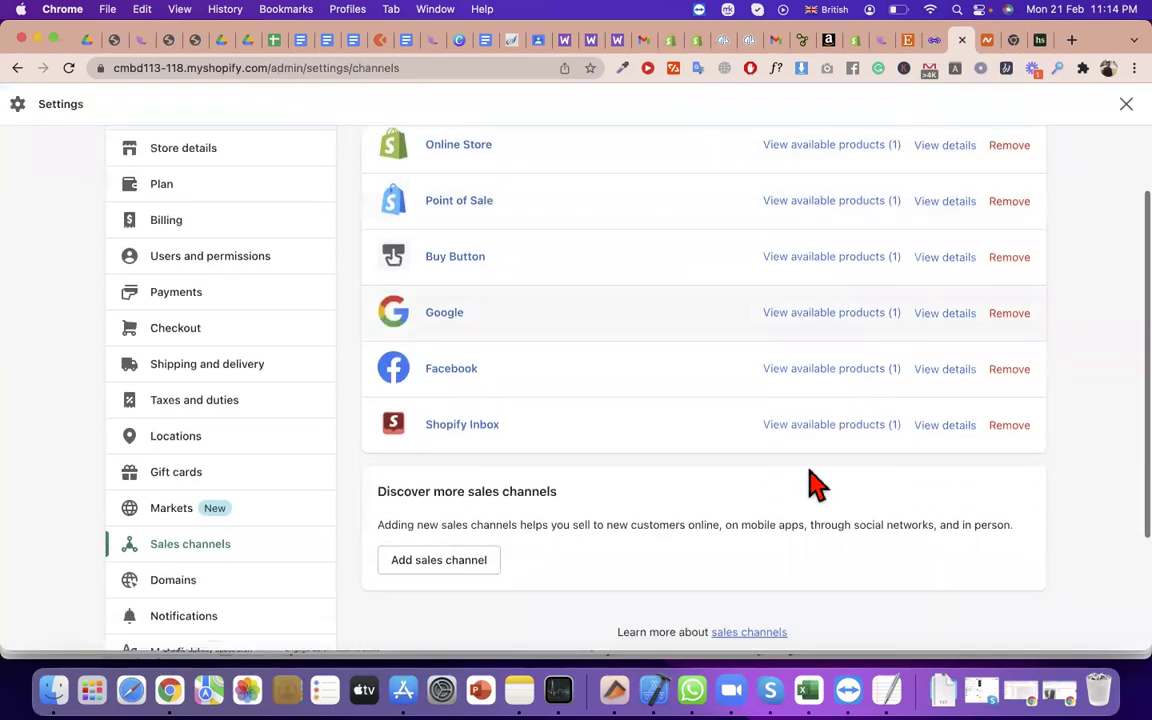
pyautogui.click(477, 561)
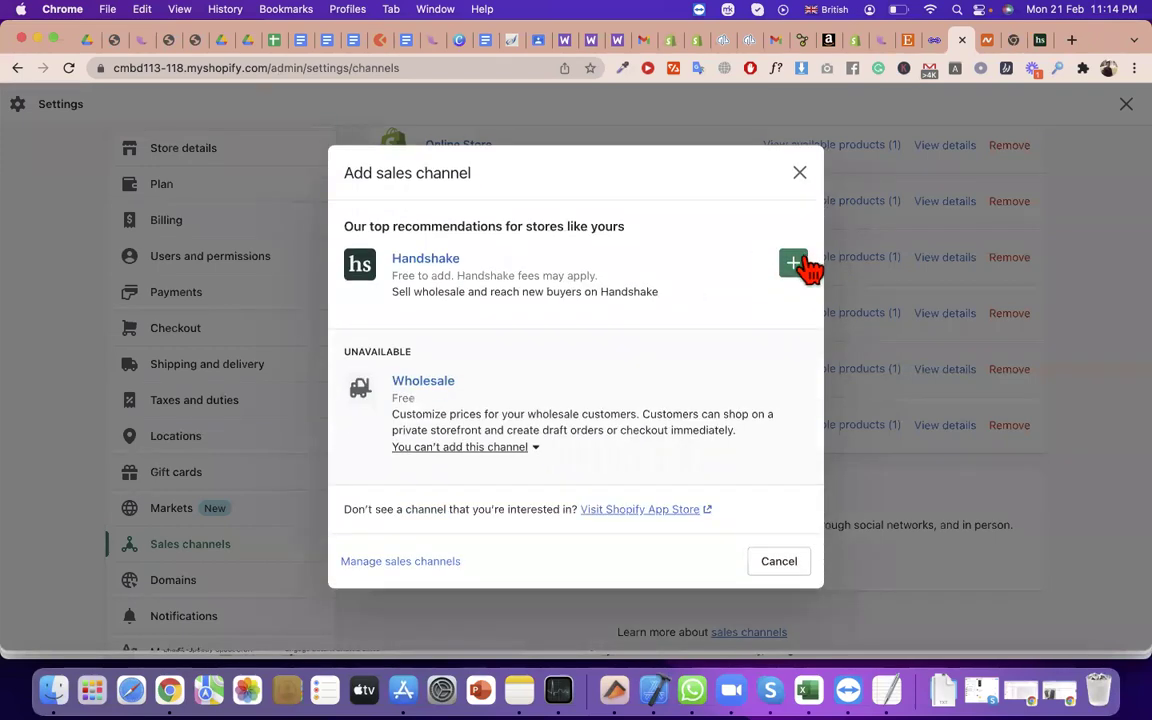
pyautogui.click(794, 264)
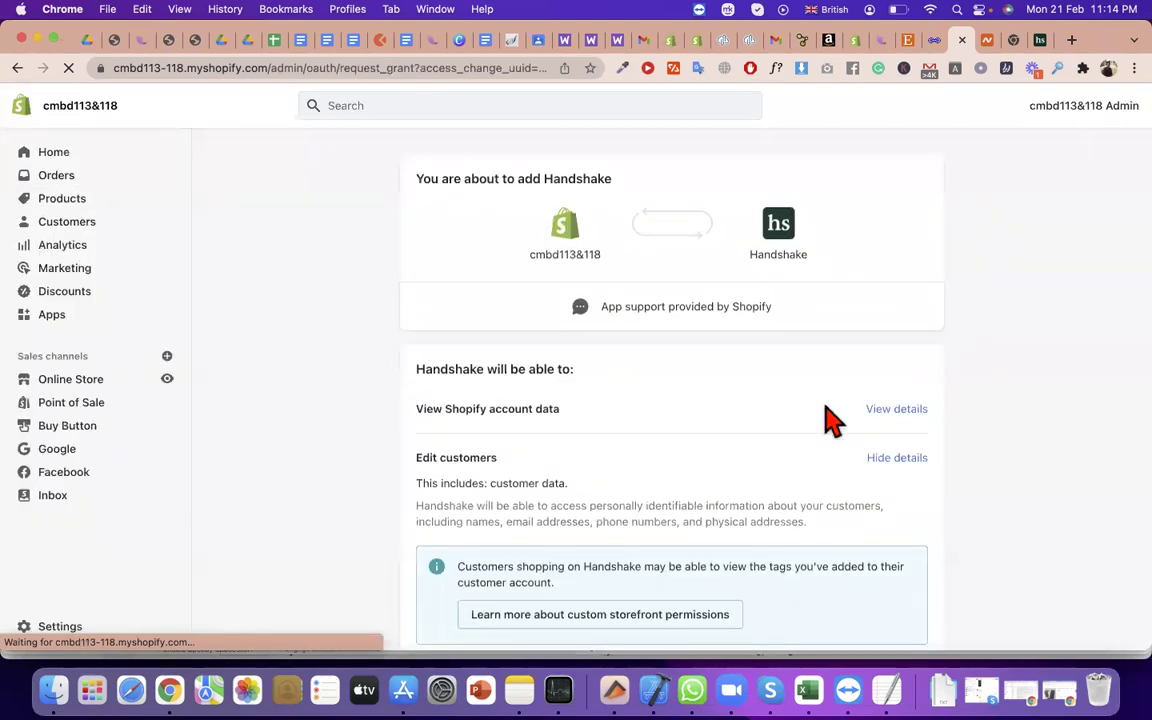
pyautogui.scroll(-10, 823, 417)
pyautogui.click(900, 640)
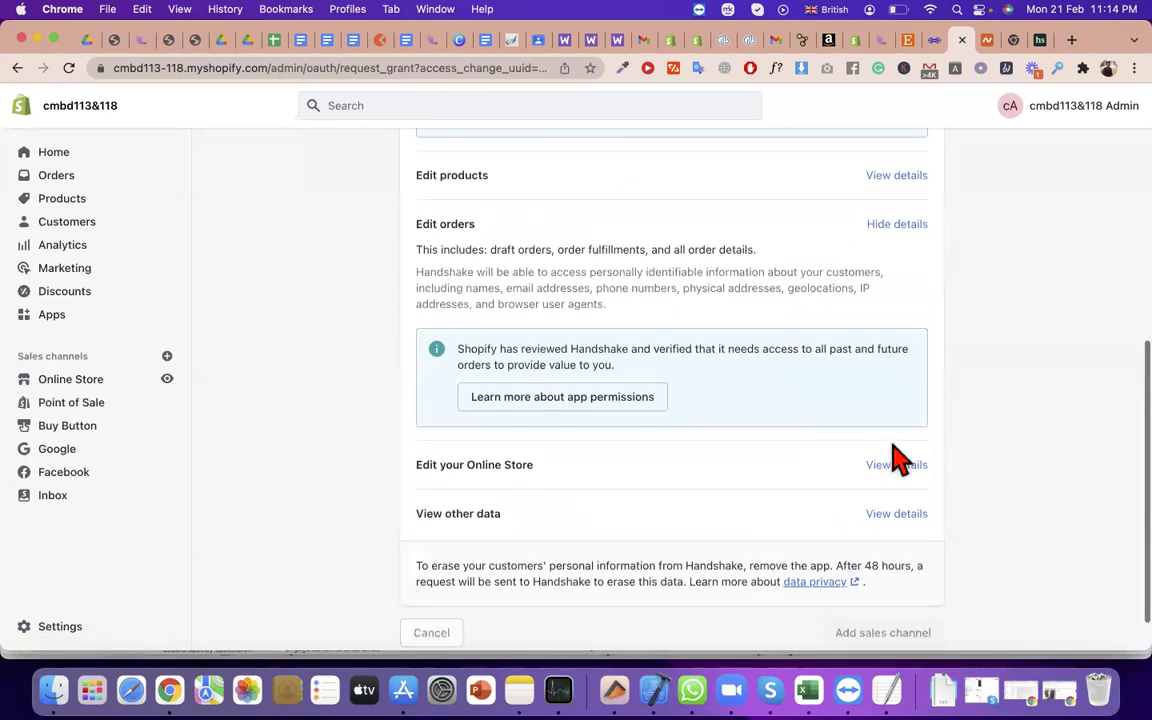
pyautogui.scroll(4, 892, 458)
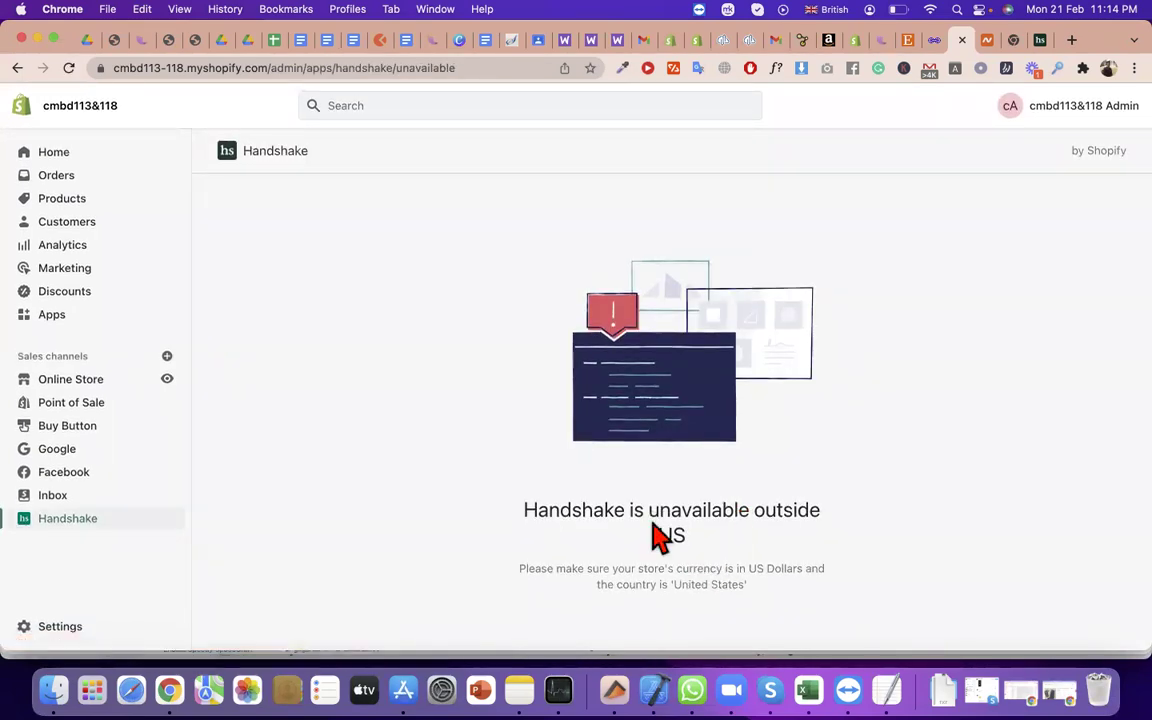
pyautogui.moveTo(650, 511); pyautogui.dragTo(779, 511)
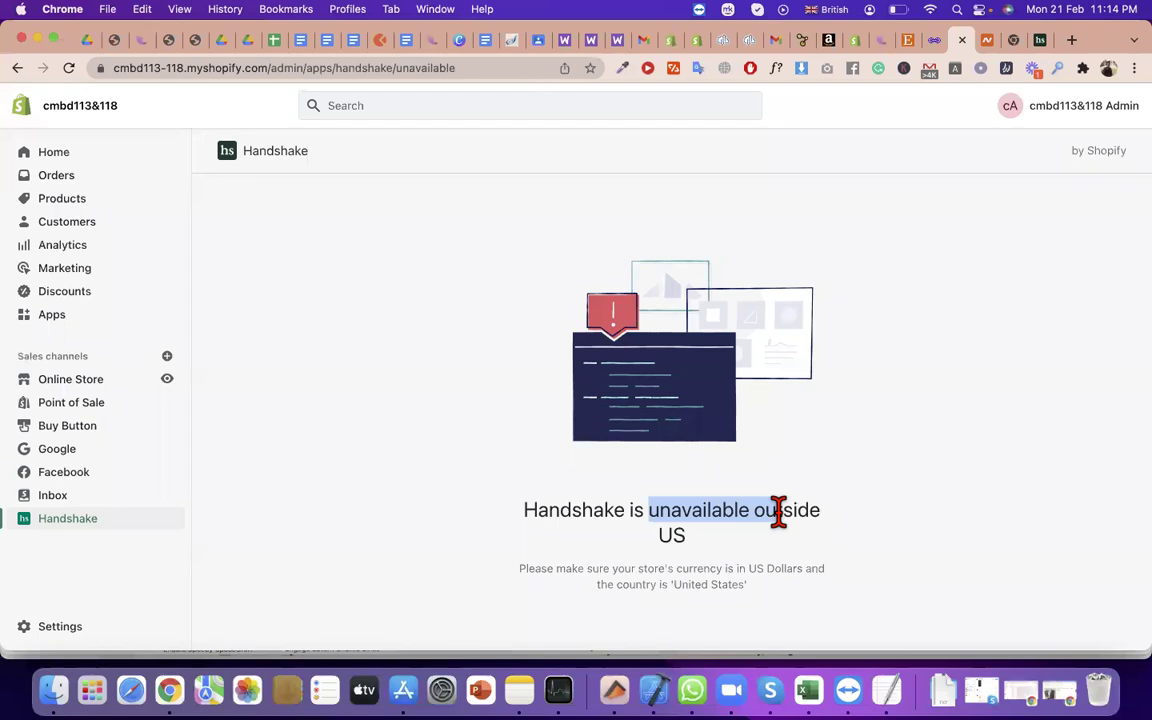
# In the Mini Bambinos store, scroll through the addable channels such as eBay, then close the list
pyautogui.click(858, 40)
pyautogui.scroll(2, 500, 400)
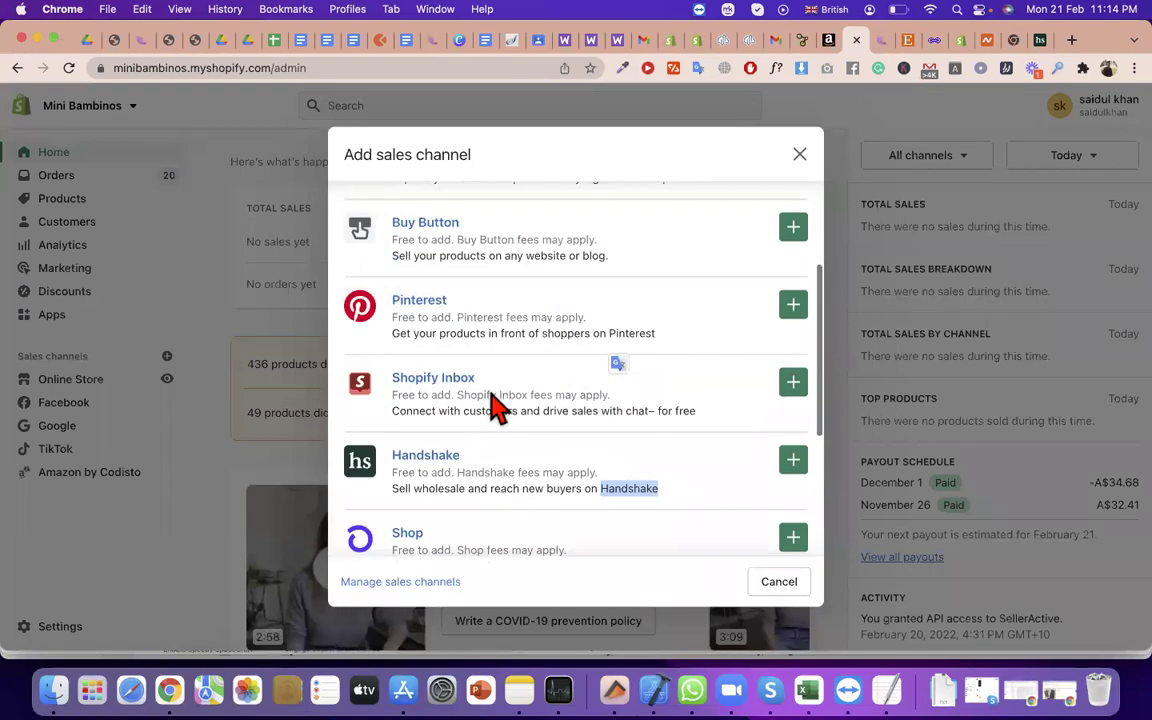
pyautogui.scroll(4, 497, 405)
pyautogui.doubleClick(405, 320)
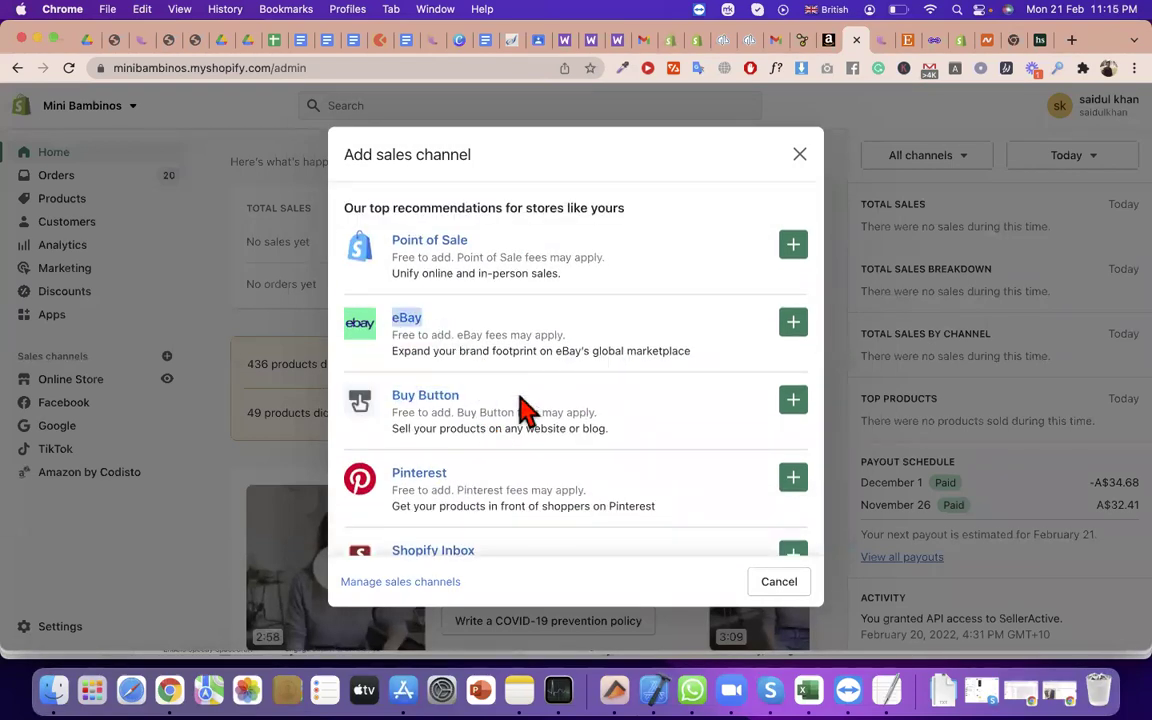
pyautogui.scroll(-3, 524, 406)
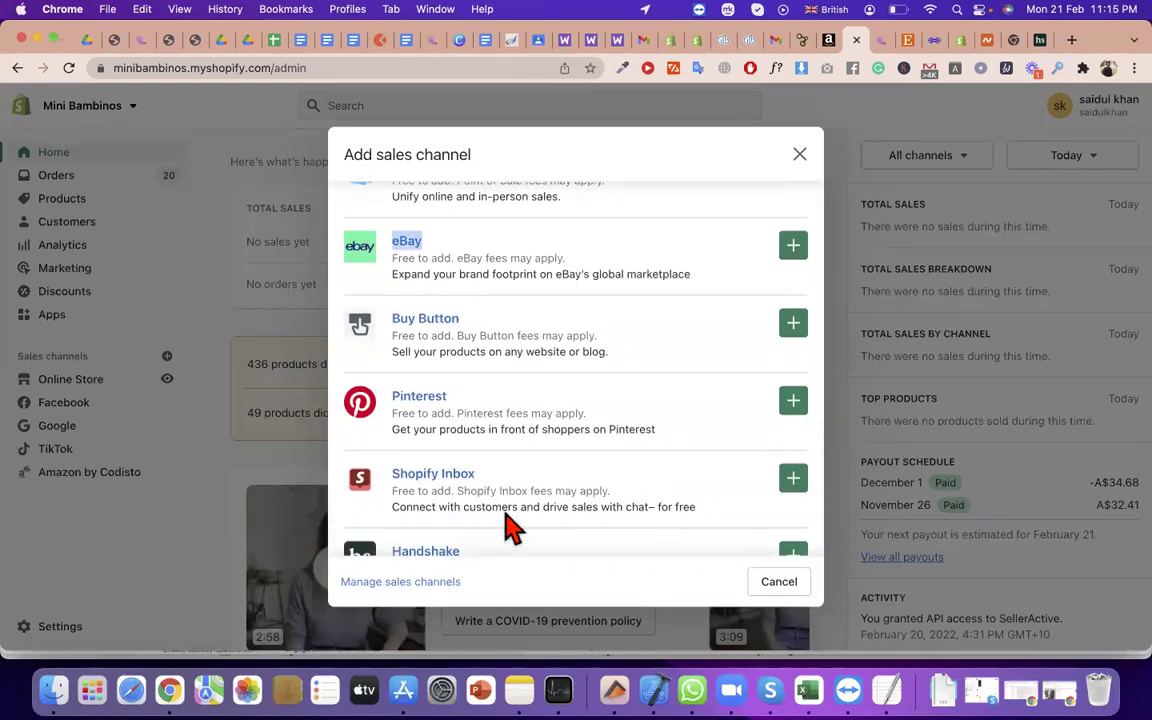
pyautogui.scroll(-2, 490, 480)
pyautogui.scroll(-5, 470, 432)
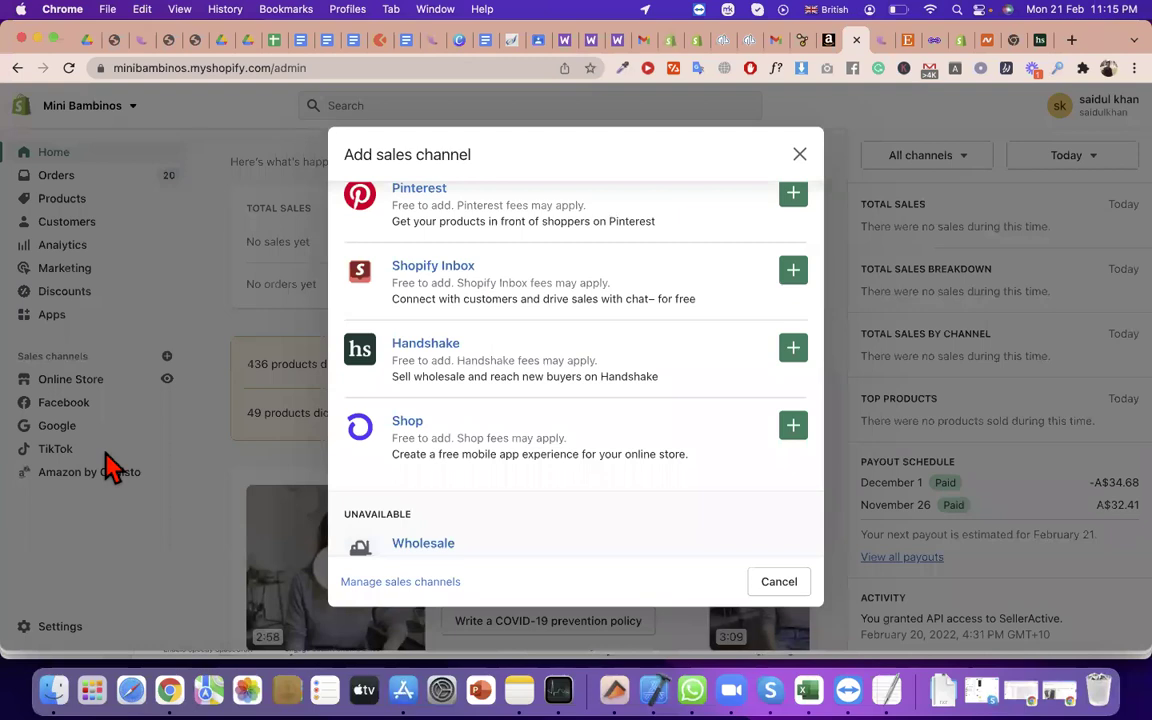
pyautogui.click(800, 154)
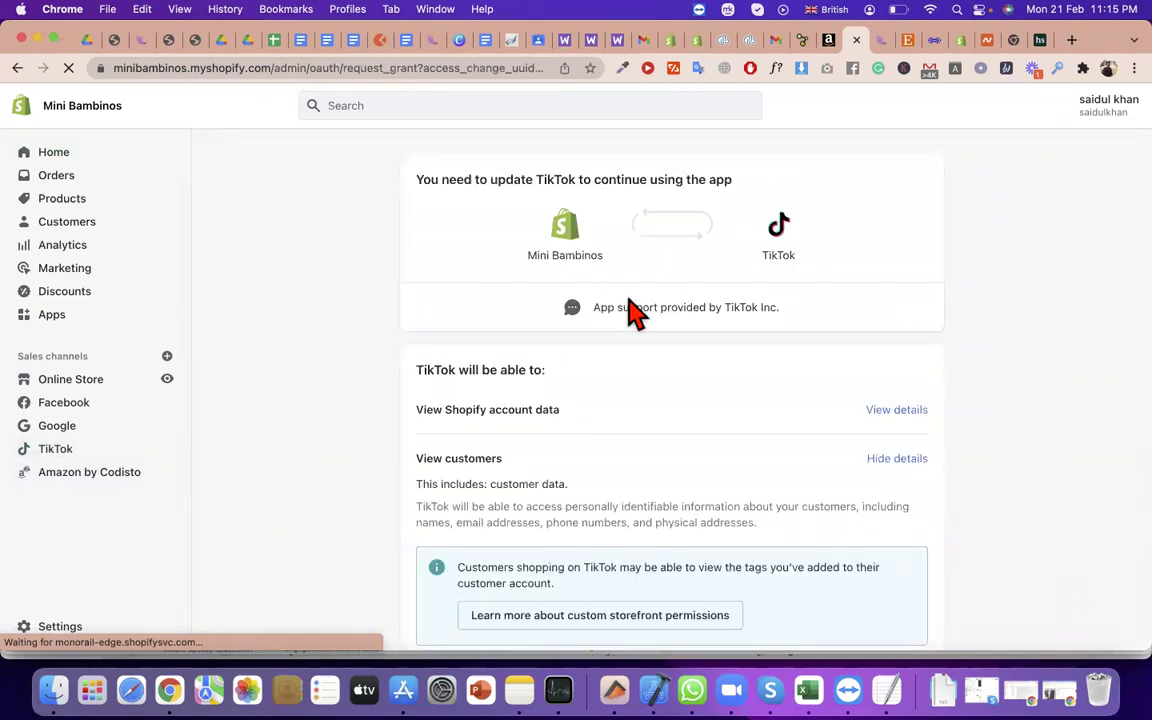
# Read through the TikTok permissions page, noting the data-erasure paragraph and its hours timeframe
pyautogui.scroll(-10, 680, 375)
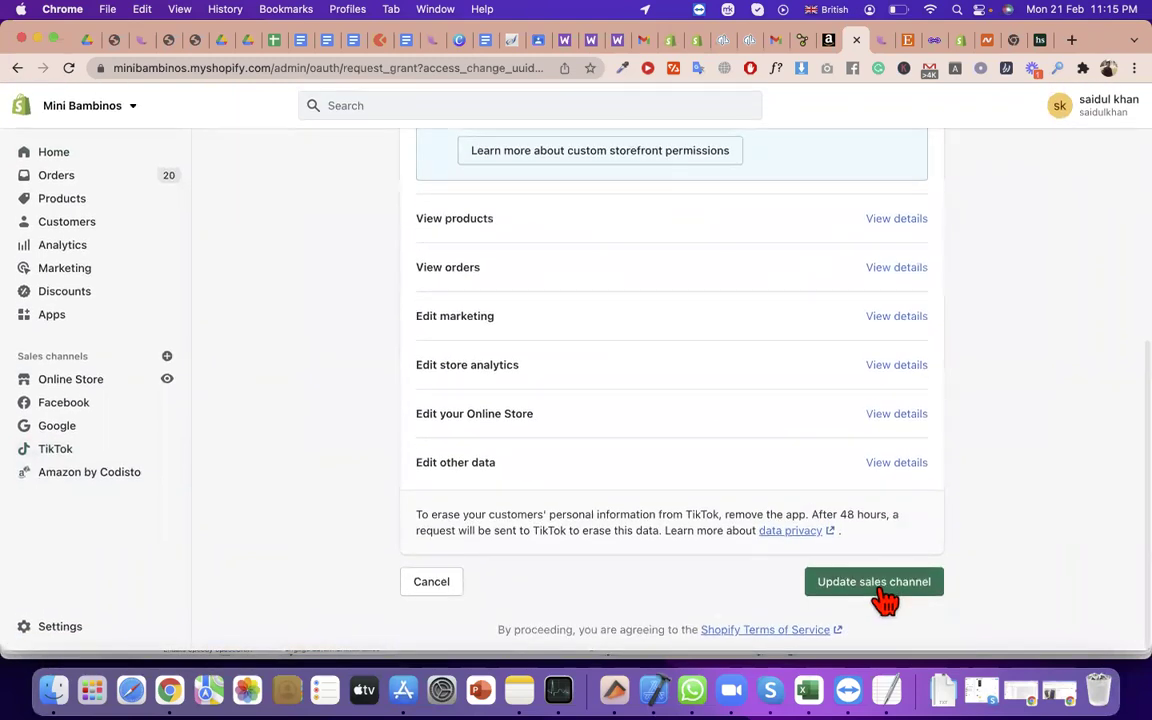
pyautogui.tripleClick(599, 514)
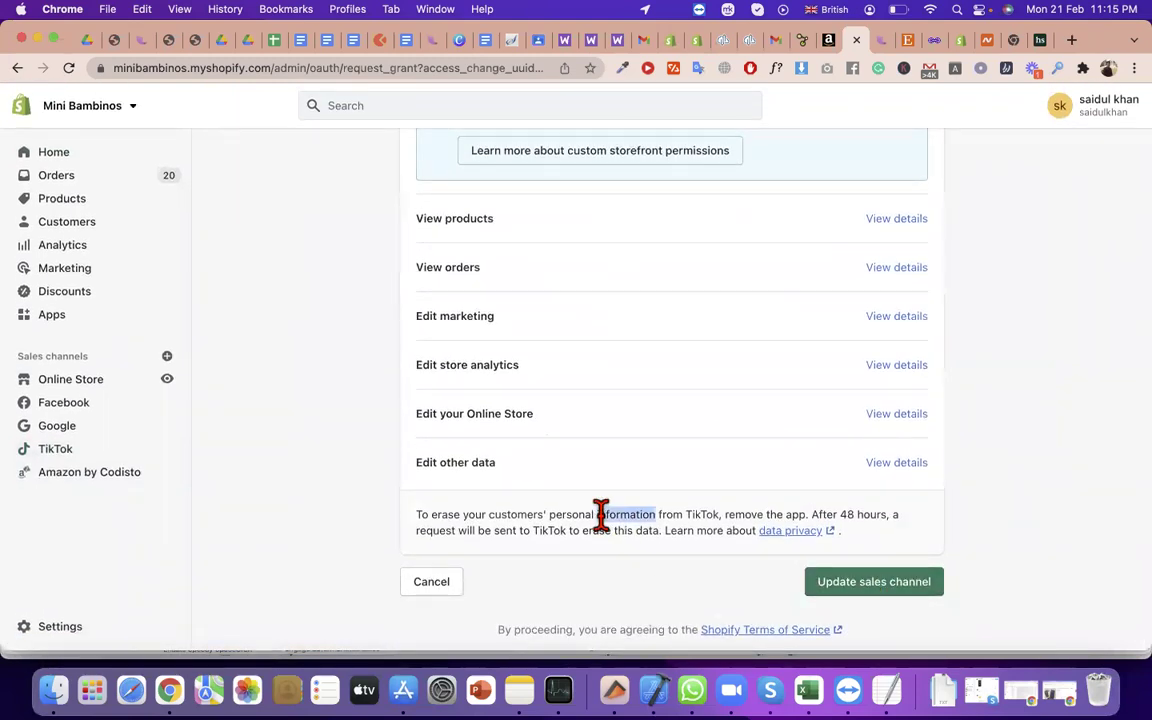
pyautogui.click(812, 514)
pyautogui.moveTo(857, 514); pyautogui.dragTo(888, 517)
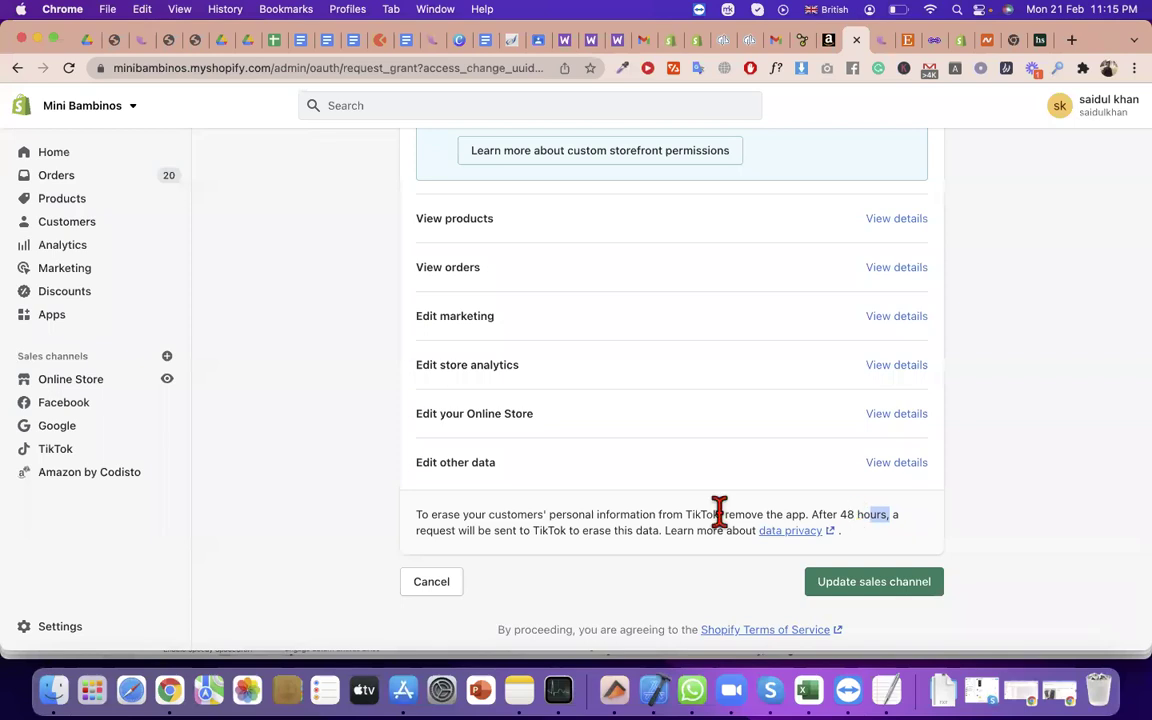
# Open the Add sales channel list and review eBay, Pinterest, Handshake and Shop
pyautogui.click(167, 356)
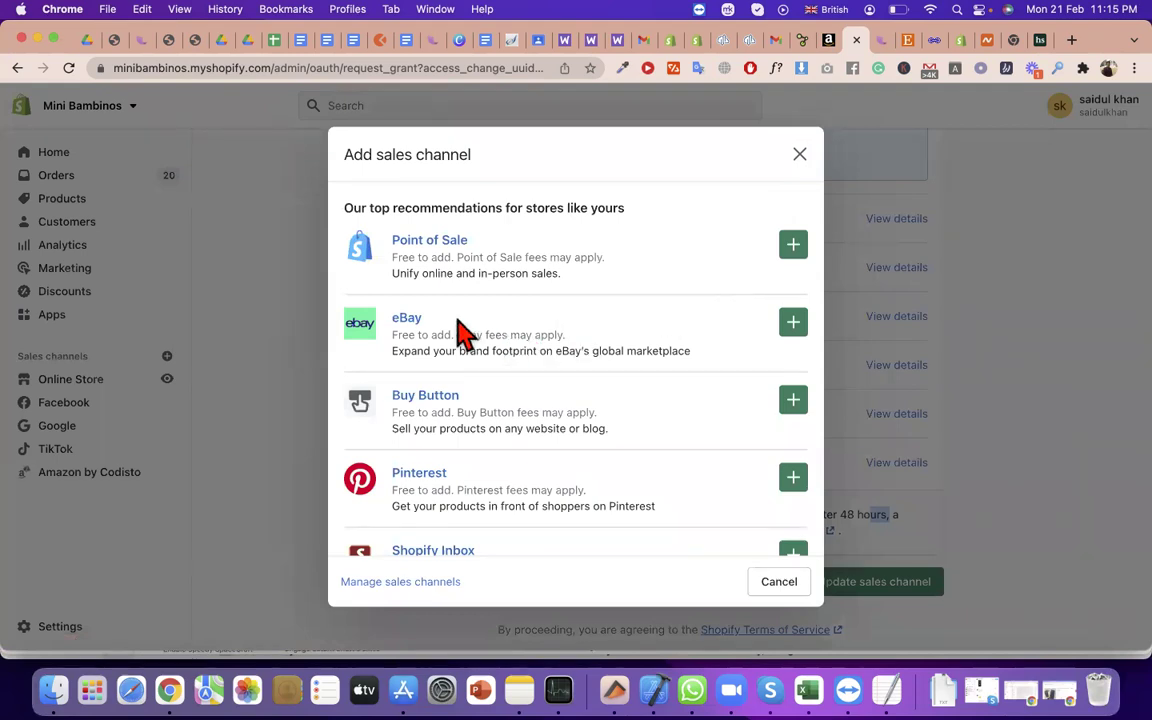
pyautogui.moveTo(442, 329); pyautogui.dragTo(405, 330)
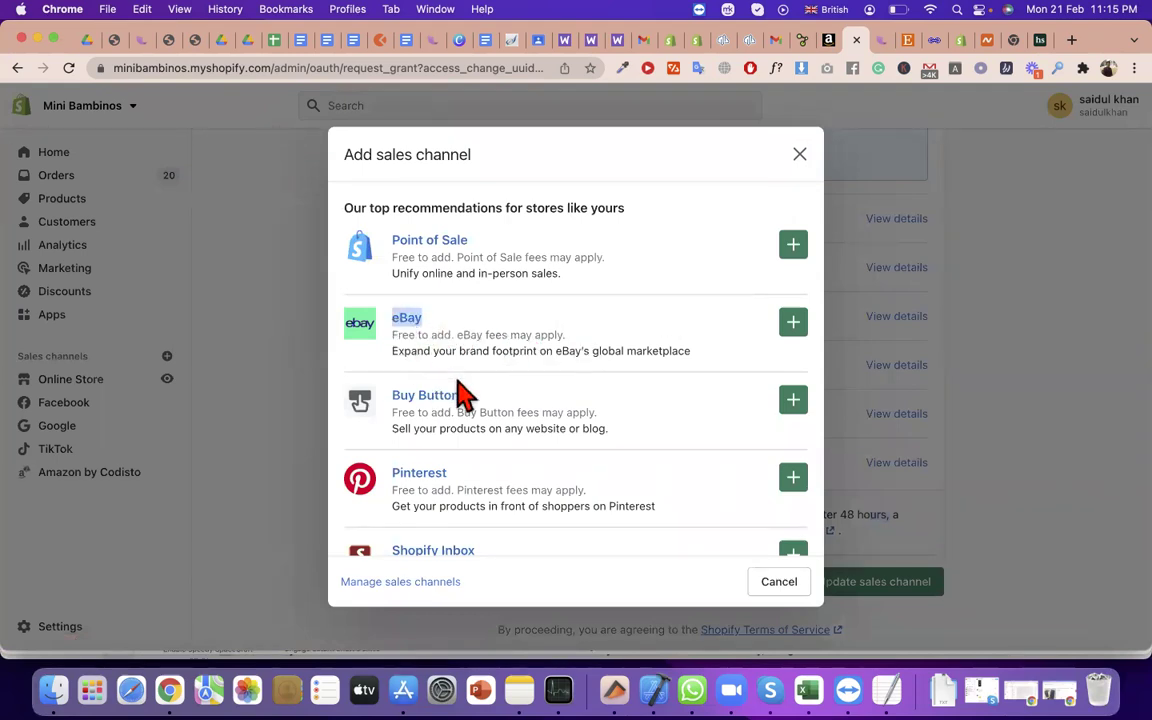
pyautogui.click(512, 460)
pyautogui.tripleClick(405, 472)
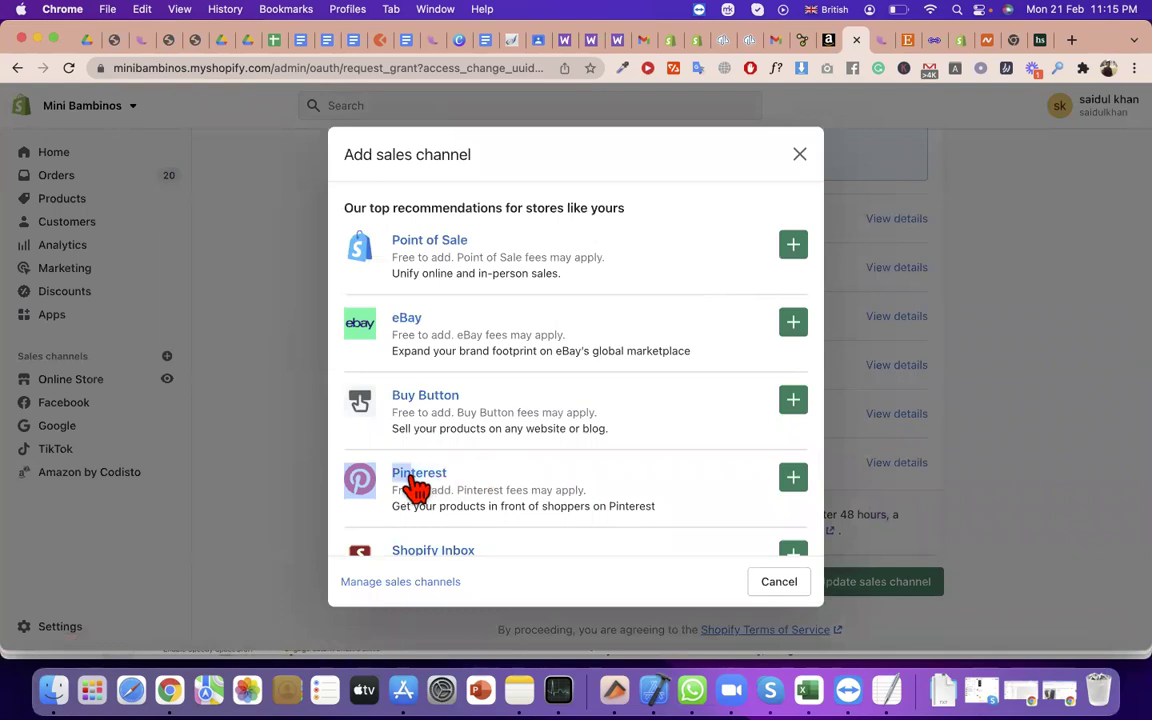
pyautogui.scroll(-5, 500, 500)
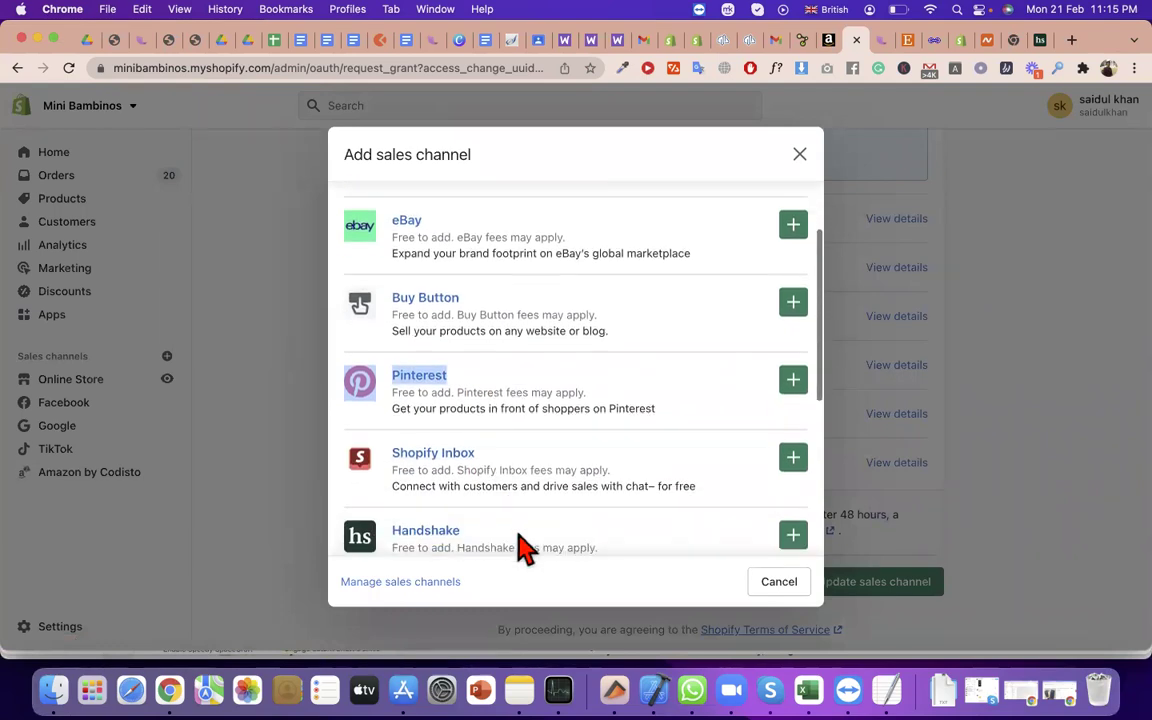
pyautogui.doubleClick(425, 466)
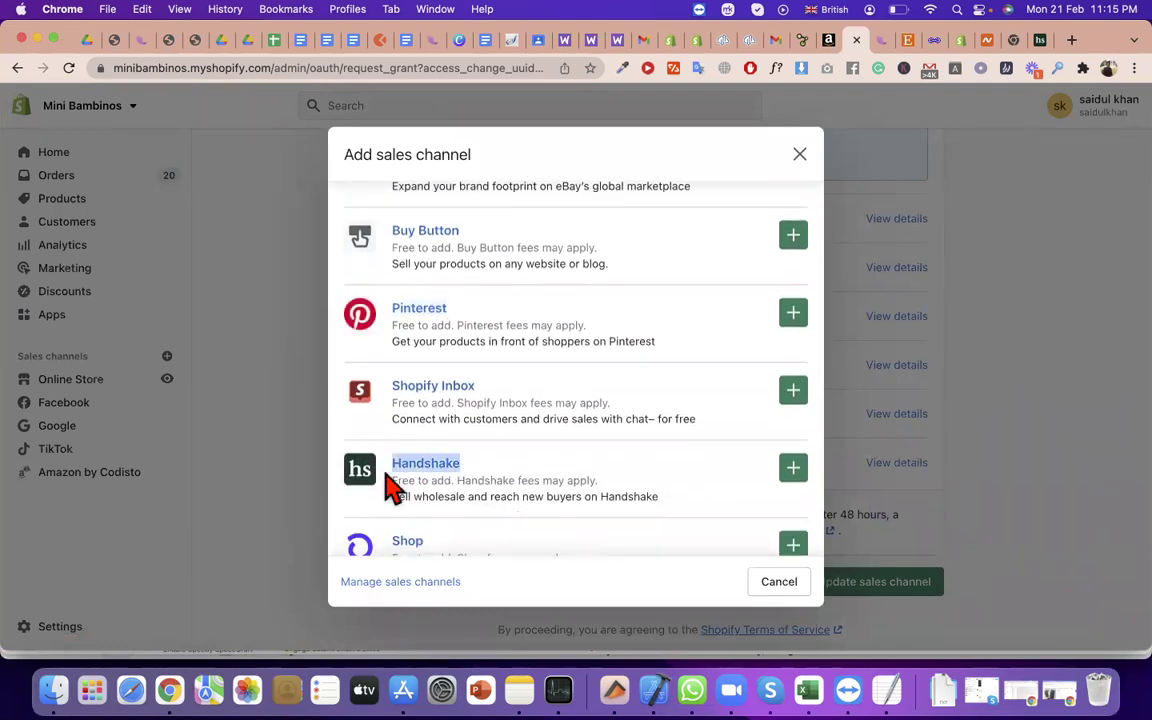
pyautogui.scroll(-1, 470, 527)
pyautogui.doubleClick(405, 478)
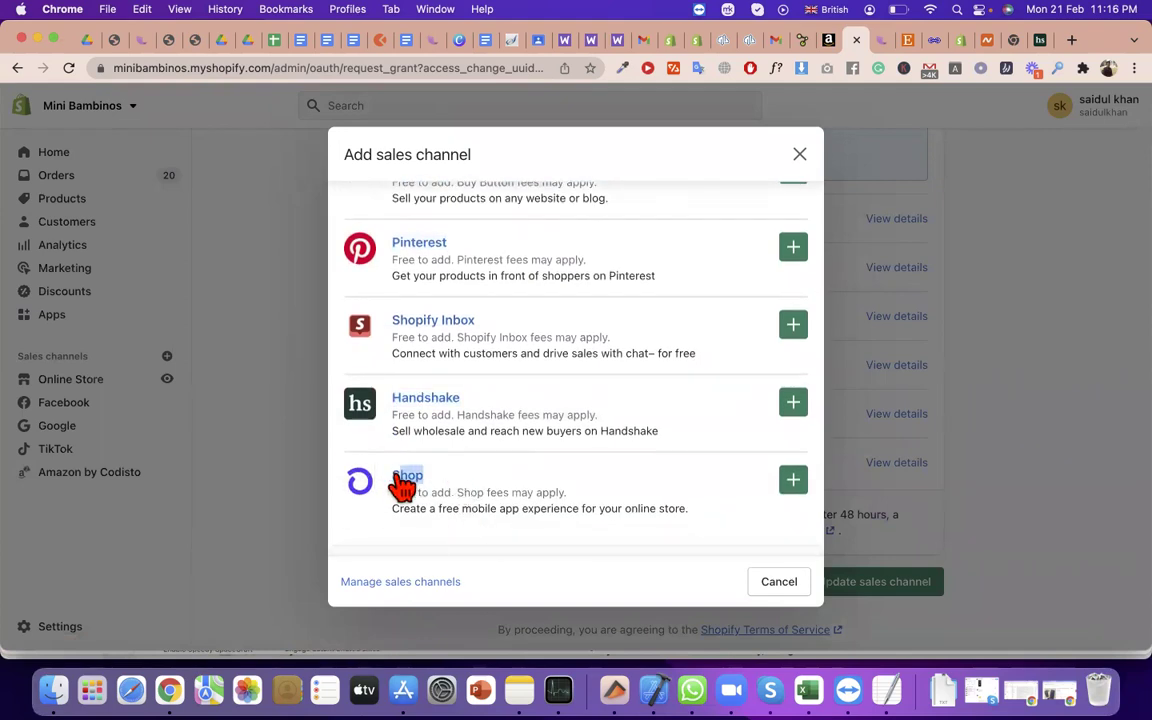